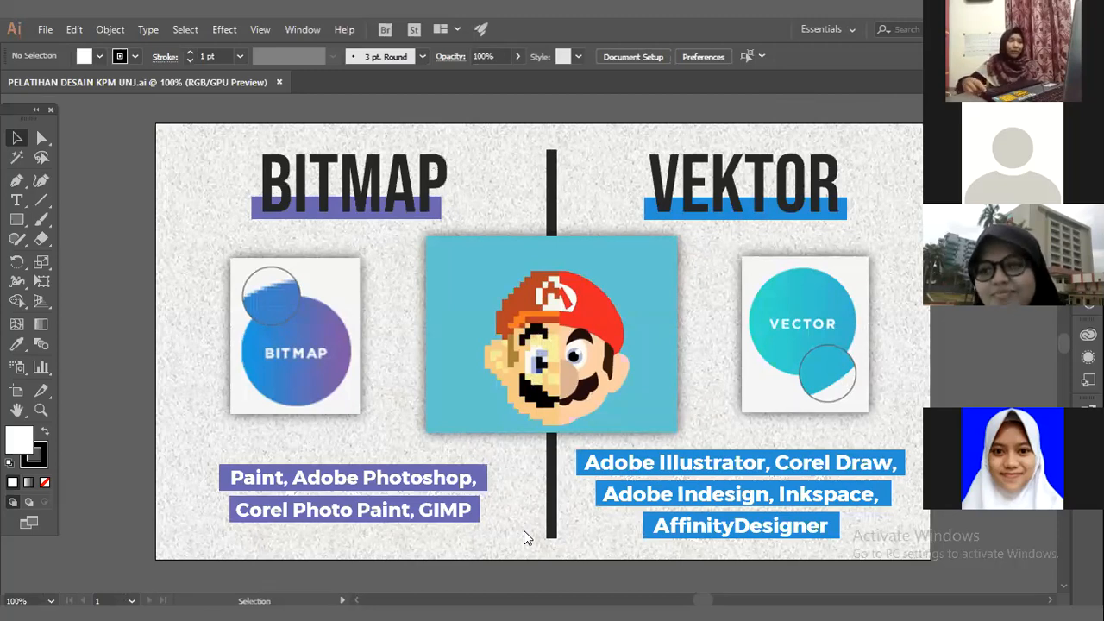
{"action": "left_click", "coordinate": [527, 537]}
{"action": "key", "text": "Delete"}
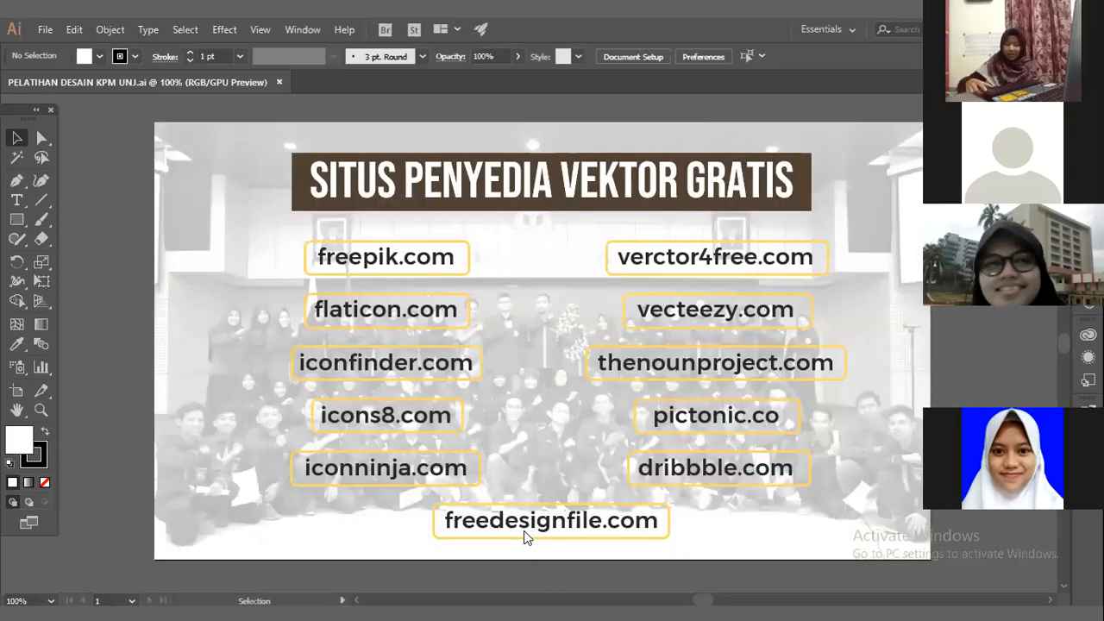
{"action": "key", "text": "ctrl+z"}
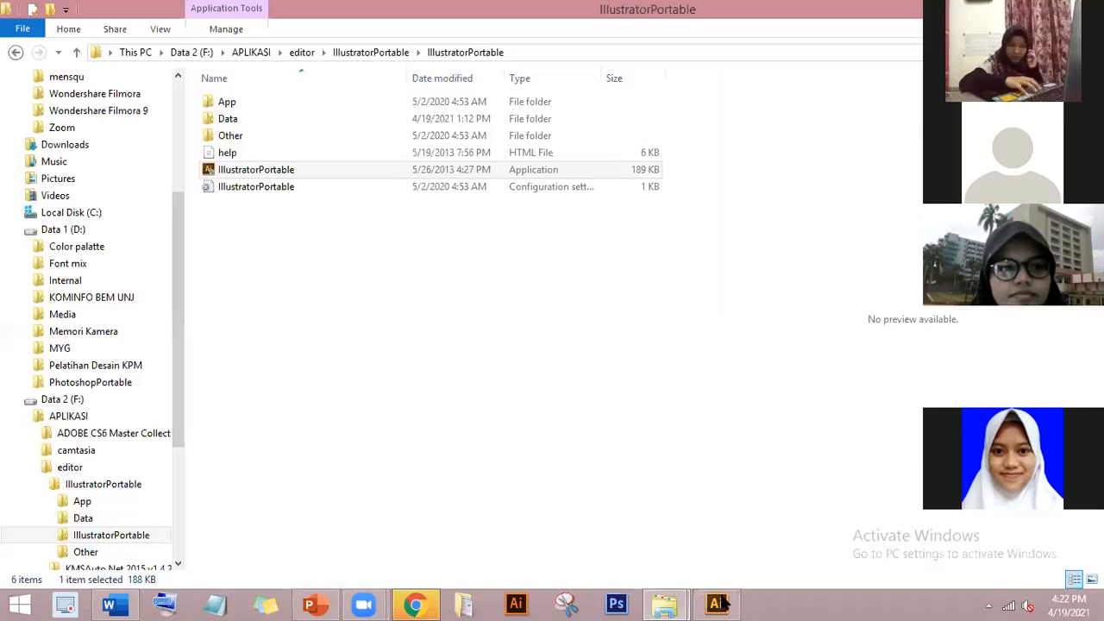
- Switch to the empty Illustrator window and start a new document named "pelatihan desain kpm"
{"action": "left_click", "coordinate": [725, 604]}
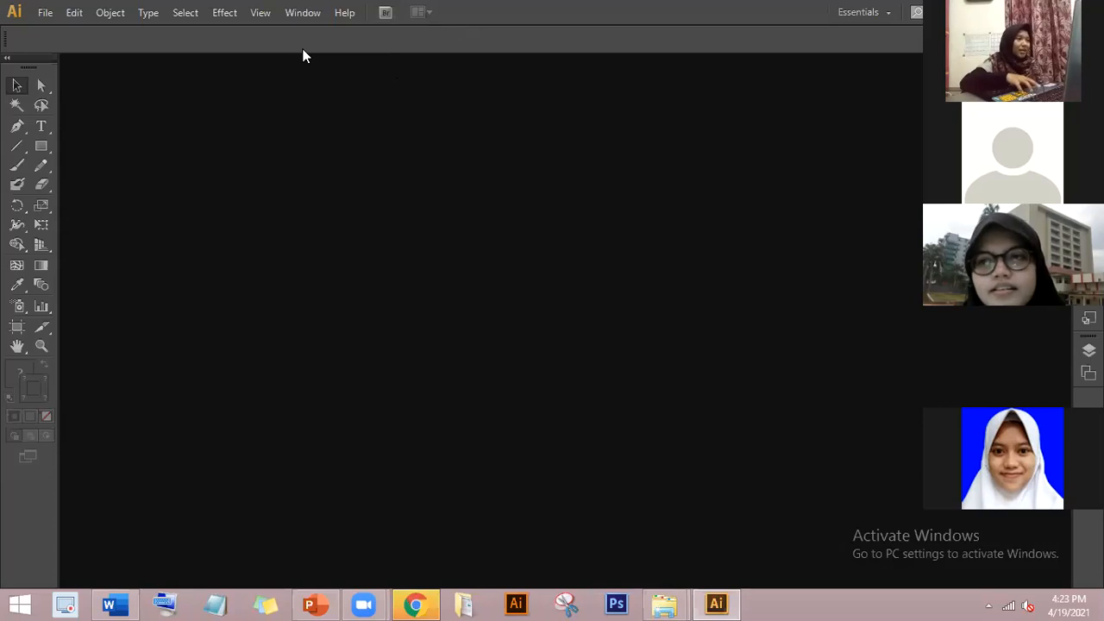
{"action": "left_click", "coordinate": [54, 18]}
{"action": "left_click", "coordinate": [68, 31]}
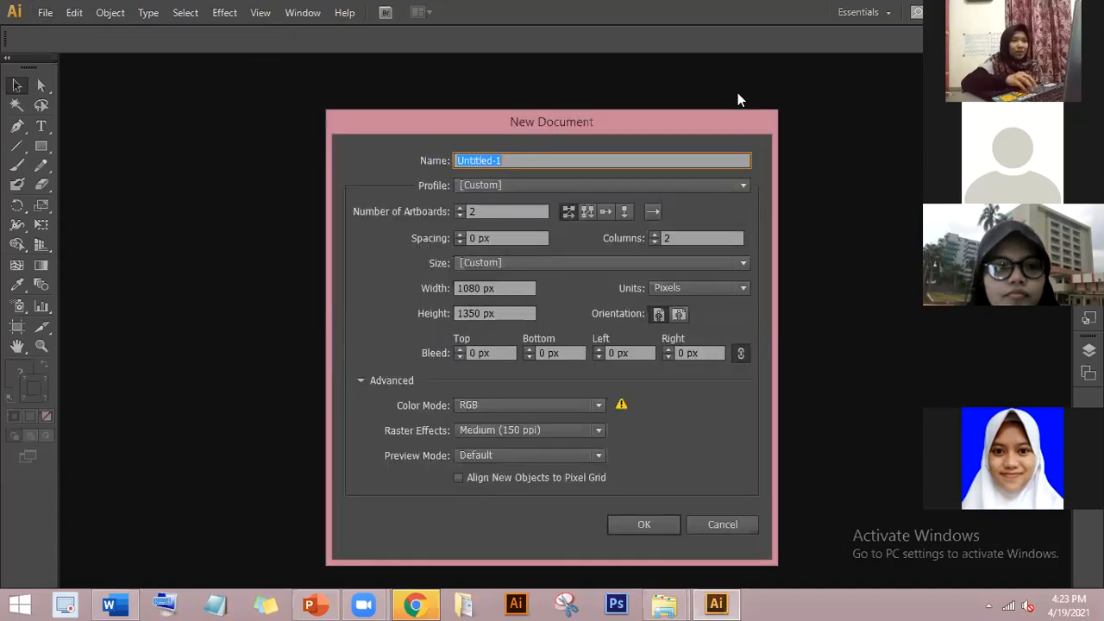
{"action": "left_click_drag", "start_coordinate": [544, 155], "coordinate": [445, 149]}
{"action": "type", "text": "p"}
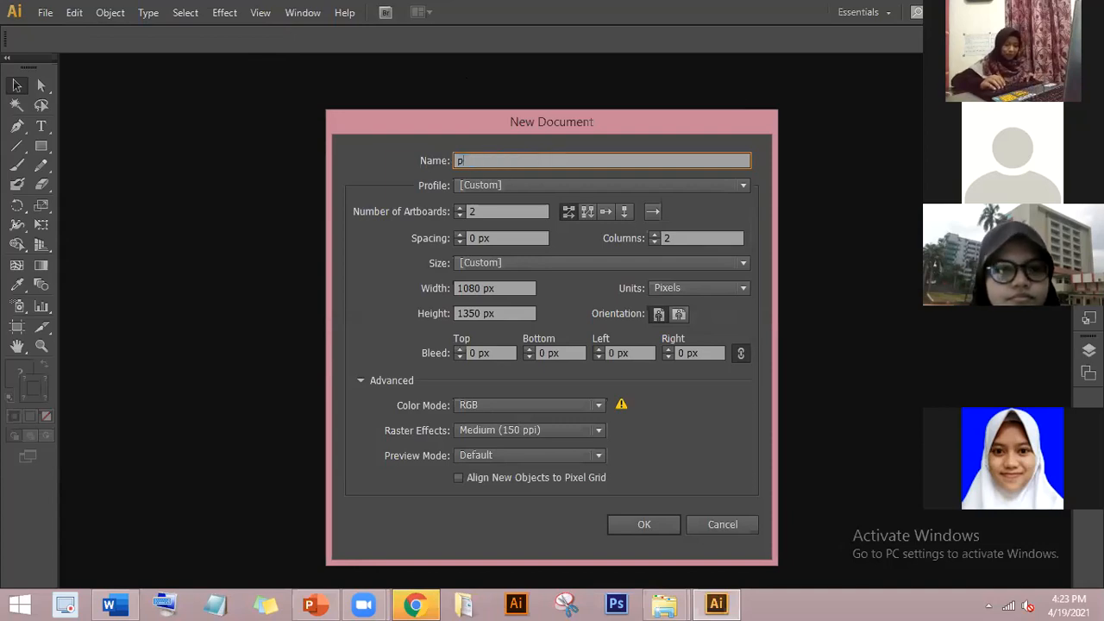
{"action": "type", "text": "ela"}
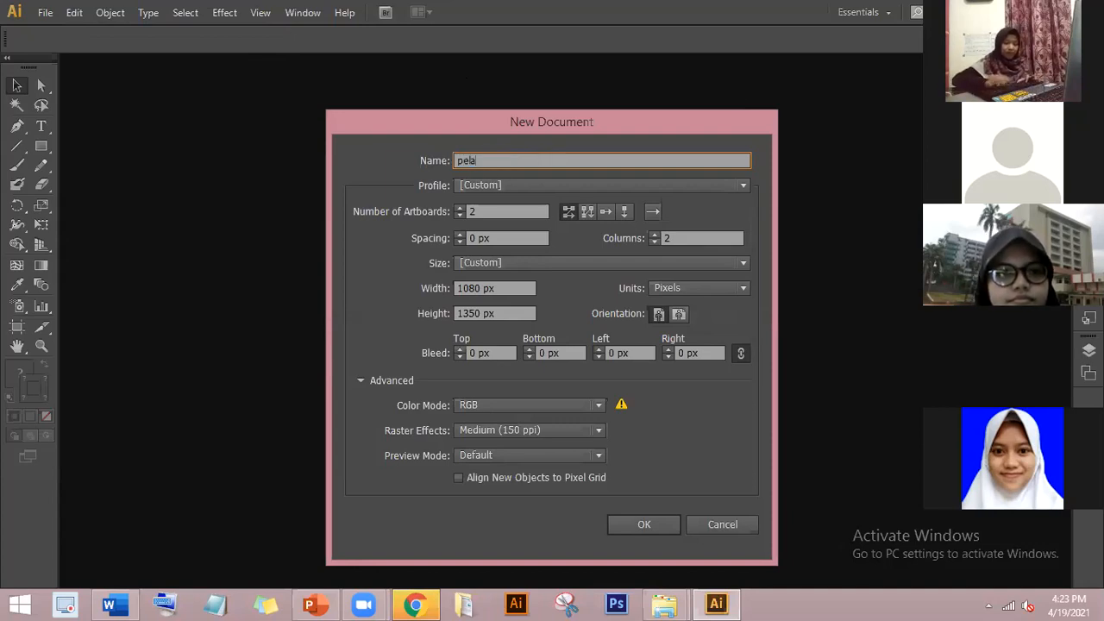
{"action": "type", "text": "tihan desain kpm"}
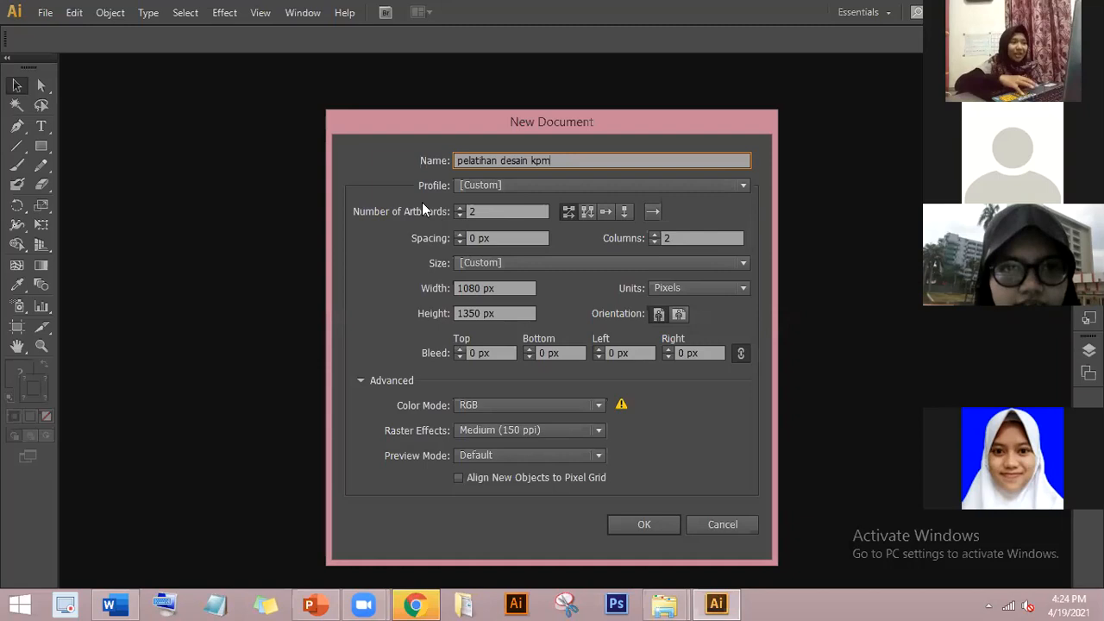
- Create the document with two 1080 × 1350 px artboards, pixel units, RGB color mode and Medium (150 ppi) raster effects
{"action": "left_click", "coordinate": [484, 210]}
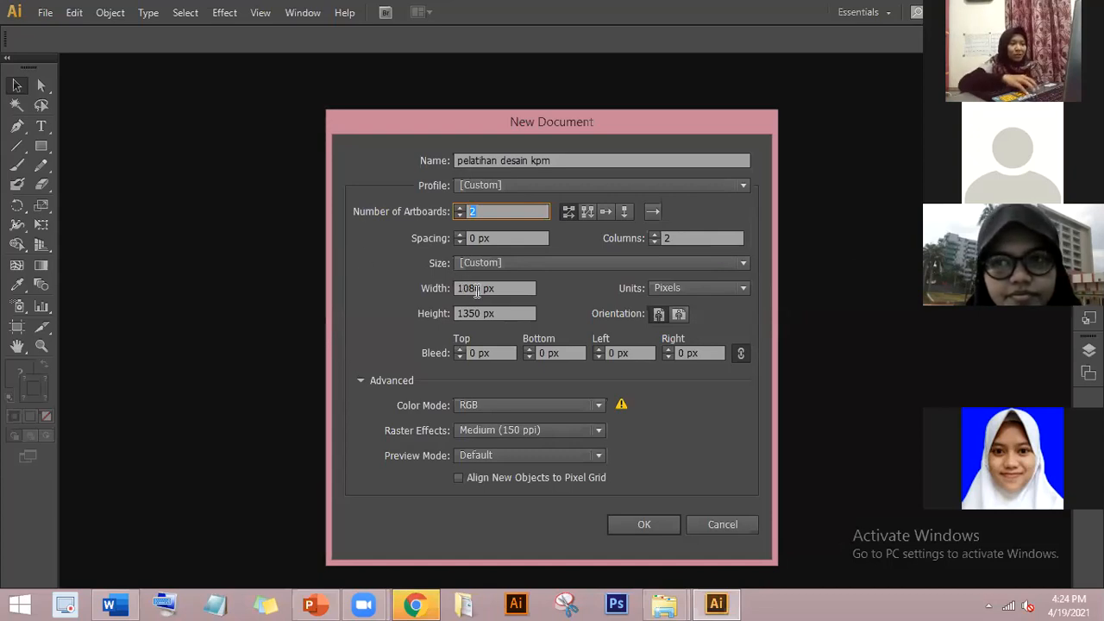
{"action": "left_click", "coordinate": [707, 290]}
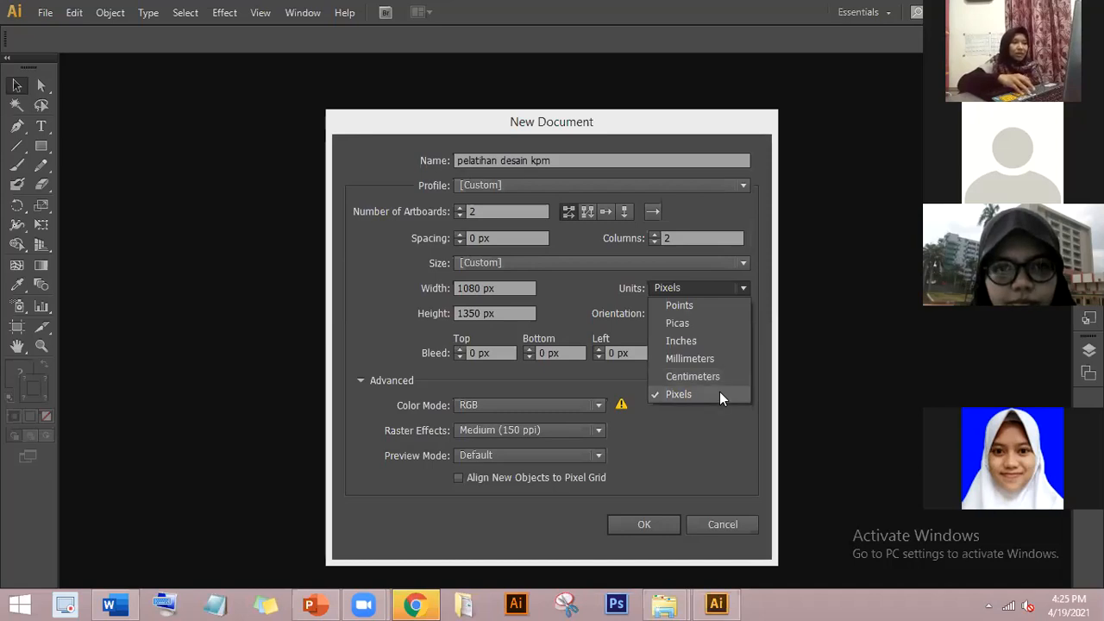
{"action": "left_click", "coordinate": [475, 289]}
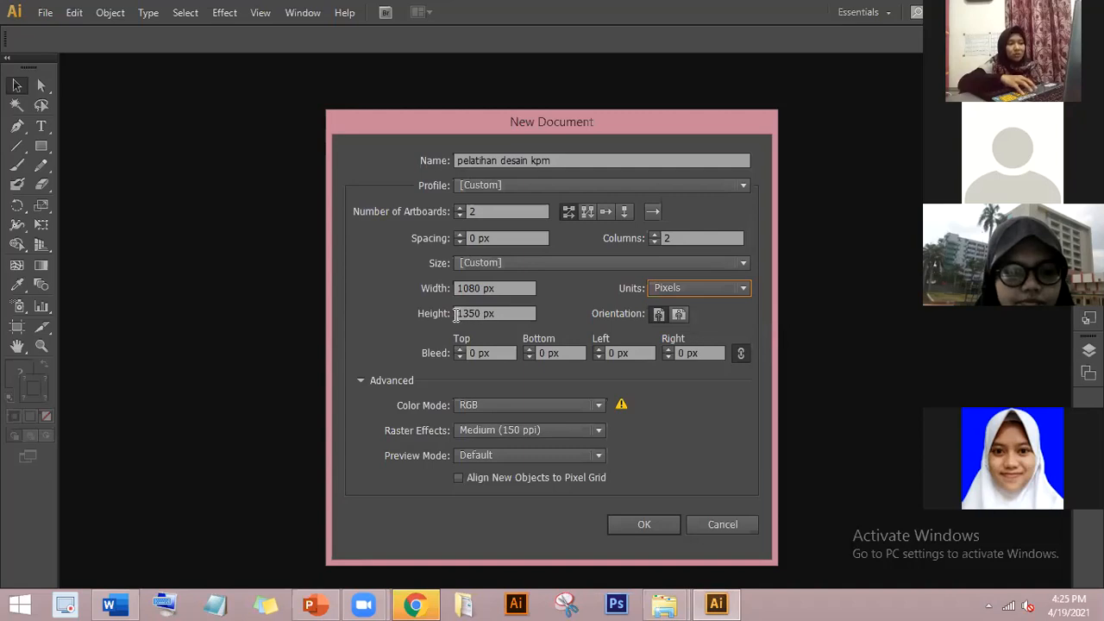
{"action": "left_click", "coordinate": [563, 405]}
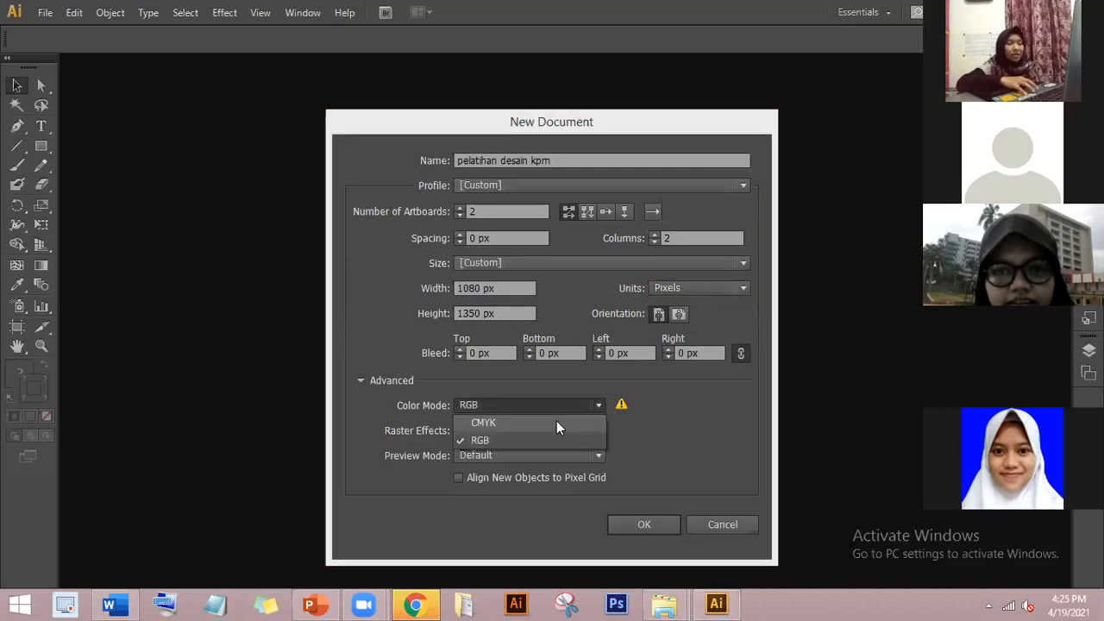
{"action": "left_click", "coordinate": [629, 428]}
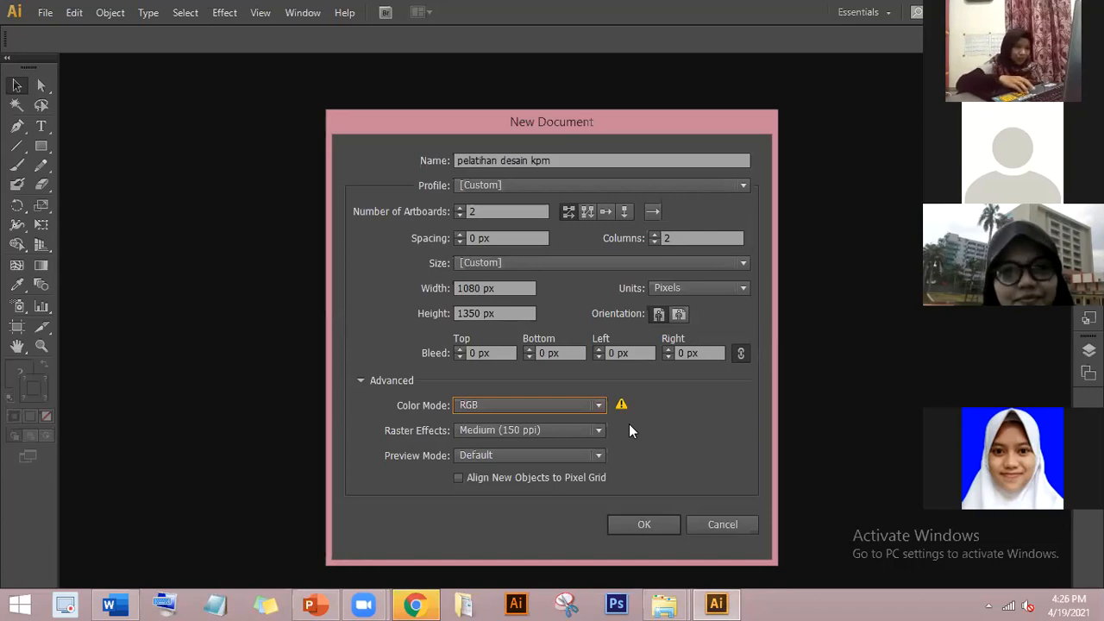
{"action": "left_click", "coordinate": [586, 437]}
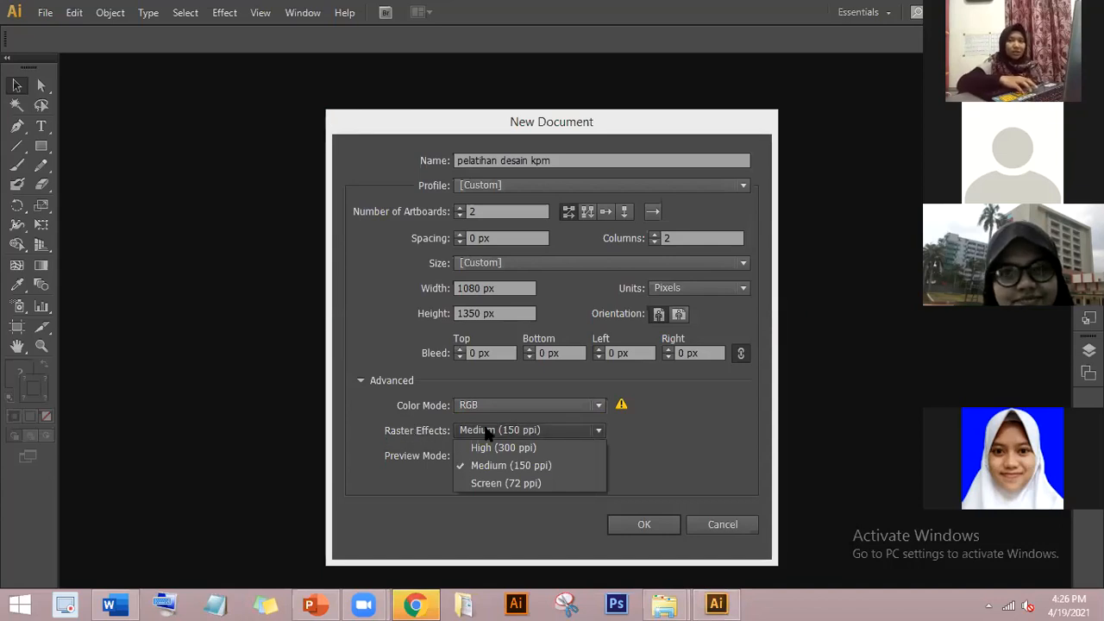
{"action": "left_click", "coordinate": [612, 459]}
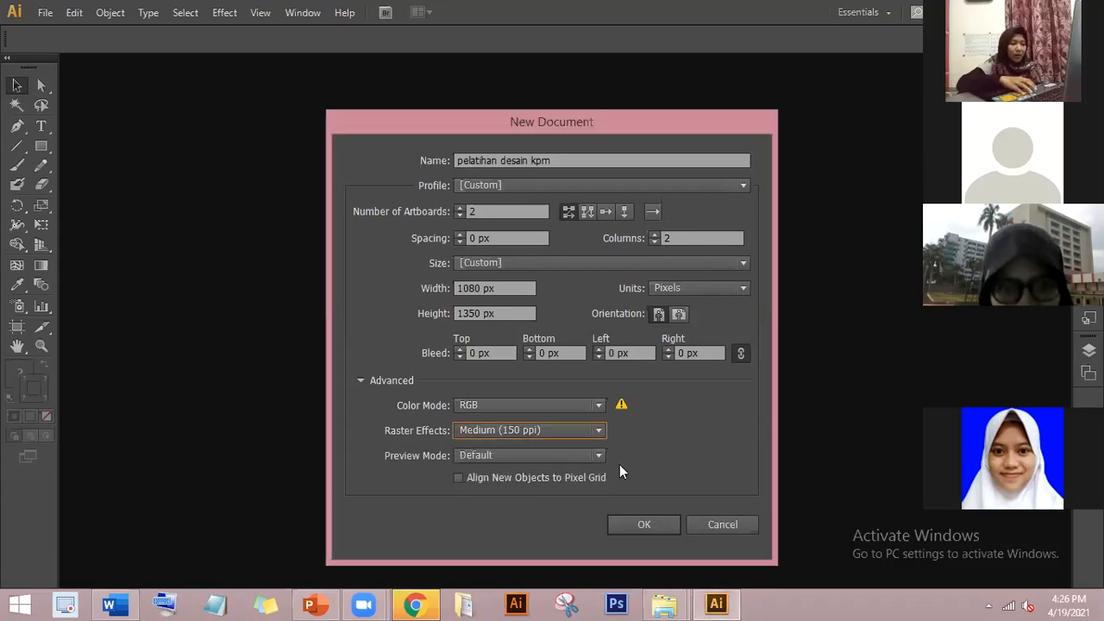
{"action": "left_click", "coordinate": [629, 522]}
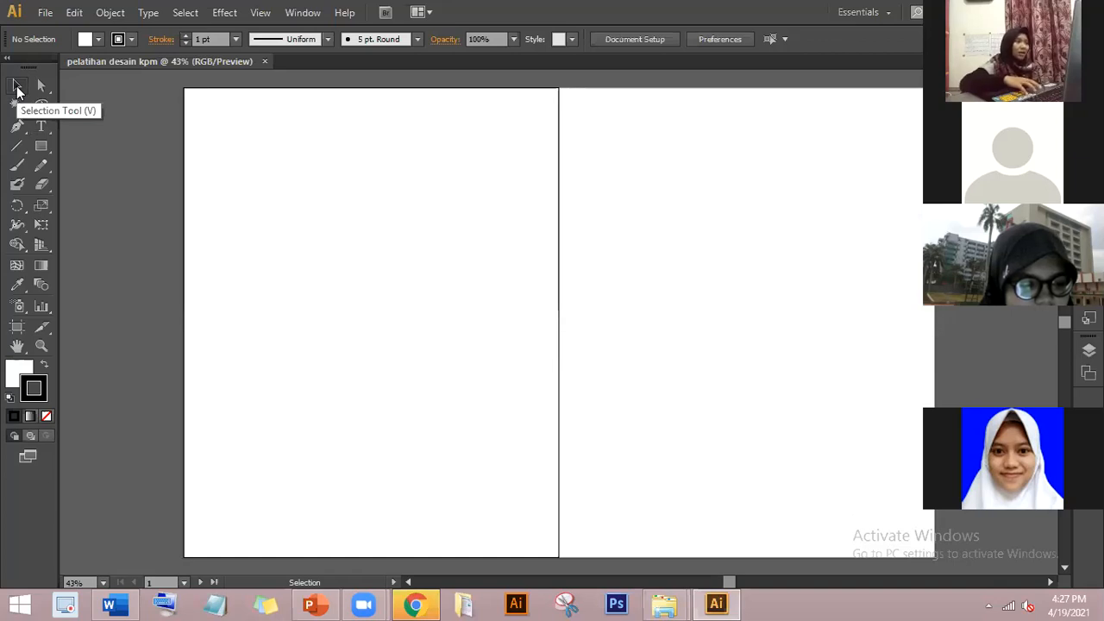
- Draw a nearly square rectangle in the upper part of the first artboard and fill it with black
{"action": "left_click", "coordinate": [41, 147]}
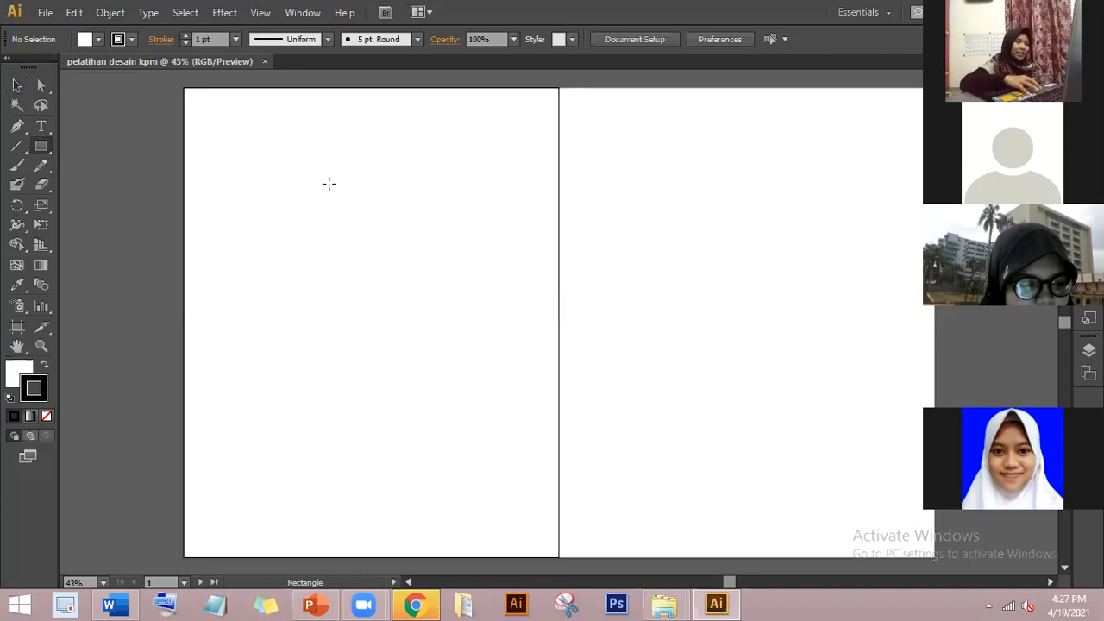
{"action": "left_click_drag", "start_coordinate": [363, 221], "coordinate": [429, 276]}
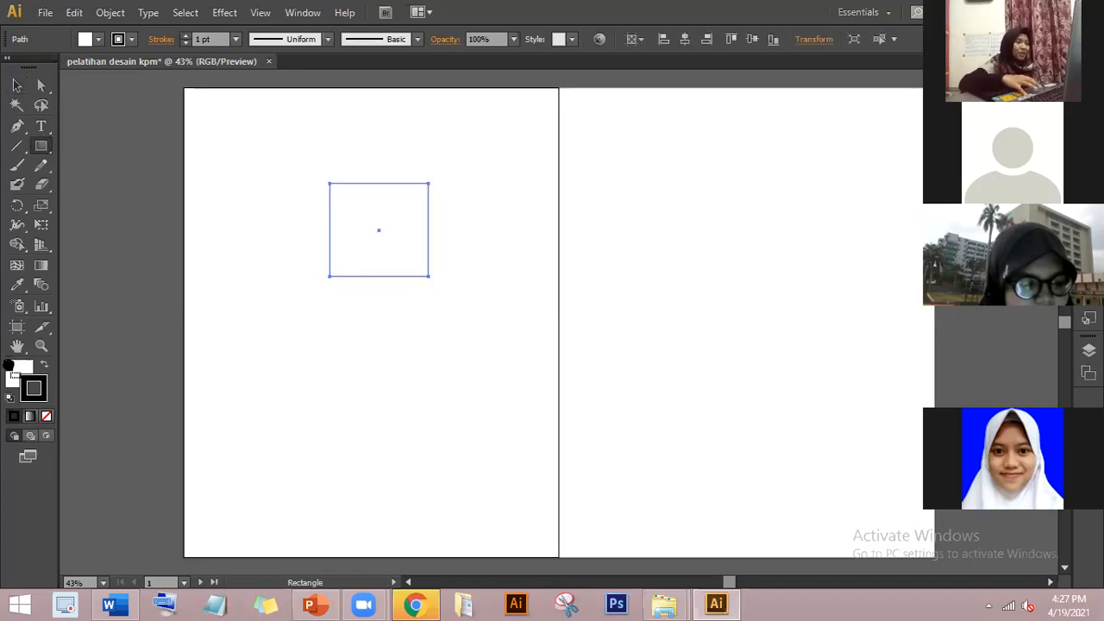
{"action": "left_click_drag", "start_coordinate": [10, 366], "coordinate": [11, 371]}
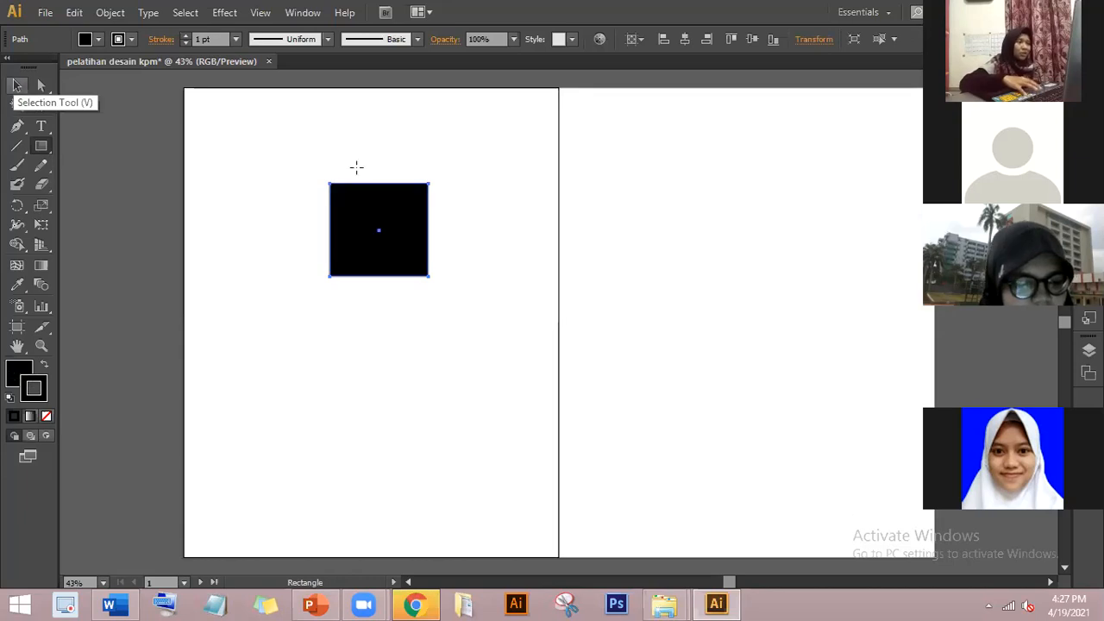
- Move the black rectangle slightly up and right, and distort it by pulling its upper-left corner outward and its upper-right corner outward and down
{"action": "left_click", "coordinate": [16, 86]}
{"action": "left_click_drag", "start_coordinate": [368, 231], "coordinate": [389, 215]}
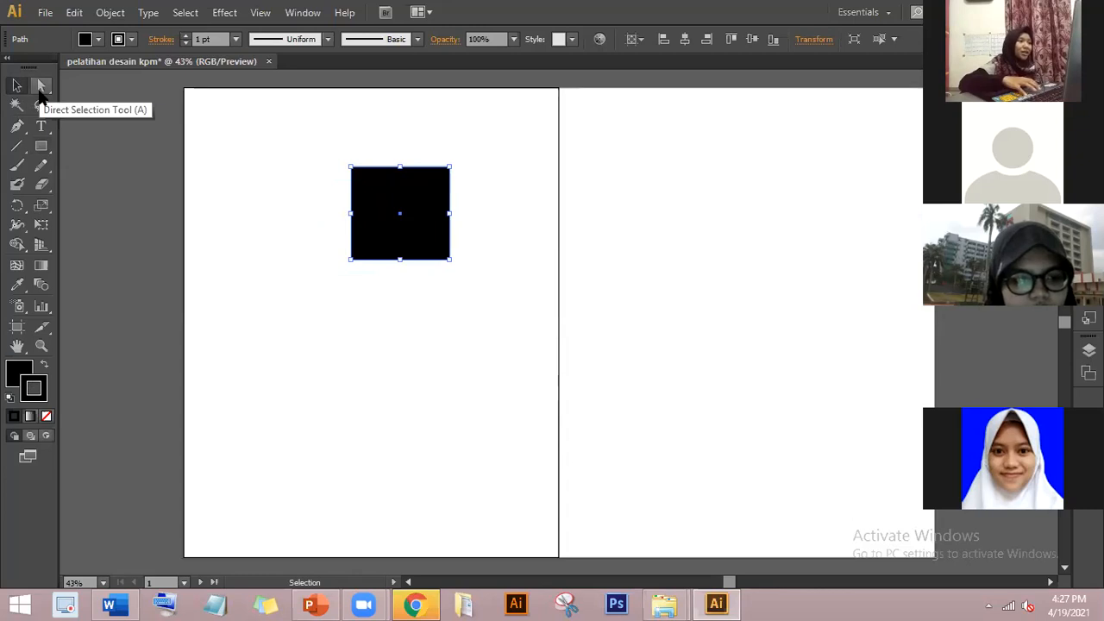
{"action": "left_click", "coordinate": [40, 88]}
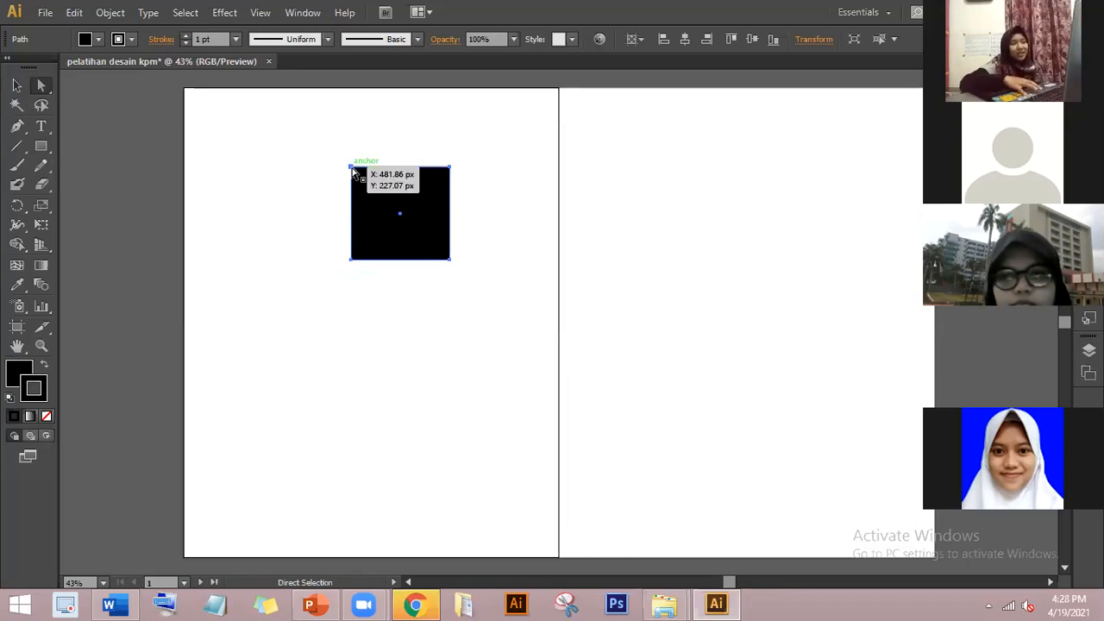
{"action": "left_click_drag", "start_coordinate": [351, 170], "coordinate": [332, 130]}
{"action": "left_click_drag", "start_coordinate": [449, 166], "coordinate": [484, 211]}
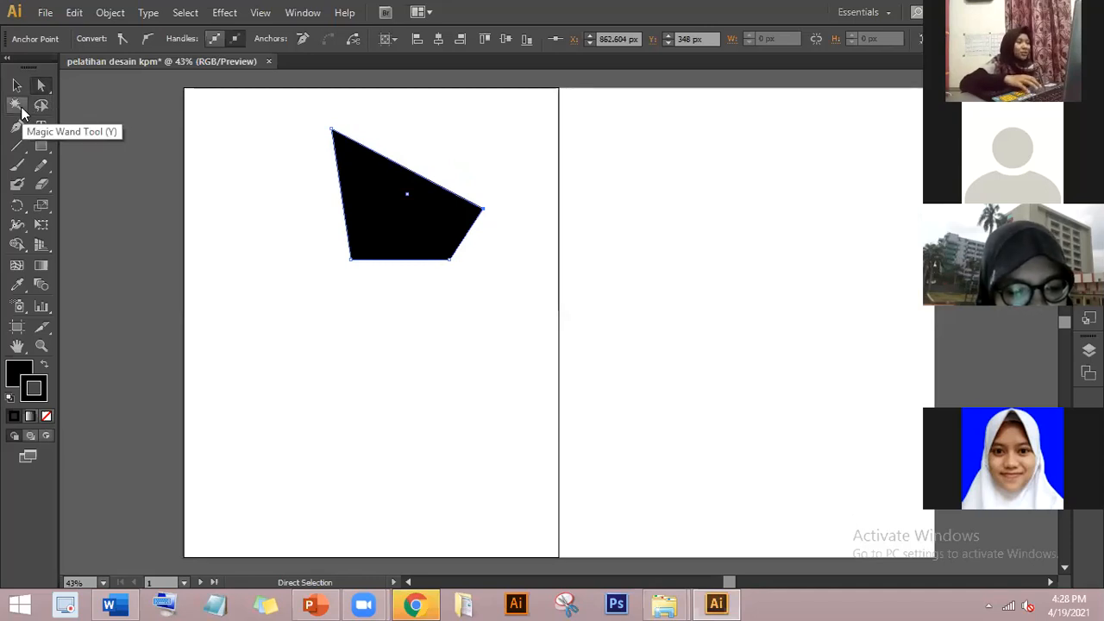
- Draw three separate black rectangles of different sizes below the distorted shape on the first artboard
{"action": "key", "text": "m"}
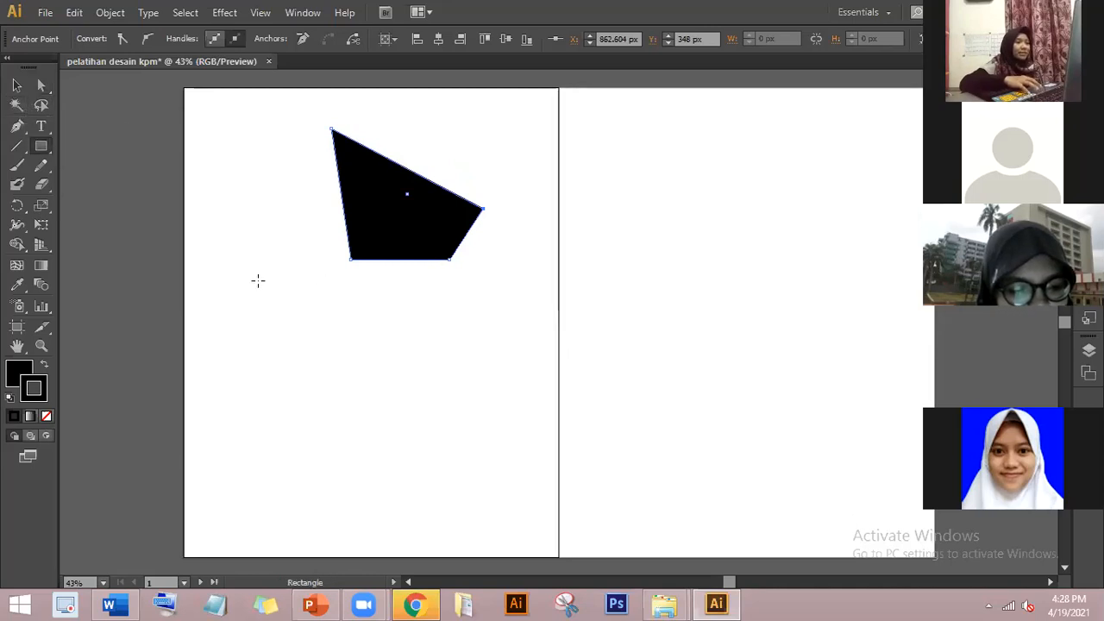
{"action": "left_click_drag", "start_coordinate": [258, 280], "coordinate": [345, 356]}
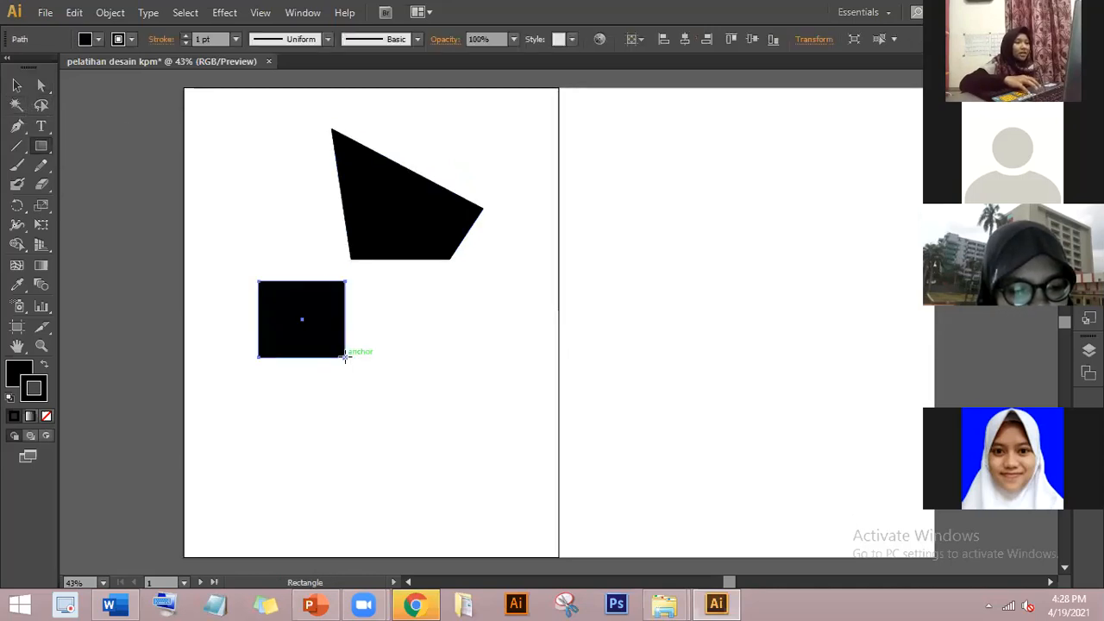
{"action": "left_click_drag", "start_coordinate": [434, 351], "coordinate": [483, 415]}
{"action": "left_click_drag", "start_coordinate": [278, 434], "coordinate": [345, 471]}
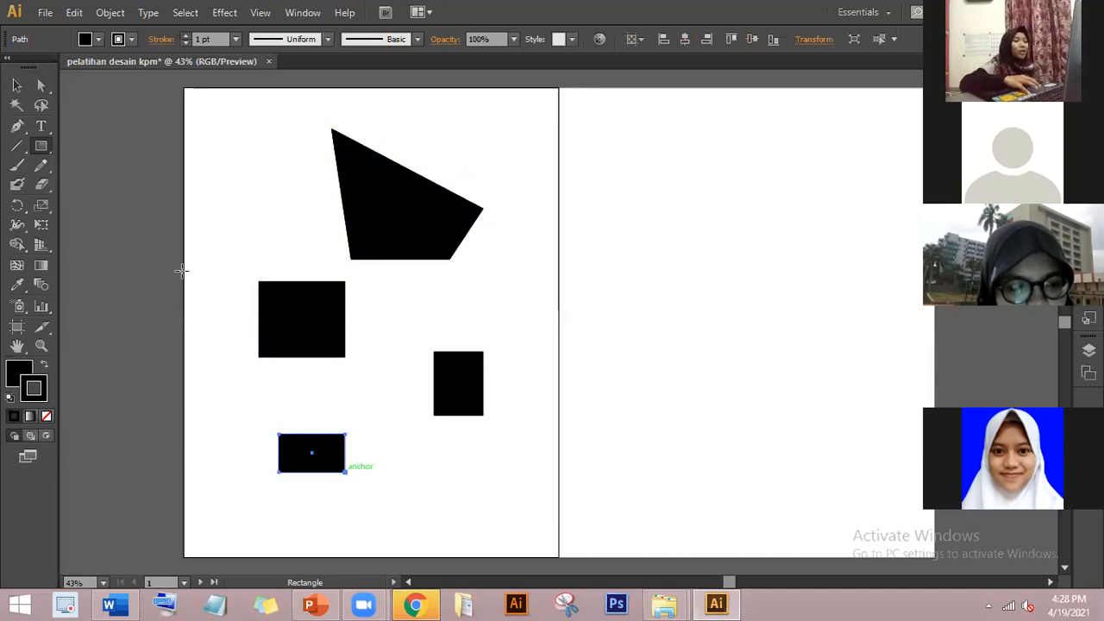
- Fill the two smaller lower rectangles with a brownish red, RGB 132, 64, 64, and deselect them
{"action": "left_click", "coordinate": [15, 91]}
{"action": "left_click", "coordinate": [466, 360]}
{"action": "left_click", "coordinate": [325, 466], "text": "shift"}
{"action": "double_click", "coordinate": [18, 372]}
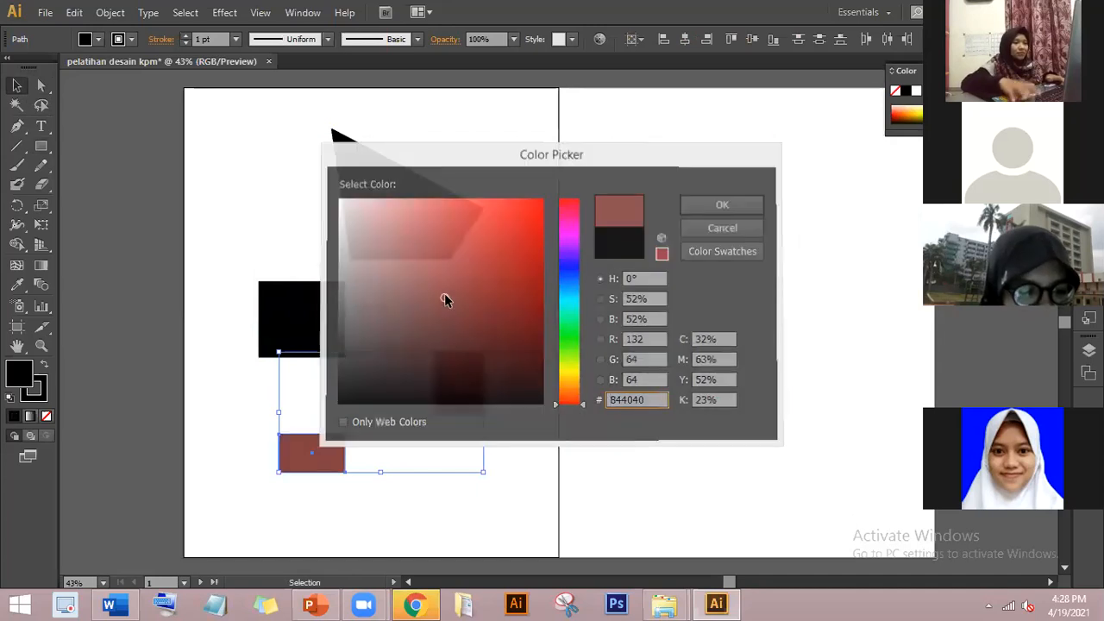
{"action": "key", "text": "Return"}
{"action": "left_click", "coordinate": [94, 164]}
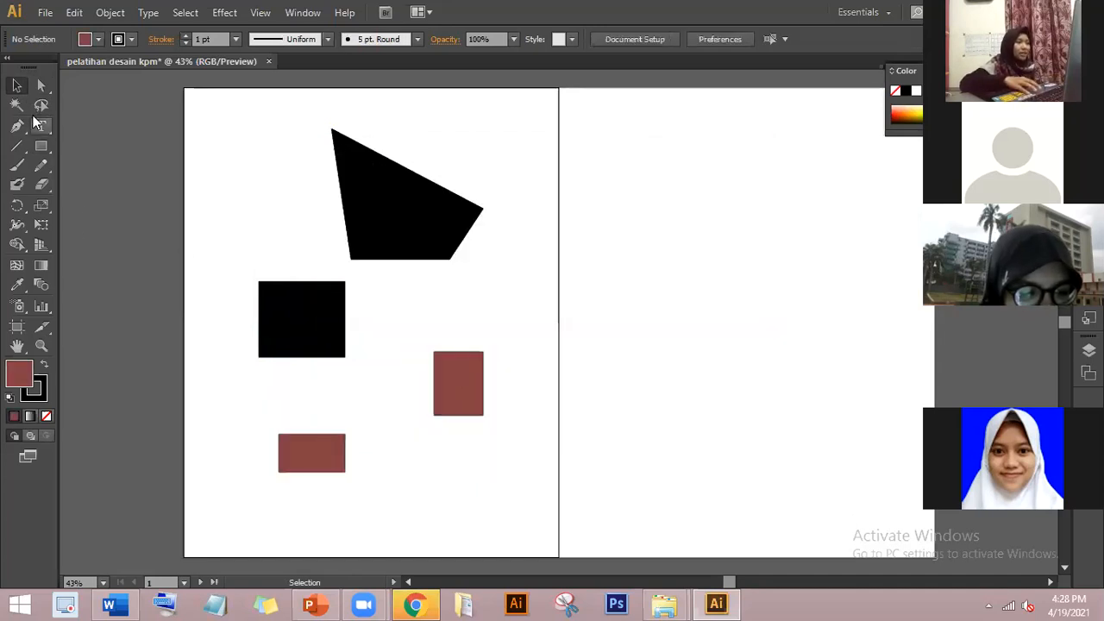
- Use the Magic Wand to select both brownish-red rectangles by color, and switch the selection to the two black shapes
{"action": "left_click", "coordinate": [24, 111]}
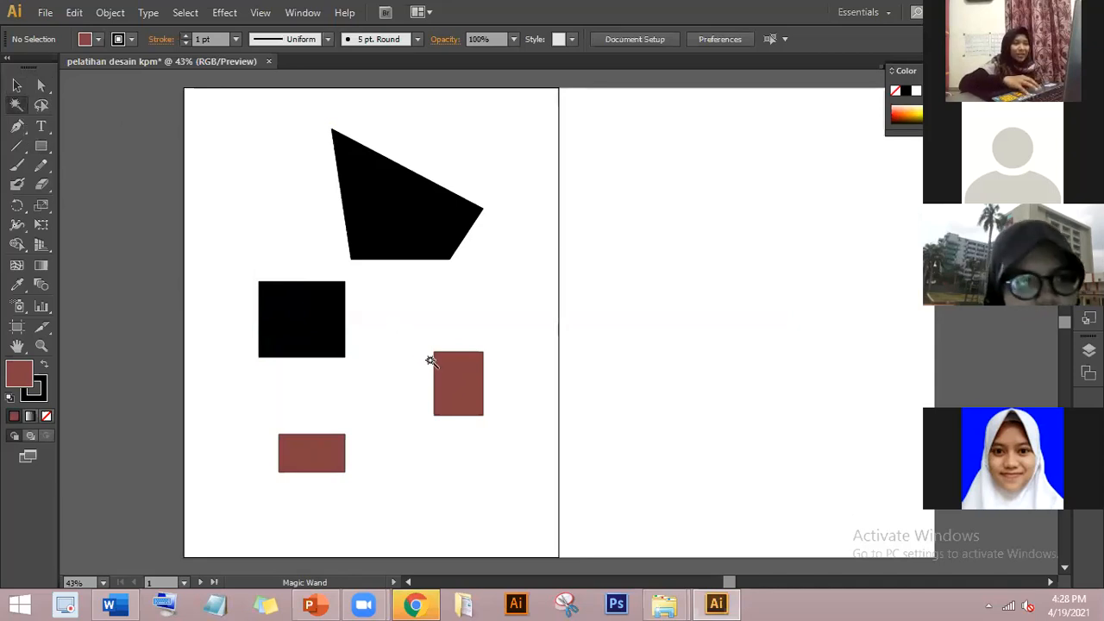
{"action": "left_click", "coordinate": [458, 374]}
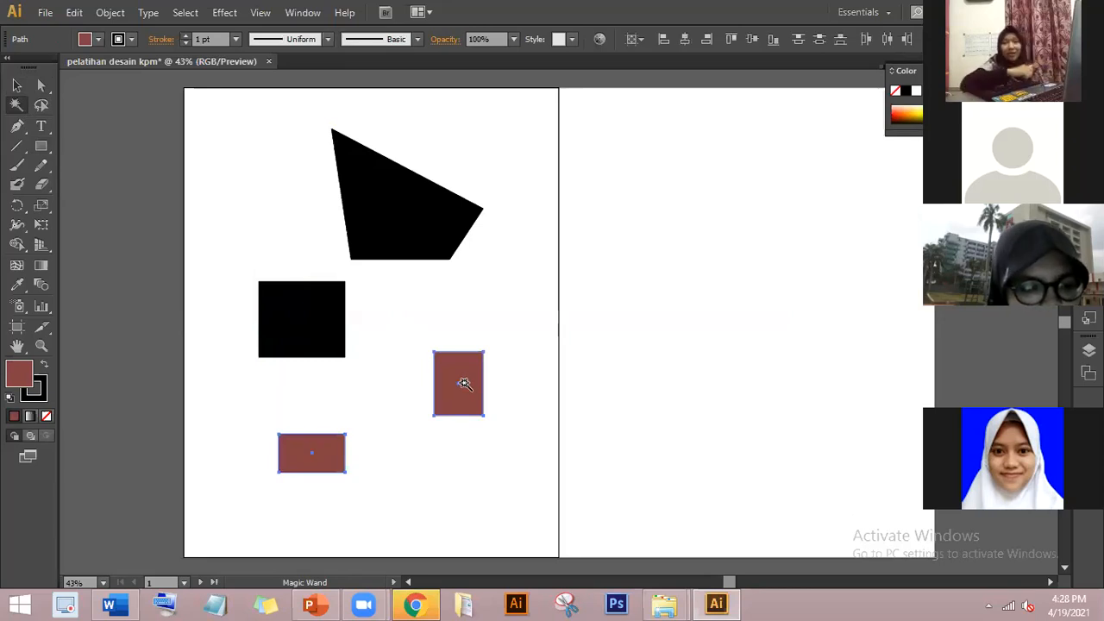
{"action": "left_click", "coordinate": [426, 214], "text": "shift"}
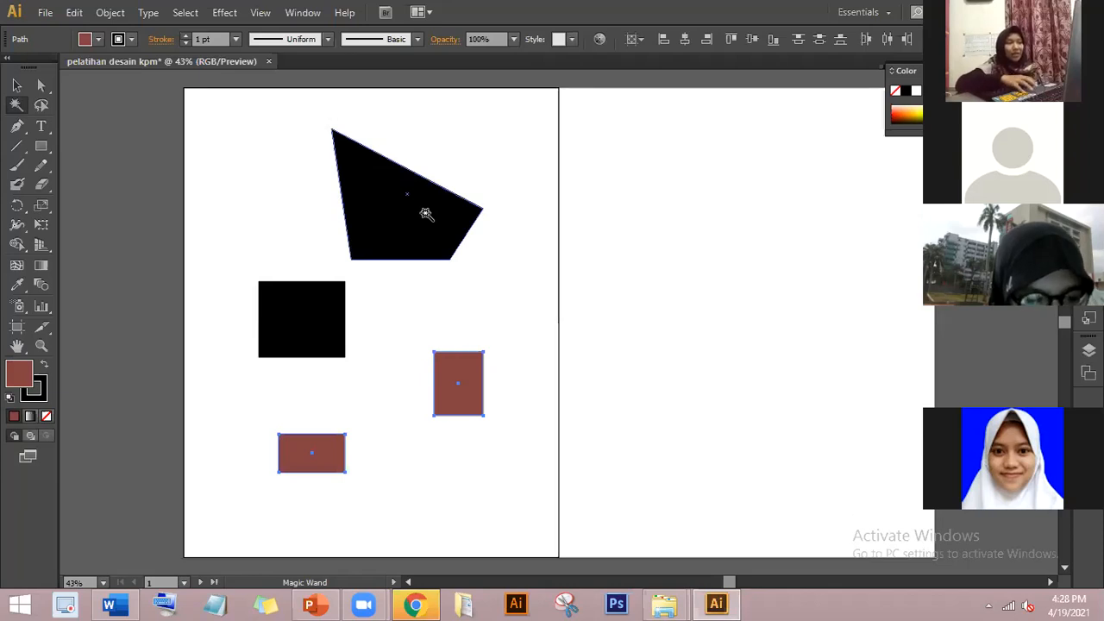
{"action": "left_click", "coordinate": [426, 213]}
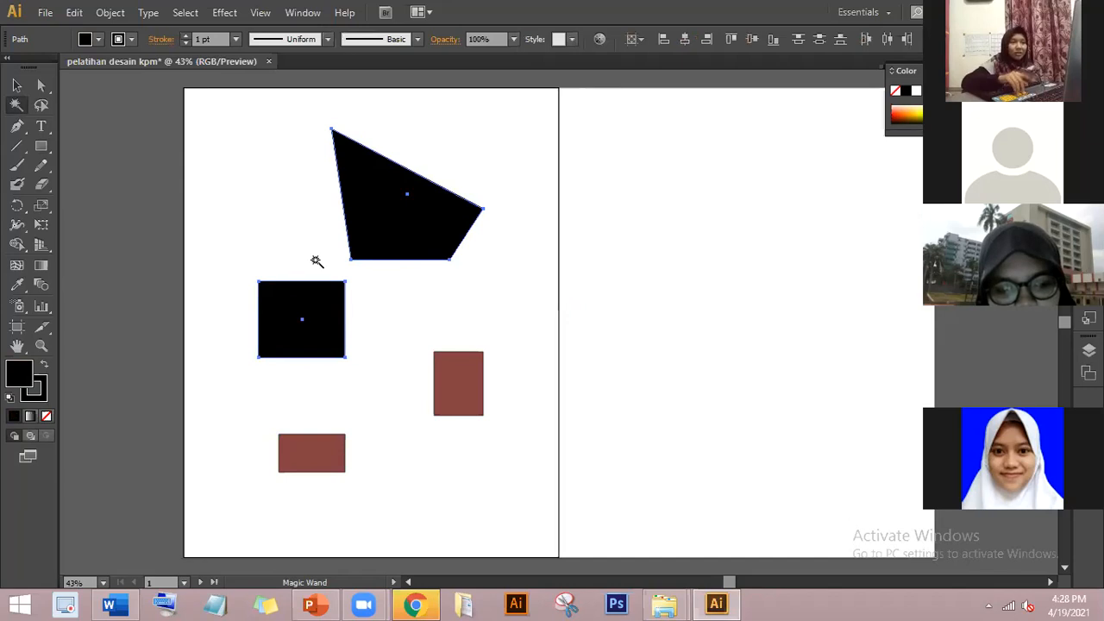
- Try to select parts of the black rectangle with the Lasso tool
{"action": "left_click", "coordinate": [41, 106]}
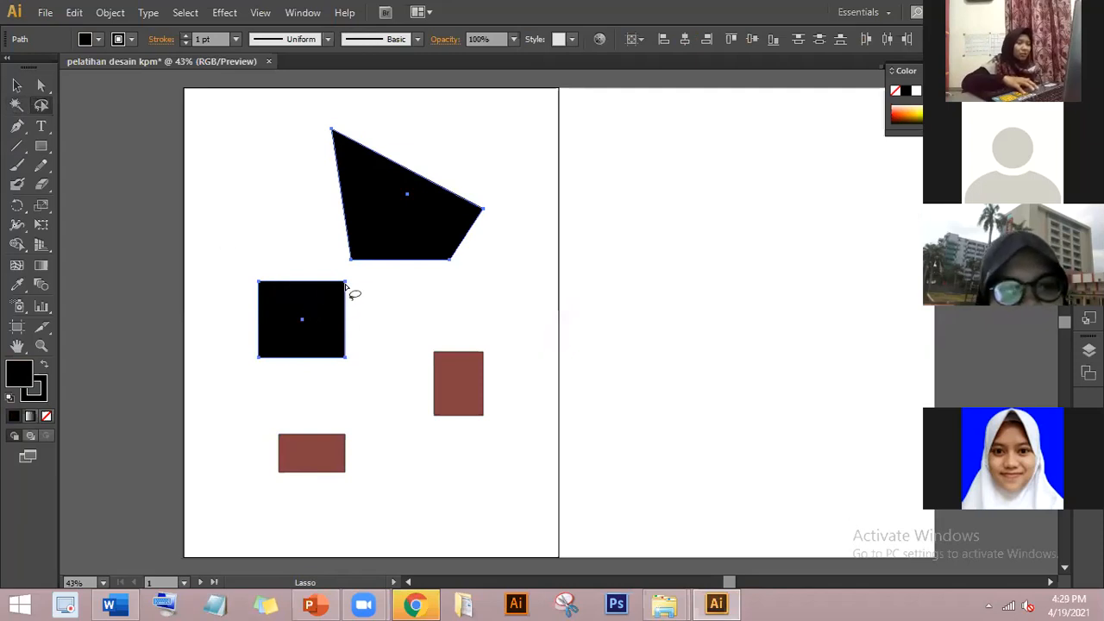
{"action": "left_click", "coordinate": [359, 321]}
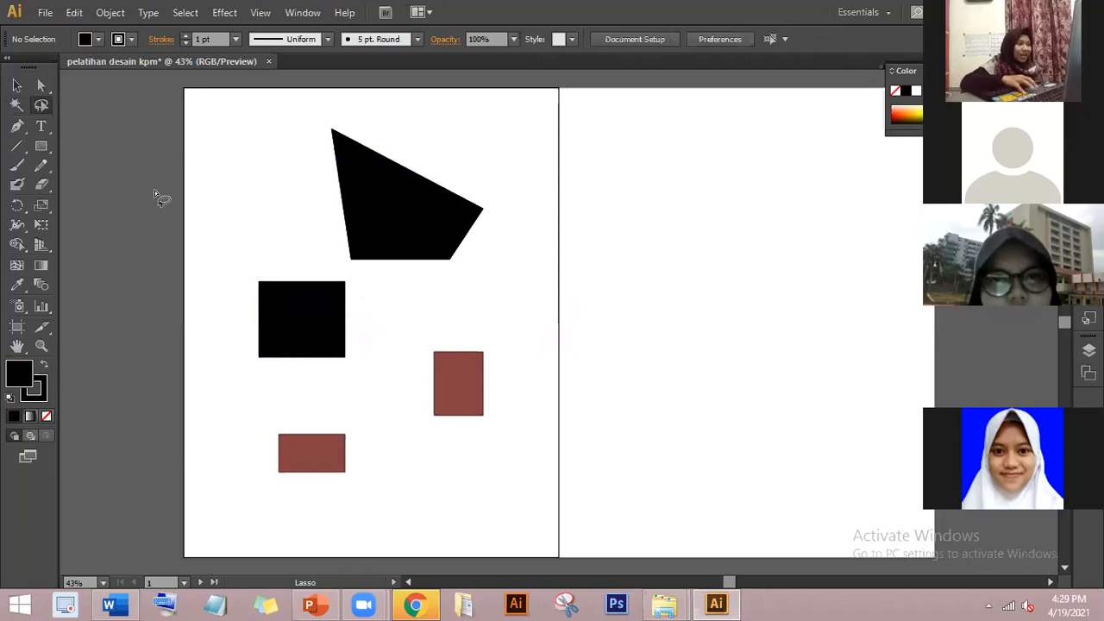
{"action": "left_click", "coordinate": [41, 87]}
{"action": "left_click", "coordinate": [299, 345]}
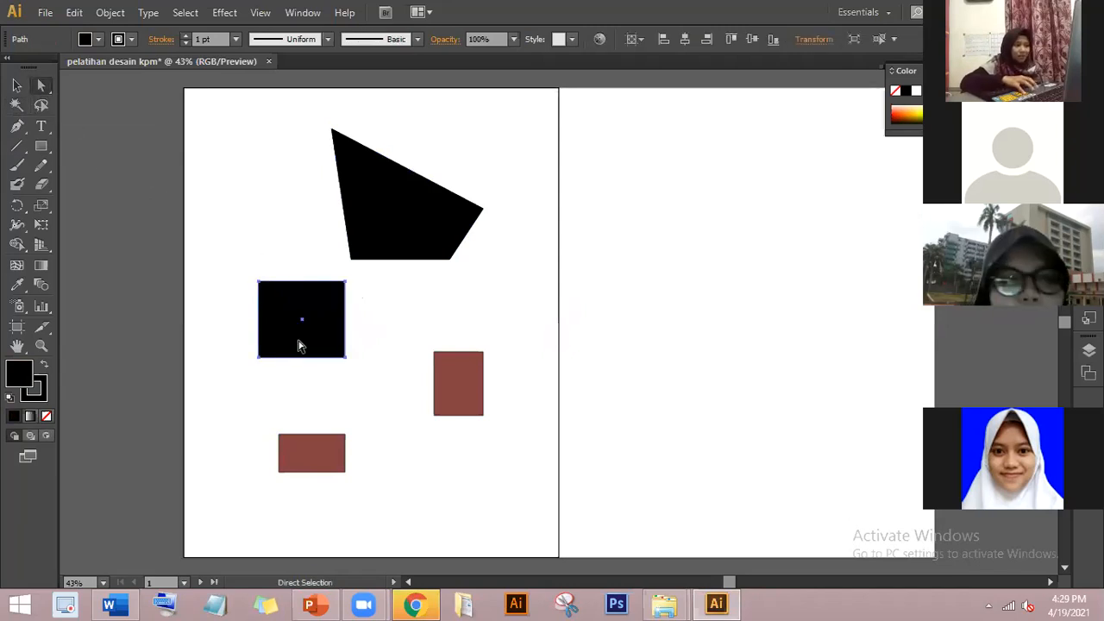
{"action": "left_click", "coordinate": [42, 106]}
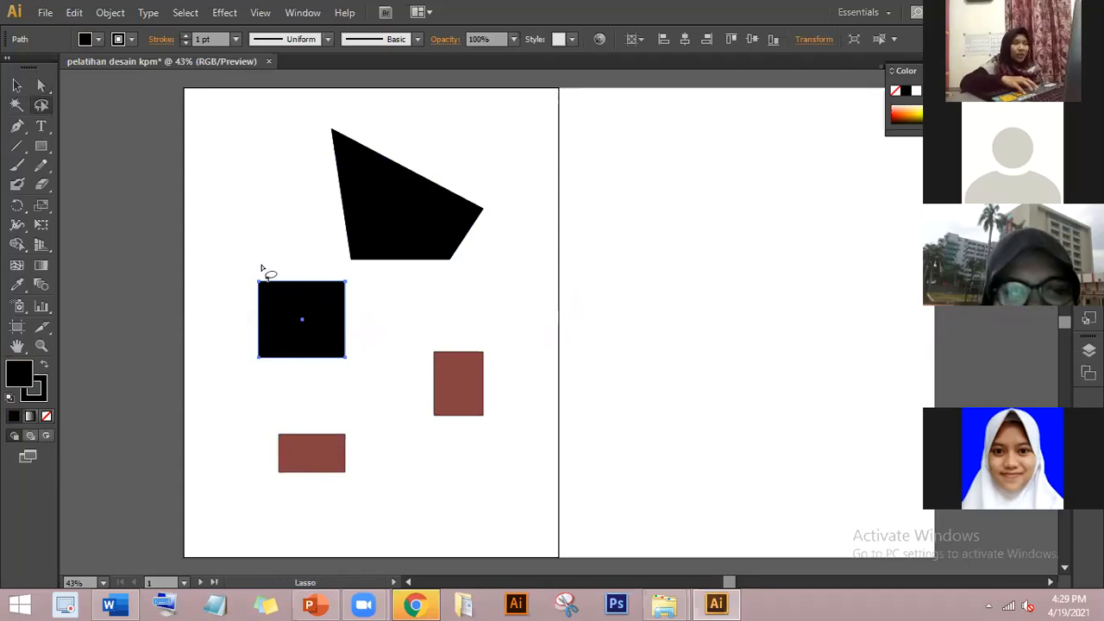
{"action": "mouse_move", "coordinate": [261, 270]}
{"action": "left_mouse_down"}
{"action": "mouse_move", "coordinate": [313, 331]}
{"action": "mouse_move", "coordinate": [320, 366]}
{"action": "mouse_move", "coordinate": [343, 371]}
{"action": "mouse_move", "coordinate": [355, 359]}
{"action": "mouse_move", "coordinate": [356, 282]}
{"action": "mouse_move", "coordinate": [315, 262]}
{"action": "mouse_move", "coordinate": [264, 267]}
{"action": "left_mouse_up"}
- Select the whole distorted black shape with the Selection tool
{"action": "left_click", "coordinate": [16, 85]}
{"action": "left_click", "coordinate": [389, 228]}
{"action": "left_click", "coordinate": [388, 229]}
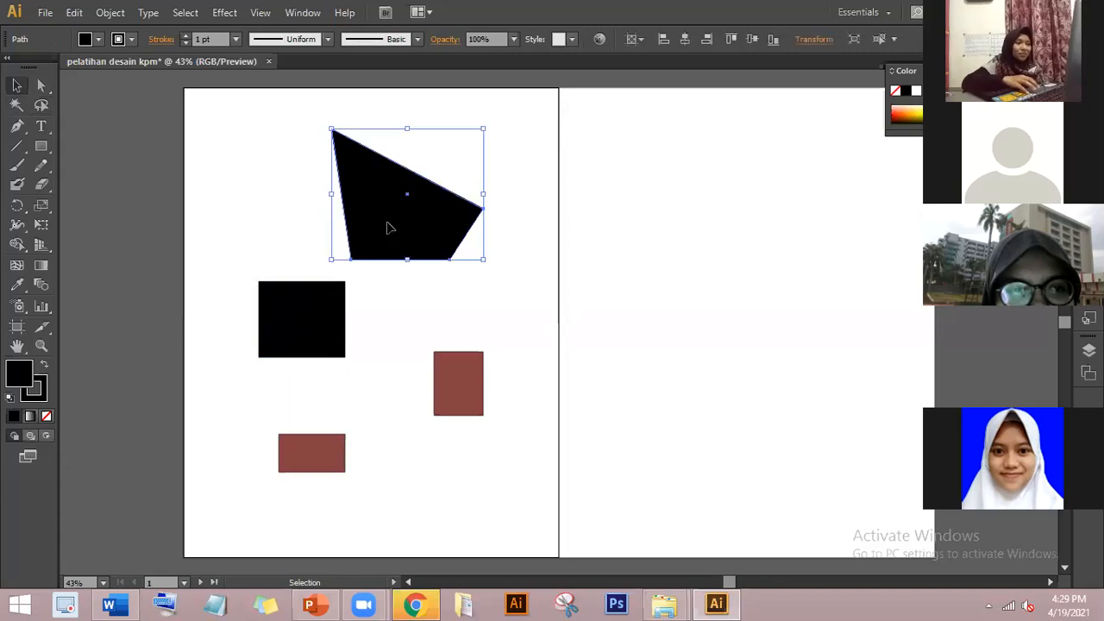
- Move the distorted black shape up and to the right, close to the upper edge of the first artboard
{"action": "left_click_drag", "start_coordinate": [442, 256], "coordinate": [481, 218]}
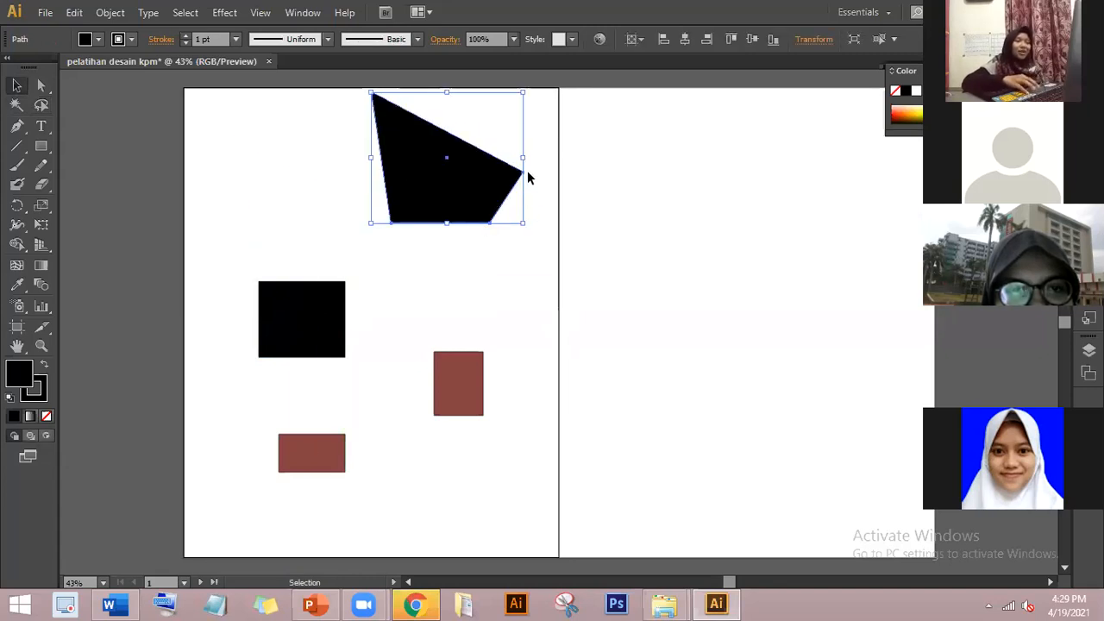
- Draw a closed black K-shaped path with the Pen tool on the second artboard, and shift the whole shape slightly up and left
{"action": "left_click", "coordinate": [17, 126]}
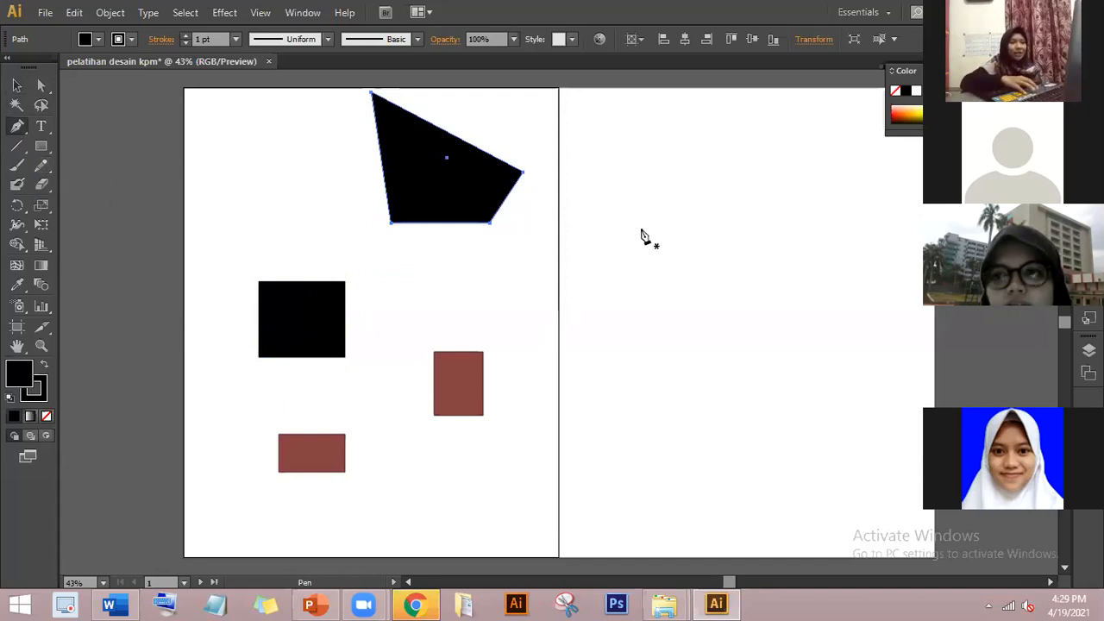
{"action": "left_click_drag", "start_coordinate": [643, 230], "coordinate": [643, 280]}
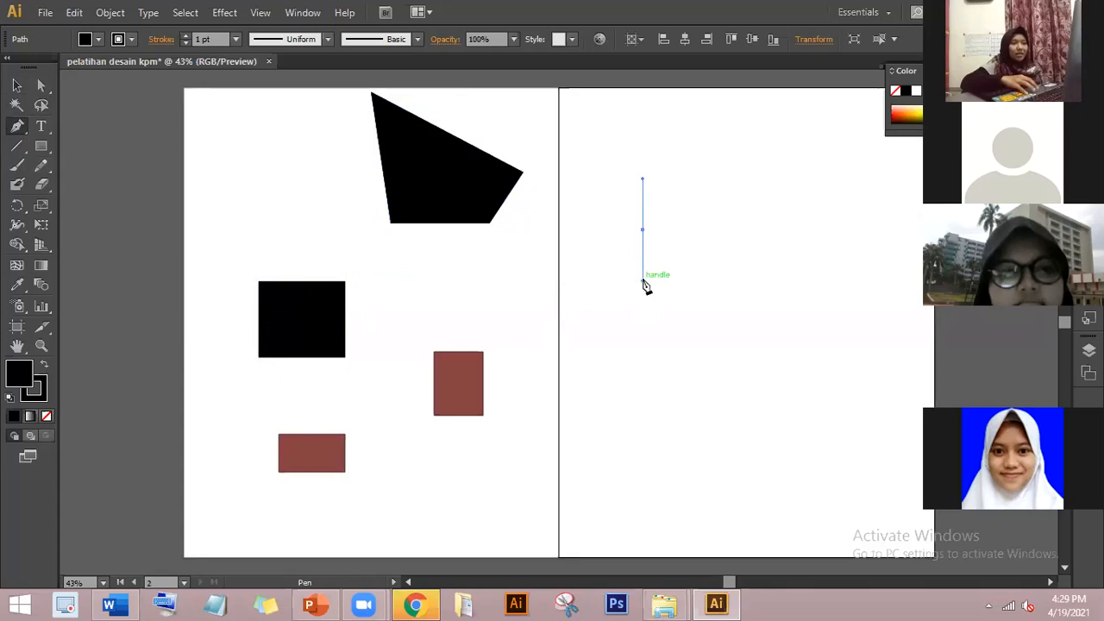
{"action": "left_click_drag", "start_coordinate": [611, 391], "coordinate": [683, 386]}
{"action": "left_click", "coordinate": [683, 379]}
{"action": "left_click", "coordinate": [698, 352]}
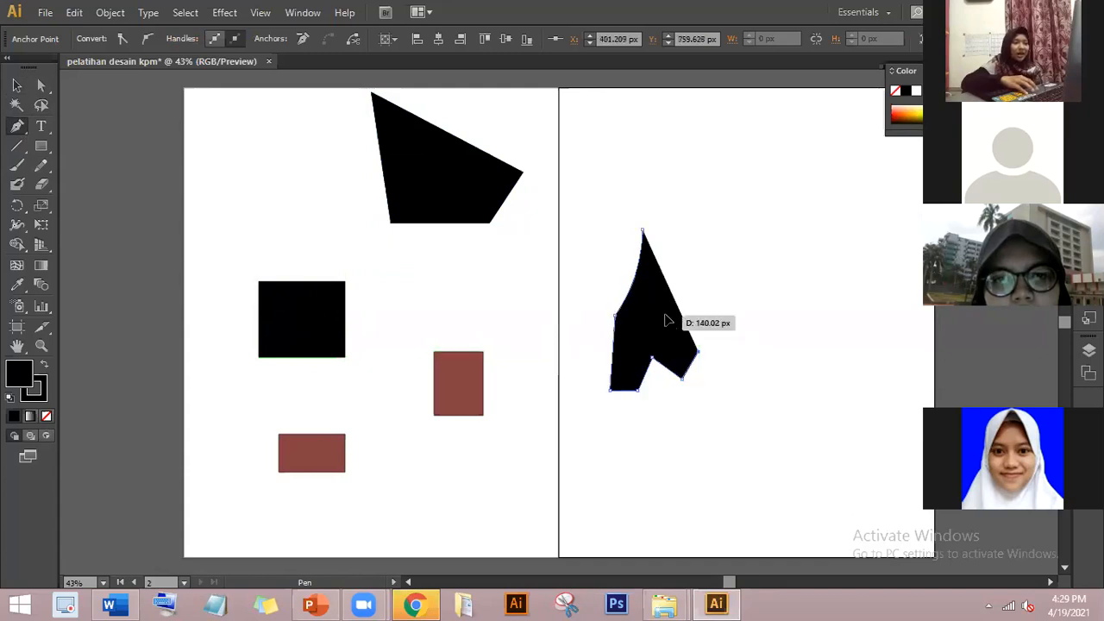
{"action": "left_click", "coordinate": [666, 315]}
{"action": "left_click", "coordinate": [711, 275]}
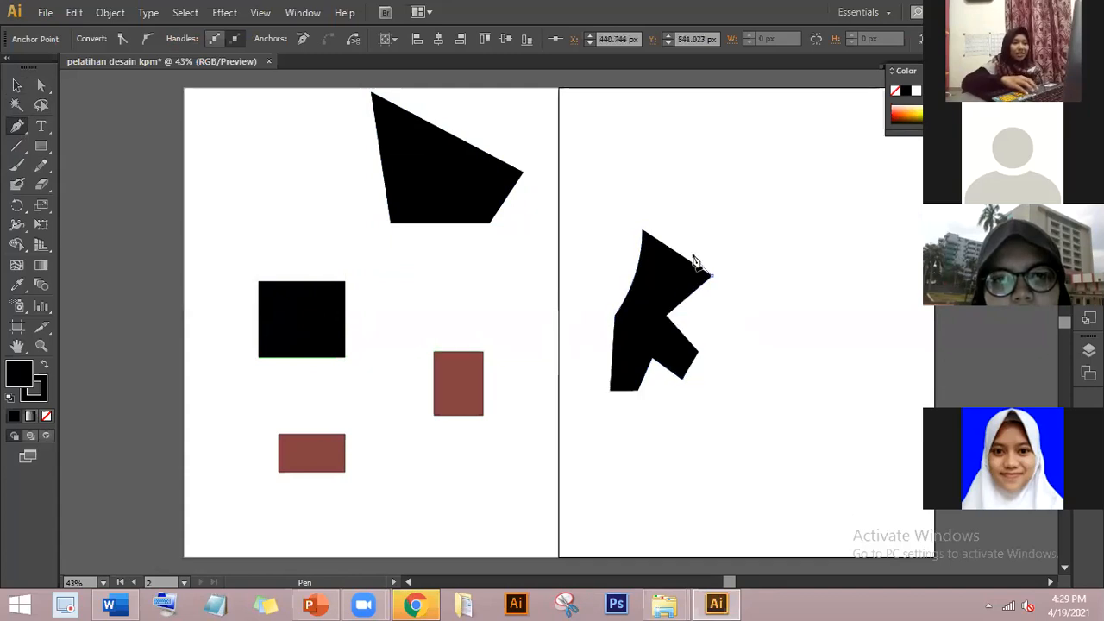
{"action": "left_click", "coordinate": [665, 276]}
{"action": "left_click", "coordinate": [661, 235]}
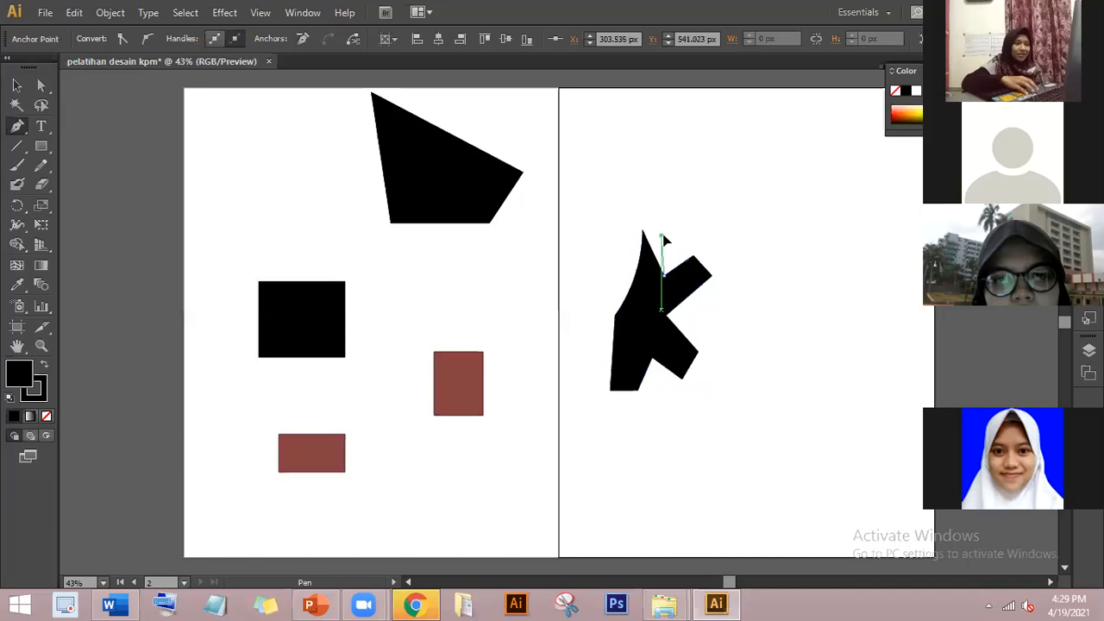
{"action": "left_click", "coordinate": [643, 232]}
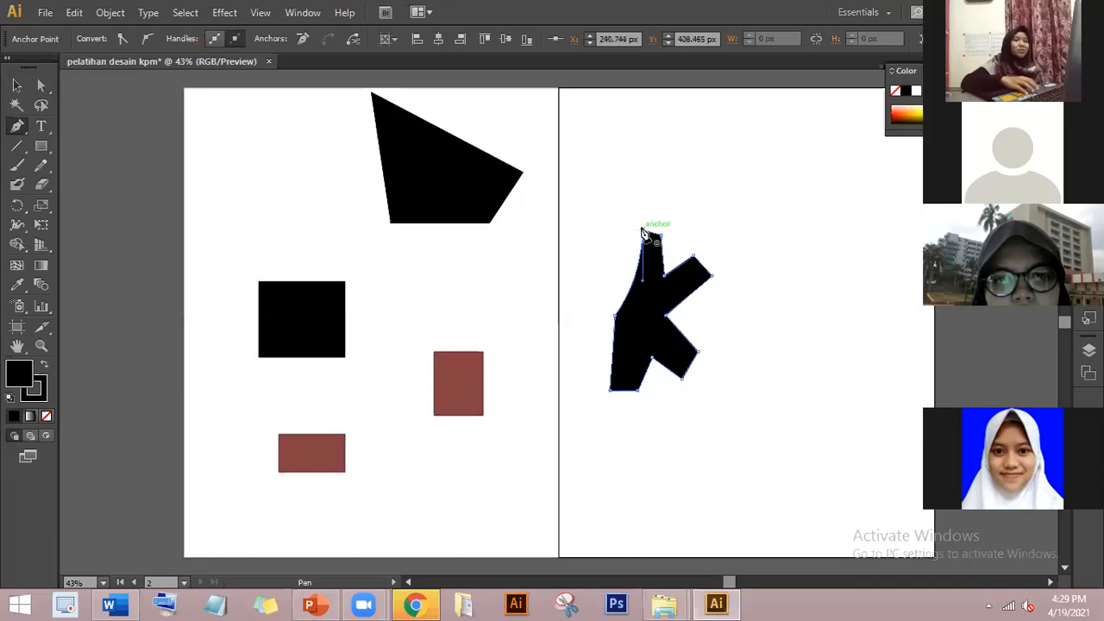
{"action": "left_click", "coordinate": [16, 85]}
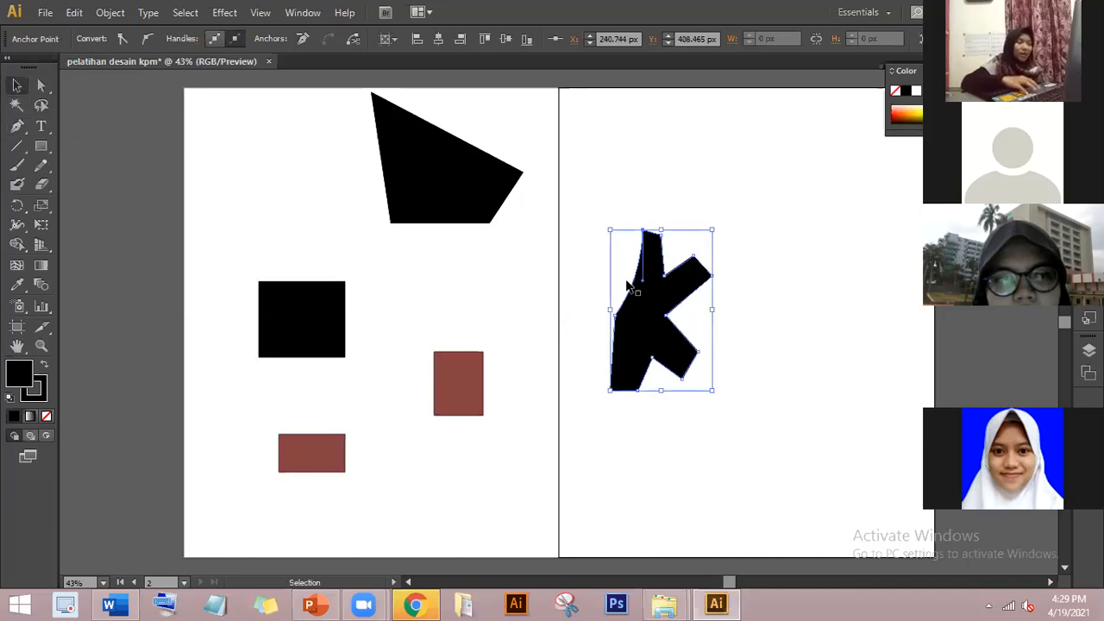
{"action": "left_click_drag", "start_coordinate": [682, 289], "coordinate": [657, 261]}
- Delete the anchor points at the notch and the outer corner of the K shape's upper arm with the Delete Anchor Point tool
{"action": "left_click", "coordinate": [40, 128]}
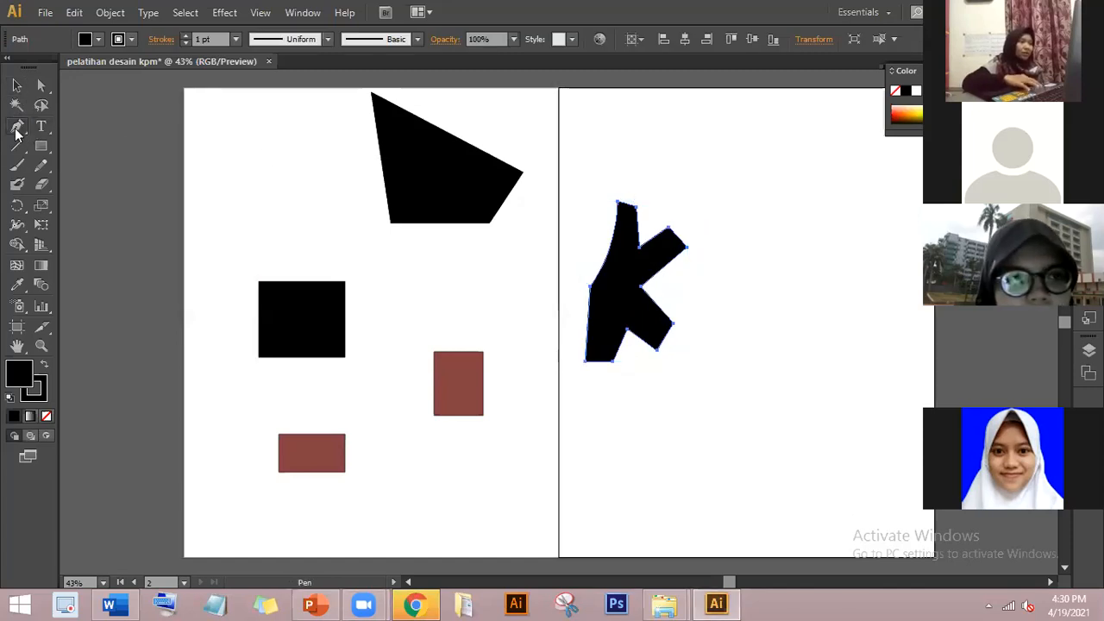
{"action": "left_click", "coordinate": [16, 129]}
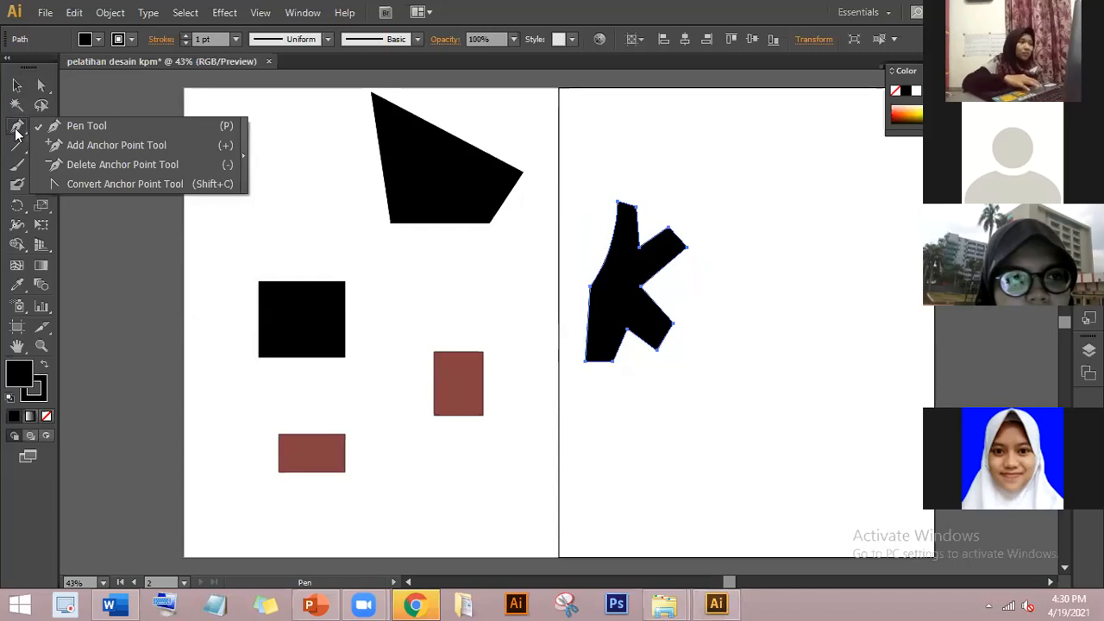
{"action": "left_click", "coordinate": [74, 165]}
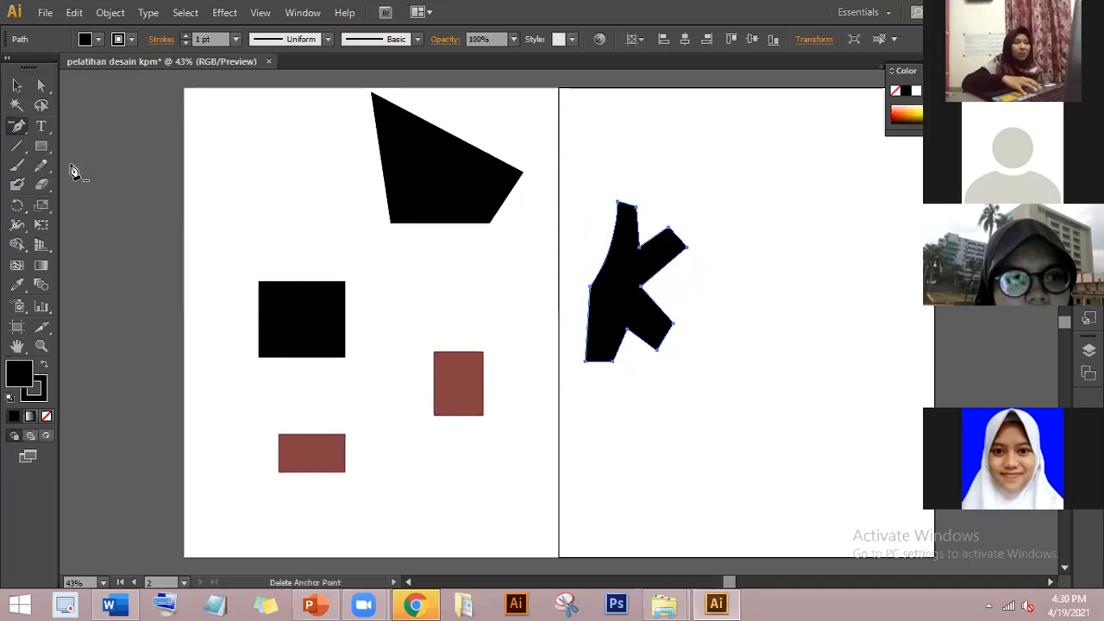
{"action": "left_click", "coordinate": [639, 246]}
{"action": "left_click", "coordinate": [669, 228]}
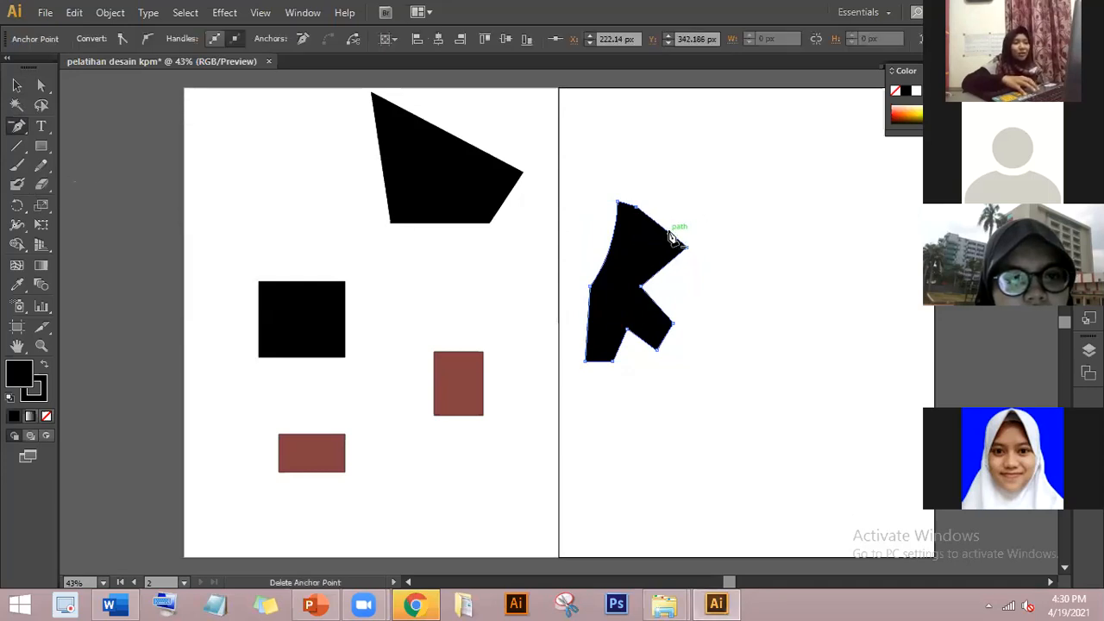
- Add an anchor point midway along the K shape's upper slanted edge and pull it inward to form a notch
{"action": "left_click_drag", "start_coordinate": [17, 126], "coordinate": [56, 145]}
{"action": "left_click", "coordinate": [659, 226]}
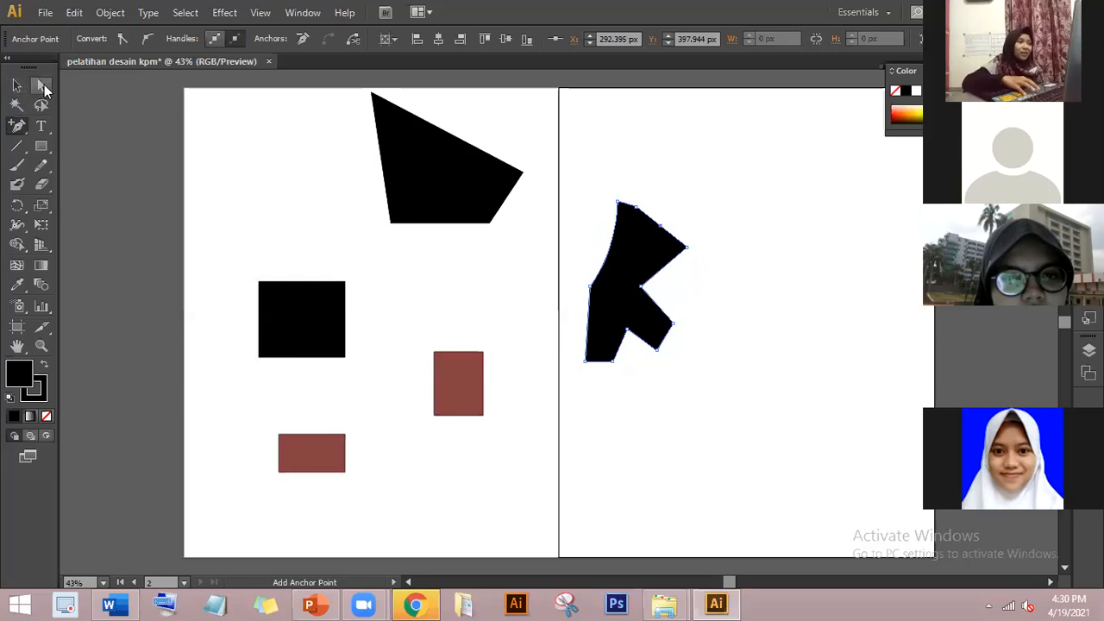
{"action": "left_click", "coordinate": [44, 85]}
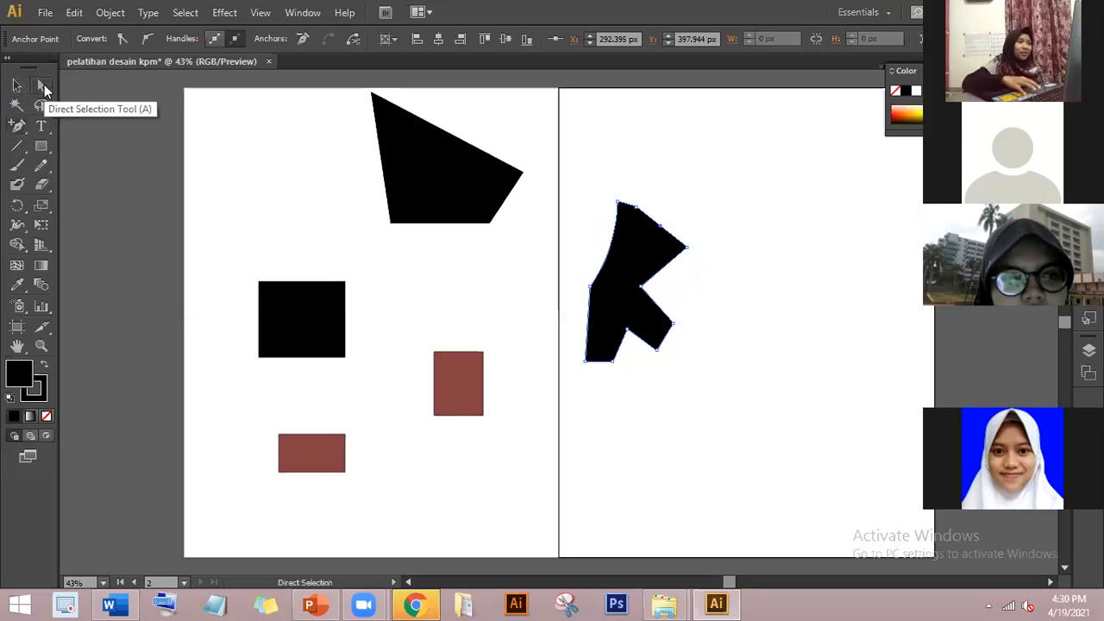
{"action": "left_click", "coordinate": [661, 227]}
{"action": "left_click_drag", "start_coordinate": [660, 228], "coordinate": [687, 247]}
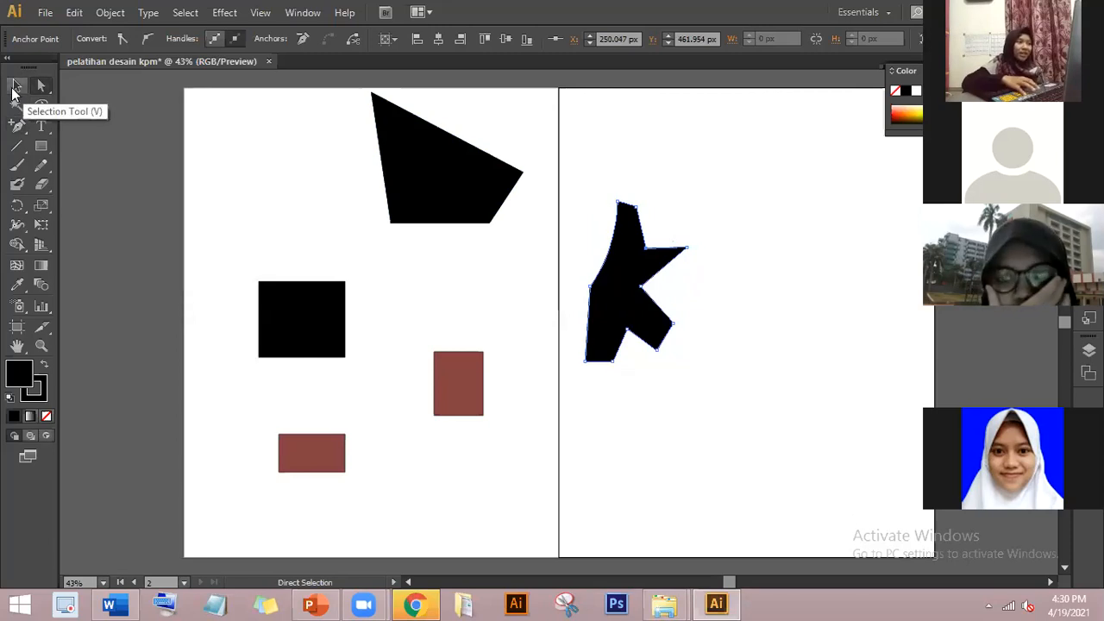
- Create an area text box of repeated letter g above the black rectangle and set its font size to 22 pt
{"action": "left_click", "coordinate": [41, 129]}
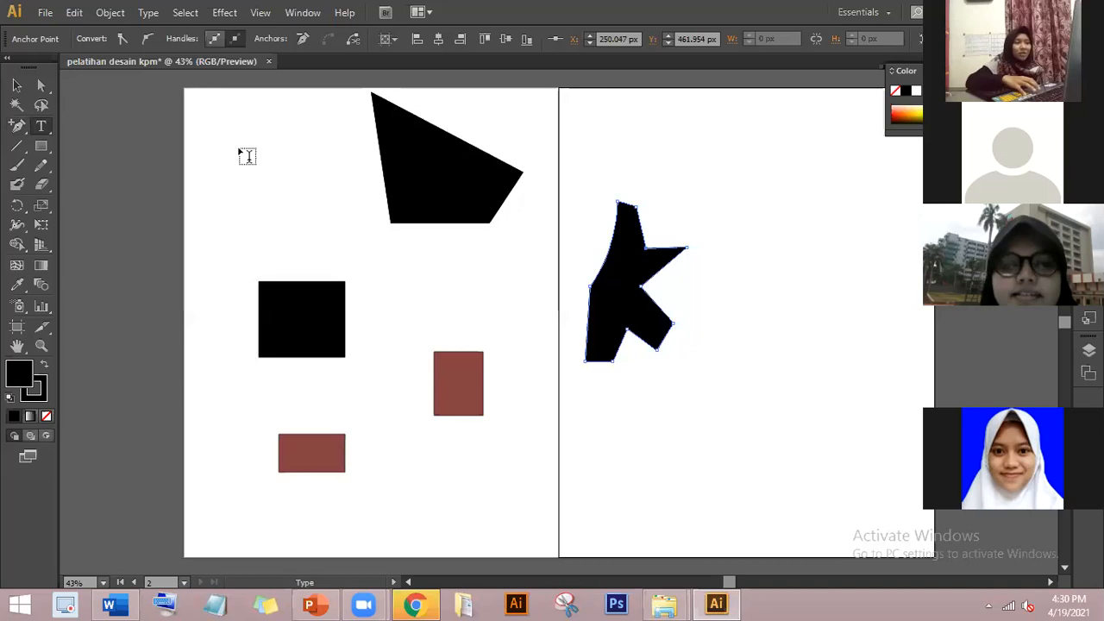
{"action": "left_click_drag", "start_coordinate": [239, 150], "coordinate": [351, 226]}
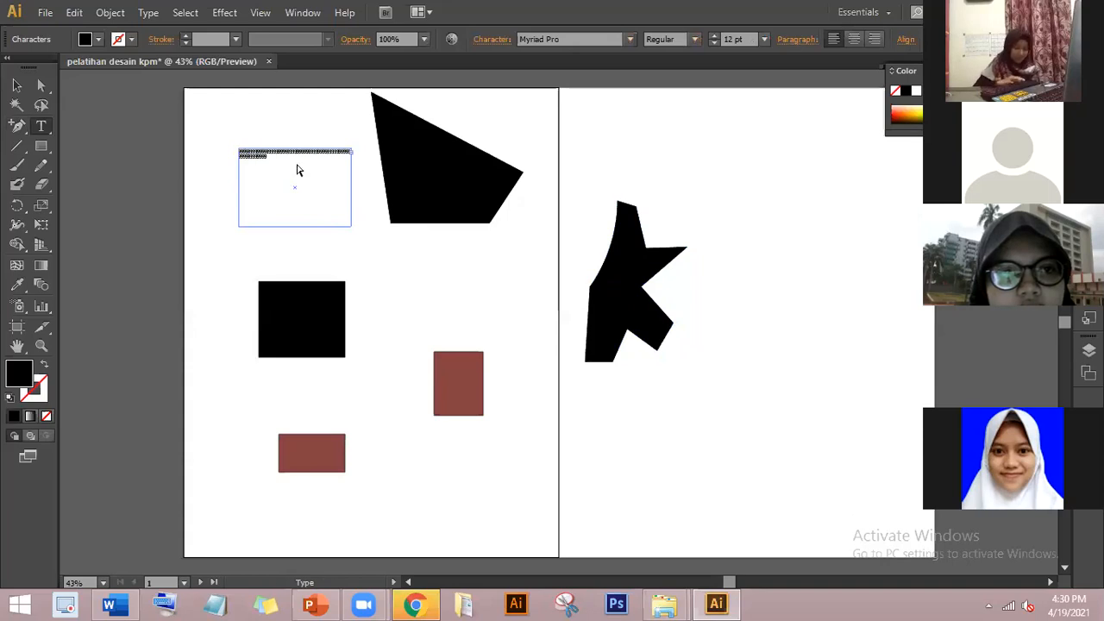
{"action": "left_click", "coordinate": [712, 36]}
{"action": "left_click", "coordinate": [714, 36]}
{"action": "left_click", "coordinate": [714, 37]}
{"action": "left_click", "coordinate": [714, 36]}
{"action": "left_click", "coordinate": [715, 36]}
{"action": "left_click", "coordinate": [714, 36]}
{"action": "left_click", "coordinate": [715, 36]}
{"action": "left_click", "coordinate": [714, 36]}
{"action": "left_click", "coordinate": [714, 36]}
{"action": "left_click", "coordinate": [714, 37]}
{"action": "left_click", "coordinate": [16, 85]}
{"action": "left_click", "coordinate": [197, 148]}
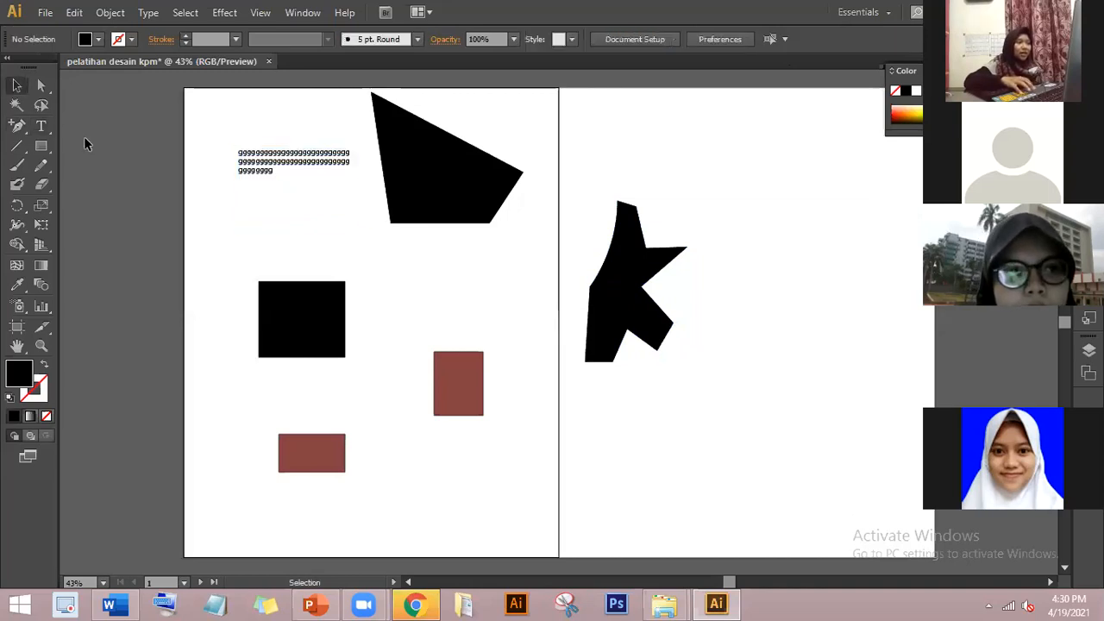
- Add point text of repeated letter g just above the black rectangle and break it into two lines
{"action": "left_click", "coordinate": [41, 126]}
{"action": "left_click", "coordinate": [249, 238]}
{"action": "type", "text": "gggggggggggggg"}
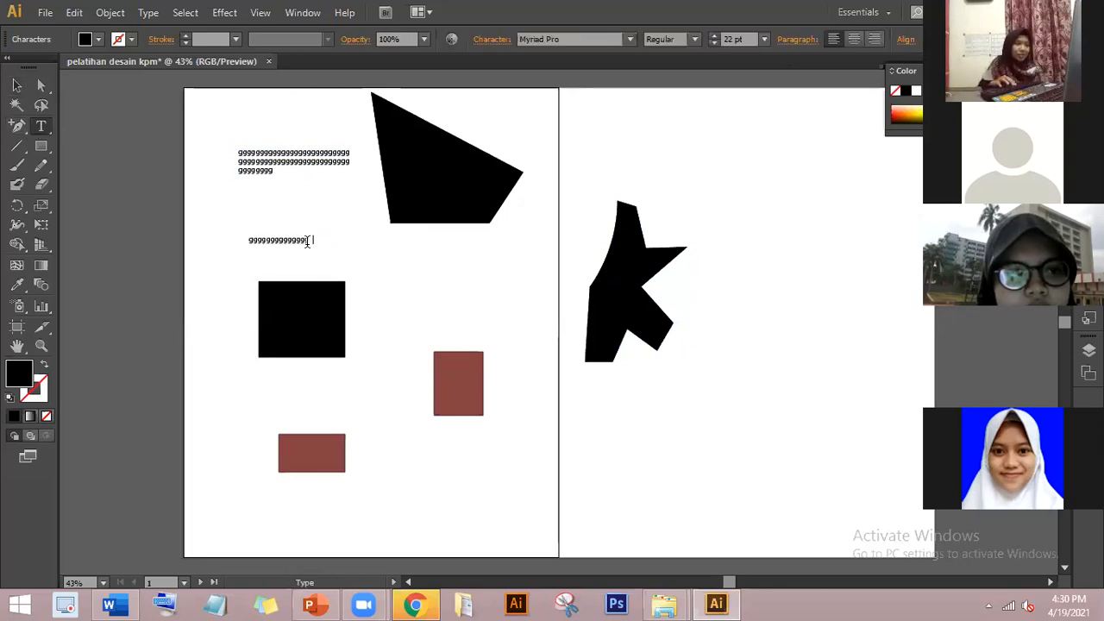
{"action": "type", "text": "ggggggggggggggggggggggggggggggggggggggggggg"}
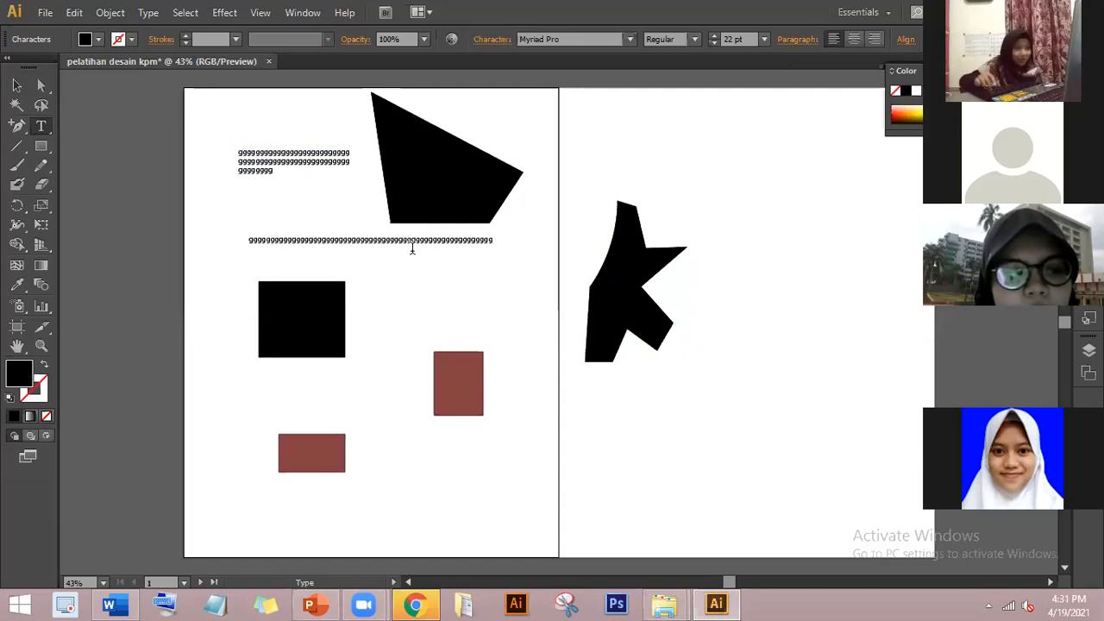
{"action": "key", "text": "Return"}
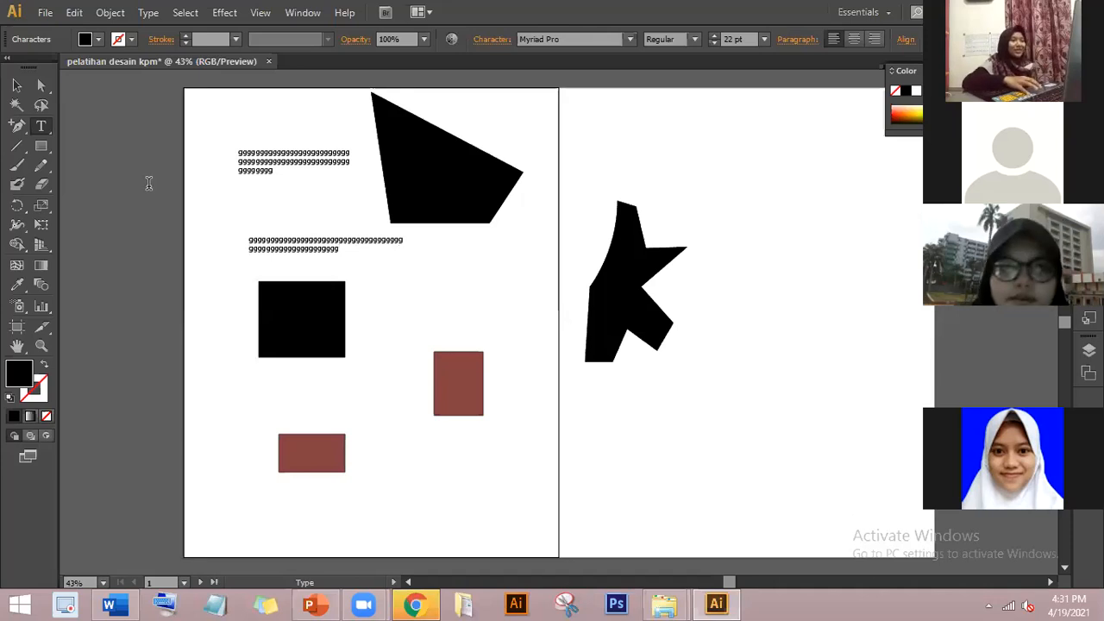
- Draw short line segments with the Line Segment tool above and beside the K shape on the second artboard
{"action": "left_click", "coordinate": [17, 149]}
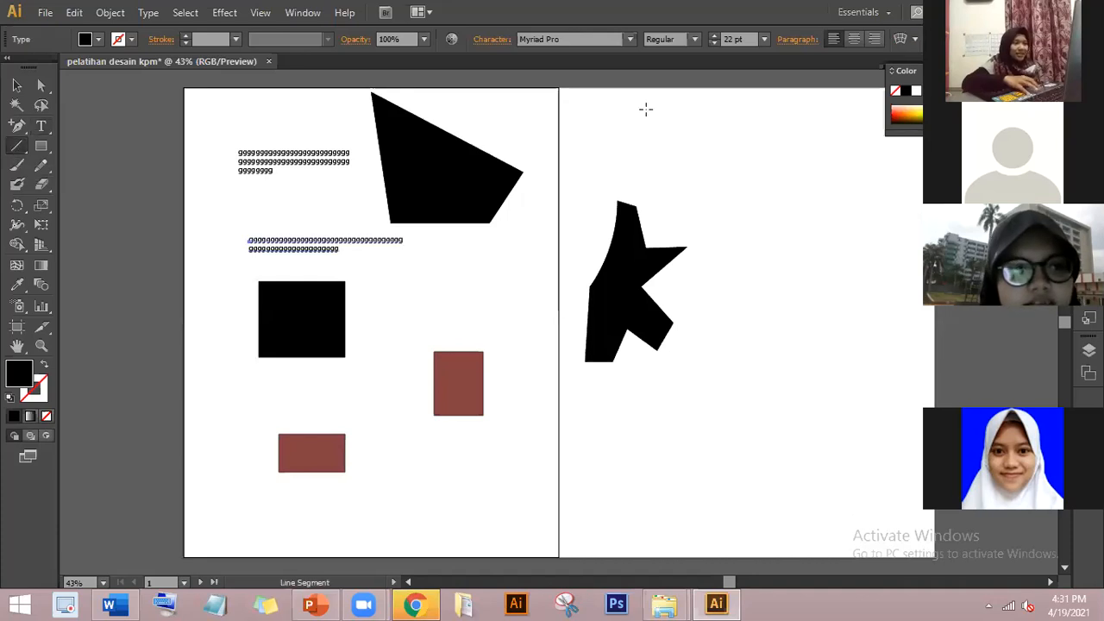
{"action": "mouse_move", "coordinate": [607, 126]}
{"action": "left_mouse_down"}
{"action": "mouse_move", "coordinate": [661, 126]}
{"action": "mouse_move", "coordinate": [673, 165]}
{"action": "left_mouse_up"}
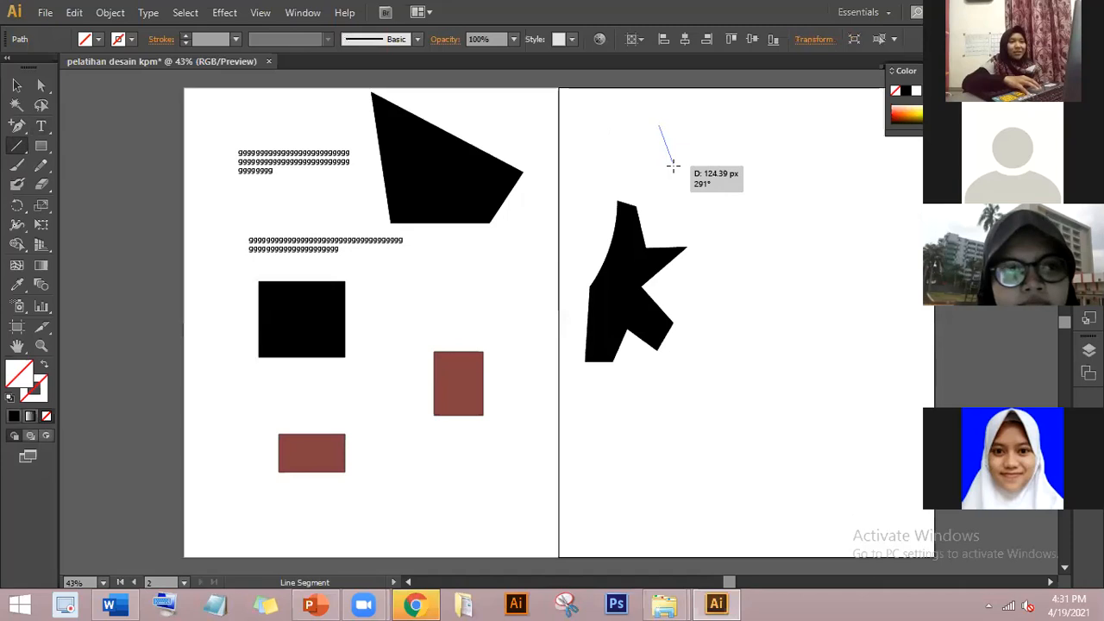
{"action": "left_click_drag", "start_coordinate": [764, 214], "coordinate": [765, 214]}
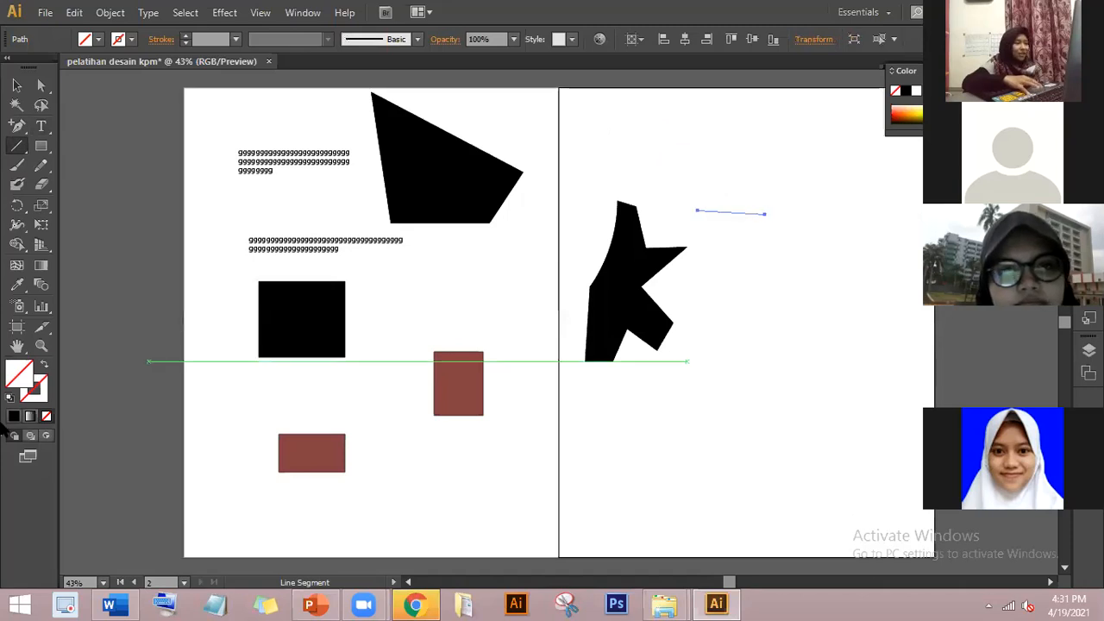
- Set the stroke color to dark grey #3D3333 and draw two more slanted line segments beside the K shape
{"action": "double_click", "coordinate": [35, 372]}
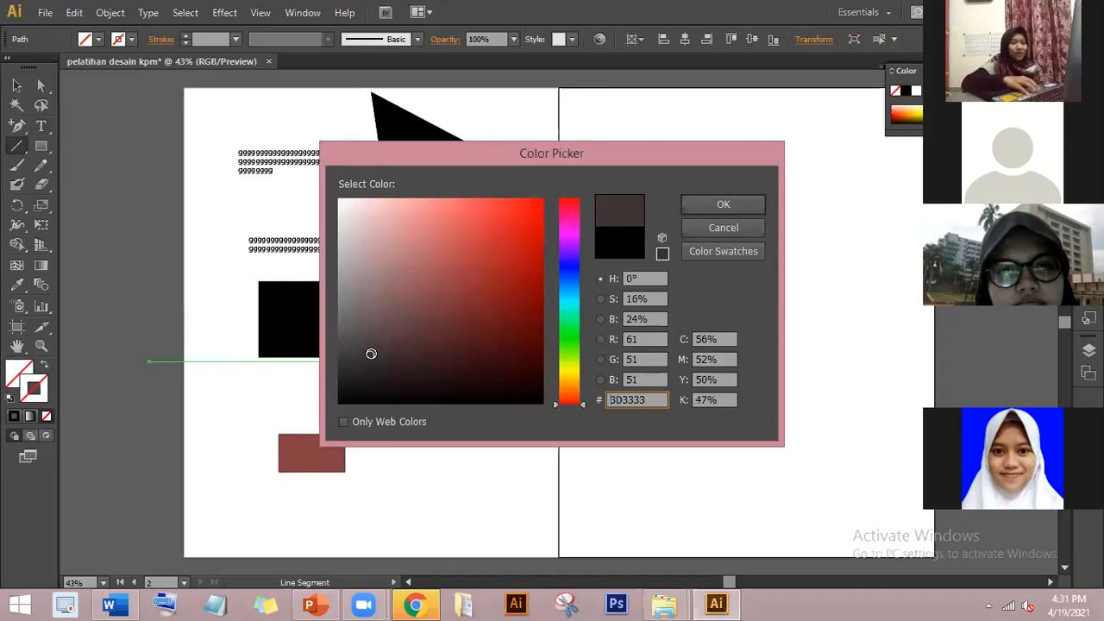
{"action": "key", "text": "Return"}
{"action": "mouse_move", "coordinate": [746, 243]}
{"action": "left_mouse_down"}
{"action": "mouse_move", "coordinate": [729, 306]}
{"action": "mouse_move", "coordinate": [790, 350]}
{"action": "left_mouse_up"}
- Create a polygon with a 50 px radius and 10 sides above the upright brownish-red rectangle
{"action": "left_click", "coordinate": [40, 151]}
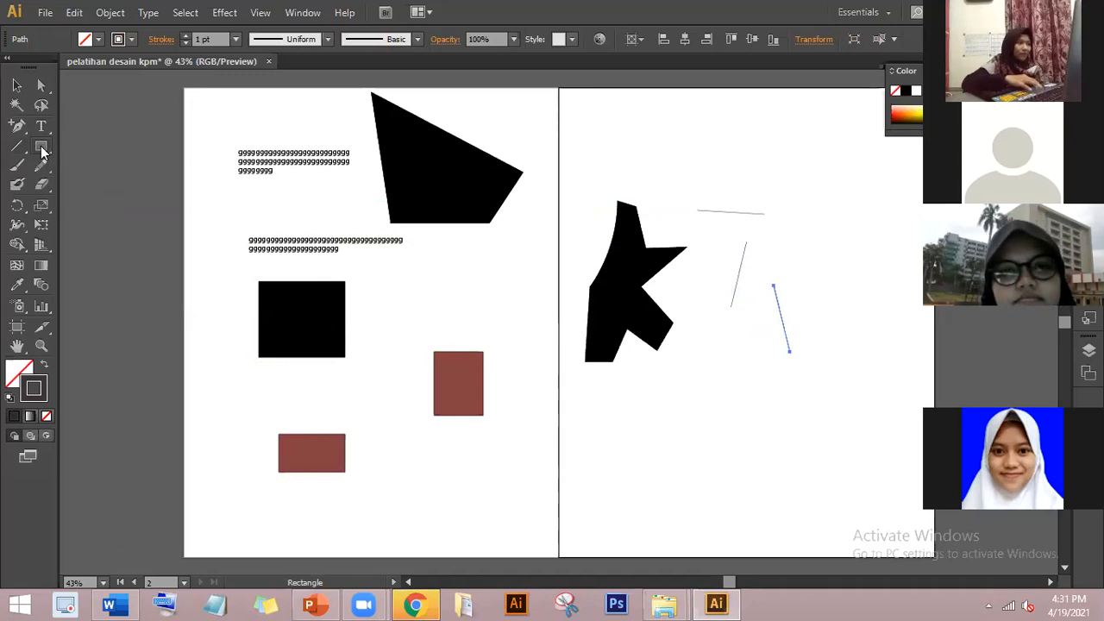
{"action": "left_click", "coordinate": [48, 146]}
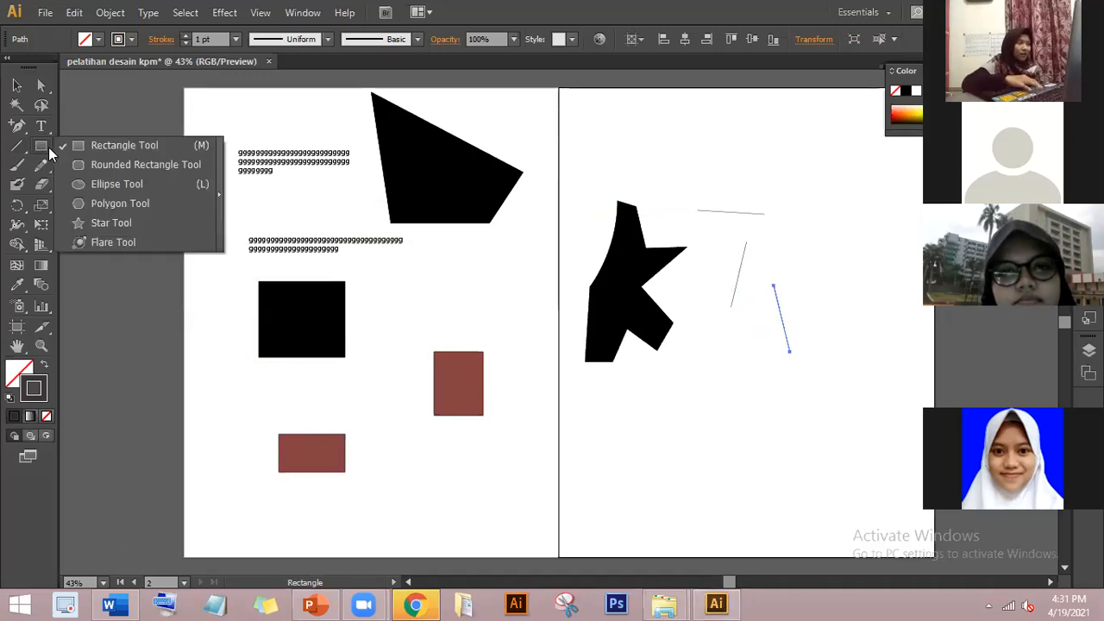
{"action": "left_click", "coordinate": [132, 203]}
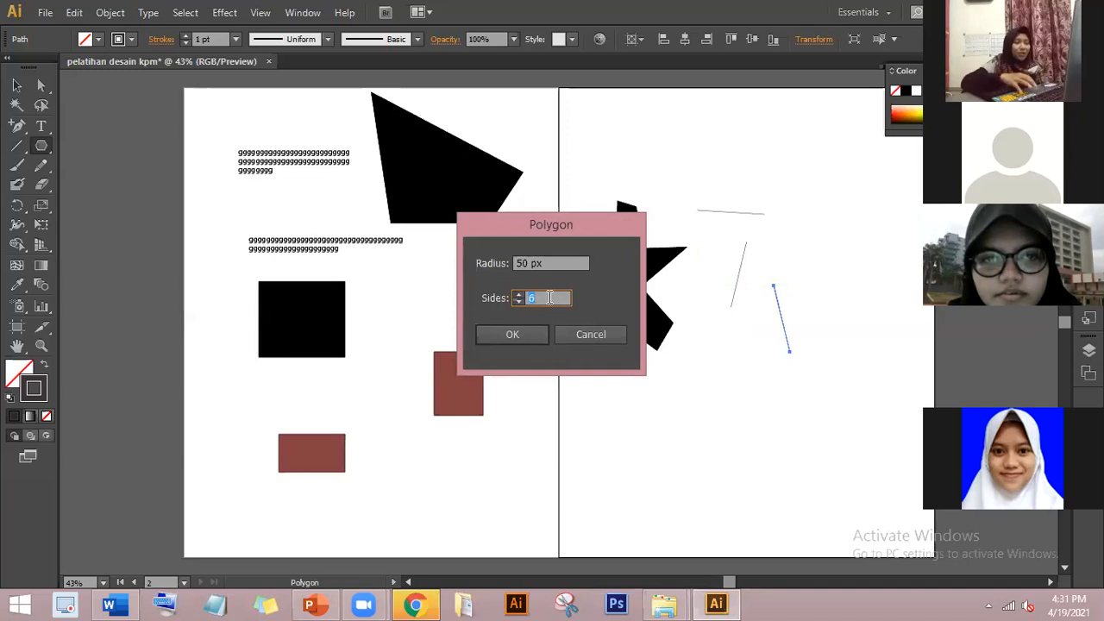
{"action": "type", "text": "0"}
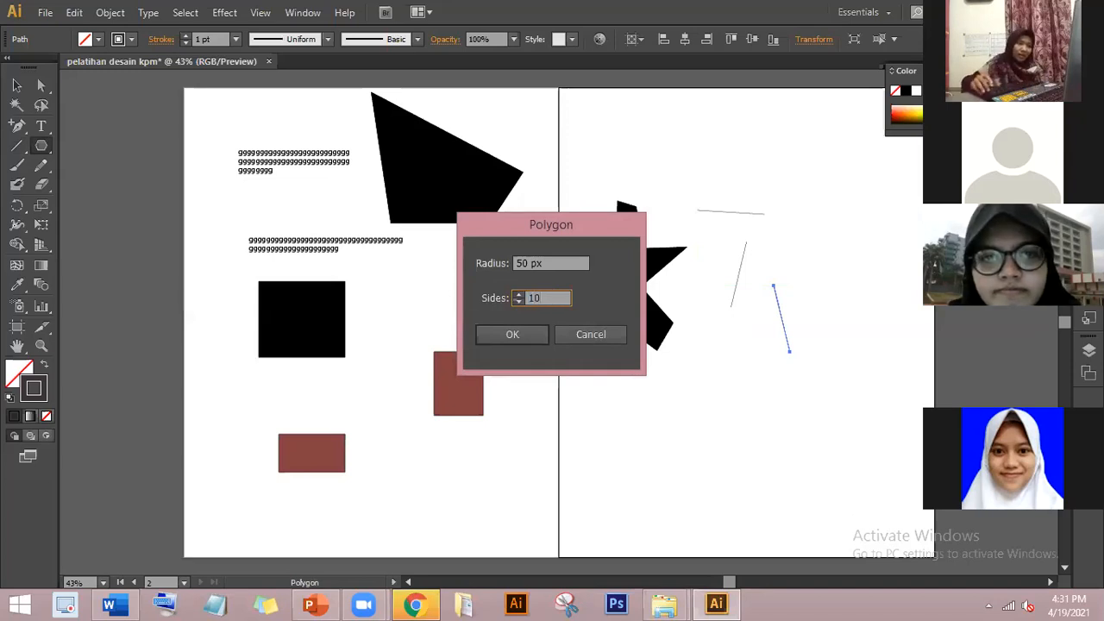
{"action": "key", "text": "Return"}
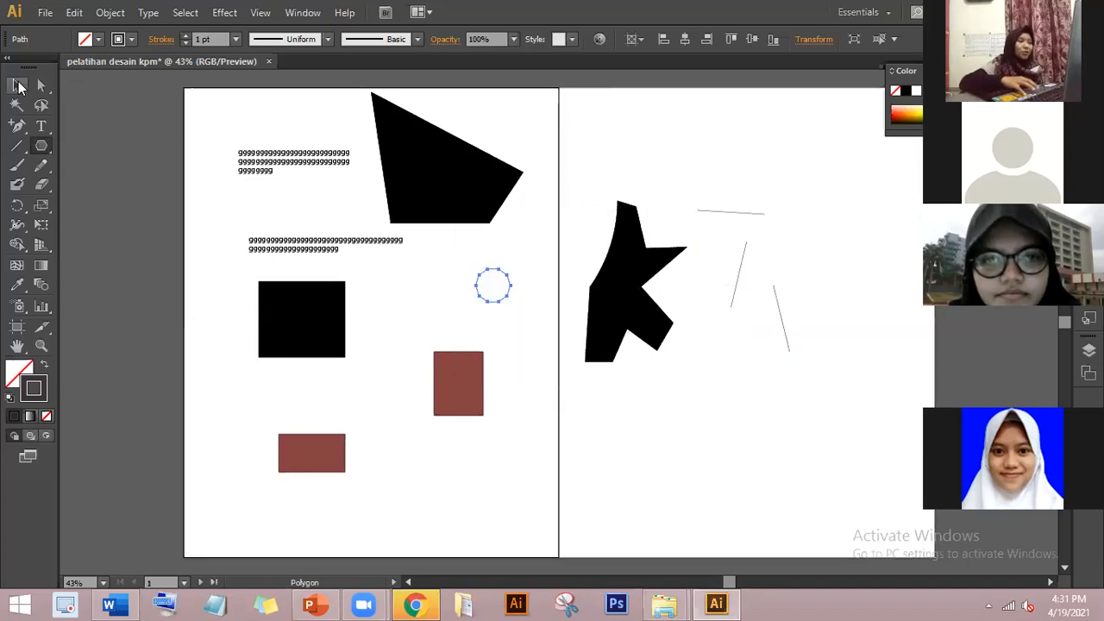
- Create a three-point star with radii 25 px and 50 px beside the polygon, and fill it with the dark grey stroke color
{"action": "left_click", "coordinate": [43, 149]}
{"action": "left_click", "coordinate": [76, 217]}
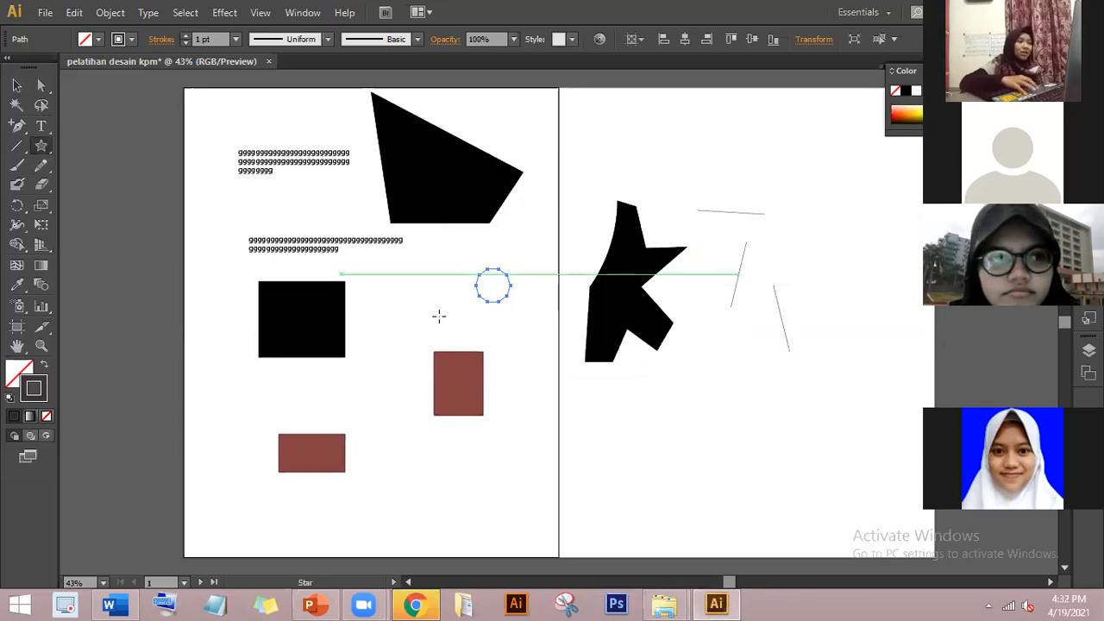
{"action": "left_click", "coordinate": [415, 296]}
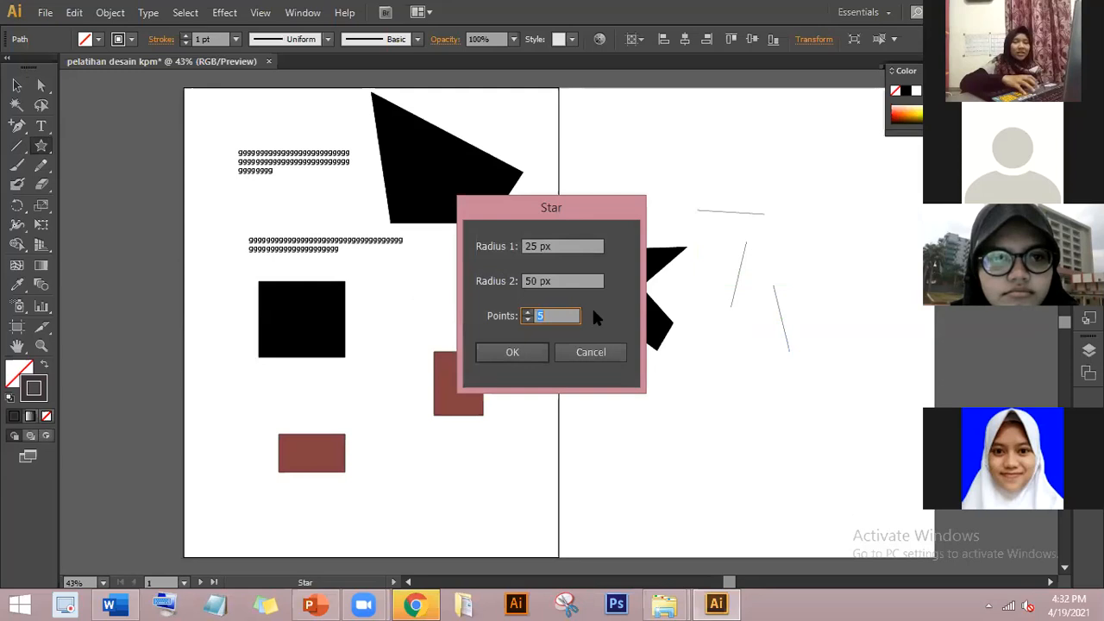
{"action": "left_click", "coordinate": [579, 314]}
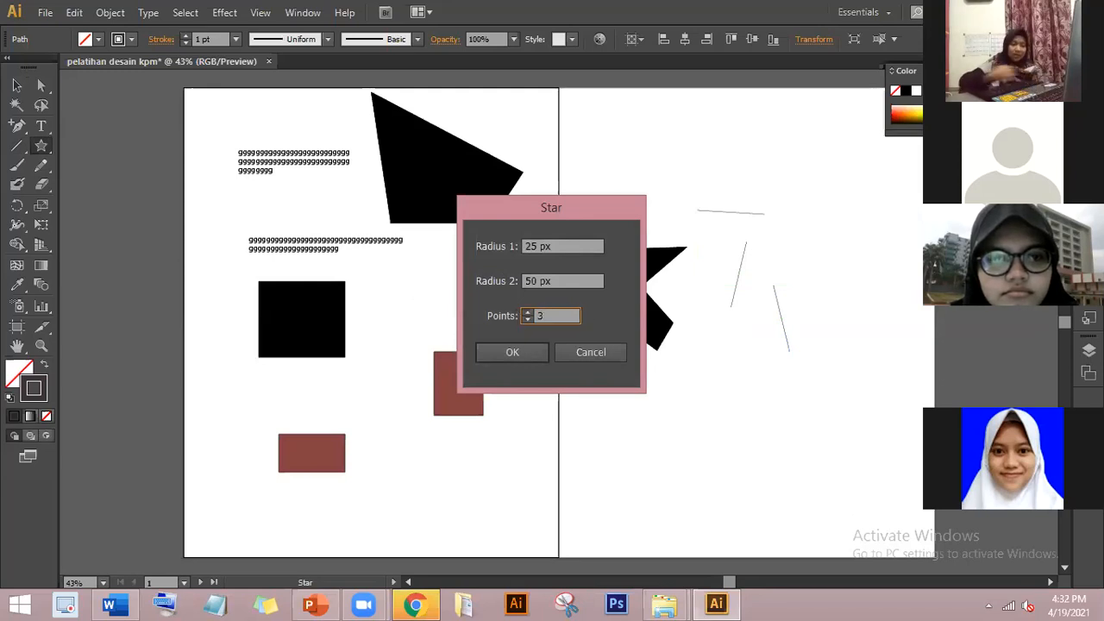
{"action": "type", "text": "3"}
{"action": "key", "text": "Return"}
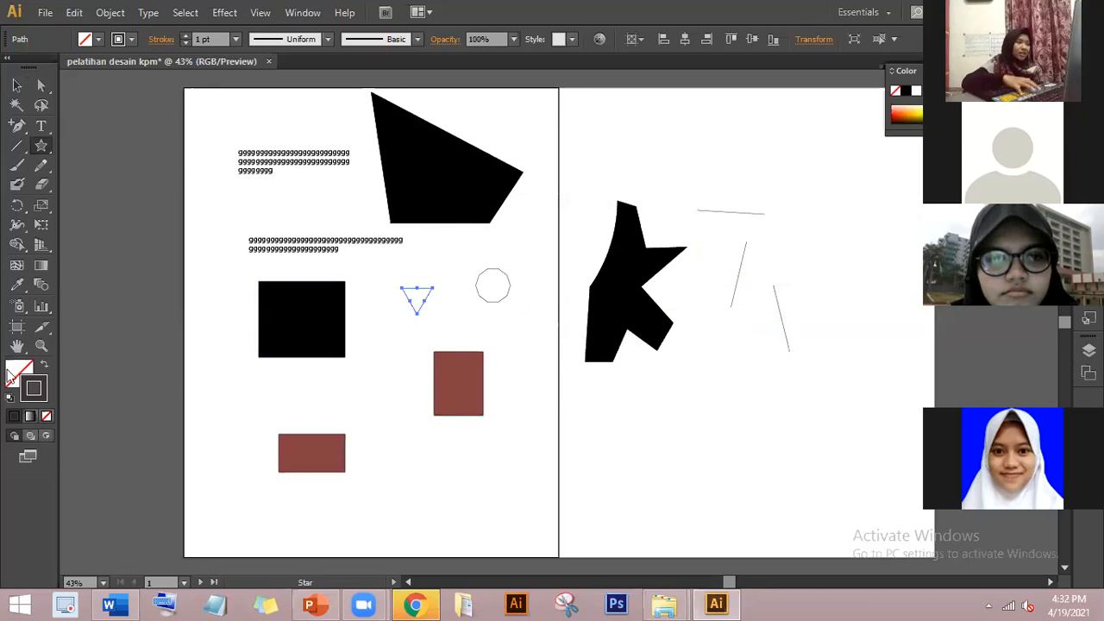
{"action": "left_click_drag", "start_coordinate": [42, 378], "coordinate": [19, 364]}
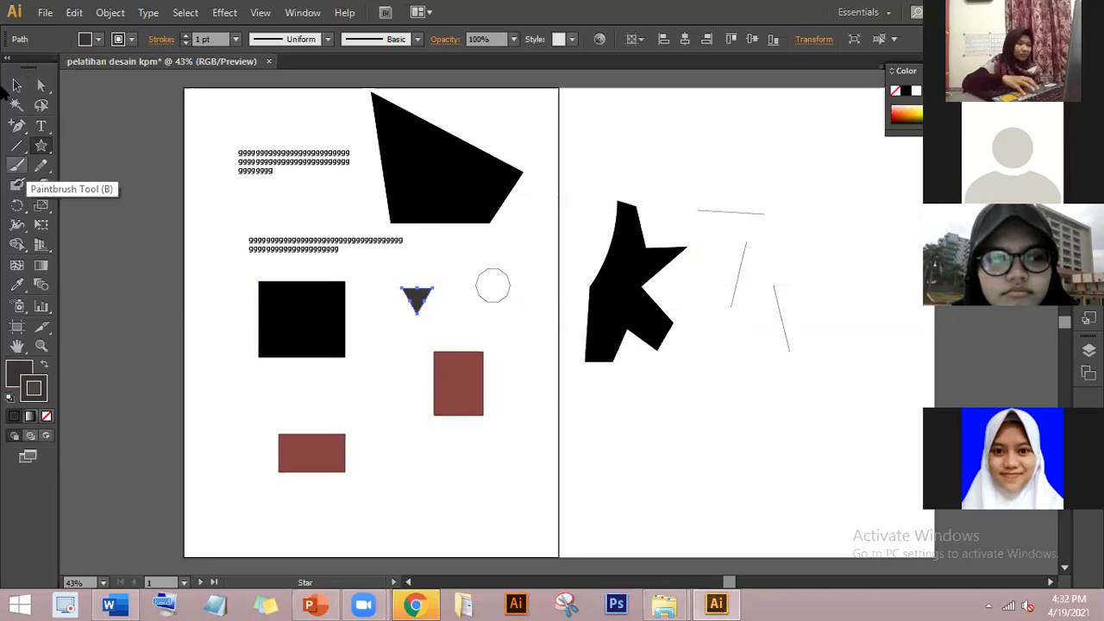
- Deselect the star and draw two crossing curved Paintbrush strokes below the upper text block
{"action": "left_click", "coordinate": [17, 85]}
{"action": "left_click", "coordinate": [462, 253]}
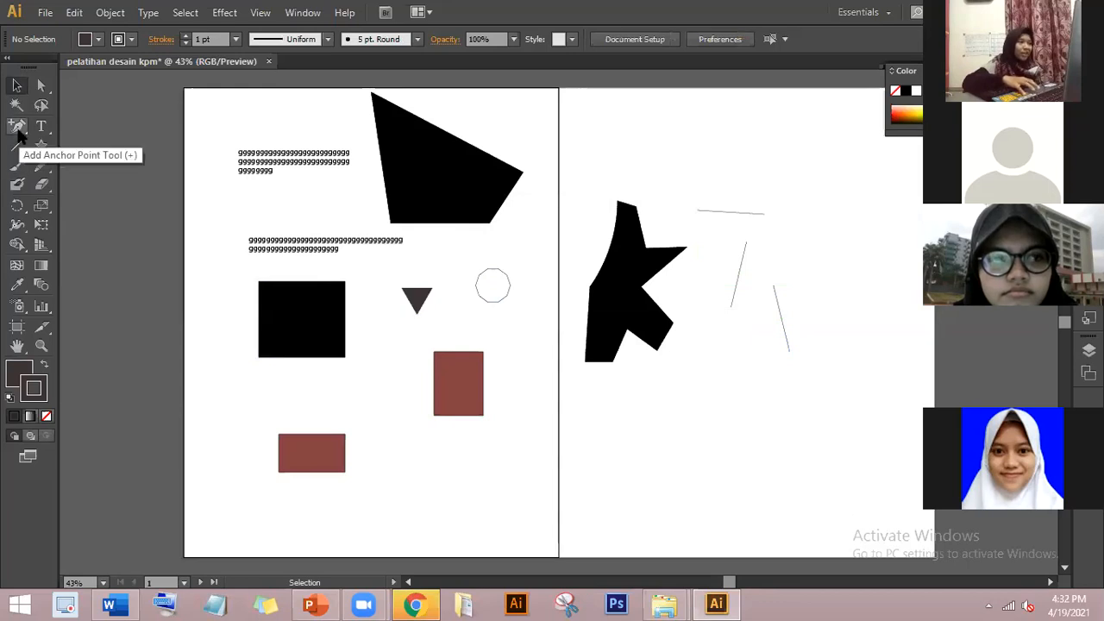
{"action": "left_click_drag", "start_coordinate": [17, 127], "coordinate": [17, 127]}
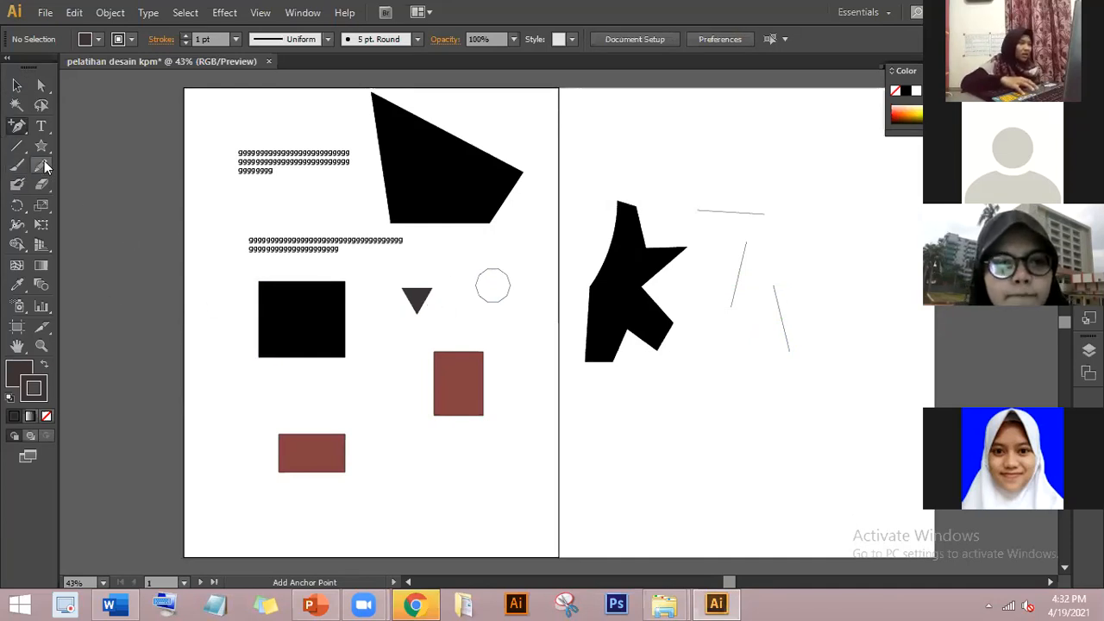
{"action": "left_click", "coordinate": [17, 166]}
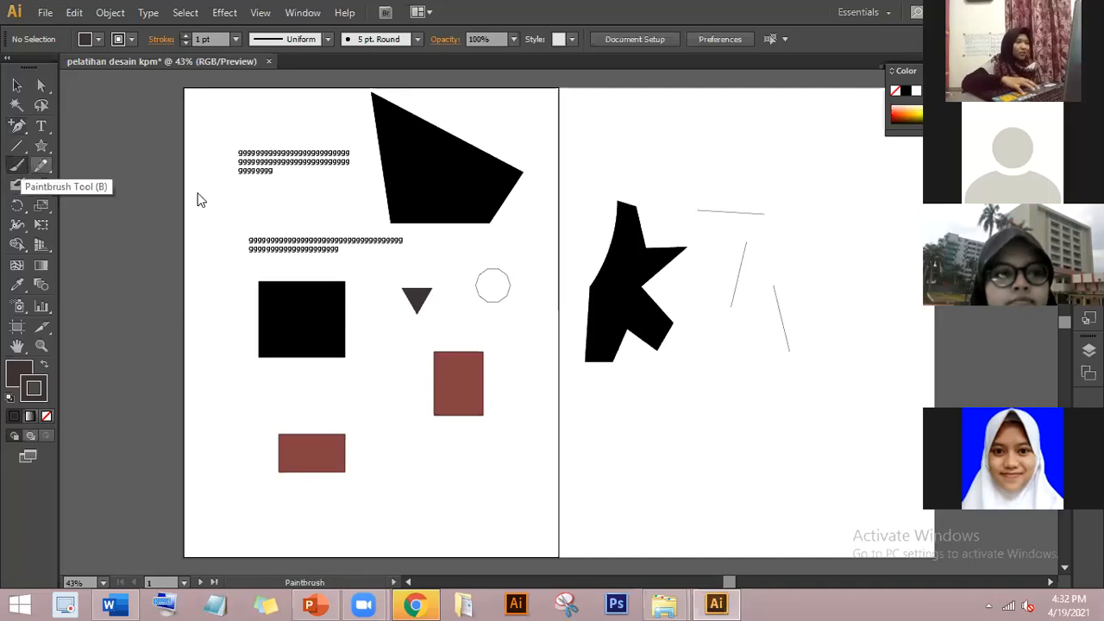
{"action": "mouse_move", "coordinate": [213, 192]}
{"action": "left_mouse_down"}
{"action": "mouse_move", "coordinate": [265, 212]}
{"action": "mouse_move", "coordinate": [310, 211]}
{"action": "left_mouse_up"}
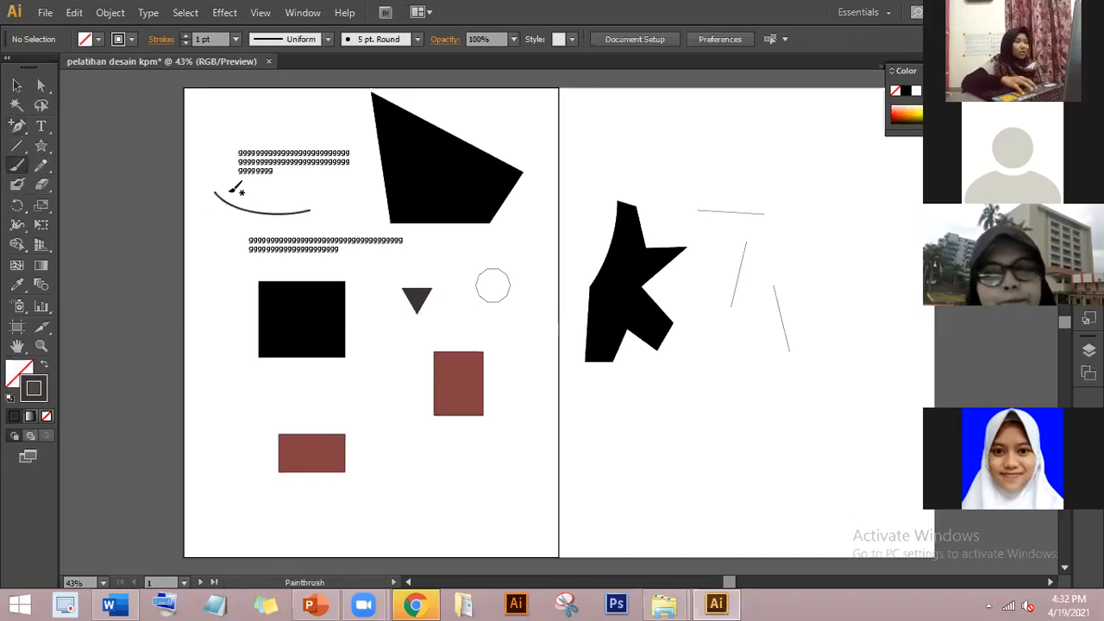
{"action": "mouse_move", "coordinate": [246, 185]}
{"action": "left_mouse_down"}
{"action": "mouse_move", "coordinate": [247, 220]}
{"action": "mouse_move", "coordinate": [271, 193]}
{"action": "left_mouse_up"}
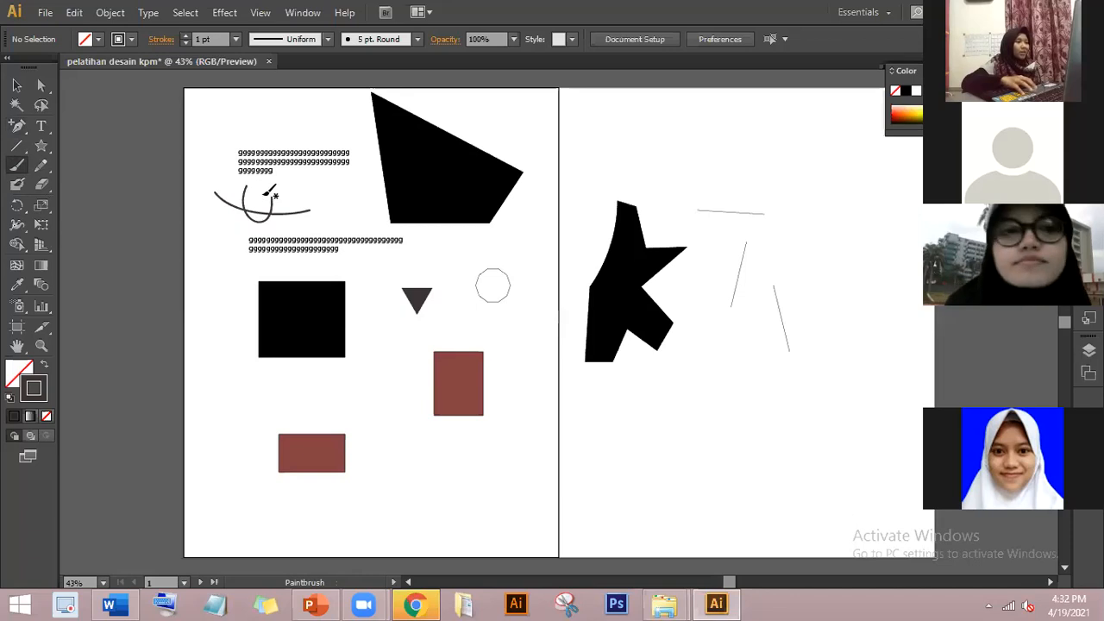
- Erase parts of the two curved brush strokes with the Eraser tool
{"action": "left_click", "coordinate": [43, 167]}
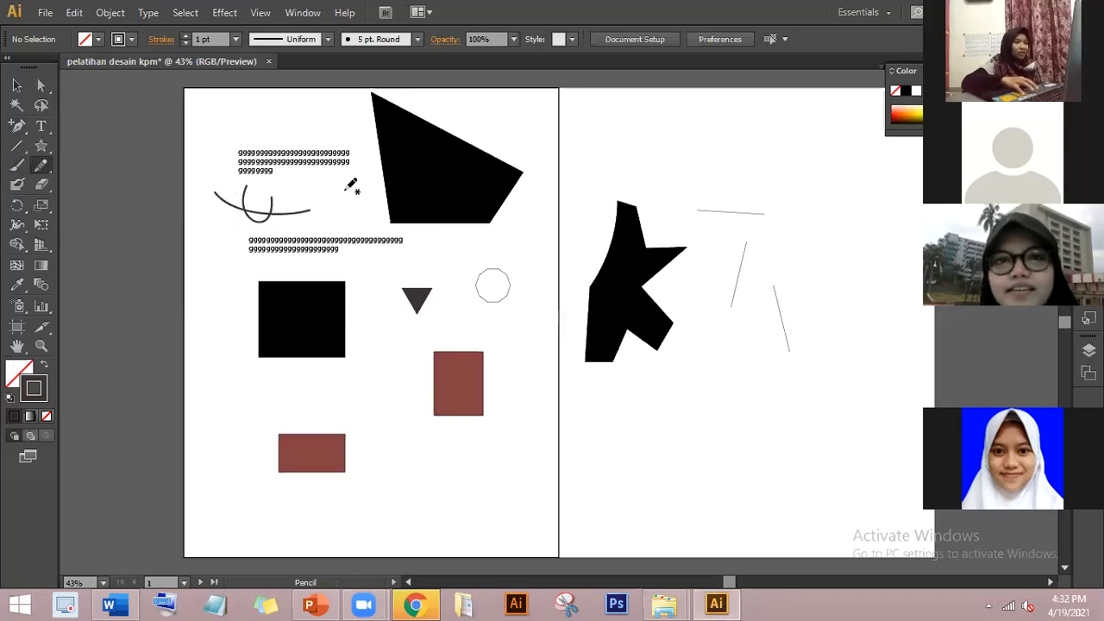
{"action": "left_click", "coordinate": [18, 186]}
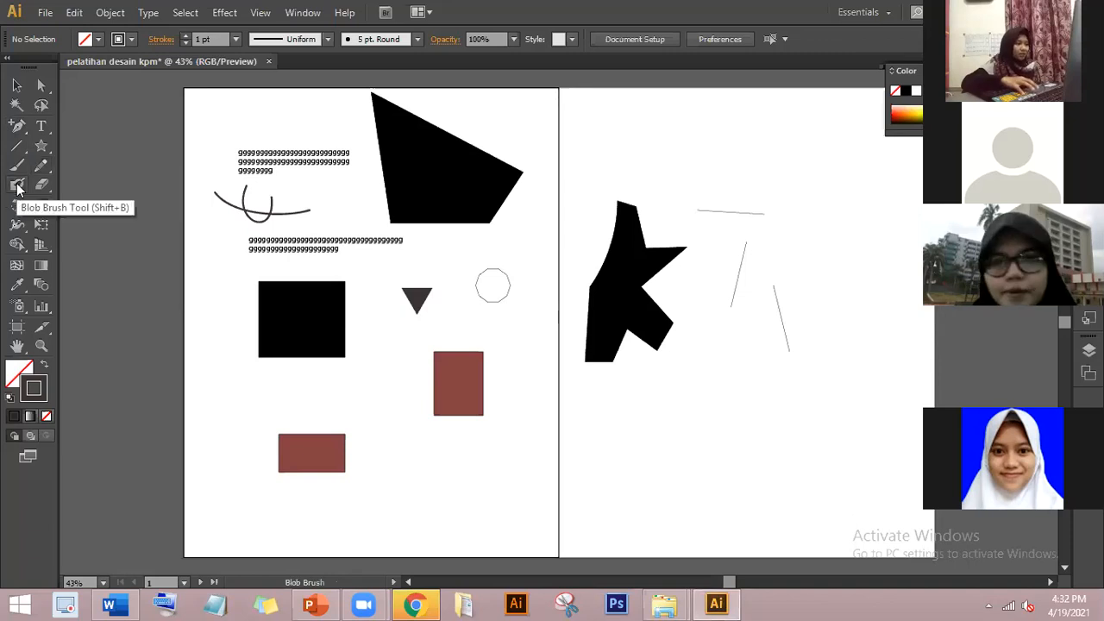
{"action": "left_click", "coordinate": [42, 184]}
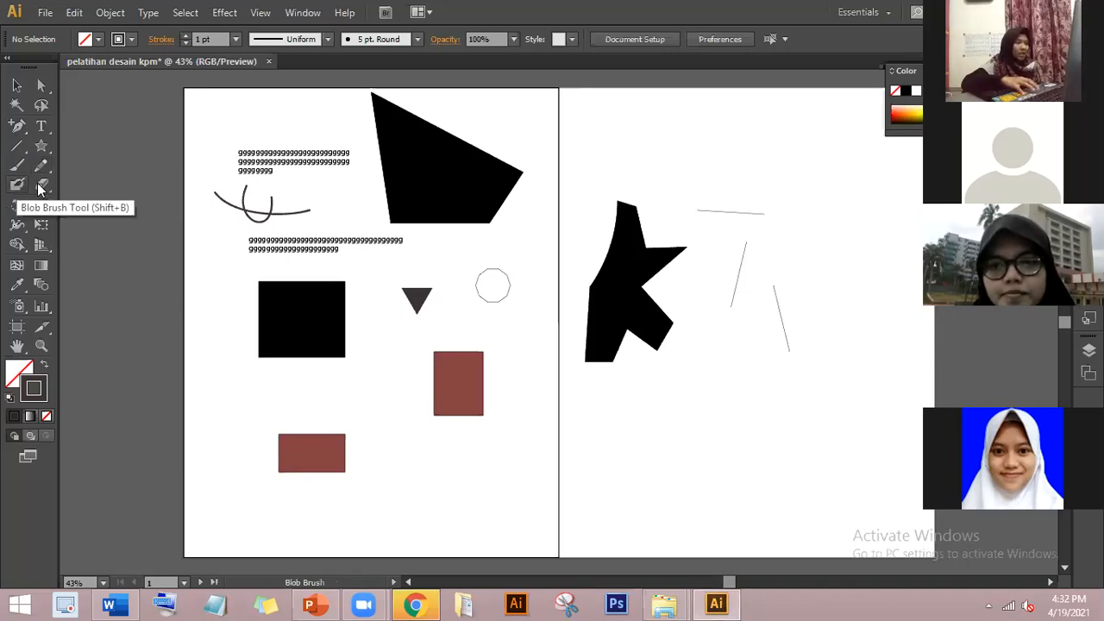
{"action": "left_click", "coordinate": [244, 190]}
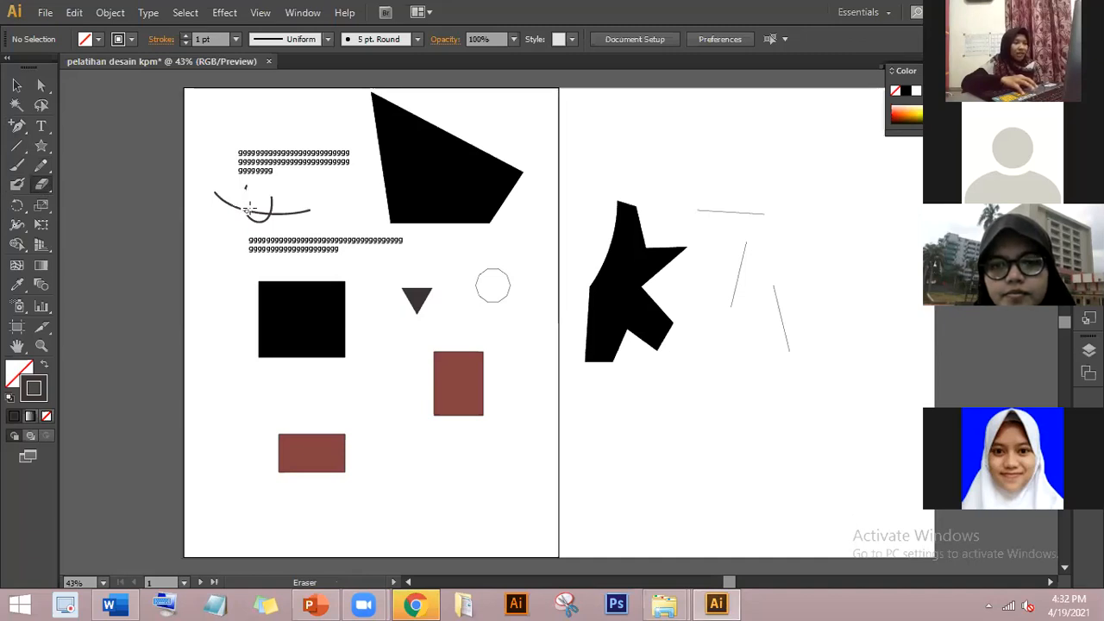
{"action": "left_click_drag", "start_coordinate": [243, 202], "coordinate": [232, 206]}
- Delete the remaining brush stroke pieces together with the upper text block
{"action": "left_click", "coordinate": [17, 85]}
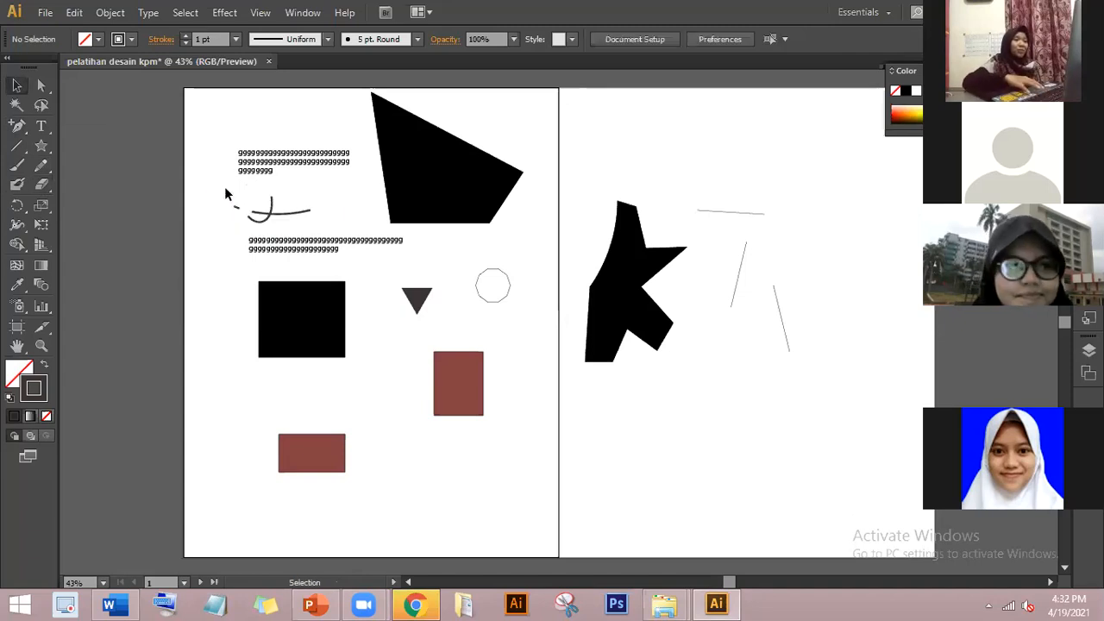
{"action": "left_click_drag", "start_coordinate": [226, 190], "coordinate": [326, 231]}
{"action": "key", "text": "Delete"}
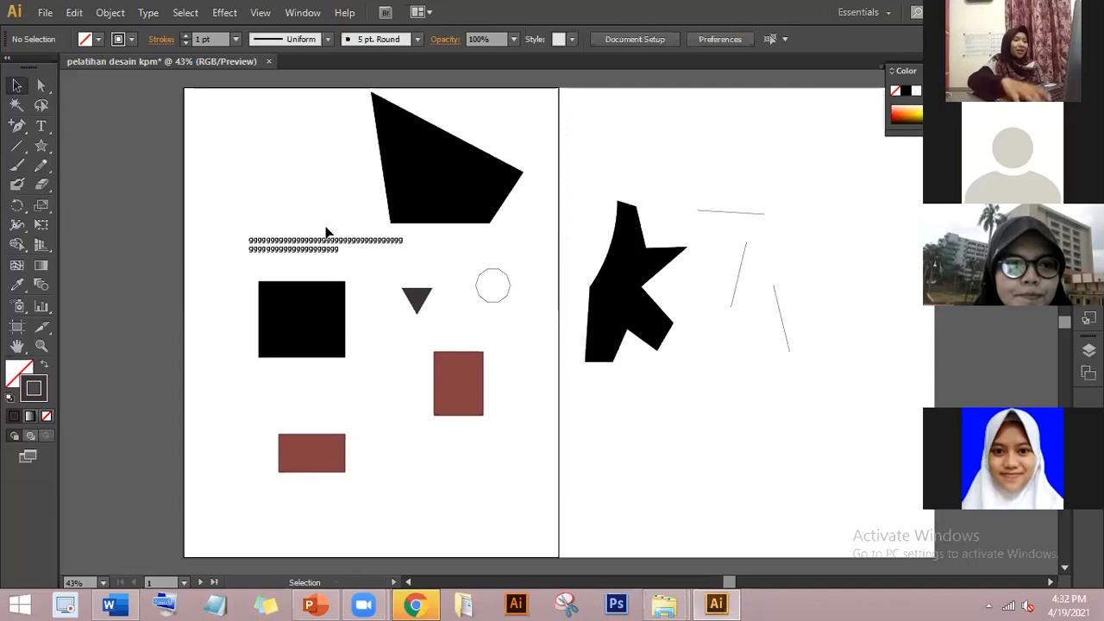
- Rotate the black rectangle freehand about its center into a diagonal position with the Rotate tool
{"action": "left_click", "coordinate": [14, 207]}
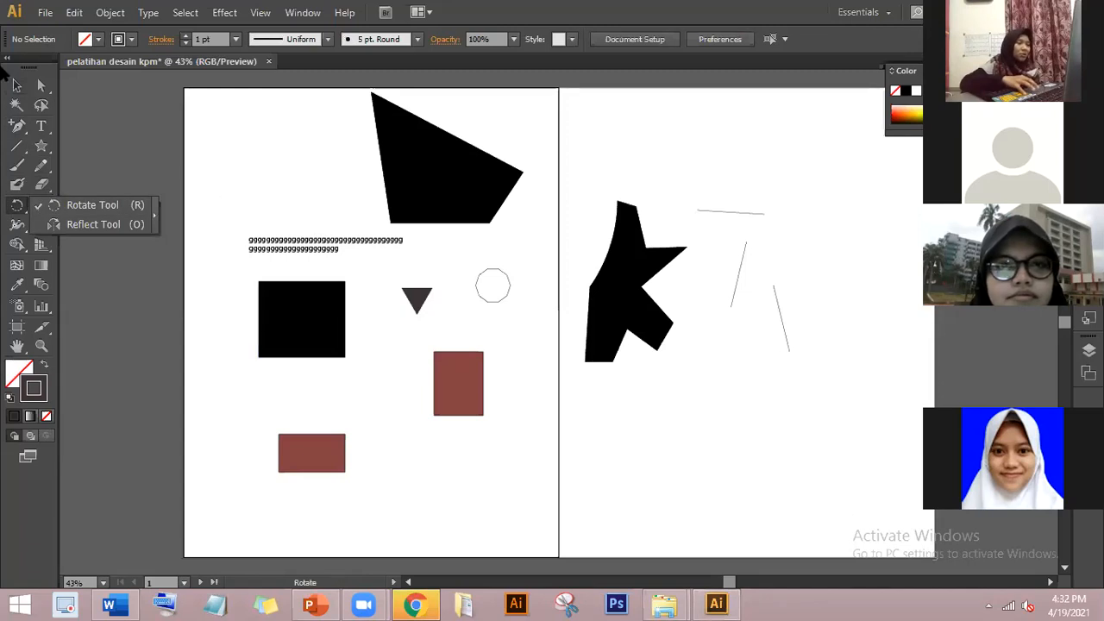
{"action": "left_click", "coordinate": [16, 85]}
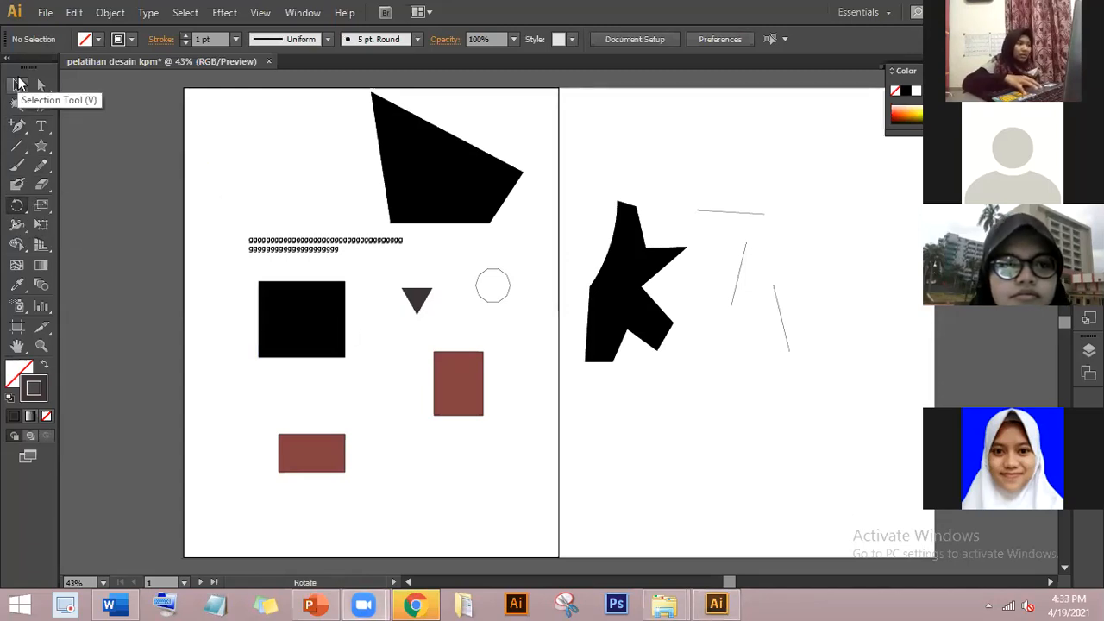
{"action": "left_click", "coordinate": [16, 84]}
{"action": "left_click", "coordinate": [301, 308]}
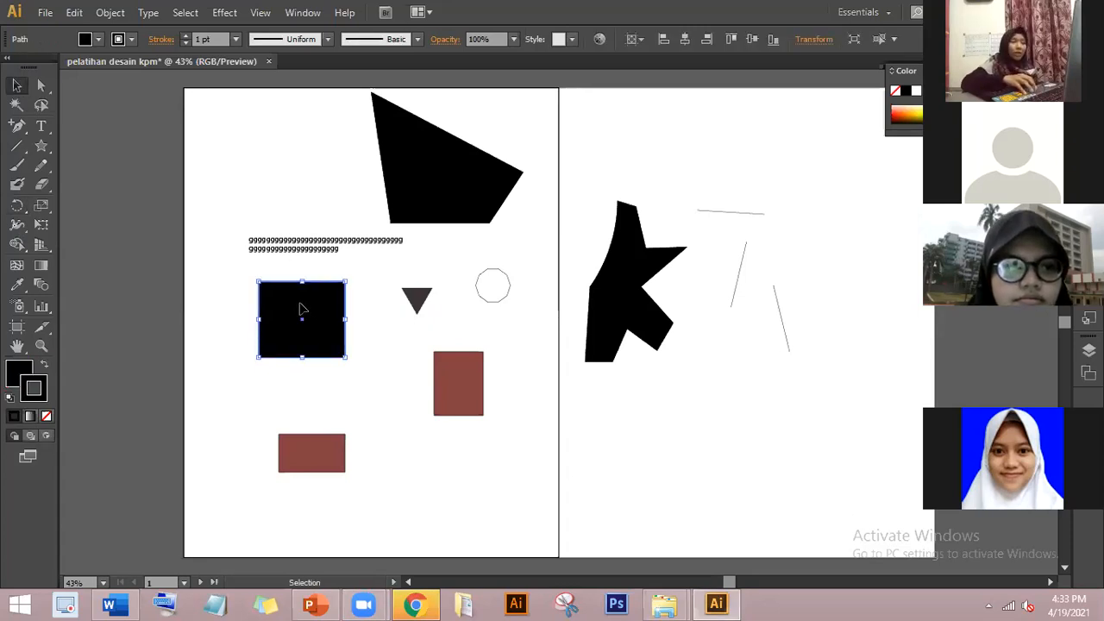
{"action": "left_click", "coordinate": [16, 206]}
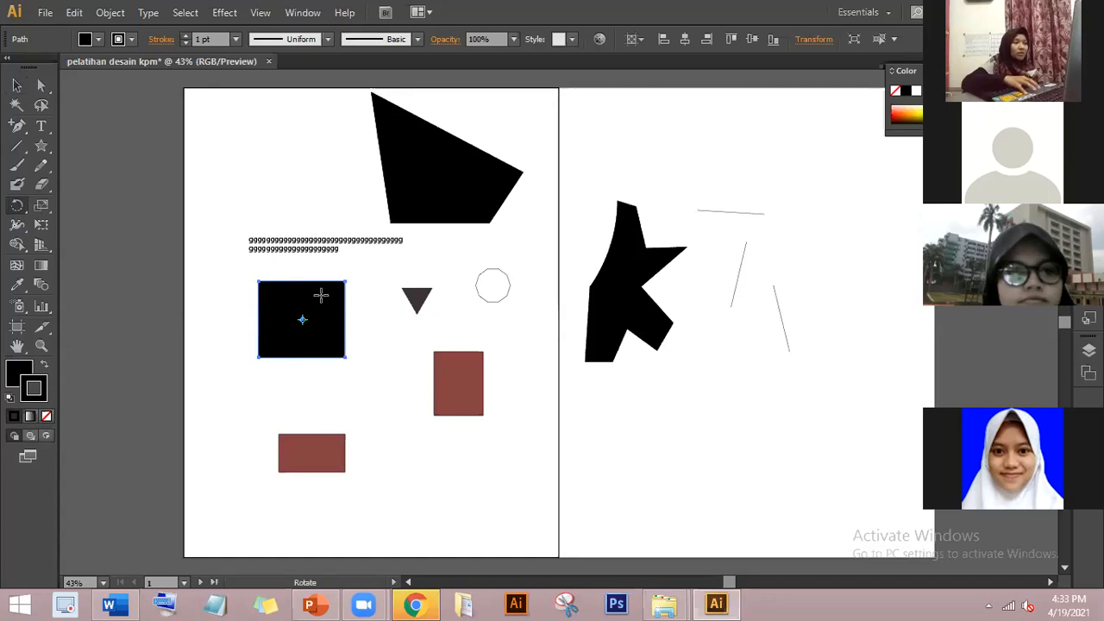
{"action": "left_click_drag", "start_coordinate": [282, 311], "coordinate": [296, 296]}
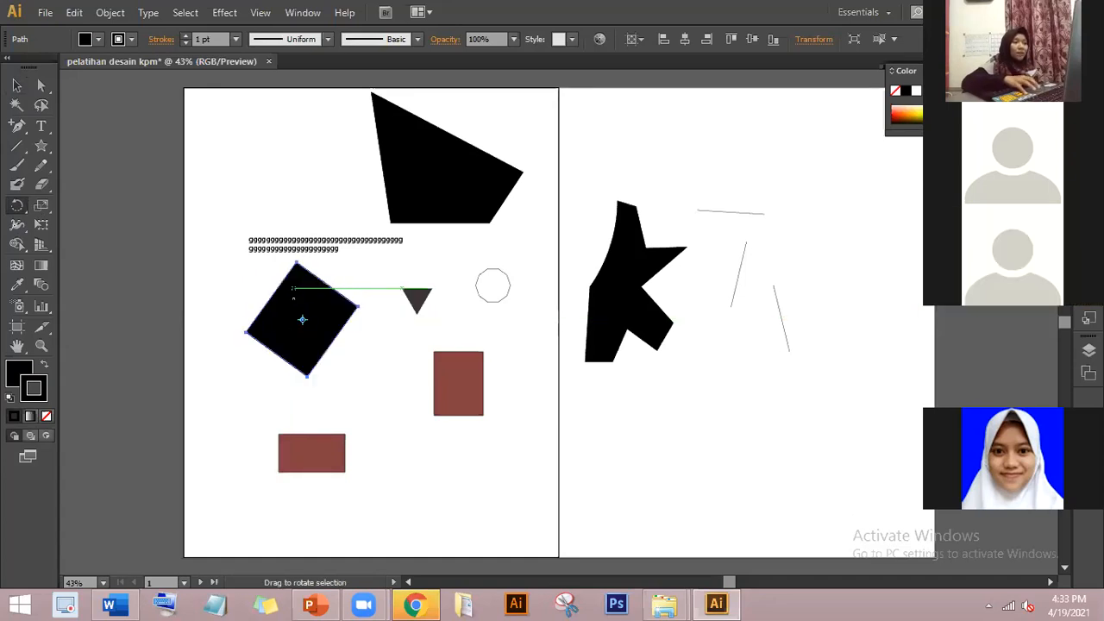
{"action": "left_click", "coordinate": [17, 85]}
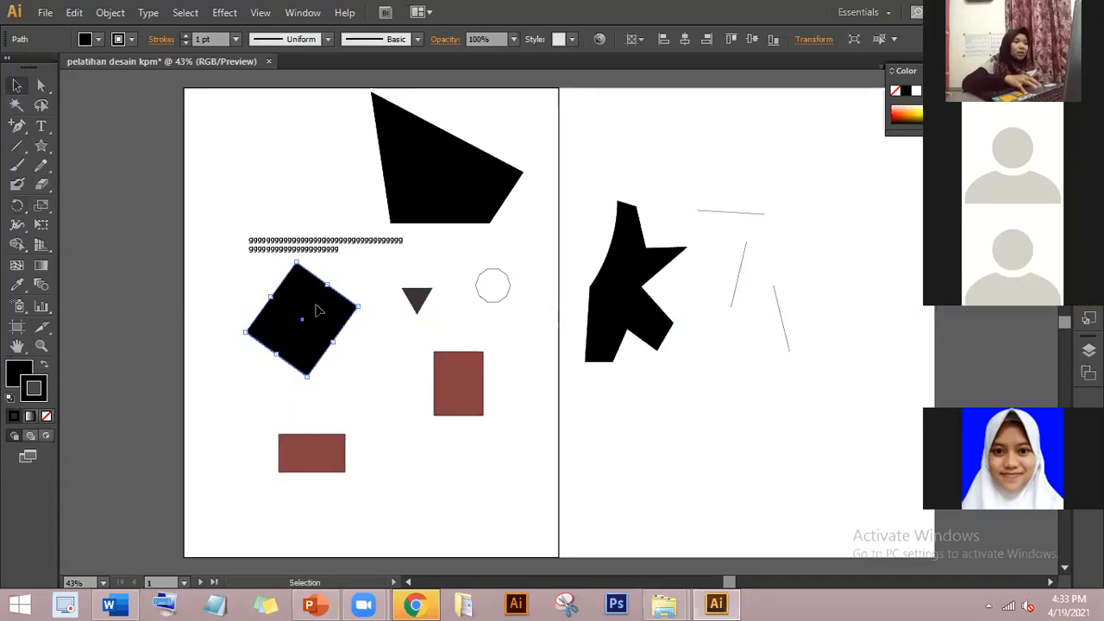
{"action": "right_click", "coordinate": [316, 307]}
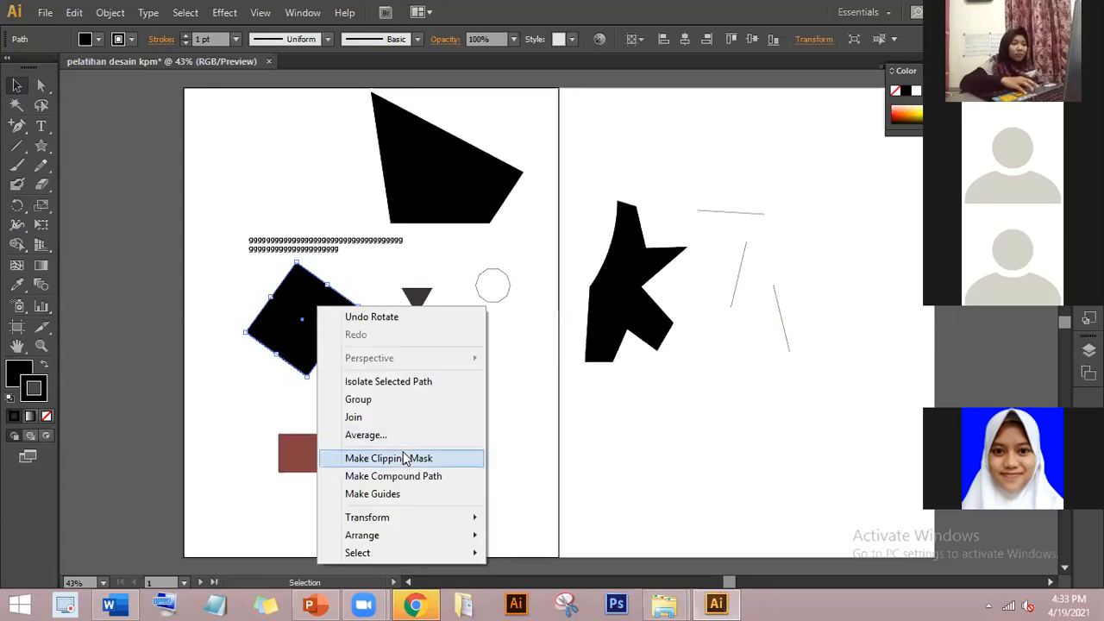
{"action": "mouse_move", "coordinate": [396, 519]}
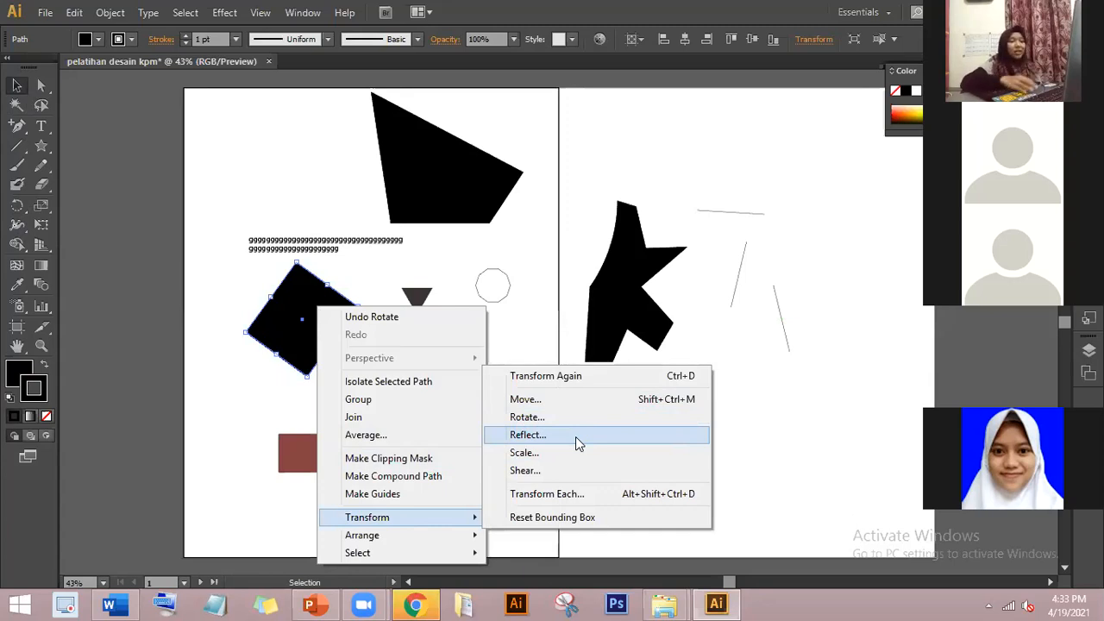
{"action": "left_click", "coordinate": [96, 264]}
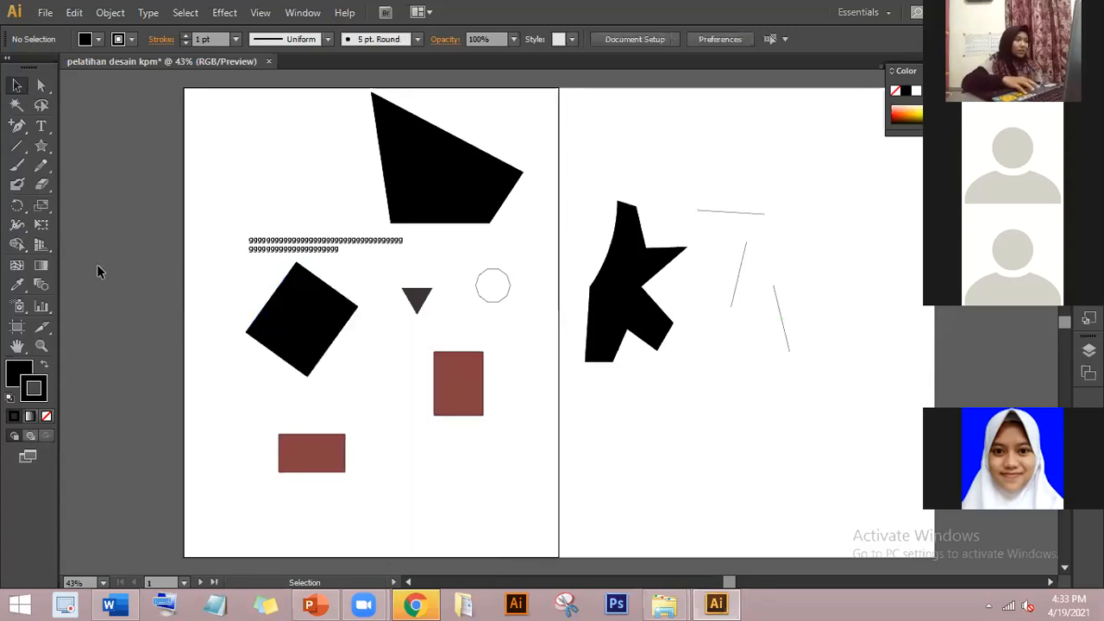
- Widen the rotated black rectangle's stroke at its uppermost and rightmost corners with the Width tool
{"action": "left_click", "coordinate": [17, 227]}
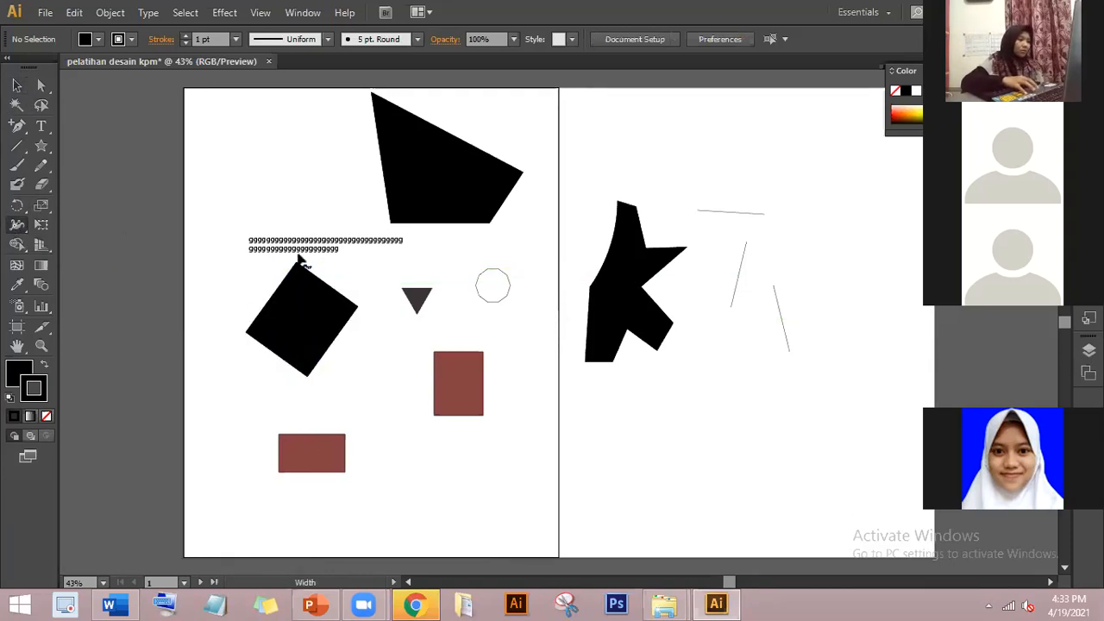
{"action": "left_click_drag", "start_coordinate": [296, 262], "coordinate": [294, 238]}
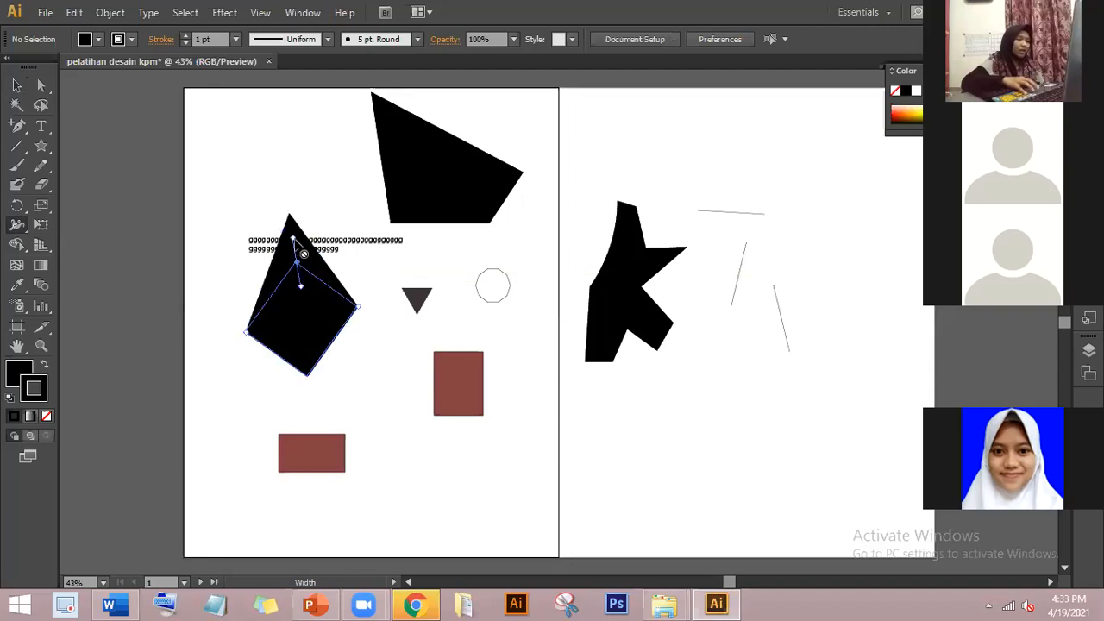
{"action": "left_click_drag", "start_coordinate": [354, 306], "coordinate": [382, 306]}
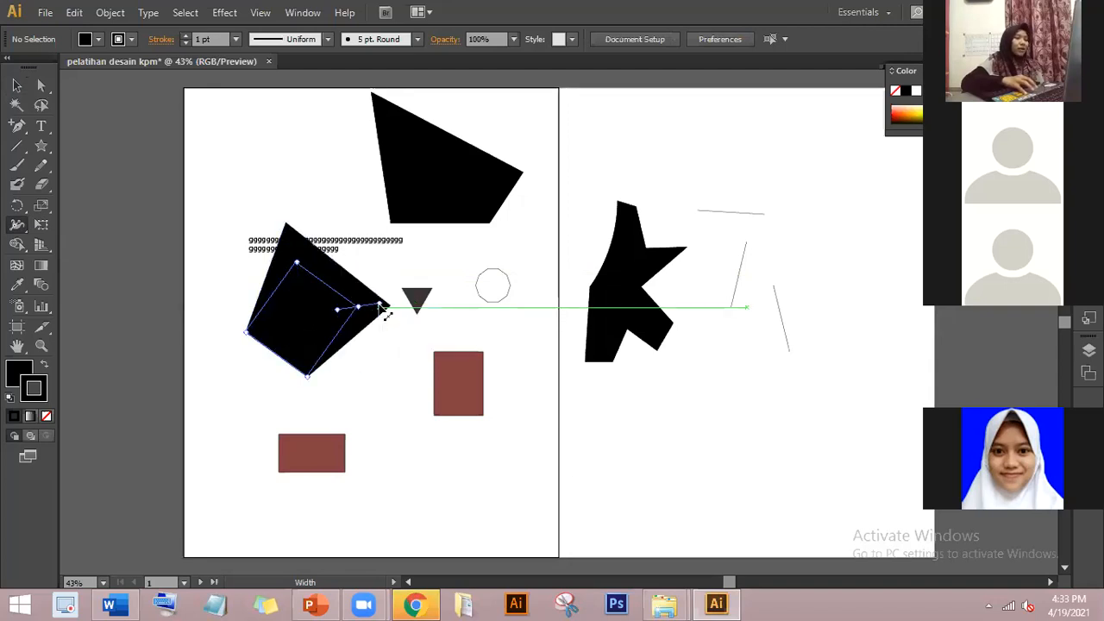
- Display the perspective grid across the artboards and hide it again
{"action": "left_click", "coordinate": [40, 246]}
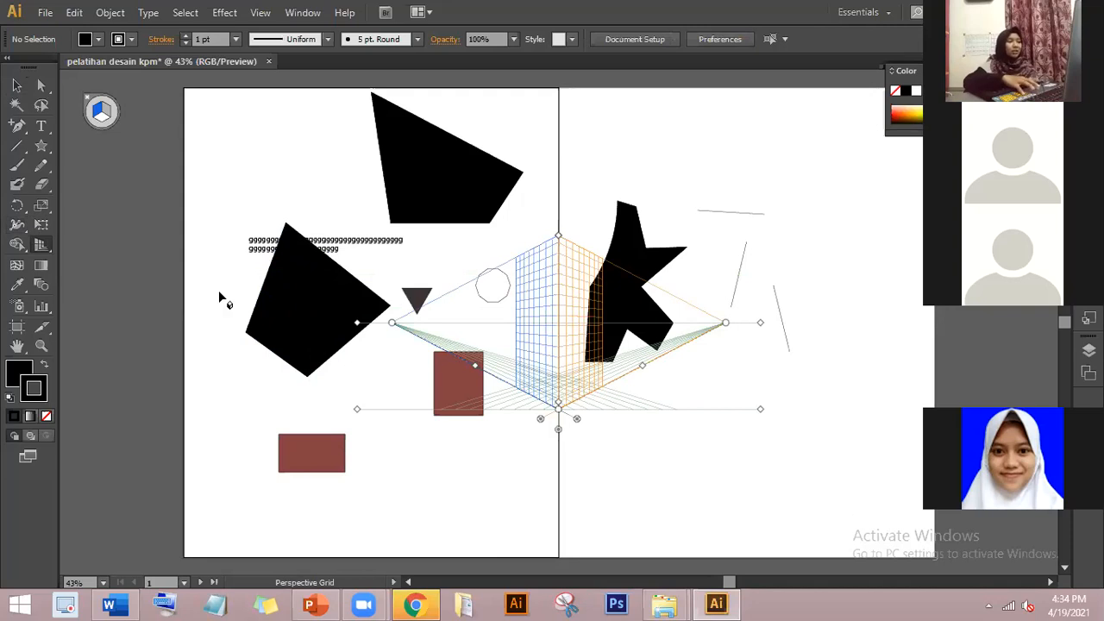
{"action": "left_click", "coordinate": [17, 269]}
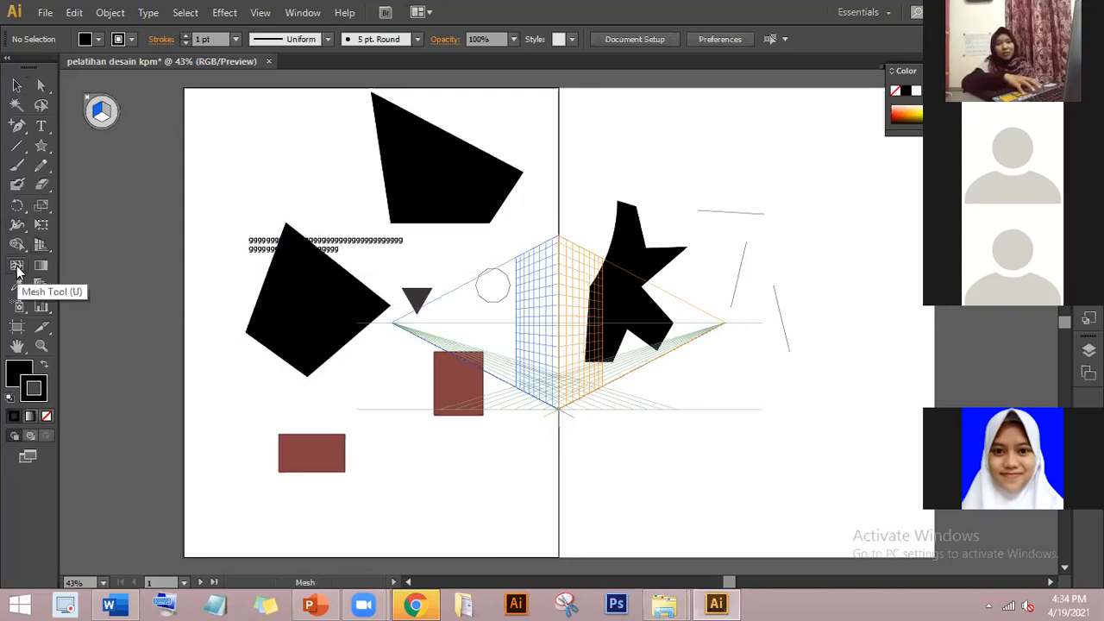
{"action": "left_click", "coordinate": [16, 86]}
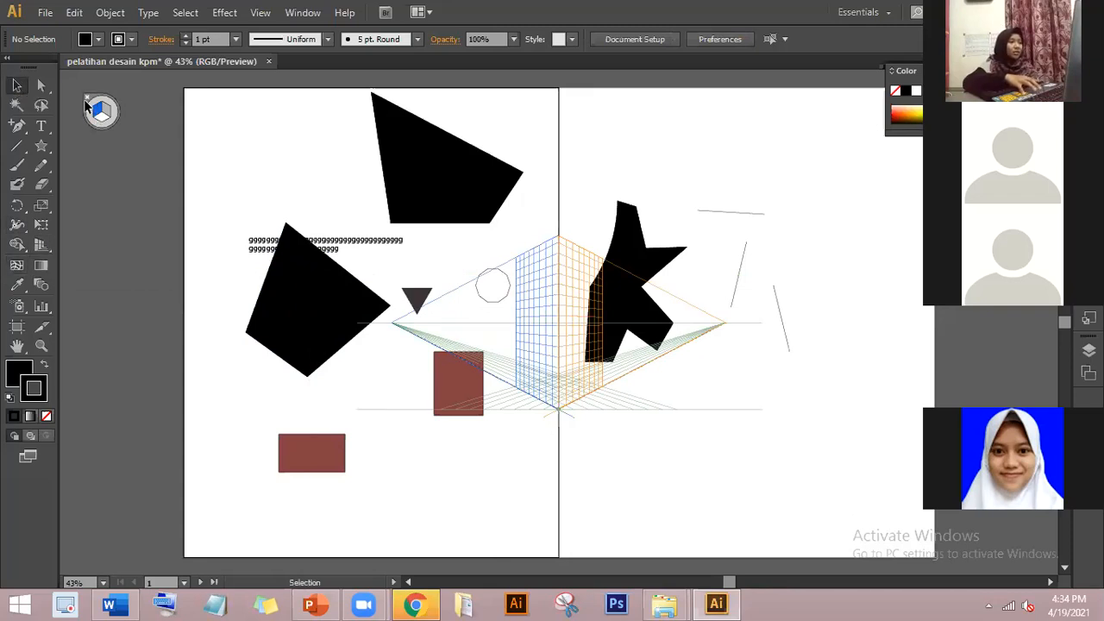
{"action": "left_click", "coordinate": [41, 244]}
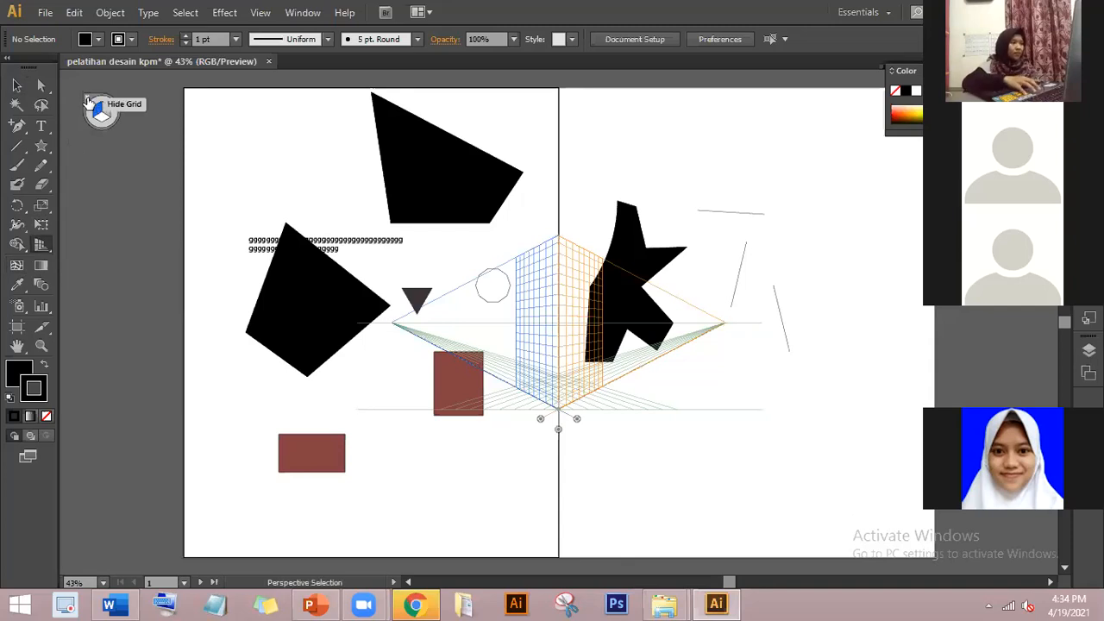
{"action": "left_click", "coordinate": [91, 101]}
- Recolor the large black quadrilateral at the first artboard's upper edge with the upright rectangle's brownish-red fill using the Eyedropper
{"action": "left_click", "coordinate": [16, 265]}
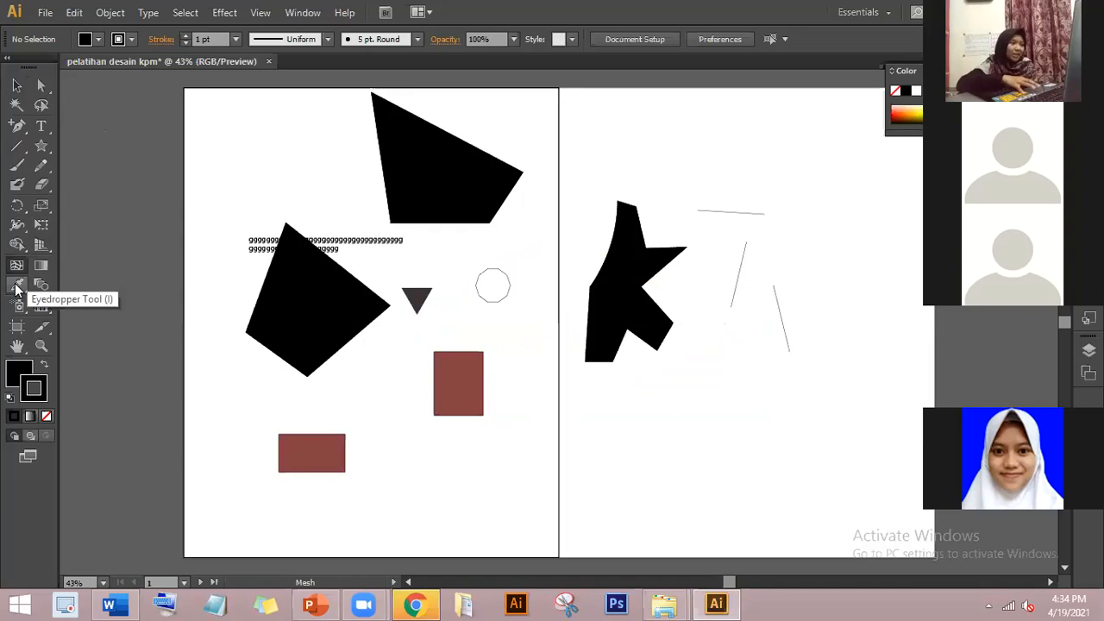
{"action": "key", "text": "v"}
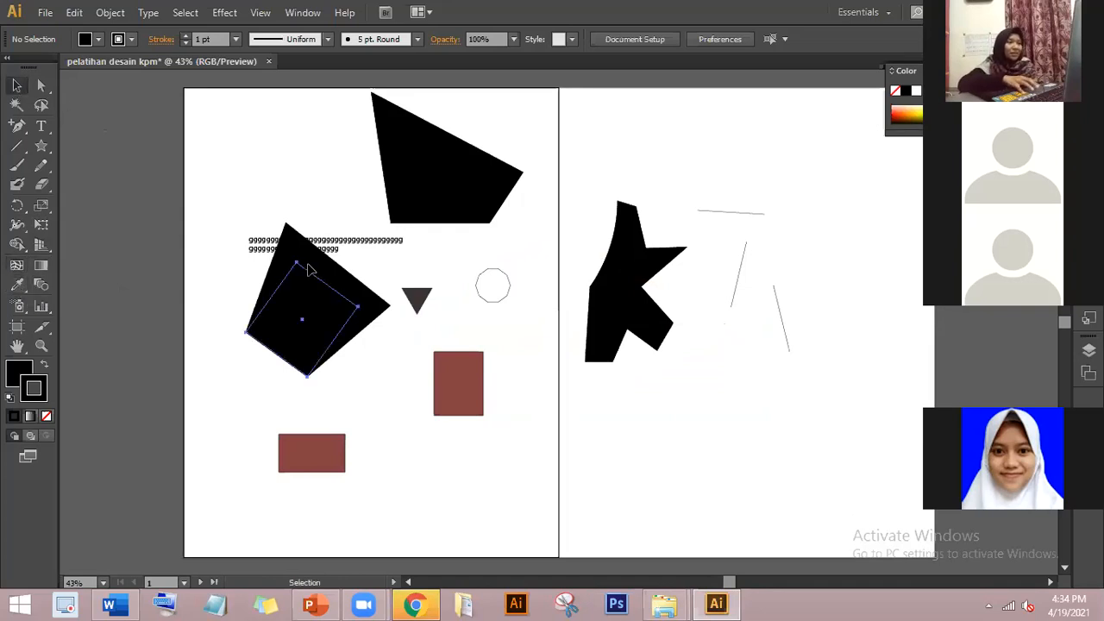
{"action": "left_click", "coordinate": [310, 270]}
{"action": "left_click", "coordinate": [452, 167]}
{"action": "left_click", "coordinate": [26, 281]}
{"action": "left_click", "coordinate": [471, 382]}
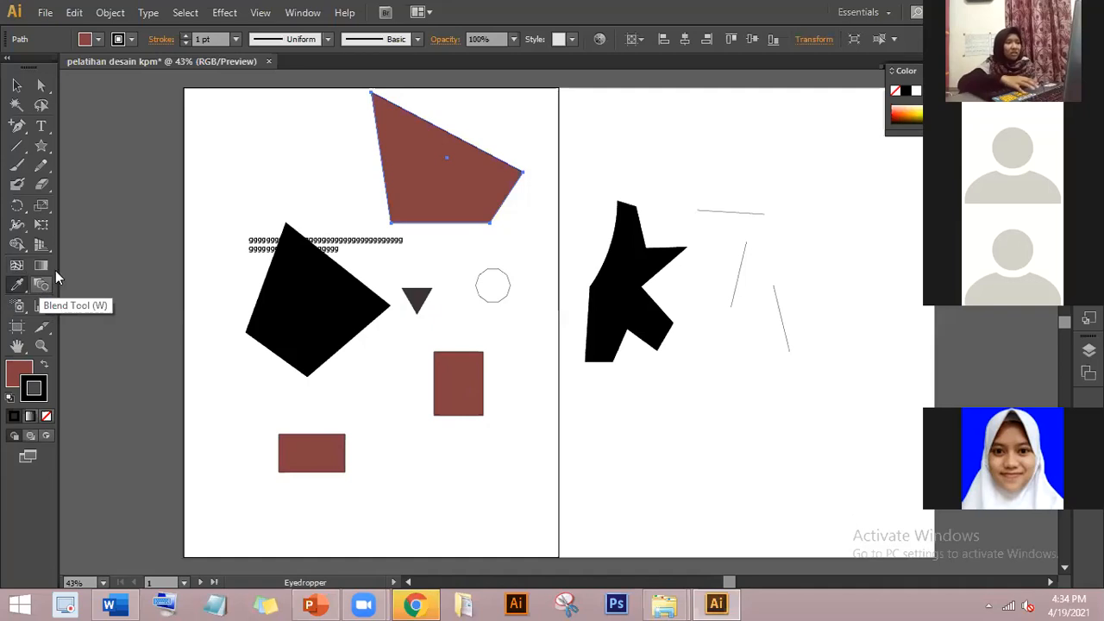
{"action": "left_click", "coordinate": [17, 88]}
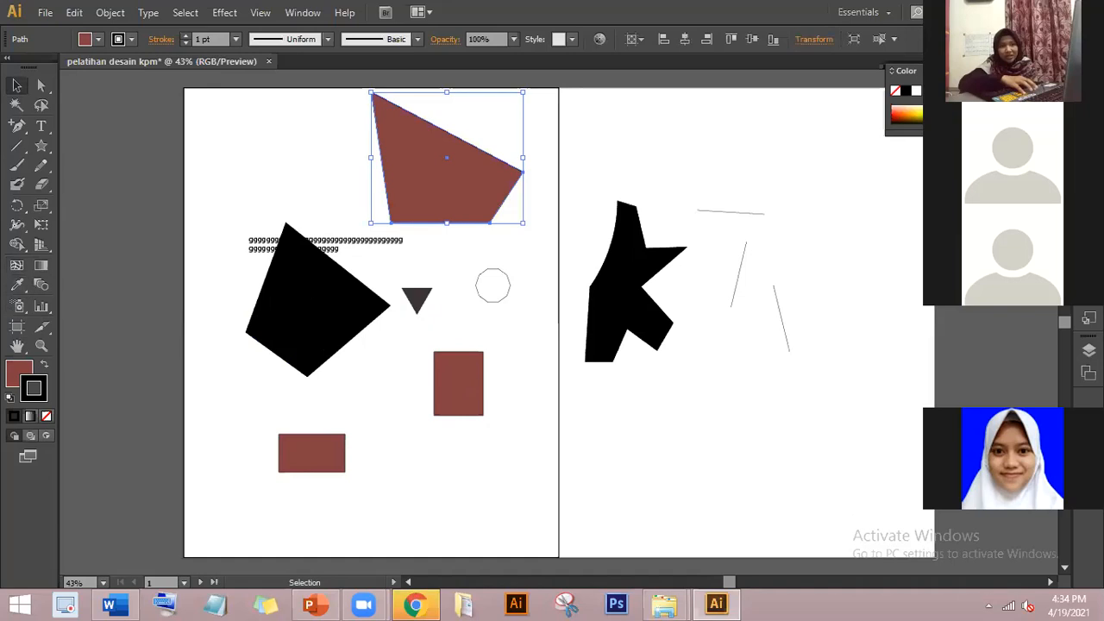
- Spray orange flower symbols across the empty area beside the brownish-red quadrilateral with the Symbol Sprayer
{"action": "left_click", "coordinate": [1089, 188]}
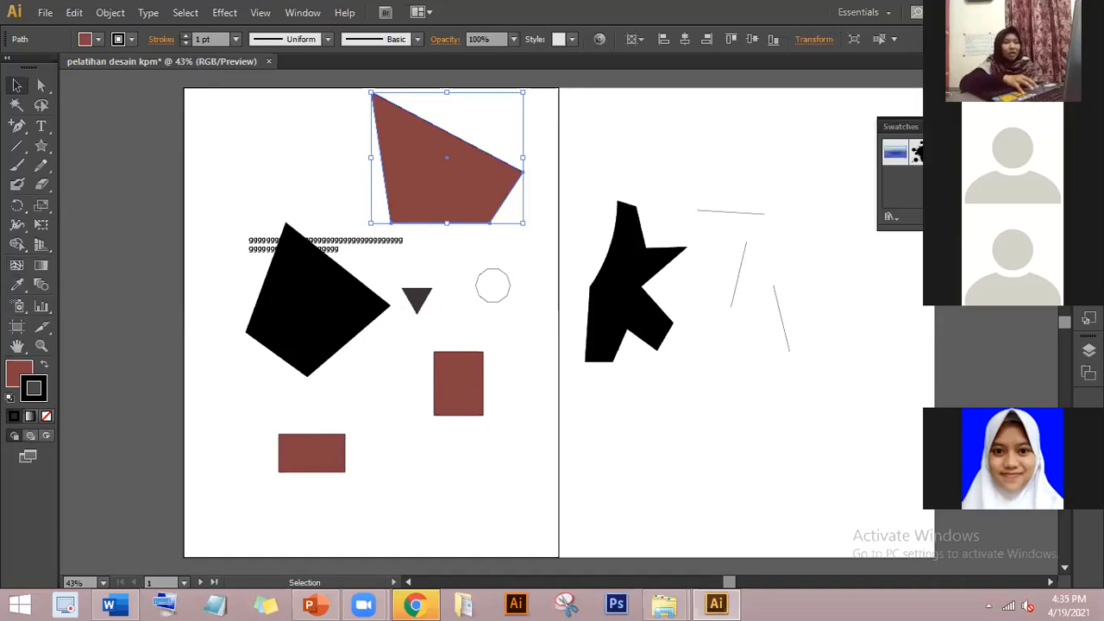
{"action": "left_click", "coordinate": [17, 307]}
{"action": "mouse_move", "coordinate": [286, 133]}
{"action": "left_mouse_down"}
{"action": "mouse_move", "coordinate": [247, 168]}
{"action": "mouse_move", "coordinate": [302, 169]}
{"action": "mouse_move", "coordinate": [315, 140]}
{"action": "mouse_move", "coordinate": [366, 198]}
{"action": "left_mouse_up"}
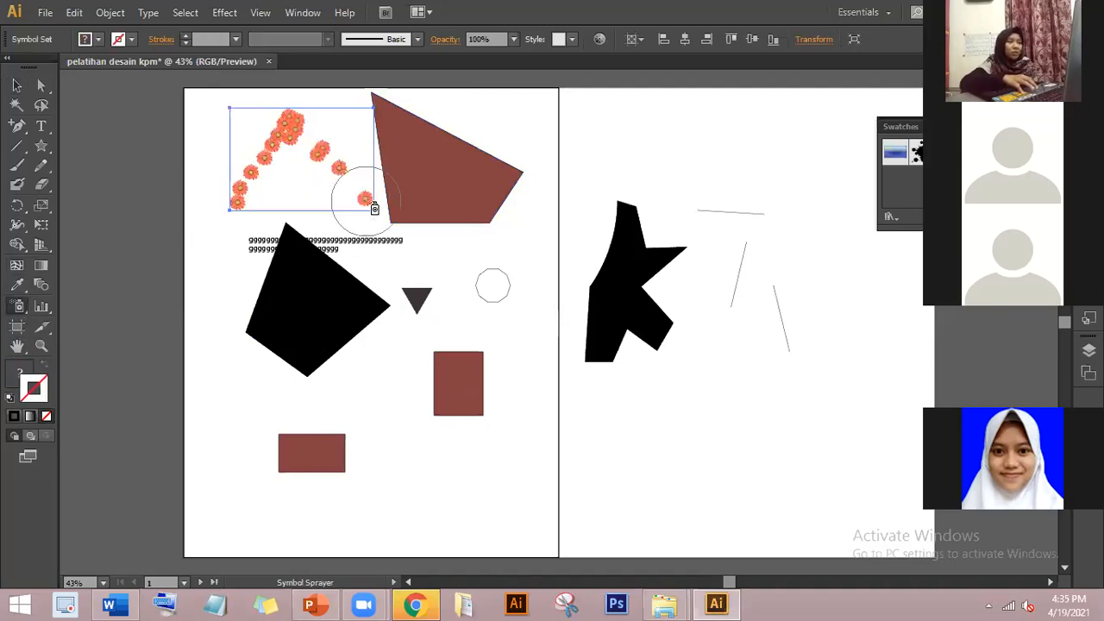
{"action": "mouse_move", "coordinate": [364, 210]}
{"action": "left_mouse_down"}
{"action": "mouse_move", "coordinate": [373, 183]}
{"action": "mouse_move", "coordinate": [352, 134]}
{"action": "mouse_move", "coordinate": [321, 153]}
{"action": "mouse_move", "coordinate": [316, 180]}
{"action": "mouse_move", "coordinate": [281, 177]}
{"action": "mouse_move", "coordinate": [320, 177]}
{"action": "mouse_move", "coordinate": [362, 198]}
{"action": "left_mouse_up"}
{"action": "left_click", "coordinate": [19, 89]}
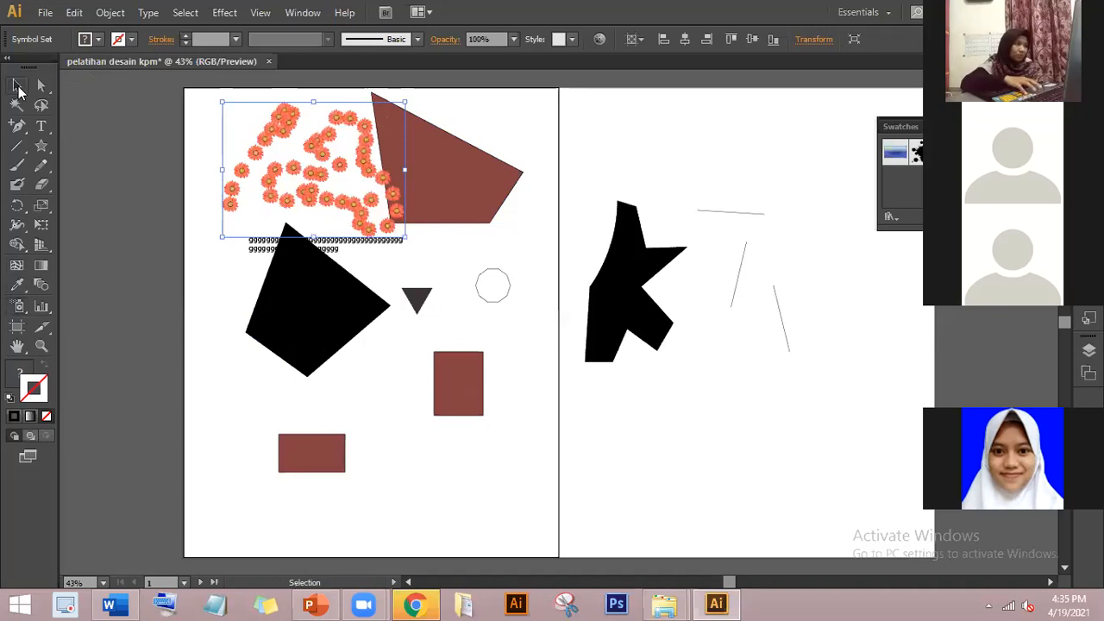
- Show the available graph tool variants, from column and bar graphs to pie and radar graphs
{"action": "left_click", "coordinate": [41, 309]}
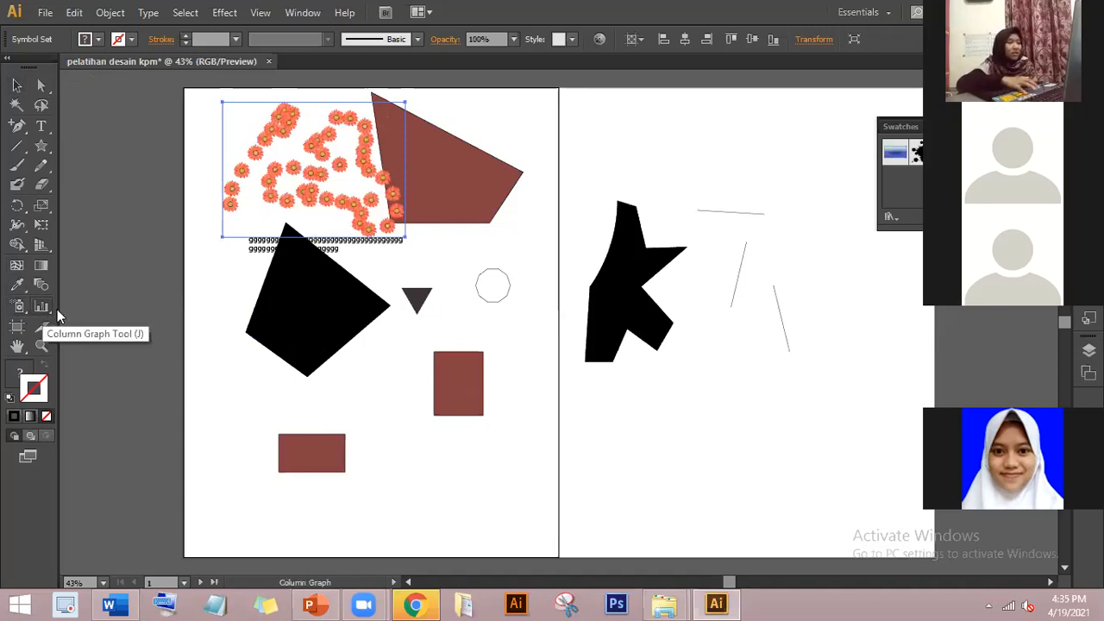
{"action": "left_click", "coordinate": [43, 309]}
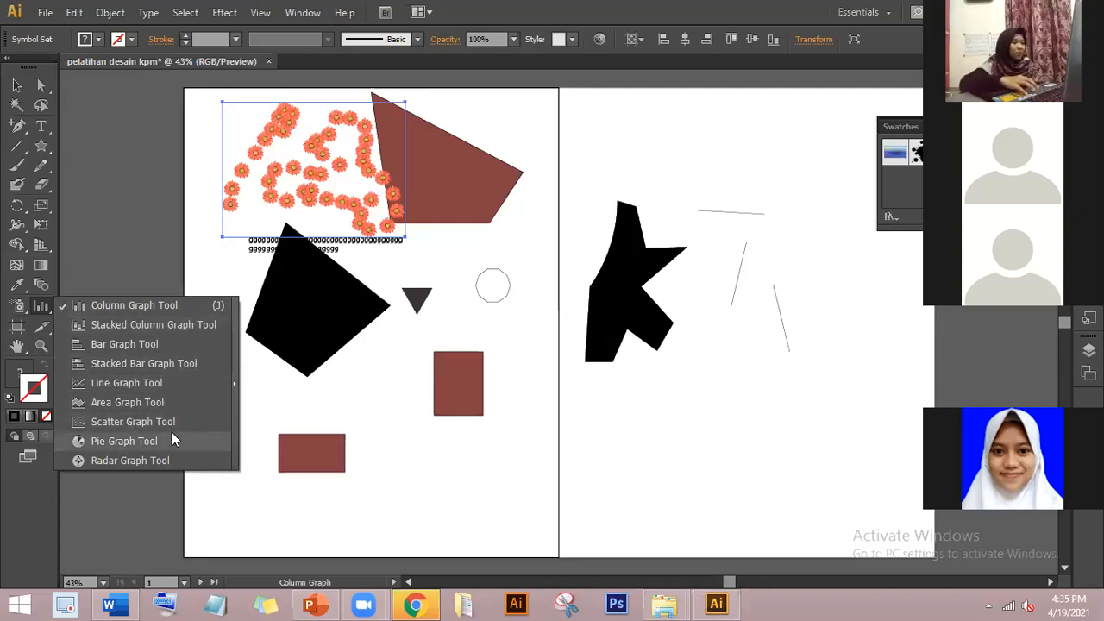
{"action": "left_click", "coordinate": [26, 328]}
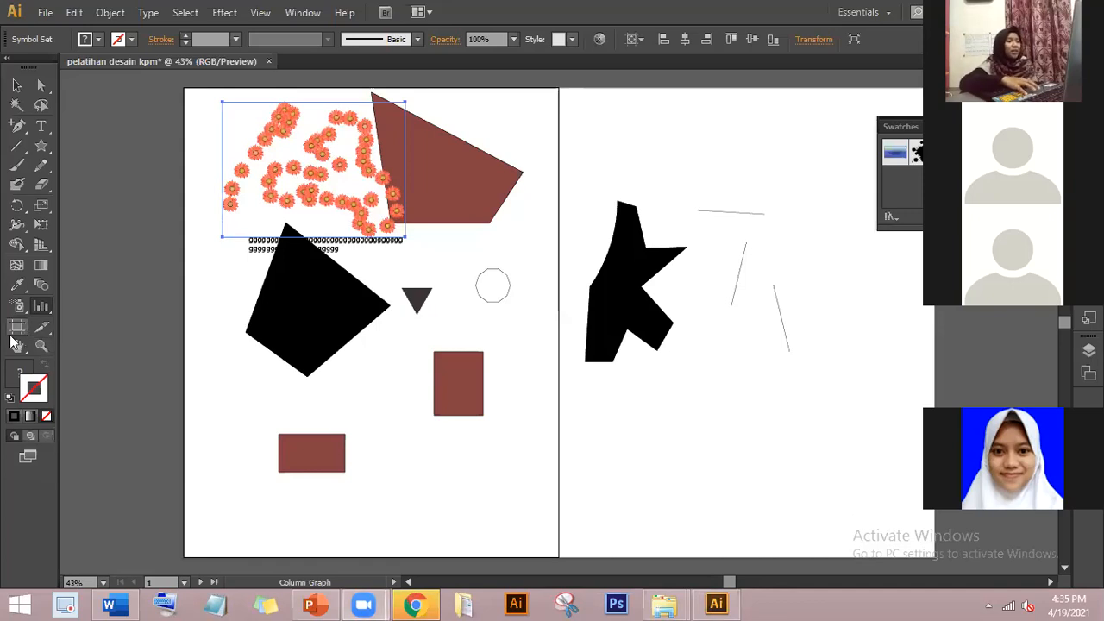
- Move Artboard 1 away from Artboard 2 and enlarge it to about 1092 × 1365 px with the Artboard tool
{"action": "left_click", "coordinate": [19, 333]}
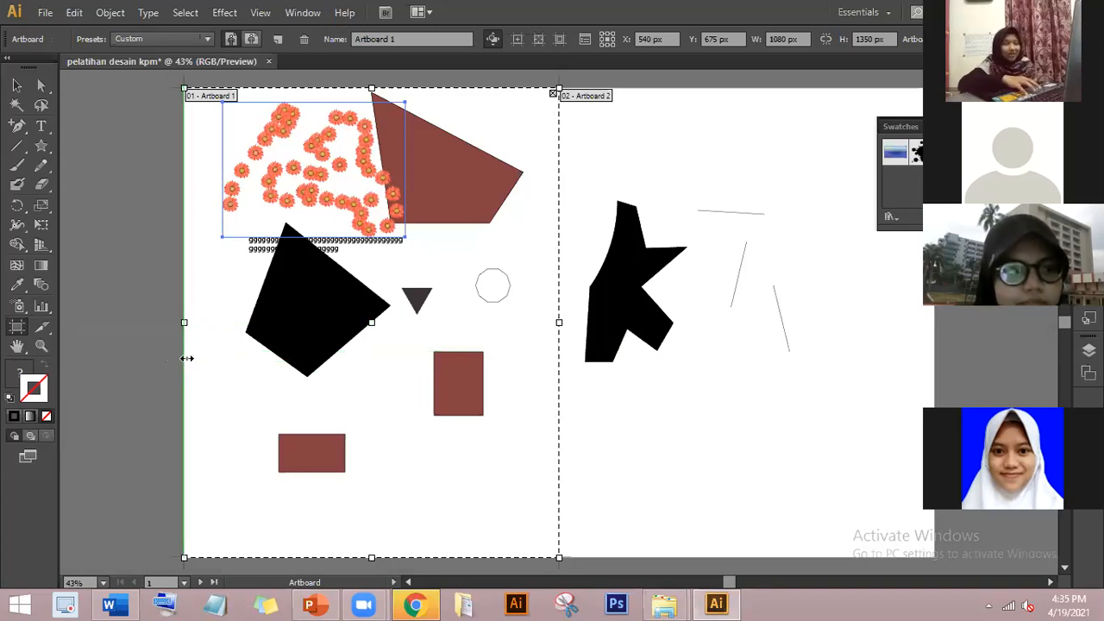
{"action": "left_click_drag", "start_coordinate": [213, 332], "coordinate": [184, 331]}
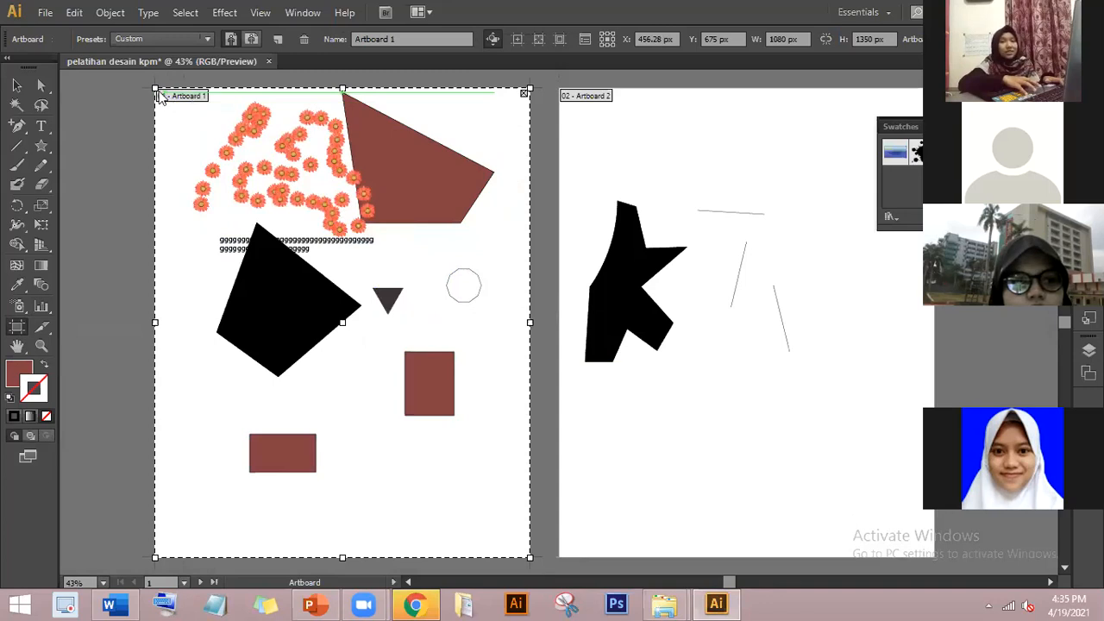
{"action": "mouse_move", "coordinate": [169, 101]}
{"action": "left_mouse_down"}
{"action": "mouse_move", "coordinate": [217, 164]}
{"action": "mouse_move", "coordinate": [182, 146]}
{"action": "mouse_move", "coordinate": [151, 90]}
{"action": "left_mouse_up"}
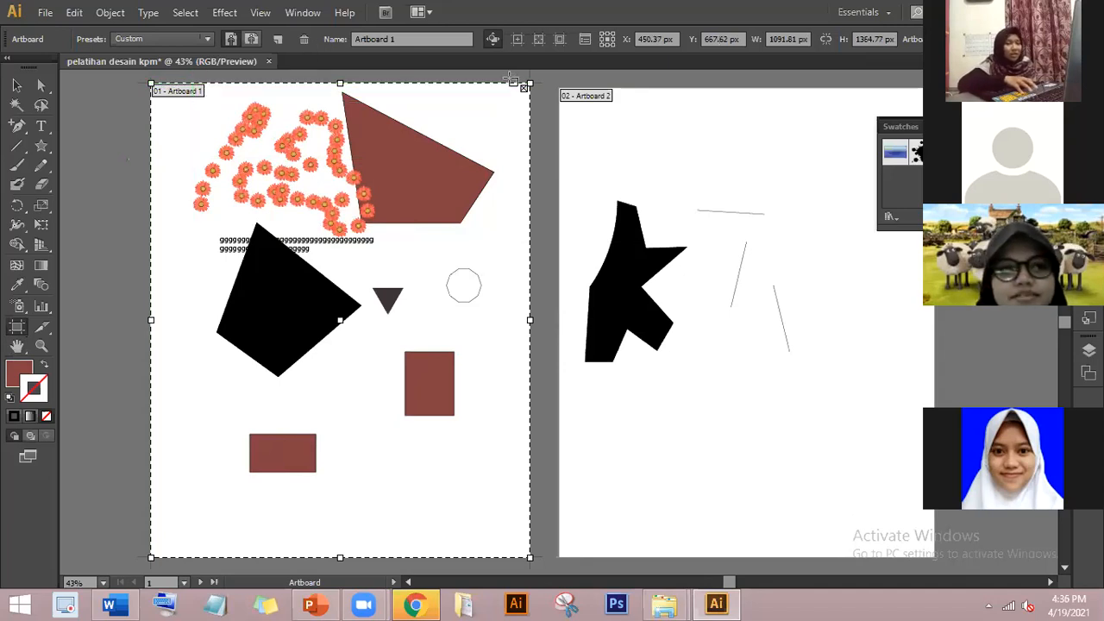
- Try drawing a slice across the rotated black shape with the Slice tool, and undo it
{"action": "left_click", "coordinate": [41, 325]}
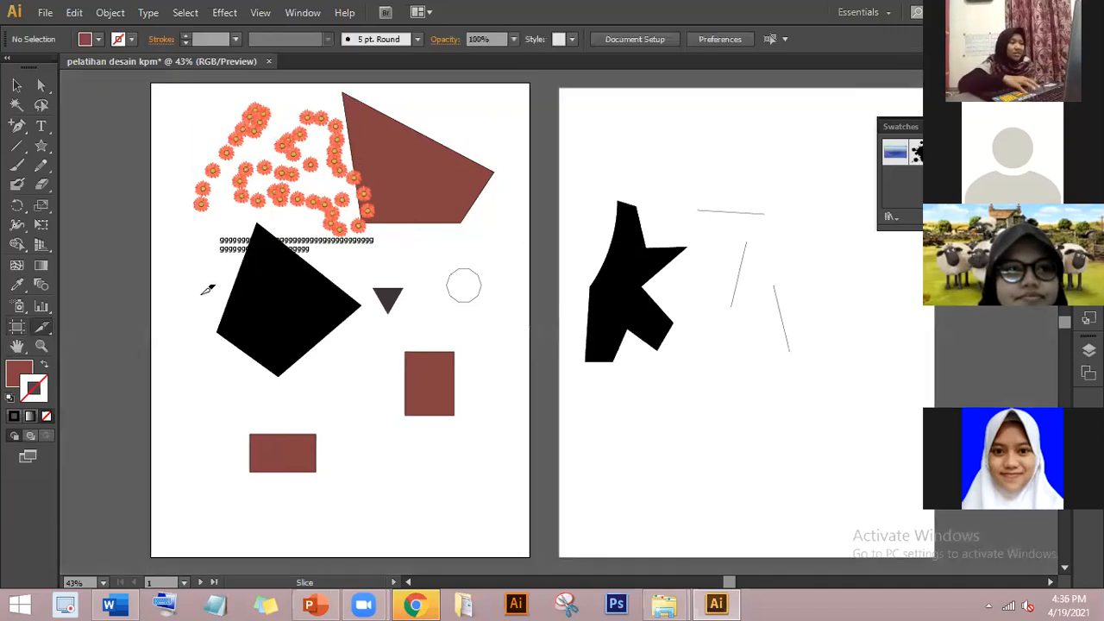
{"action": "left_click_drag", "start_coordinate": [210, 282], "coordinate": [293, 333]}
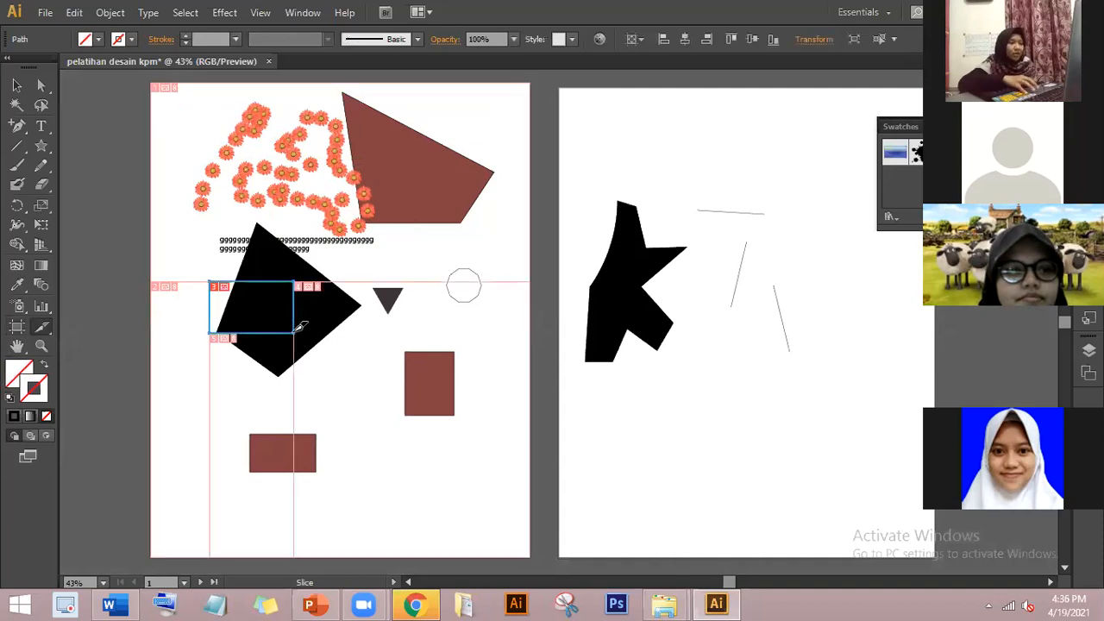
{"action": "key", "text": "ctrl+z"}
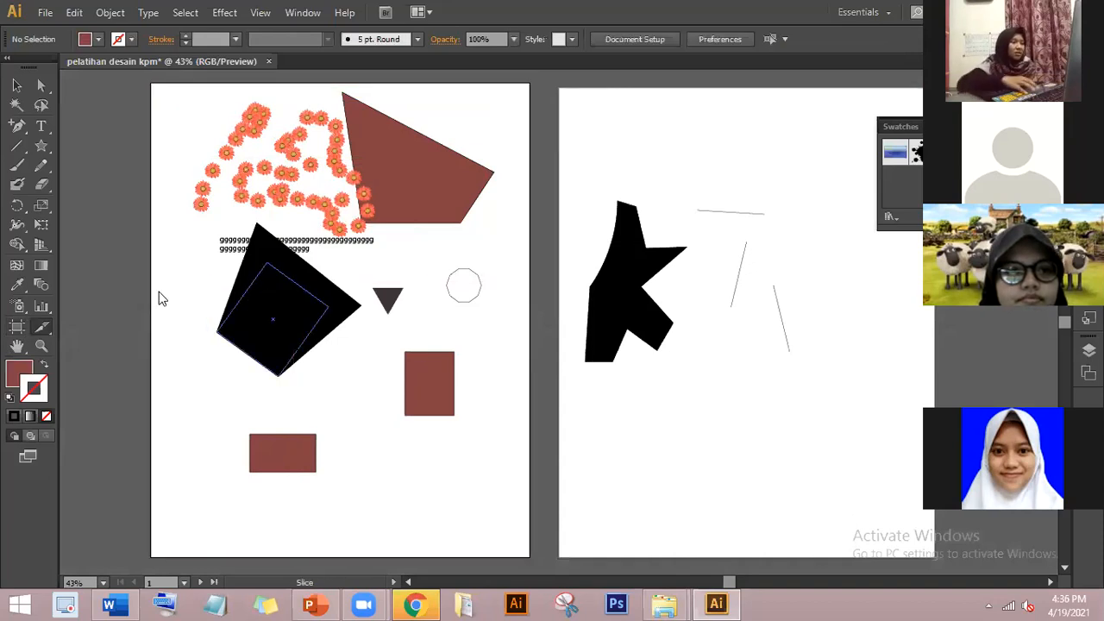
- Pan the view across the two artboards with the Hand tool
{"action": "left_click", "coordinate": [18, 348]}
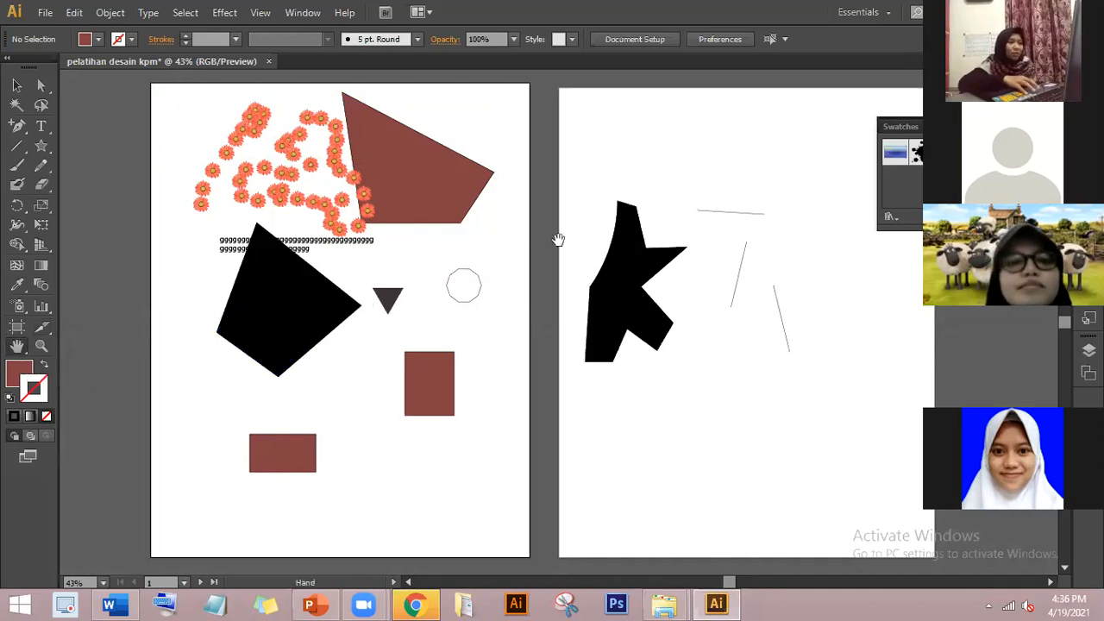
{"action": "left_click_drag", "start_coordinate": [542, 263], "coordinate": [562, 277]}
{"action": "left_click_drag", "start_coordinate": [577, 231], "coordinate": [581, 202]}
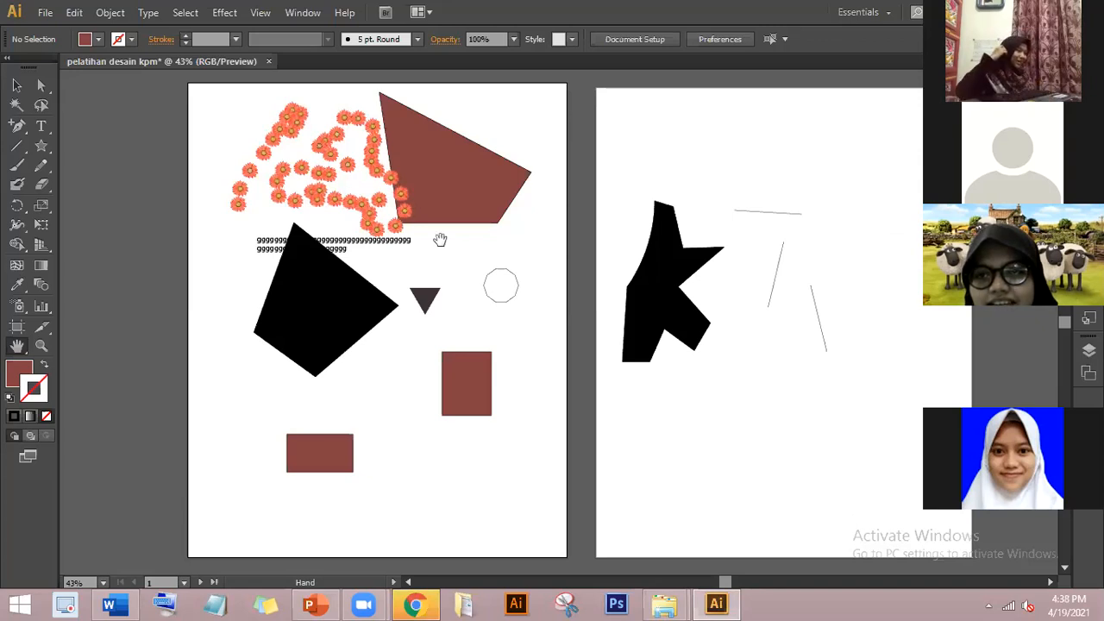
- Move the brownish-red quadrilateral clear of the flower symbols to the first artboard's right edge
{"action": "left_click", "coordinate": [22, 371]}
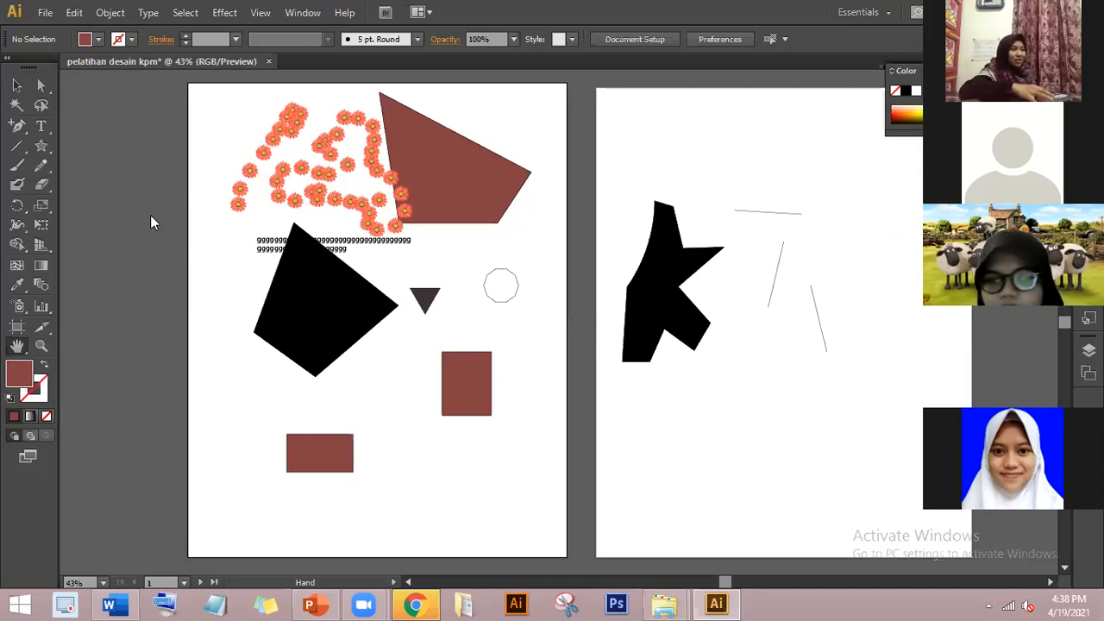
{"action": "key", "text": "v"}
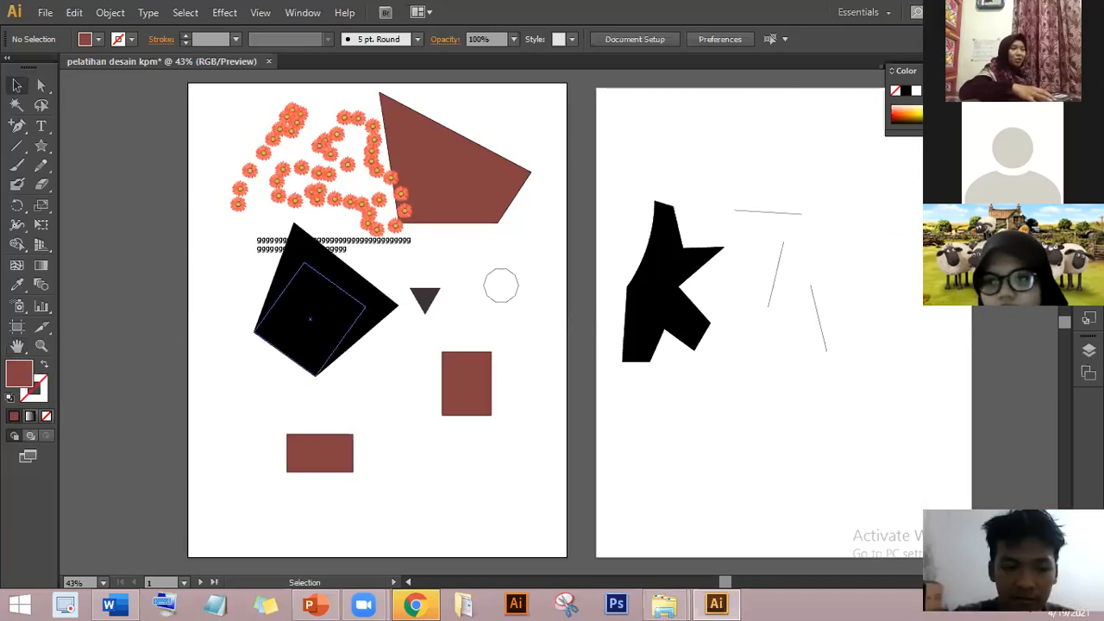
{"action": "left_click_drag", "start_coordinate": [499, 174], "coordinate": [540, 174]}
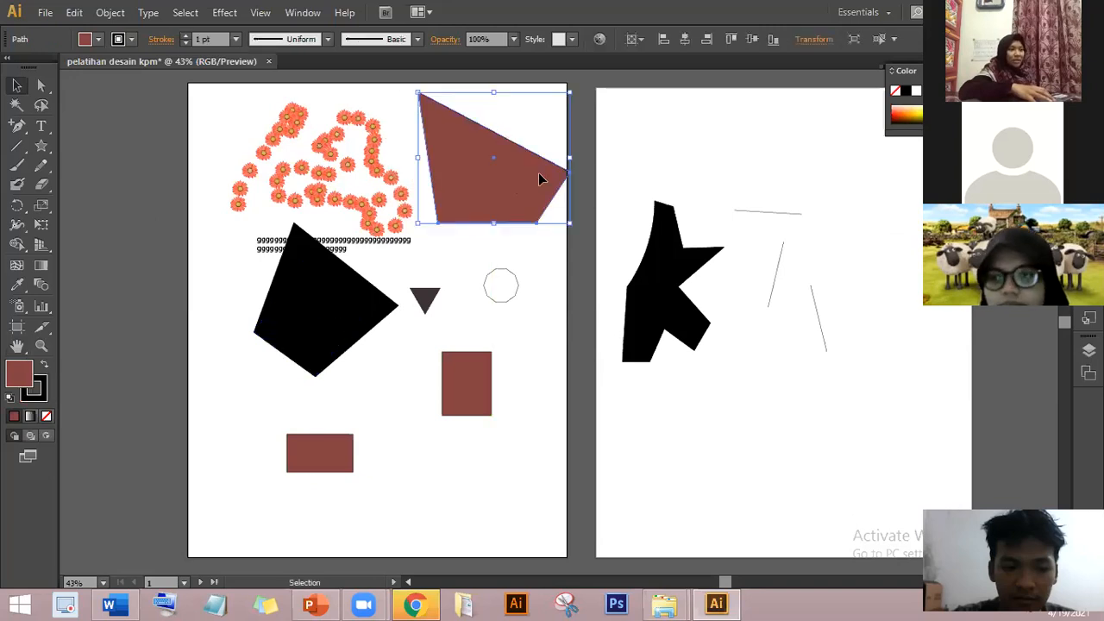
- Set the brownish-red quadrilateral's stroke weight to 20 pt
{"action": "left_click", "coordinate": [44, 404]}
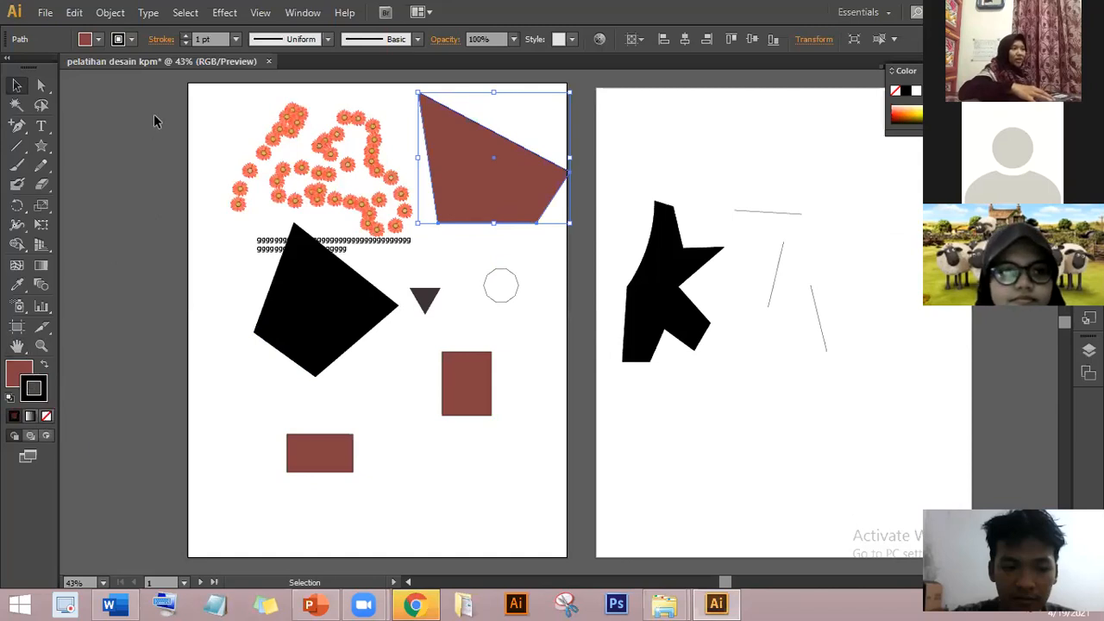
{"action": "left_click", "coordinate": [197, 39]}
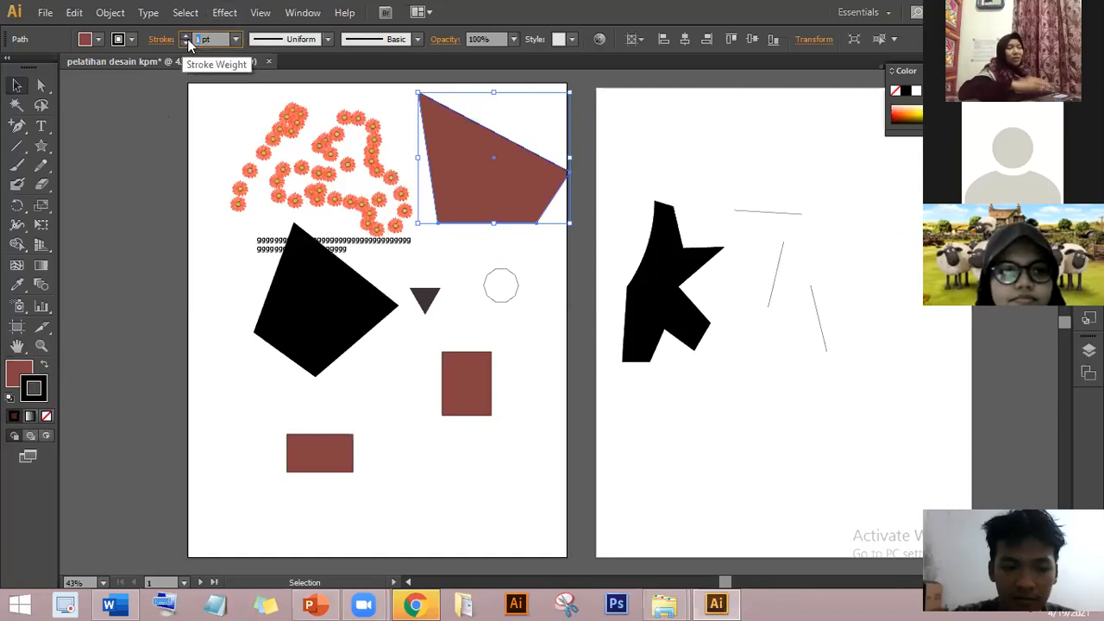
{"action": "left_click", "coordinate": [187, 38]}
{"action": "type", "text": "0"}
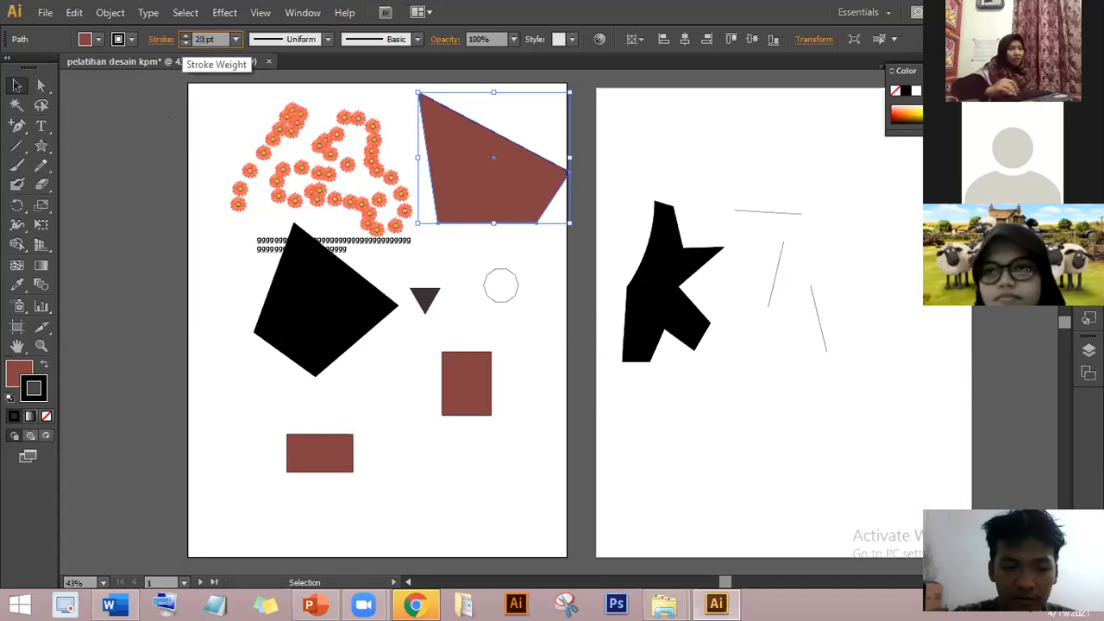
{"action": "key", "text": "Return"}
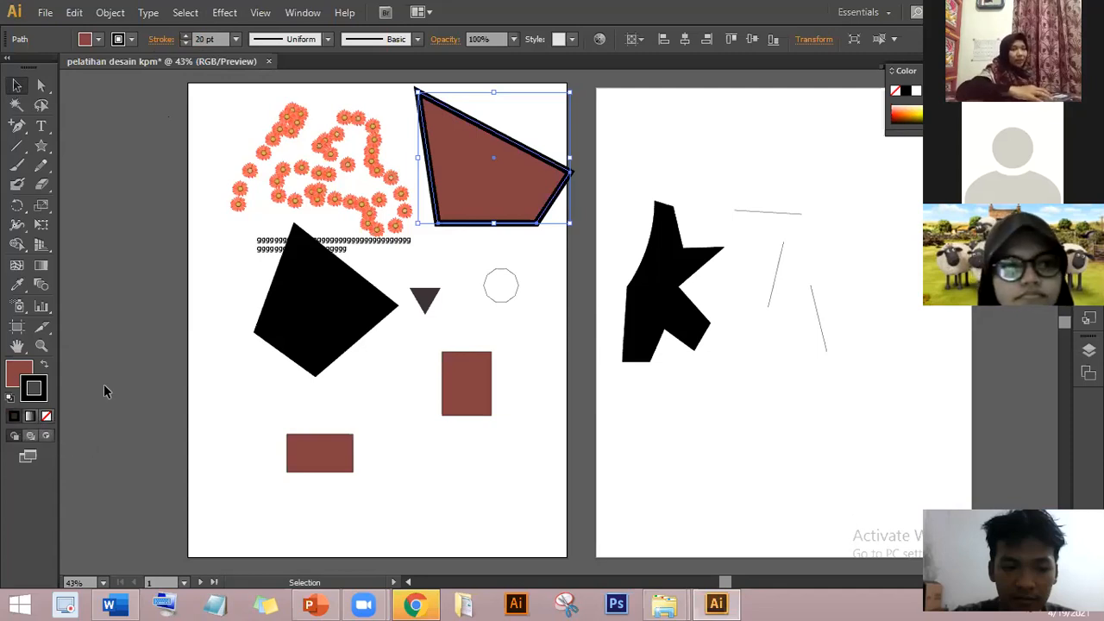
- Change the stroke color of the brownish-red quadrilateral to cyan
{"action": "key", "text": "F6"}
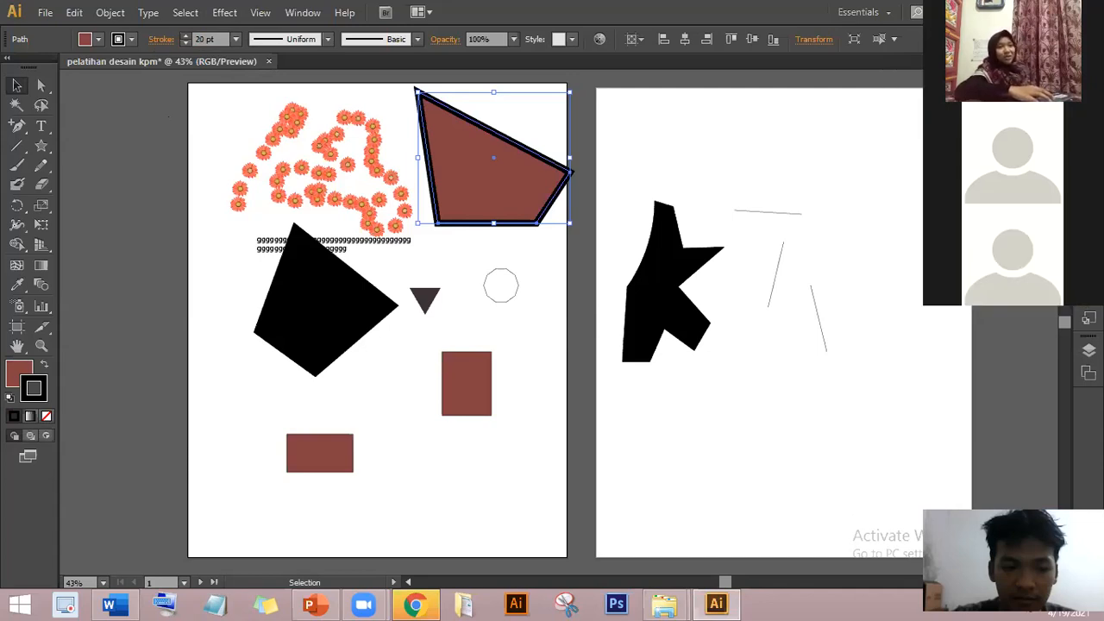
{"action": "key", "text": "F6"}
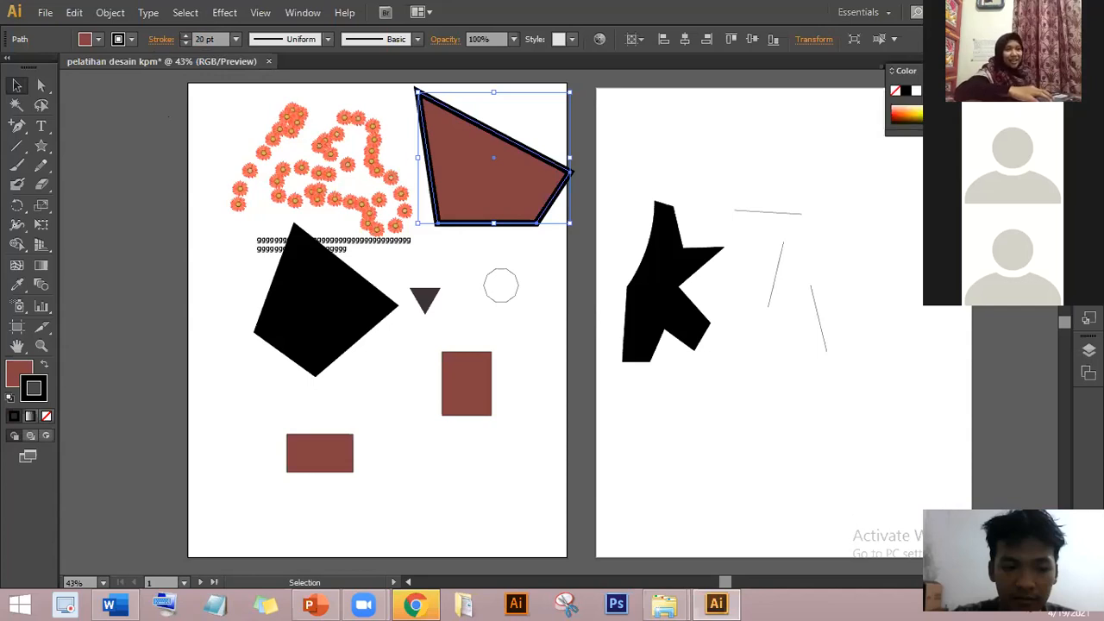
{"action": "left_click", "coordinate": [1006, 115]}
{"action": "left_click_drag", "start_coordinate": [1002, 115], "coordinate": [980, 114]}
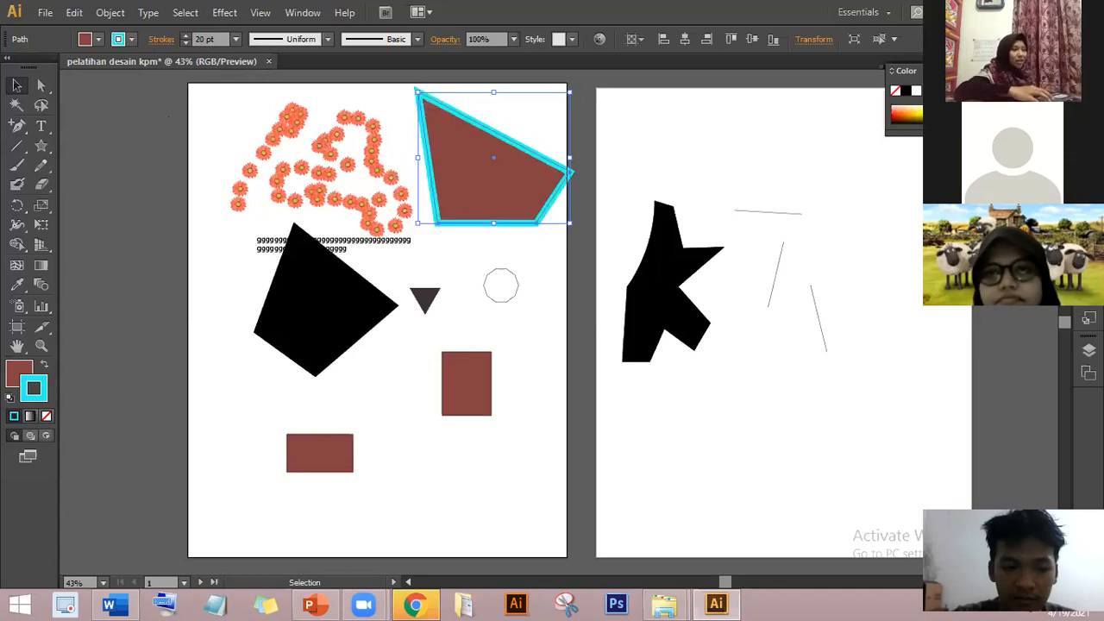
- Change the fill of the cyan-outlined quadrilateral to vivid blue
{"action": "left_click", "coordinate": [25, 368]}
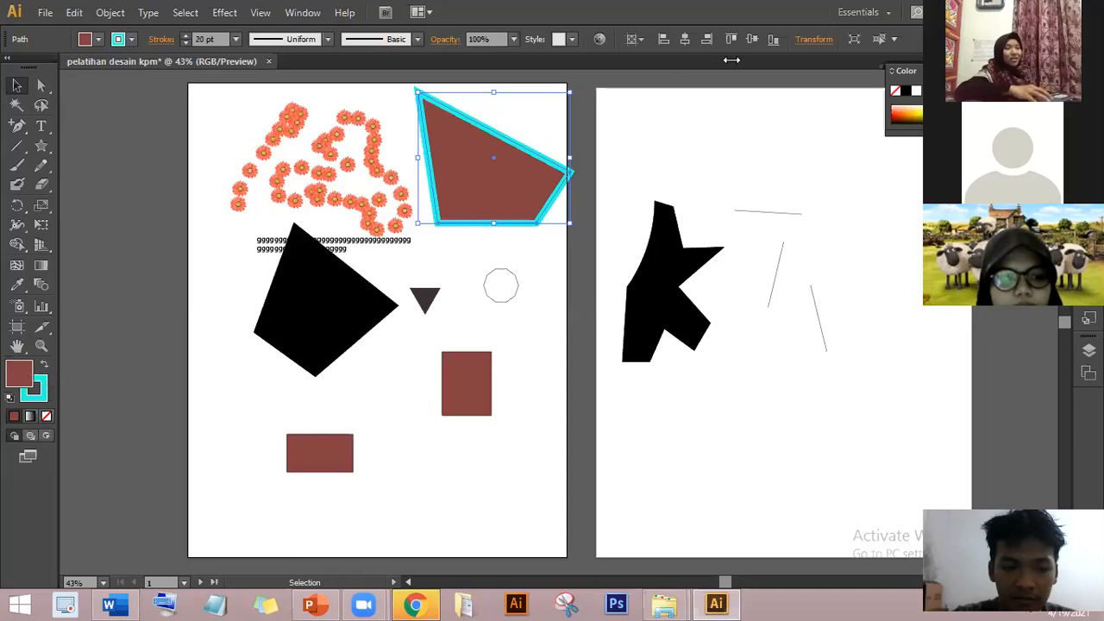
{"action": "left_click", "coordinate": [916, 108]}
{"action": "left_click_drag", "start_coordinate": [920, 107], "coordinate": [920, 106]}
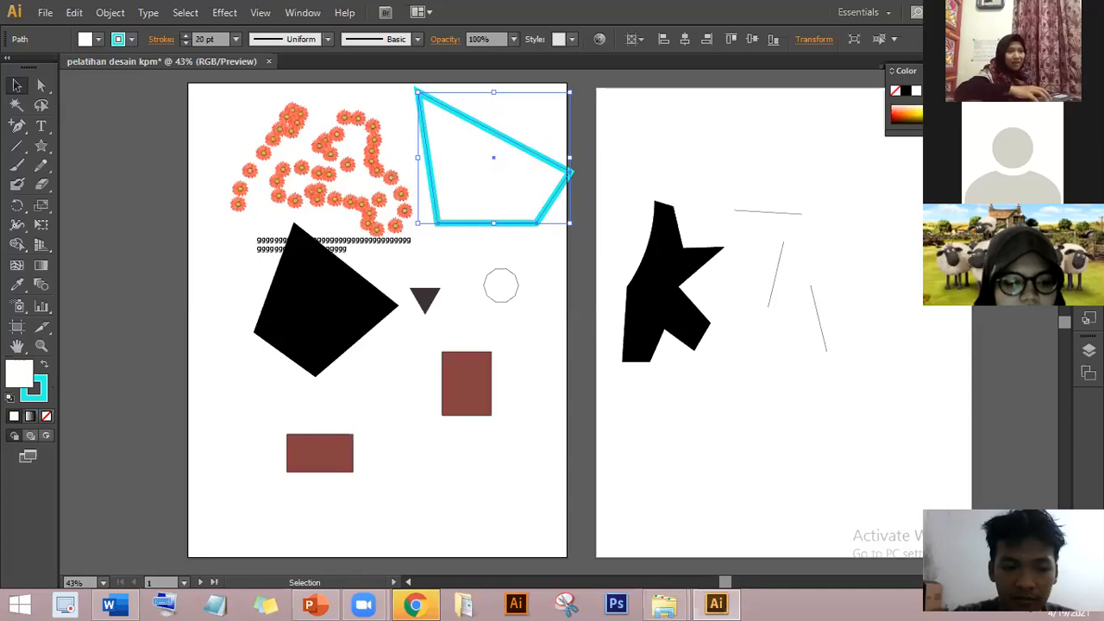
{"action": "left_click", "coordinate": [1017, 114]}
{"action": "left_click", "coordinate": [1005, 114]}
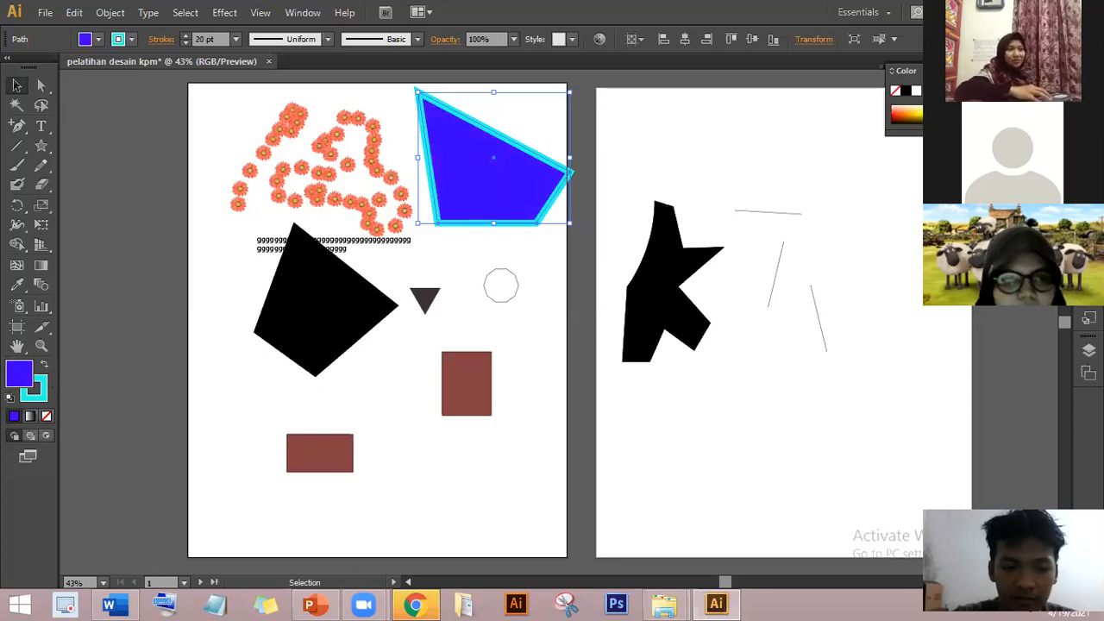
- Examine the color guide, the swatches, and the brushes with their options, and deselect the blue quadrilateral
{"action": "left_click", "coordinate": [1089, 80]}
{"action": "left_click", "coordinate": [1089, 103]}
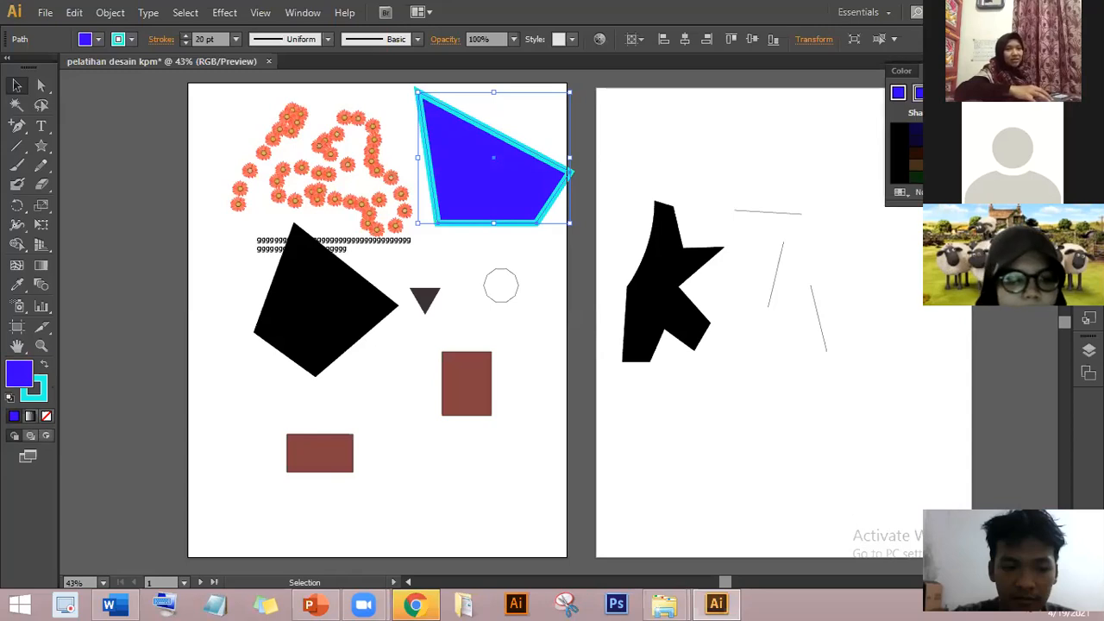
{"action": "left_click", "coordinate": [1088, 135]}
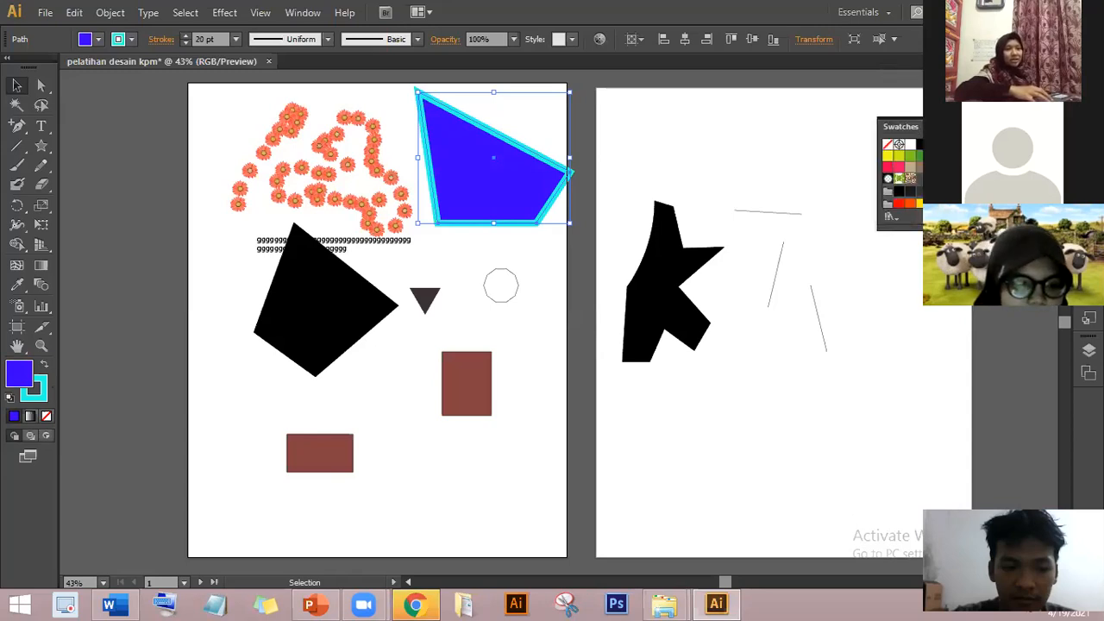
{"action": "left_click", "coordinate": [1089, 159]}
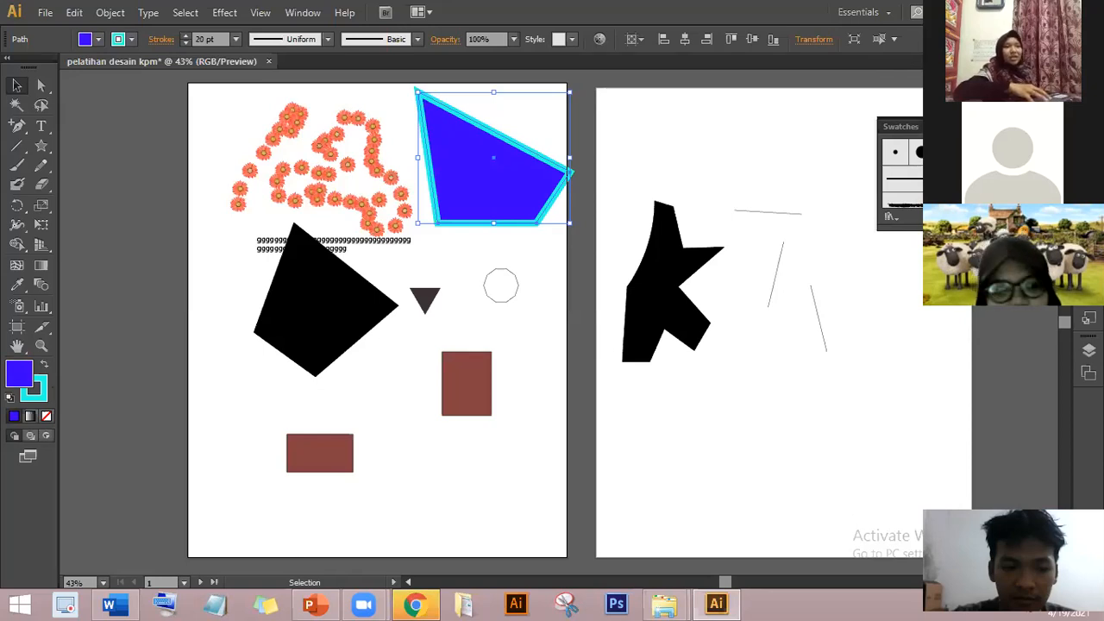
{"action": "left_click", "coordinate": [1051, 127]}
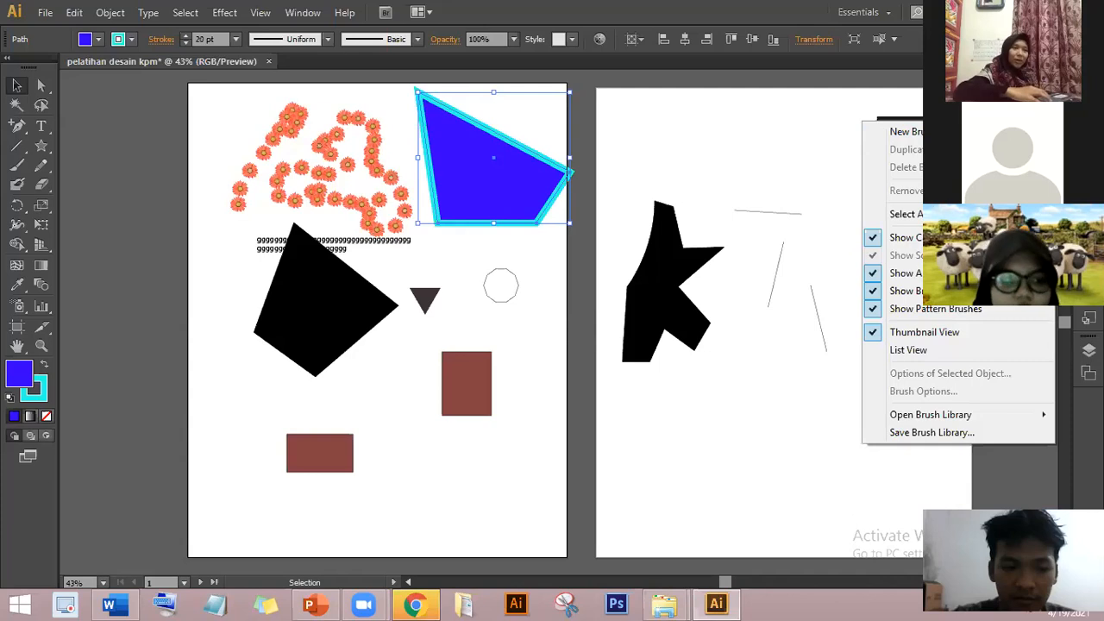
{"action": "left_click", "coordinate": [776, 414]}
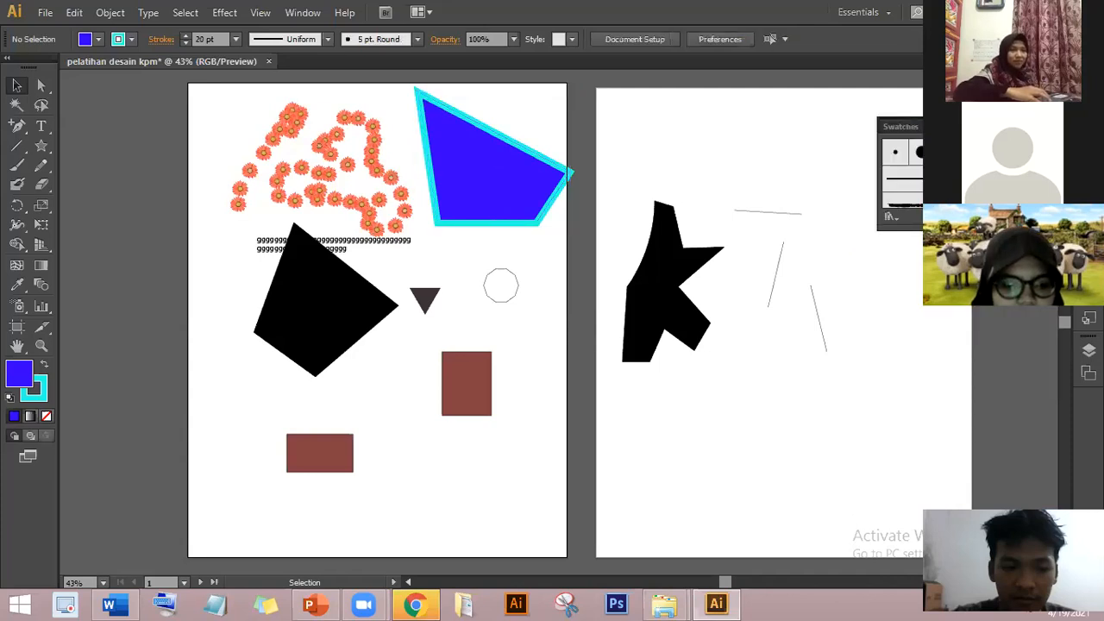
- Examine the symbols and the stroke, gradient and transparency settings
{"action": "left_click", "coordinate": [1089, 183]}
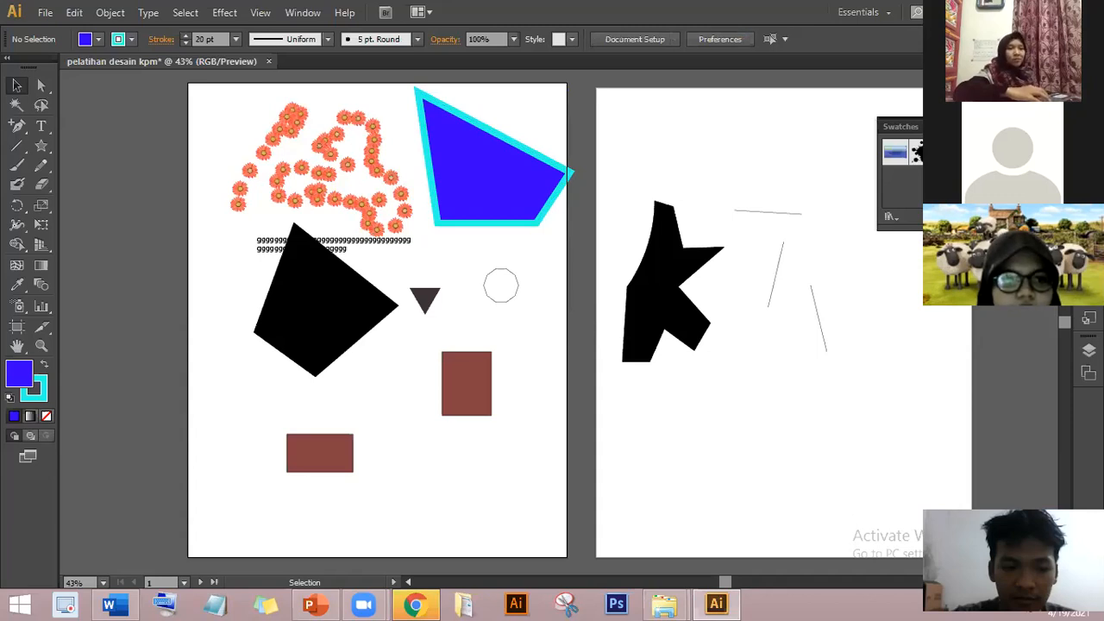
{"action": "left_click", "coordinate": [1088, 217]}
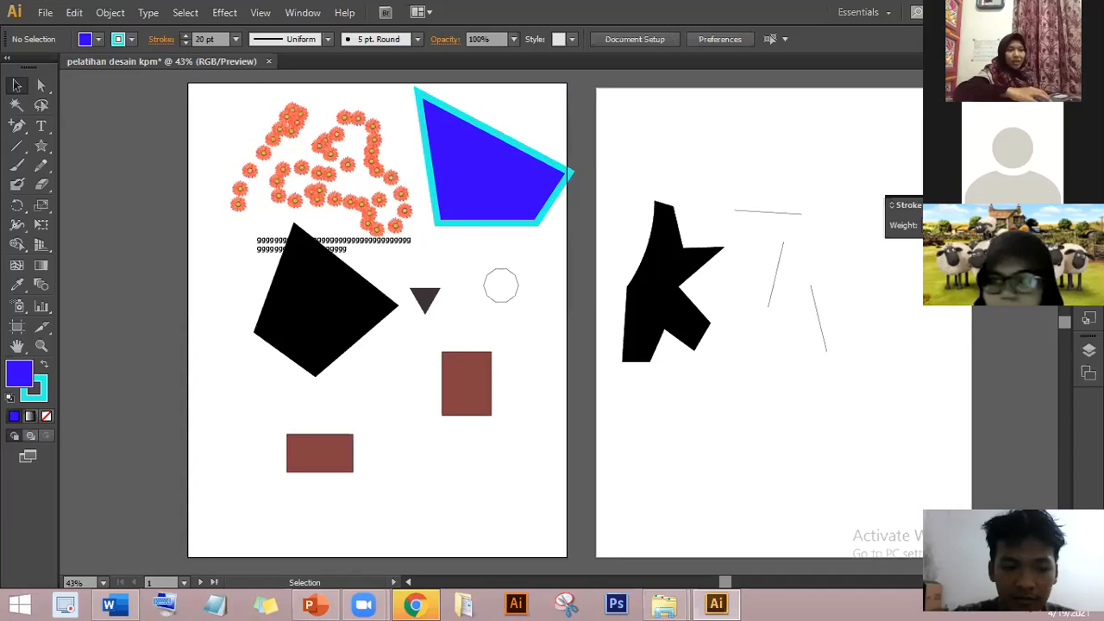
{"action": "left_click", "coordinate": [1089, 239]}
{"action": "left_click", "coordinate": [1089, 263]}
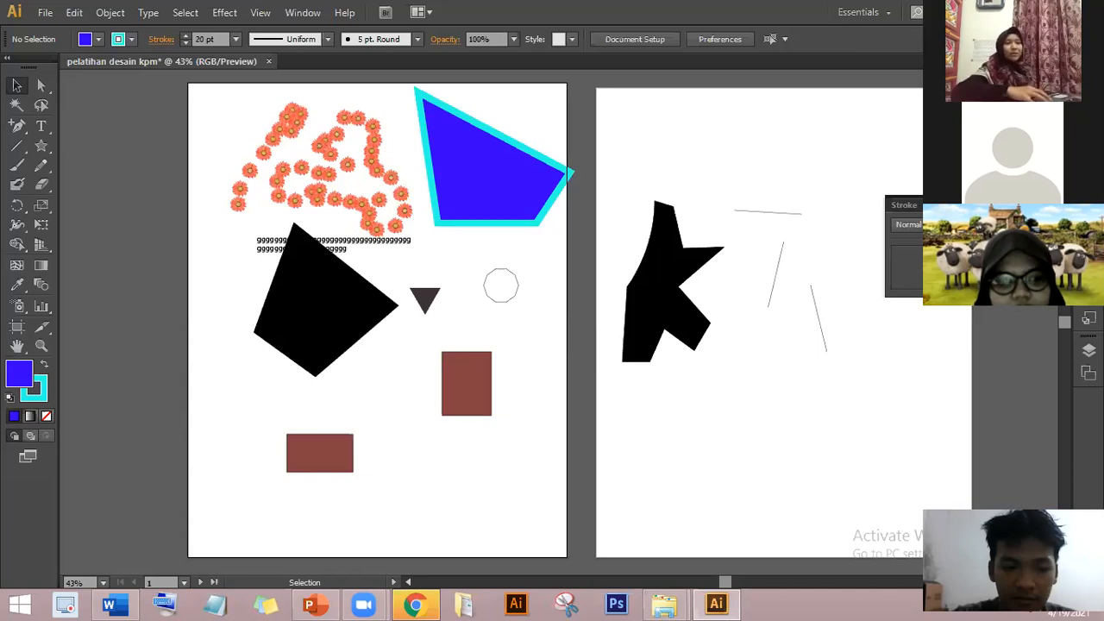
{"action": "left_click", "coordinate": [1089, 262]}
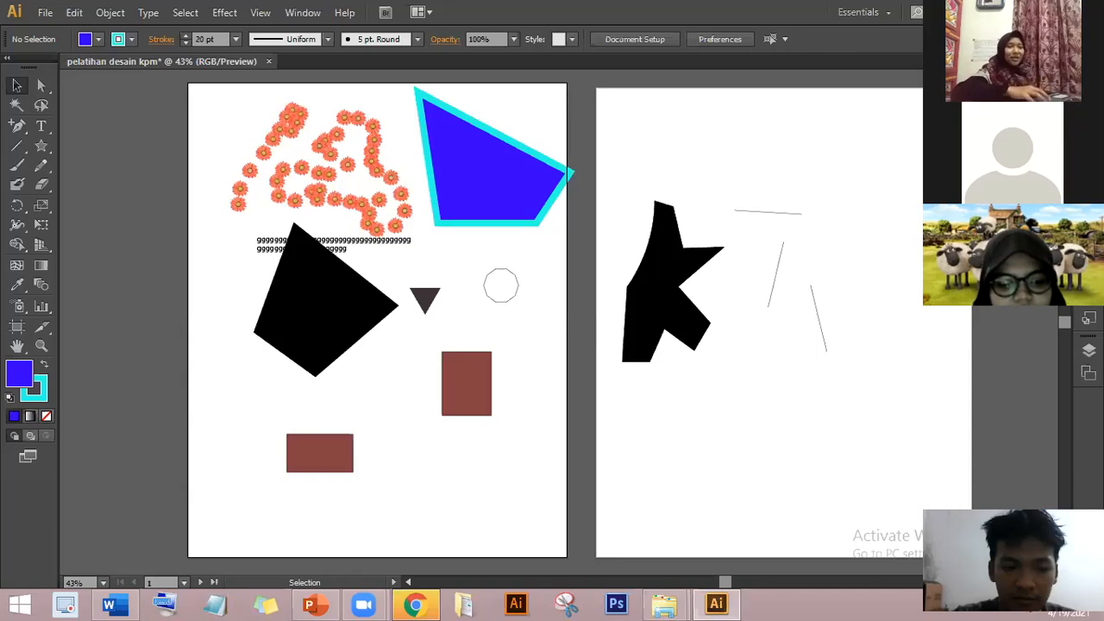
{"action": "left_click", "coordinate": [1088, 240]}
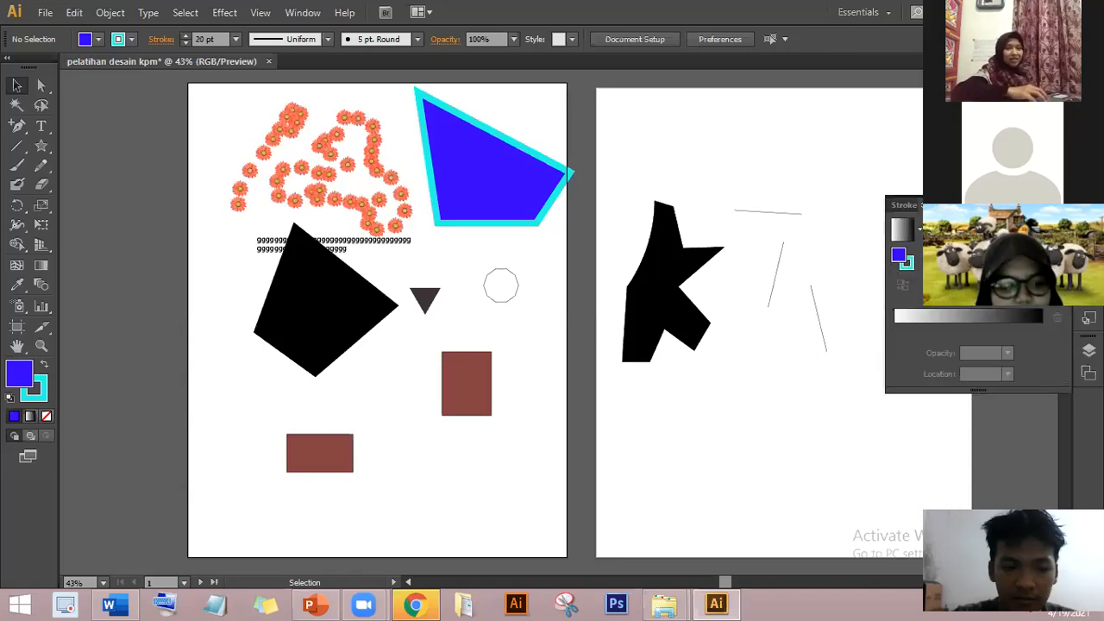
{"action": "left_click", "coordinate": [1089, 262]}
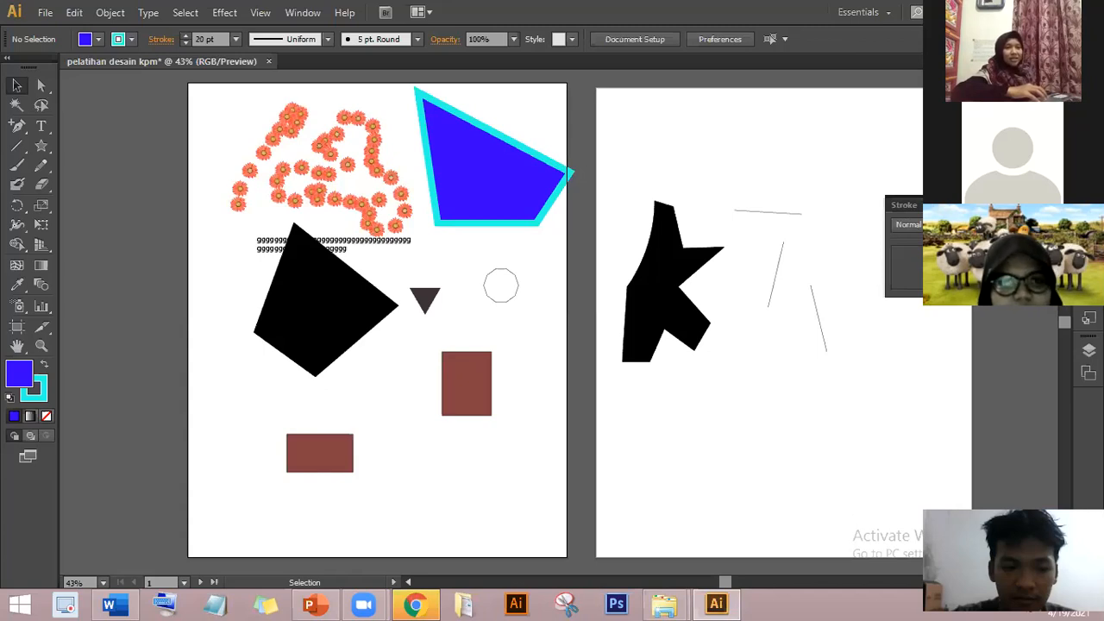
- Examine the appearance settings, the graphic styles and the objects contained in Layer 1
{"action": "left_click", "coordinate": [1089, 296]}
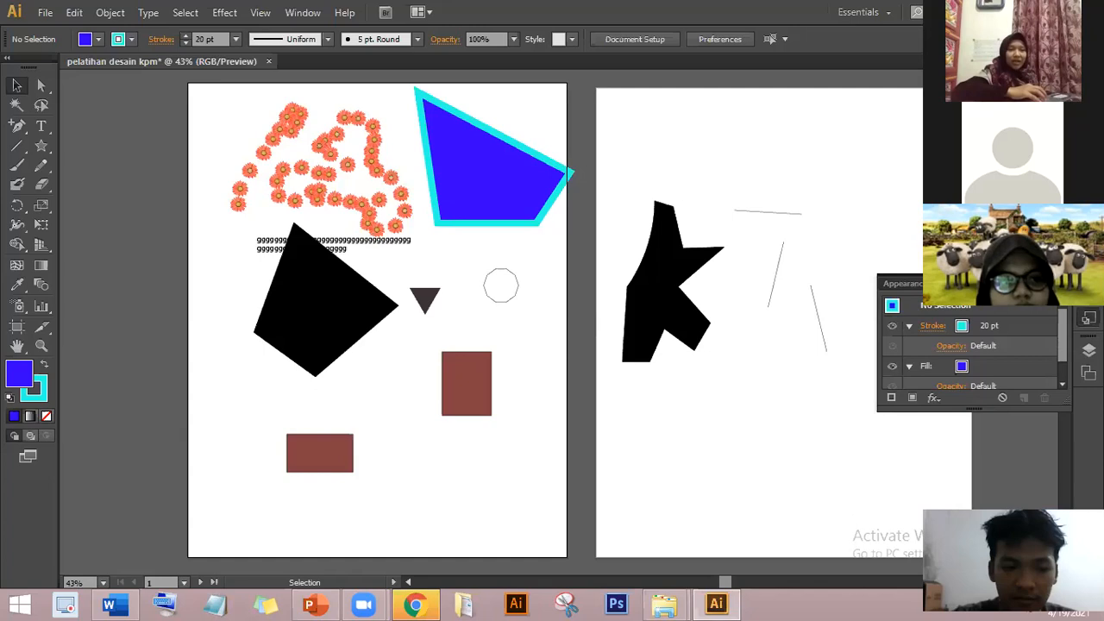
{"action": "left_click", "coordinate": [1089, 318]}
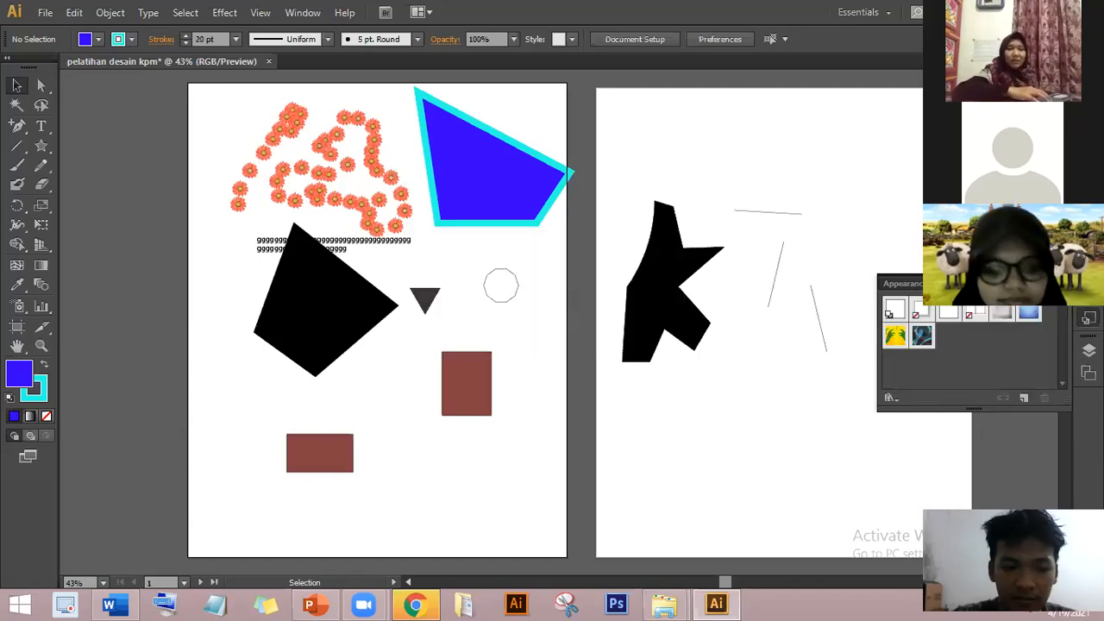
{"action": "left_click", "coordinate": [1088, 350]}
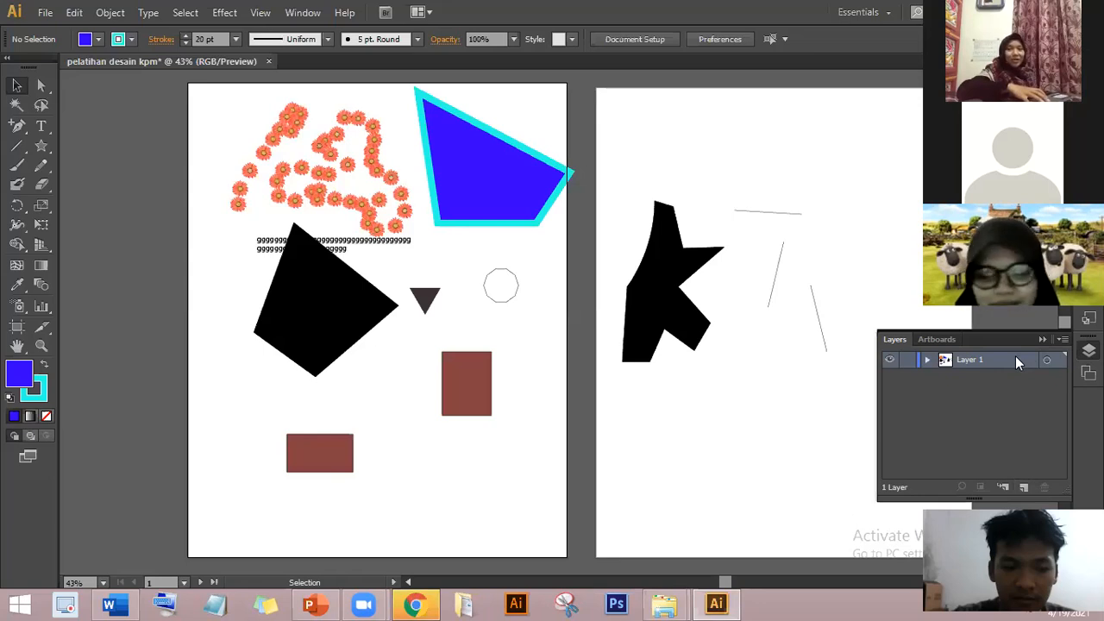
{"action": "left_click", "coordinate": [928, 360]}
{"action": "left_click_drag", "start_coordinate": [1062, 380], "coordinate": [1061, 357]}
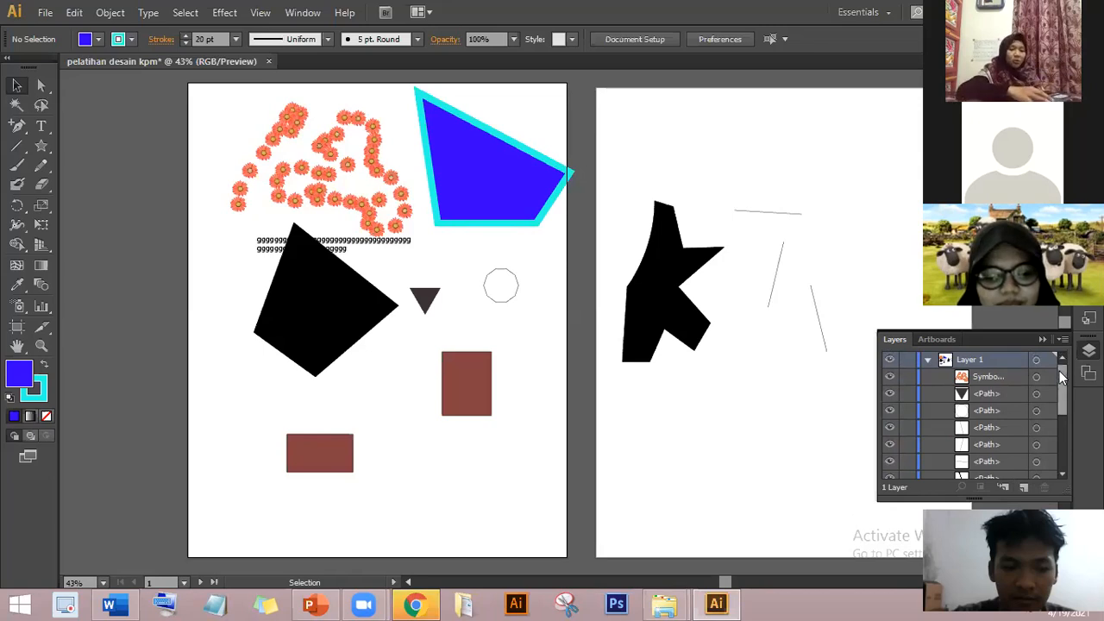
{"action": "scroll", "coordinate": [1059, 419], "scroll_direction": "down", "scroll_amount": 4}
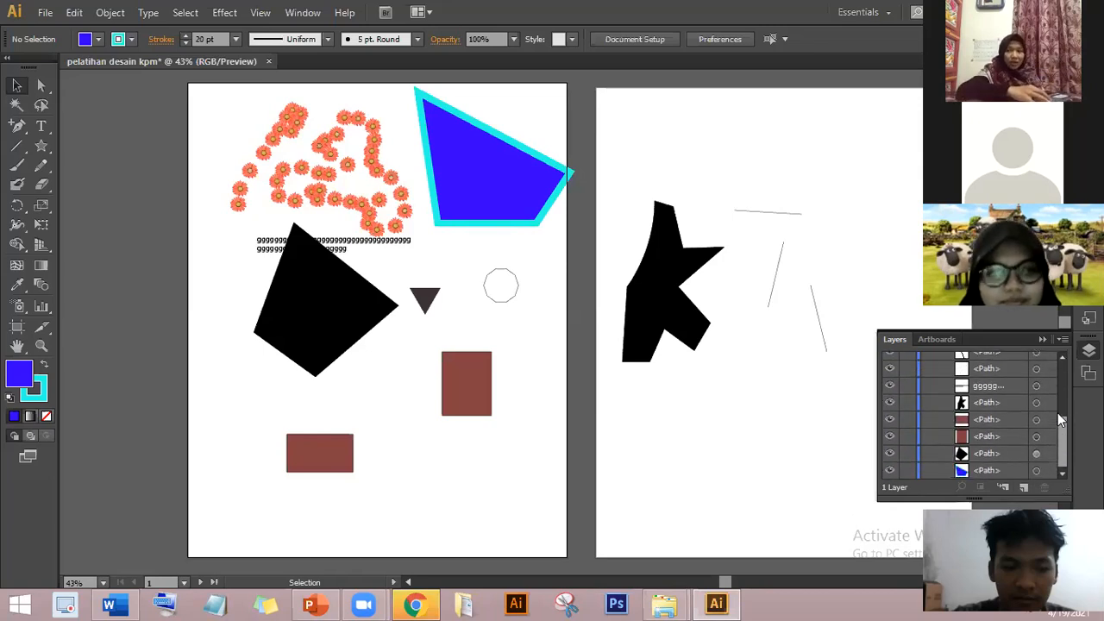
{"action": "scroll", "coordinate": [1067, 368], "scroll_direction": "up", "scroll_amount": 4}
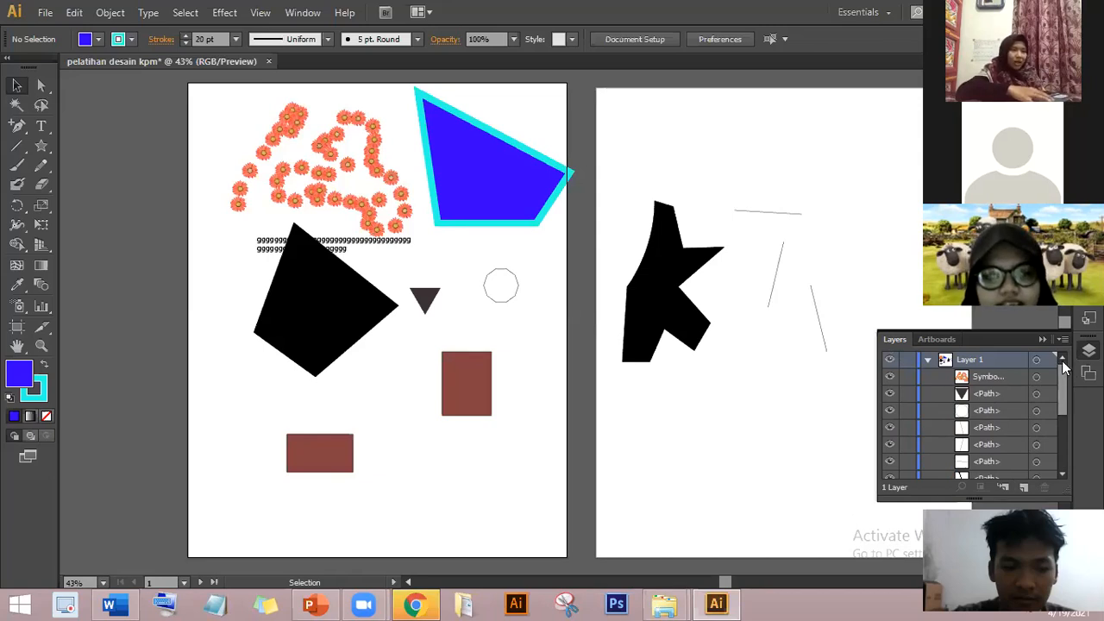
- Locate the upright brownish-red rectangle in the layer list, delete it, and undo the deletion
{"action": "left_click", "coordinate": [470, 380]}
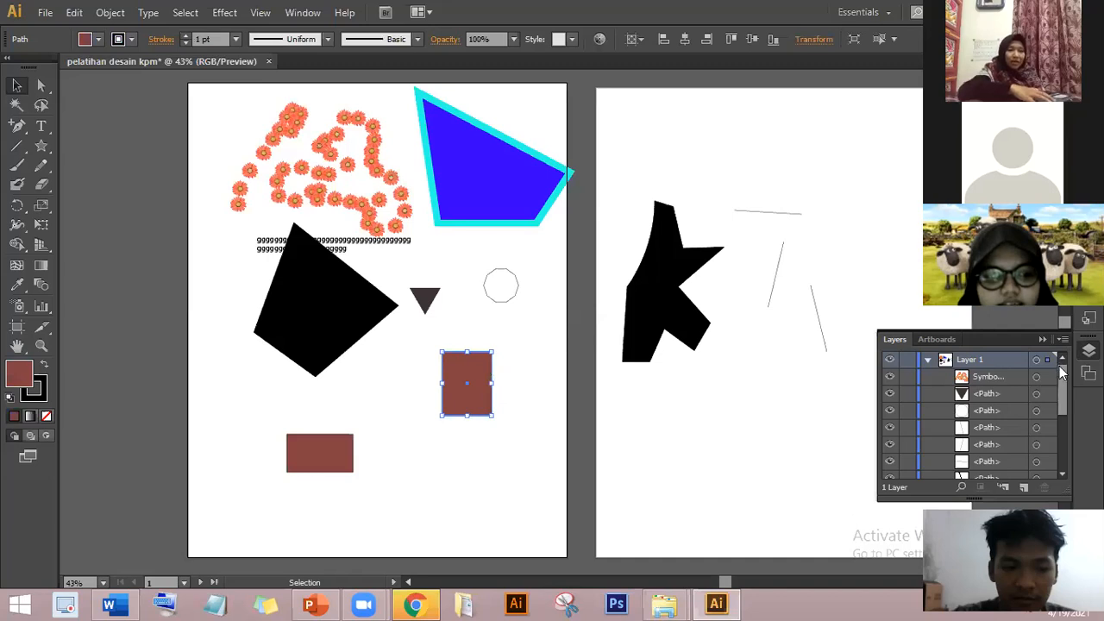
{"action": "left_click_drag", "start_coordinate": [1063, 392], "coordinate": [1064, 438]}
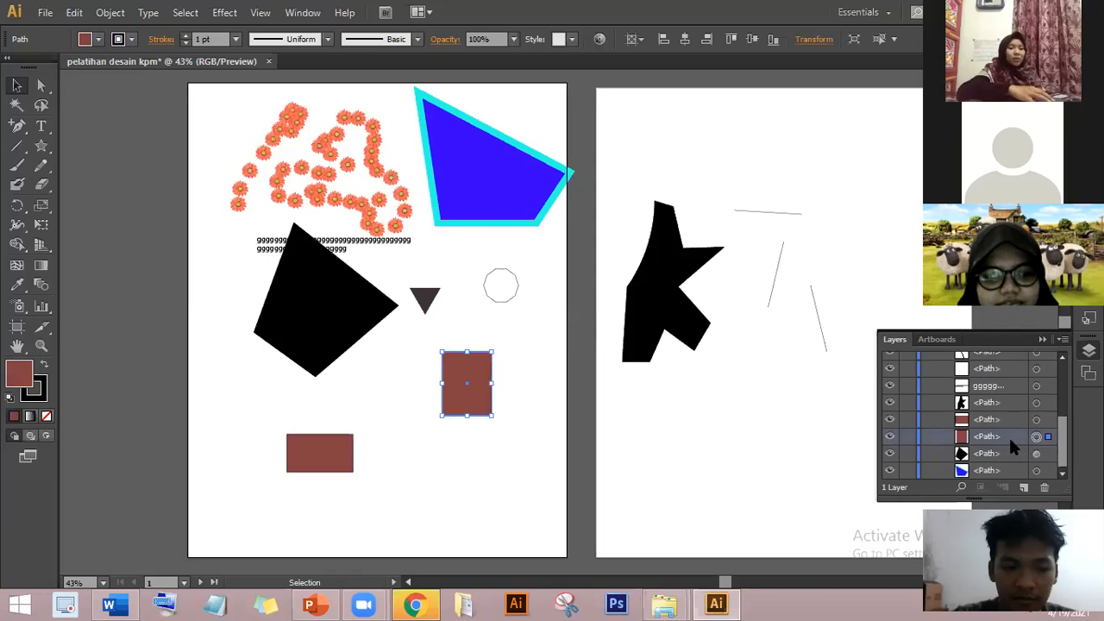
{"action": "key", "text": "Delete"}
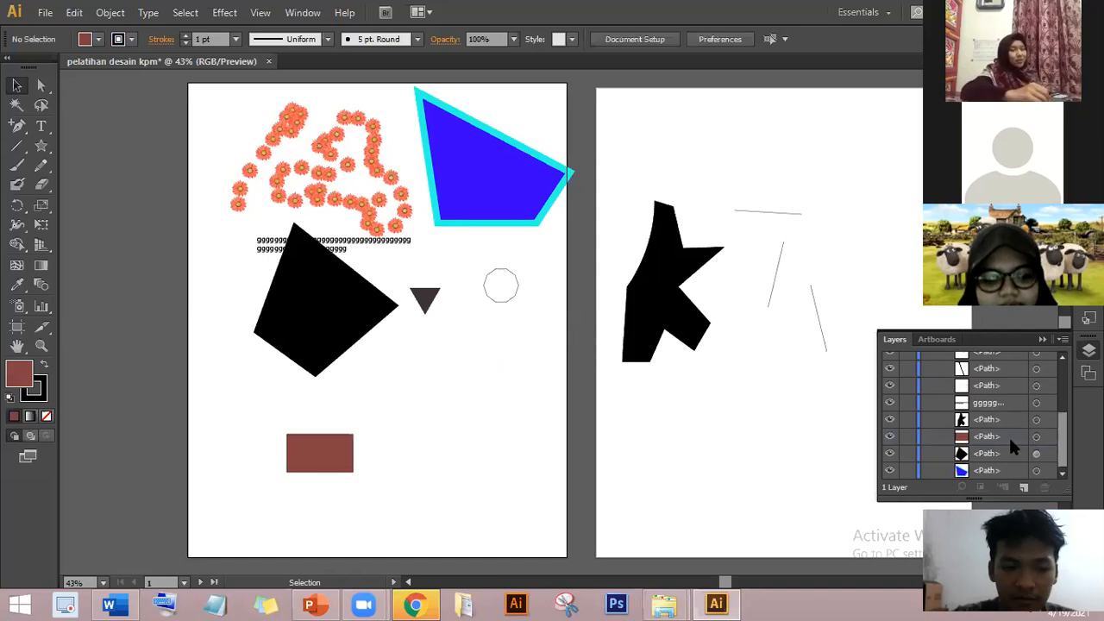
{"action": "key", "text": "ctrl+z"}
{"action": "left_click", "coordinate": [1041, 339]}
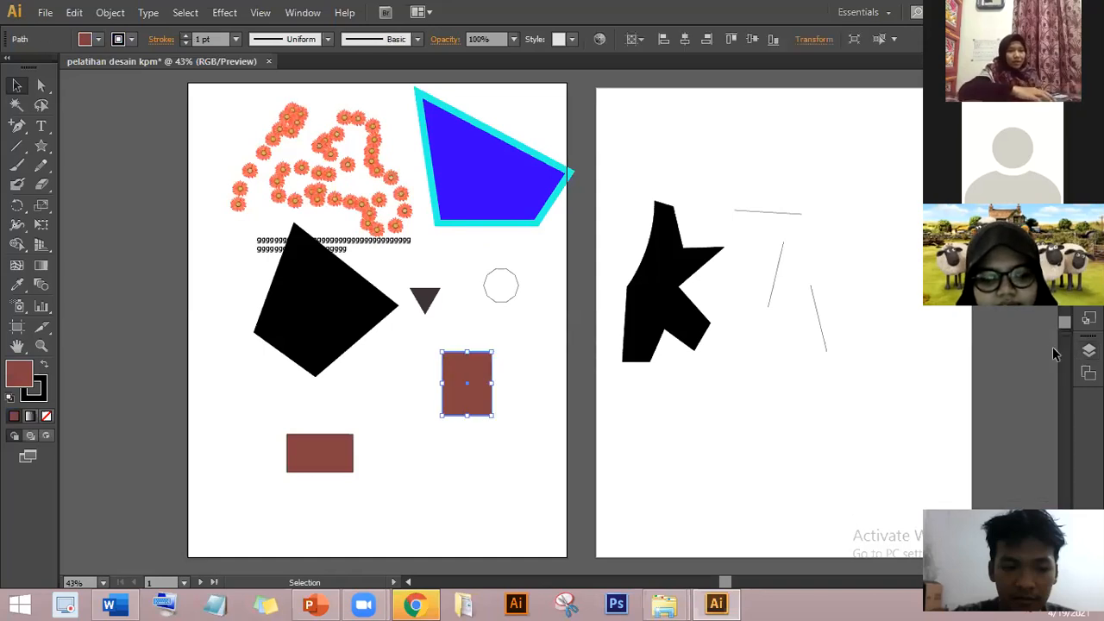
- Move Artboard 1 below Artboard 2 in the artboard order
{"action": "left_click", "coordinate": [1088, 374]}
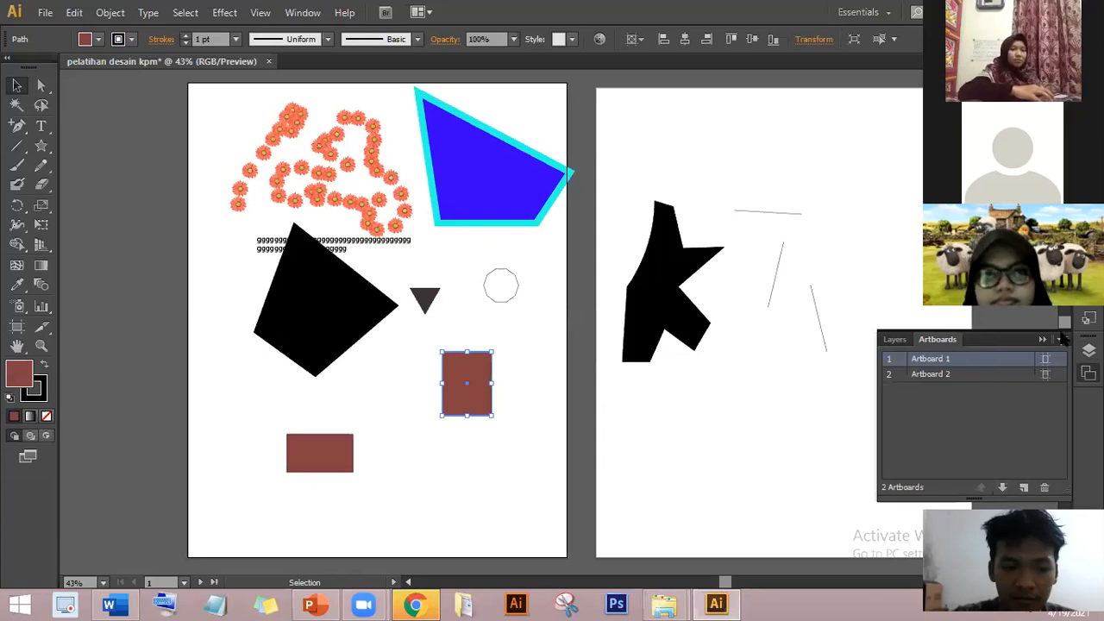
{"action": "left_click", "coordinate": [1002, 488]}
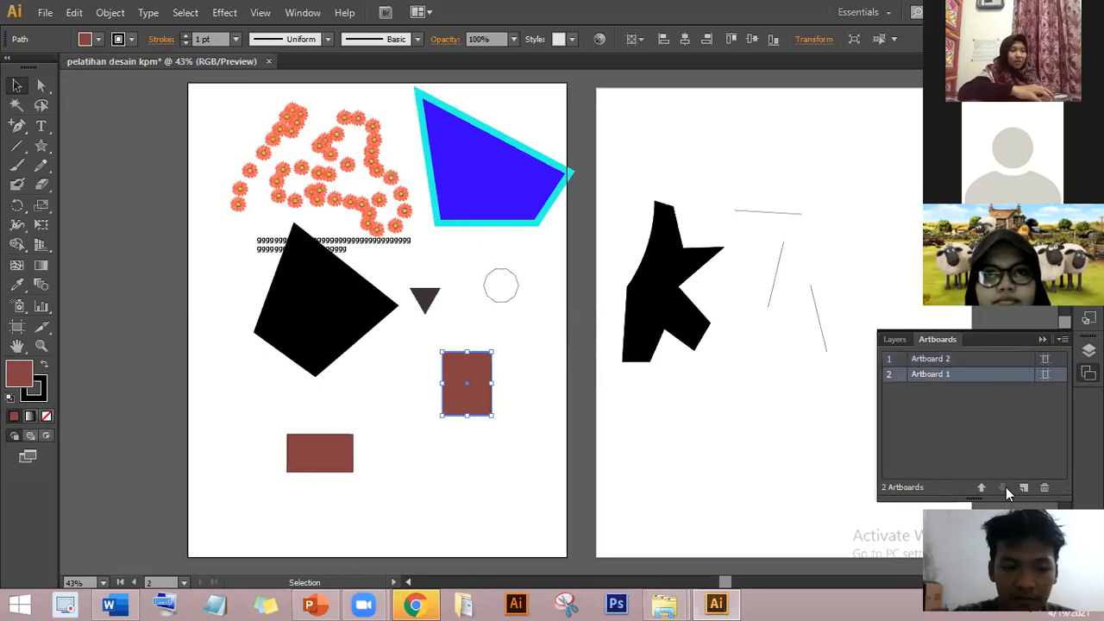
{"action": "left_click", "coordinate": [1042, 339]}
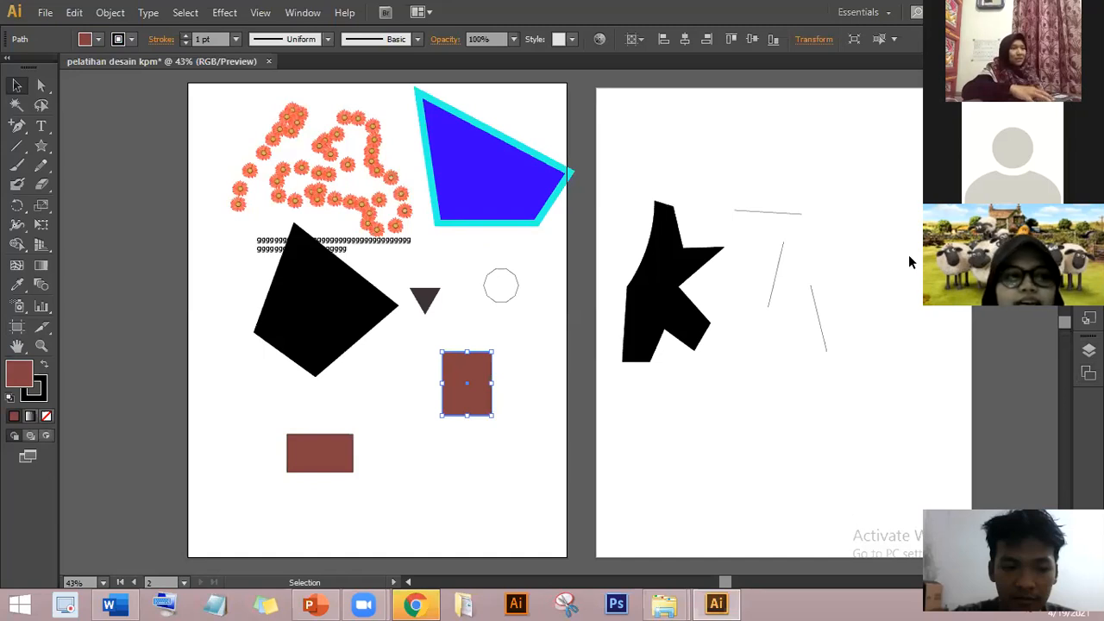
- Delete all the artwork on both artboards
{"action": "key", "text": "t"}
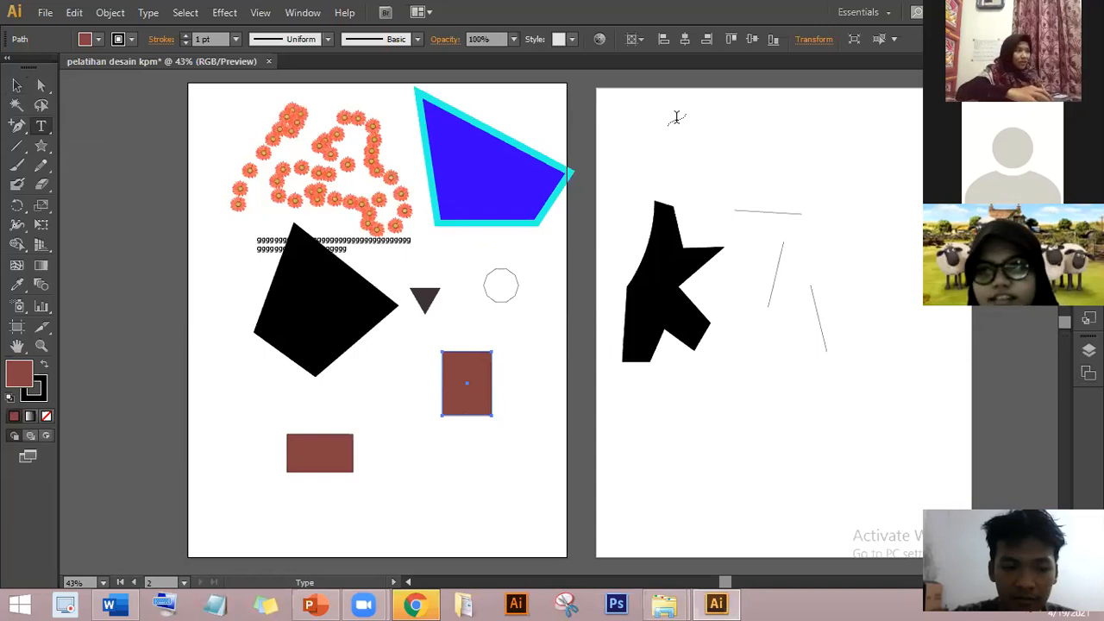
{"action": "left_click", "coordinate": [16, 85]}
{"action": "left_click_drag", "start_coordinate": [169, 93], "coordinate": [825, 506]}
{"action": "key", "text": "Delete"}
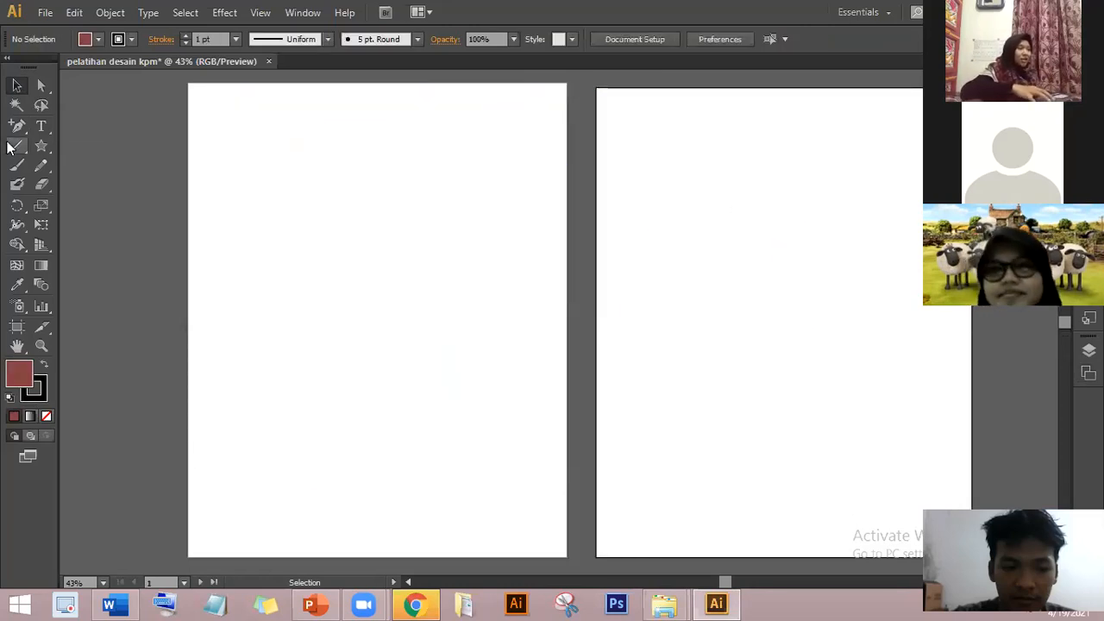
{"action": "left_click", "coordinate": [41, 126]}
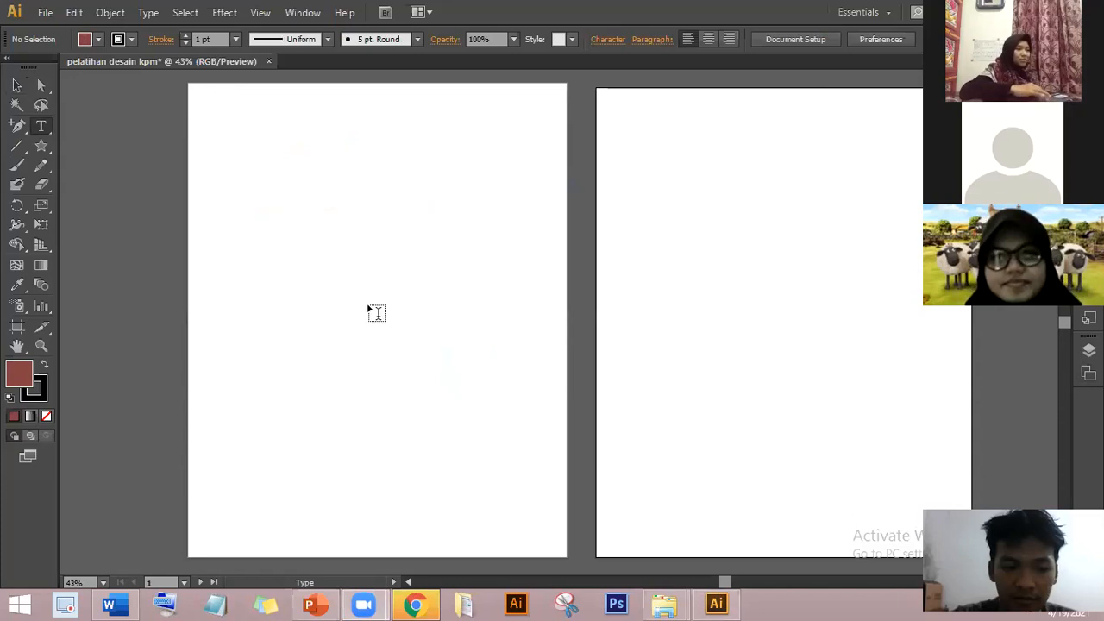
{"action": "left_click", "coordinate": [407, 336]}
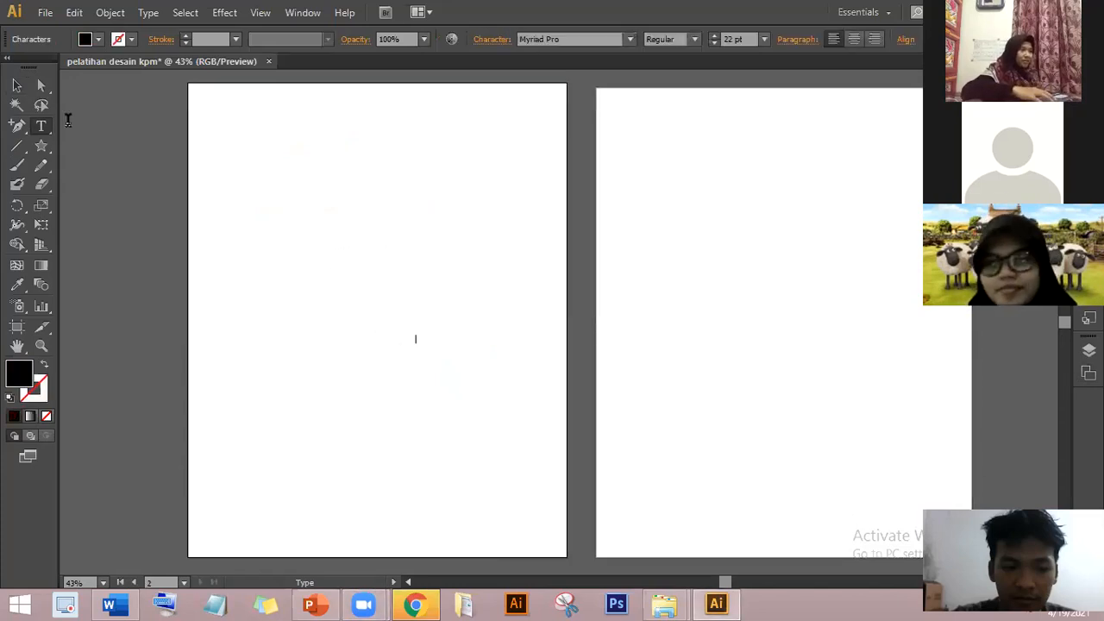
{"action": "key", "text": "Escape"}
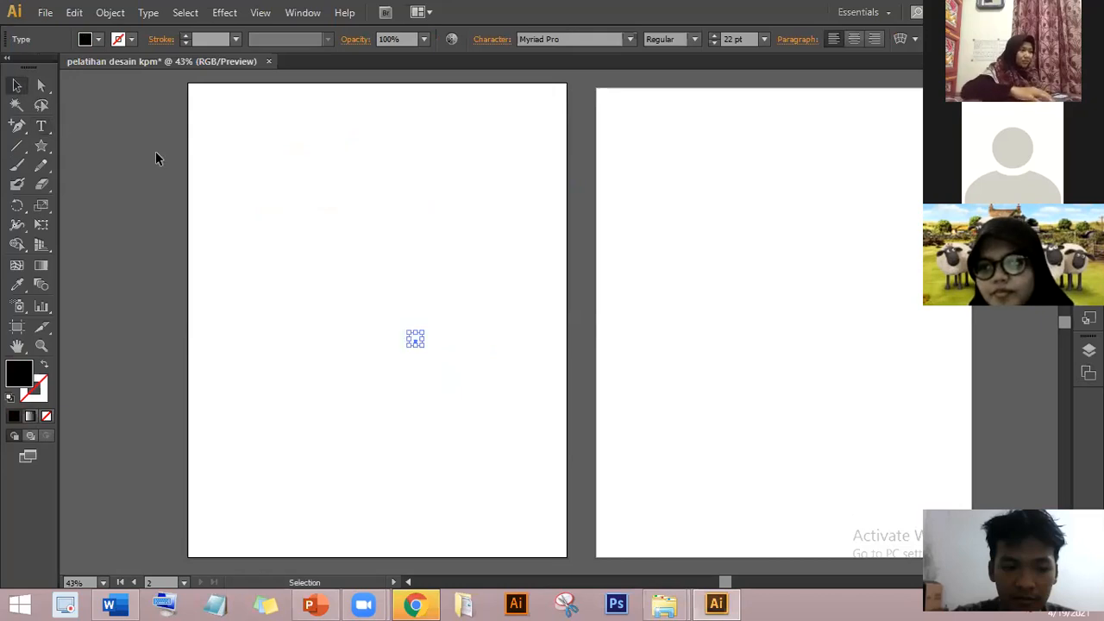
- Add the point text "kpm" on the first artboard in the KabarettD font at 220 pt
{"action": "key", "text": "t"}
{"action": "left_click", "coordinate": [302, 275]}
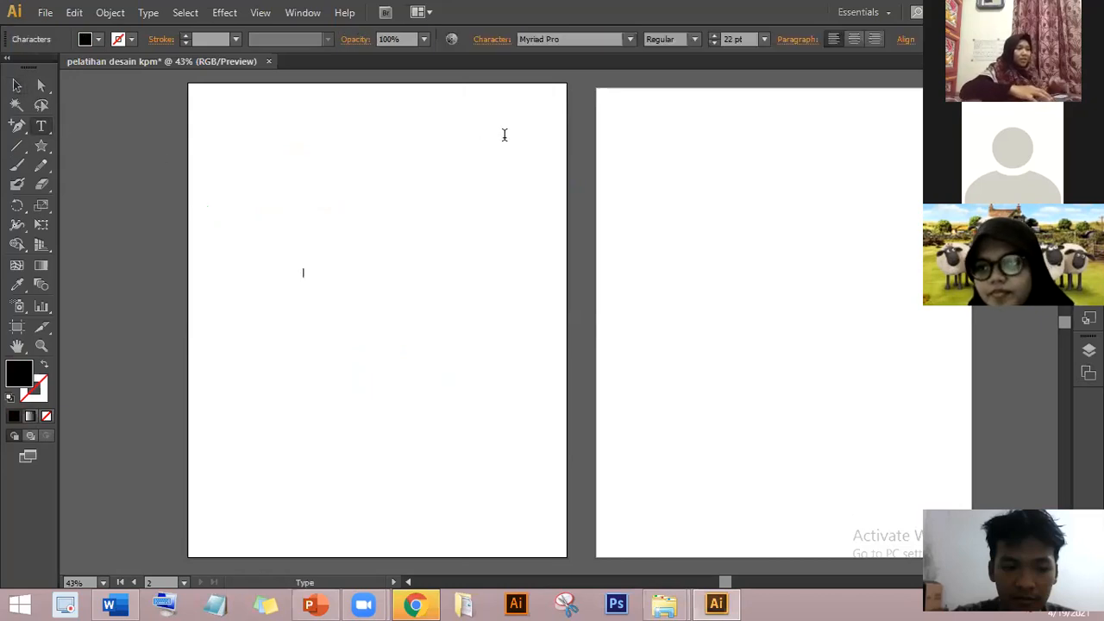
{"action": "left_click", "coordinate": [733, 39]}
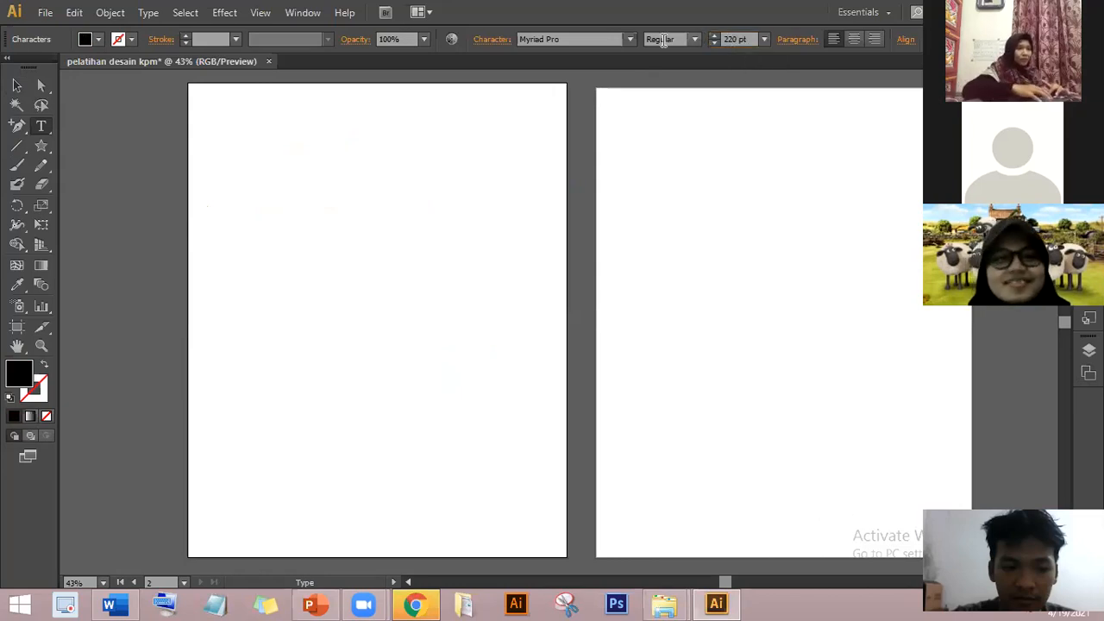
{"action": "left_click", "coordinate": [612, 39]}
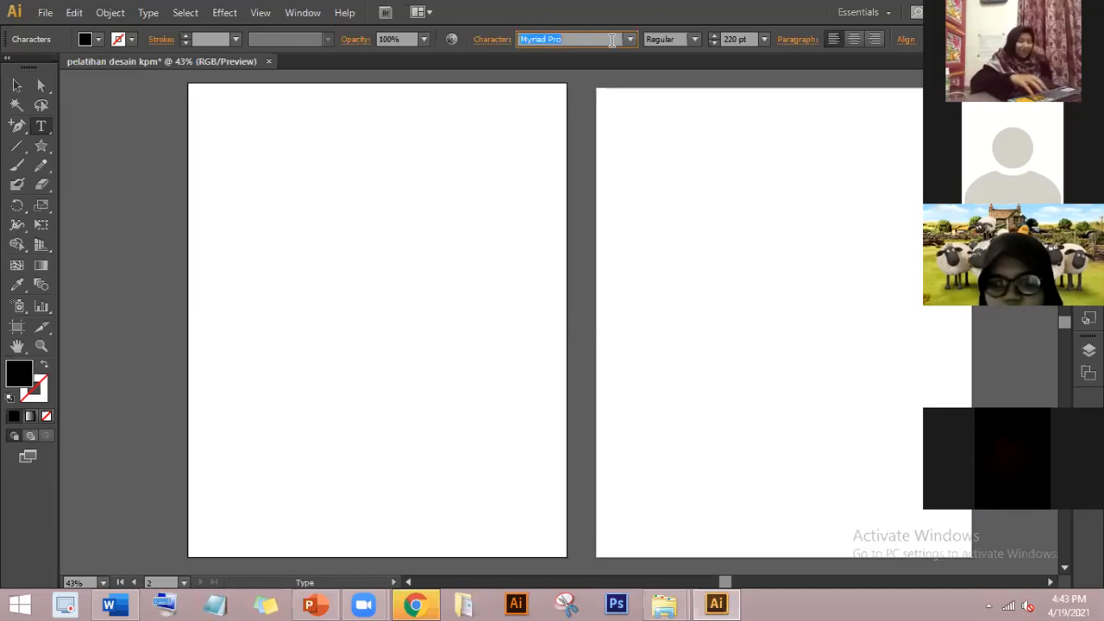
{"action": "type", "text": "KabarettD"}
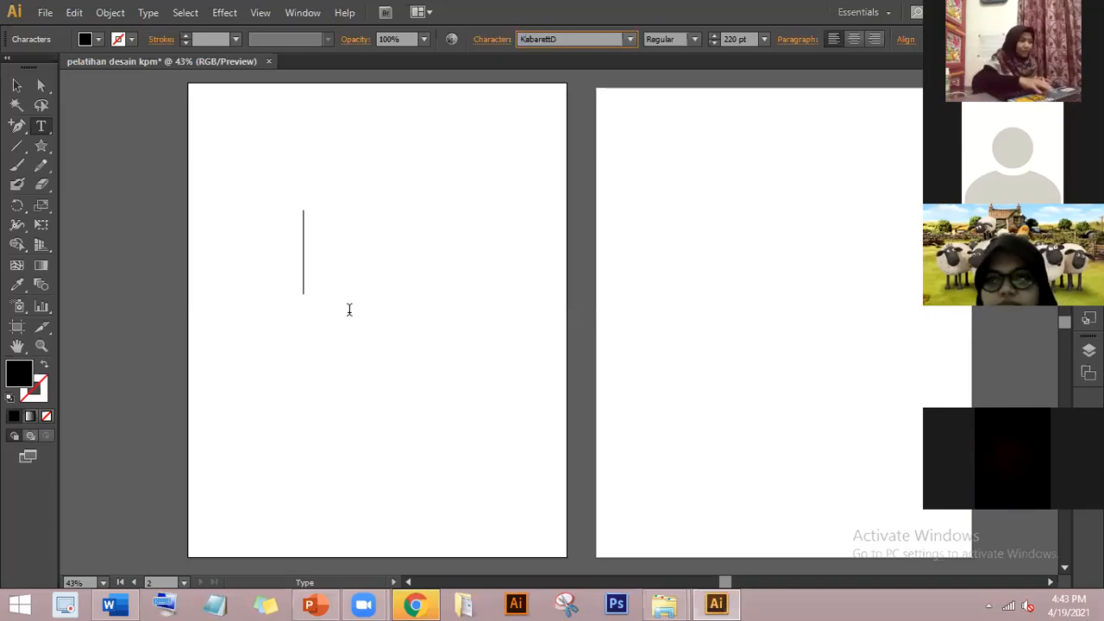
{"action": "key", "text": "Return"}
{"action": "type", "text": "kpm"}
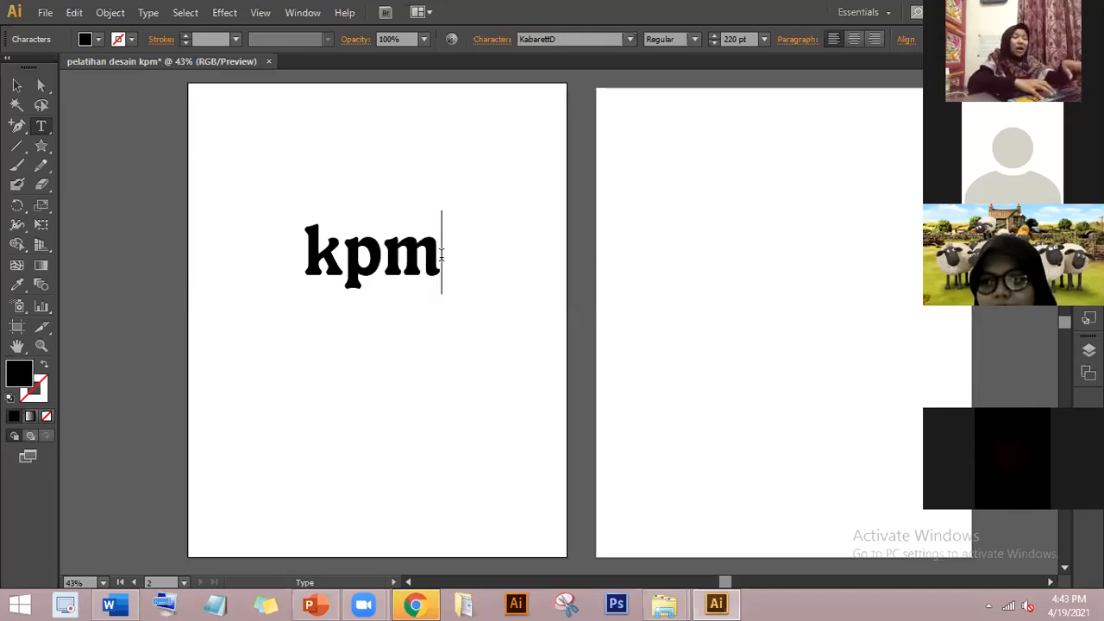
- Change the font of the "kpm" text to Bebas Neue Regular
{"action": "left_click_drag", "start_coordinate": [441, 254], "coordinate": [304, 259]}
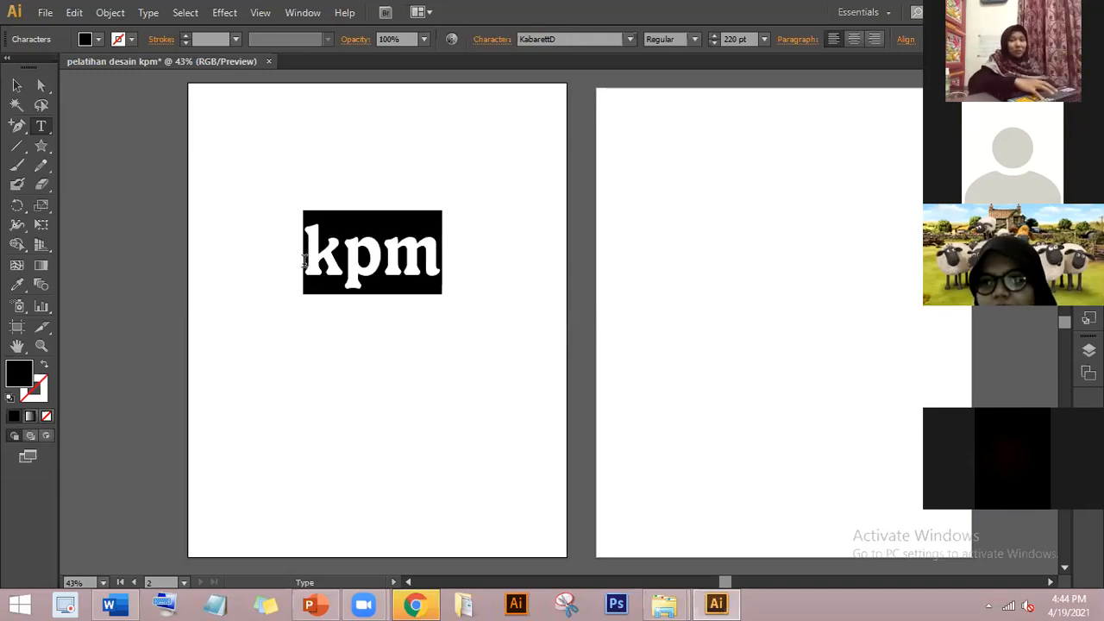
{"action": "left_click", "coordinate": [581, 38]}
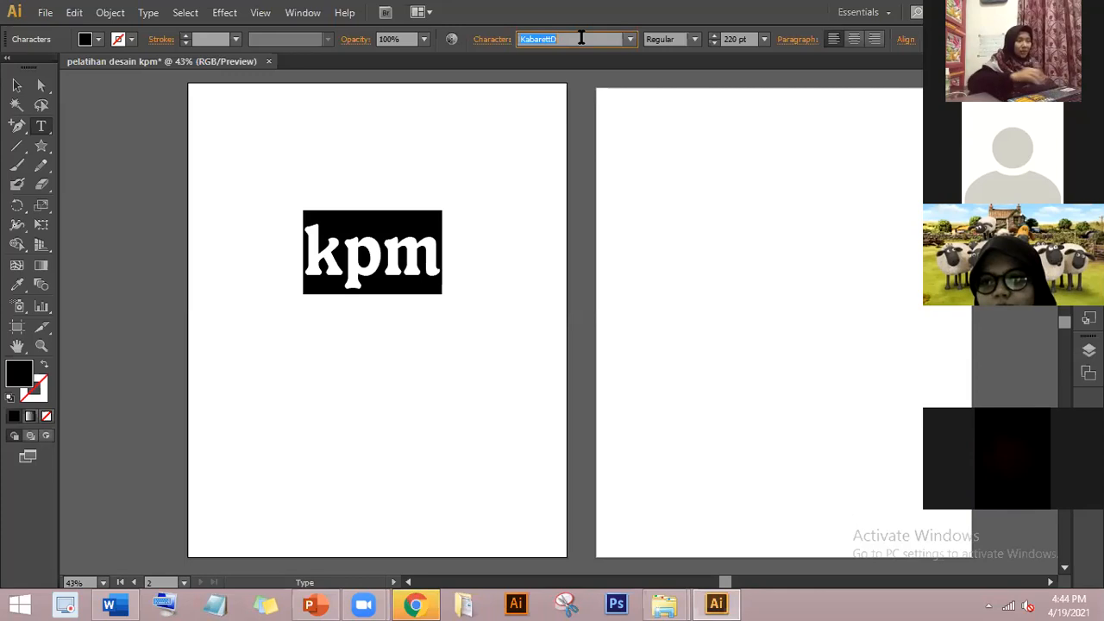
{"action": "type", "text": "be"}
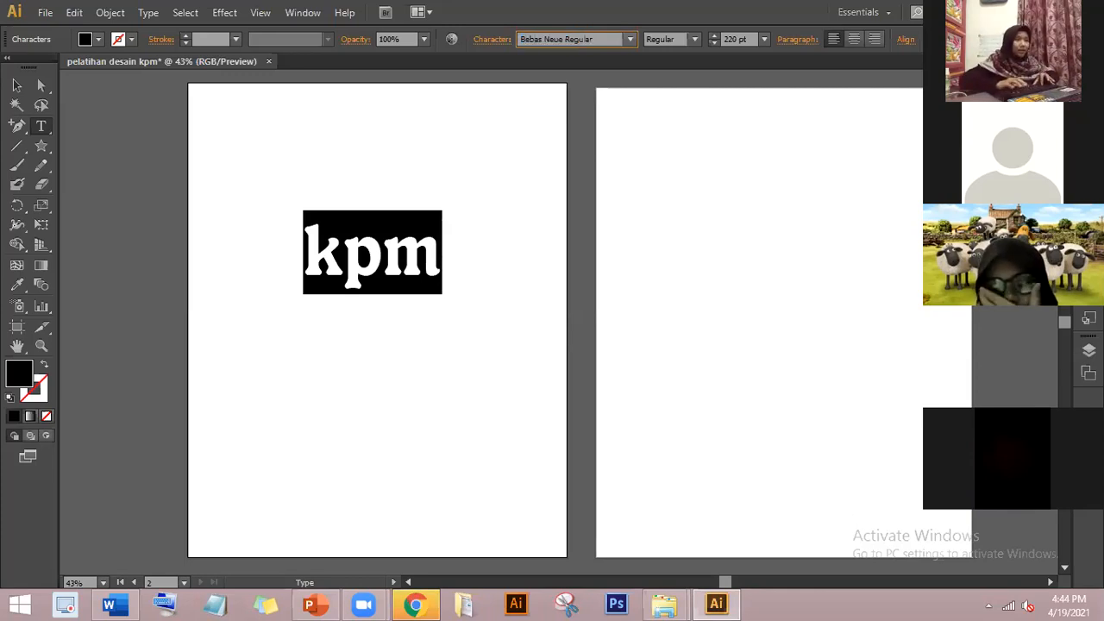
{"action": "key", "text": "Return"}
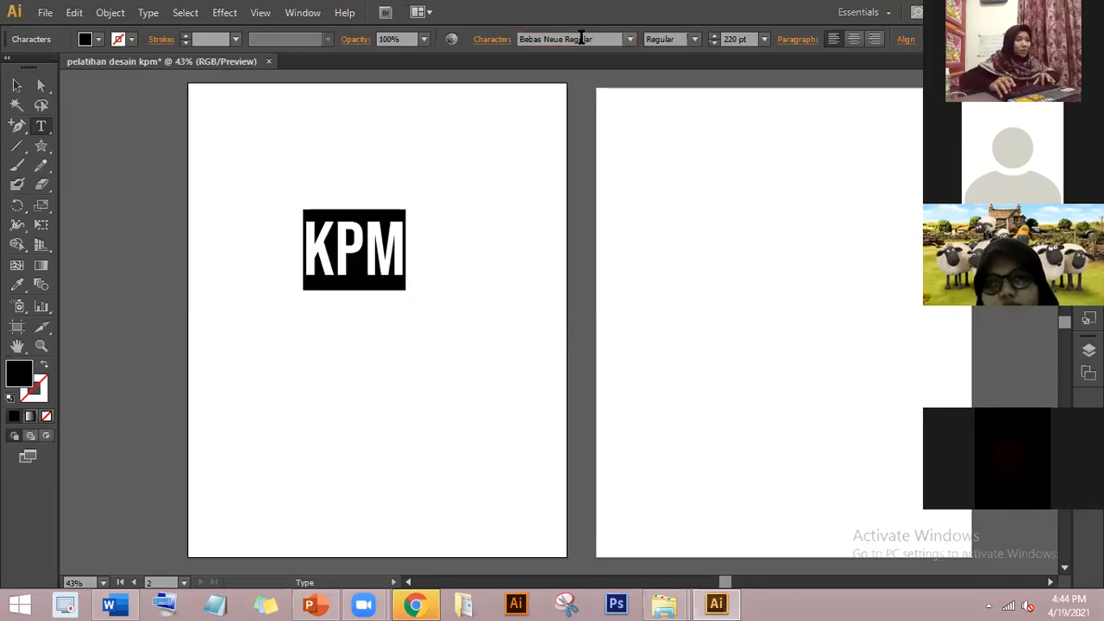
- Enlarge the KPM text to about 382 pt and shift it slightly to the left
{"action": "left_click", "coordinate": [16, 87]}
{"action": "left_click_drag", "start_coordinate": [406, 293], "coordinate": [480, 350]}
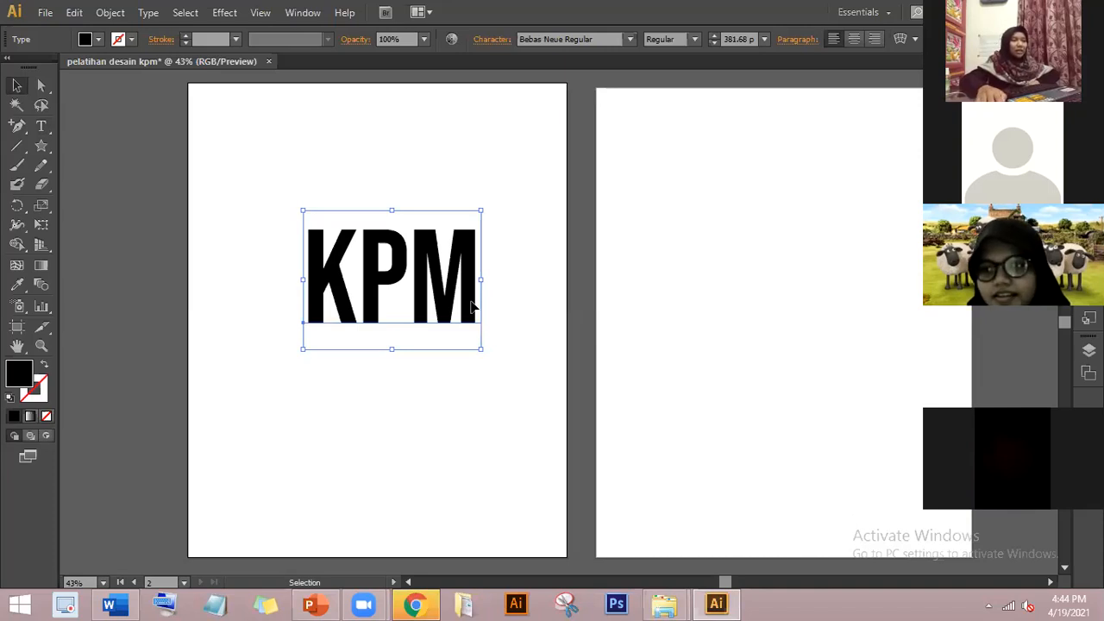
{"action": "left_click_drag", "start_coordinate": [472, 306], "coordinate": [459, 306]}
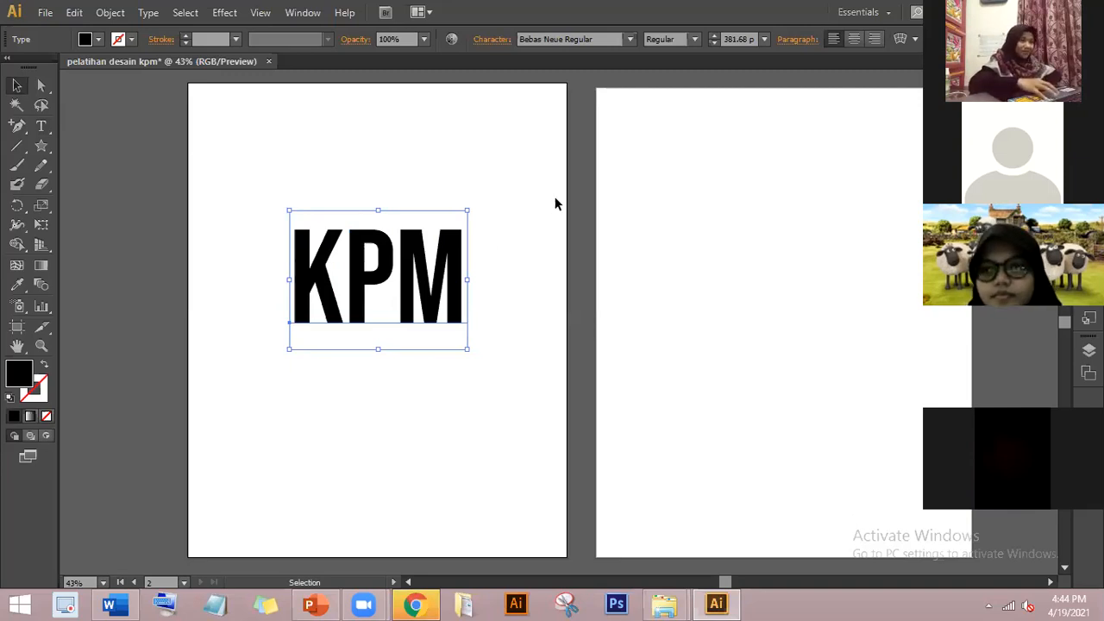
- Center the KPM text horizontally and vertically on its artboard
{"action": "left_click", "coordinate": [513, 236]}
{"action": "left_click", "coordinate": [462, 273]}
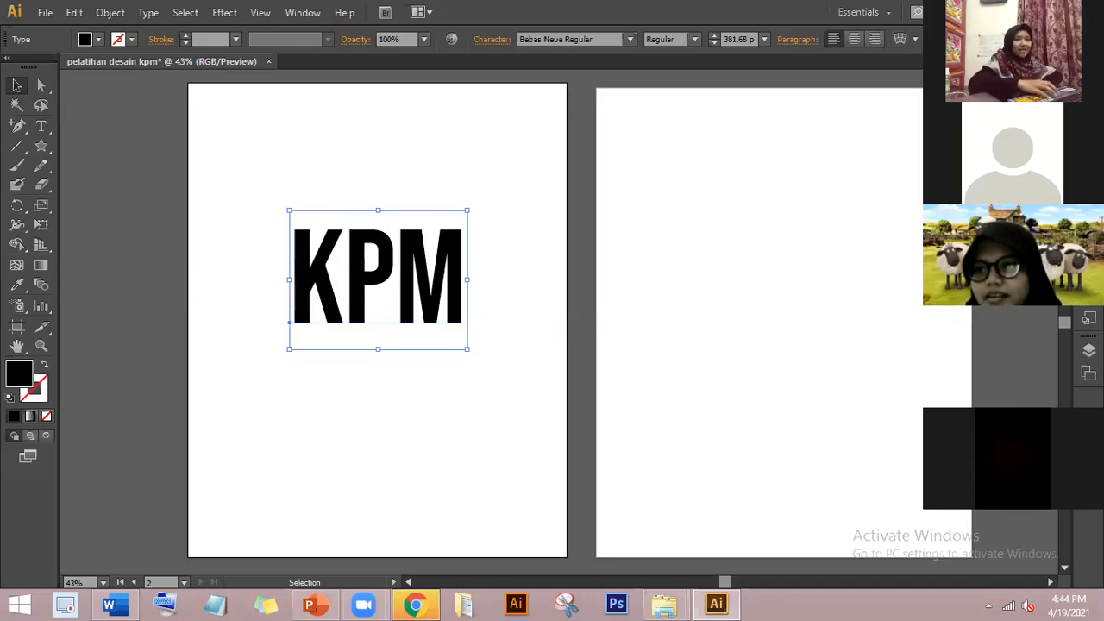
{"action": "left_click", "coordinate": [900, 39]}
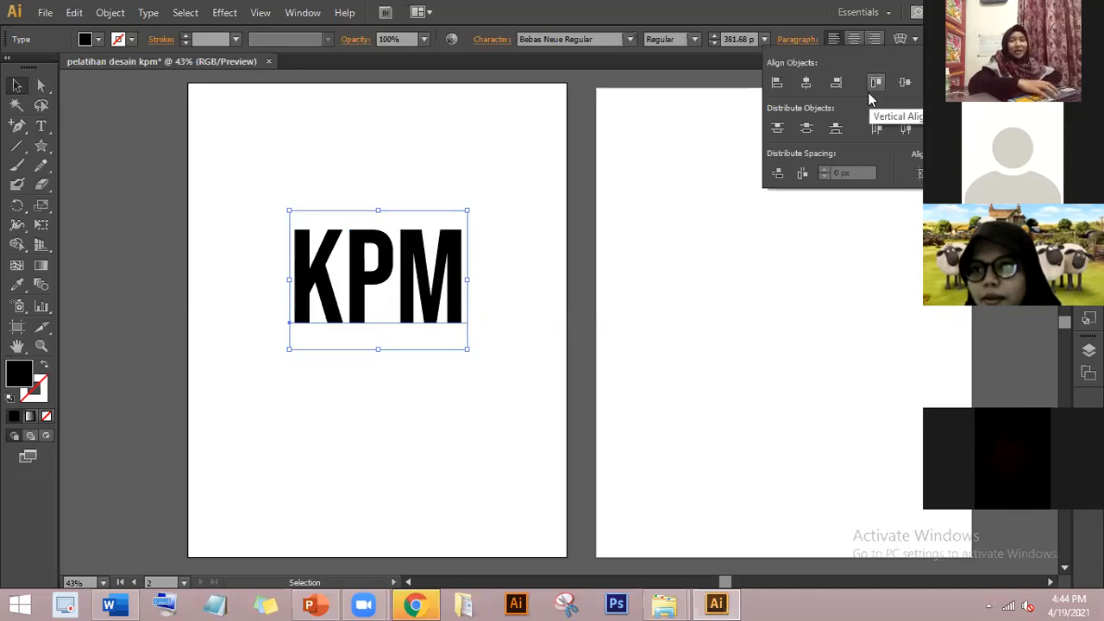
{"action": "left_click", "coordinate": [805, 83]}
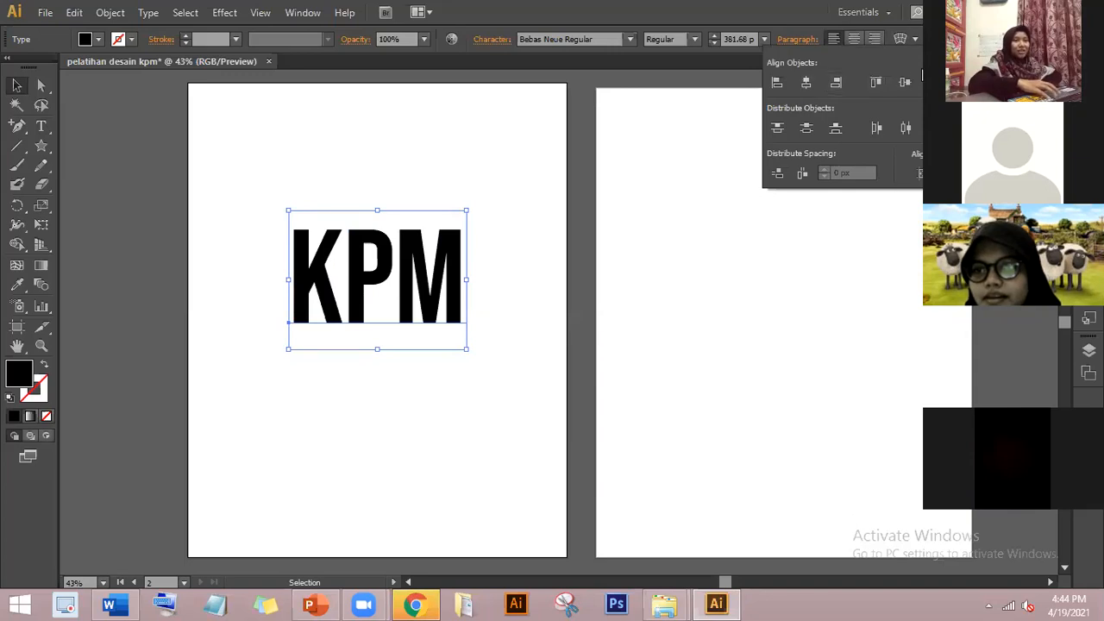
{"action": "left_click", "coordinate": [906, 82]}
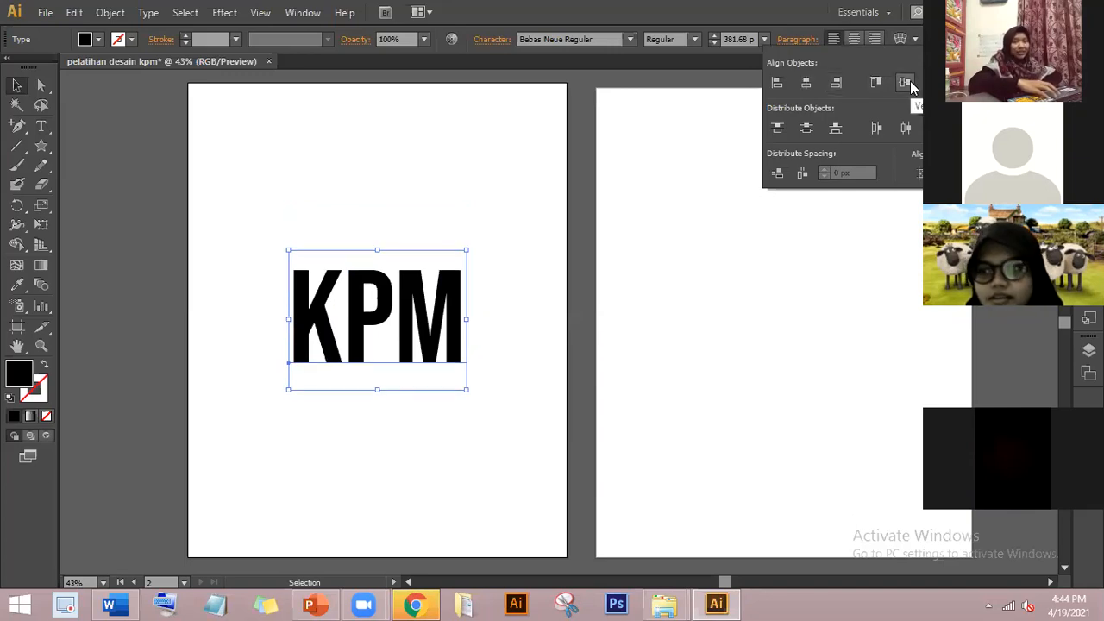
- Align the KPM text to the left and top edges of its artboard
{"action": "left_click", "coordinate": [777, 84]}
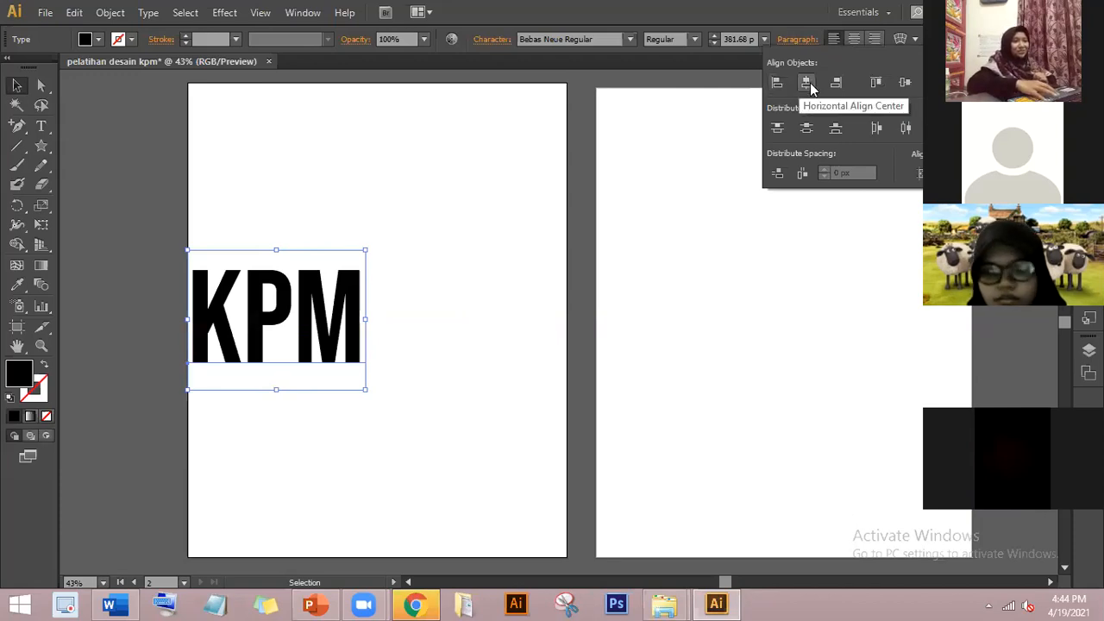
{"action": "left_click", "coordinate": [876, 83]}
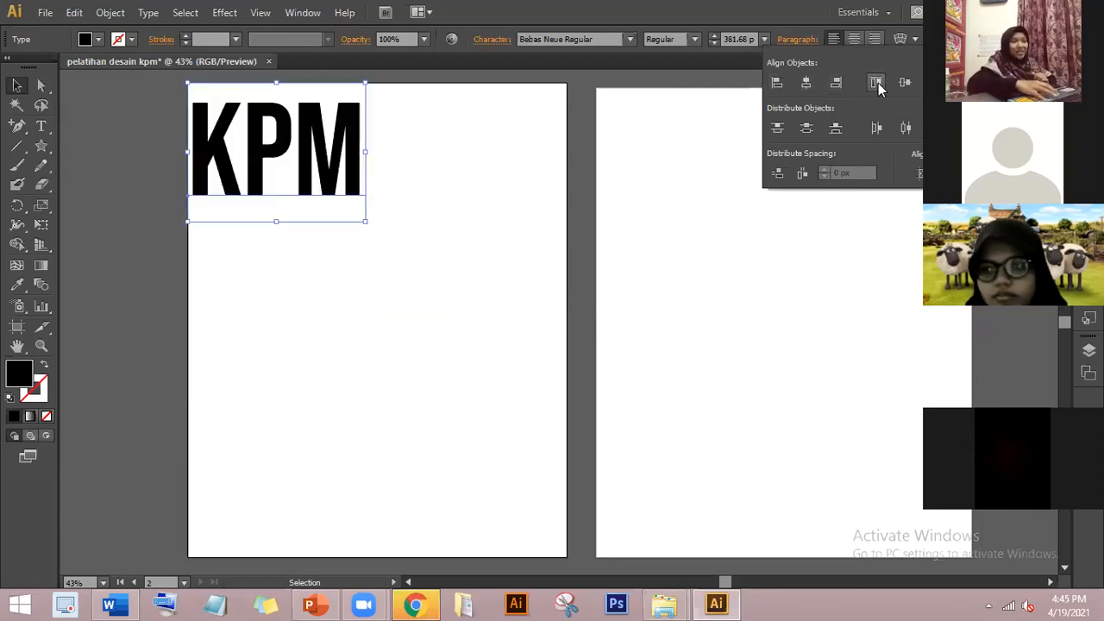
- Center the KPM text horizontally and vertically on its artboard again
{"action": "left_click", "coordinate": [805, 83]}
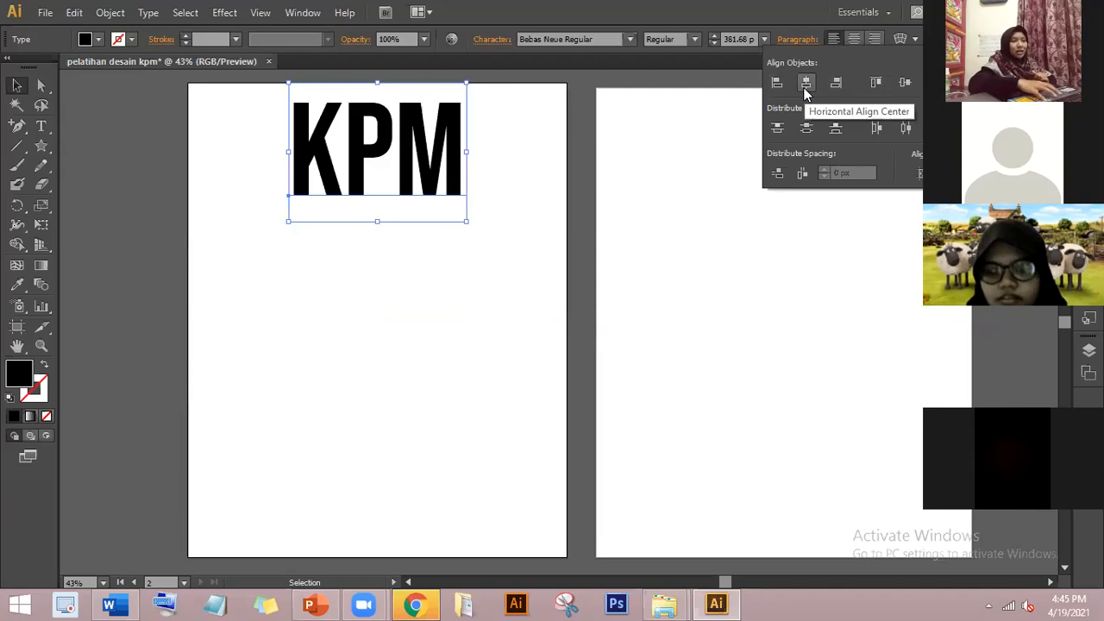
{"action": "left_click", "coordinate": [902, 90]}
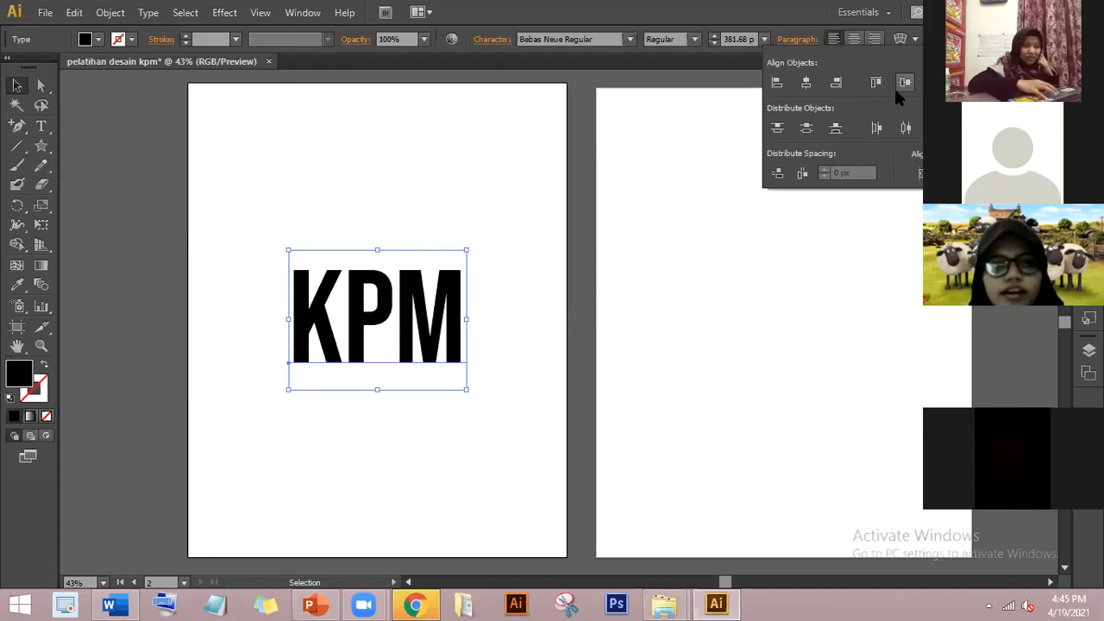
{"action": "left_click", "coordinate": [929, 549]}
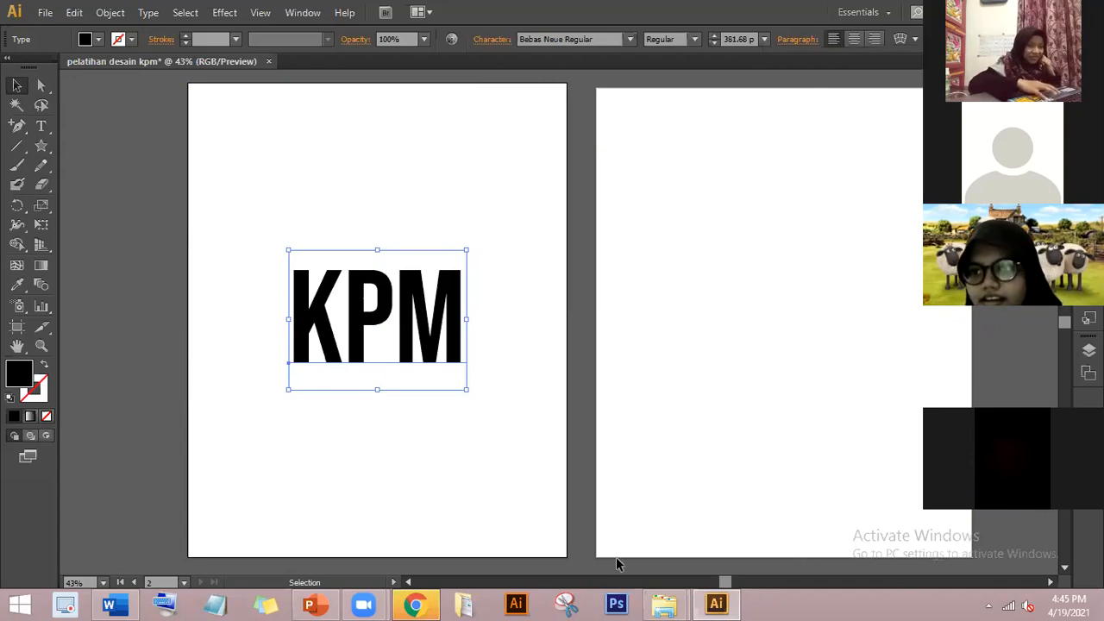
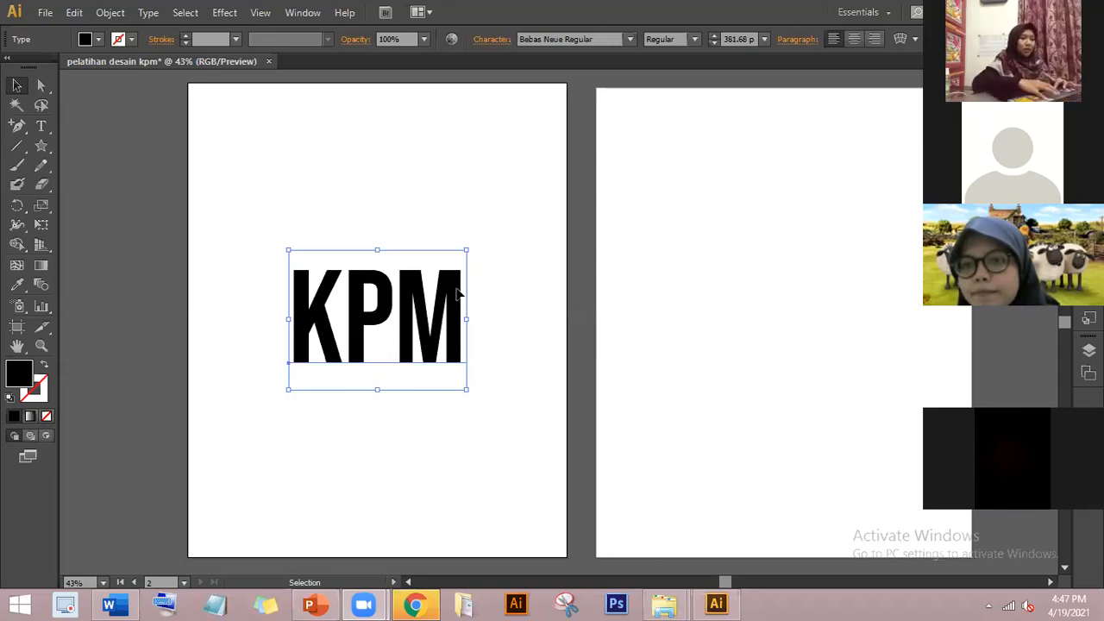
- Delete the KPM text and create a black rectangle 1080 px wide and 1350 px high
{"action": "left_click_drag", "start_coordinate": [447, 304], "coordinate": [434, 349]}
{"action": "key", "text": "Delete"}
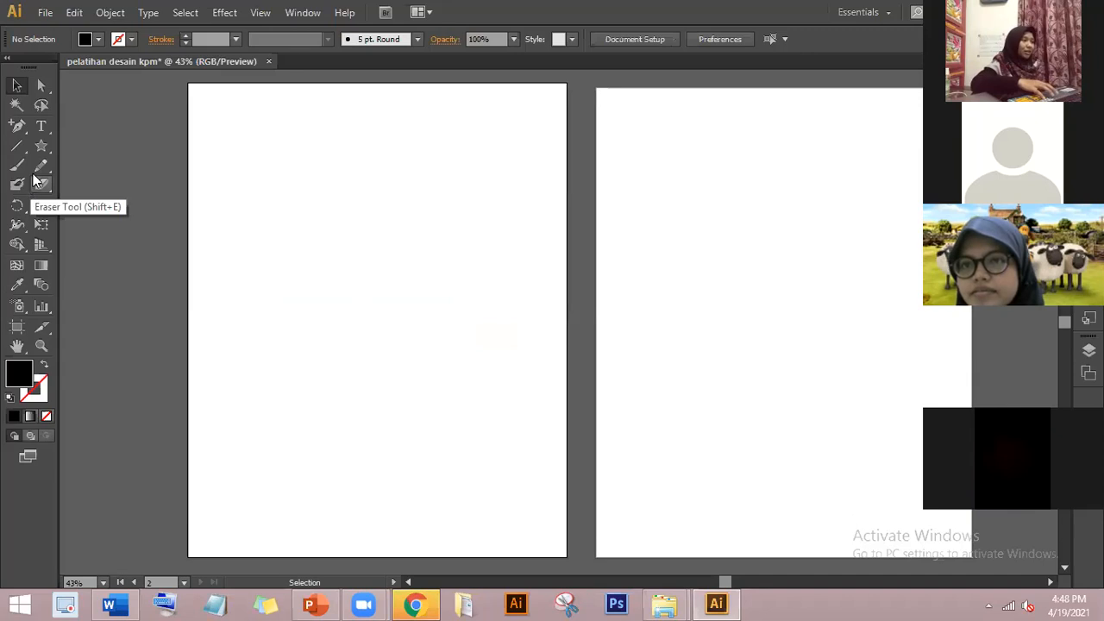
{"action": "left_click_drag", "start_coordinate": [40, 145], "coordinate": [78, 145]}
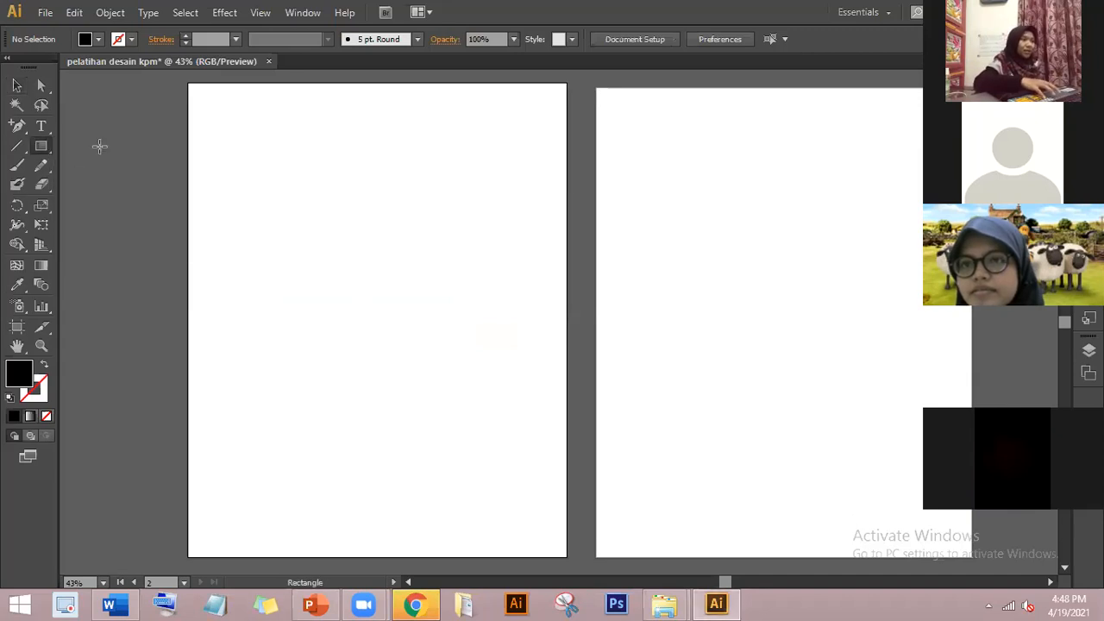
{"action": "left_click", "coordinate": [294, 191]}
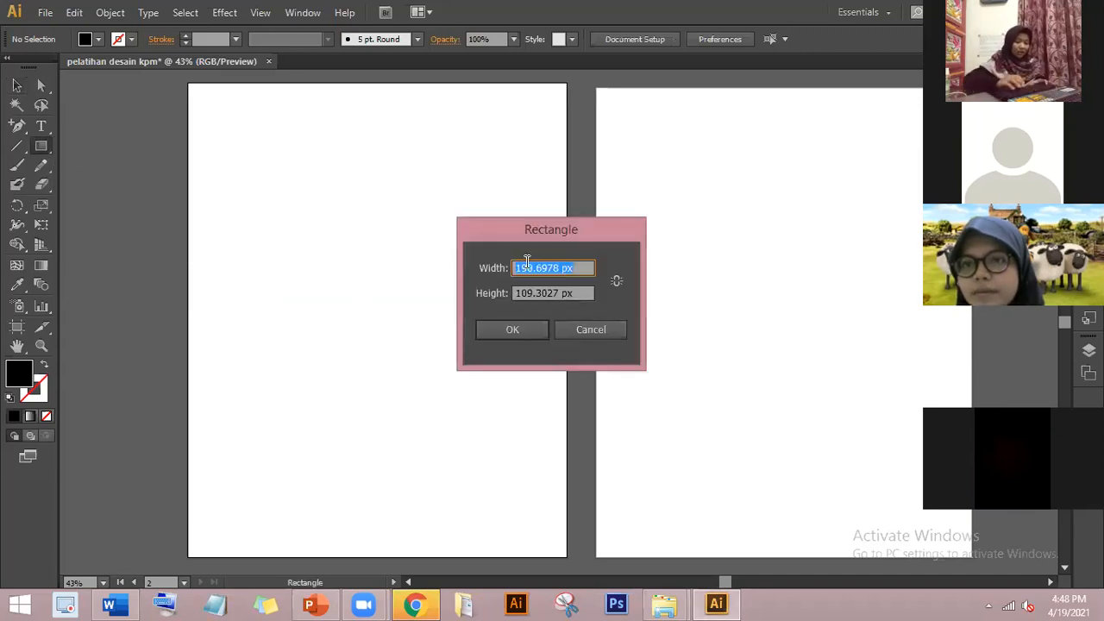
{"action": "type", "text": "1080"}
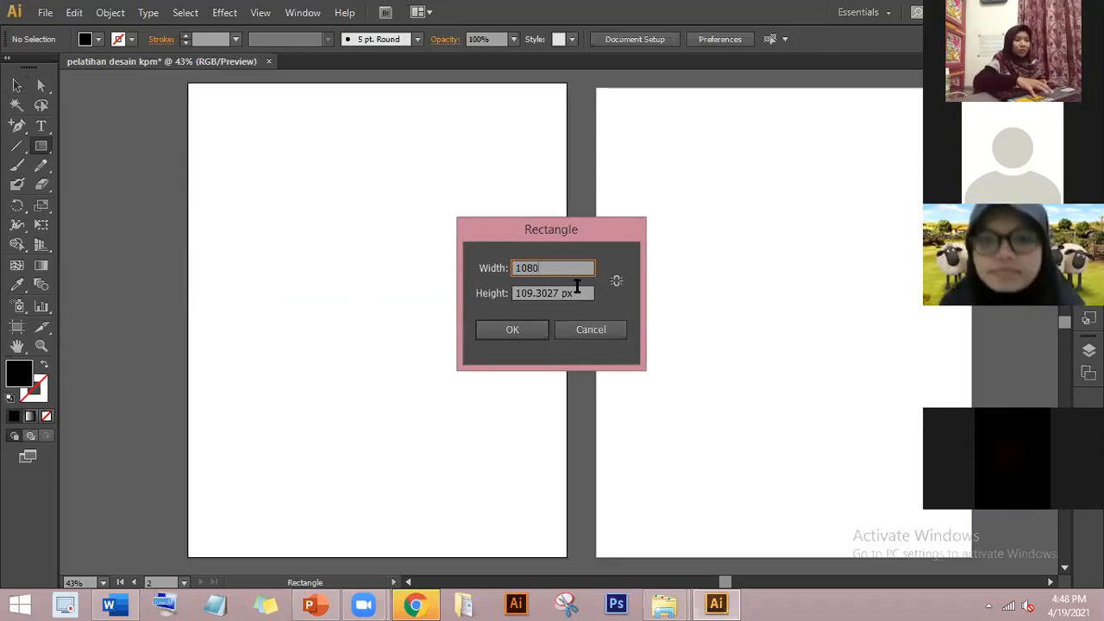
{"action": "key", "text": "Tab"}
{"action": "type", "text": "1350"}
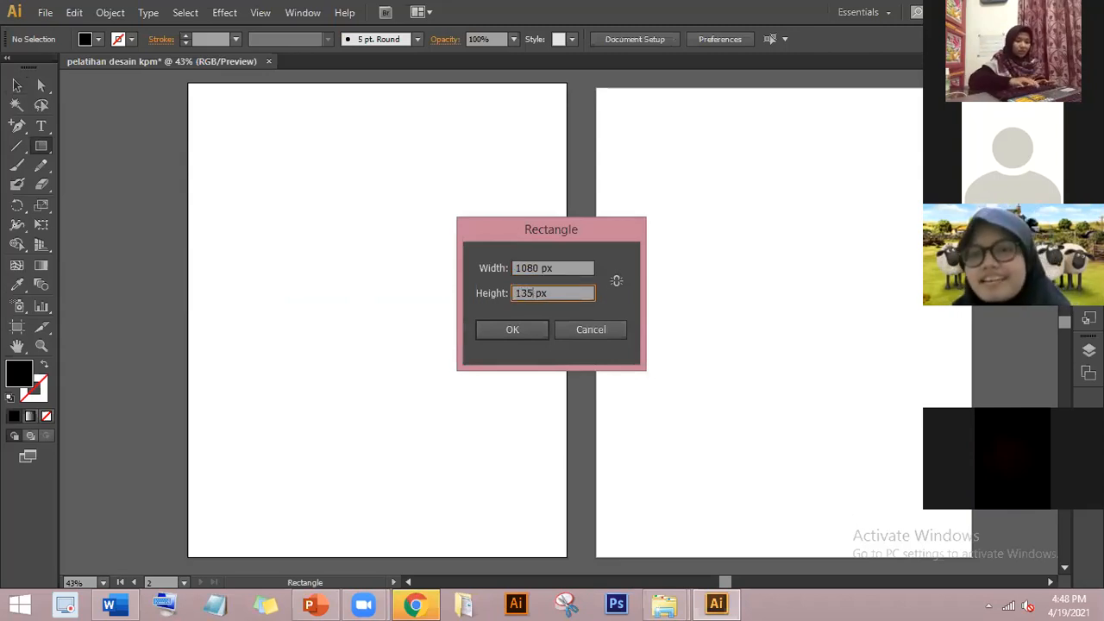
{"action": "key", "text": "Return"}
- Move the black rectangle so that it roughly covers the first visible artboard
{"action": "left_click", "coordinate": [16, 85]}
{"action": "left_click_drag", "start_coordinate": [521, 323], "coordinate": [412, 209]}
{"action": "mouse_move", "coordinate": [422, 208]}
{"action": "left_mouse_down"}
{"action": "mouse_move", "coordinate": [412, 199]}
{"action": "mouse_move", "coordinate": [423, 202]}
{"action": "left_mouse_up"}
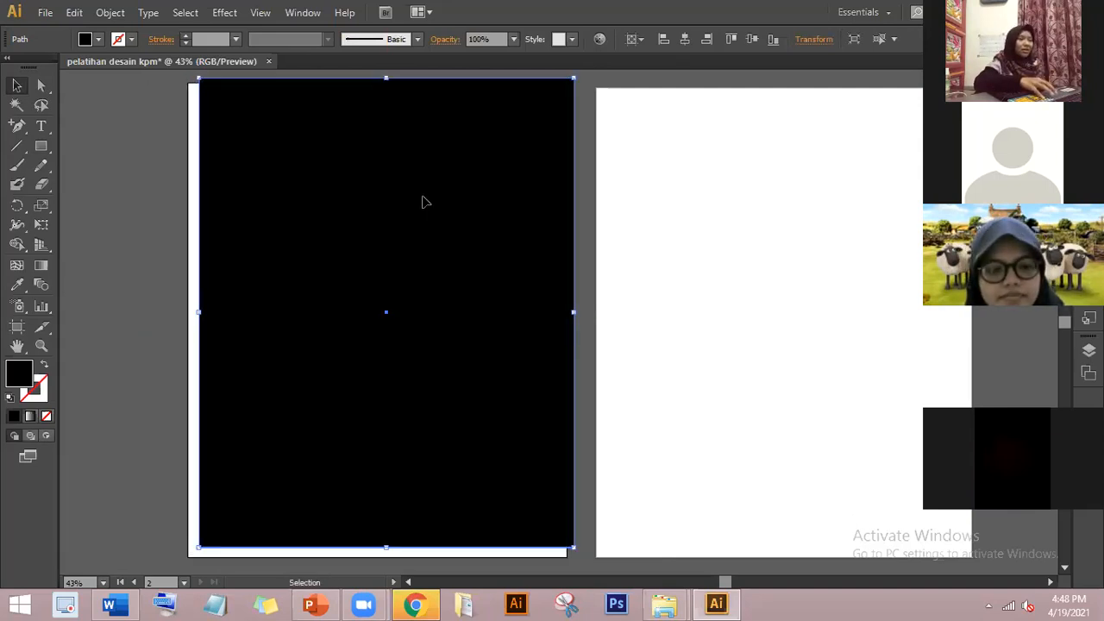
- Try a dusty pink fill on the rectangle and undo the color change
{"action": "left_click_drag", "start_coordinate": [41, 145], "coordinate": [96, 184]}
{"action": "double_click", "coordinate": [28, 376]}
{"action": "left_click", "coordinate": [380, 252]}
{"action": "key", "text": "Return"}
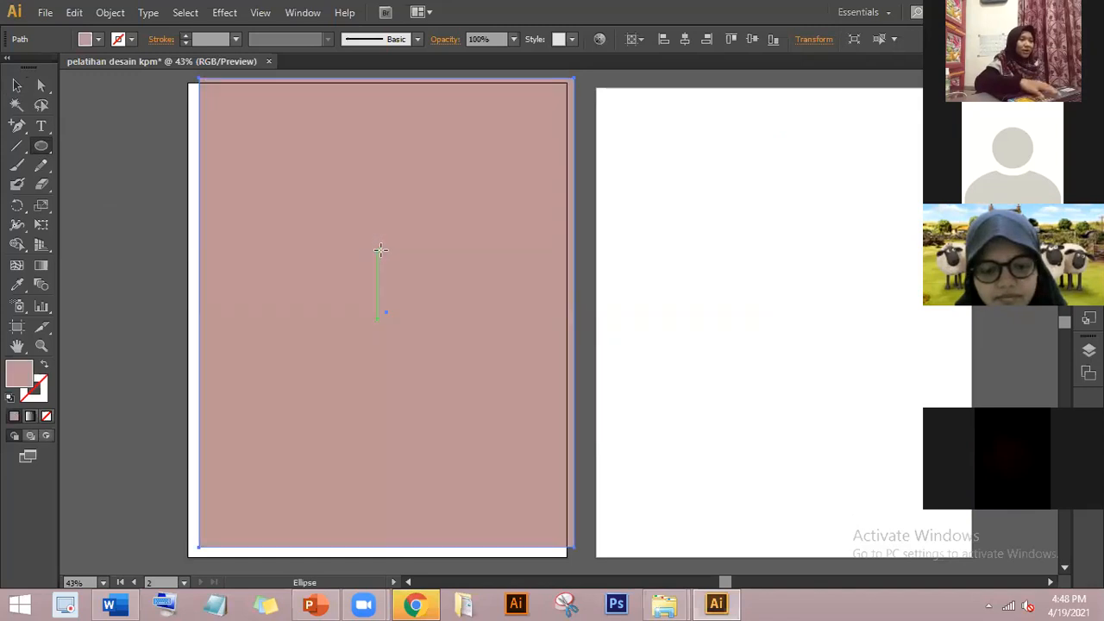
{"action": "key", "text": "ctrl+z"}
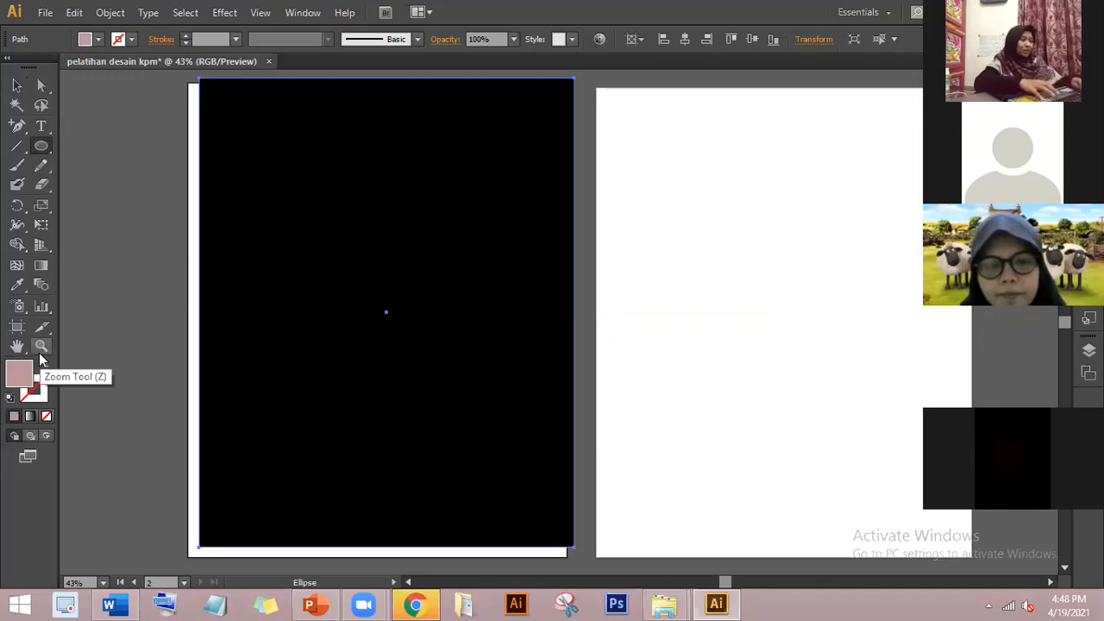
- Draw a small circle beside the black rectangle and fill it with the dusty pink color AF9797
{"action": "left_click", "coordinate": [41, 146]}
{"action": "left_click_drag", "start_coordinate": [130, 178], "coordinate": [182, 227]}
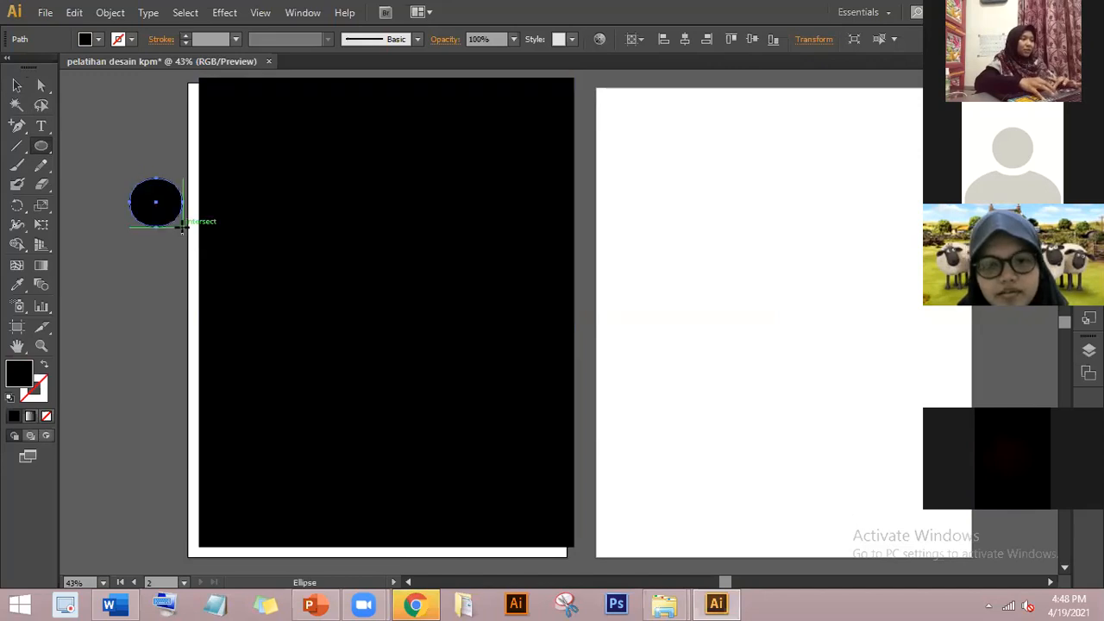
{"action": "double_click", "coordinate": [19, 372]}
{"action": "left_click", "coordinate": [366, 259]}
{"action": "key", "text": "Return"}
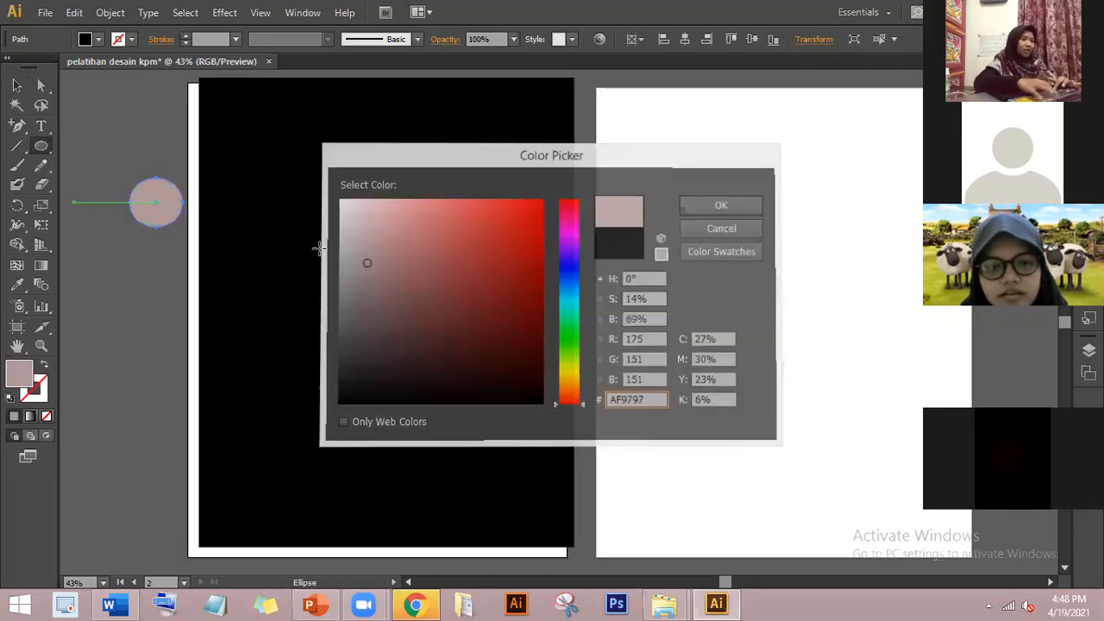
{"action": "left_click", "coordinate": [17, 86]}
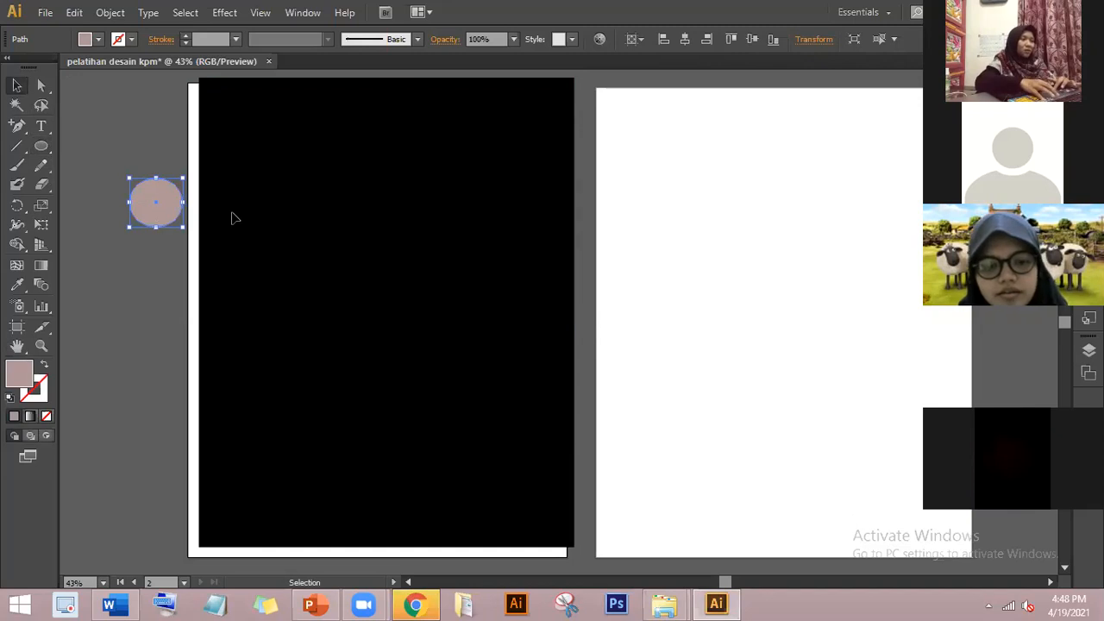
- Place the pink circle on the rectangle's left side, shift the rectangle beneath it and undo that shift
{"action": "left_click_drag", "start_coordinate": [150, 213], "coordinate": [234, 214]}
{"action": "left_click_drag", "start_coordinate": [236, 217], "coordinate": [185, 270]}
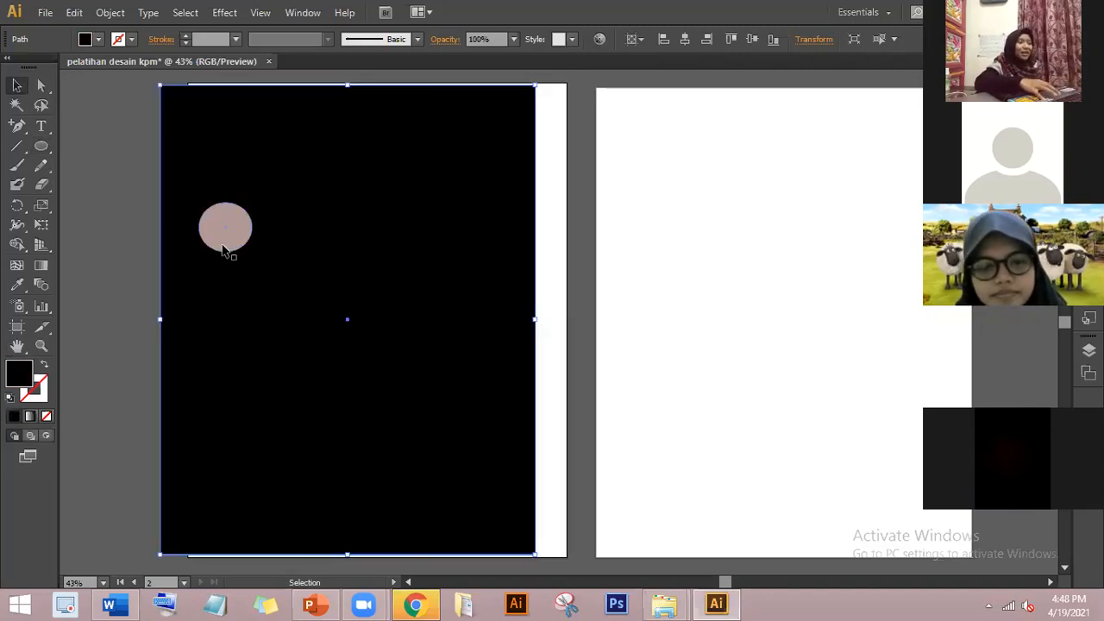
{"action": "key", "text": "ctrl+z"}
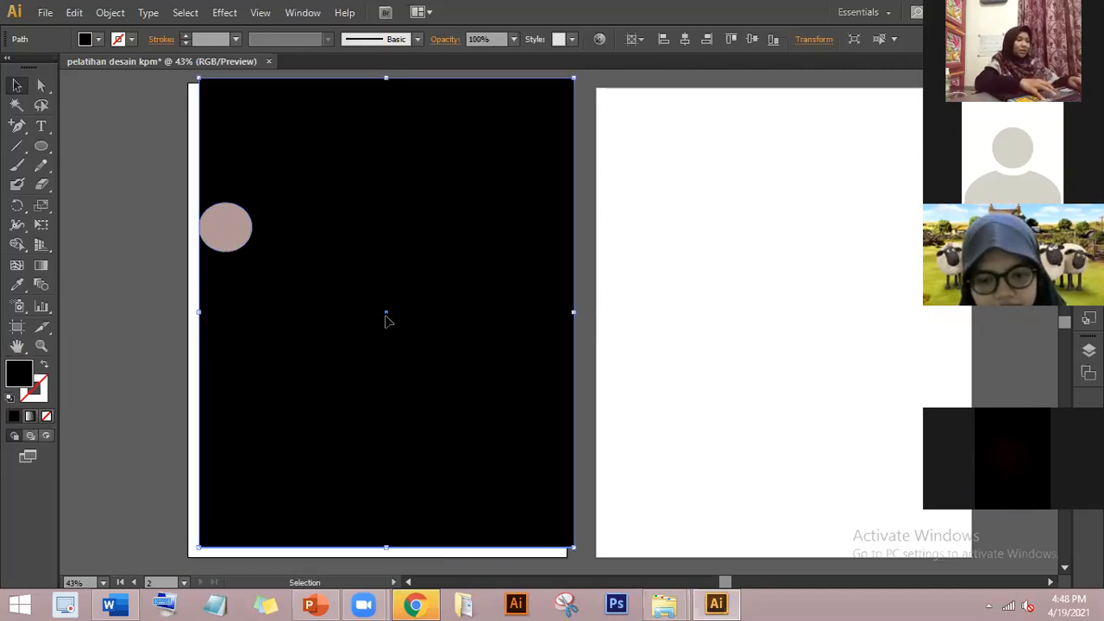
- Delete the pink circle and reposition the black rectangle to fit within the artboard's edges
{"action": "left_click", "coordinate": [236, 243]}
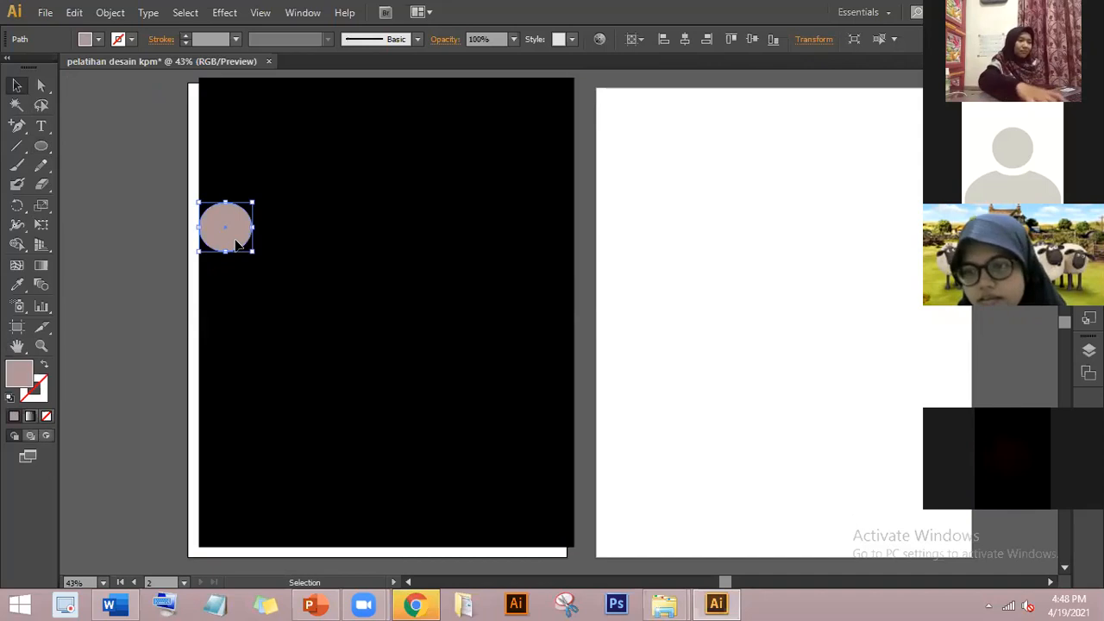
{"action": "key", "text": "Delete"}
{"action": "left_click_drag", "start_coordinate": [266, 248], "coordinate": [256, 252]}
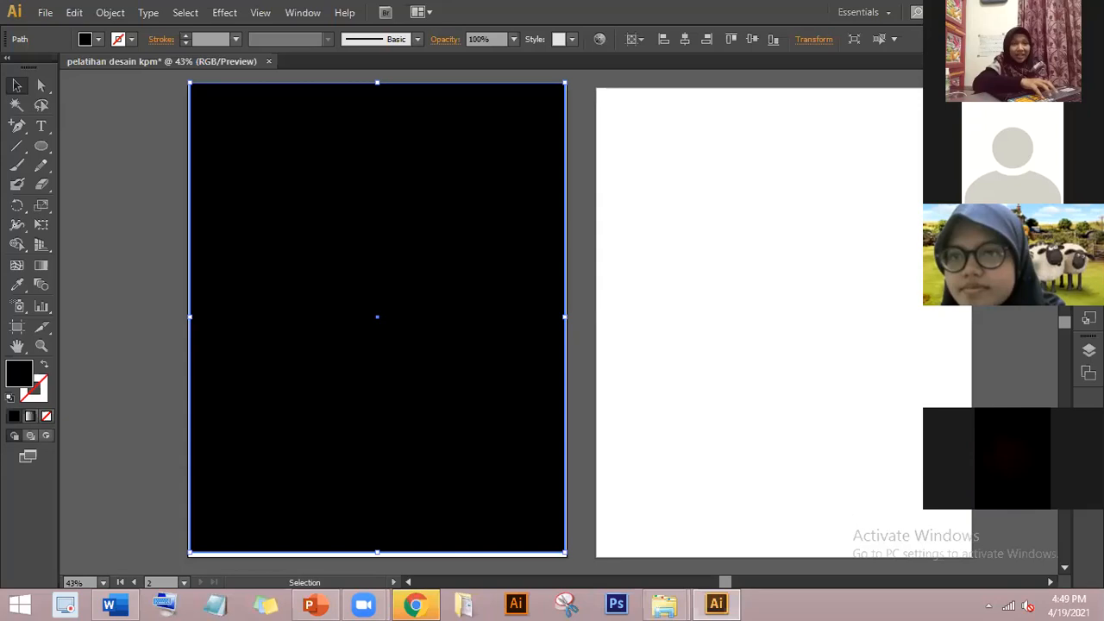
- Apply a linear gradient to the rectangle and recolor its white start stop to orange in RGB mode
{"action": "left_click", "coordinate": [1088, 242]}
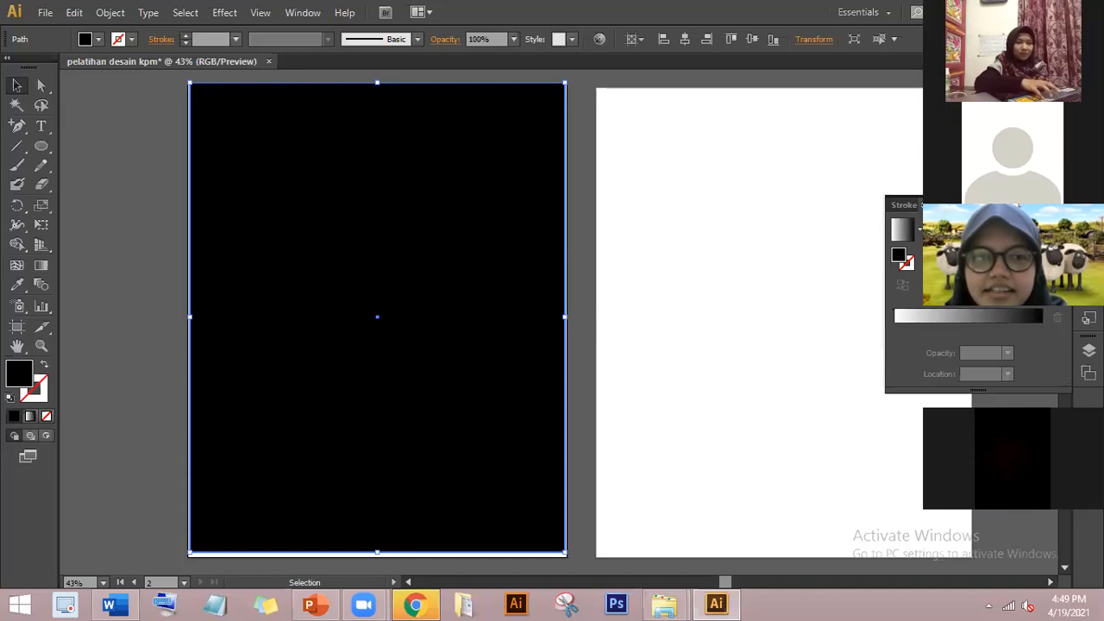
{"action": "left_click", "coordinate": [1038, 317]}
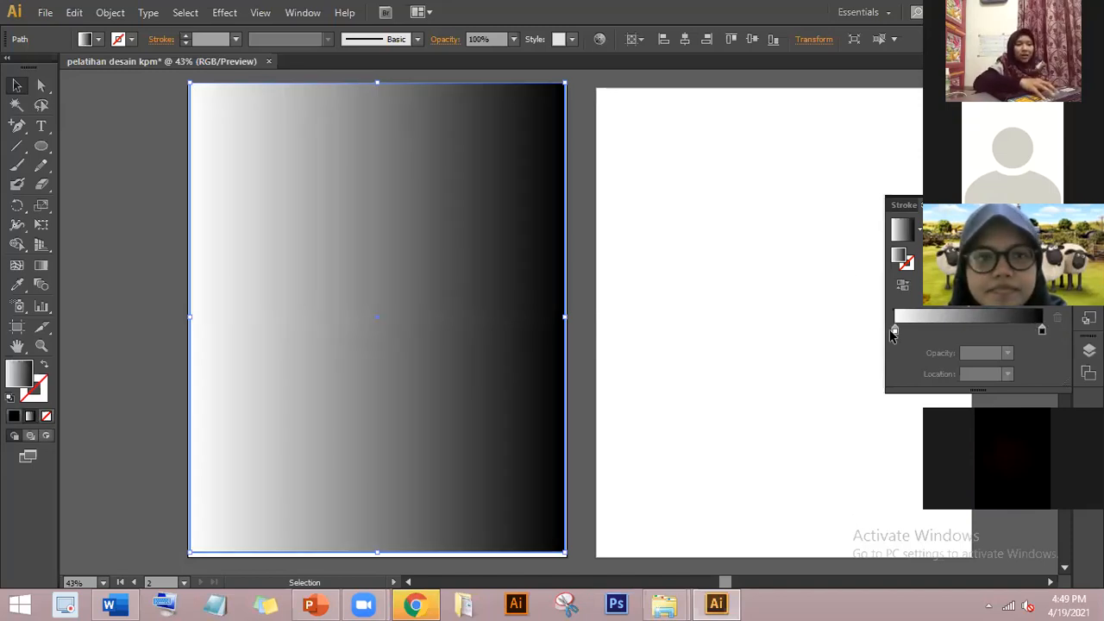
{"action": "left_click", "coordinate": [895, 333]}
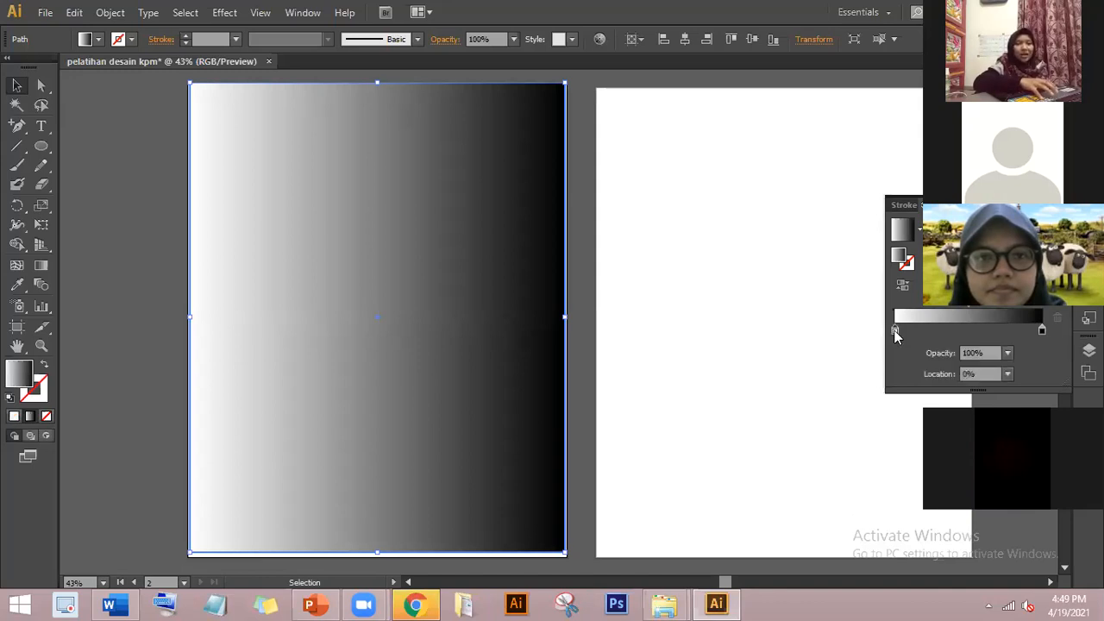
{"action": "double_click", "coordinate": [894, 332]}
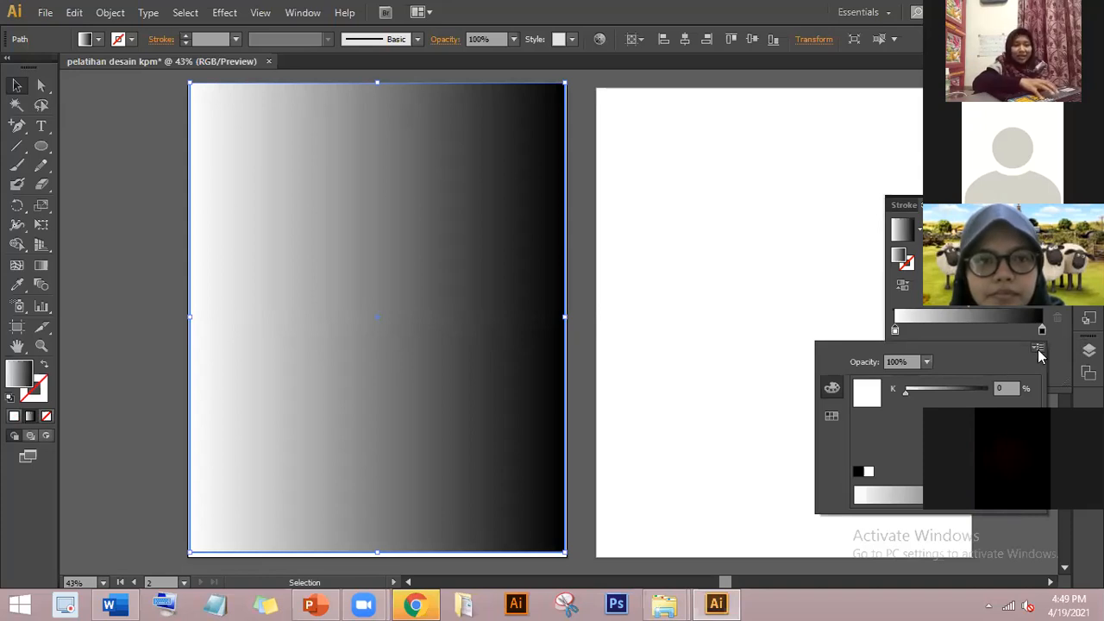
{"action": "left_click", "coordinate": [1038, 350]}
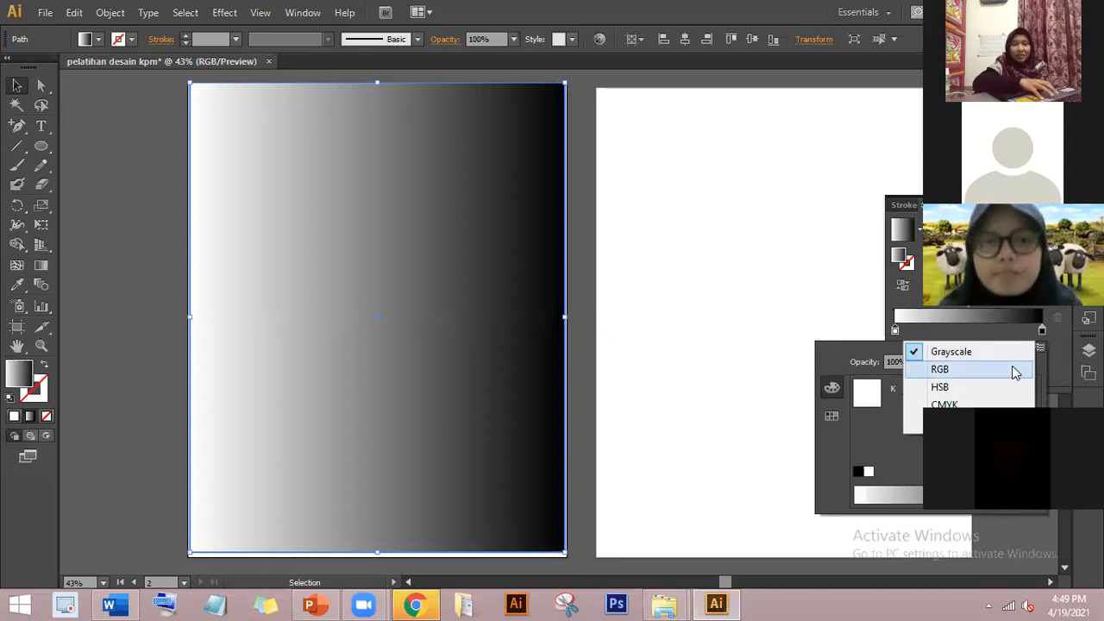
{"action": "left_click", "coordinate": [940, 370]}
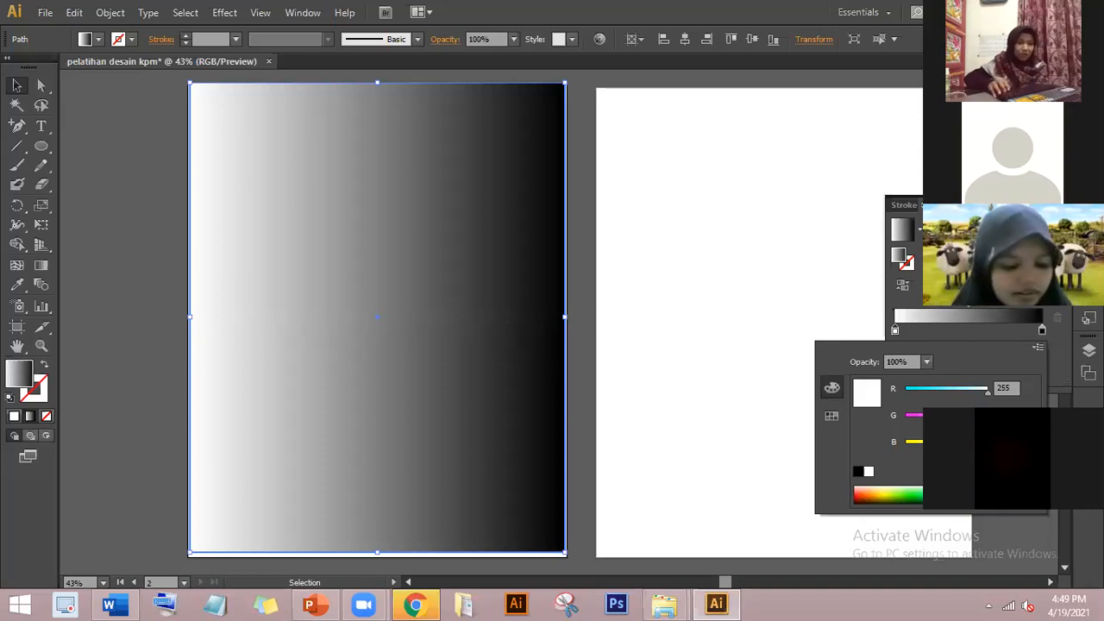
{"action": "key", "text": "Return"}
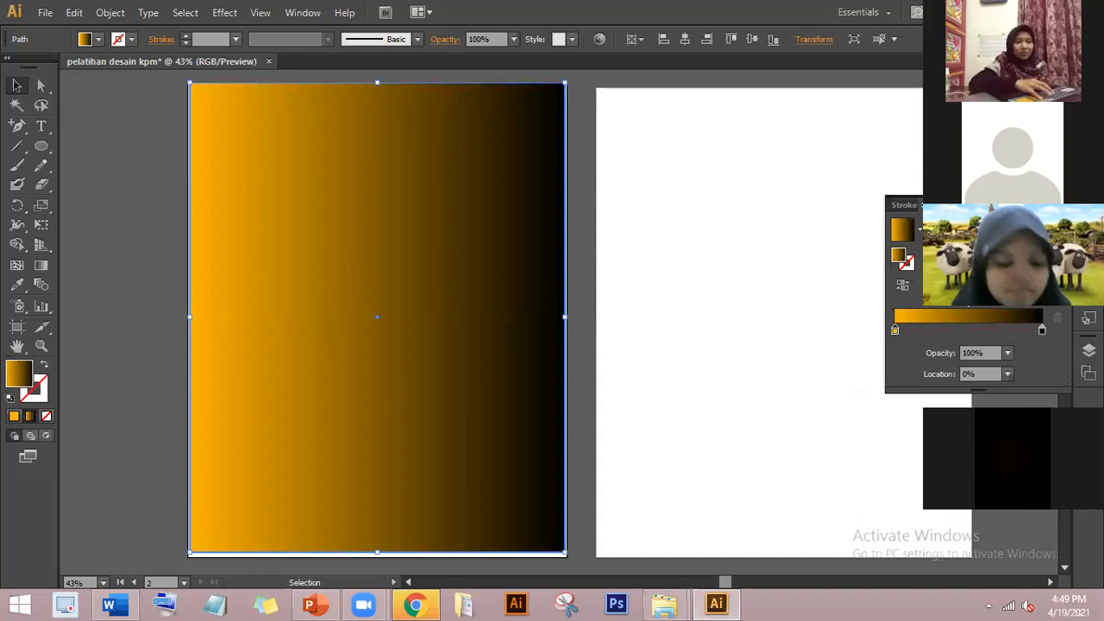
- Switch the gradient's black end stop to RGB mode and set its color to white
{"action": "double_click", "coordinate": [1041, 329]}
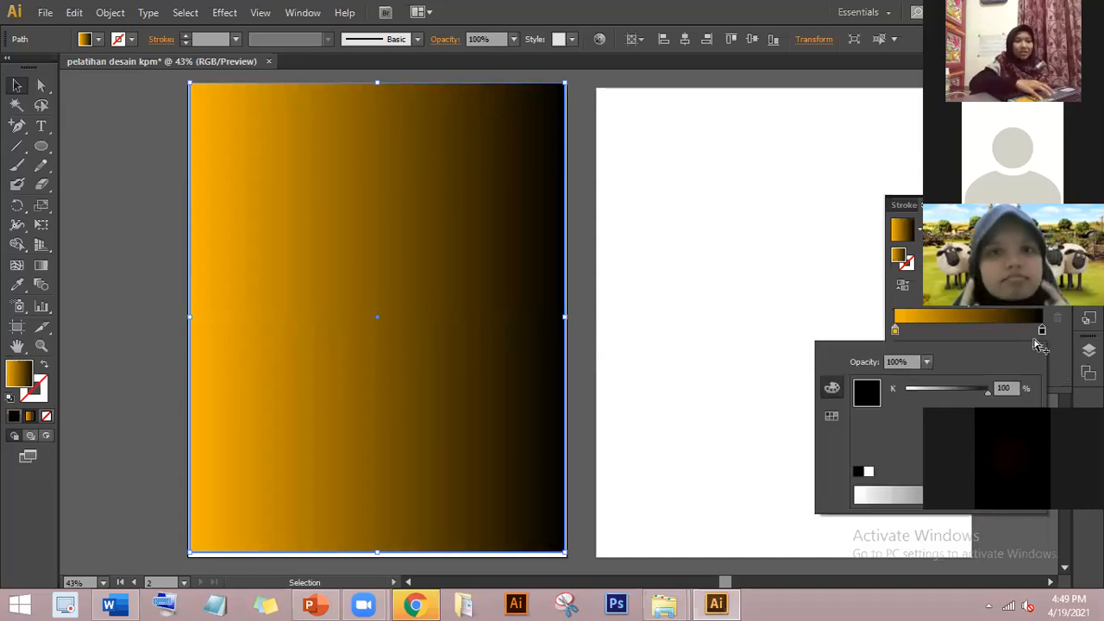
{"action": "left_click", "coordinate": [1039, 347]}
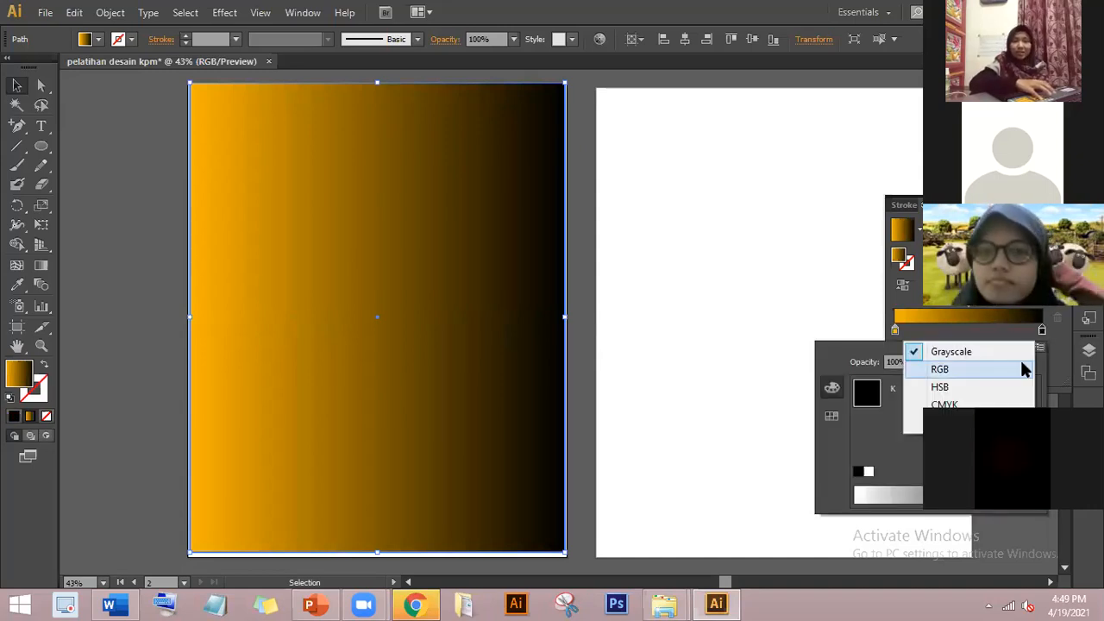
{"action": "left_click", "coordinate": [1020, 369]}
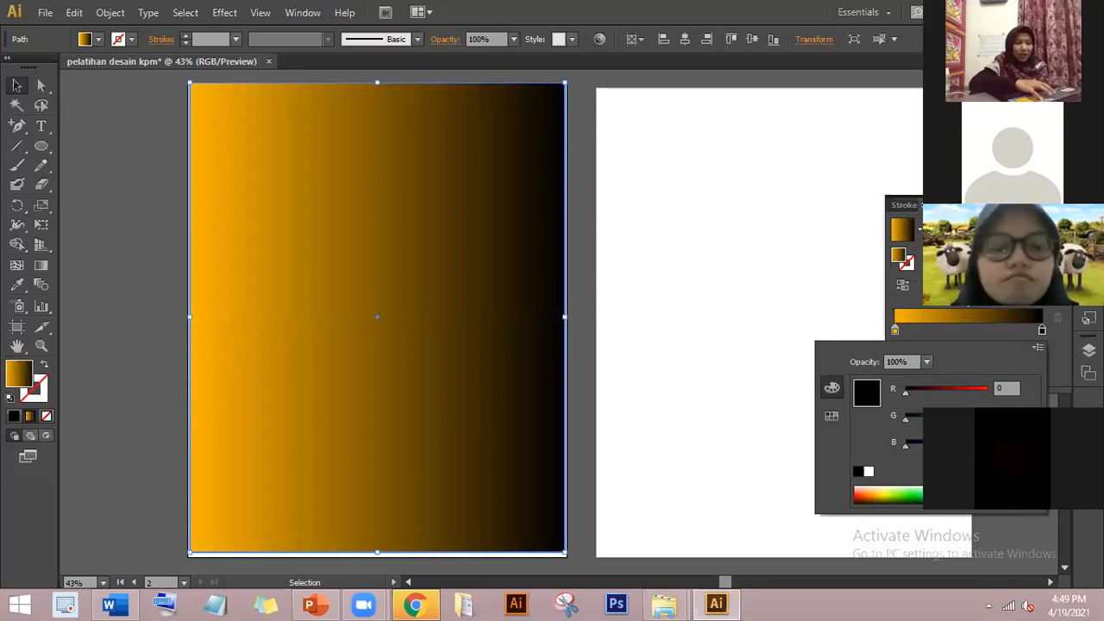
{"action": "left_click_drag", "start_coordinate": [939, 495], "coordinate": [888, 483]}
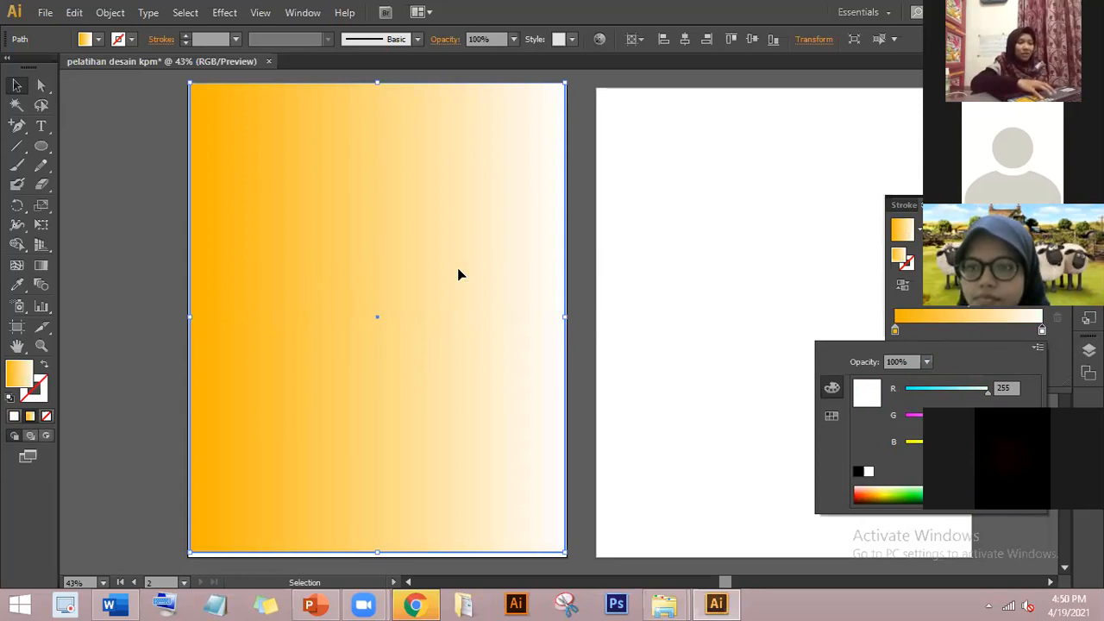
- Add three intermediate color stops to the gradient, including one at about 25% and one at about 51%
{"action": "left_click", "coordinate": [926, 334]}
{"action": "left_click", "coordinate": [931, 332]}
{"action": "left_click", "coordinate": [966, 333]}
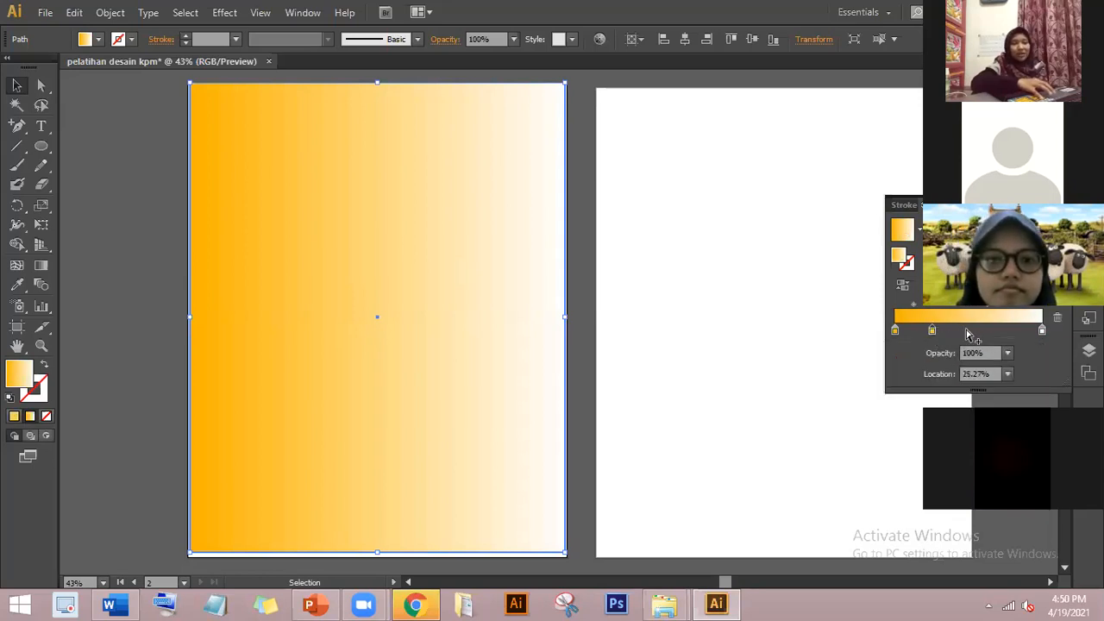
{"action": "left_click", "coordinate": [1002, 332]}
{"action": "left_click_drag", "start_coordinate": [1025, 327], "coordinate": [971, 335]}
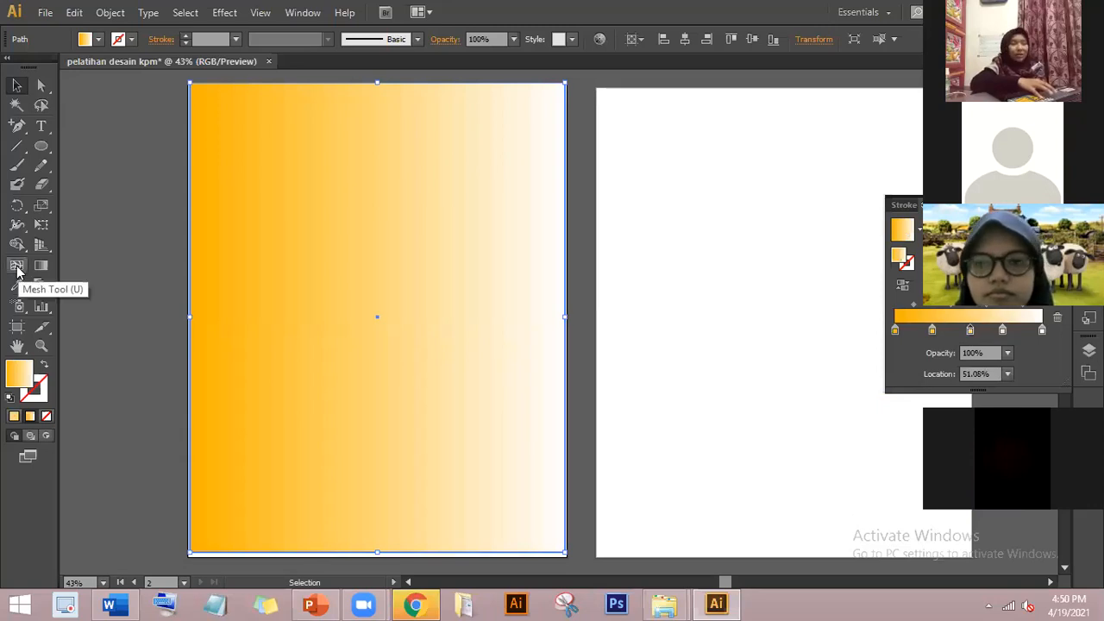
- Add a mesh point to the rectangle's upper-left area with the Mesh tool and move it to about X 463 px, Y 693 px
{"action": "left_click", "coordinate": [16, 267]}
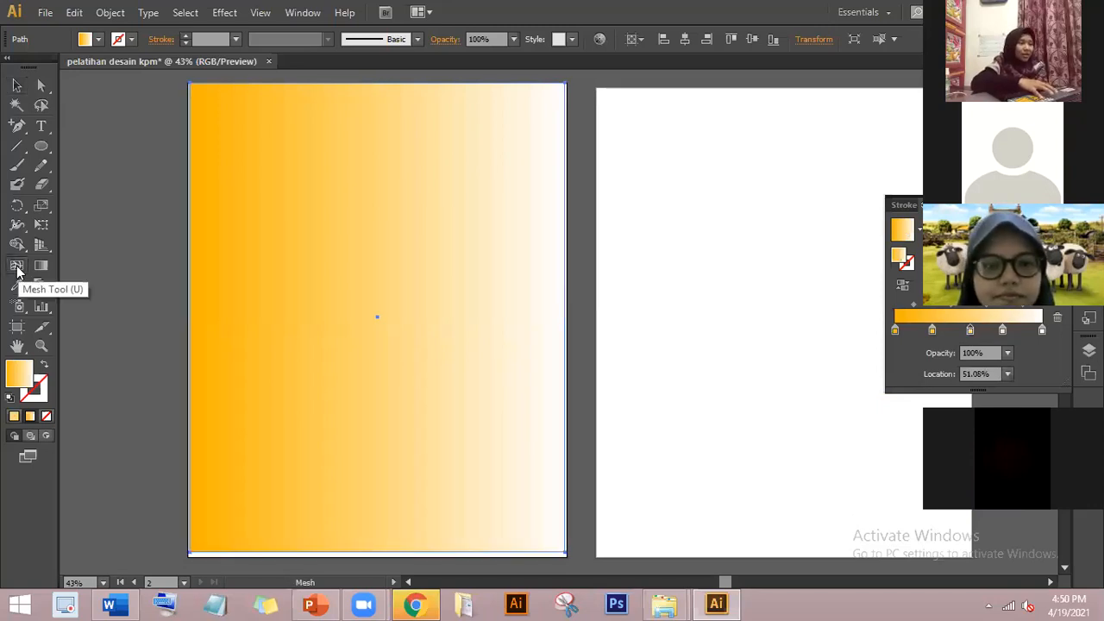
{"action": "left_click", "coordinate": [298, 257]}
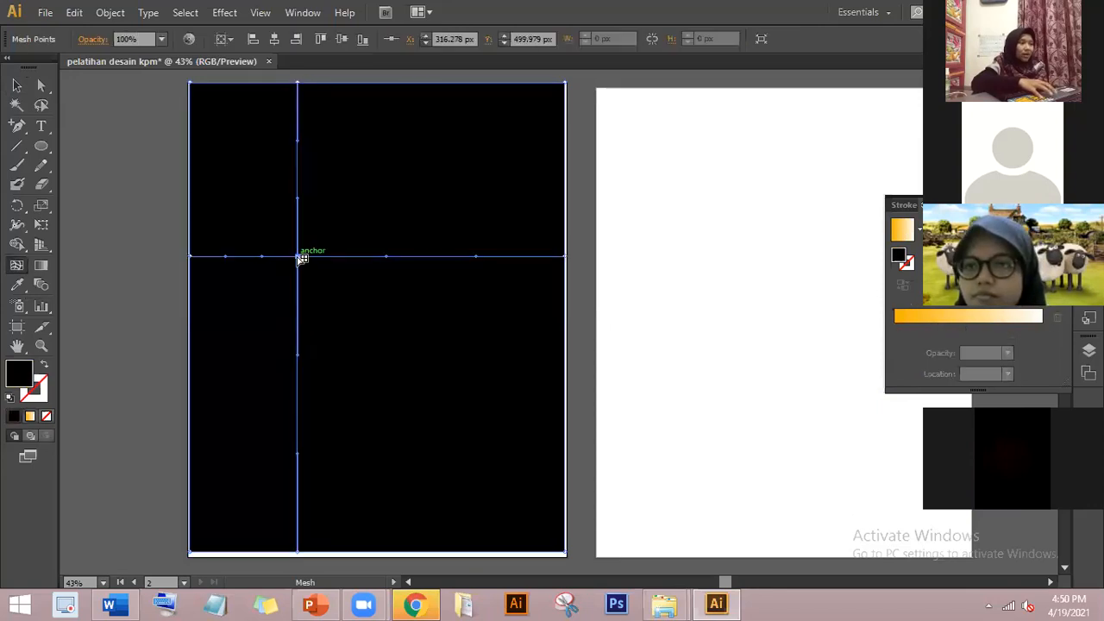
{"action": "left_click_drag", "start_coordinate": [298, 257], "coordinate": [348, 323]}
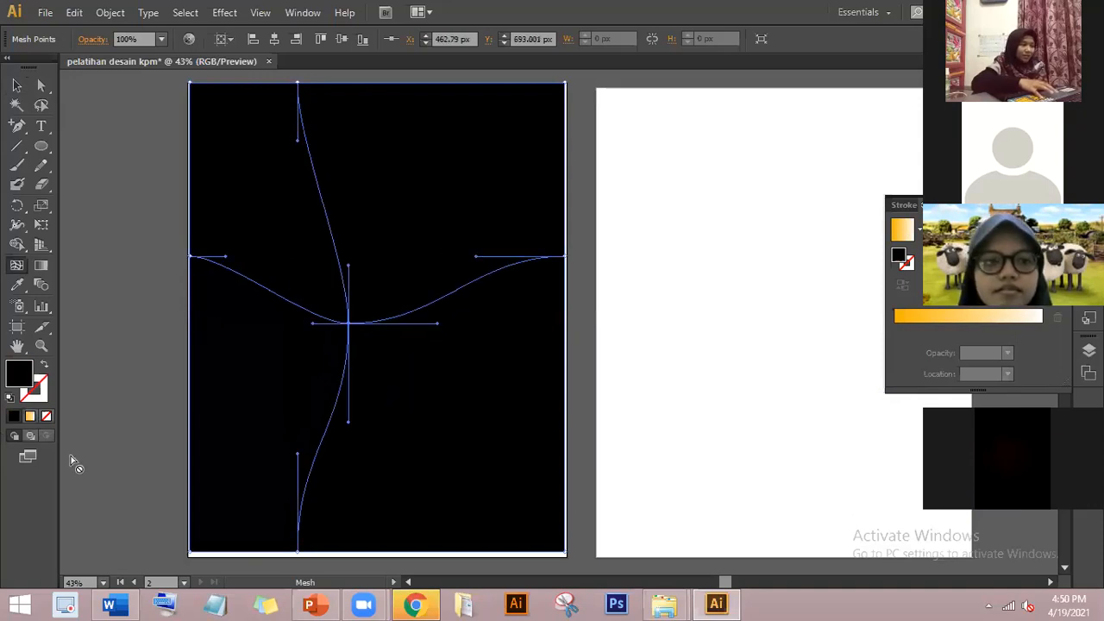
{"action": "left_click", "coordinate": [16, 285]}
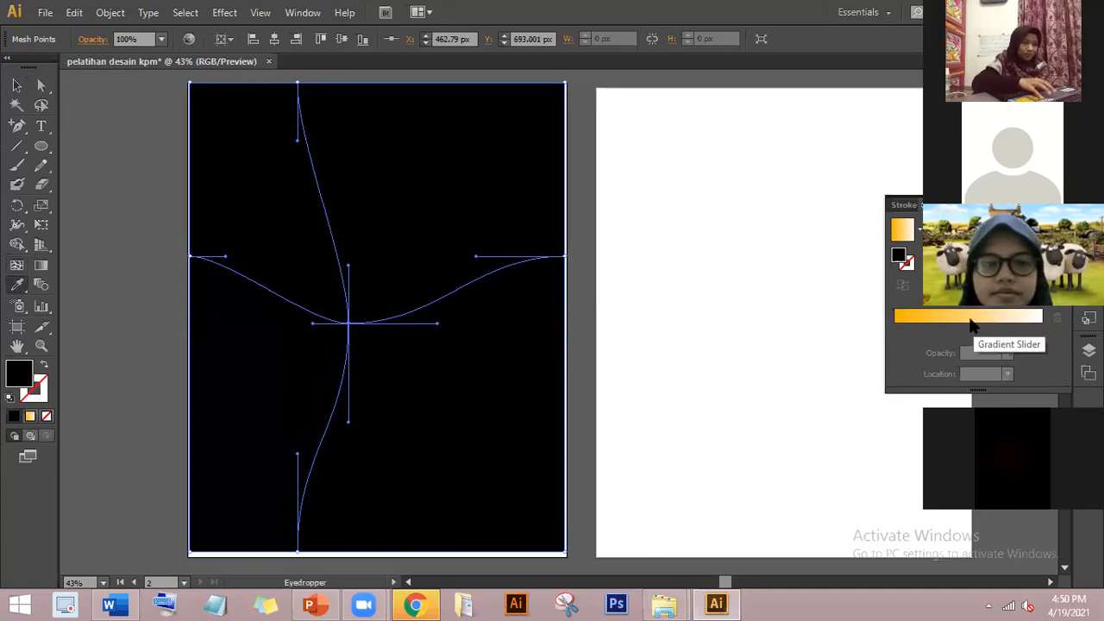
{"action": "key", "text": "v"}
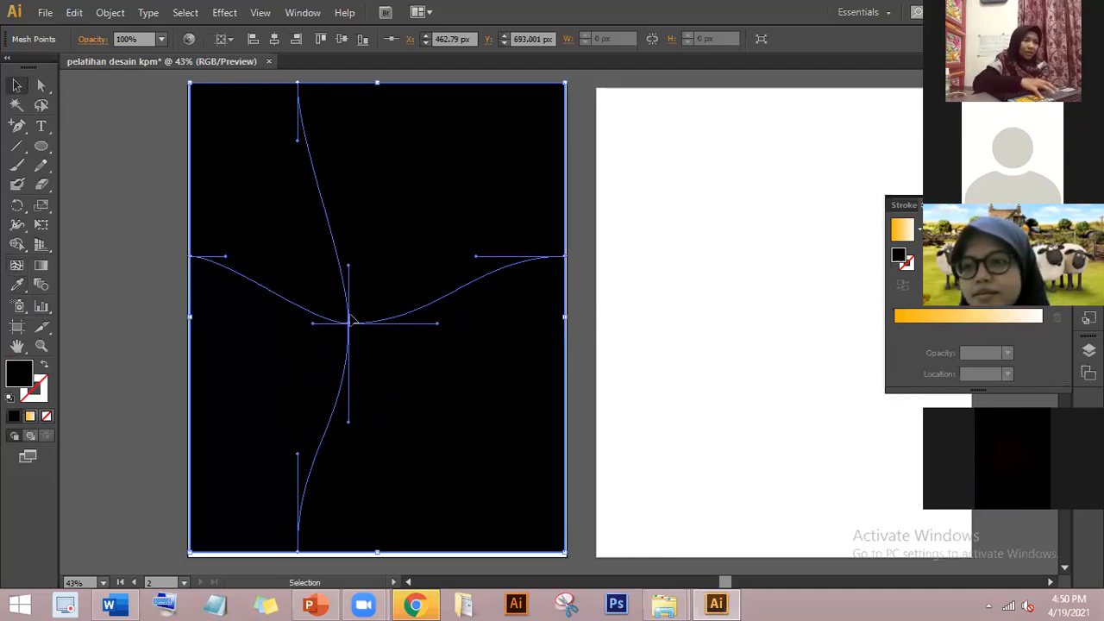
{"action": "mouse_move", "coordinate": [351, 322]}
{"action": "left_mouse_down"}
{"action": "mouse_move", "coordinate": [318, 258]}
{"action": "mouse_move", "coordinate": [353, 312]}
{"action": "left_mouse_up"}
{"action": "key", "text": "a"}
{"action": "left_click", "coordinate": [351, 310]}
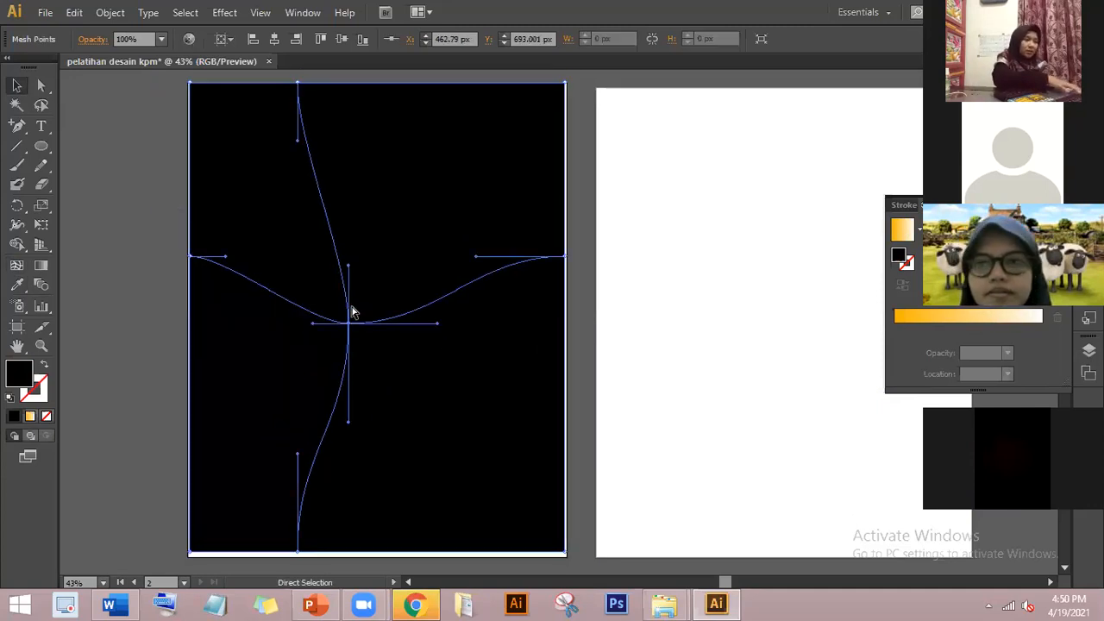
- Undo the mesh edits on the rectangle back to its linear orange-to-white gradient fill
{"action": "key", "text": "ctrl+z"}
{"action": "key", "text": "ctrl+z"}
{"action": "key", "text": "ctrl+z"}
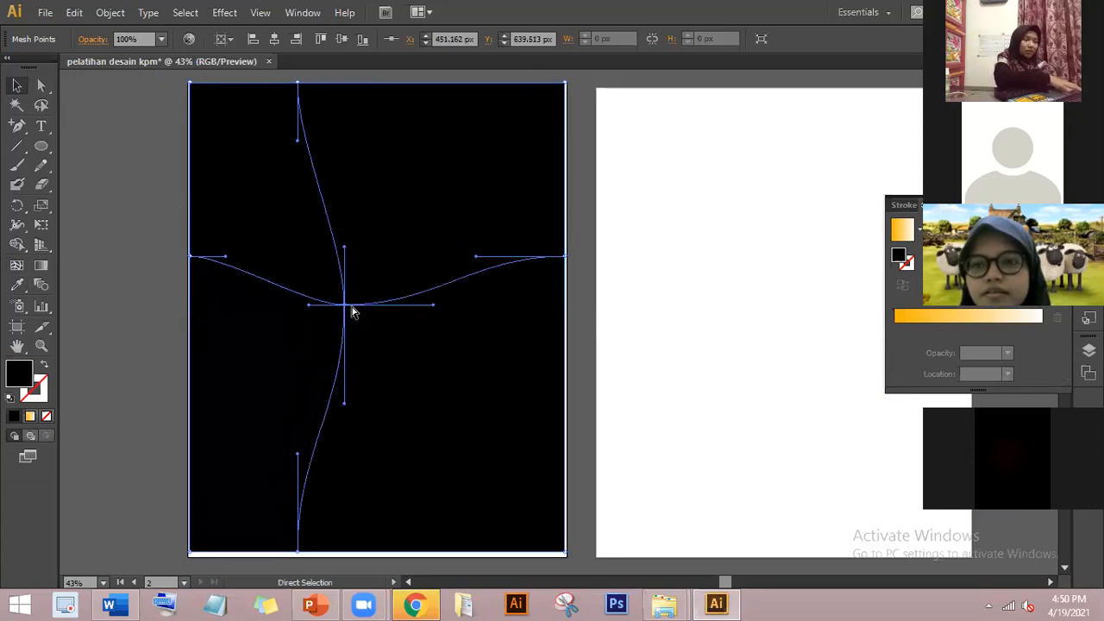
{"action": "key", "text": "v"}
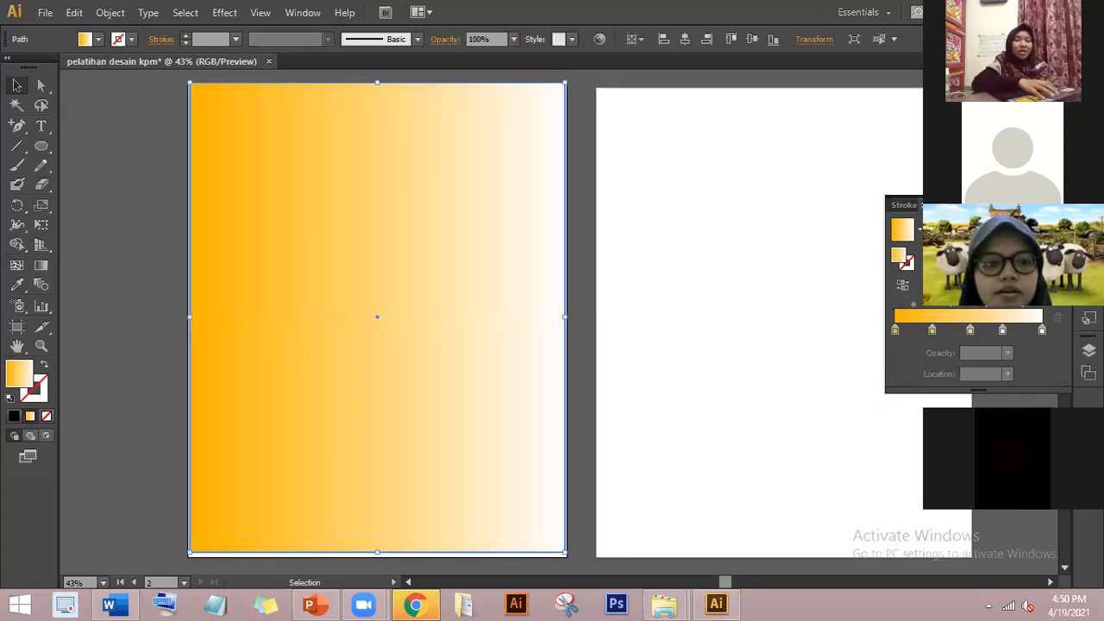
- Try a radial gradient type on the rectangle and undo it
{"action": "left_click", "coordinate": [978, 250]}
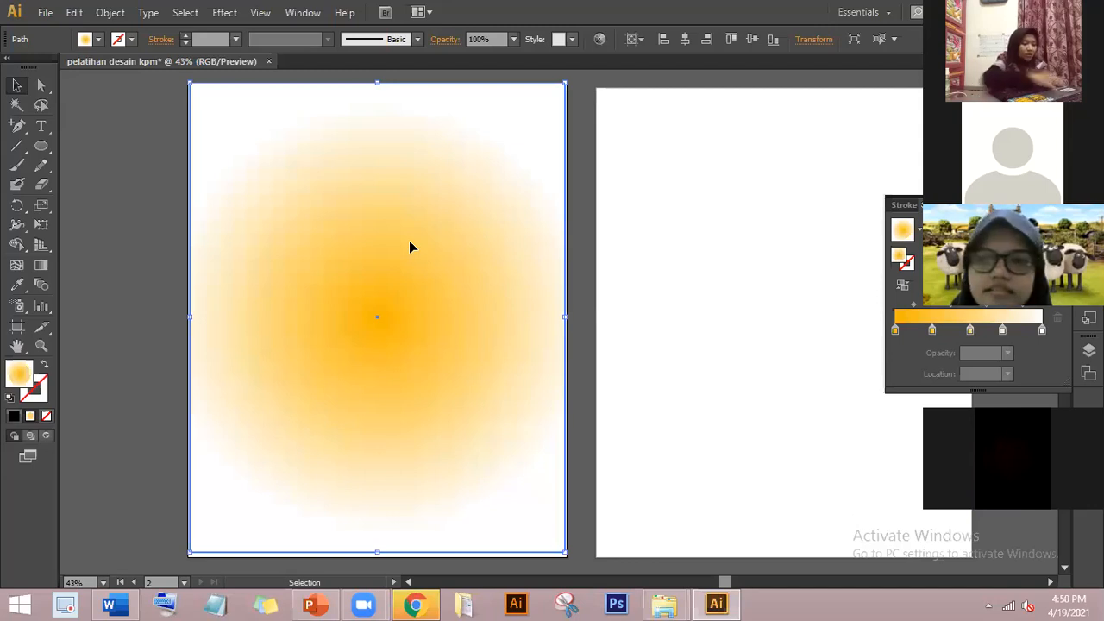
{"action": "key", "text": "ctrl+z"}
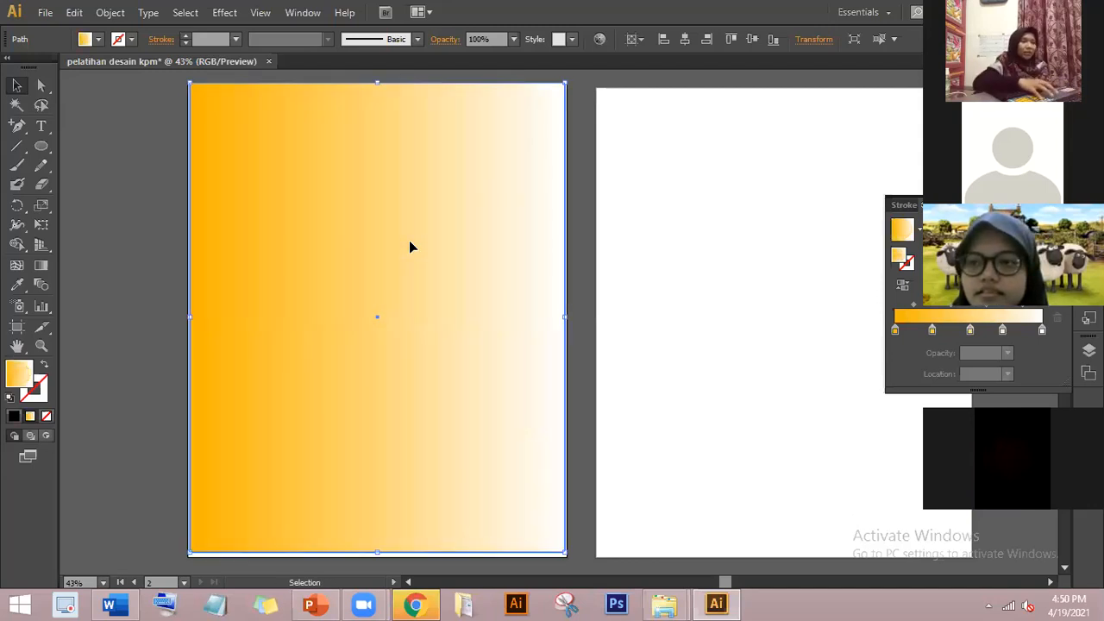
{"action": "right_click", "coordinate": [331, 247]}
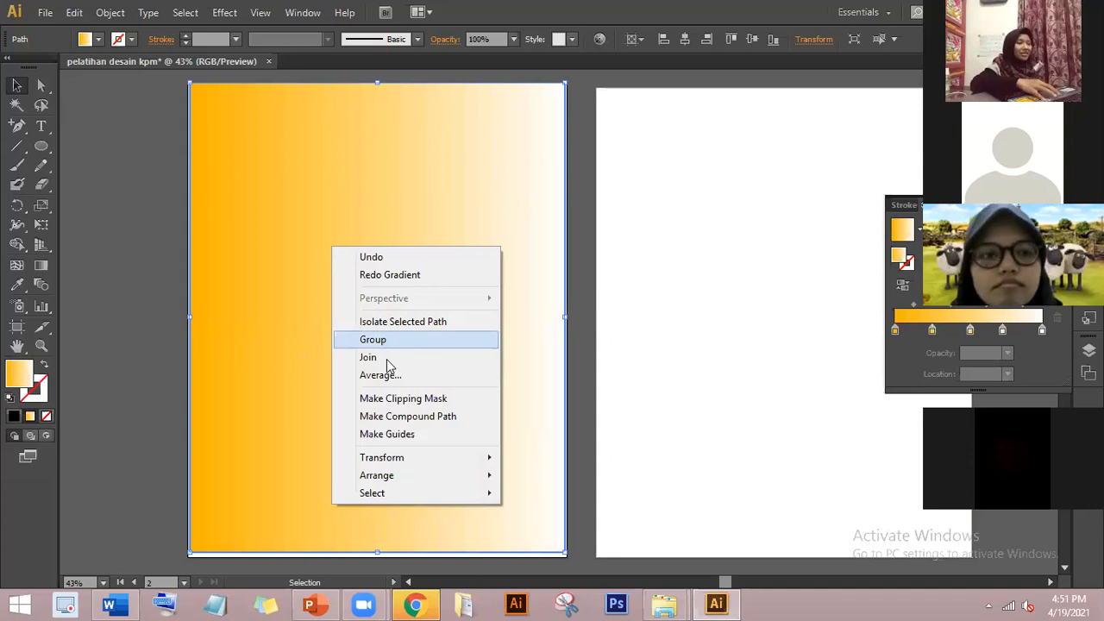
{"action": "mouse_move", "coordinate": [400, 464]}
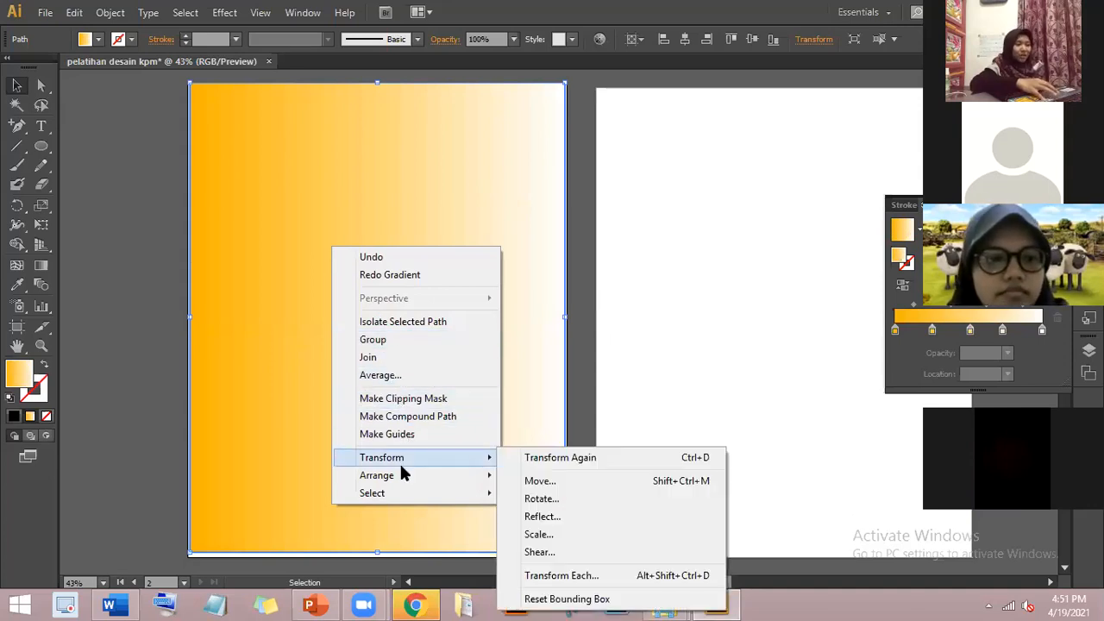
{"action": "left_click", "coordinate": [551, 499]}
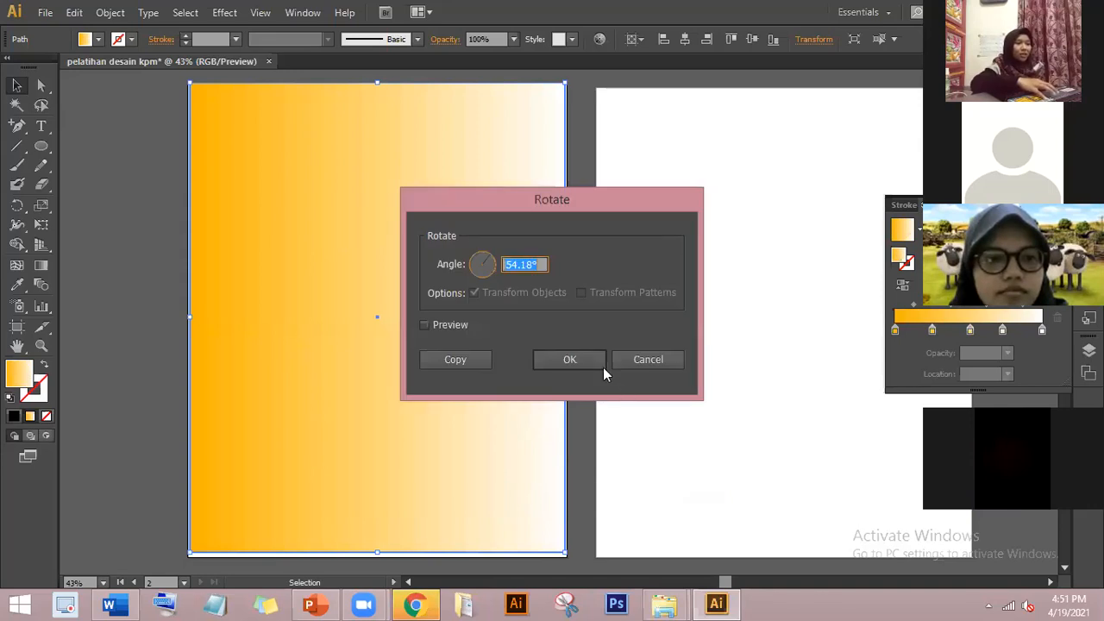
{"action": "left_click", "coordinate": [636, 361]}
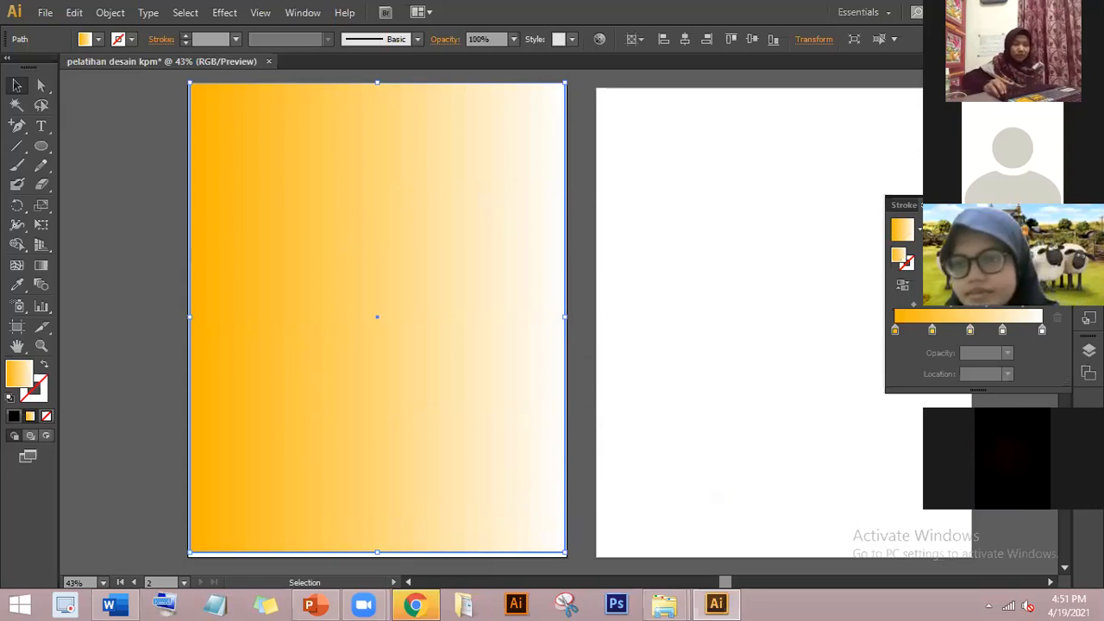
- Turn the gradient vertical with white above and orange below, and reposition and resize the rectangle to cover its artboard
{"action": "key", "text": "Return"}
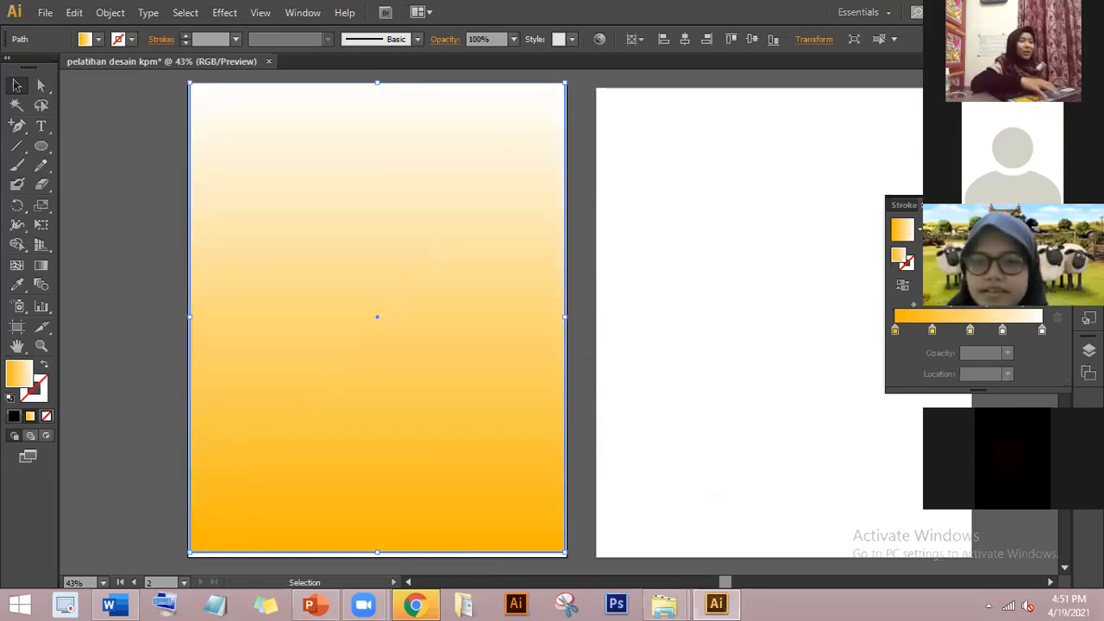
{"action": "left_click_drag", "start_coordinate": [542, 293], "coordinate": [543, 300]}
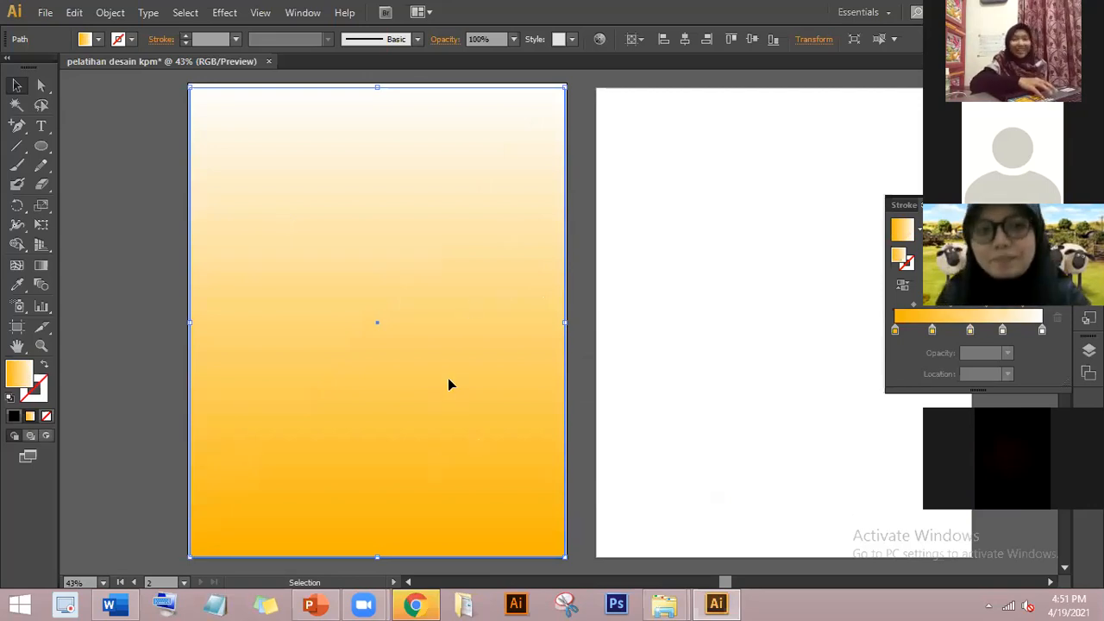
{"action": "left_click_drag", "start_coordinate": [454, 372], "coordinate": [458, 360]}
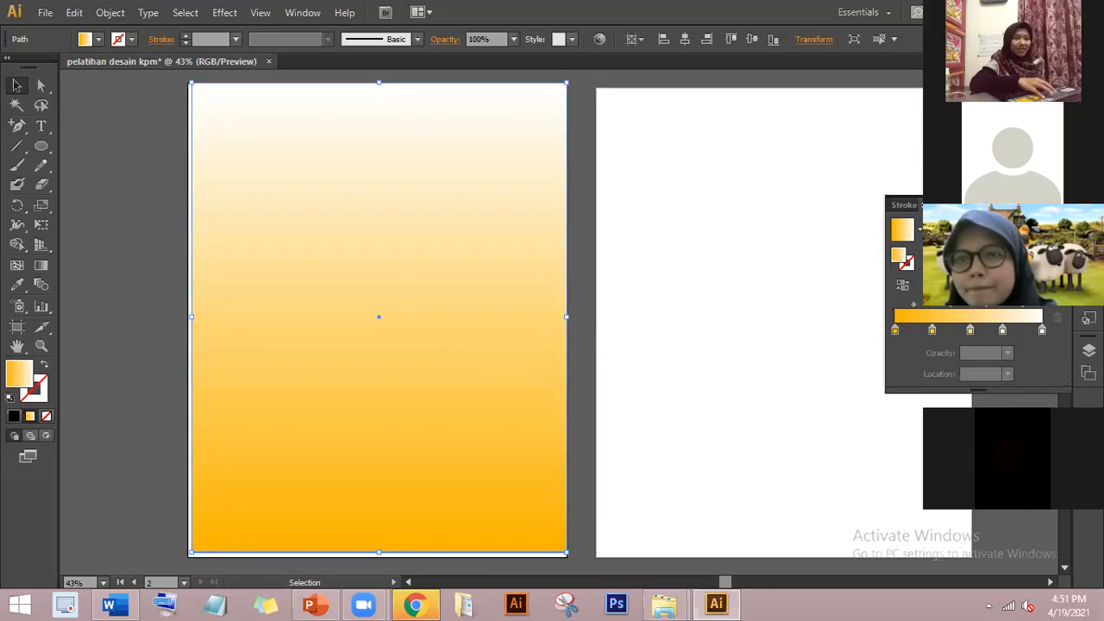
{"action": "left_click", "coordinate": [1050, 205]}
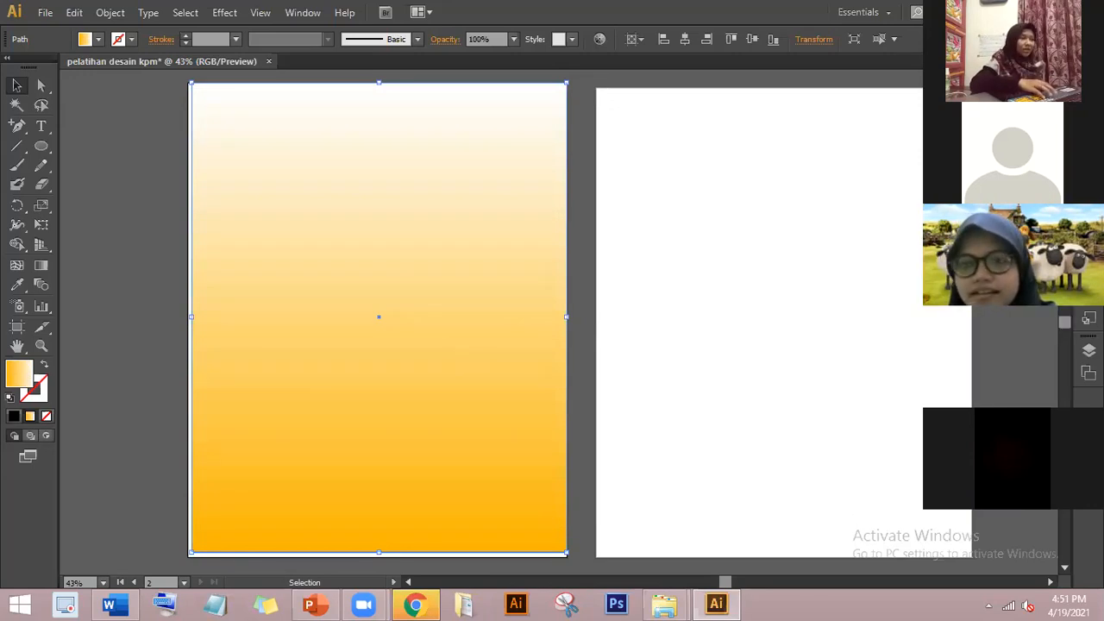
{"action": "left_click_drag", "start_coordinate": [190, 553], "coordinate": [189, 560]}
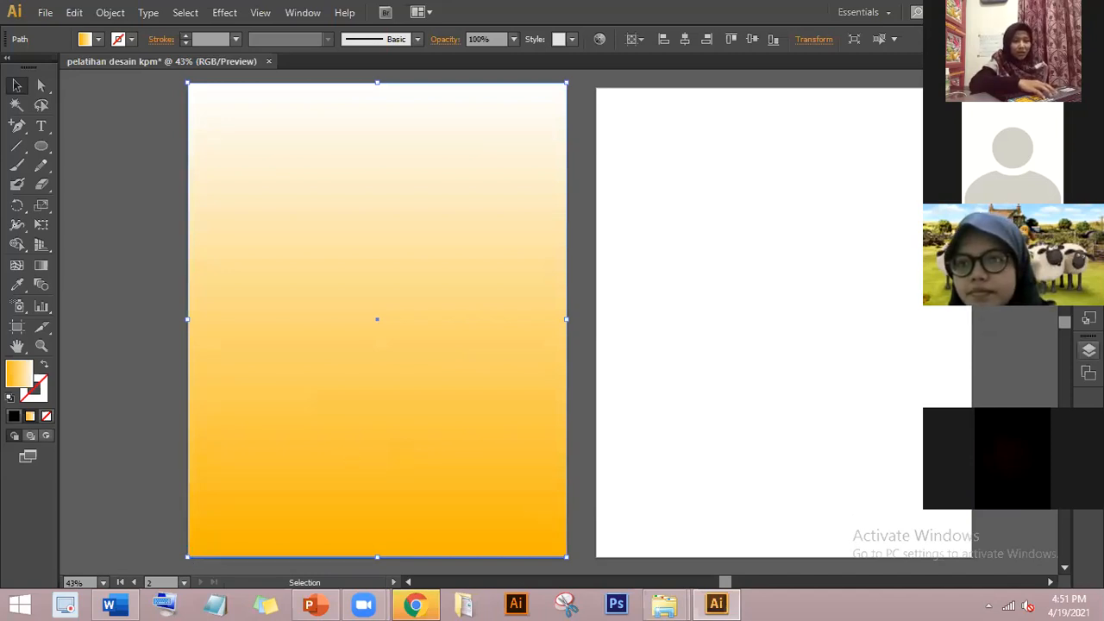
- Lock the rectangle's path inside Layer 1 and try to move the rectangle on the artboard
{"action": "left_click", "coordinate": [1088, 350]}
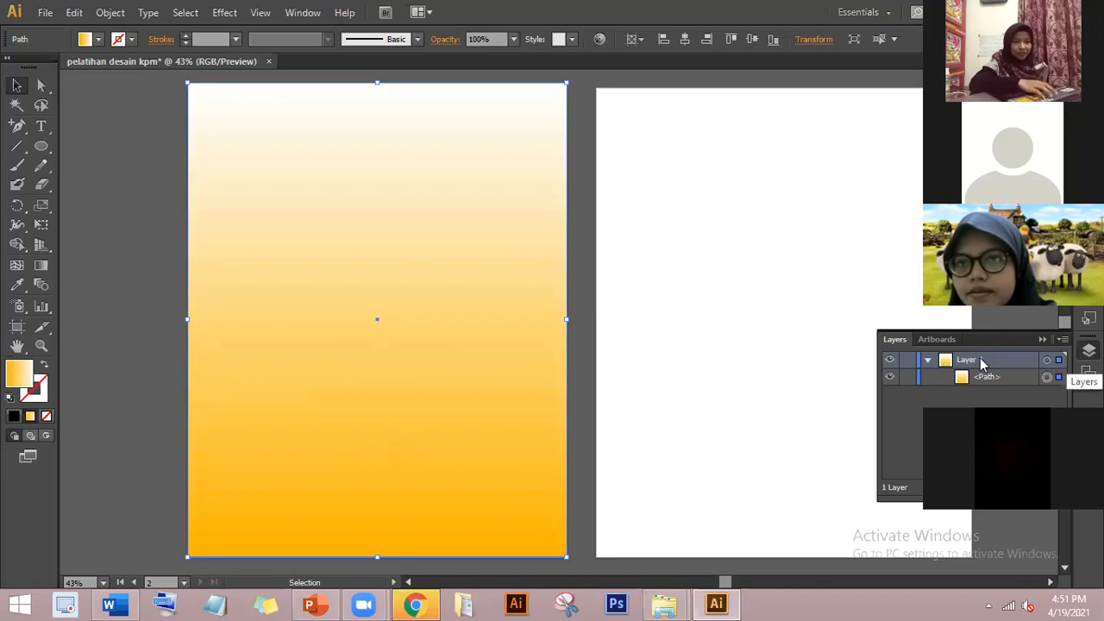
{"action": "left_click", "coordinate": [929, 361]}
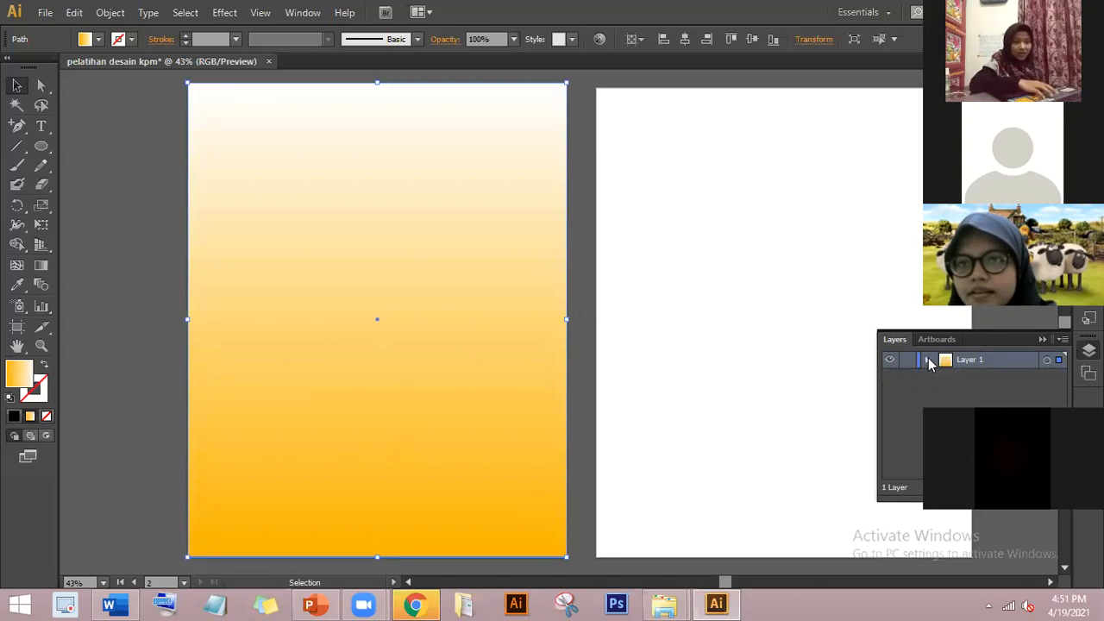
{"action": "left_click", "coordinate": [928, 360]}
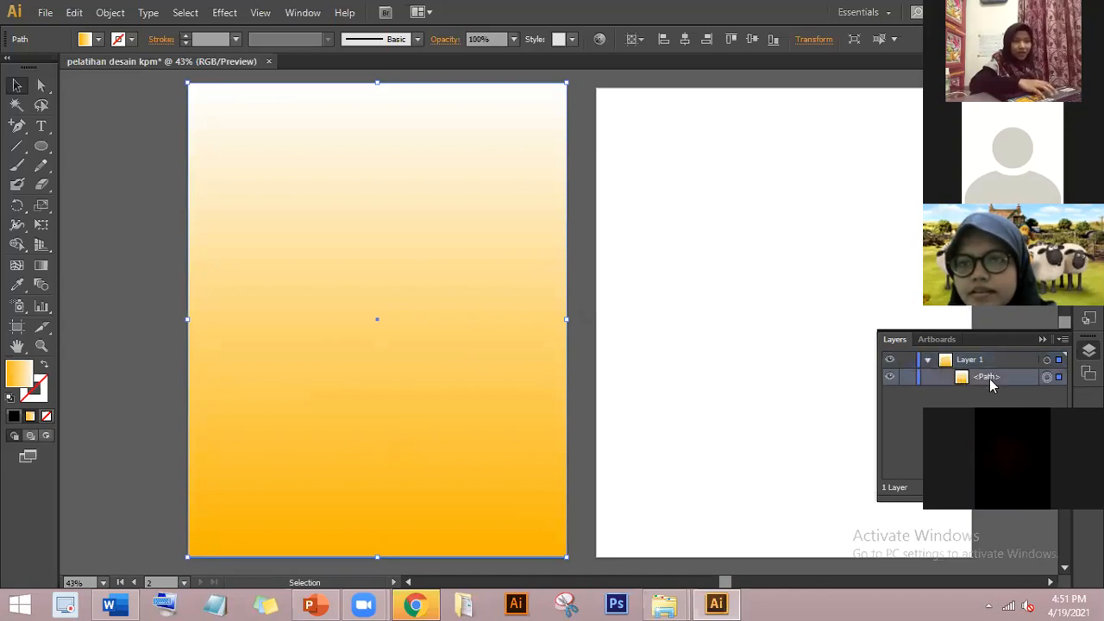
{"action": "left_click", "coordinate": [909, 380]}
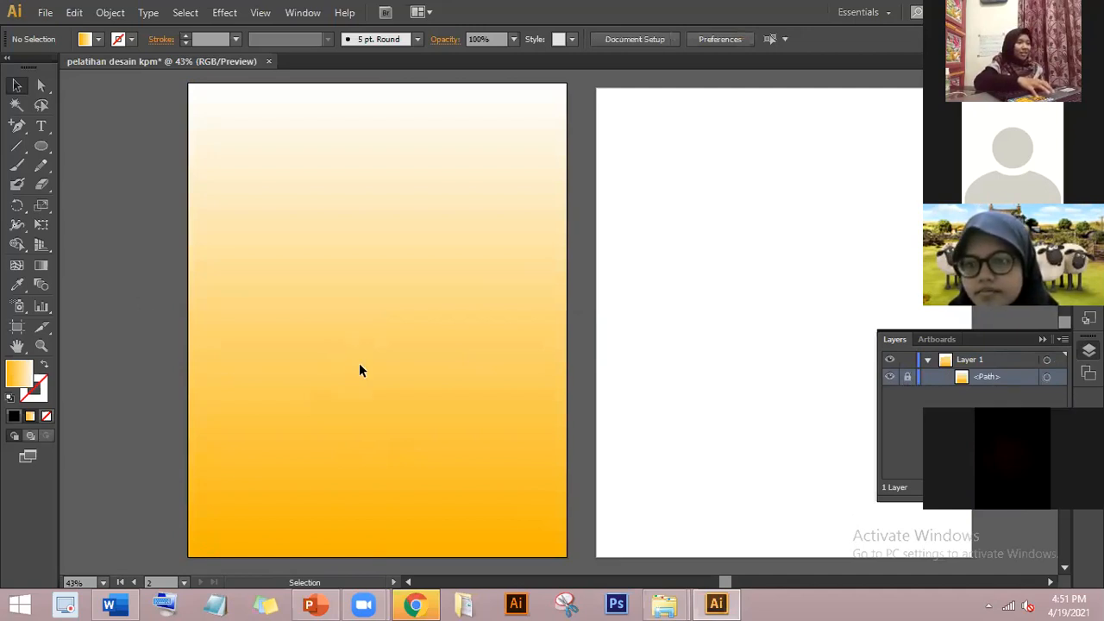
{"action": "left_click_drag", "start_coordinate": [211, 324], "coordinate": [414, 354]}
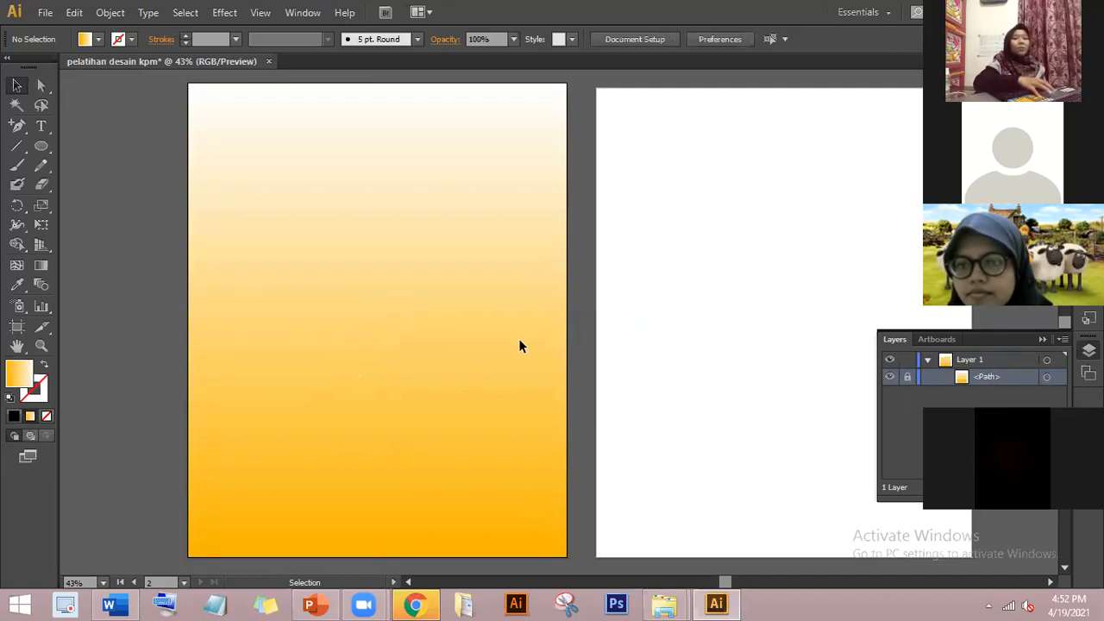
- Unlock the rectangle's path in Layer 1, select the rectangle on the artboard and collapse the layer list
{"action": "left_click", "coordinate": [908, 380]}
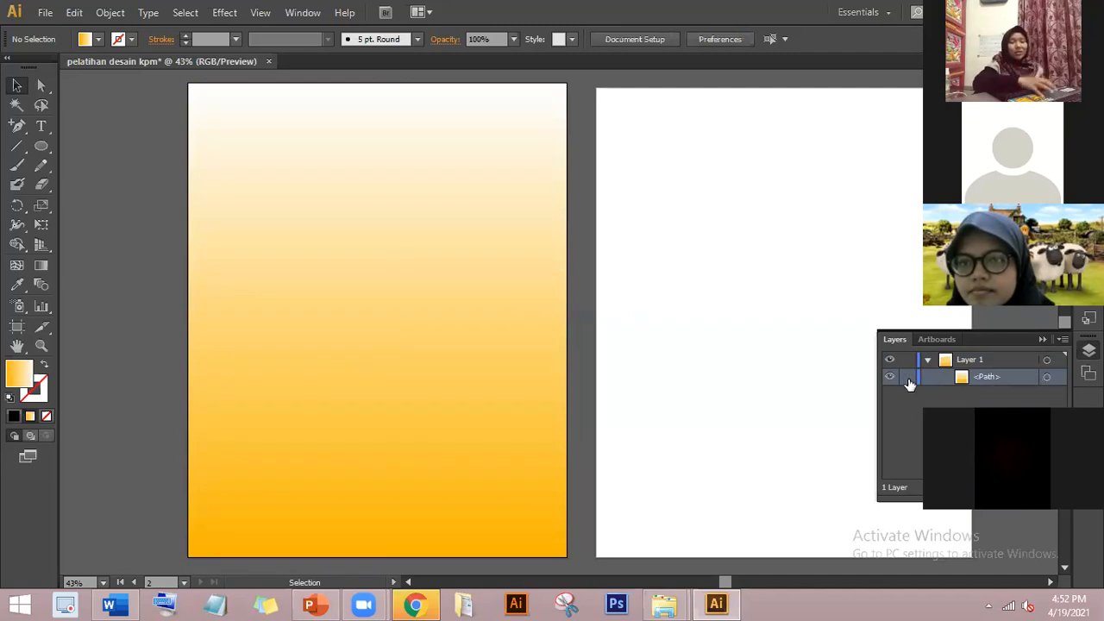
{"action": "left_click", "coordinate": [472, 349]}
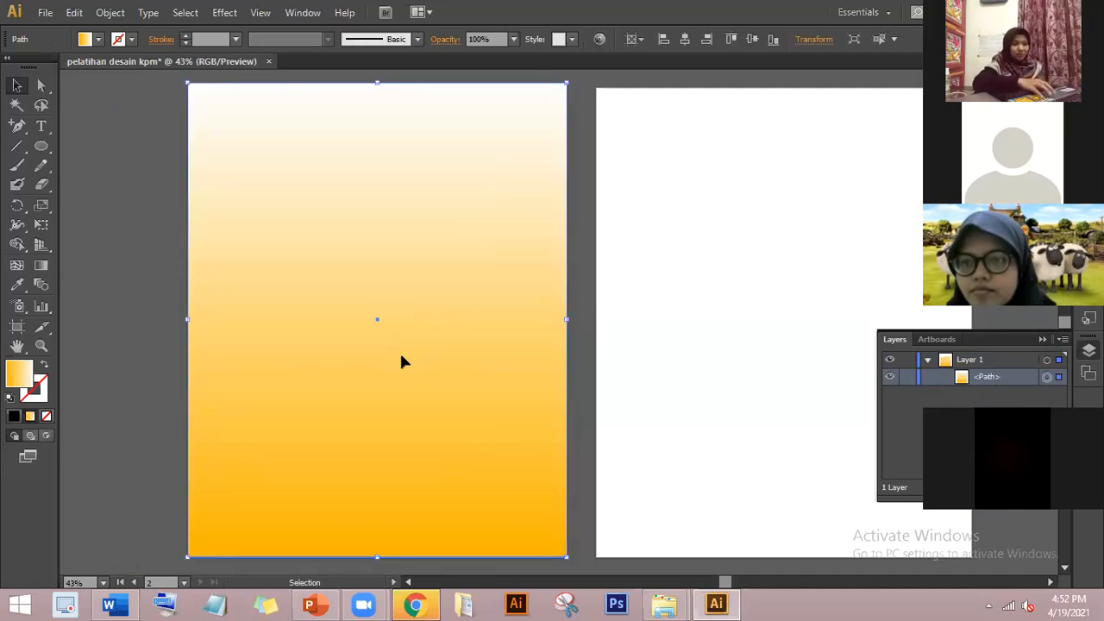
{"action": "left_click", "coordinate": [1043, 338]}
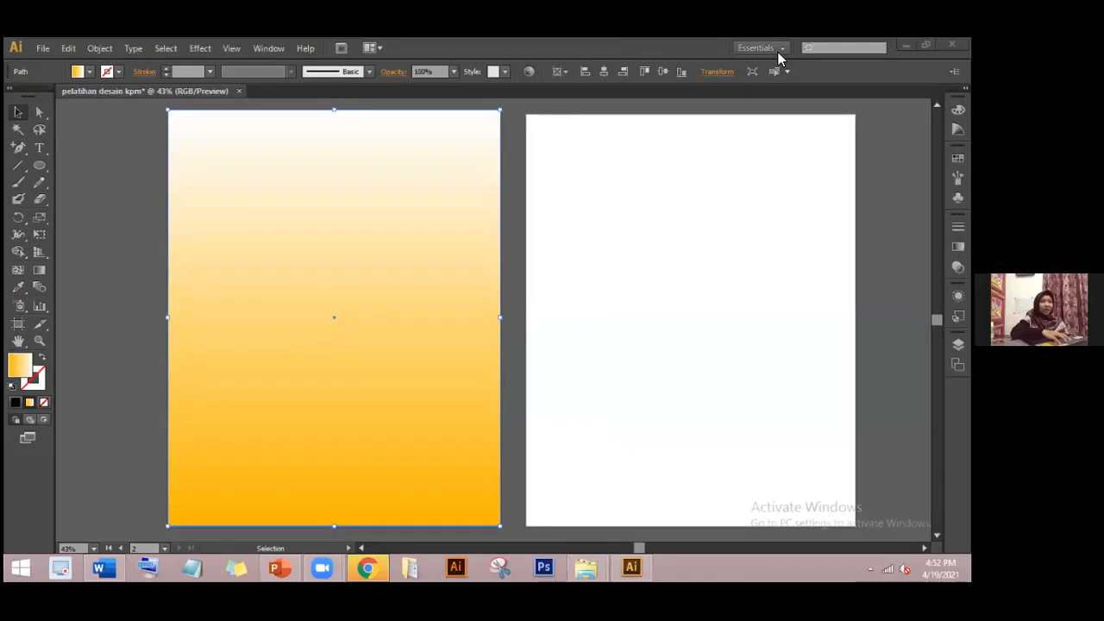
- Switch the workspace to Tracing to show its panel arrangement, and return to the Essentials workspace
{"action": "left_click", "coordinate": [779, 50]}
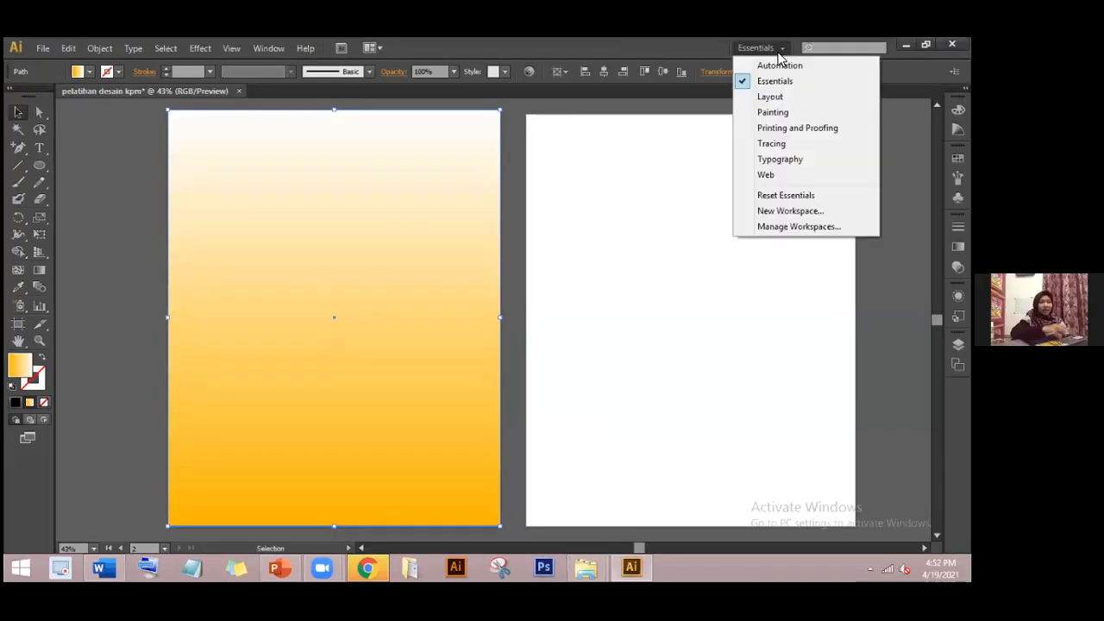
{"action": "left_click", "coordinate": [808, 145]}
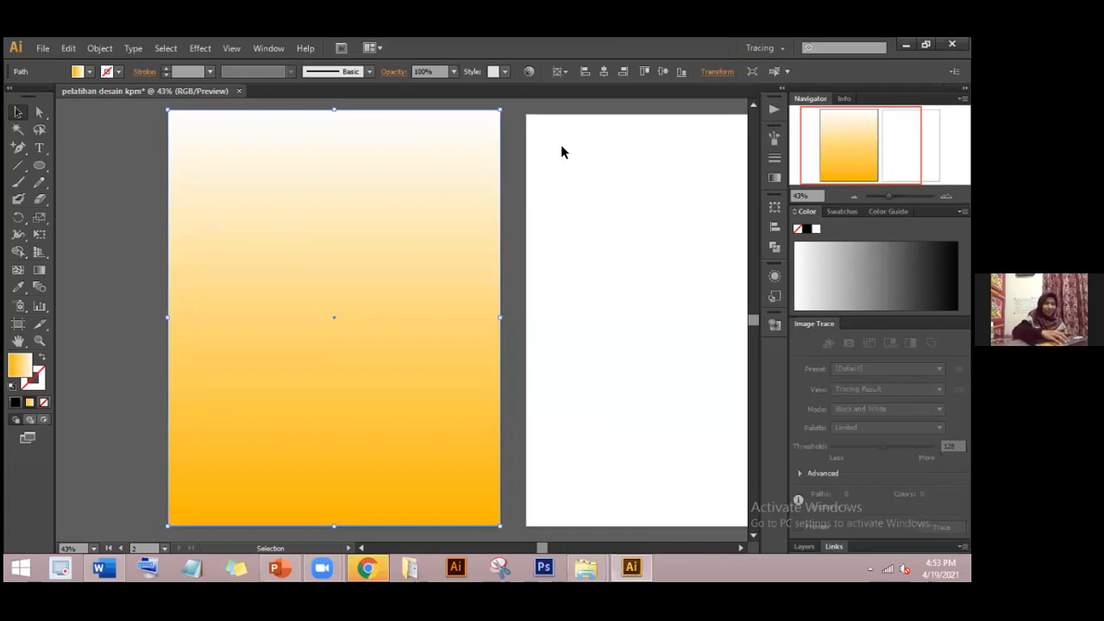
{"action": "left_click", "coordinate": [962, 99]}
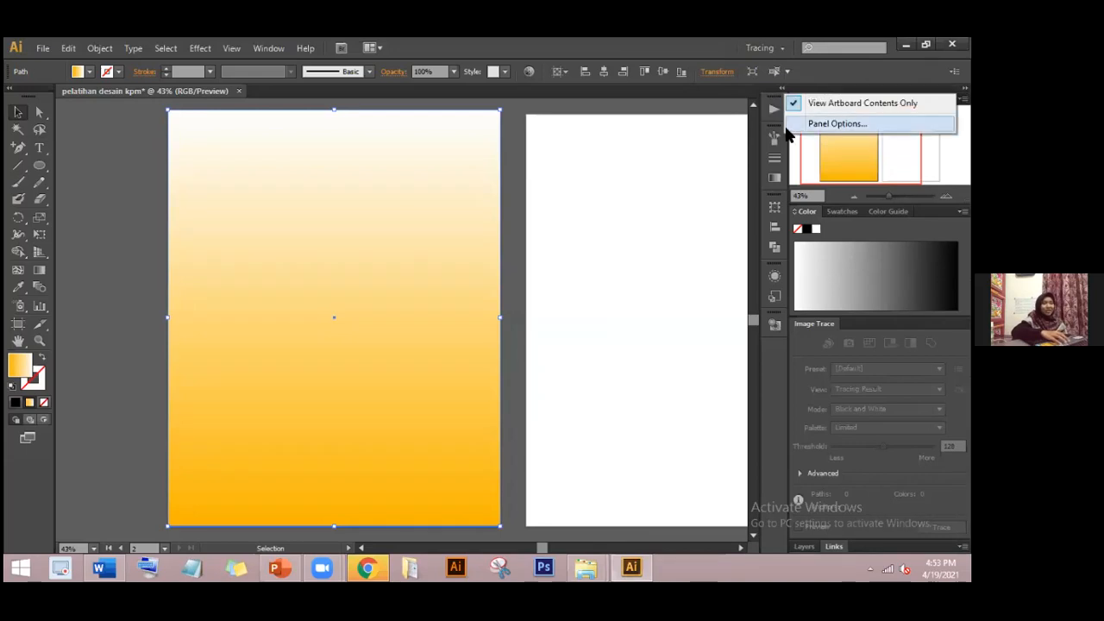
{"action": "left_click", "coordinate": [738, 112]}
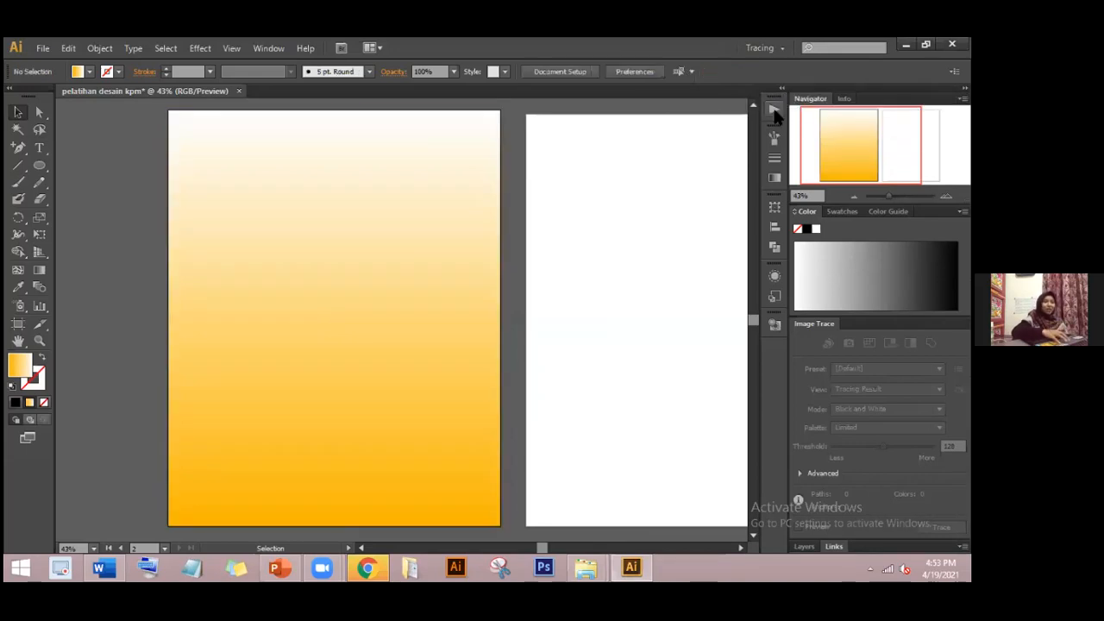
{"action": "left_click", "coordinate": [773, 48]}
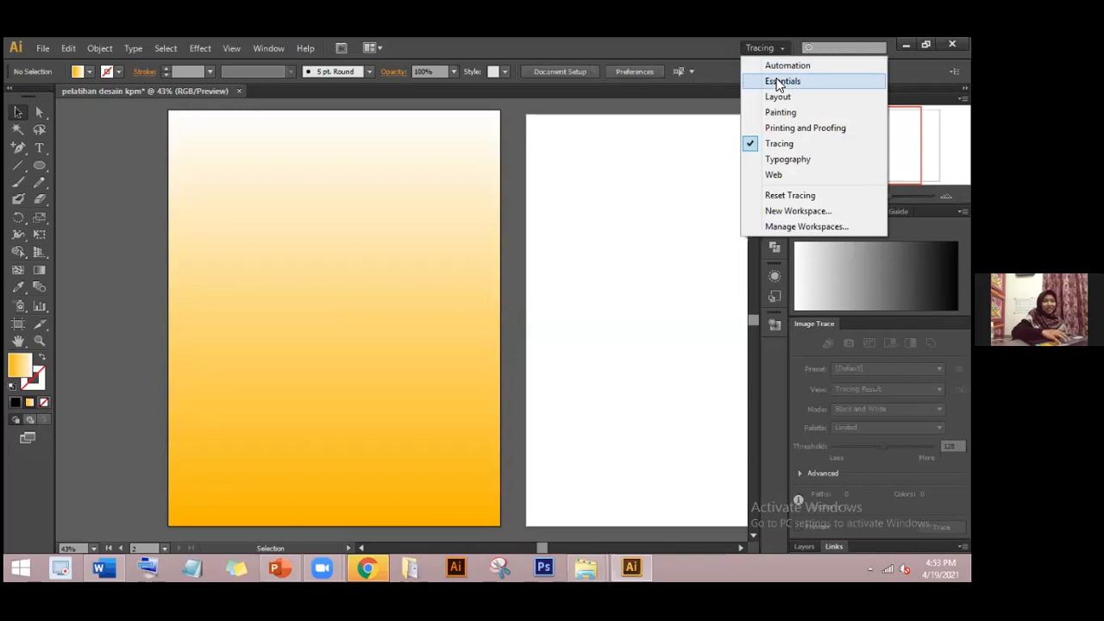
{"action": "left_click", "coordinate": [777, 77]}
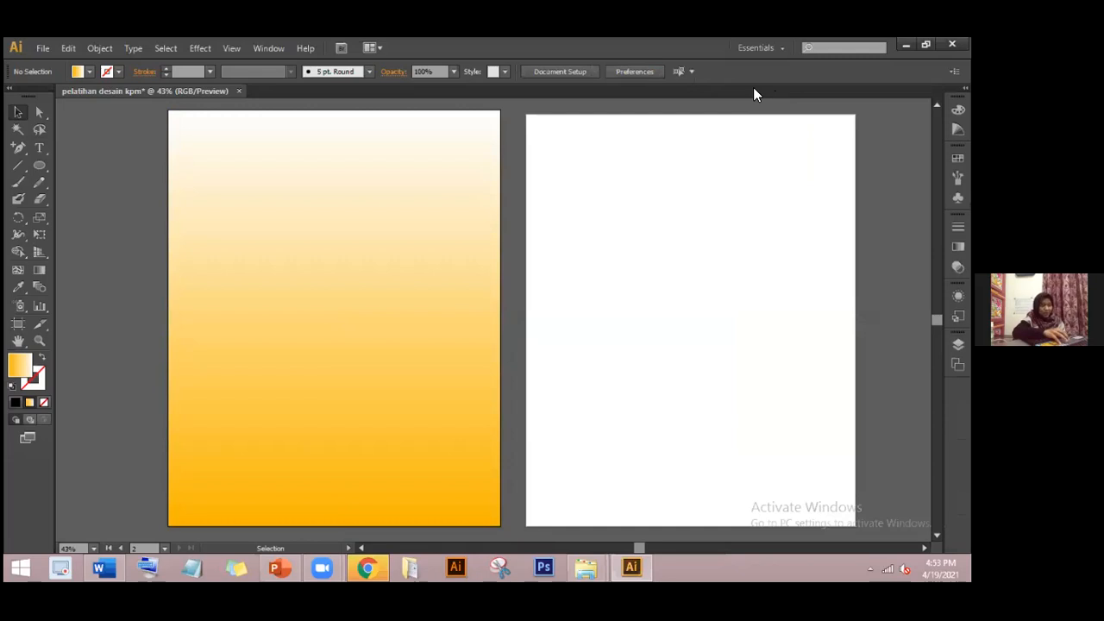
- Delete the gradient rectangle to leave its artboard empty
{"action": "left_click_drag", "start_coordinate": [374, 189], "coordinate": [347, 224]}
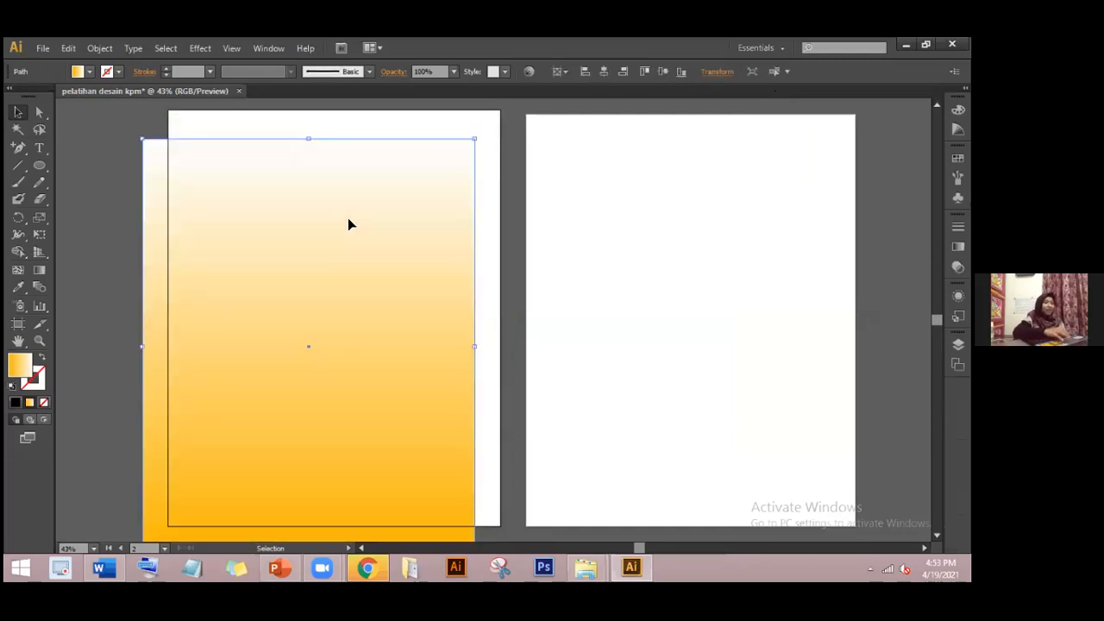
{"action": "key", "text": "Delete"}
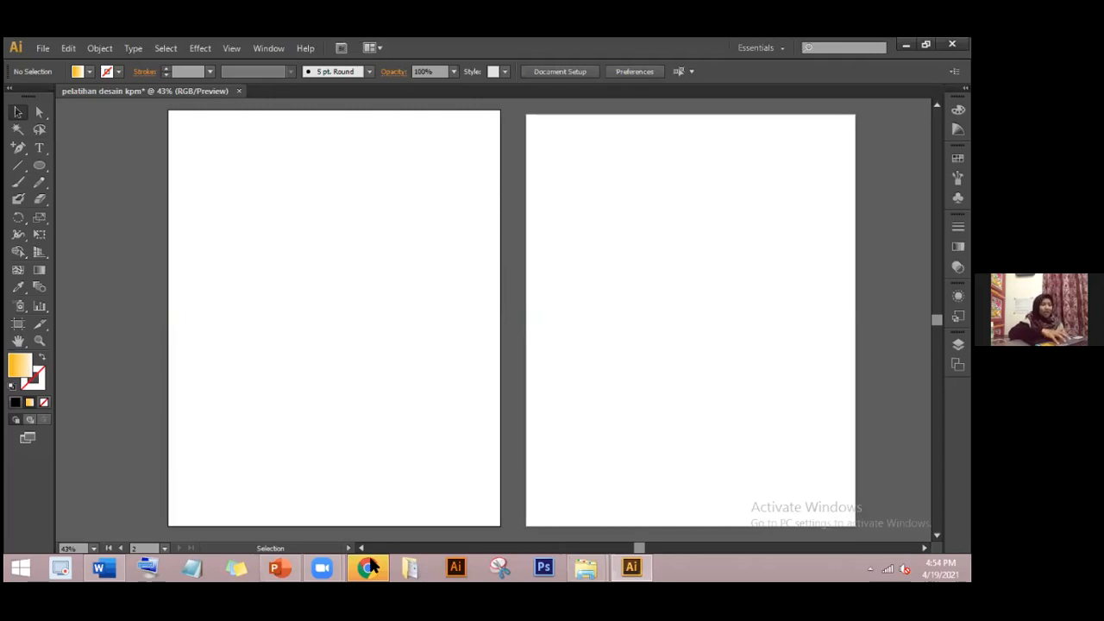
- Switch to Chrome and open freepik.com in a new tab
{"action": "left_click", "coordinate": [368, 488]}
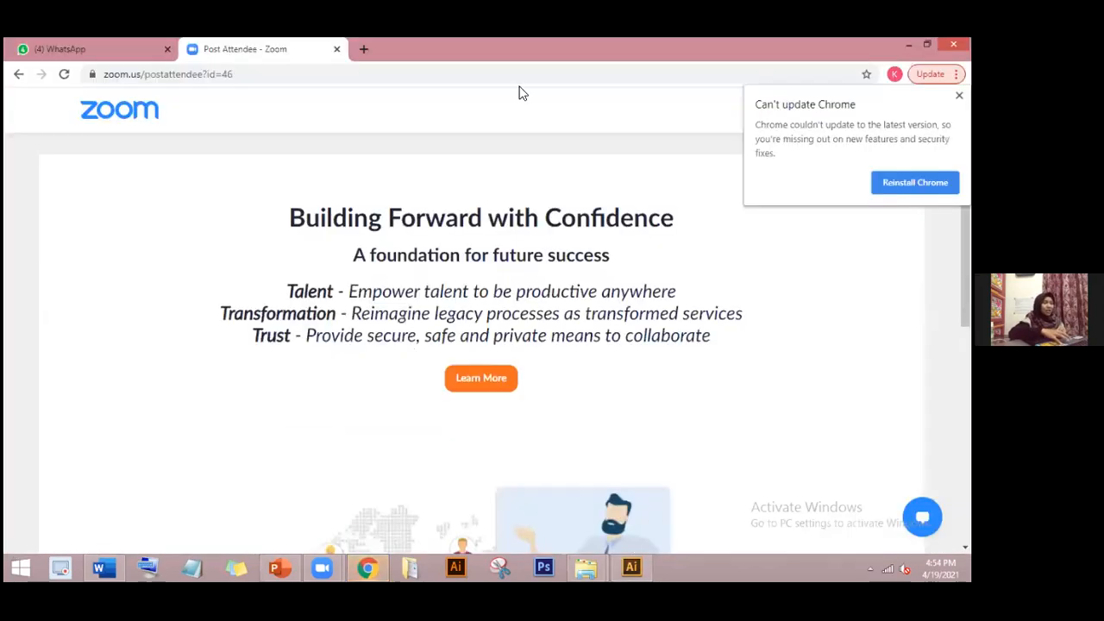
{"action": "left_click", "coordinate": [364, 55]}
{"action": "left_click", "coordinate": [364, 52]}
{"action": "type", "text": "fre"}
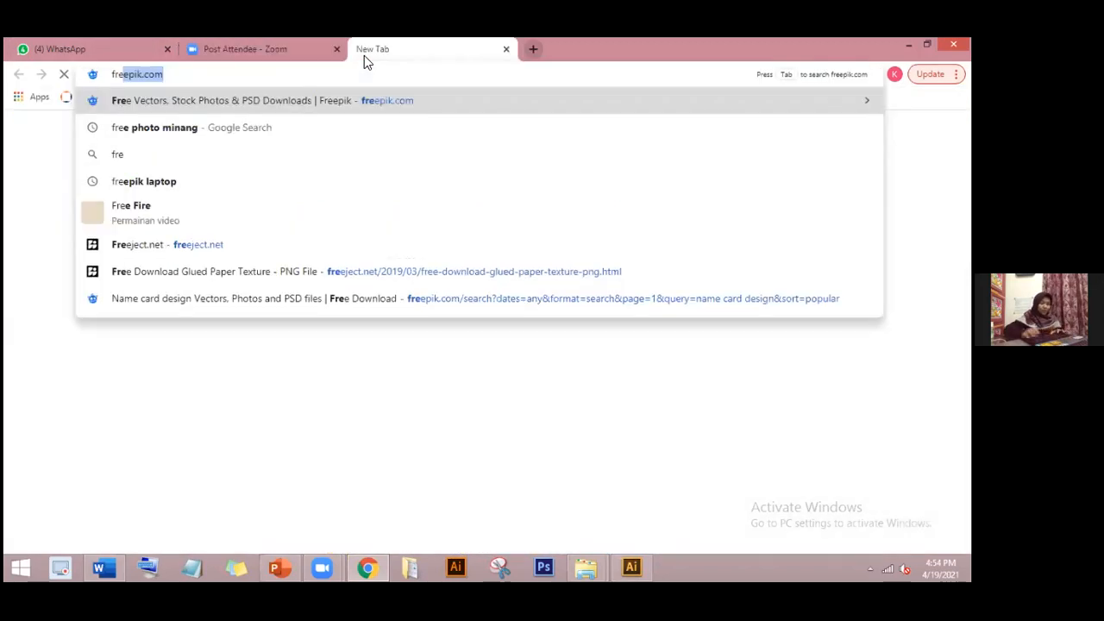
{"action": "key", "text": "Return"}
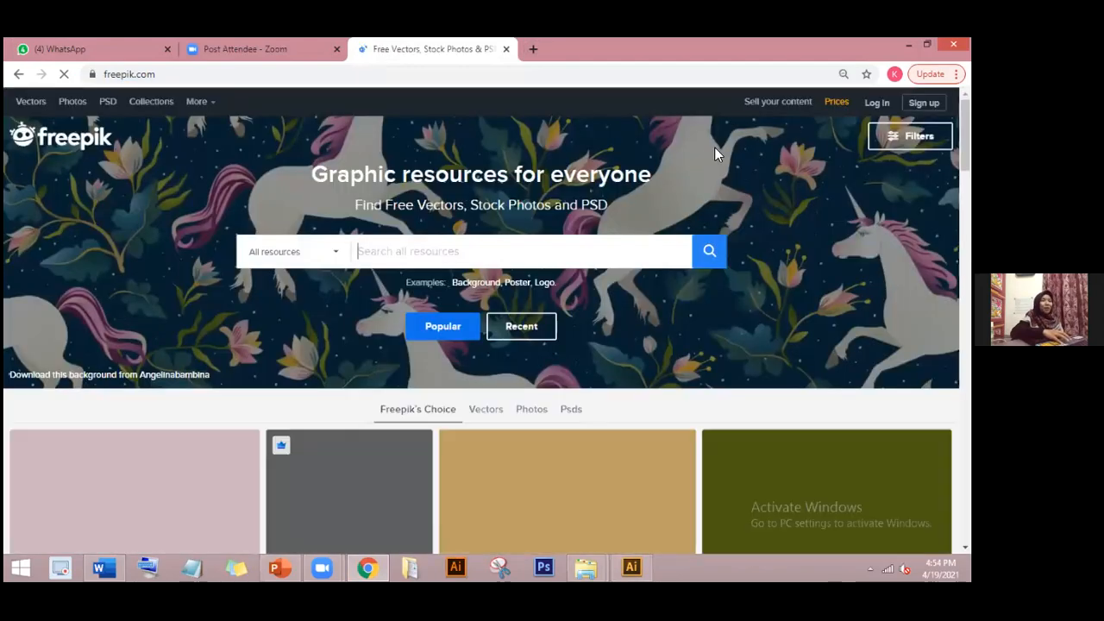
- Browse the featured vectors, photos and templates on the Freepik home page
{"action": "left_click", "coordinate": [556, 254]}
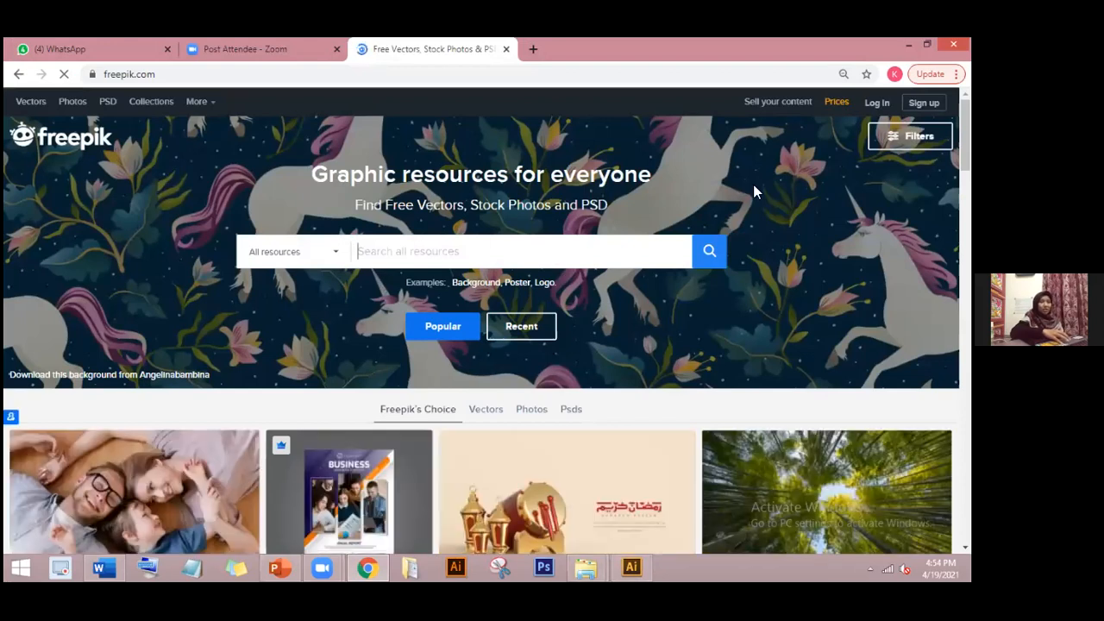
{"action": "scroll", "coordinate": [486, 327], "scroll_direction": "down", "scroll_amount": 3}
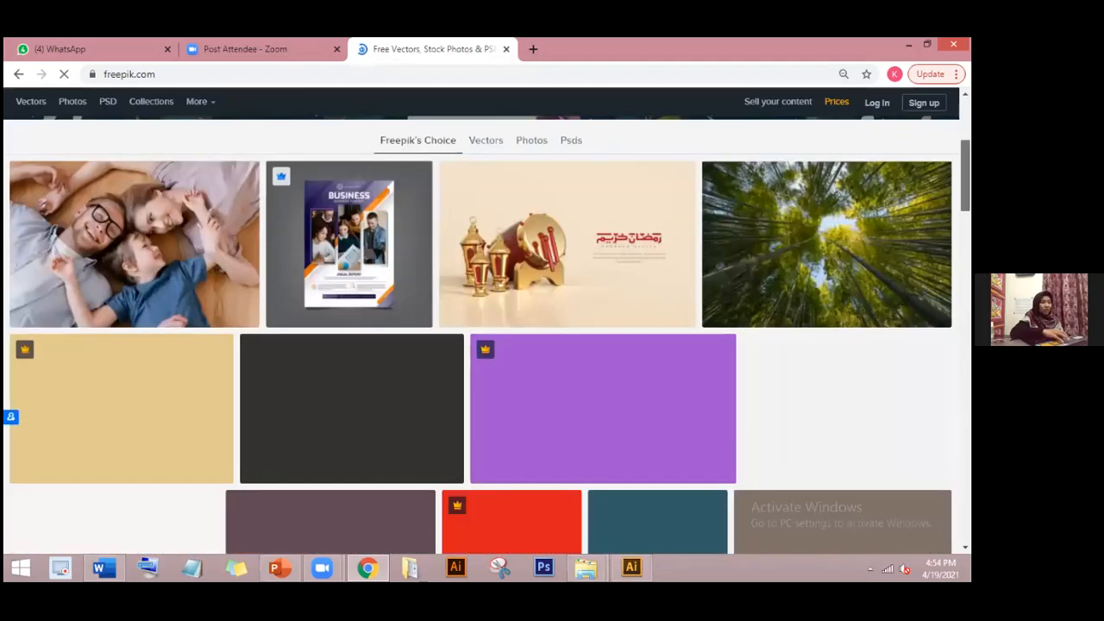
{"action": "scroll", "coordinate": [487, 336], "scroll_direction": "down", "scroll_amount": 2}
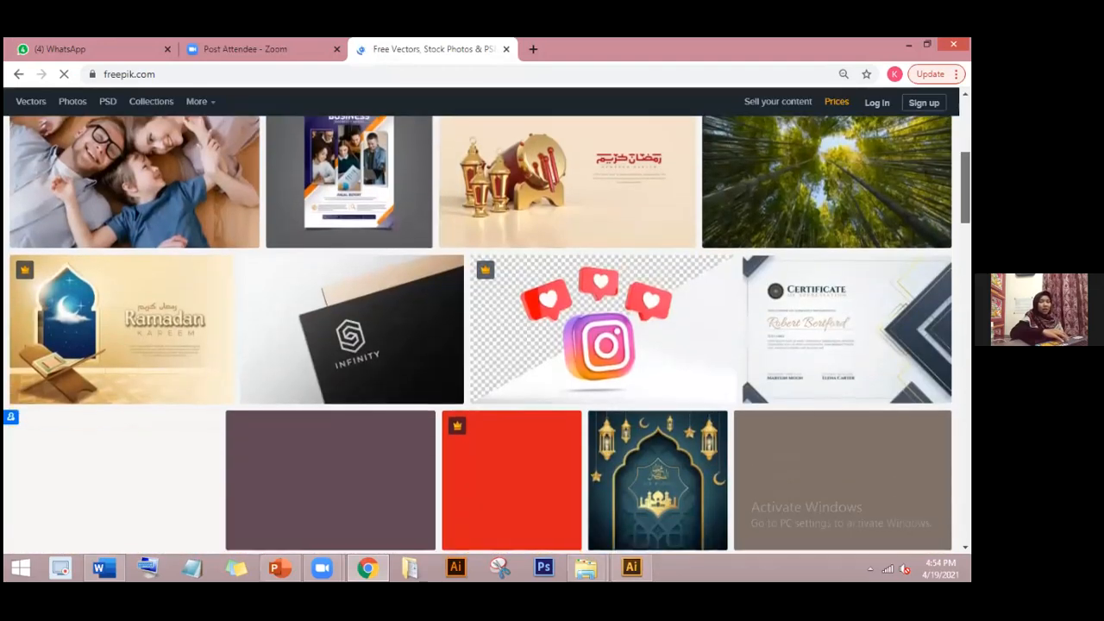
{"action": "scroll", "coordinate": [486, 337], "scroll_direction": "down", "scroll_amount": 1}
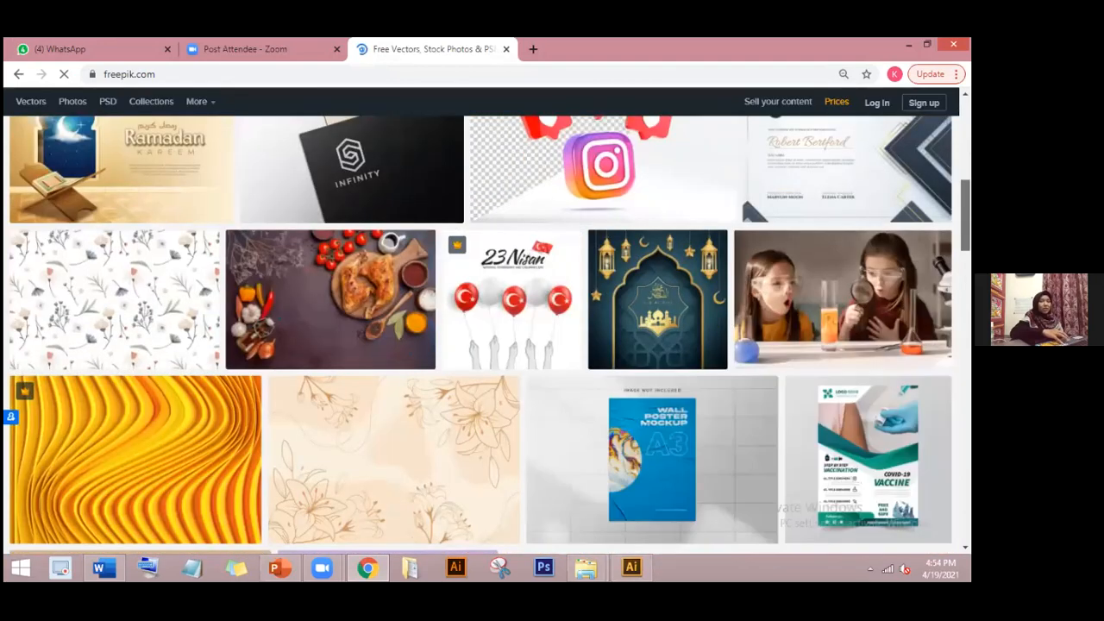
{"action": "scroll", "coordinate": [486, 336], "scroll_direction": "down", "scroll_amount": 1}
{"action": "scroll", "coordinate": [486, 336], "scroll_direction": "up", "scroll_amount": 1}
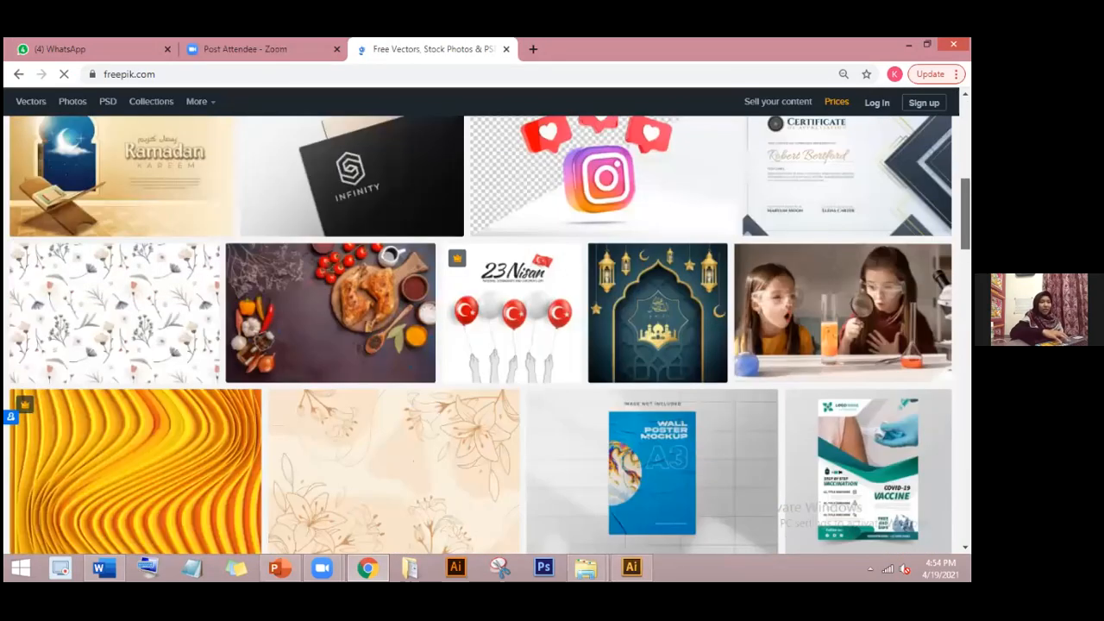
{"action": "scroll", "coordinate": [486, 336], "scroll_direction": "down", "scroll_amount": 1}
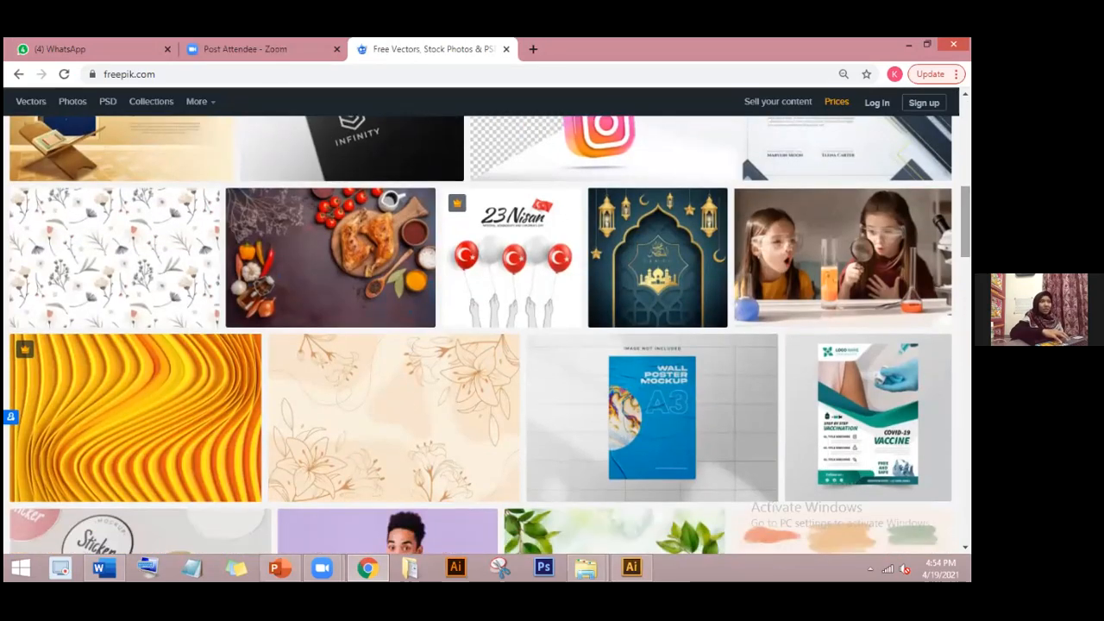
{"action": "scroll", "coordinate": [487, 336], "scroll_direction": "up", "scroll_amount": 1}
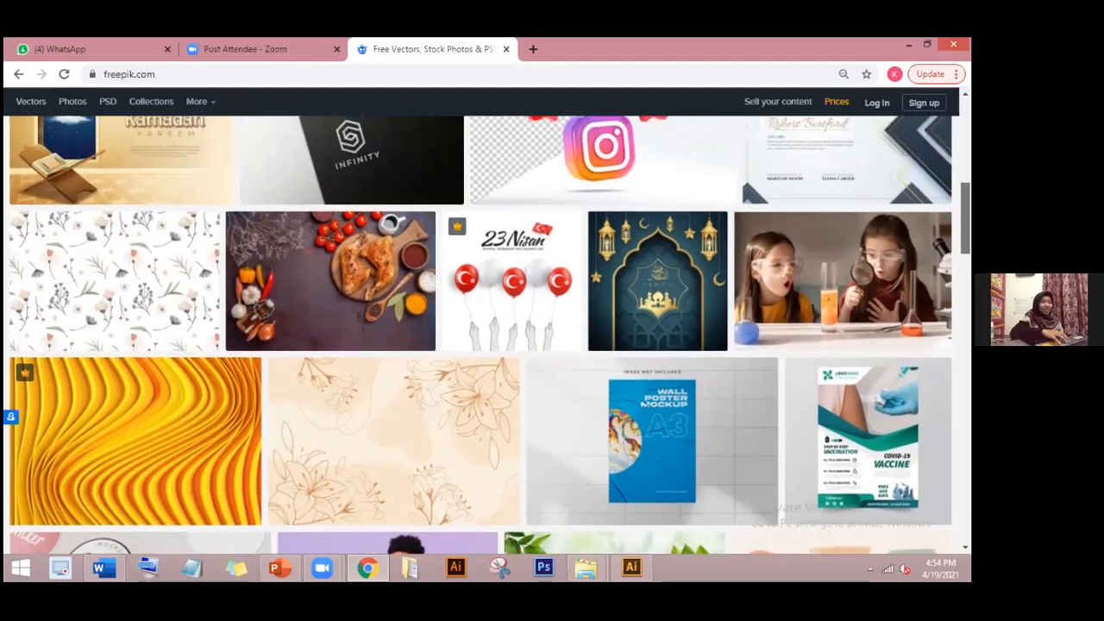
{"action": "scroll", "coordinate": [487, 337], "scroll_direction": "down", "scroll_amount": 1}
{"action": "scroll", "coordinate": [449, 251], "scroll_direction": "down", "scroll_amount": 4}
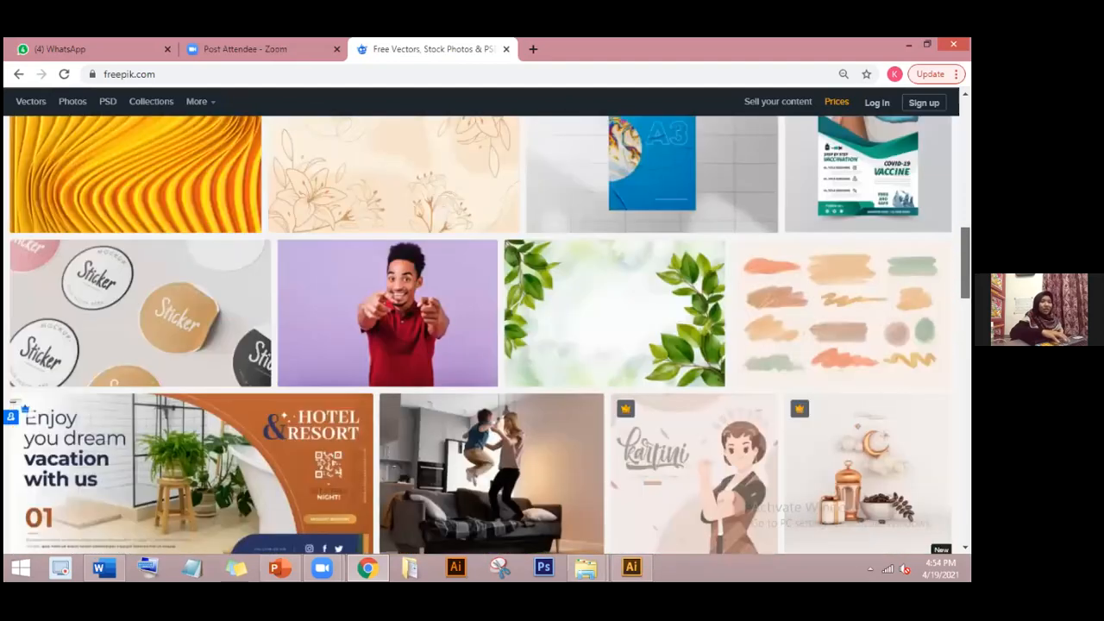
{"action": "scroll", "coordinate": [449, 252], "scroll_direction": "down", "scroll_amount": 1}
- Search all Freepik resources for "science"
{"action": "scroll", "coordinate": [449, 252], "scroll_direction": "up", "scroll_amount": 12}
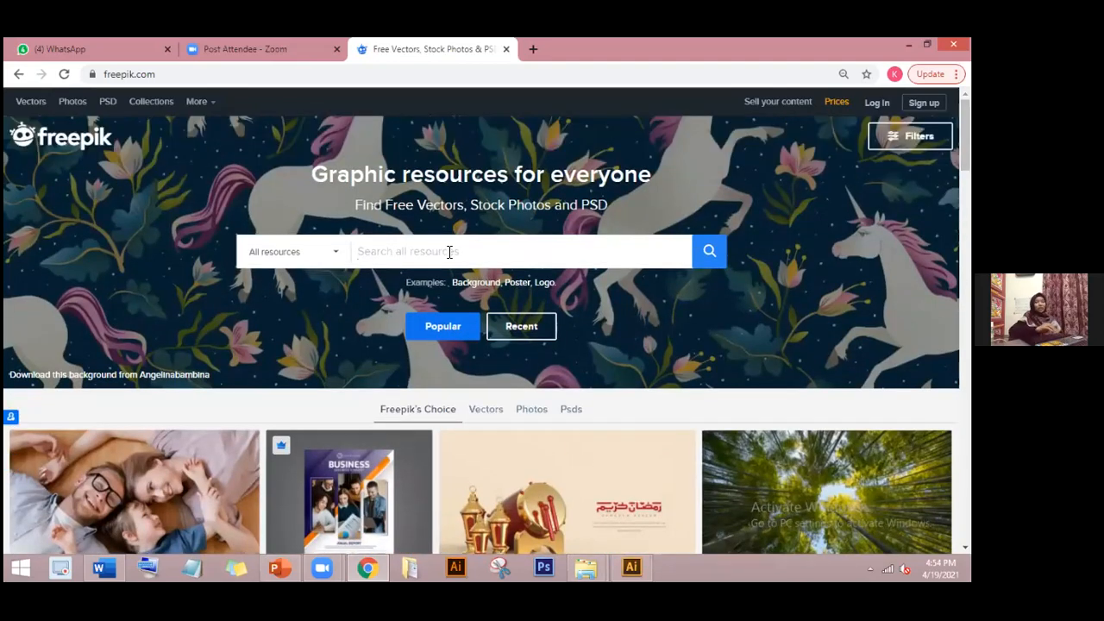
{"action": "type", "text": "scien"}
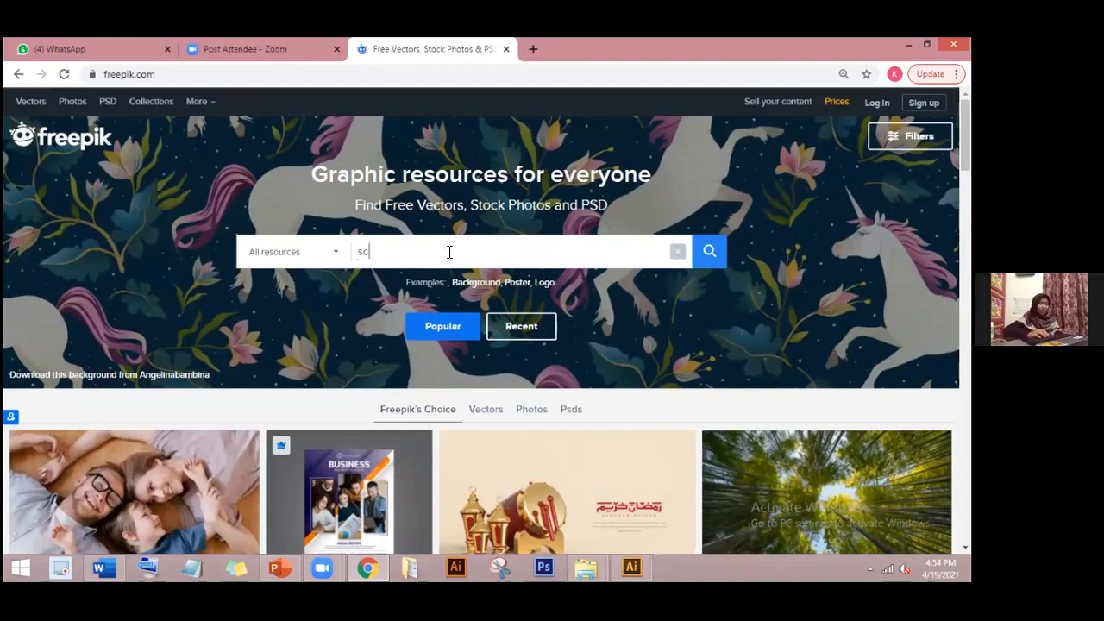
{"action": "key", "text": "BackSpace"}
{"action": "key", "text": "BackSpace"}
{"action": "key", "text": "BackSpace"}
{"action": "type", "text": "ienc"}
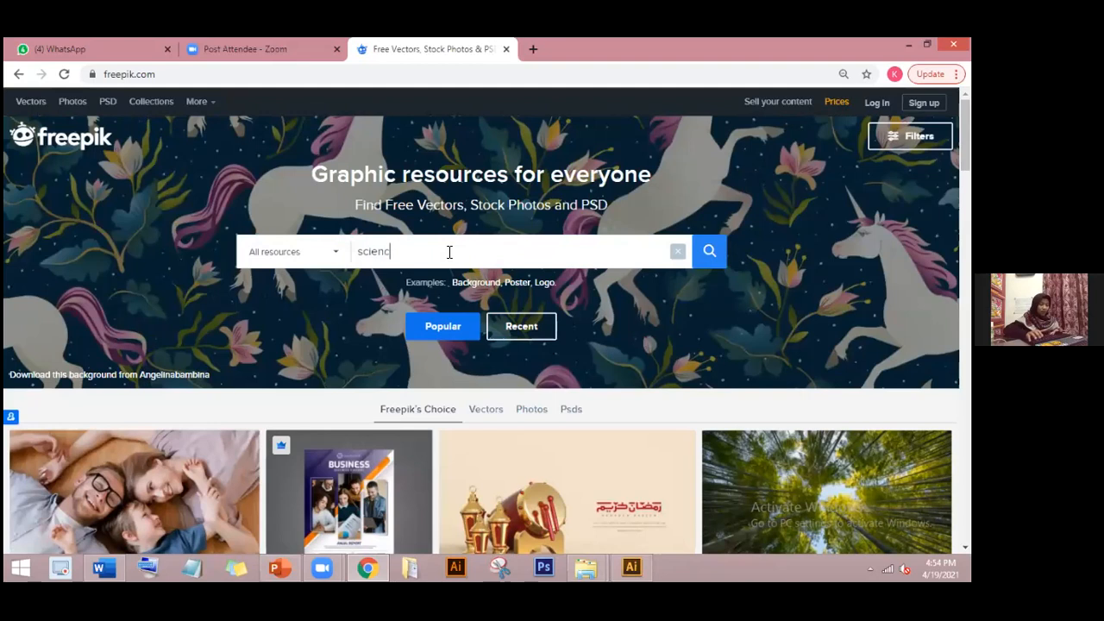
{"action": "key", "text": "BackSpace"}
{"action": "key", "text": "BackSpace"}
{"action": "type", "text": "nce"}
{"action": "key", "text": "Return"}
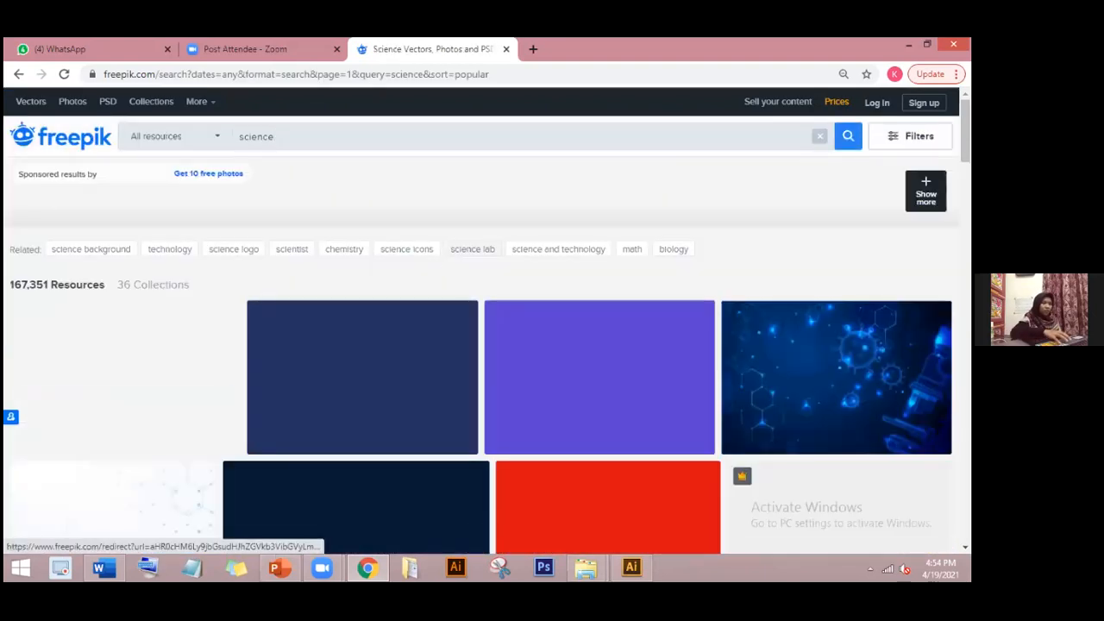
- Look through the illustrations, backgrounds and collections on the first page of science results
{"action": "scroll", "coordinate": [472, 184], "scroll_direction": "down", "scroll_amount": 2}
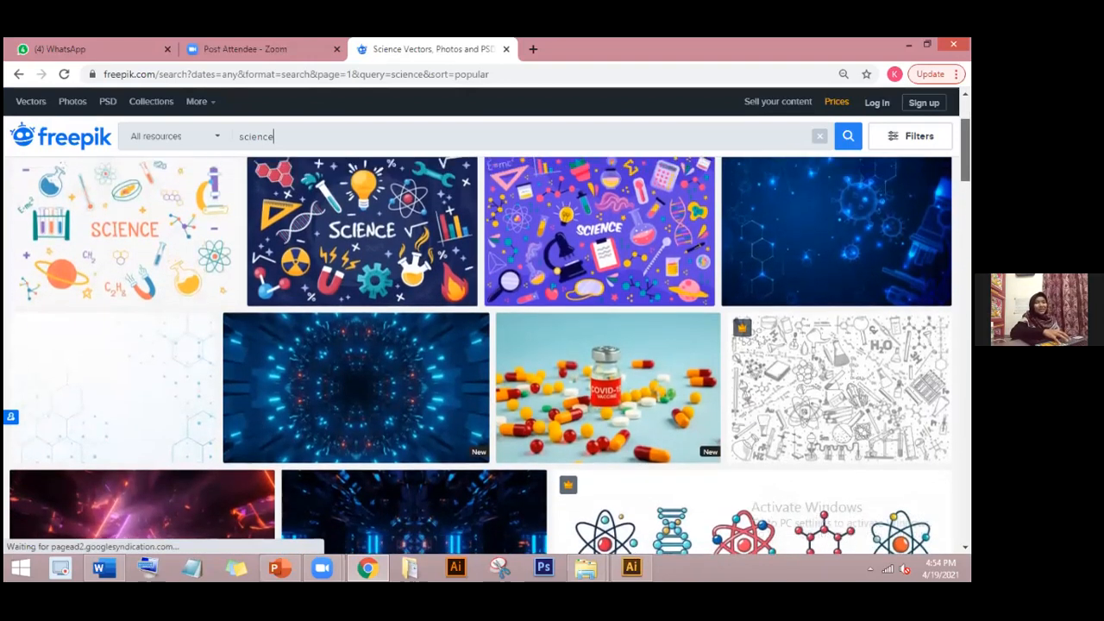
{"action": "scroll", "coordinate": [480, 353], "scroll_direction": "down", "scroll_amount": 2}
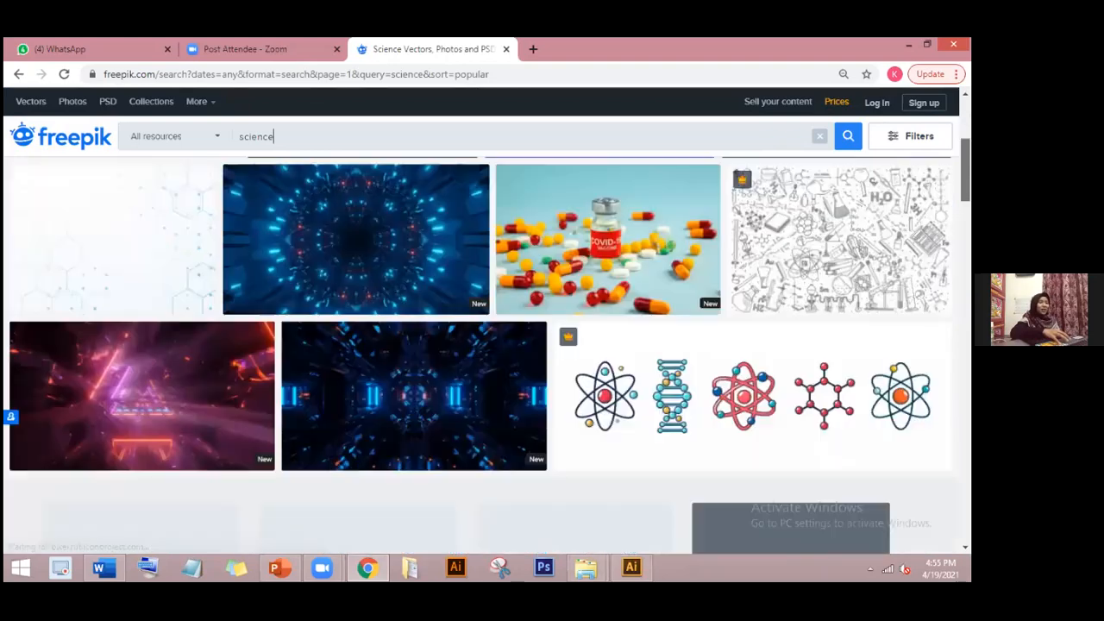
{"action": "scroll", "coordinate": [480, 353], "scroll_direction": "up", "scroll_amount": 3}
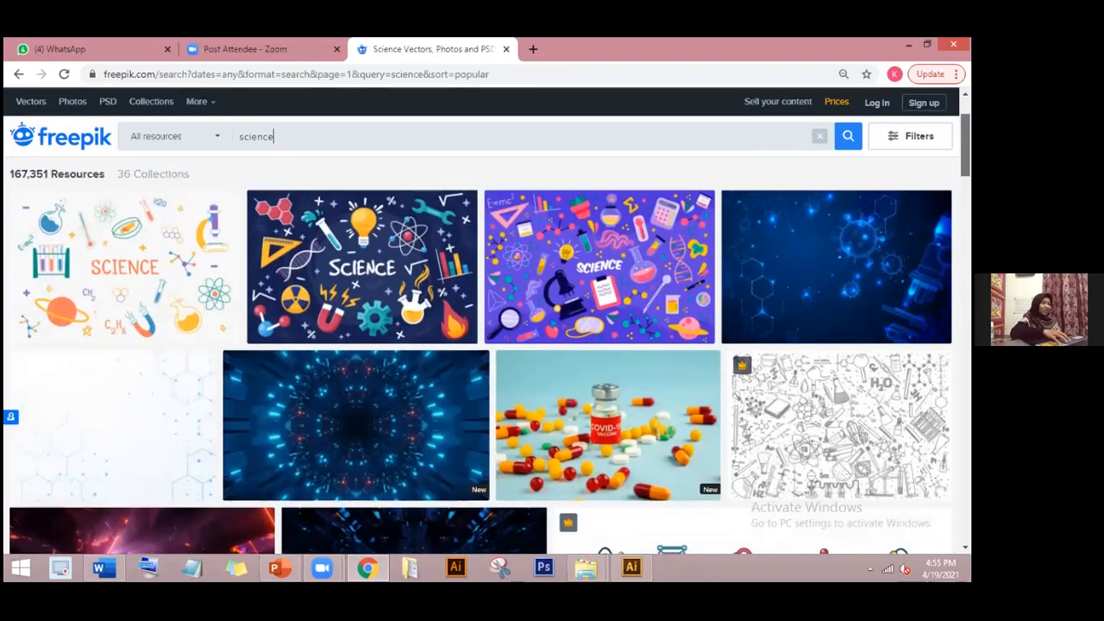
{"action": "scroll", "coordinate": [480, 353], "scroll_direction": "down", "scroll_amount": 1}
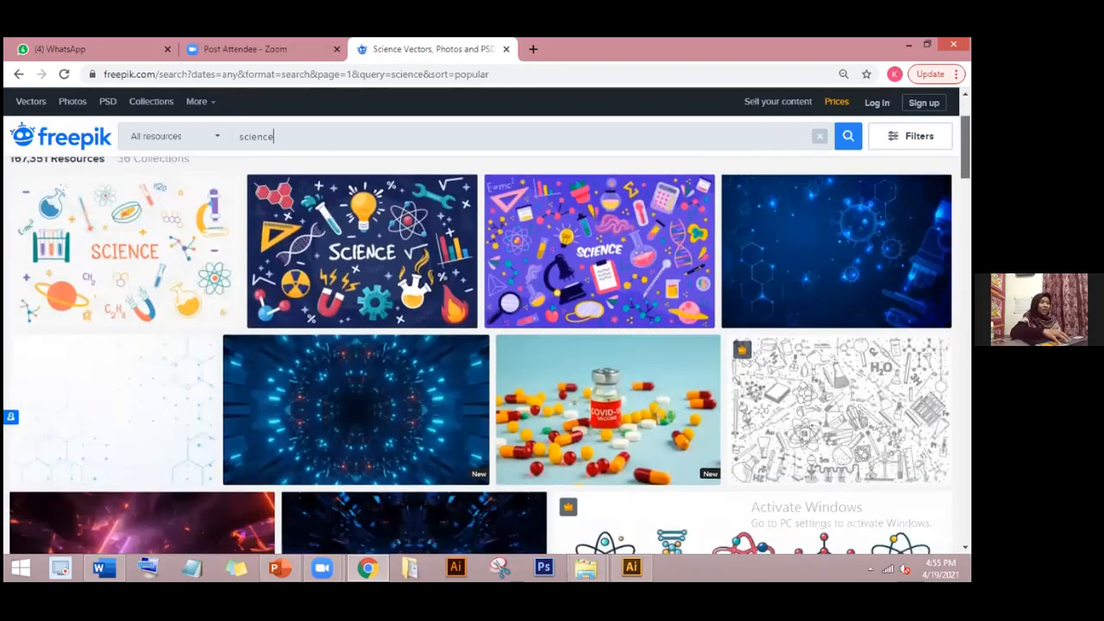
{"action": "scroll", "coordinate": [479, 354], "scroll_direction": "down", "scroll_amount": 5}
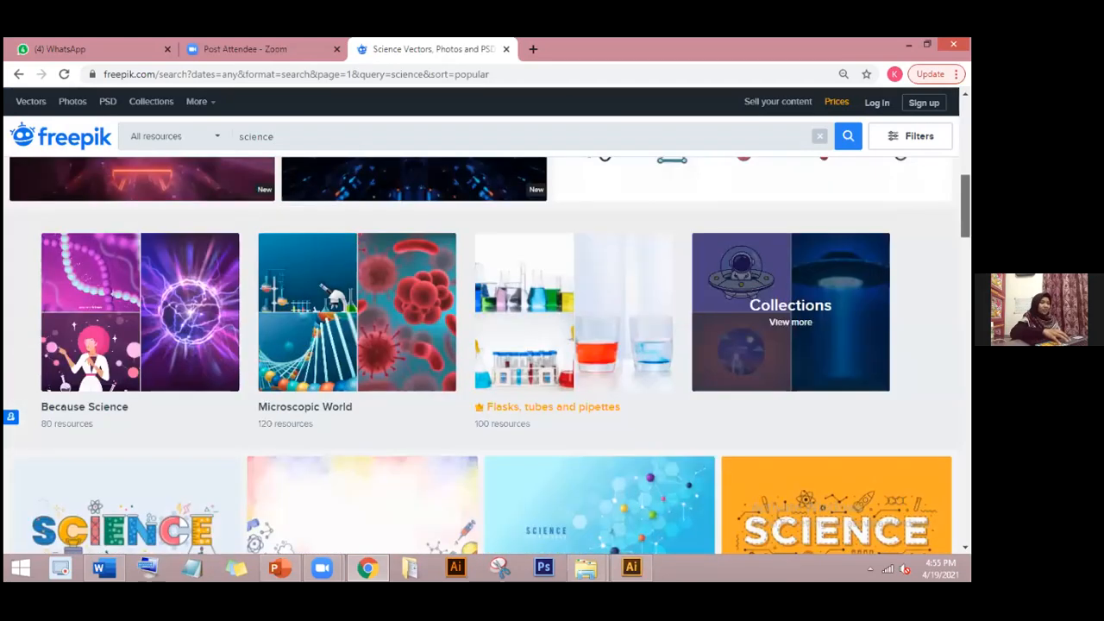
{"action": "scroll", "coordinate": [480, 354], "scroll_direction": "down", "scroll_amount": 3}
{"action": "scroll", "coordinate": [483, 354], "scroll_direction": "down", "scroll_amount": 2}
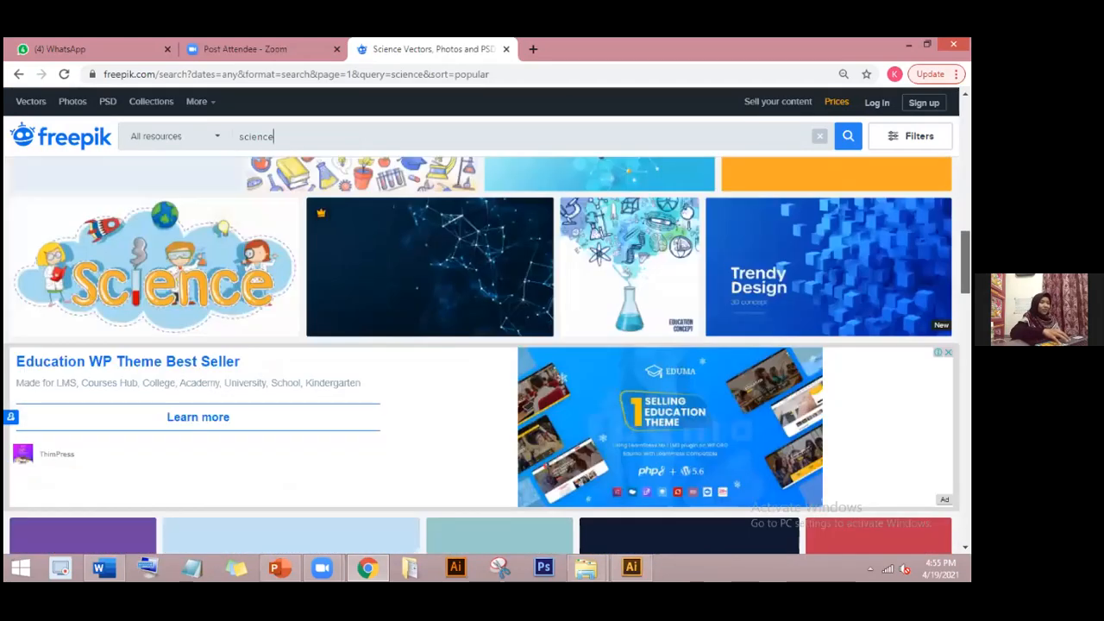
{"action": "scroll", "coordinate": [483, 354], "scroll_direction": "down", "scroll_amount": 2}
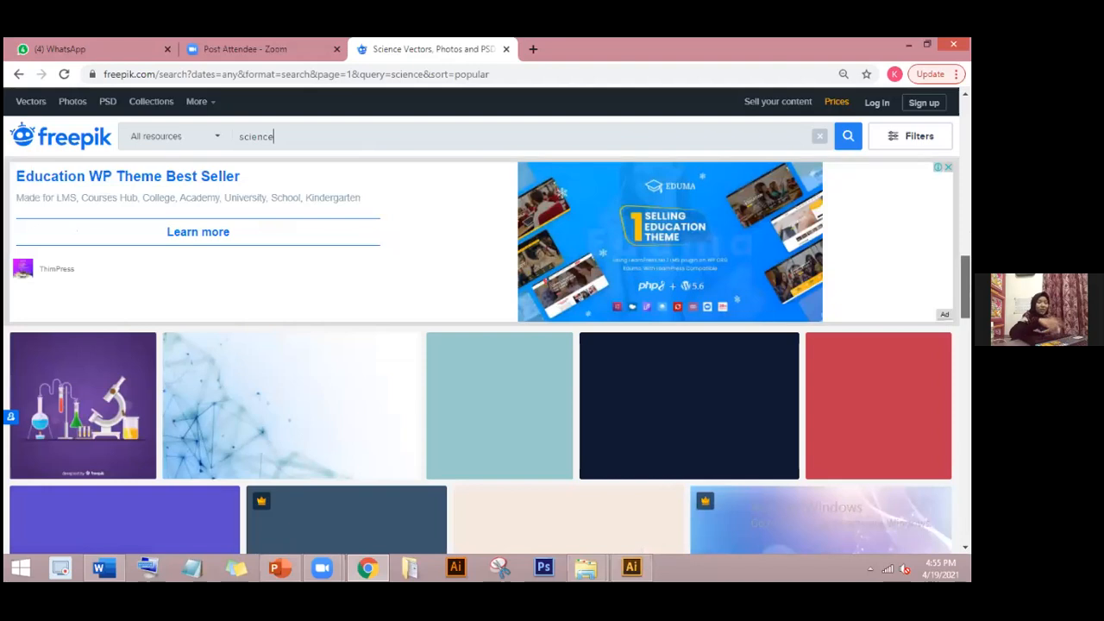
{"action": "scroll", "coordinate": [483, 353], "scroll_direction": "down", "scroll_amount": 1}
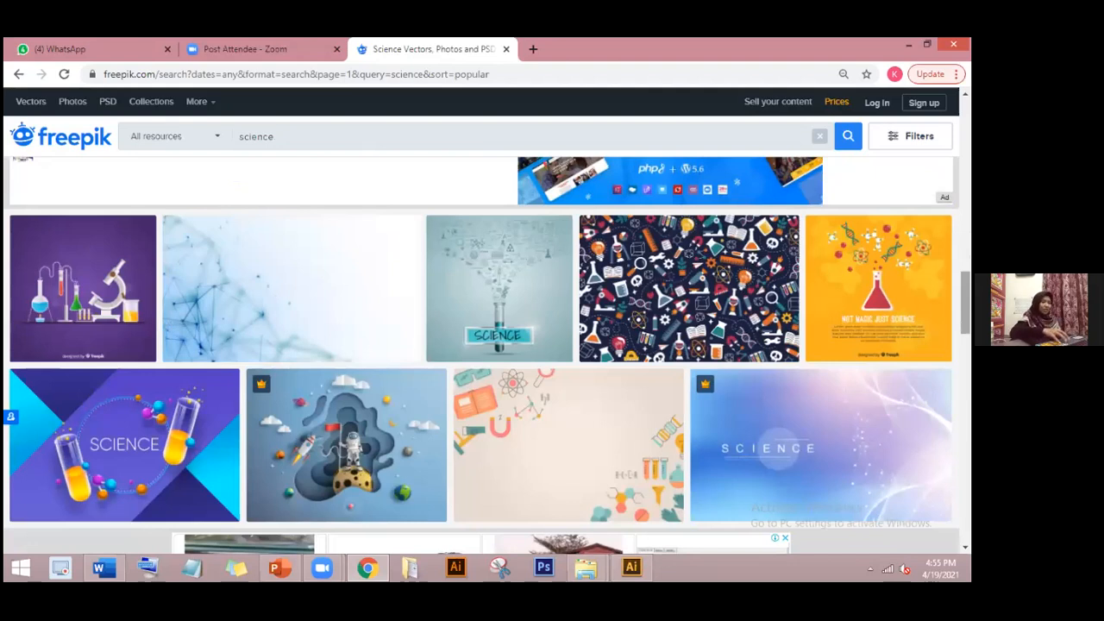
{"action": "scroll", "coordinate": [483, 354], "scroll_direction": "down", "scroll_amount": 2}
{"action": "scroll", "coordinate": [483, 354], "scroll_direction": "down", "scroll_amount": 3}
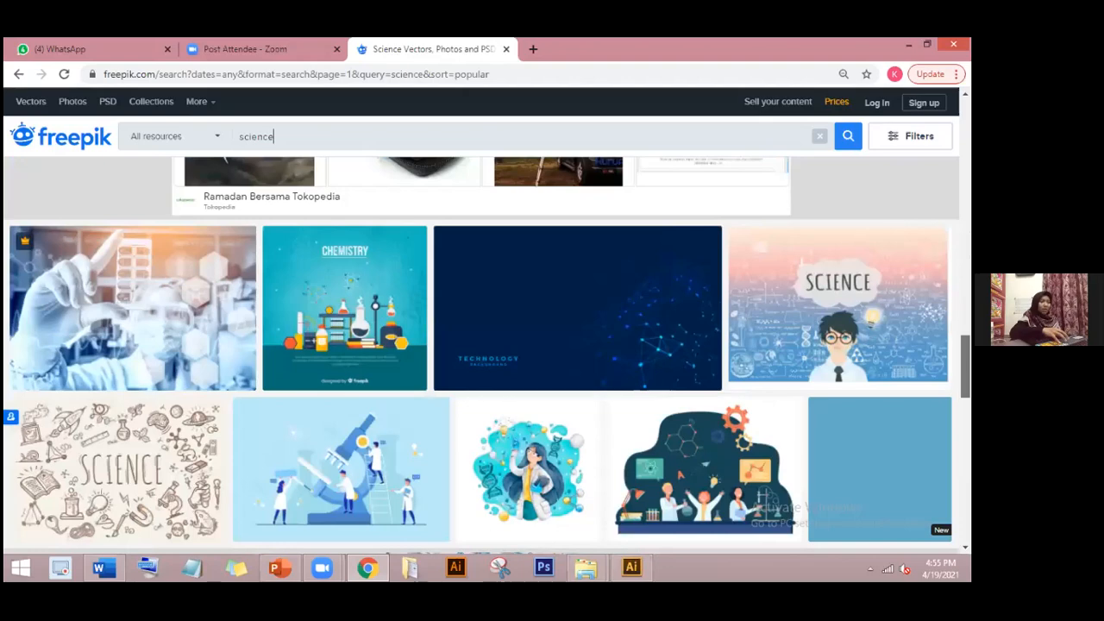
{"action": "scroll", "coordinate": [484, 354], "scroll_direction": "down", "scroll_amount": 1}
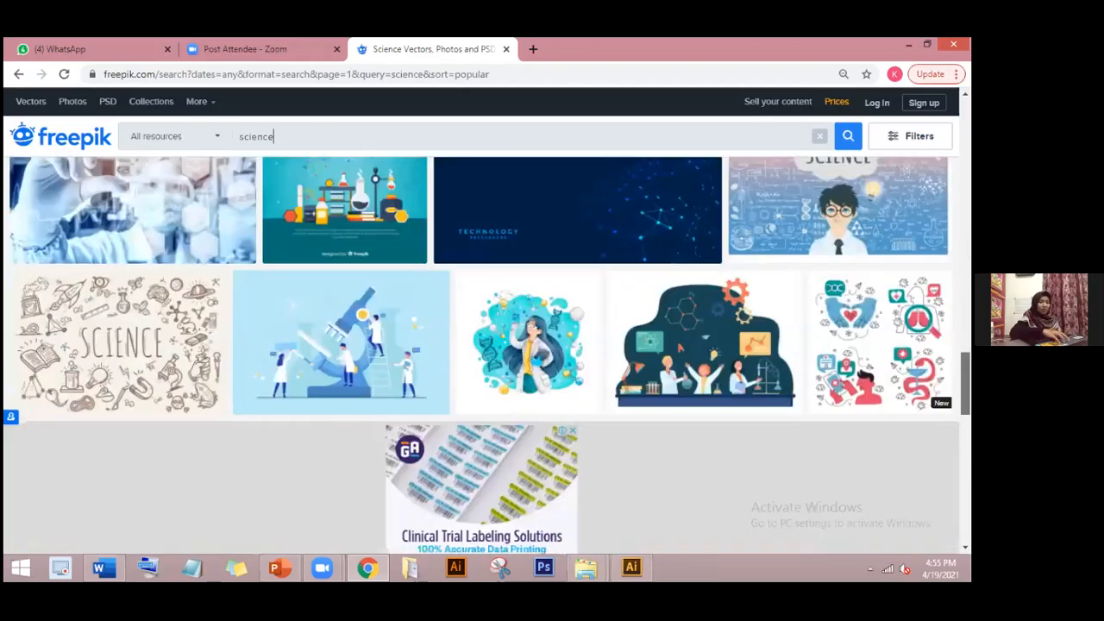
{"action": "scroll", "coordinate": [483, 353], "scroll_direction": "up", "scroll_amount": 8}
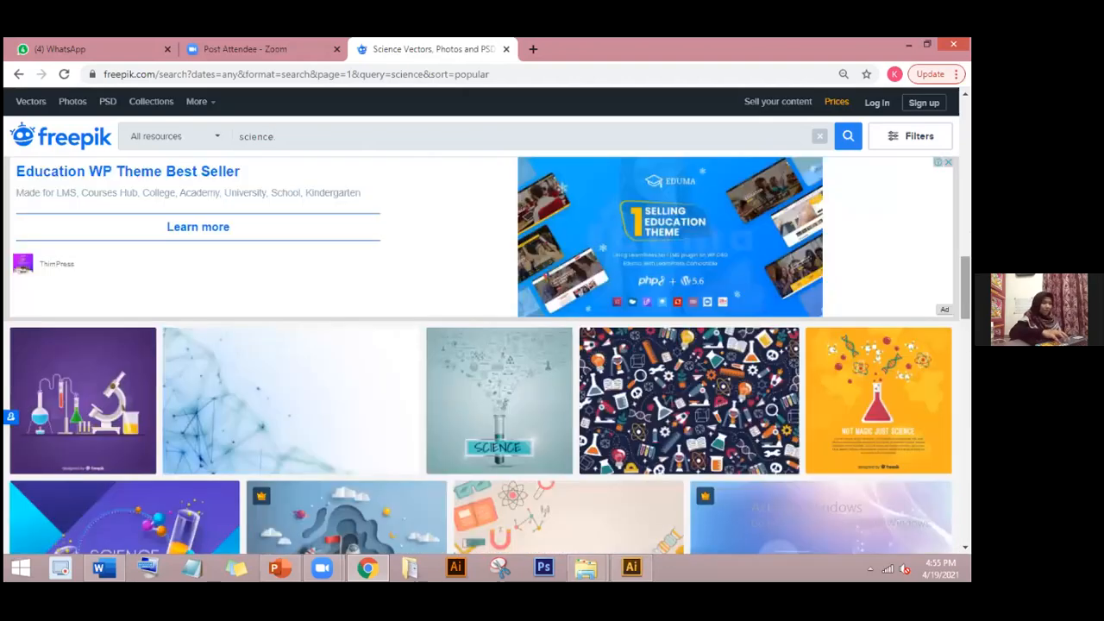
{"action": "scroll", "coordinate": [483, 354], "scroll_direction": "up", "scroll_amount": 5}
{"action": "scroll", "coordinate": [483, 354], "scroll_direction": "up", "scroll_amount": 4}
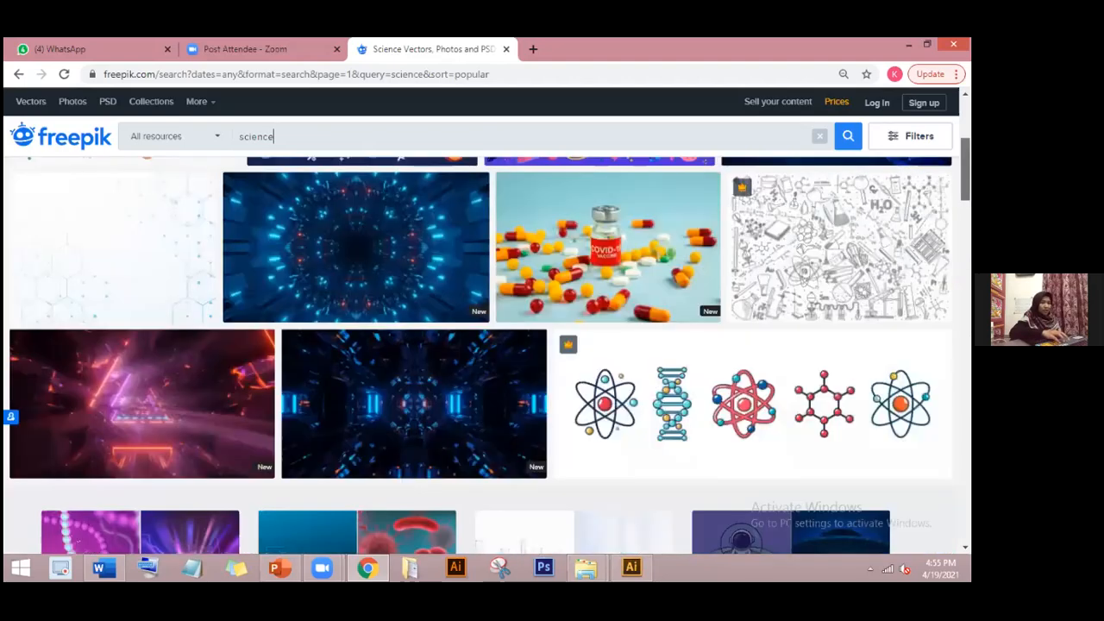
{"action": "scroll", "coordinate": [483, 354], "scroll_direction": "up", "scroll_amount": 3}
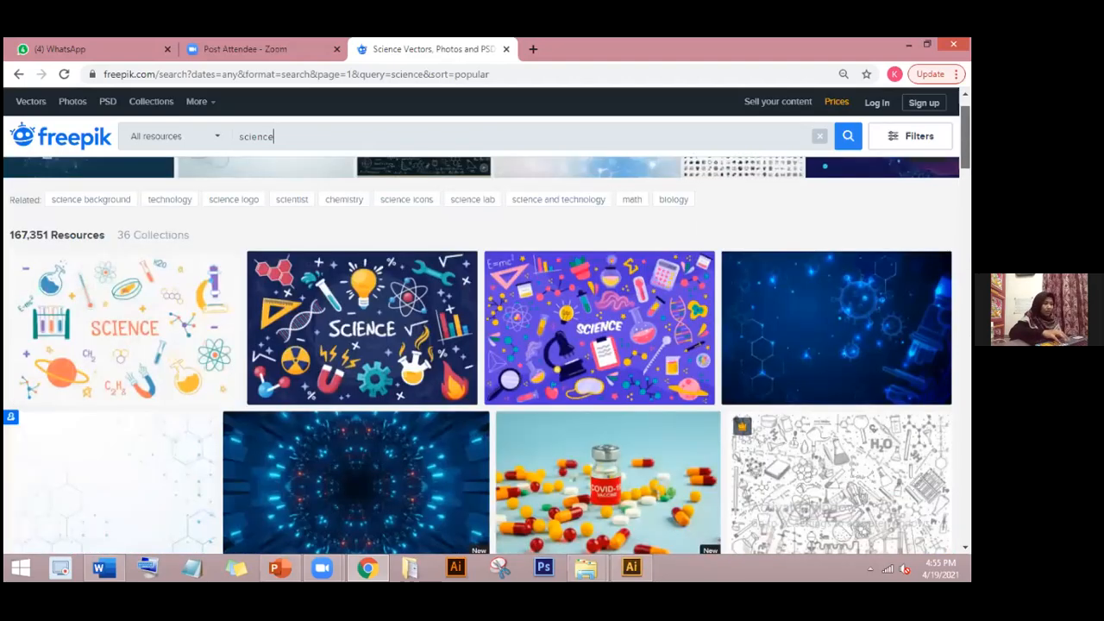
- Go through the rest of the first page of science results and open the second page
{"action": "scroll", "coordinate": [487, 354], "scroll_direction": "down", "scroll_amount": 5}
{"action": "scroll", "coordinate": [487, 355], "scroll_direction": "down", "scroll_amount": 8}
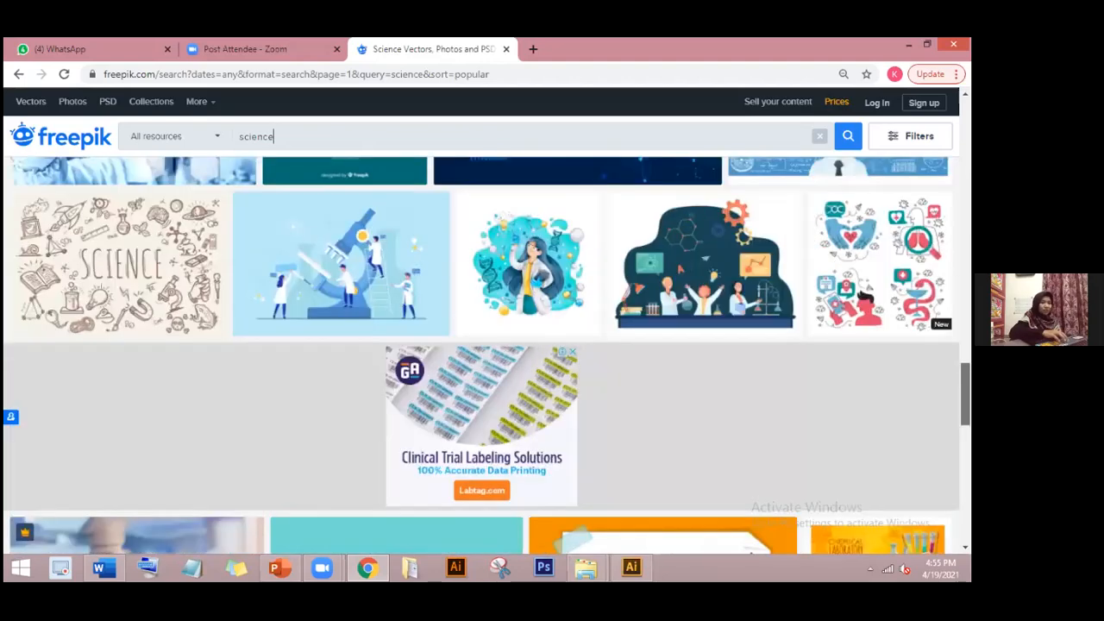
{"action": "scroll", "coordinate": [487, 355], "scroll_direction": "down", "scroll_amount": 3}
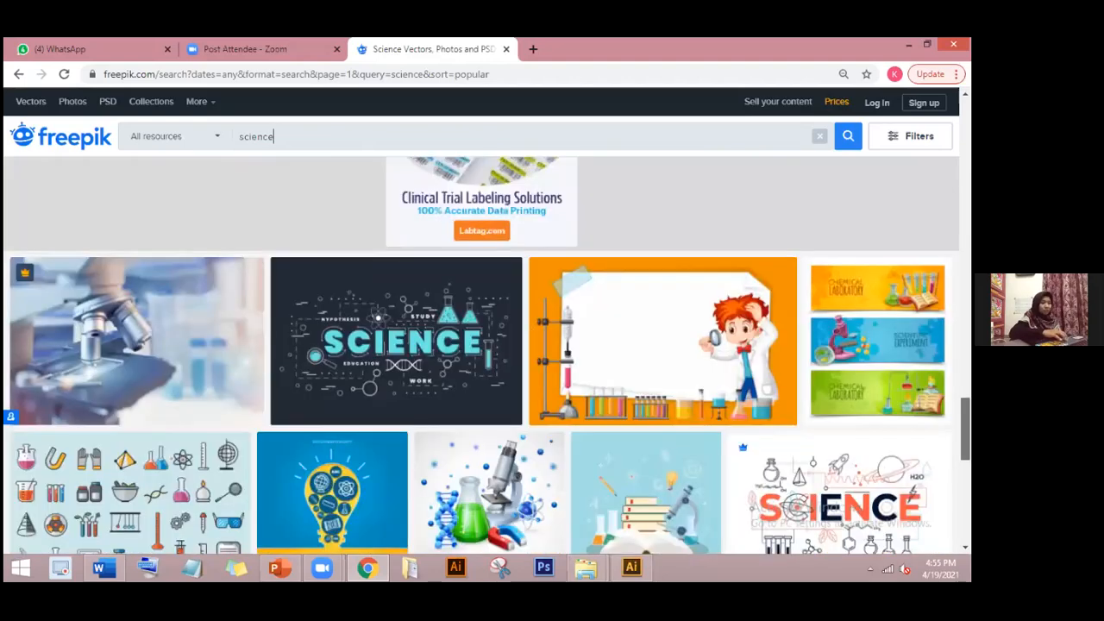
{"action": "scroll", "coordinate": [643, 442], "scroll_direction": "down", "scroll_amount": 6}
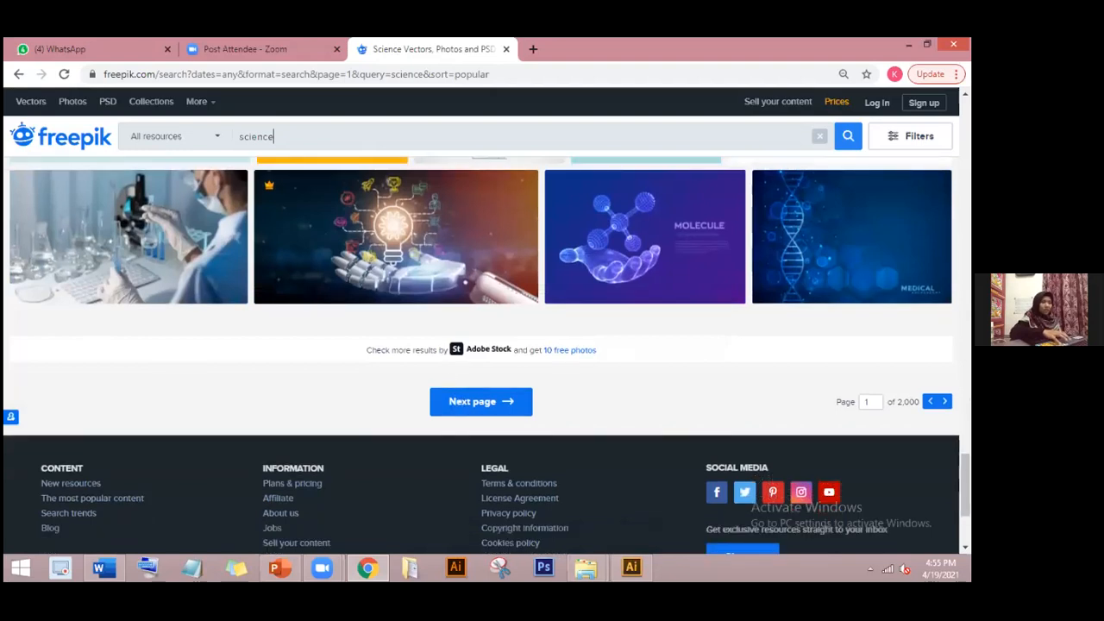
{"action": "left_click", "coordinate": [481, 401]}
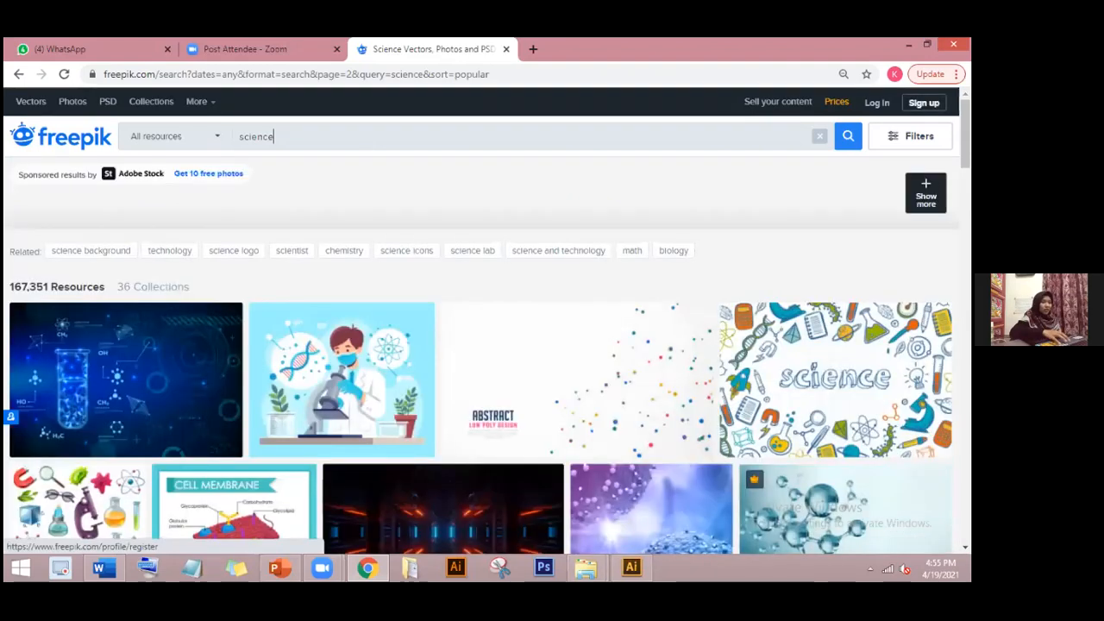
- Examine the science images offered on the second page of results
{"action": "scroll", "coordinate": [480, 401], "scroll_direction": "down", "scroll_amount": 1}
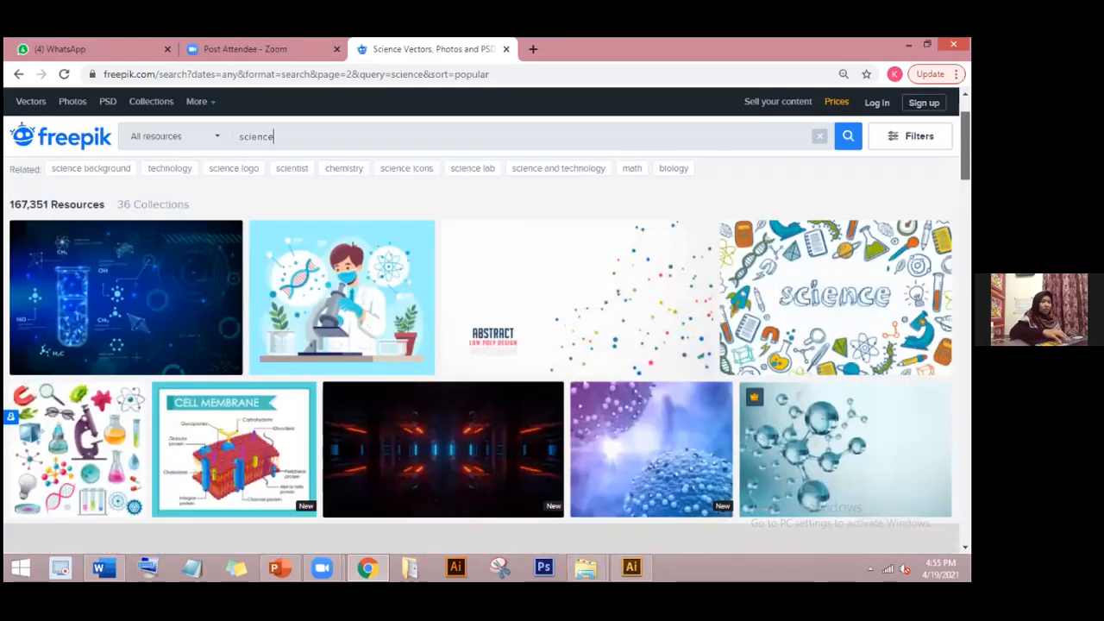
{"action": "scroll", "coordinate": [480, 362], "scroll_direction": "down", "scroll_amount": 4}
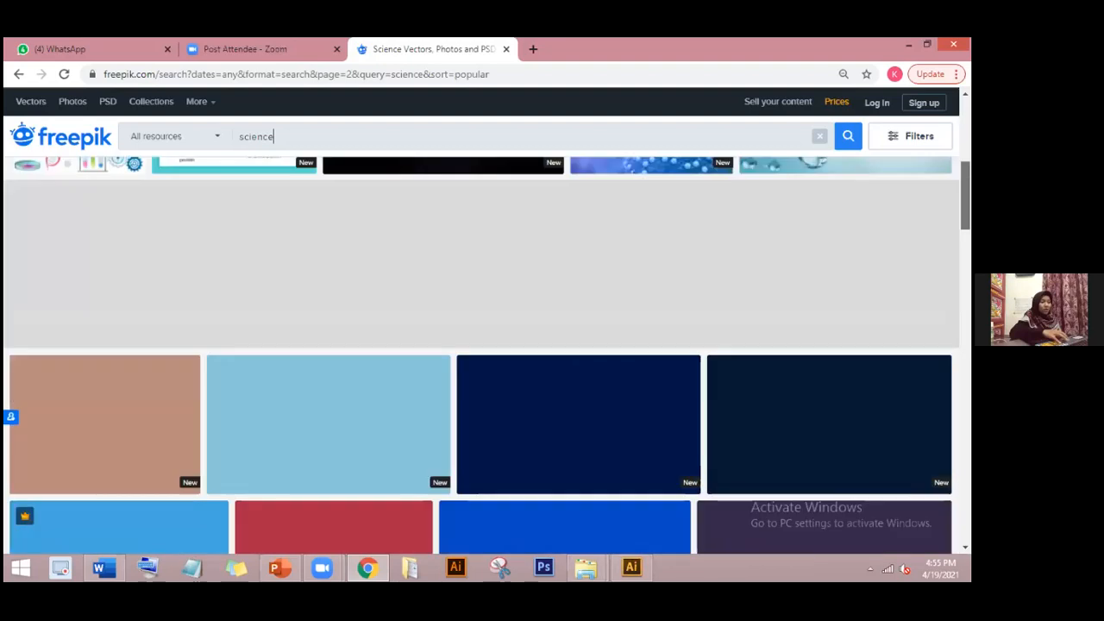
{"action": "scroll", "coordinate": [480, 362], "scroll_direction": "down", "scroll_amount": 1}
{"action": "scroll", "coordinate": [480, 362], "scroll_direction": "down", "scroll_amount": 3}
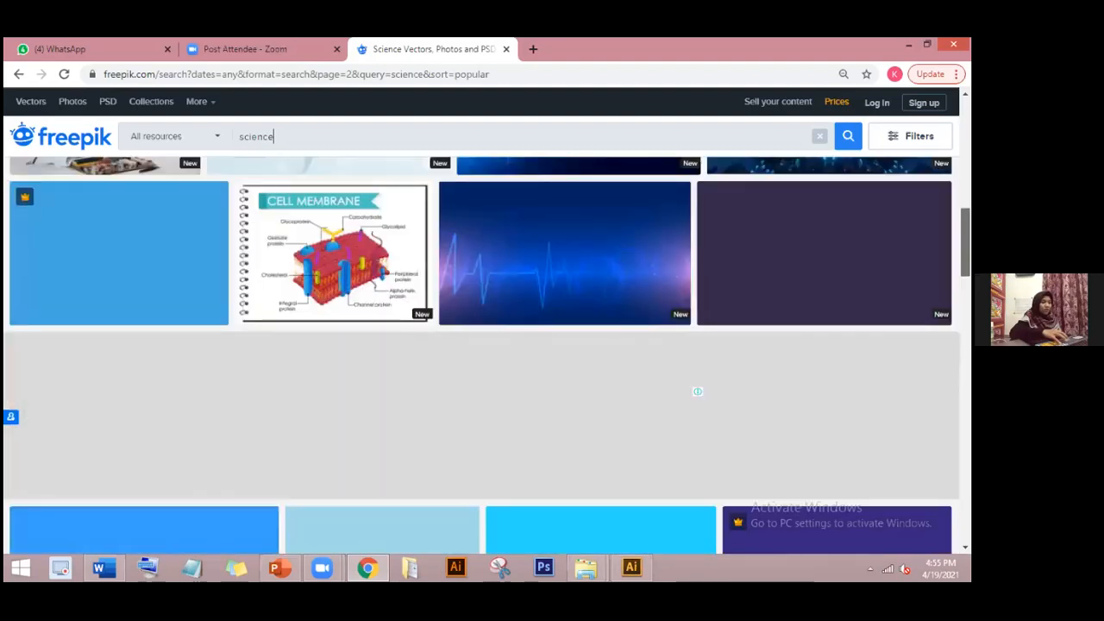
{"action": "scroll", "coordinate": [480, 362], "scroll_direction": "down", "scroll_amount": 2}
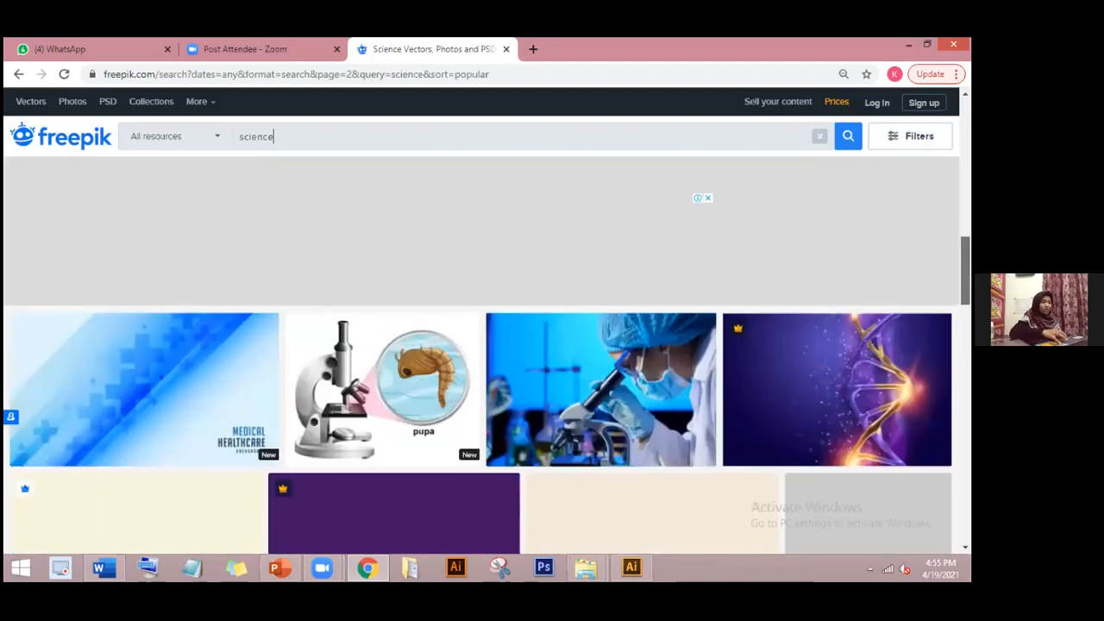
{"action": "scroll", "coordinate": [480, 363], "scroll_direction": "down", "scroll_amount": 4}
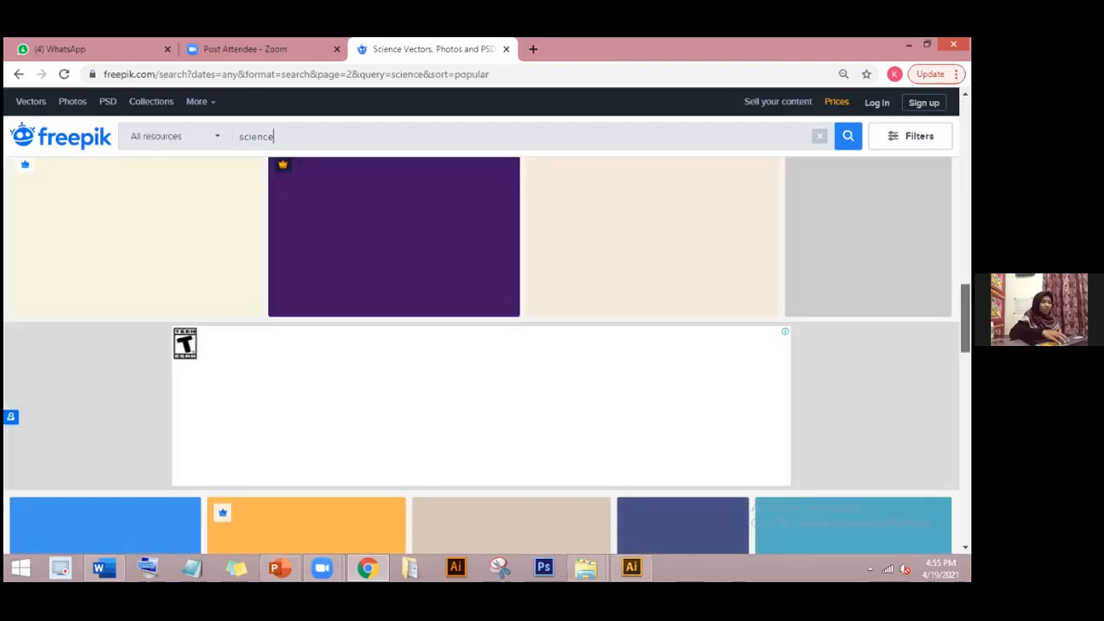
{"action": "scroll", "coordinate": [480, 362], "scroll_direction": "up", "scroll_amount": 6}
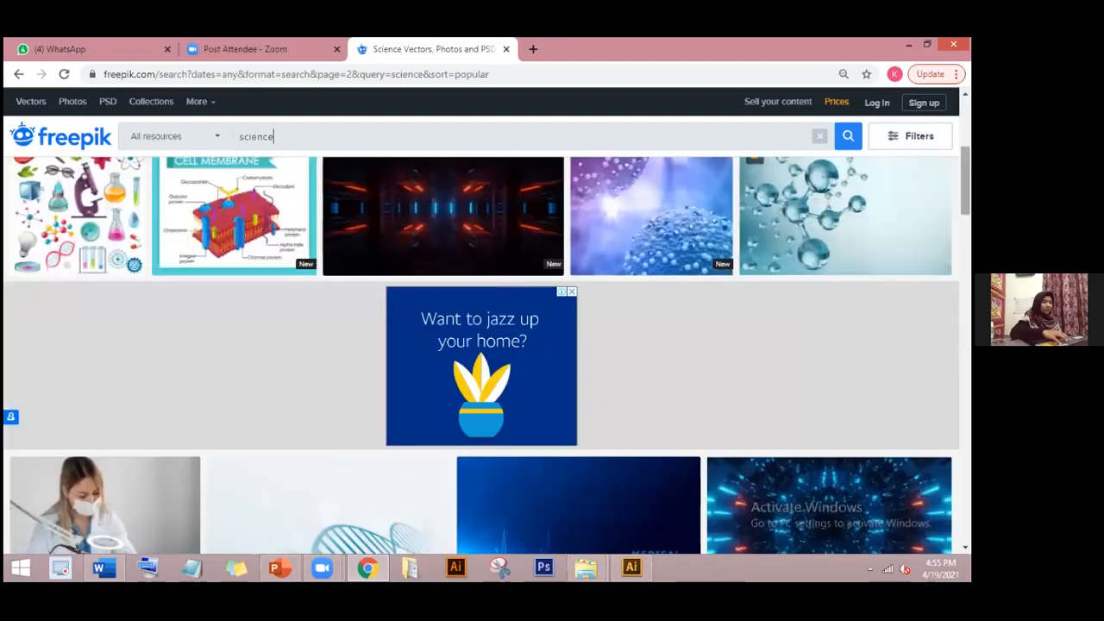
- Download the free vector "Flat biotechnology concept with scientist" and show the downloaded archive in its folder
{"action": "scroll", "coordinate": [370, 353], "scroll_direction": "up", "scroll_amount": 4}
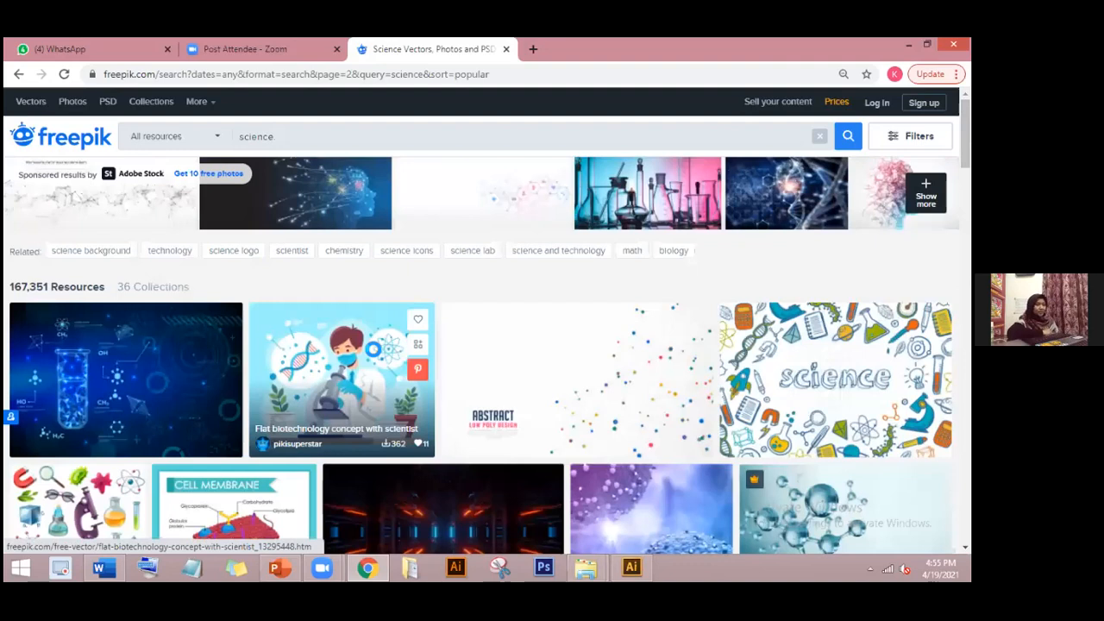
{"action": "left_click", "coordinate": [372, 348]}
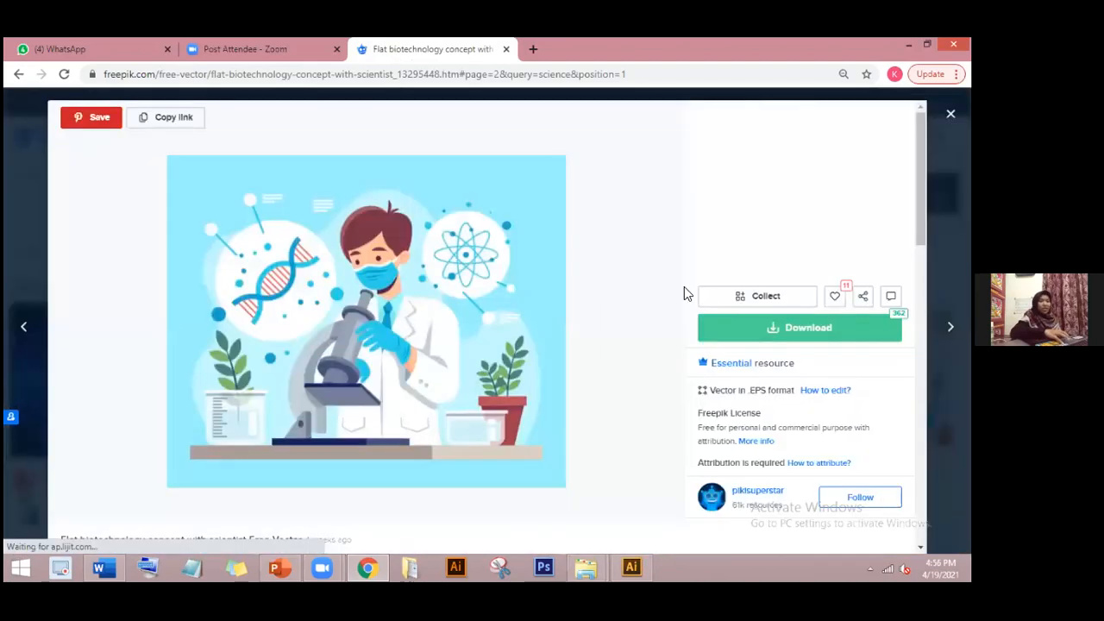
{"action": "left_click", "coordinate": [771, 328]}
{"action": "left_click", "coordinate": [771, 469]}
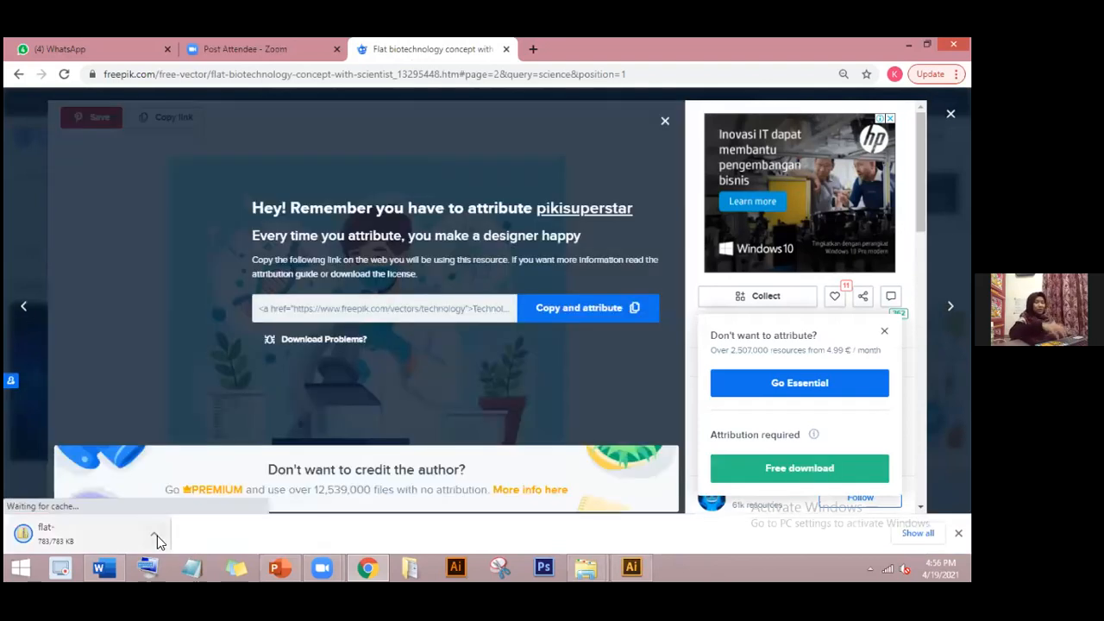
{"action": "left_click", "coordinate": [155, 539]}
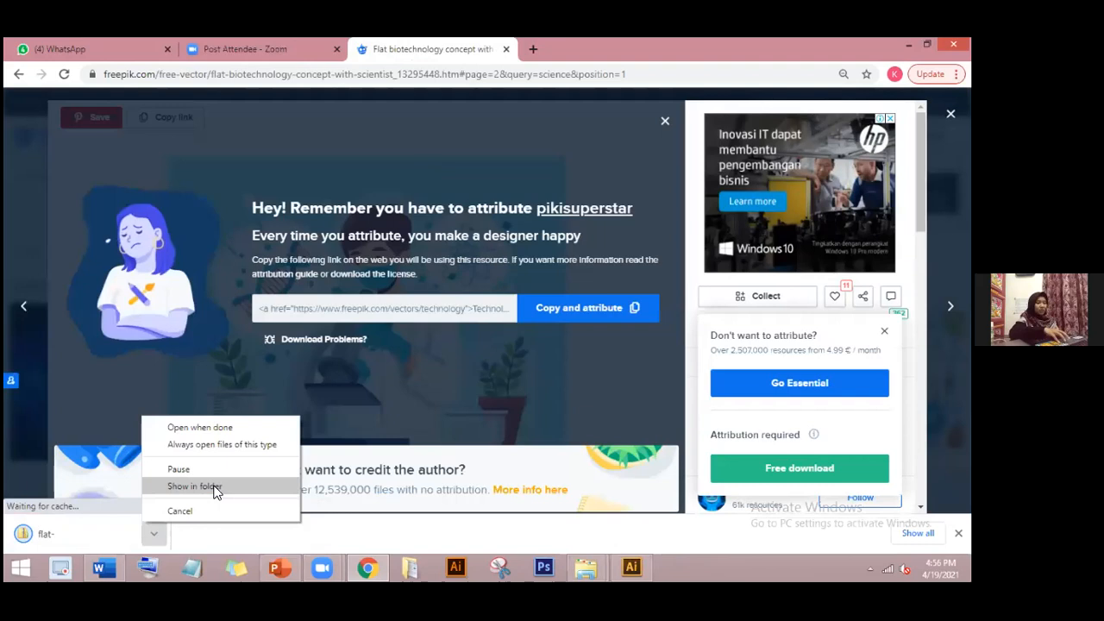
{"action": "left_click", "coordinate": [216, 490]}
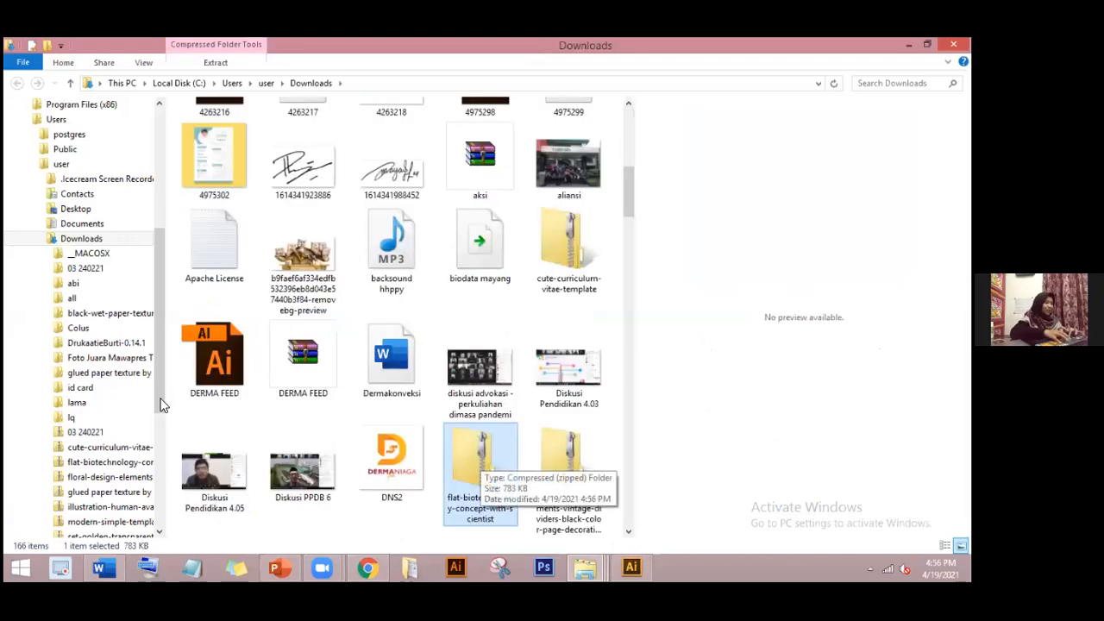
- Copy the flat-biotechnology-concept-with-scientist archive to the Pelatihan Desain KPM folder on Data 1 (D:) and open that folder
{"action": "scroll", "coordinate": [160, 491], "scroll_direction": "down", "scroll_amount": 1}
{"action": "scroll", "coordinate": [69, 479], "scroll_direction": "down", "scroll_amount": 5}
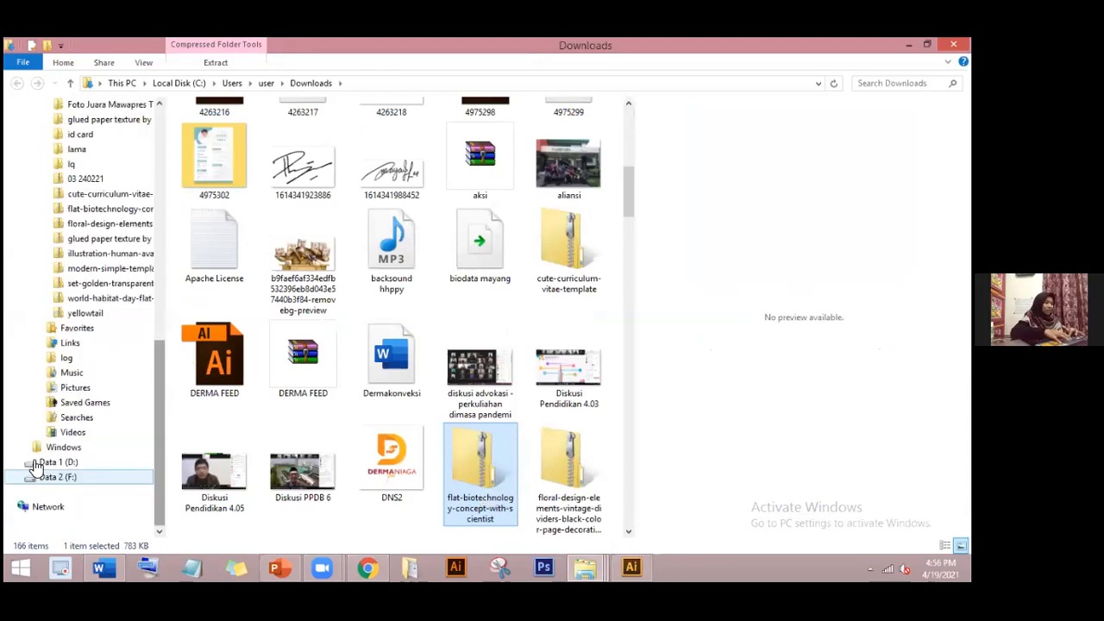
{"action": "left_click", "coordinate": [20, 461]}
{"action": "left_click", "coordinate": [506, 444]}
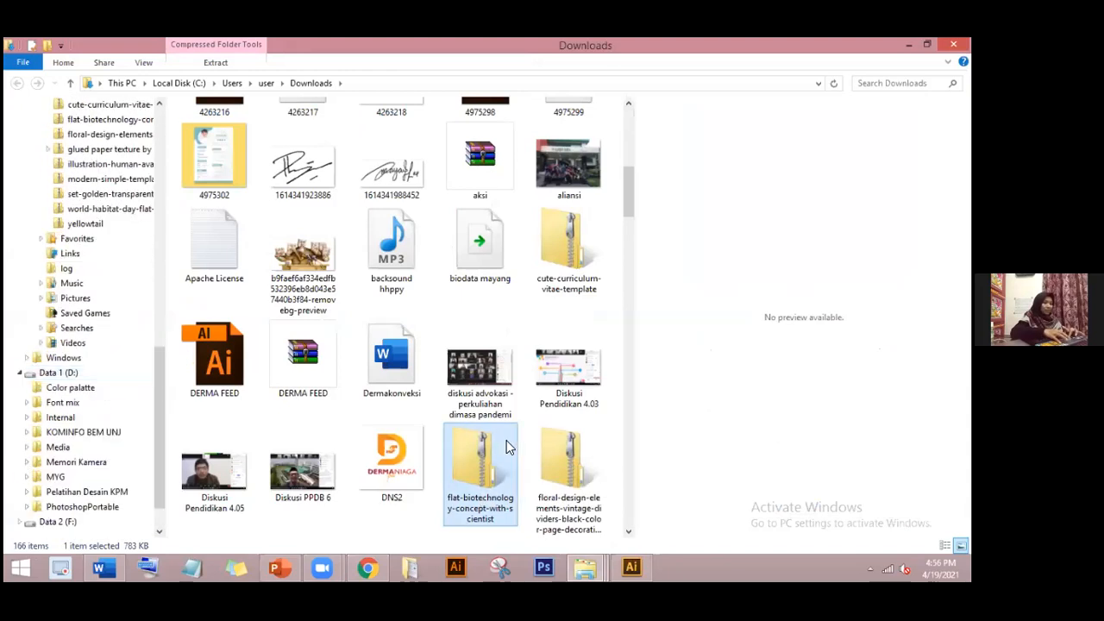
{"action": "left_click_drag", "start_coordinate": [506, 444], "coordinate": [115, 495]}
{"action": "left_click", "coordinate": [114, 495]}
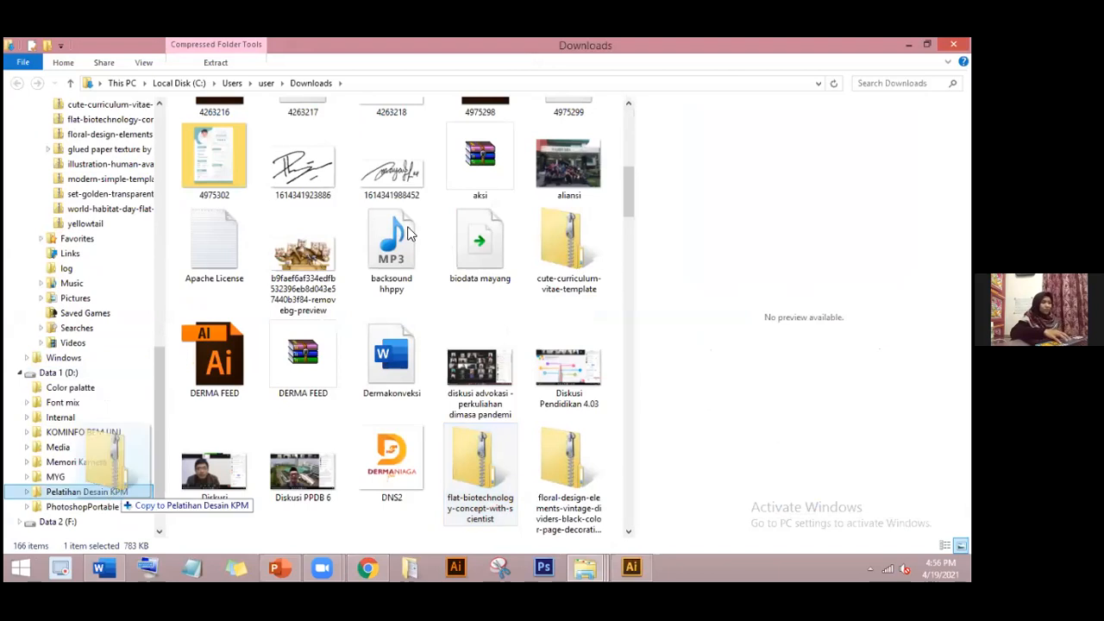
- Extract the flat-biotechnology archive directly into this folder, preview the JPEG 5119486 and select the AI file 5119488
{"action": "left_click", "coordinate": [357, 148]}
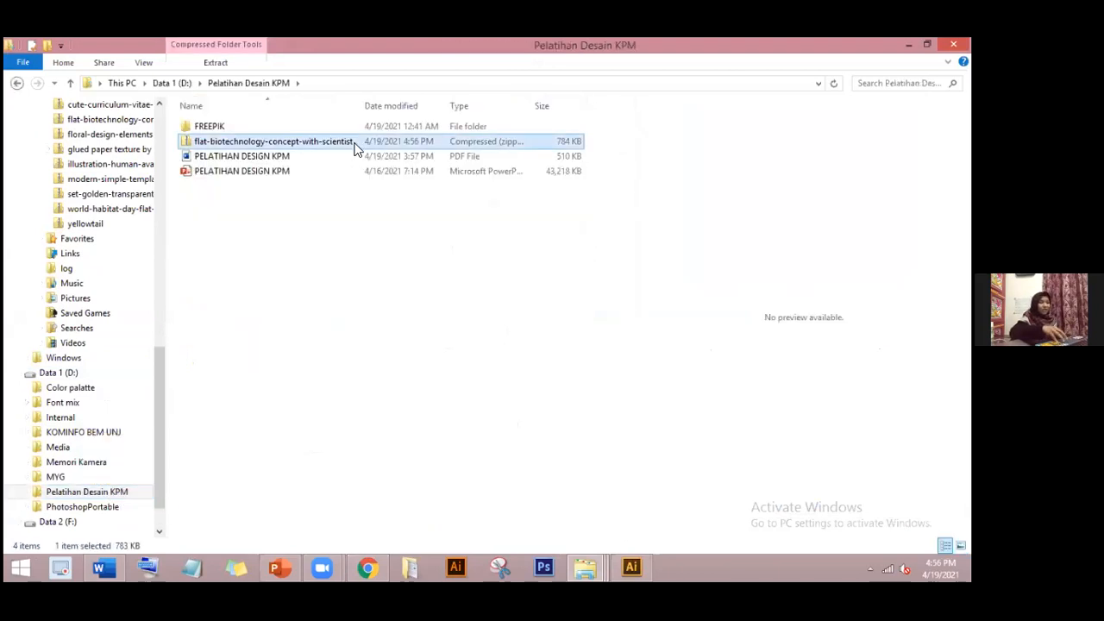
{"action": "right_click", "coordinate": [357, 148]}
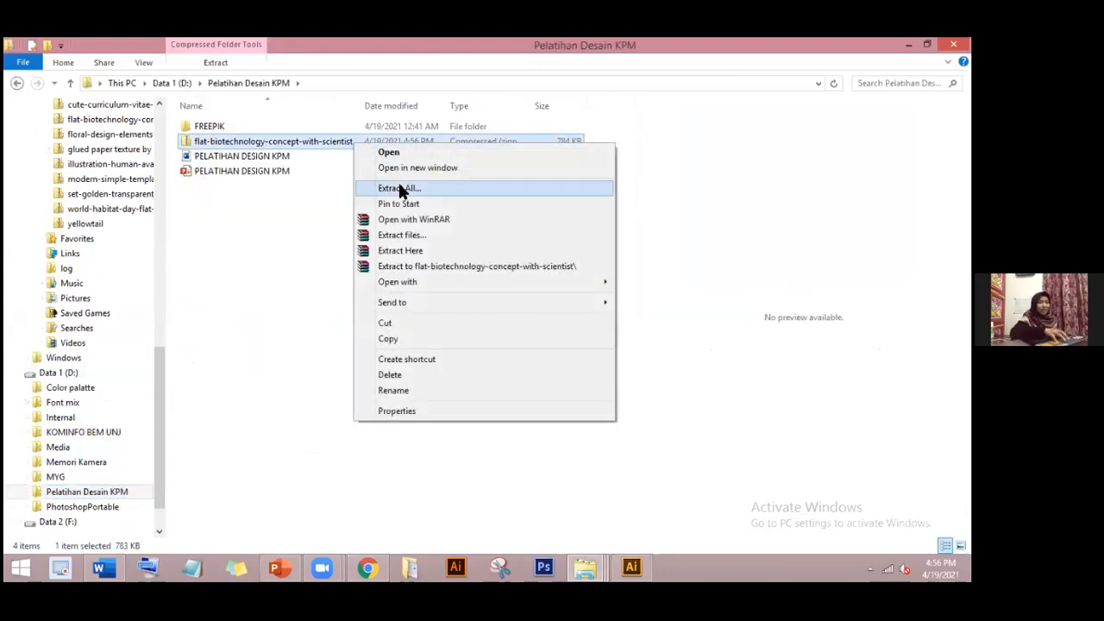
{"action": "left_click", "coordinate": [414, 252]}
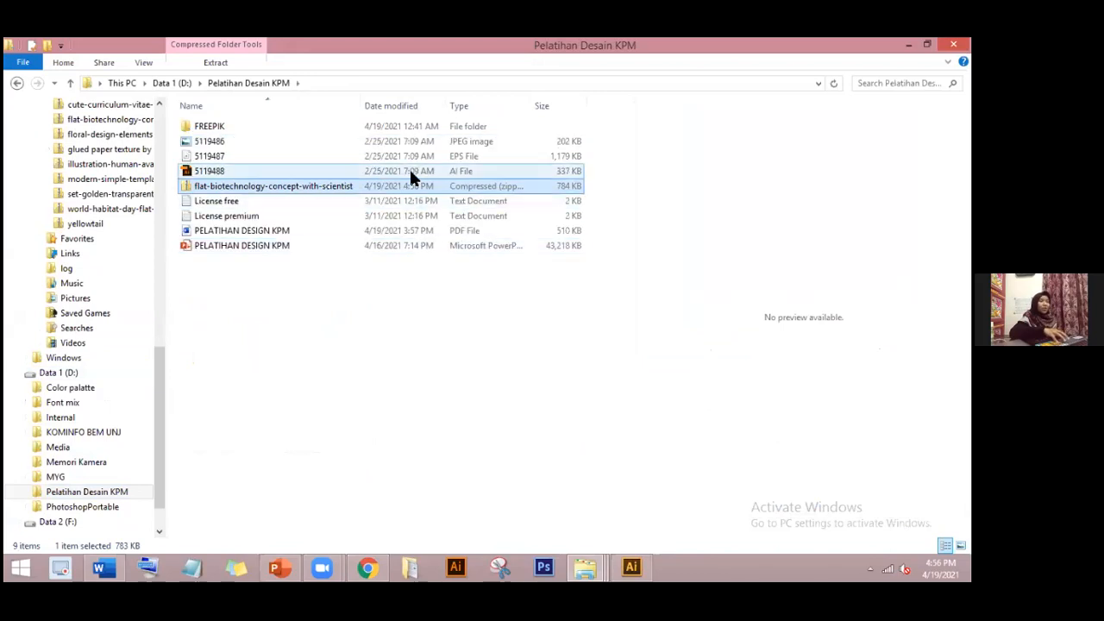
{"action": "left_click", "coordinate": [420, 141]}
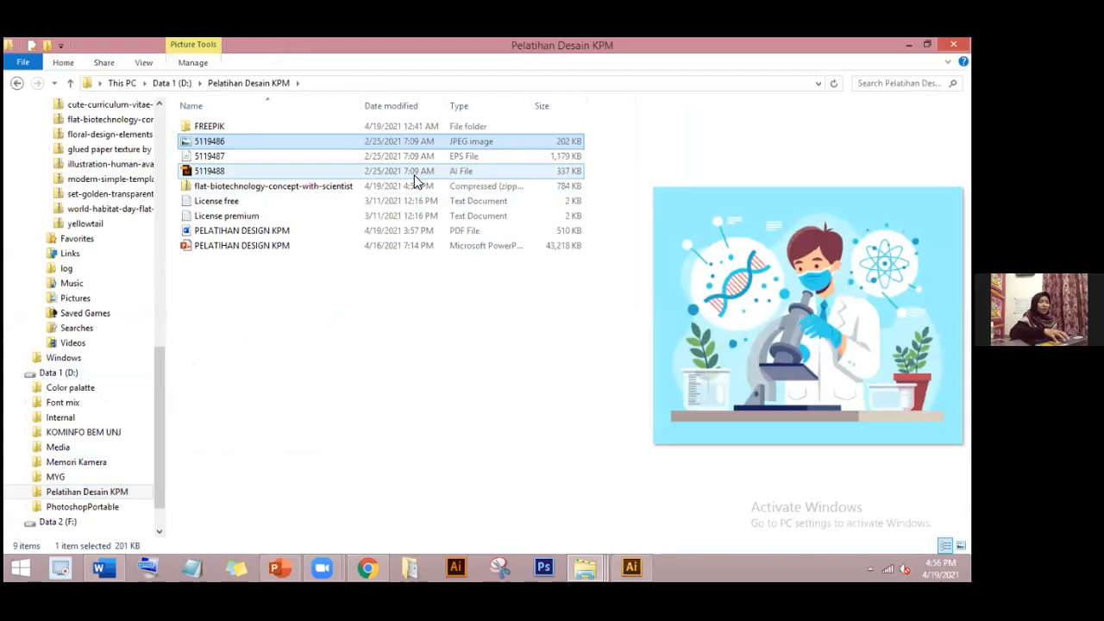
{"action": "left_click", "coordinate": [414, 173]}
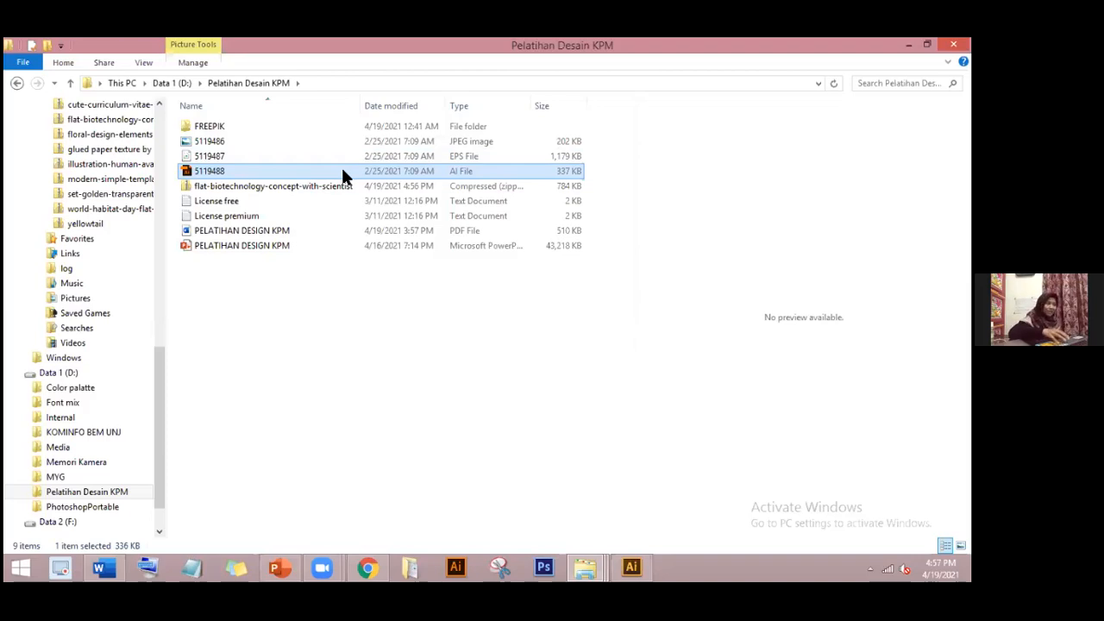
- Switch to Illustrator and open the AI file 5119488 from Pelatihan Desain KPM, accepting that its embedded color profile is discarded
{"action": "left_click", "coordinate": [642, 561]}
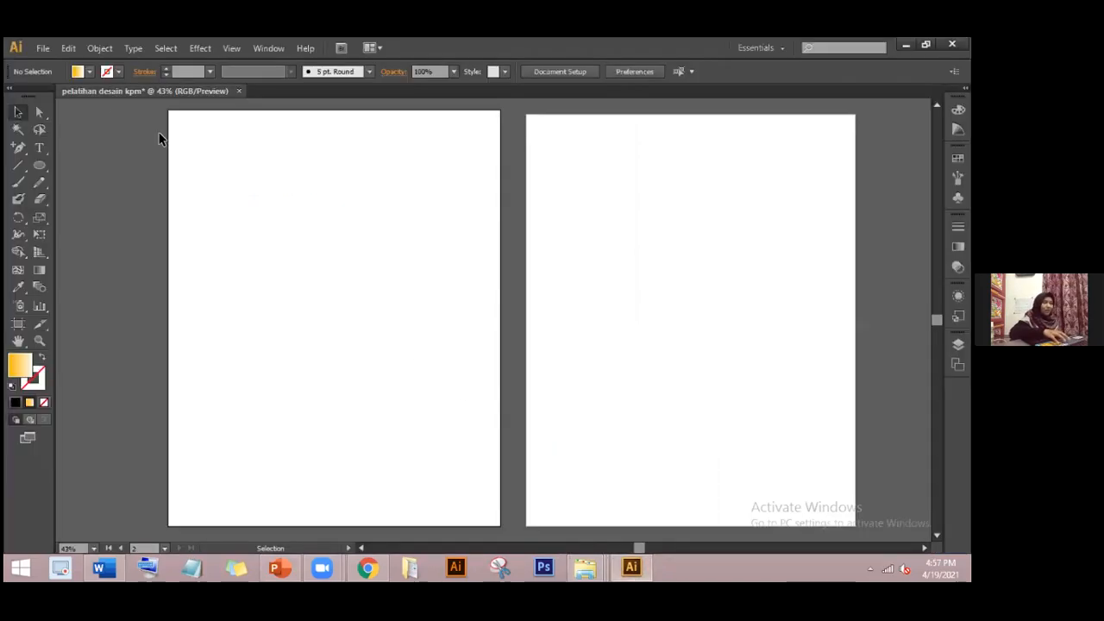
{"action": "left_click", "coordinate": [48, 55]}
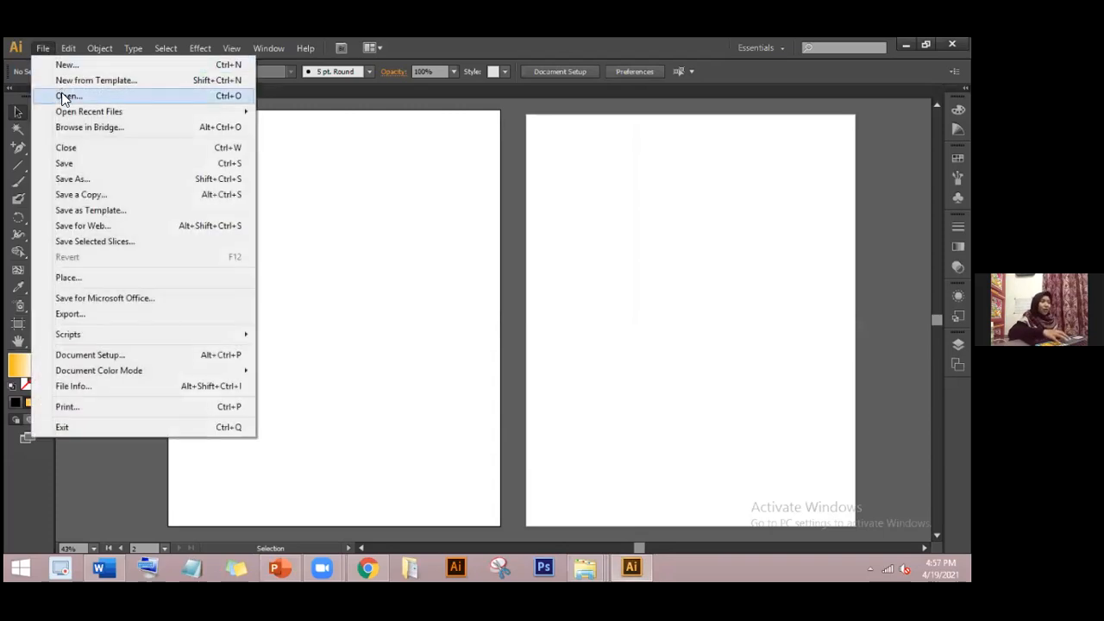
{"action": "left_click", "coordinate": [61, 93]}
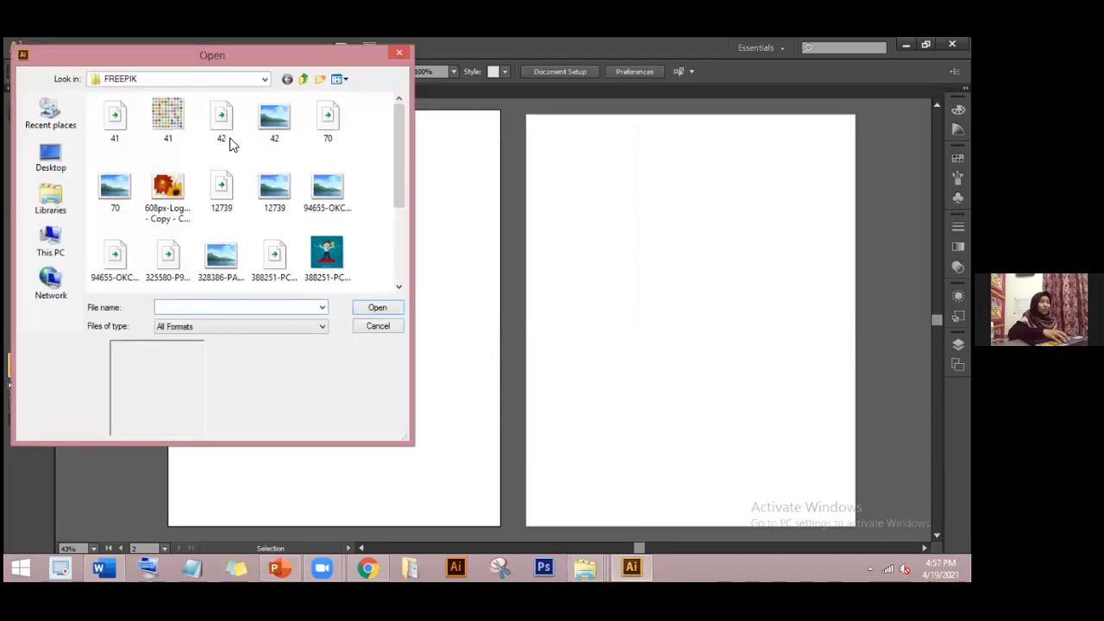
{"action": "left_click", "coordinate": [38, 252]}
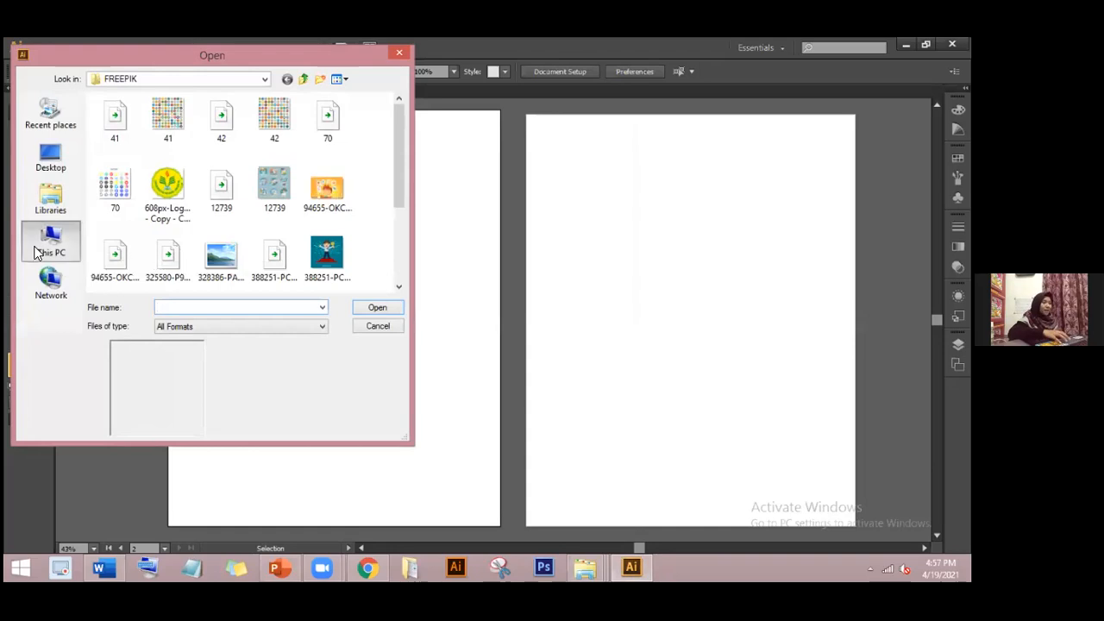
{"action": "double_click", "coordinate": [219, 271]}
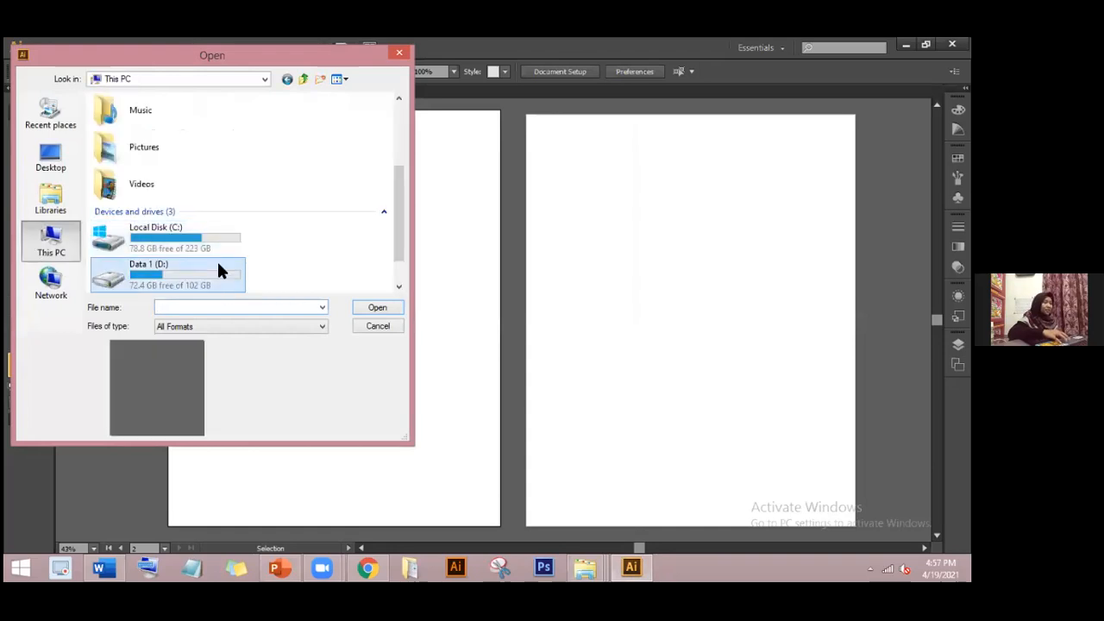
{"action": "double_click", "coordinate": [231, 214]}
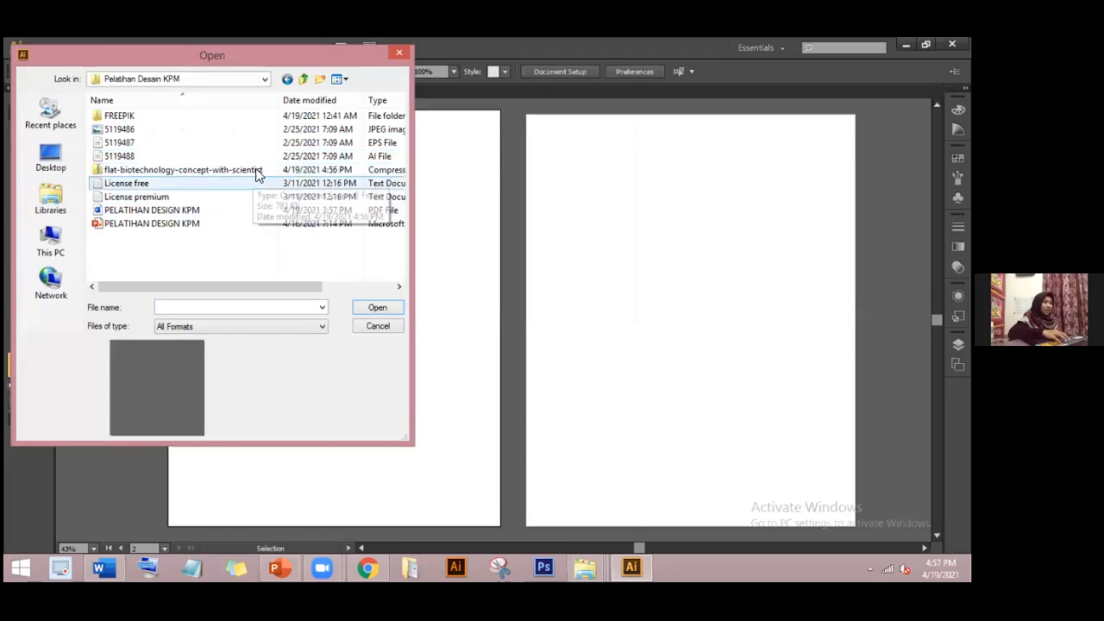
{"action": "left_click", "coordinate": [271, 156]}
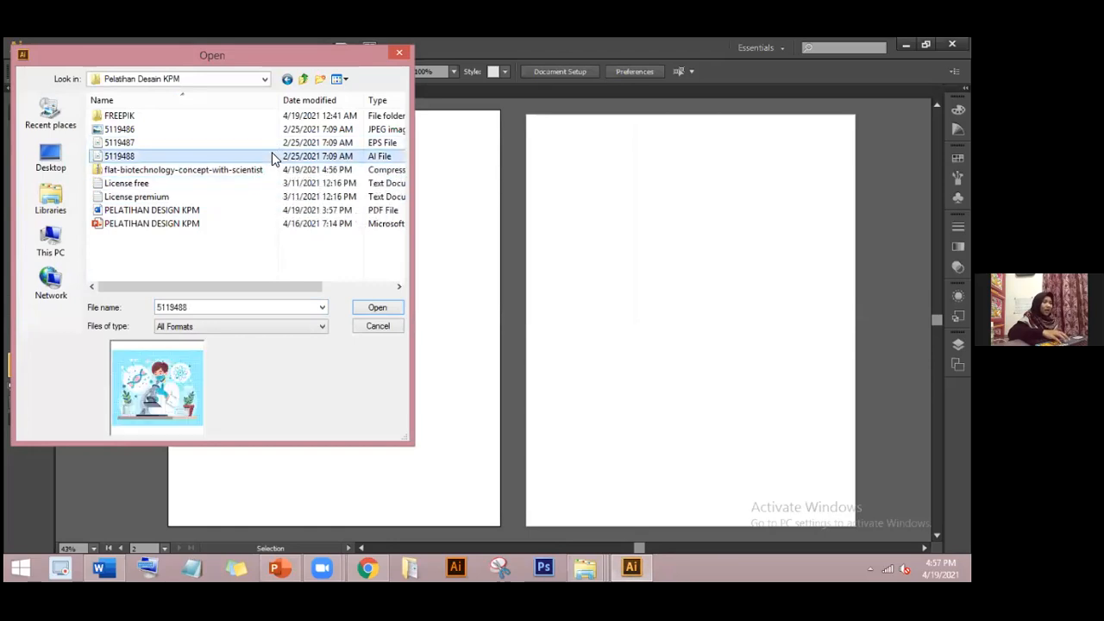
{"action": "left_click", "coordinate": [345, 199]}
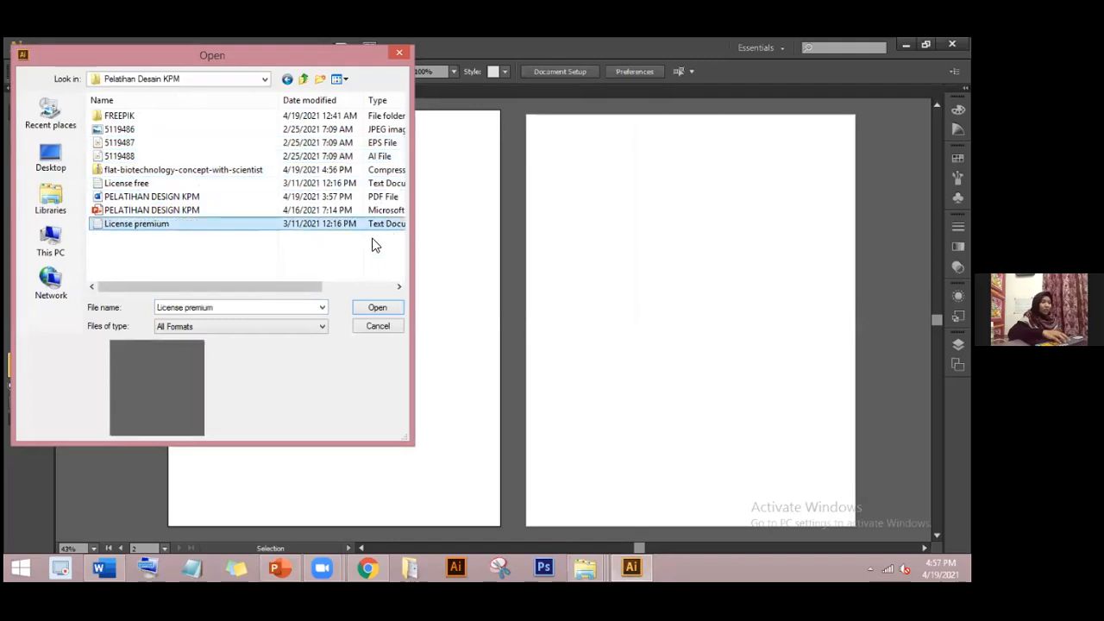
{"action": "left_click", "coordinate": [371, 156]}
{"action": "left_click", "coordinate": [379, 309]}
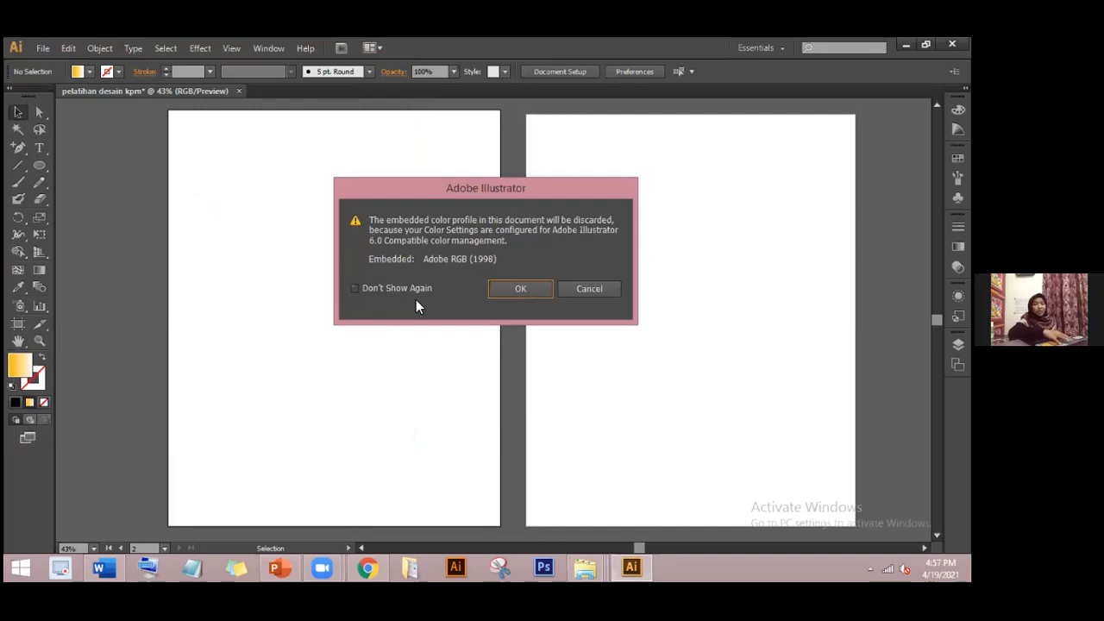
{"action": "left_click", "coordinate": [521, 288]}
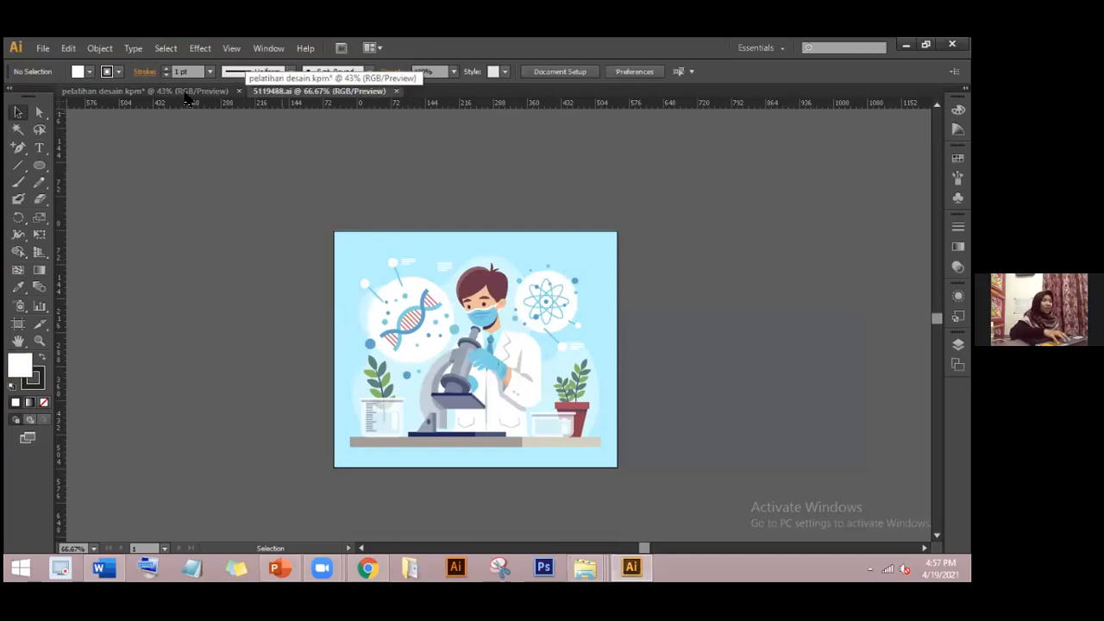
- Look at both open documents and examine the scientist illustration's group and background separately
{"action": "left_click", "coordinate": [186, 96]}
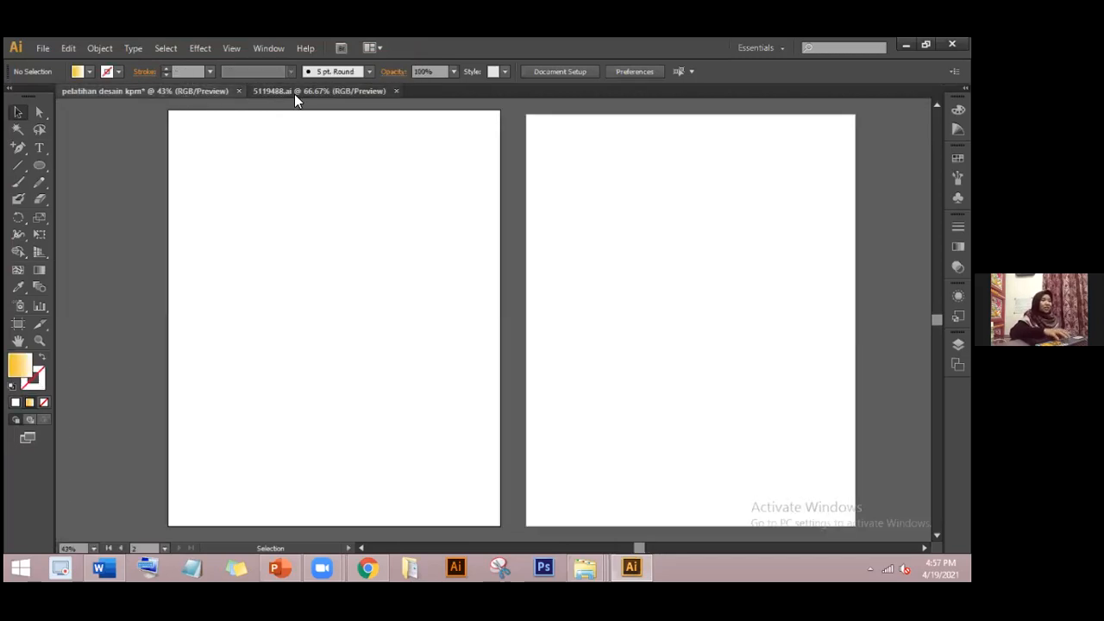
{"action": "left_click", "coordinate": [294, 95]}
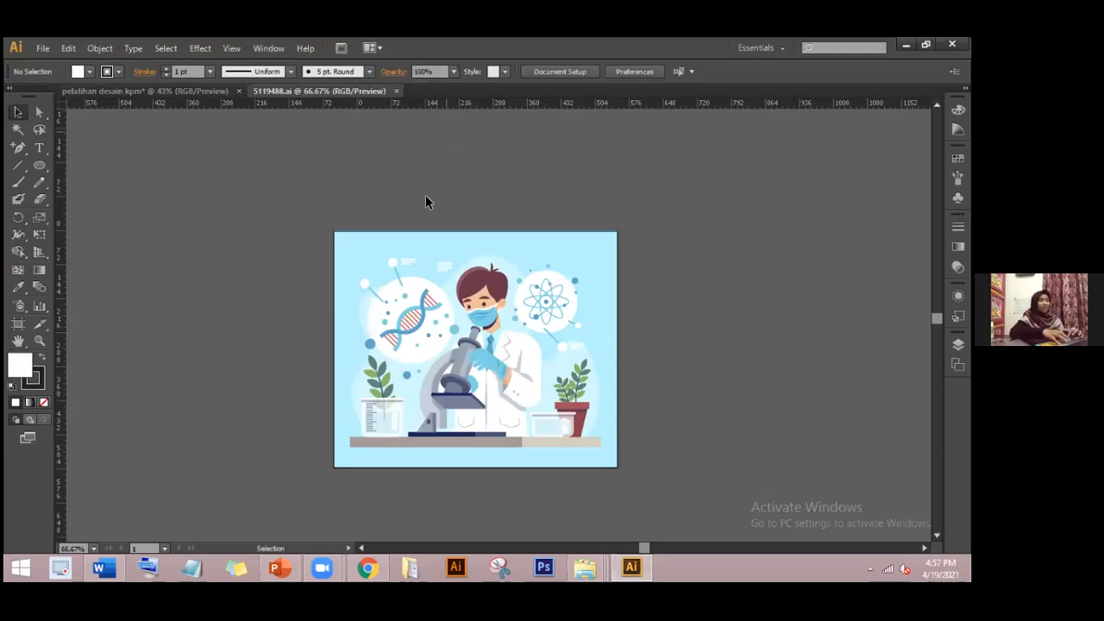
{"action": "left_click", "coordinate": [418, 256]}
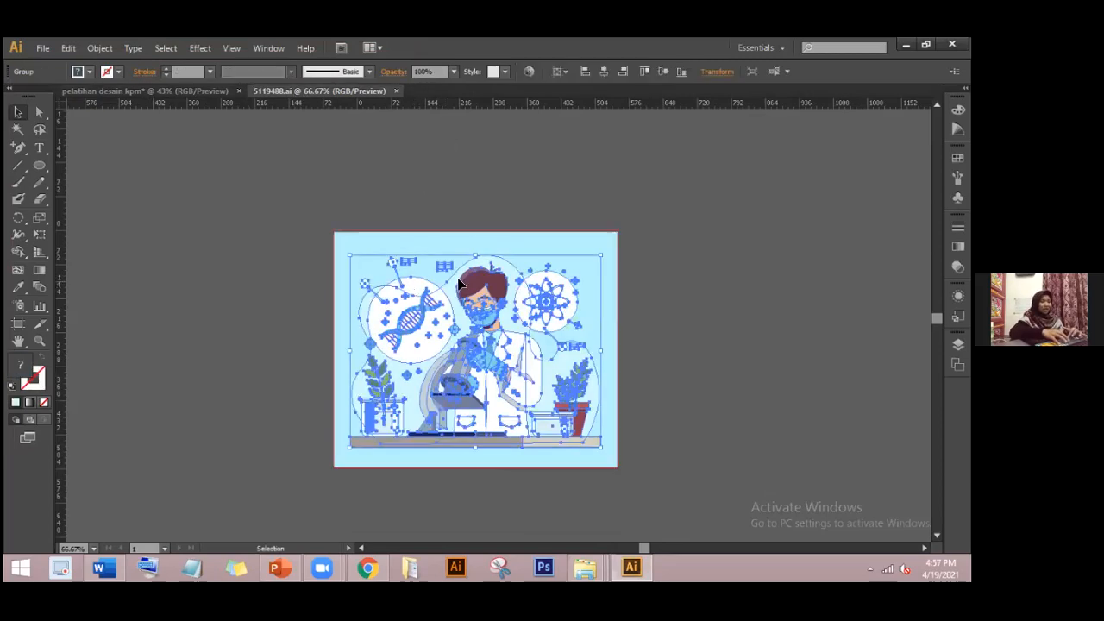
{"action": "left_click", "coordinate": [428, 233]}
- Bring the whole scientist illustration with its background into the pelatihan desain kpm document and place it on the left artboard
{"action": "left_click_drag", "start_coordinate": [306, 206], "coordinate": [634, 478]}
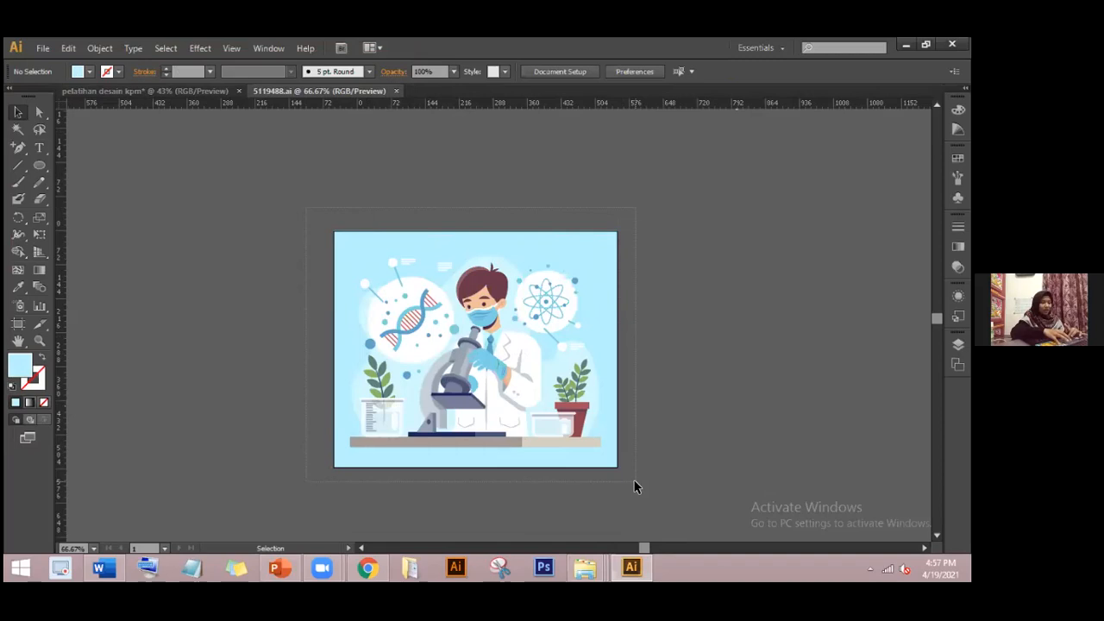
{"action": "left_click_drag", "start_coordinate": [634, 487], "coordinate": [634, 486]}
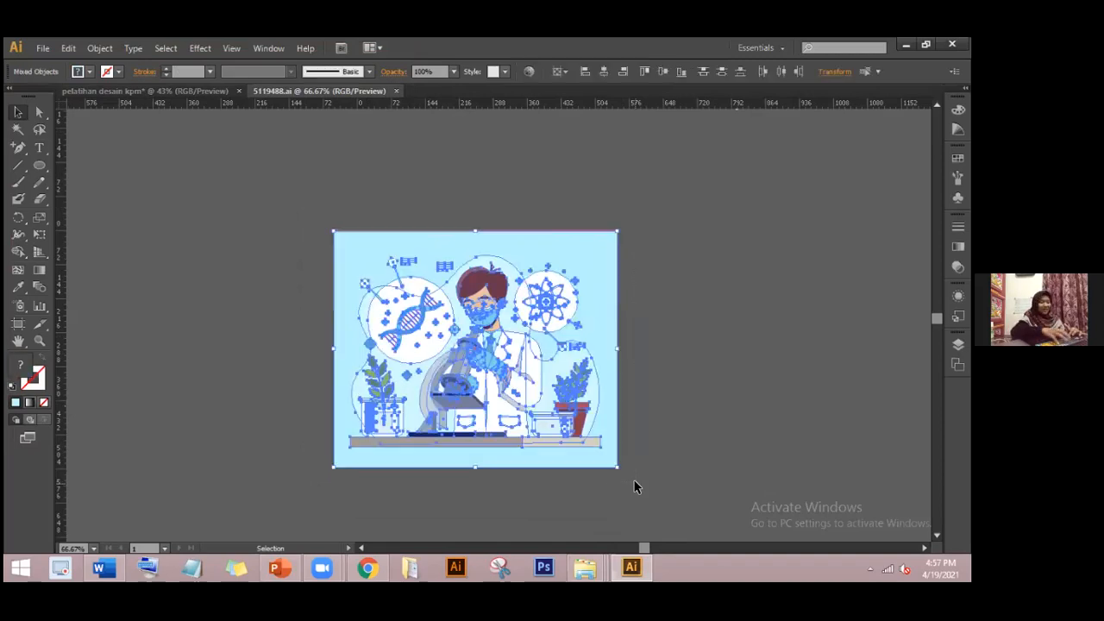
{"action": "left_click", "coordinate": [273, 195]}
{"action": "left_click_drag", "start_coordinate": [301, 188], "coordinate": [635, 486]}
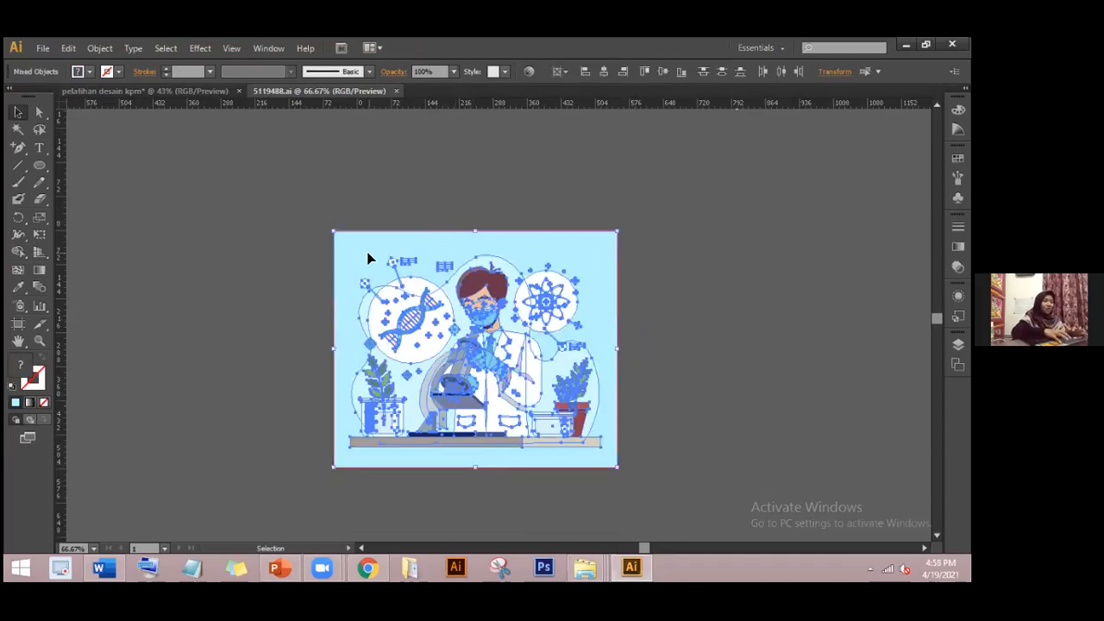
{"action": "left_click_drag", "start_coordinate": [398, 270], "coordinate": [289, 251]}
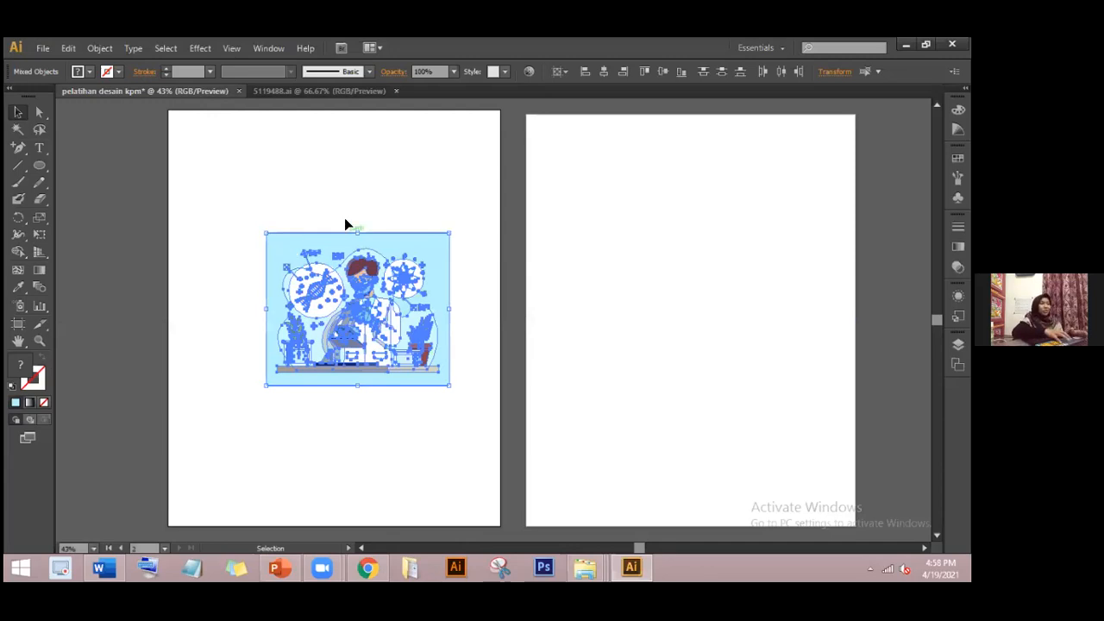
{"action": "left_click_drag", "start_coordinate": [393, 256], "coordinate": [375, 231]}
{"action": "left_click", "coordinate": [446, 247]}
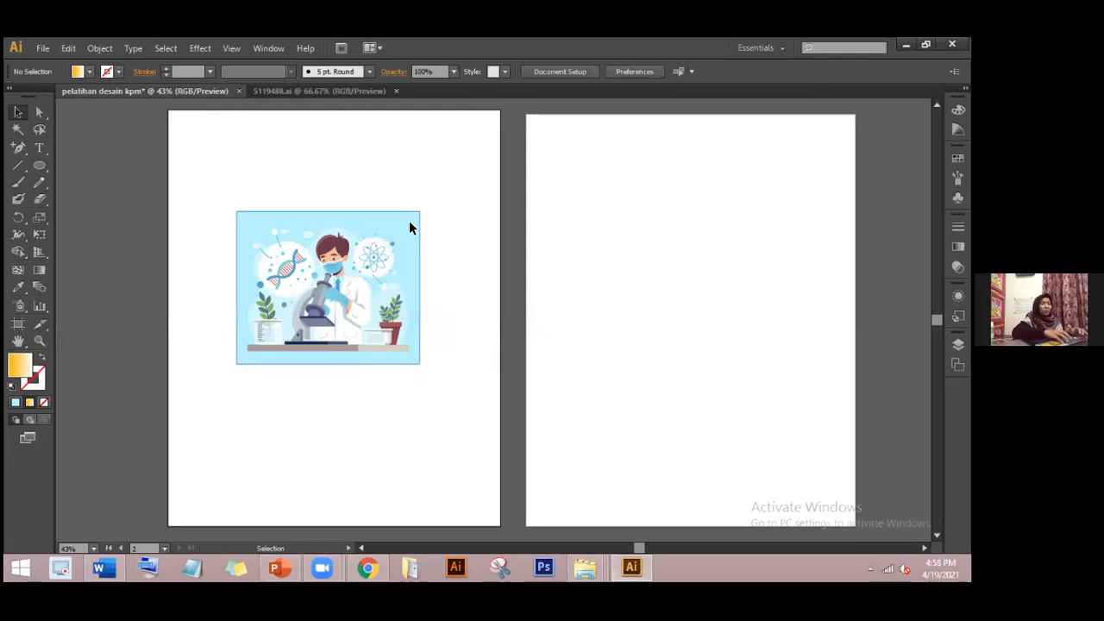
- Create a 1080 x 1350 px rectangle in the illustration's light-blue background color and align it over the left artboard
{"action": "left_click", "coordinate": [409, 221]}
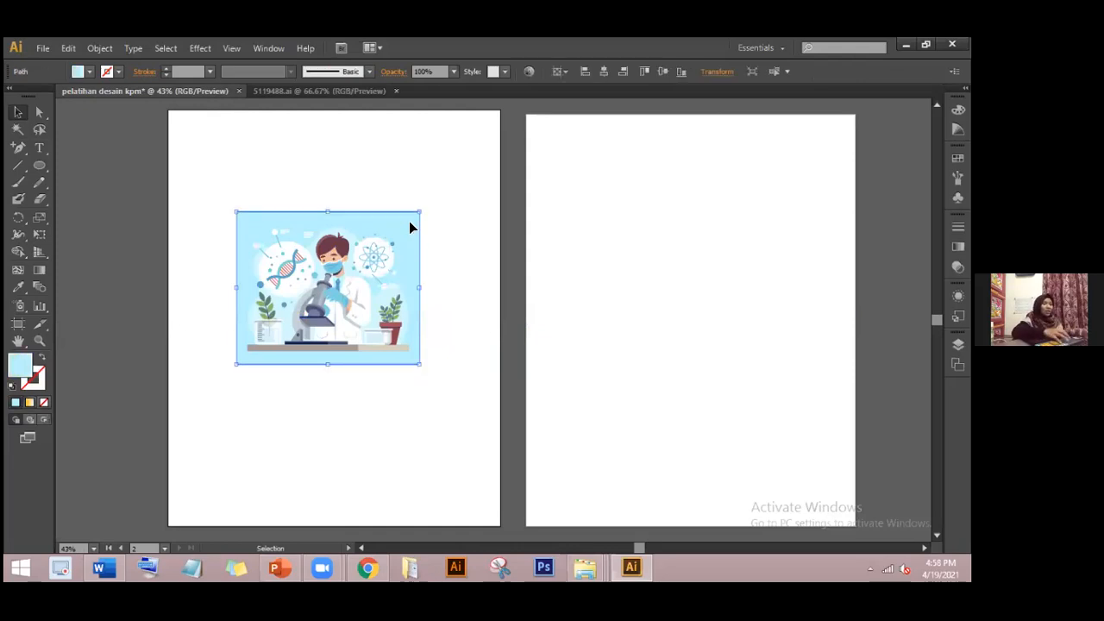
{"action": "left_click", "coordinate": [40, 169]}
{"action": "left_click_drag", "start_coordinate": [44, 162], "coordinate": [77, 163]}
{"action": "left_click", "coordinate": [261, 182]}
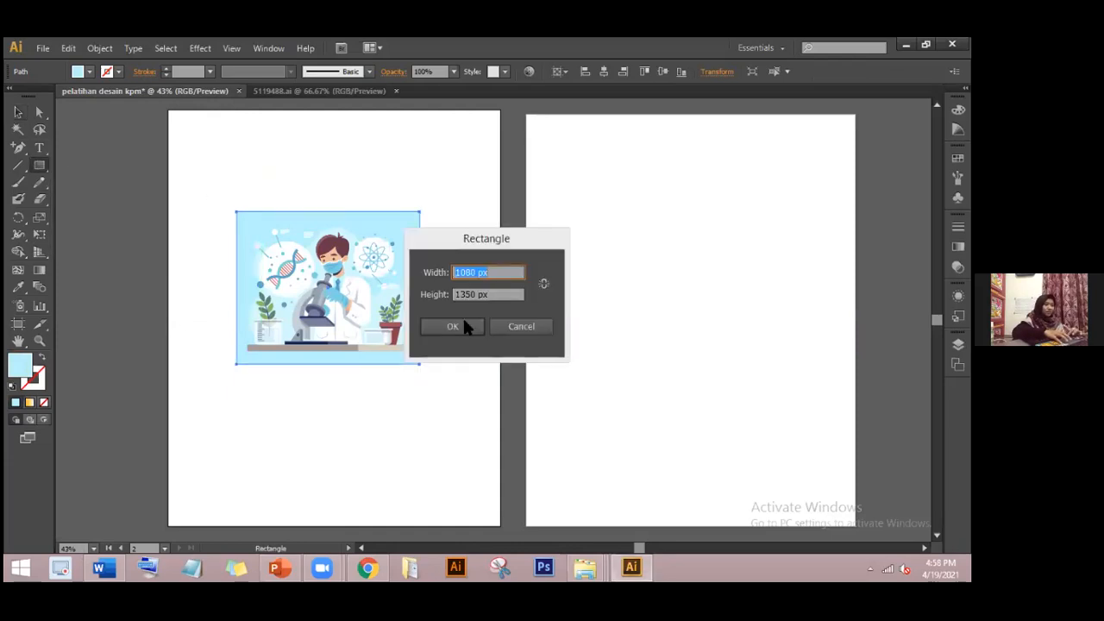
{"action": "left_click", "coordinate": [456, 331]}
{"action": "left_click", "coordinate": [17, 112]}
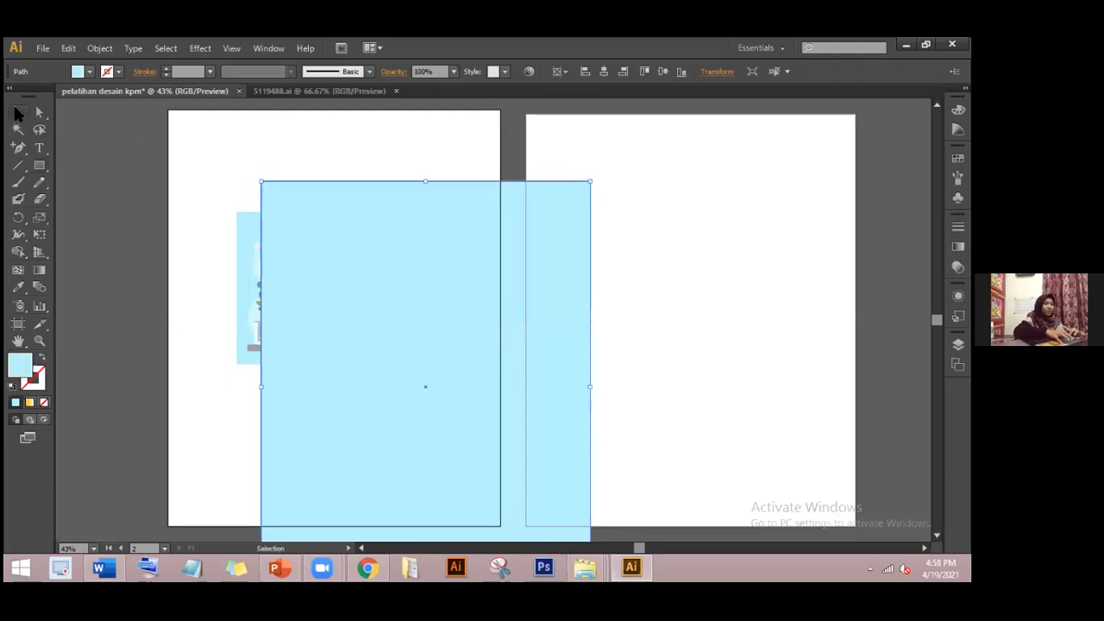
{"action": "left_click_drag", "start_coordinate": [364, 276], "coordinate": [275, 208]}
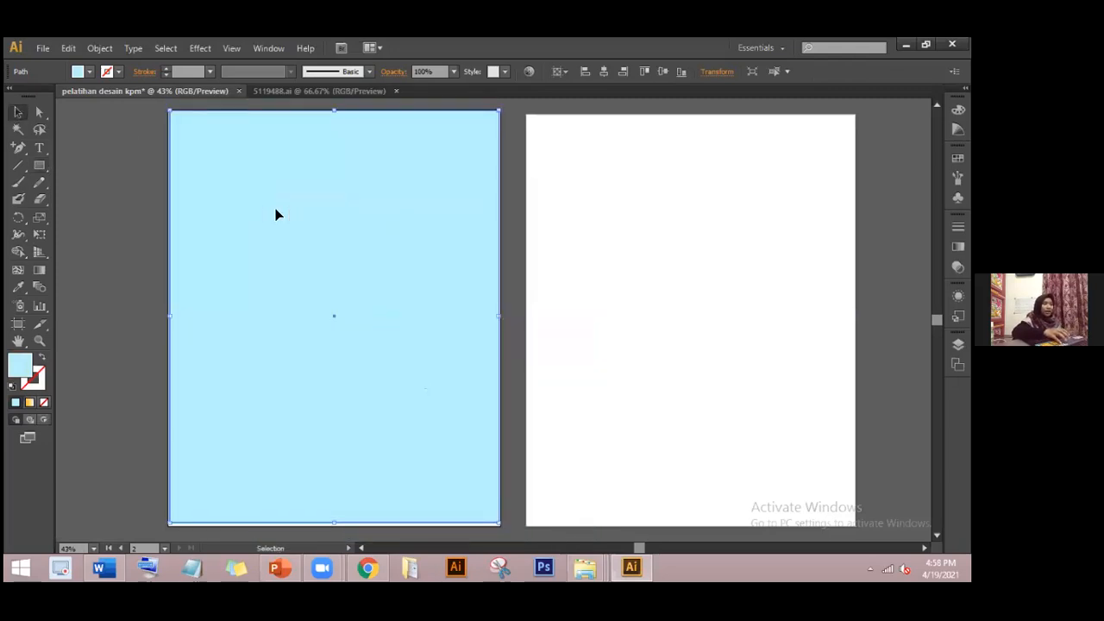
- Send the light-blue rectangle to the back, behind the scientist illustration on the left artboard
{"action": "right_click", "coordinate": [320, 244]}
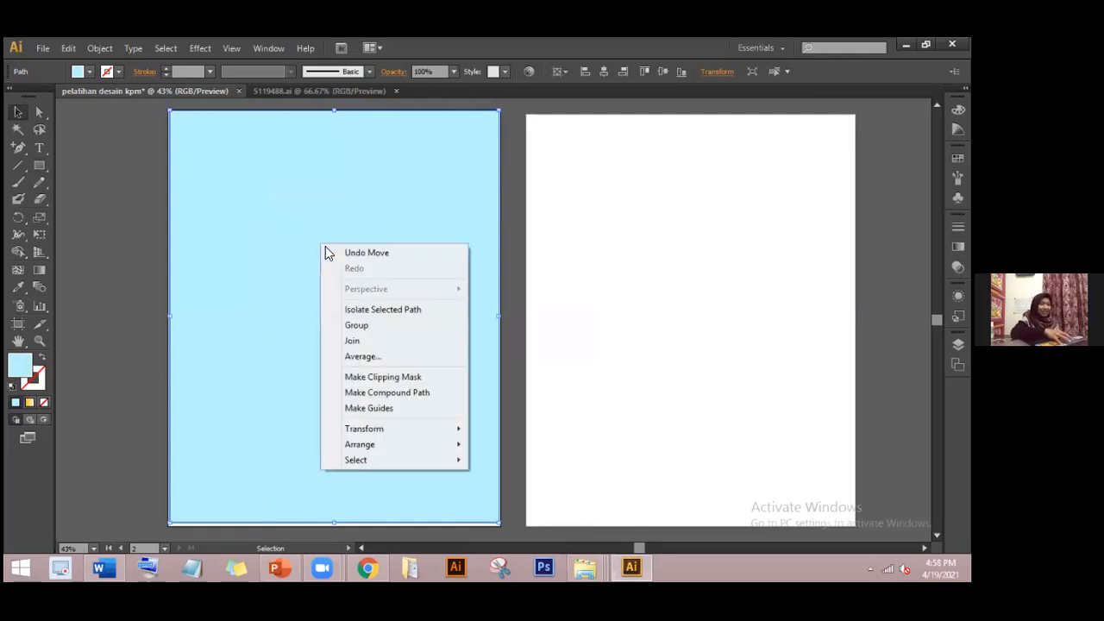
{"action": "mouse_move", "coordinate": [382, 449]}
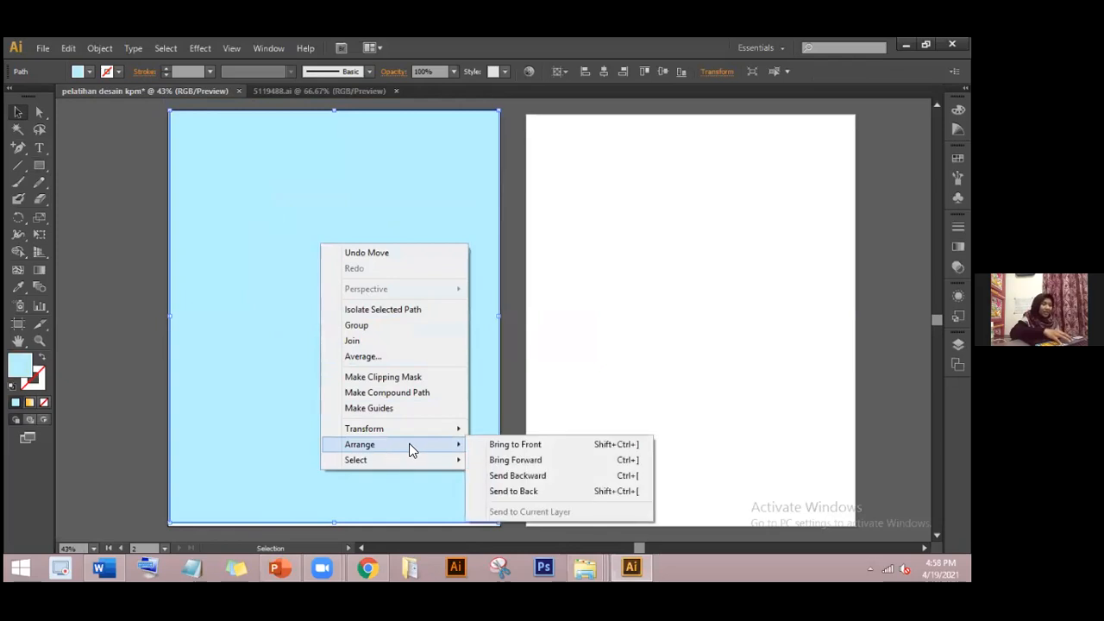
{"action": "left_click", "coordinate": [514, 491]}
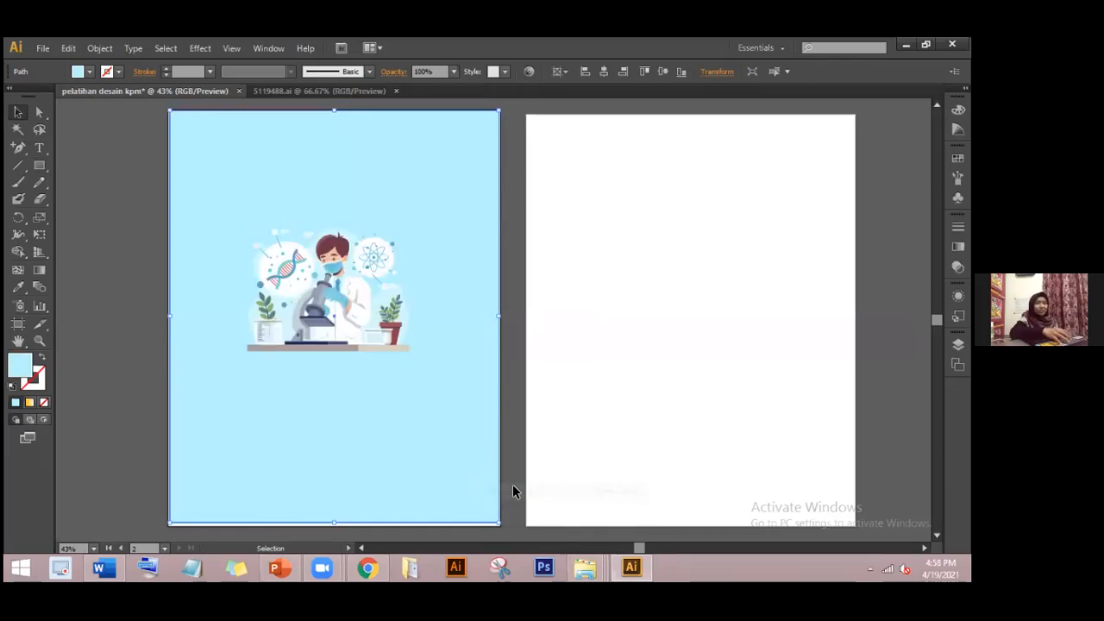
- Delete the illustration's own background shape and align the light-blue rectangle vertically with the left artboard
{"action": "left_click", "coordinate": [393, 223]}
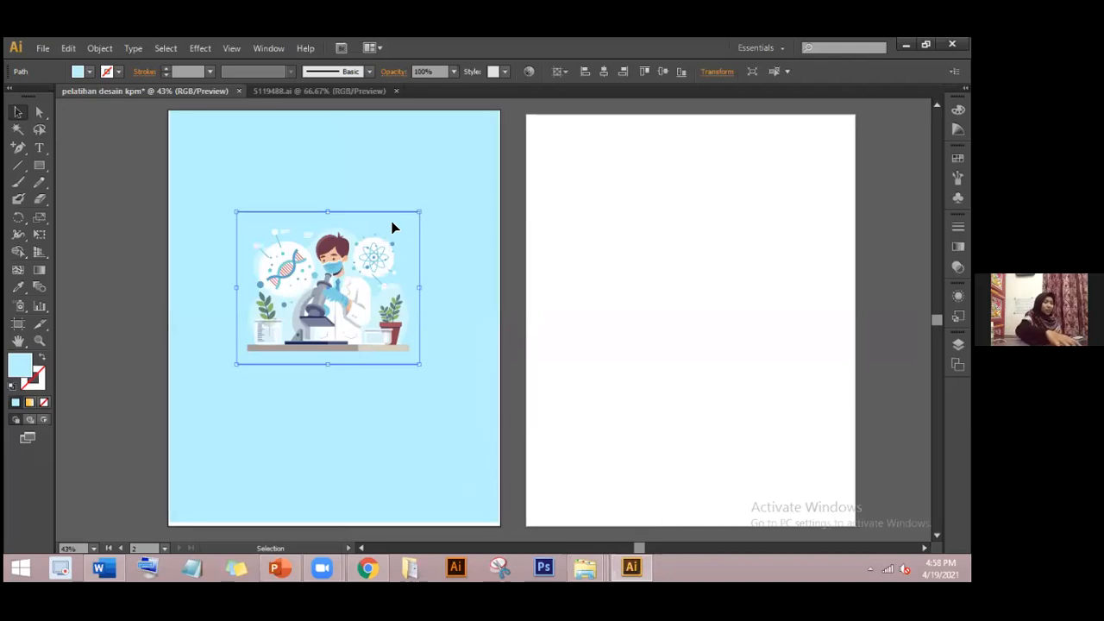
{"action": "key", "text": "Delete"}
{"action": "left_click", "coordinate": [436, 226]}
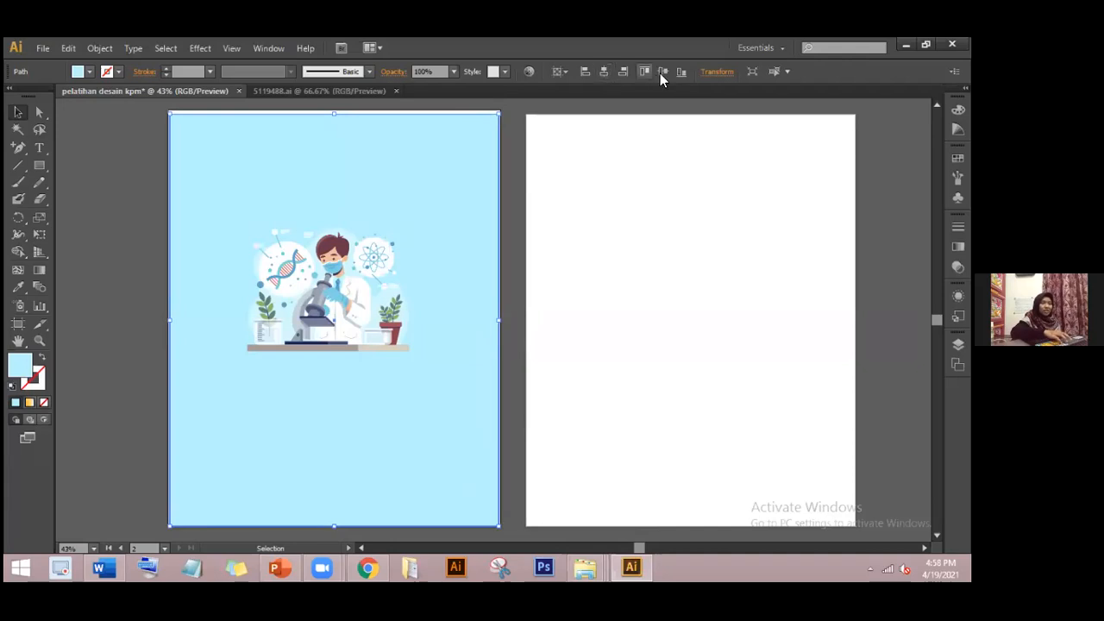
{"action": "left_click", "coordinate": [517, 173]}
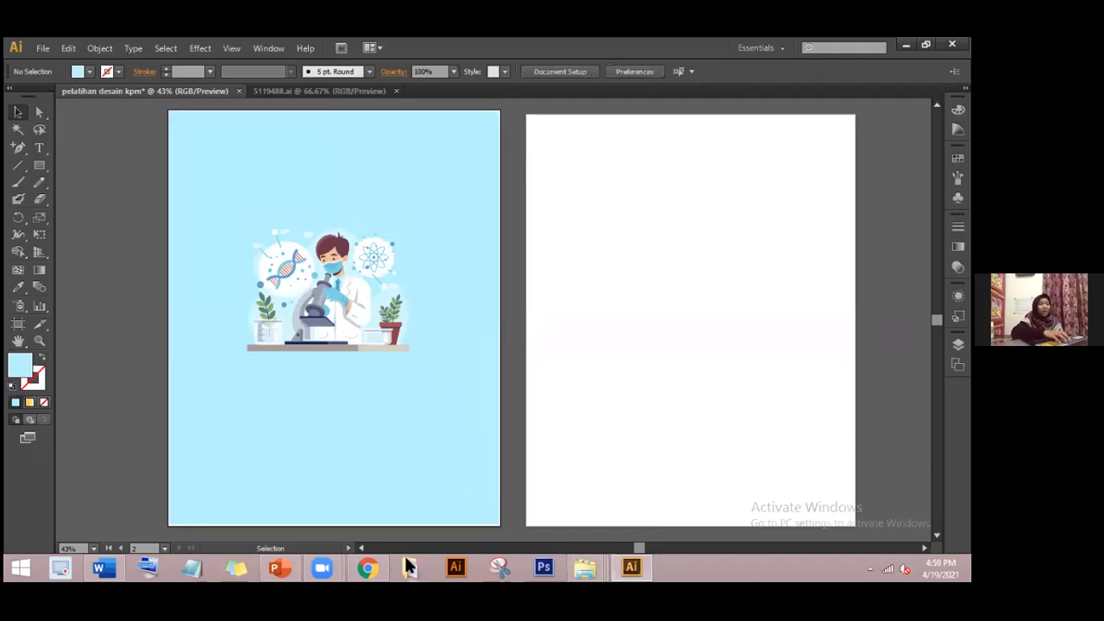
- Switch to Chrome, open colorhunt.co/palette/264466 in a new tab and go to Color Hunt's main palette collection
{"action": "mouse_move", "coordinate": [372, 558]}
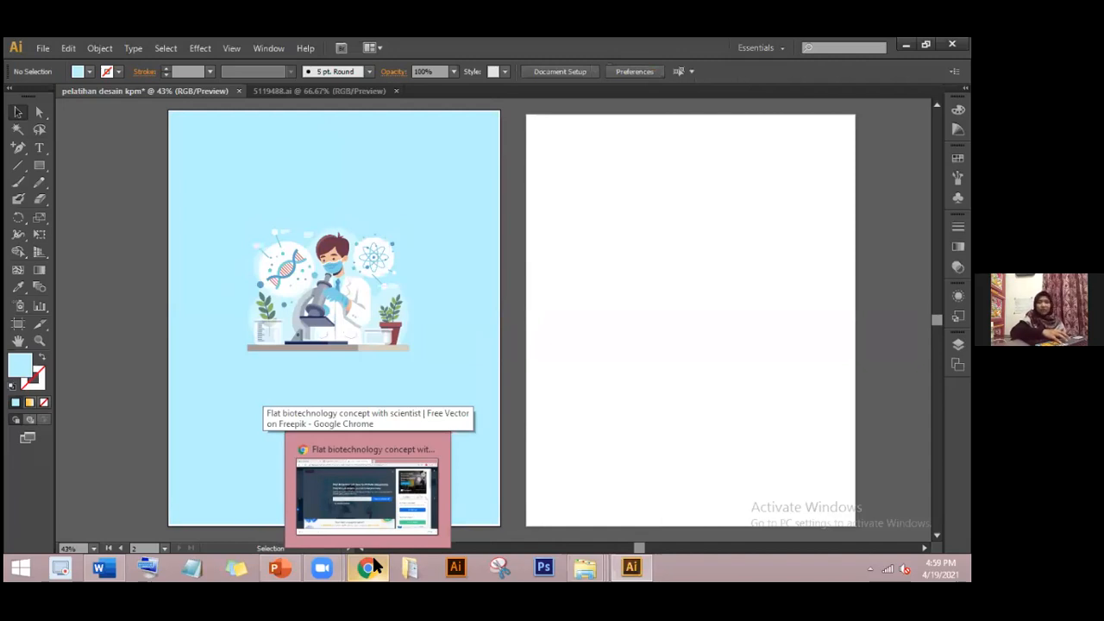
{"action": "left_click", "coordinate": [372, 554]}
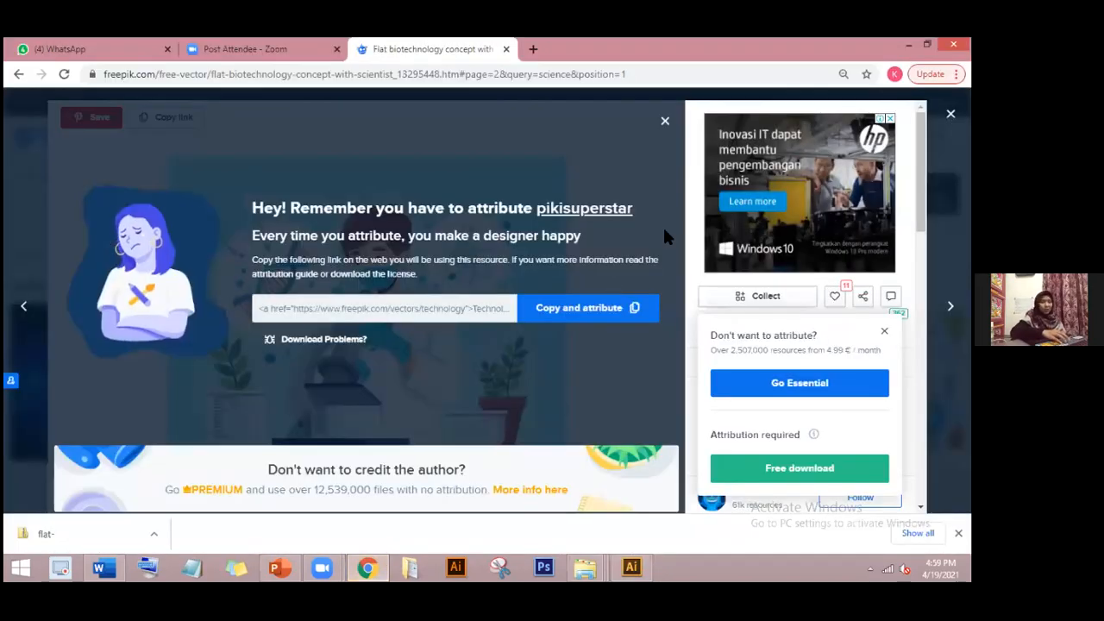
{"action": "left_click", "coordinate": [531, 49]}
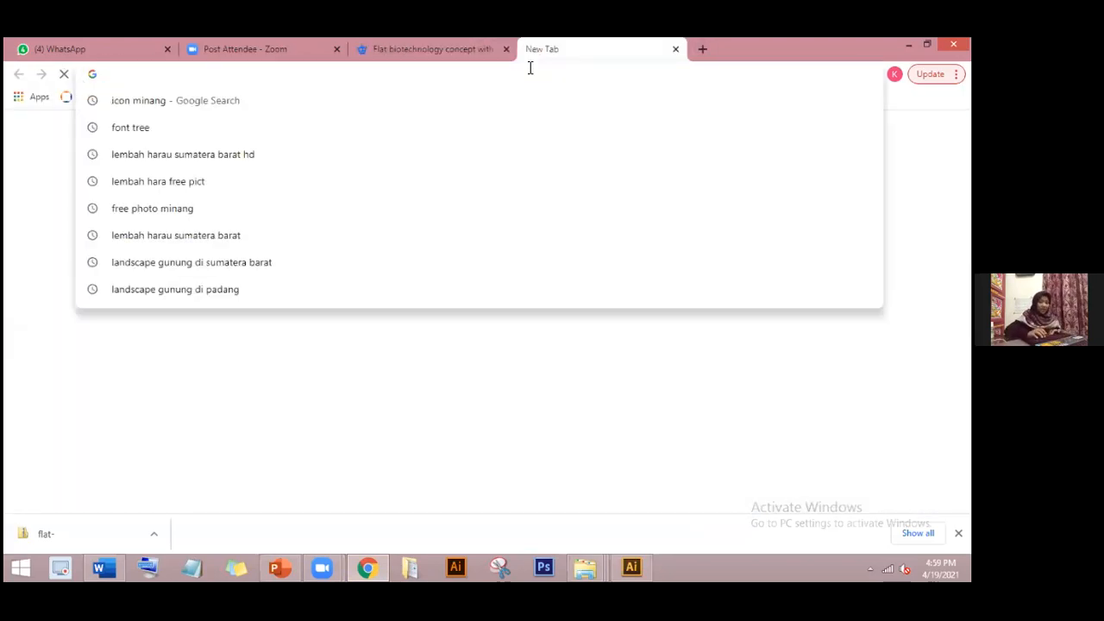
{"action": "type", "text": "colorhunt.co/palette/264466"}
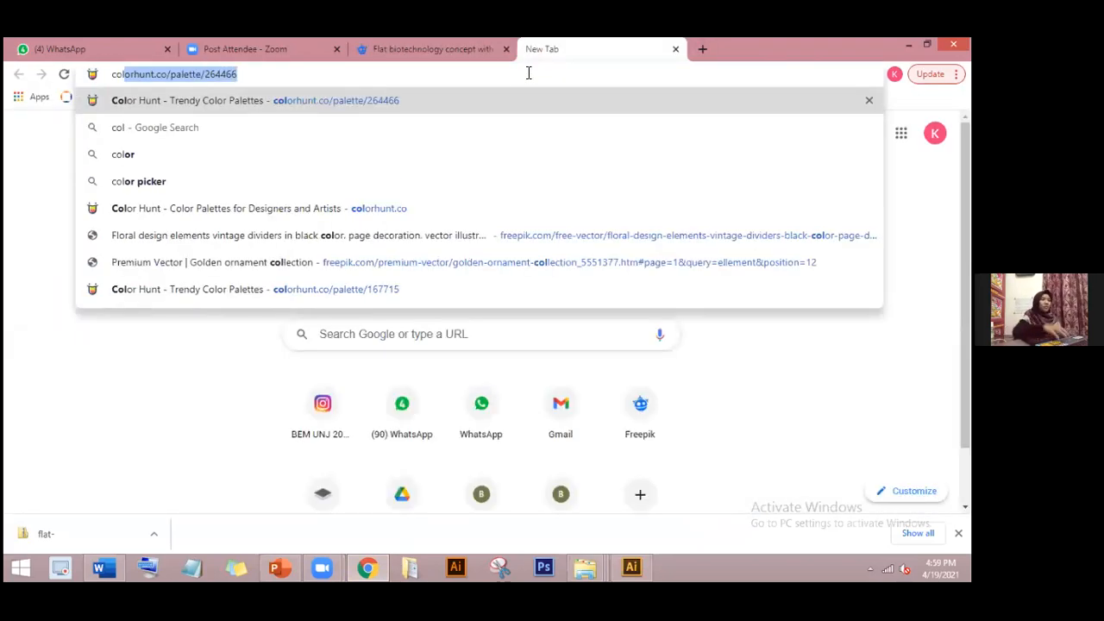
{"action": "left_click", "coordinate": [494, 101]}
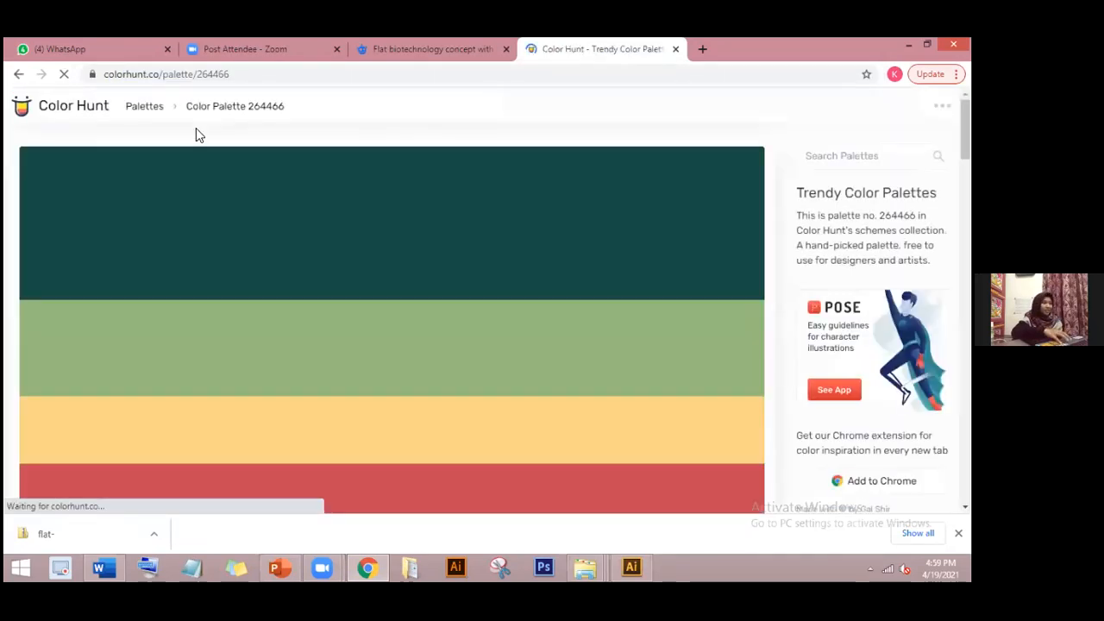
{"action": "left_click", "coordinate": [81, 121]}
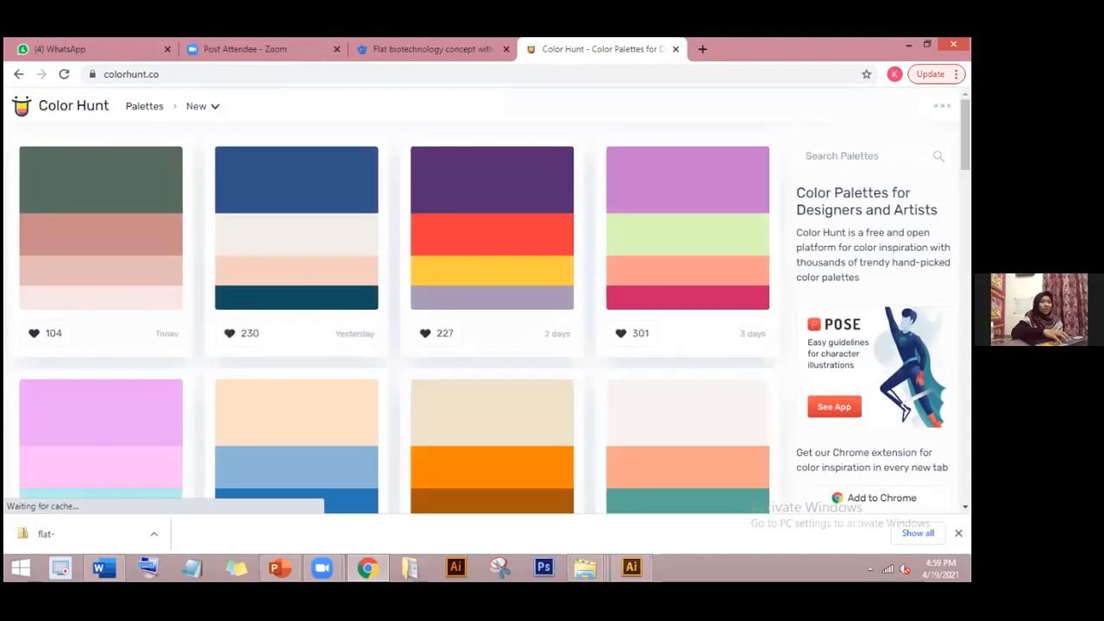
- Browse the newest Color Hunt palettes and capture the blue, cream, peach and dark-teal one with the Snipping Tool
{"action": "scroll", "coordinate": [393, 319], "scroll_direction": "down", "scroll_amount": 6}
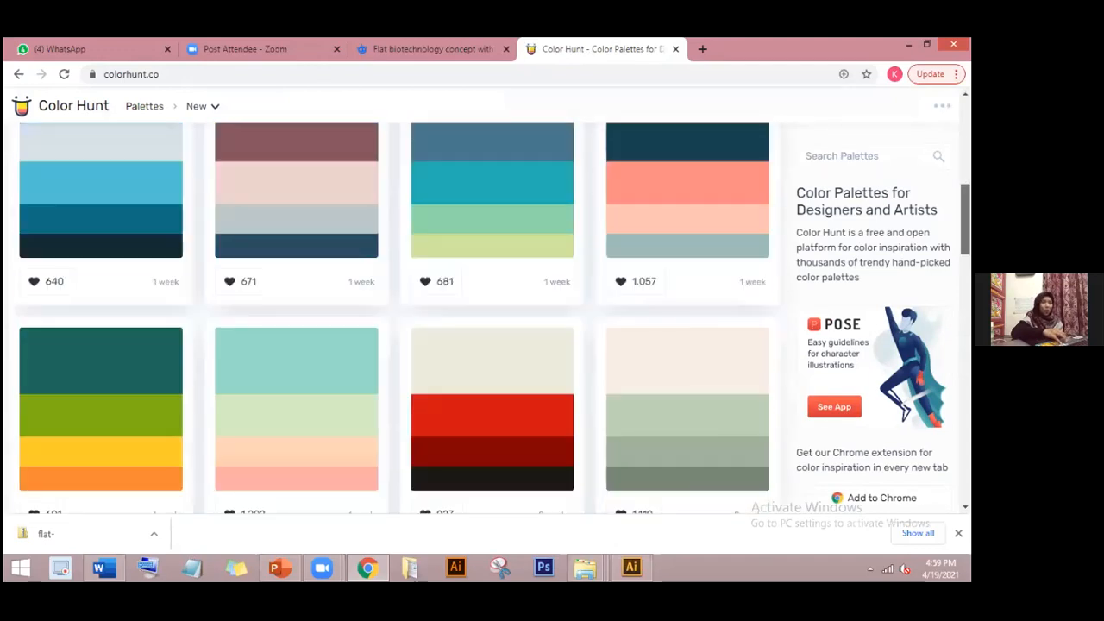
{"action": "scroll", "coordinate": [494, 319], "scroll_direction": "down", "scroll_amount": 10}
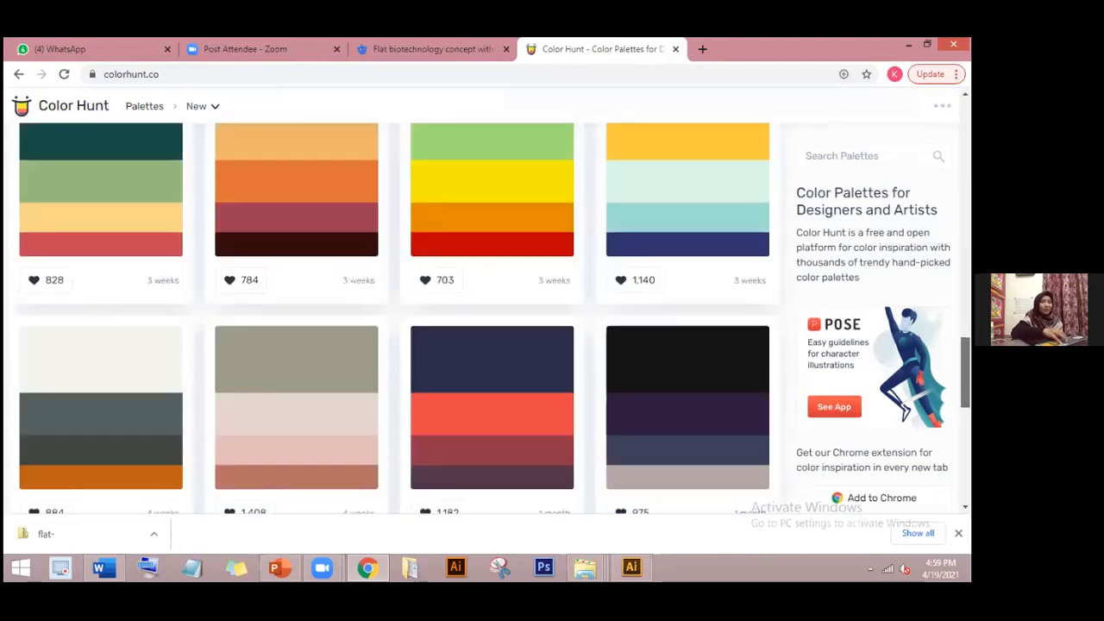
{"action": "scroll", "coordinate": [393, 319], "scroll_direction": "down", "scroll_amount": 3}
{"action": "scroll", "coordinate": [393, 320], "scroll_direction": "up", "scroll_amount": 15}
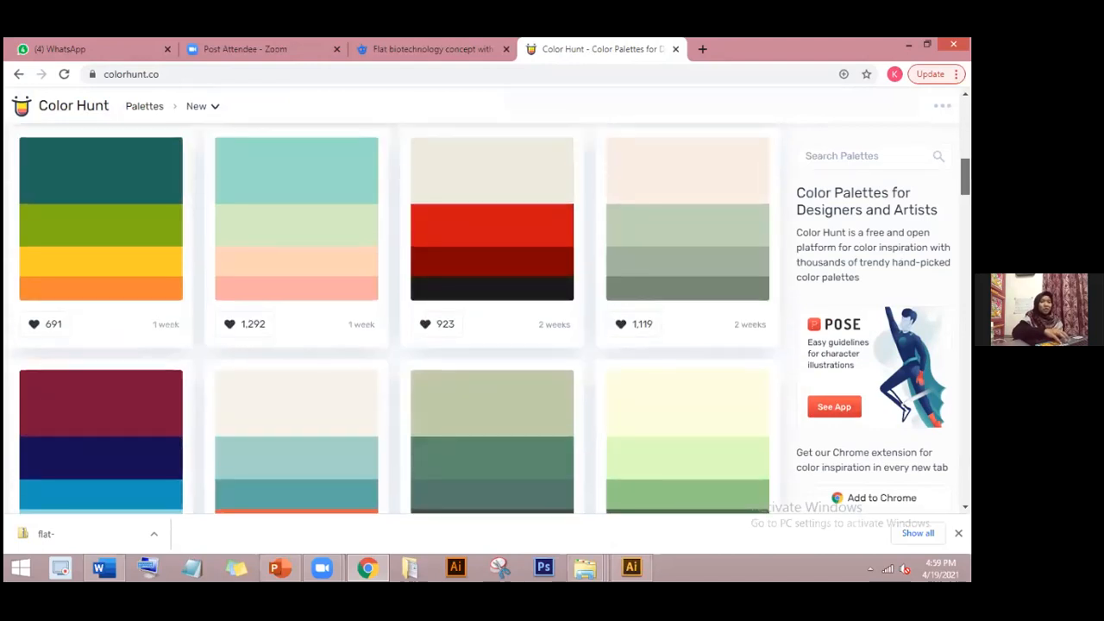
{"action": "scroll", "coordinate": [394, 319], "scroll_direction": "up", "scroll_amount": 1}
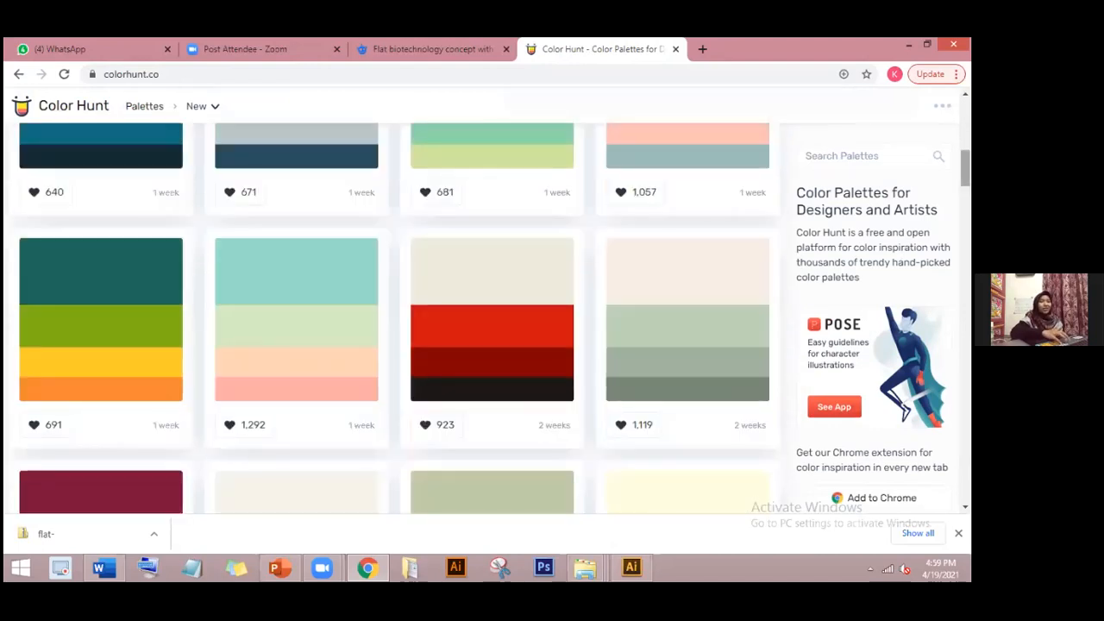
{"action": "scroll", "coordinate": [394, 319], "scroll_direction": "up", "scroll_amount": 5}
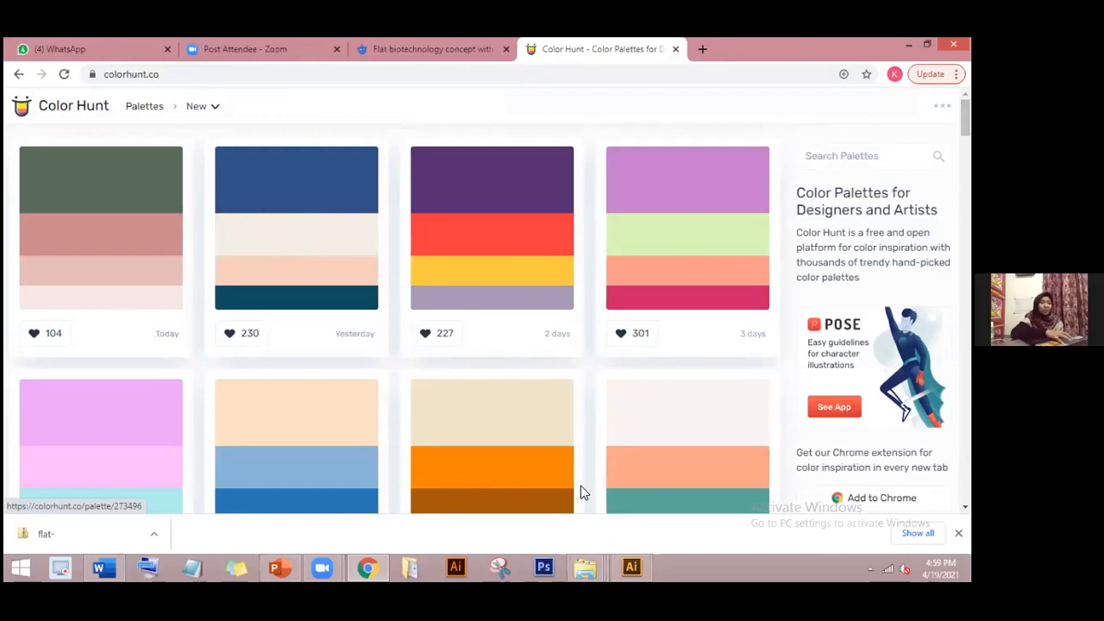
{"action": "left_click", "coordinate": [501, 565]}
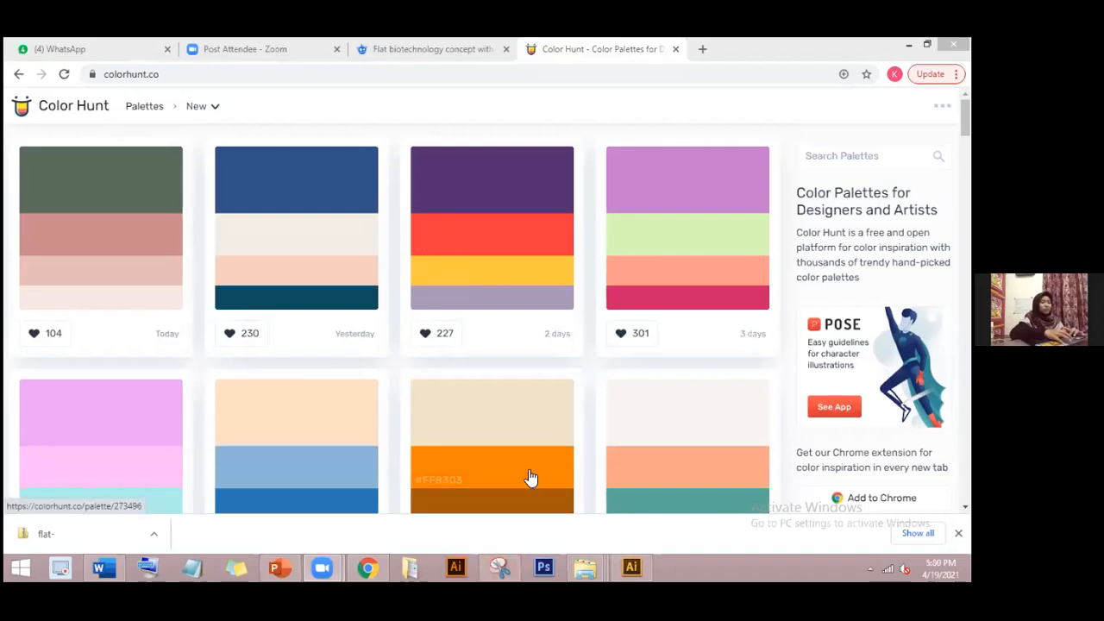
{"action": "left_click", "coordinate": [40, 74]}
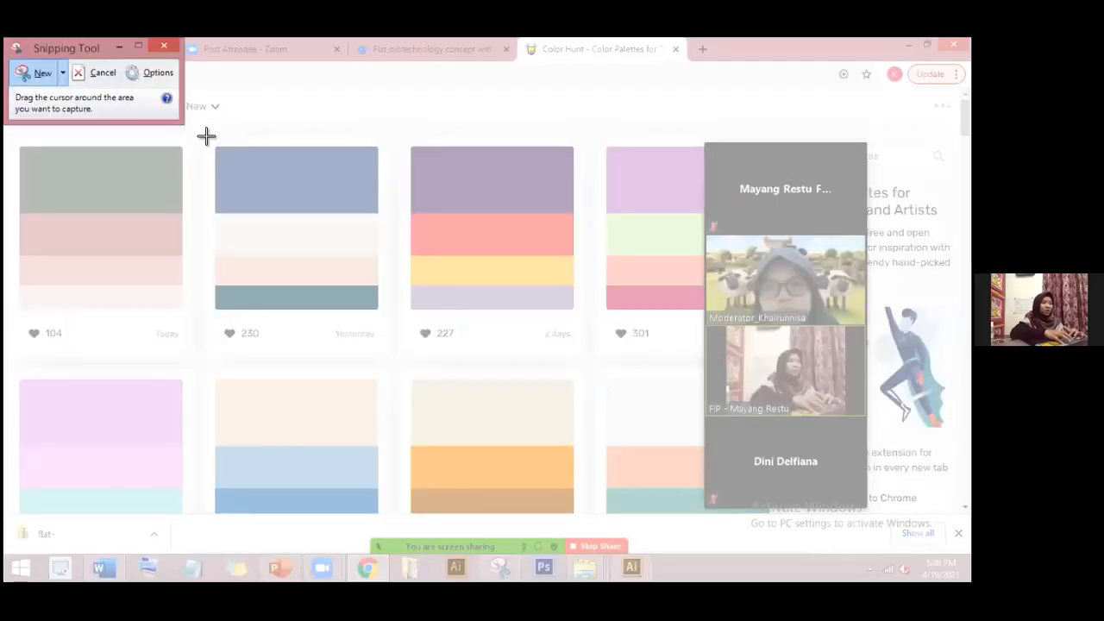
{"action": "left_click_drag", "start_coordinate": [203, 135], "coordinate": [394, 357]}
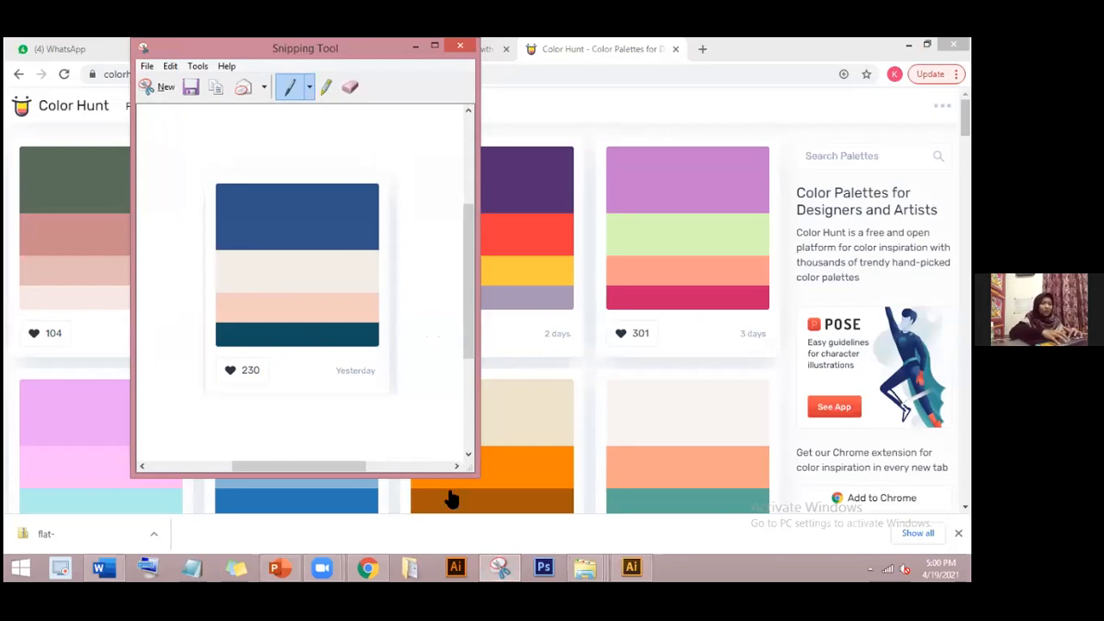
- Switch to Illustrator, paste the captured palette into the pelatihan desain kpm document and place it outside the left artboard, beside its left edge
{"action": "left_click", "coordinate": [636, 566]}
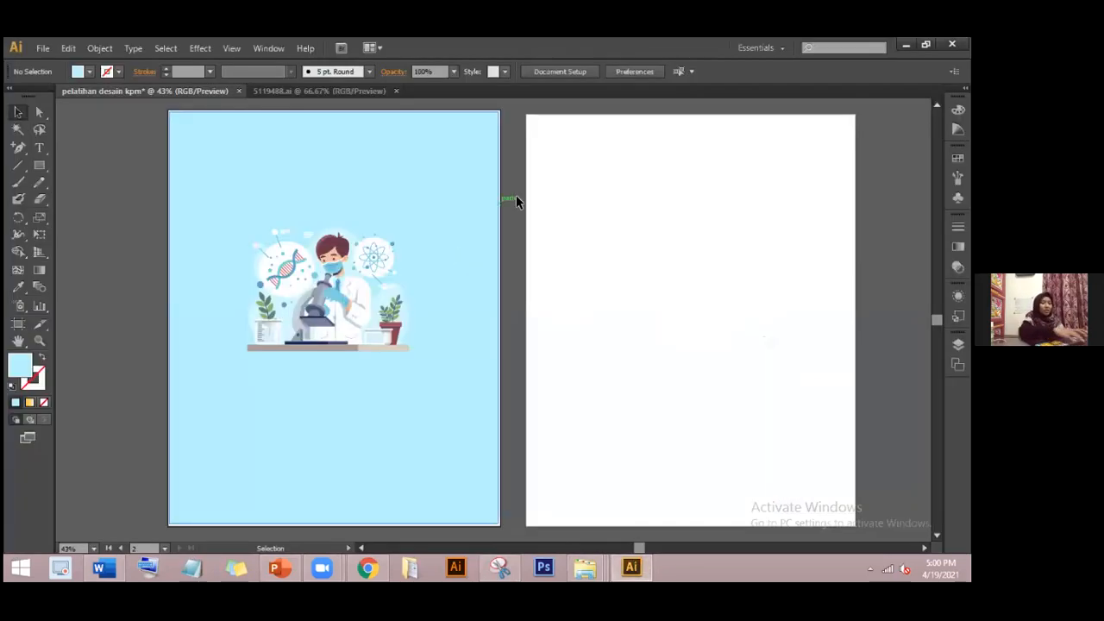
{"action": "key", "text": "ctrl+v"}
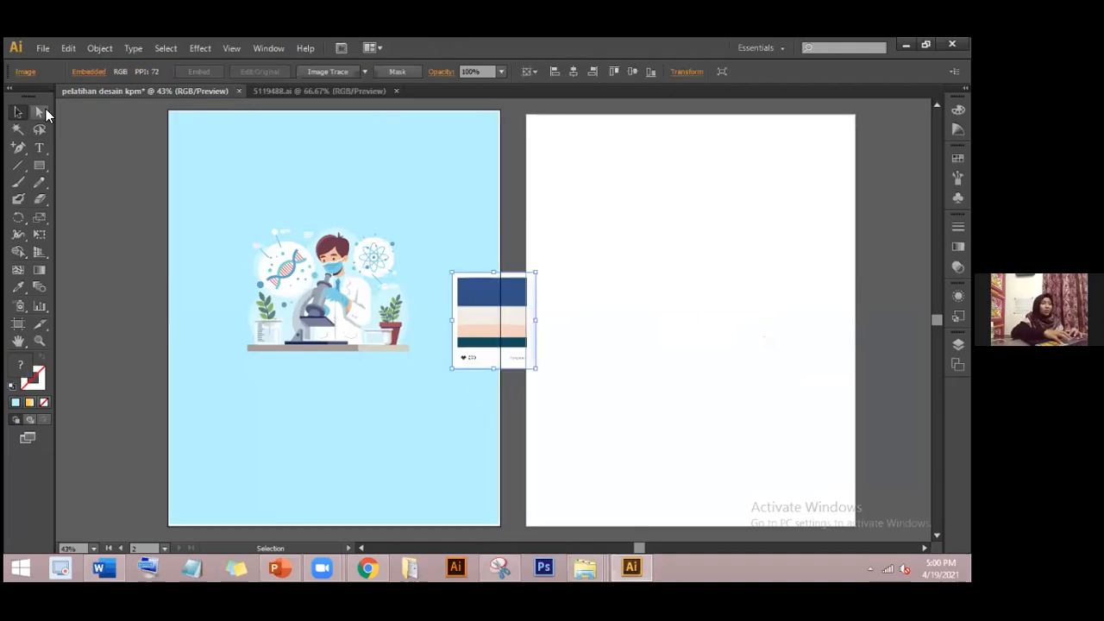
{"action": "left_click_drag", "start_coordinate": [513, 313], "coordinate": [128, 241]}
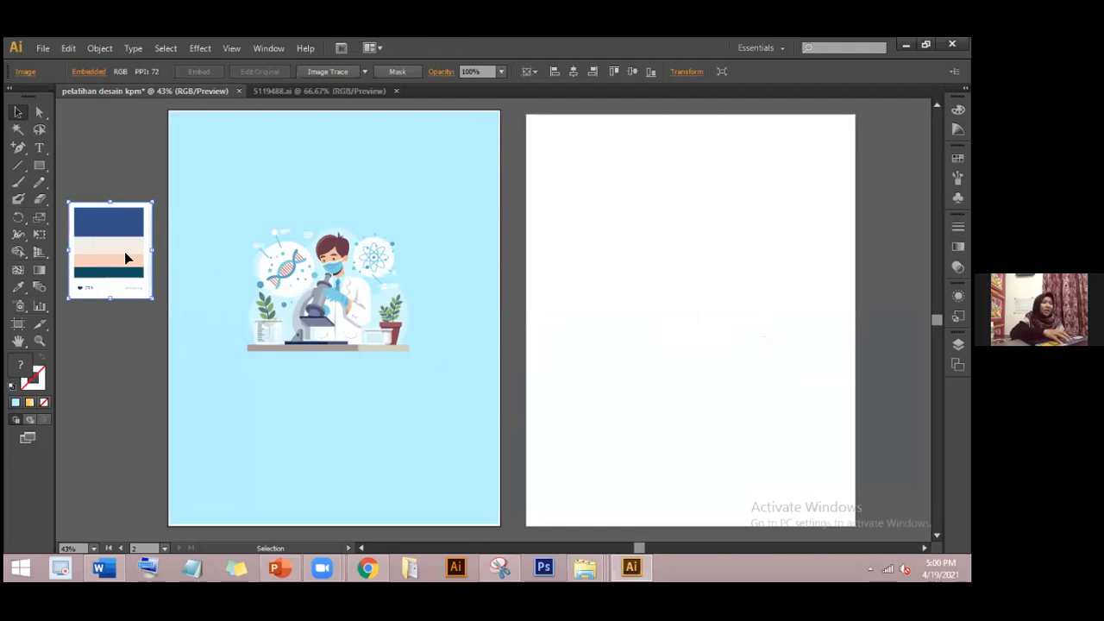
{"action": "left_click", "coordinate": [127, 170]}
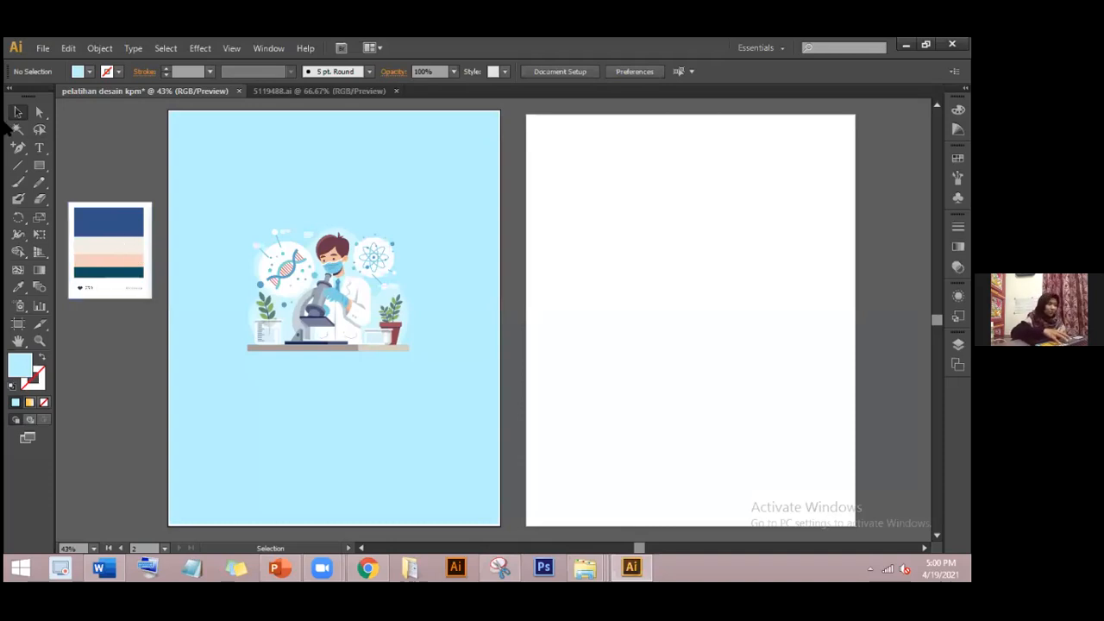
- Recolor the poster's light blue background rectangle with the beige swatch sampled from the palette image
{"action": "left_click", "coordinate": [230, 208]}
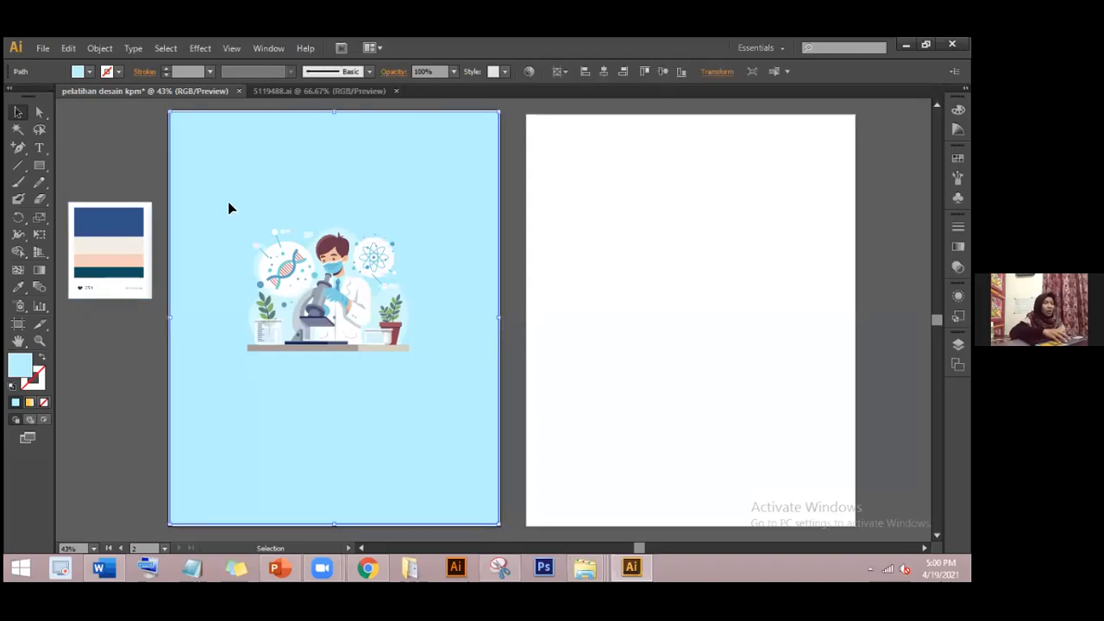
{"action": "left_click", "coordinate": [17, 287]}
{"action": "left_click", "coordinate": [95, 249]}
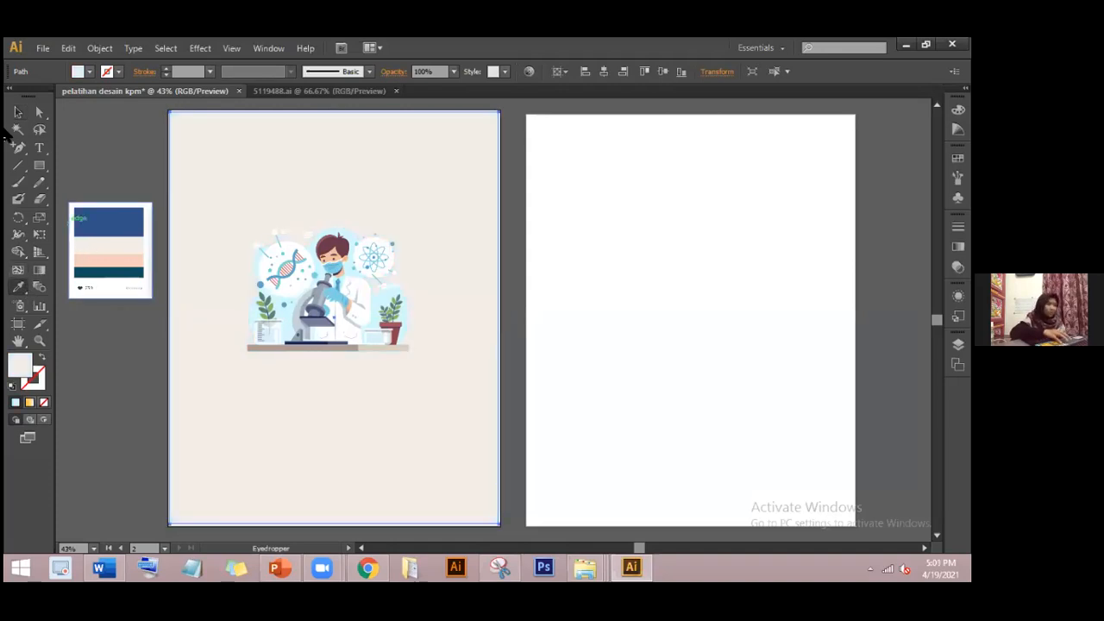
{"action": "left_click", "coordinate": [17, 112]}
{"action": "left_click", "coordinate": [105, 159]}
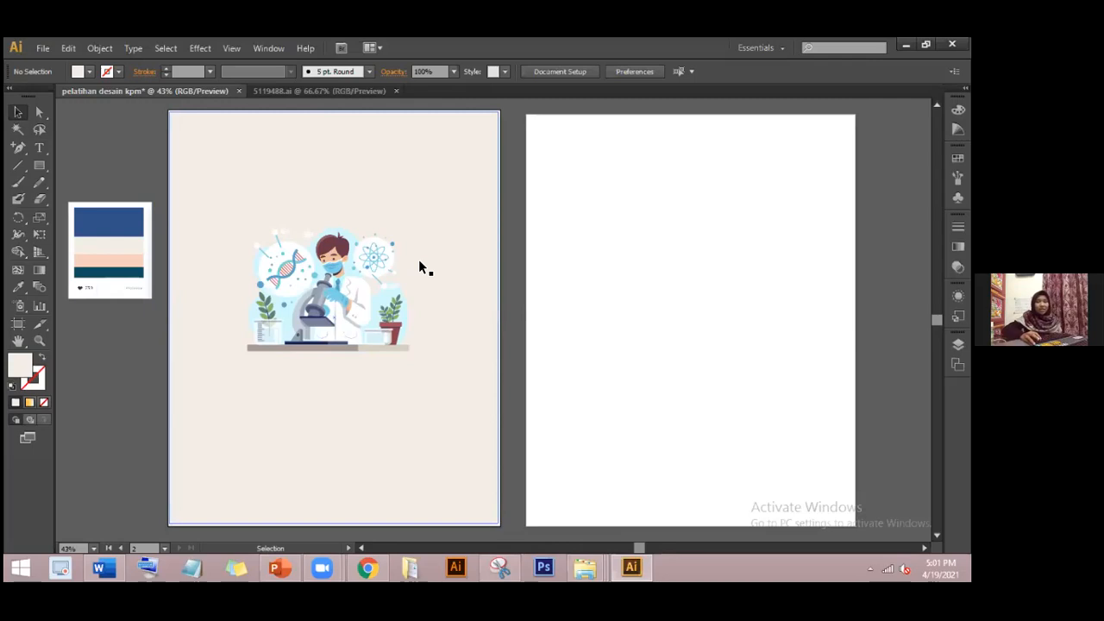
- Ungroup the complete scientist illustration on the poster
{"action": "key", "text": "a"}
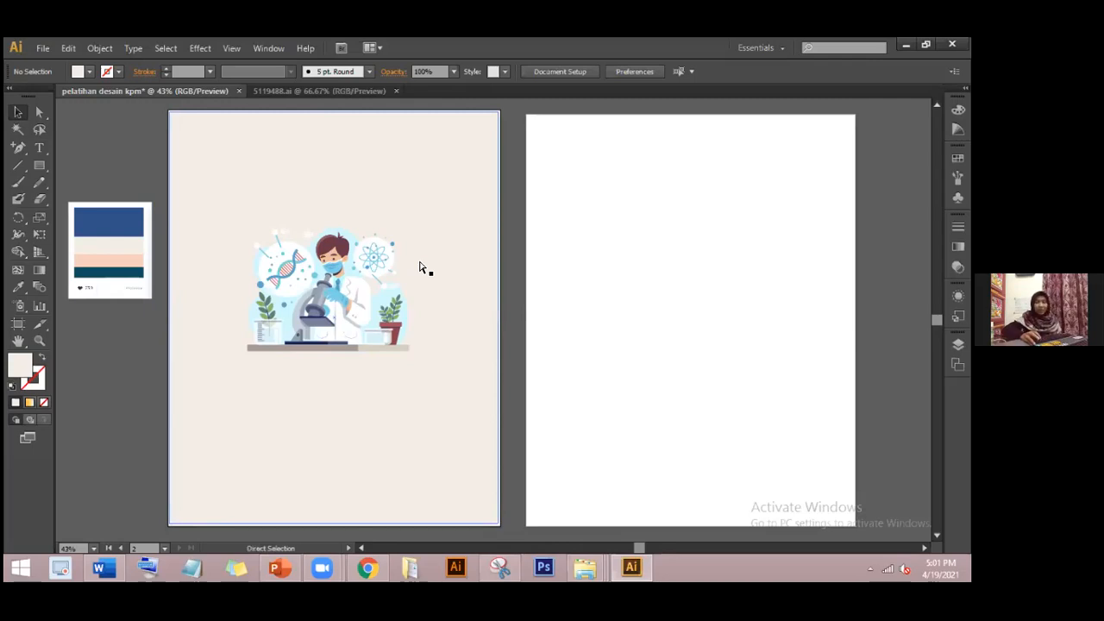
{"action": "key", "text": "ctrl+equal"}
{"action": "key", "text": "ctrl+equal"}
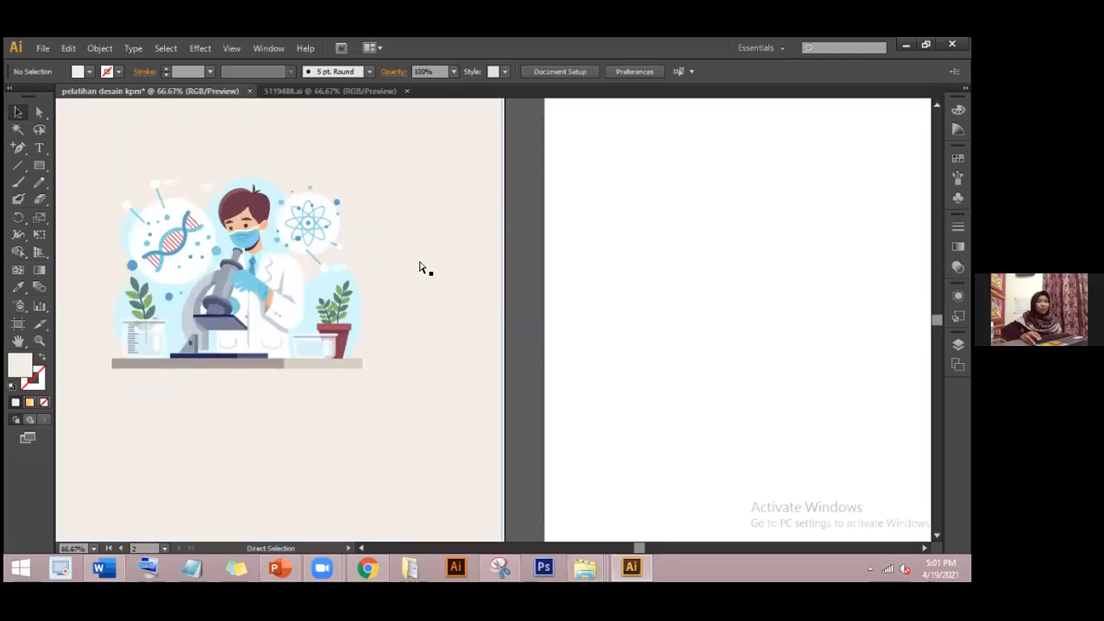
{"action": "key", "text": "ctrl+equal"}
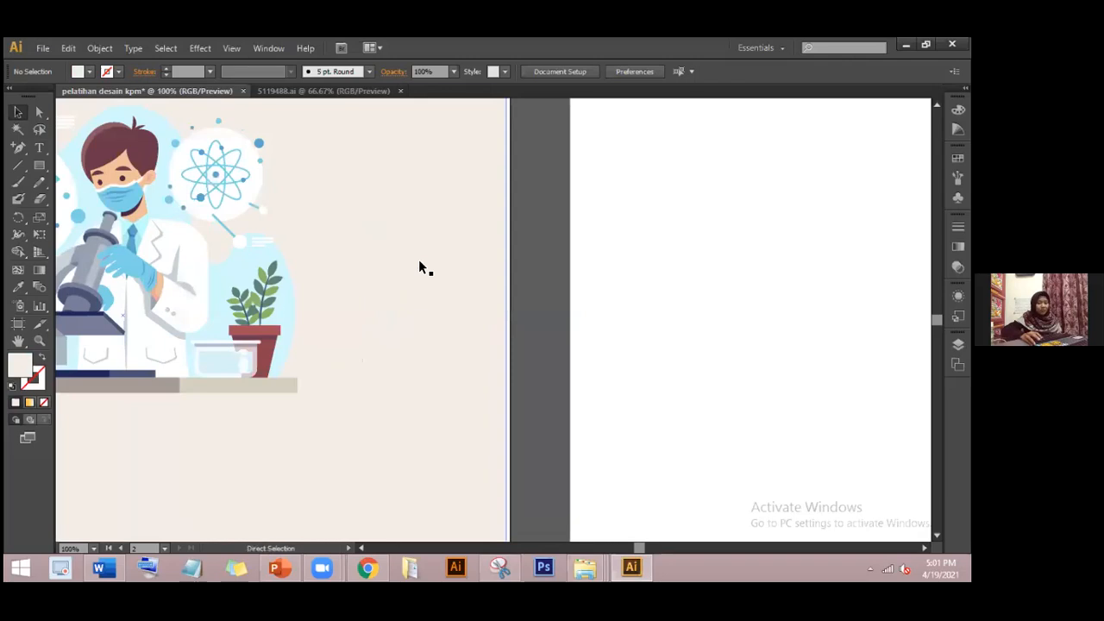
{"action": "key", "text": "ctrl+minus"}
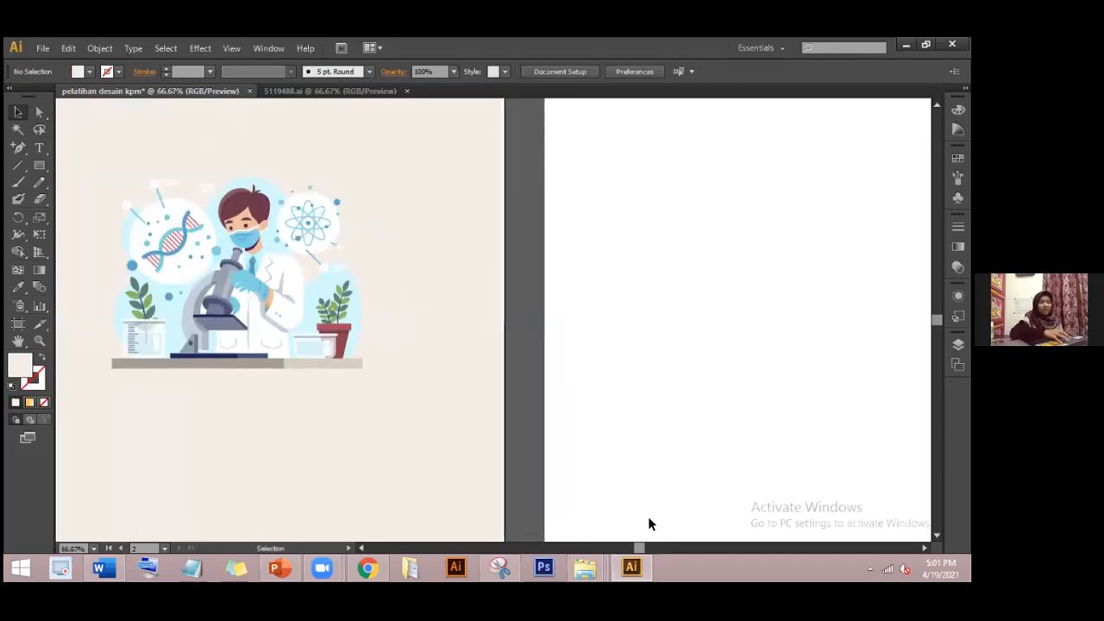
{"action": "scroll", "coordinate": [648, 524], "scroll_direction": "left", "scroll_amount": 5}
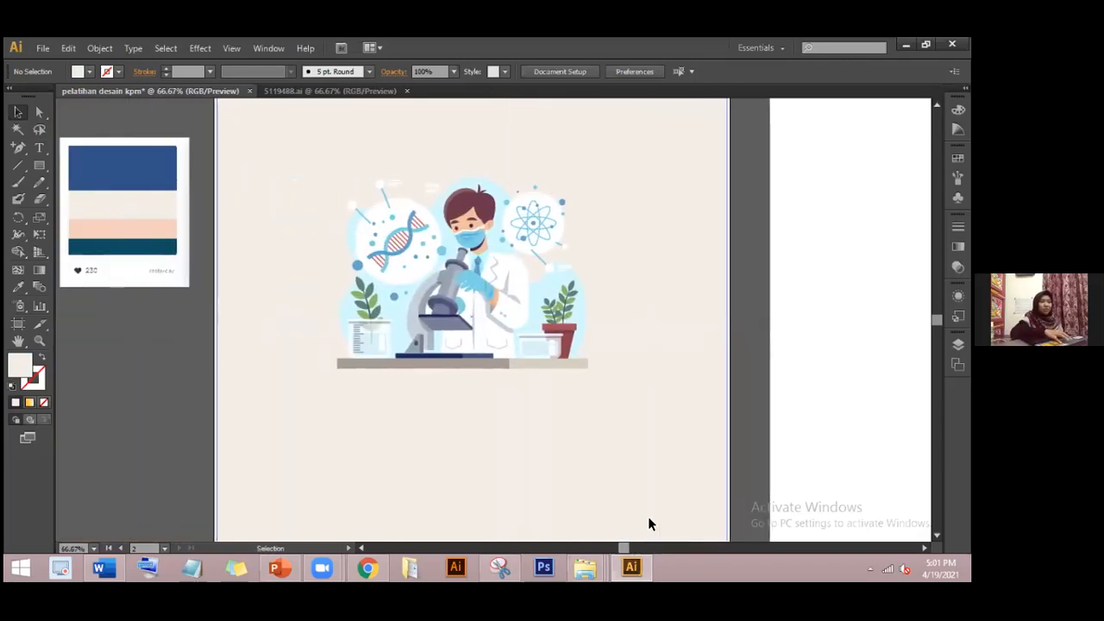
{"action": "scroll", "coordinate": [648, 516], "scroll_direction": "left", "scroll_amount": 1}
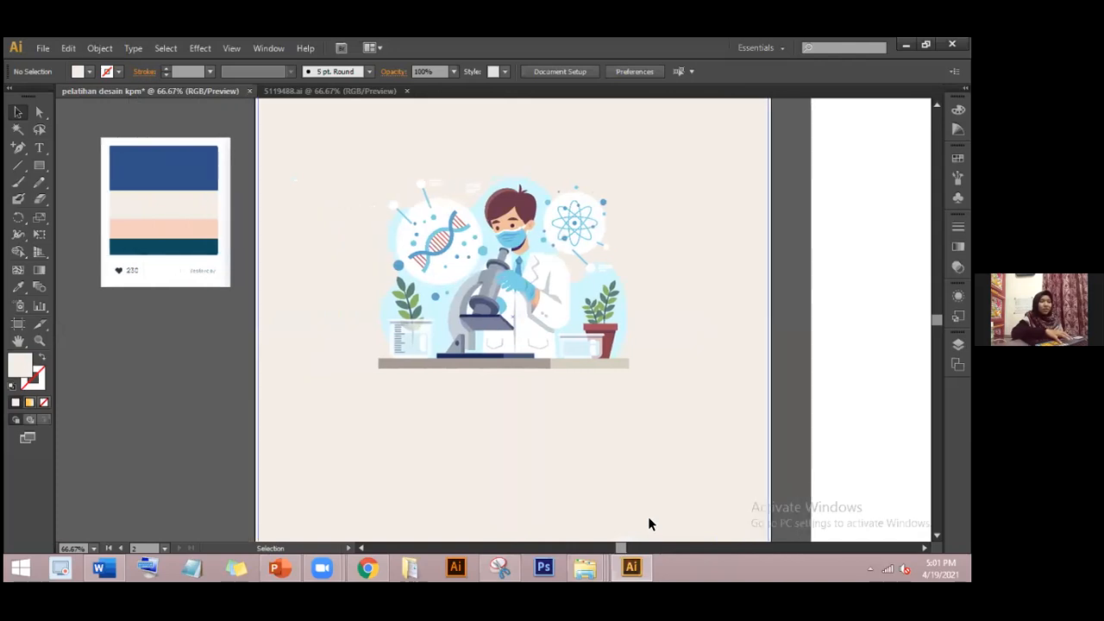
{"action": "left_click", "coordinate": [540, 191]}
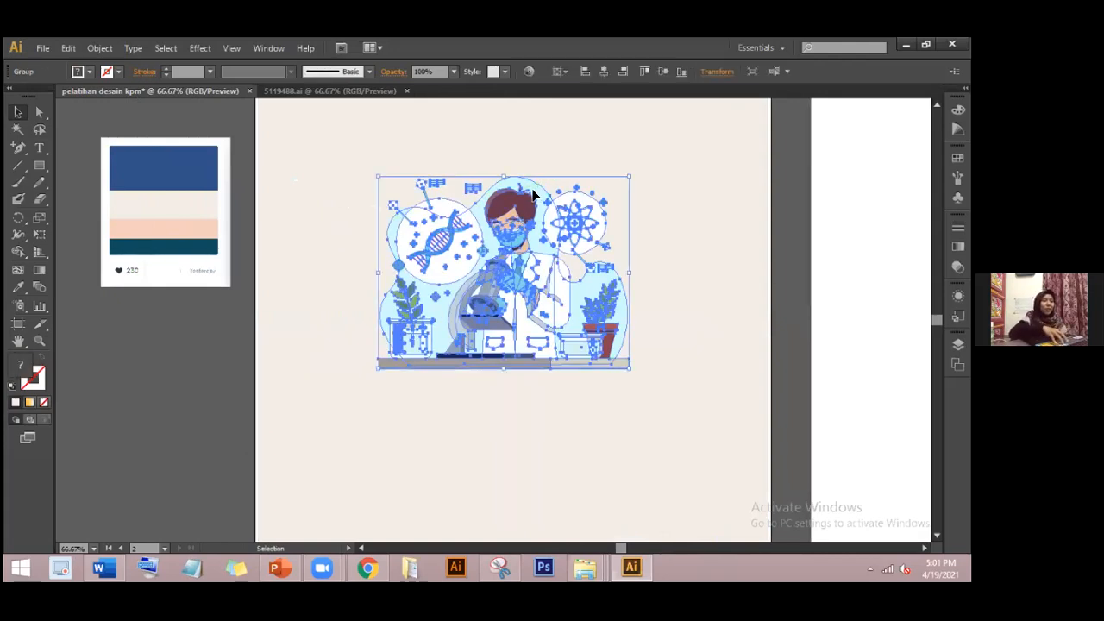
{"action": "right_click", "coordinate": [532, 195]}
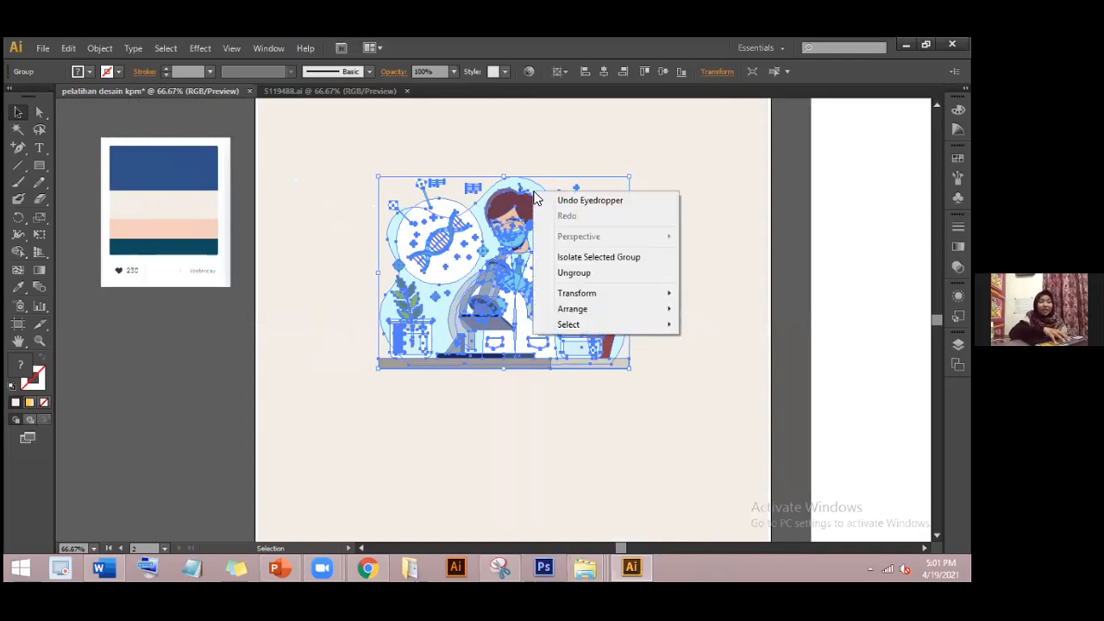
{"action": "left_click", "coordinate": [569, 273]}
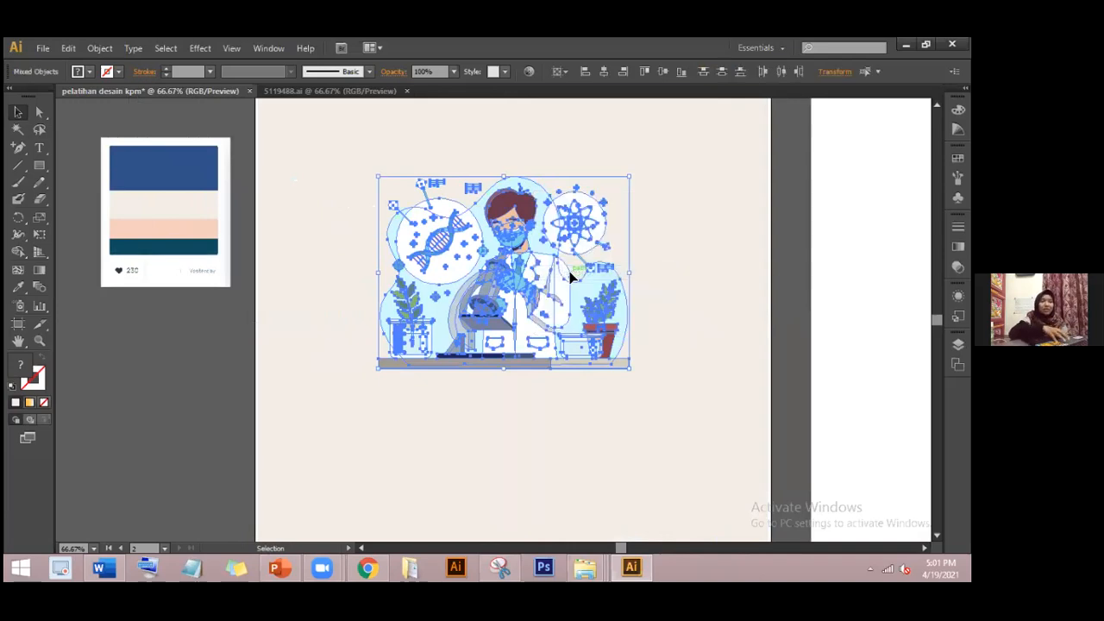
{"action": "left_click", "coordinate": [657, 264]}
- Recolor the light blue blob behind the scientist with the peach swatch sampled from the palette image
{"action": "left_click", "coordinate": [548, 193]}
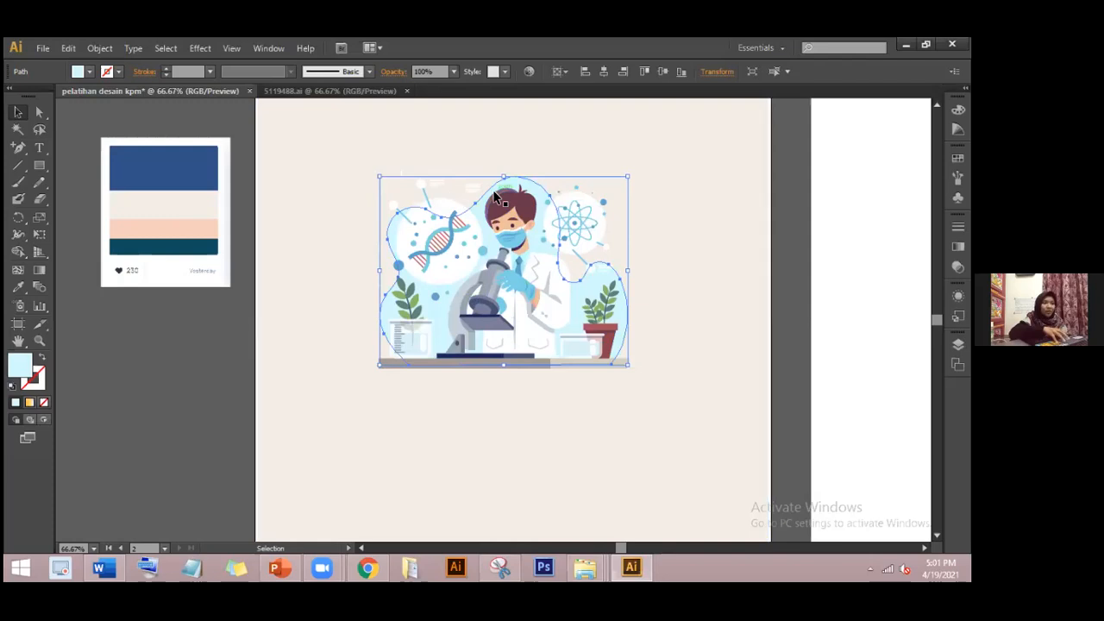
{"action": "left_click", "coordinate": [18, 286]}
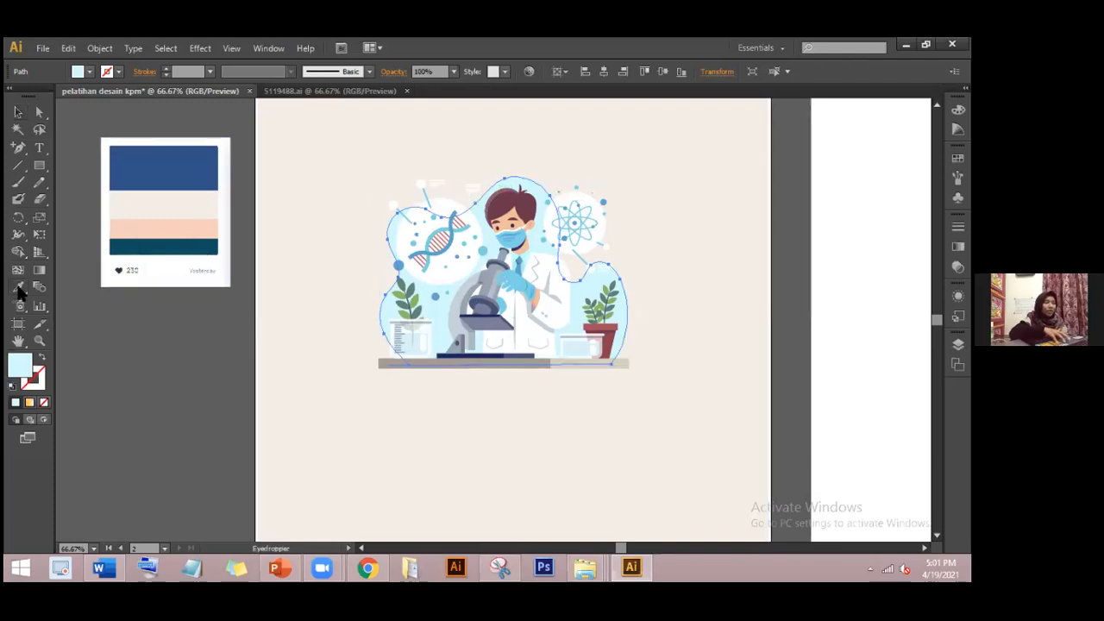
{"action": "left_click", "coordinate": [154, 226]}
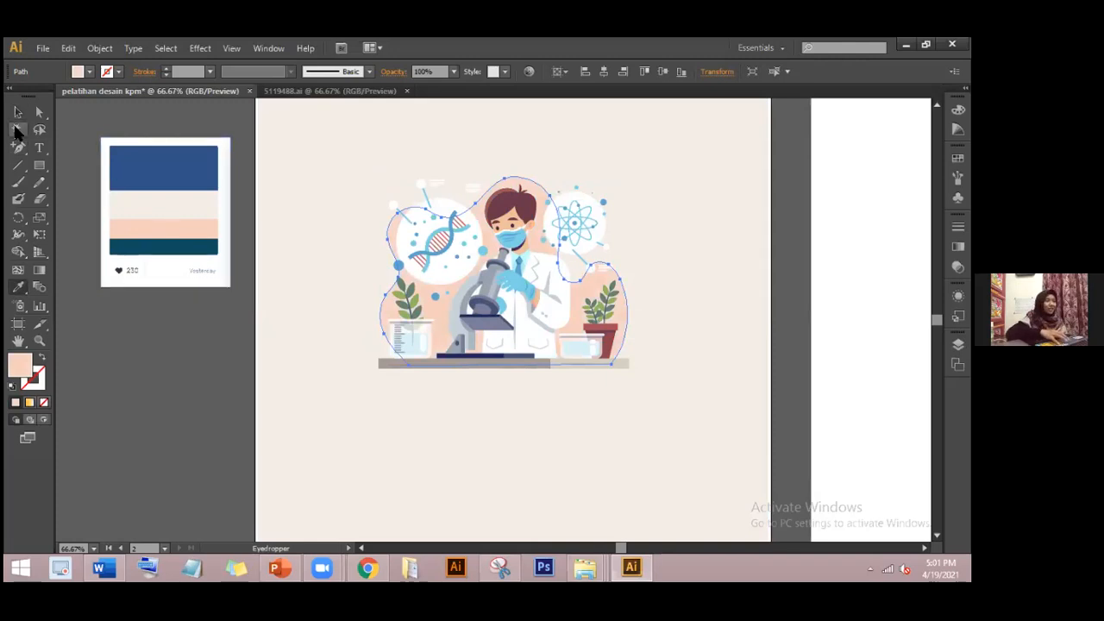
{"action": "left_click", "coordinate": [17, 115]}
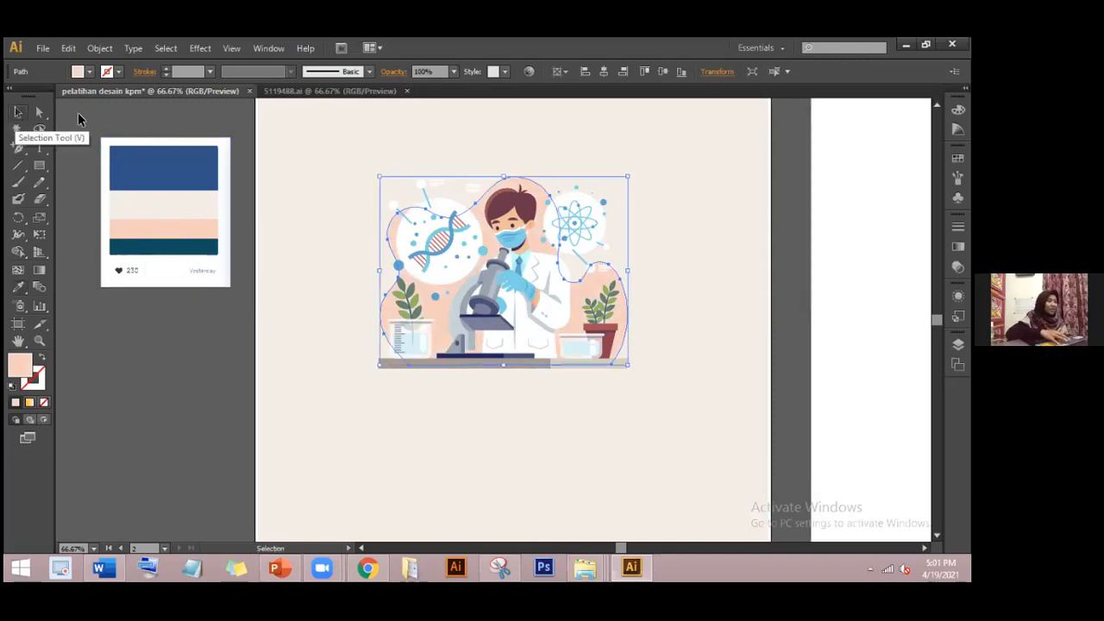
{"action": "left_click", "coordinate": [144, 129]}
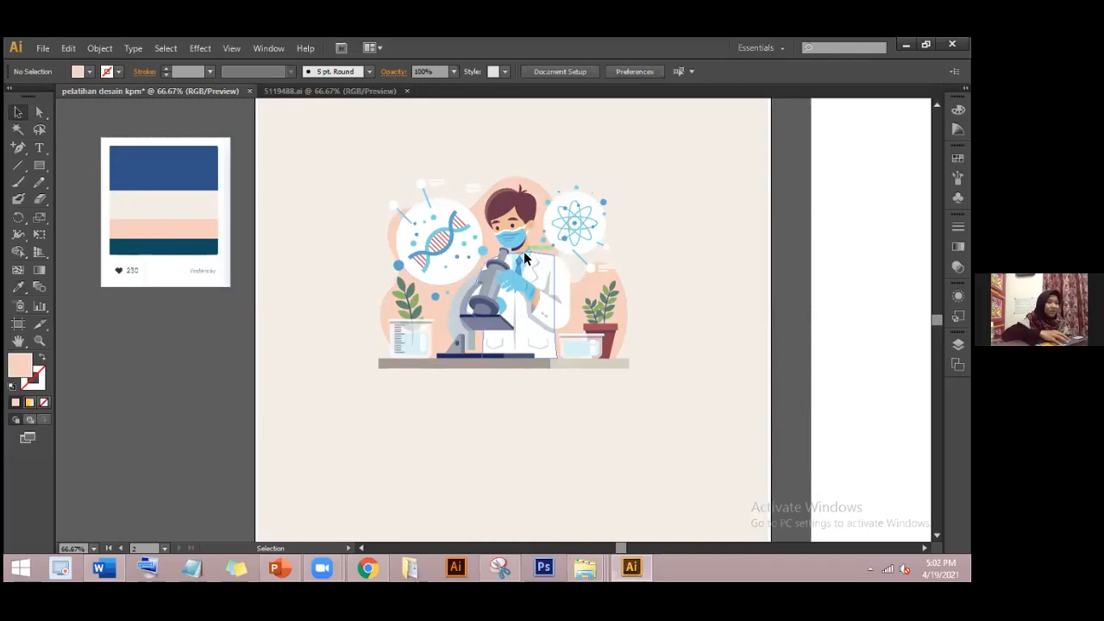
- Ungroup the remaining group of illustration elements in front of the peach blob
{"action": "left_click", "coordinate": [524, 258]}
{"action": "left_click_drag", "start_coordinate": [527, 259], "coordinate": [352, 262]}
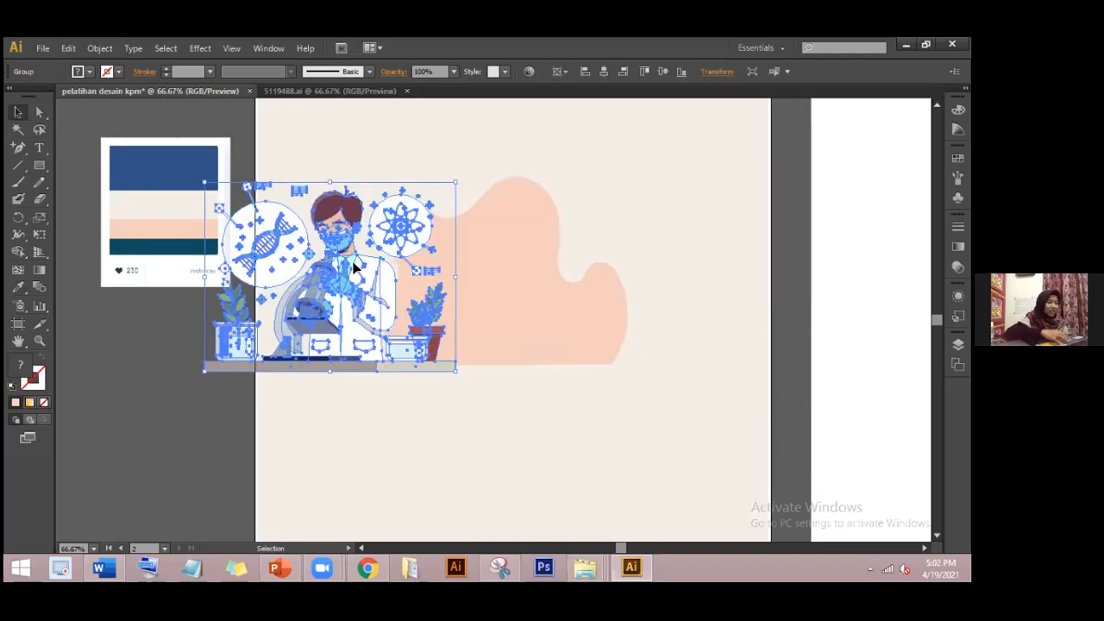
{"action": "key", "text": "ctrl+z"}
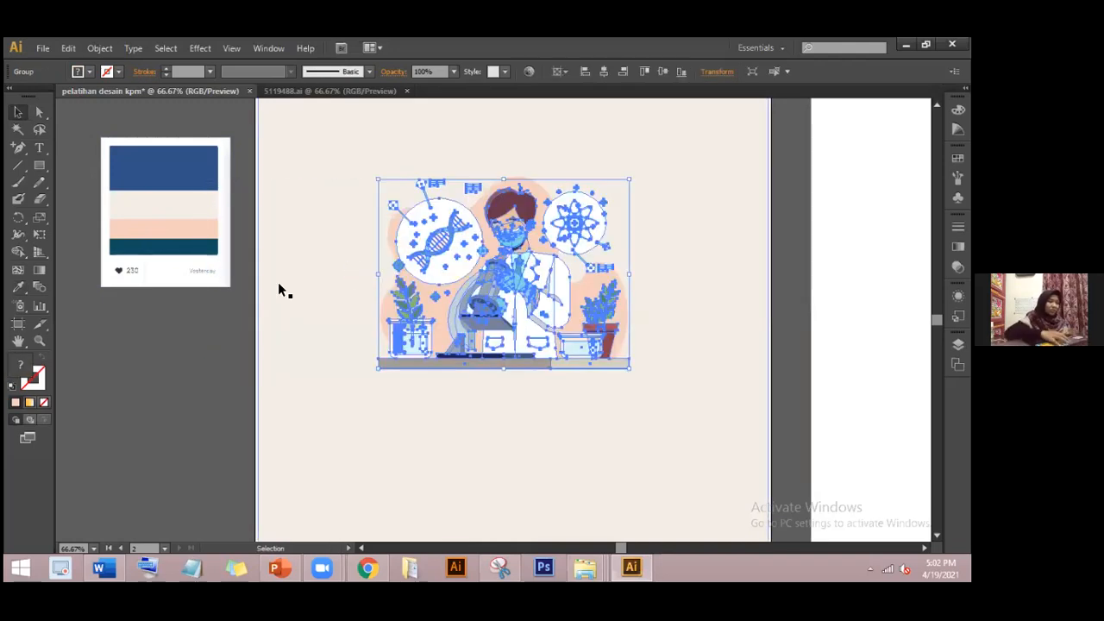
{"action": "right_click", "coordinate": [503, 282]}
{"action": "left_click", "coordinate": [542, 364]}
{"action": "left_click", "coordinate": [529, 406]}
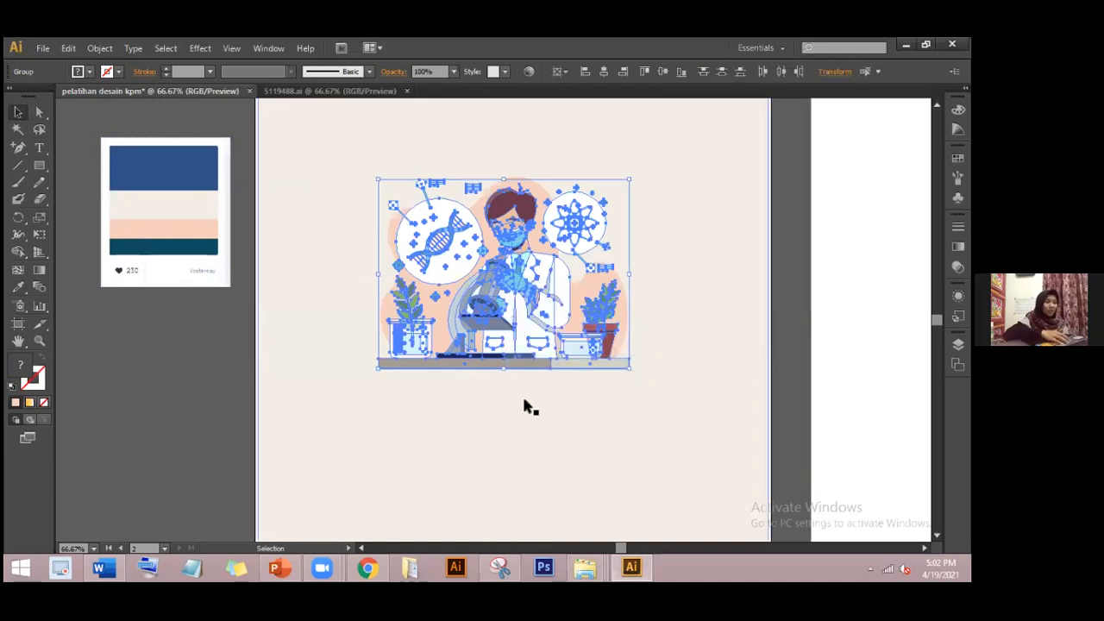
- Ungroup the scientist-and-microscope group within the illustration
{"action": "key", "text": "ctrl+plus"}
{"action": "key", "text": "ctrl+plus"}
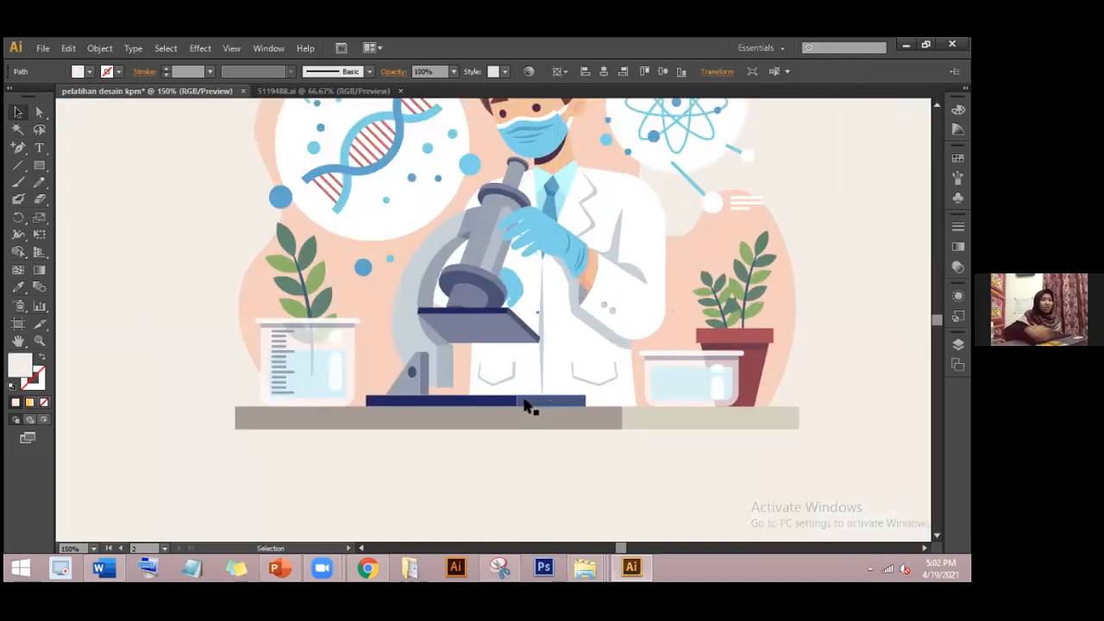
{"action": "left_click", "coordinate": [562, 177]}
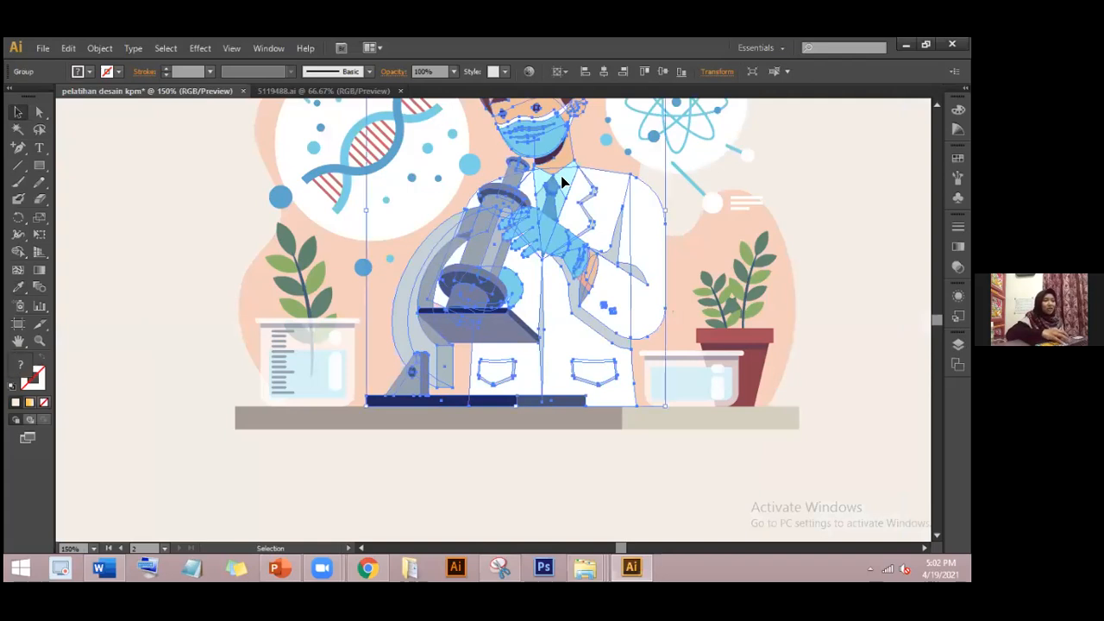
{"action": "right_click", "coordinate": [564, 178]}
{"action": "left_click", "coordinate": [593, 260]}
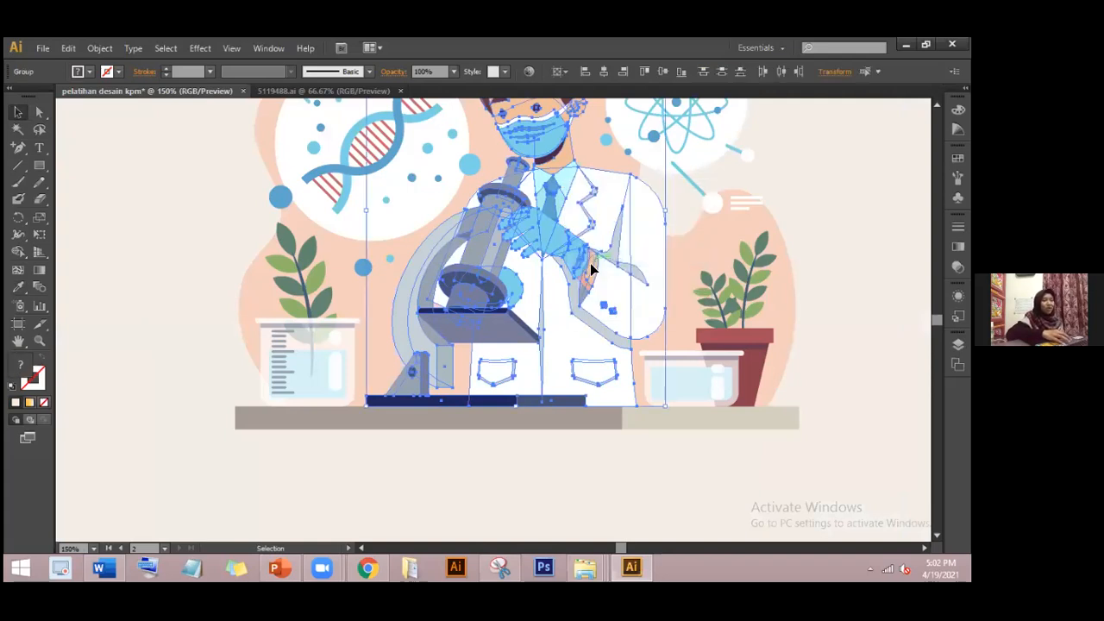
{"action": "left_click", "coordinate": [527, 456]}
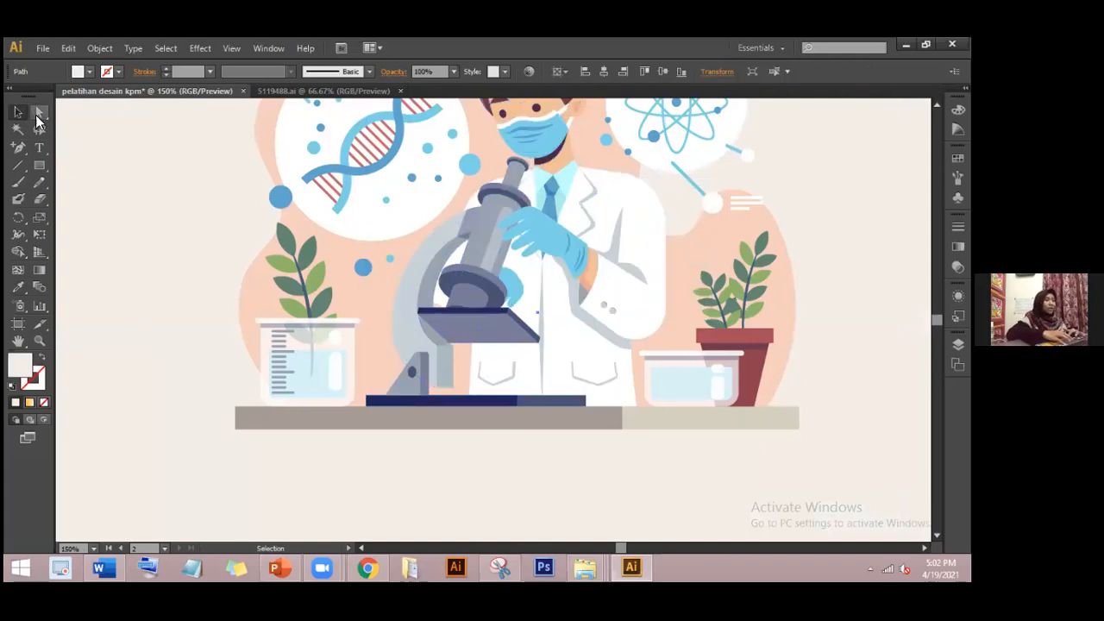
- Select the scientist's glove and the coat sleeve individually with the Direct Selection tool
{"action": "left_click", "coordinate": [42, 119]}
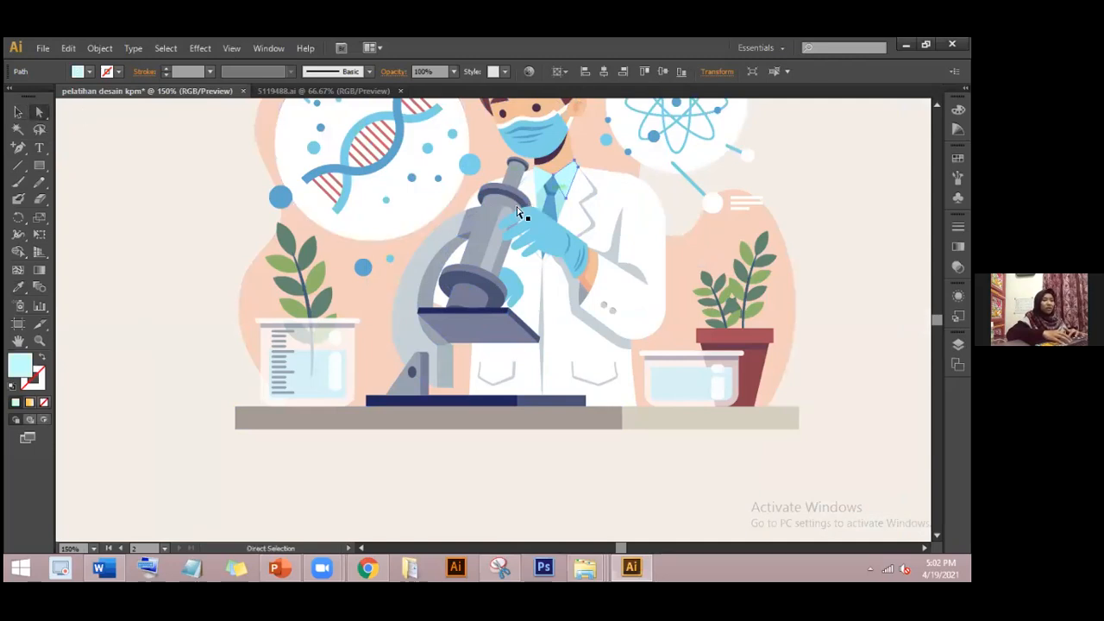
{"action": "left_click", "coordinate": [561, 231]}
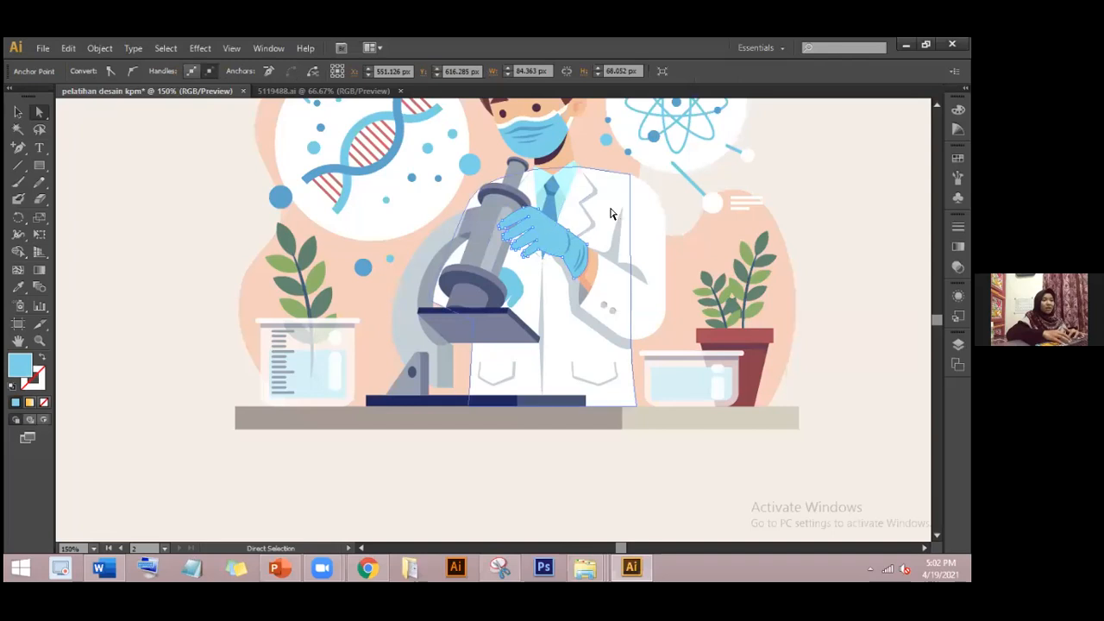
{"action": "left_click", "coordinate": [647, 211]}
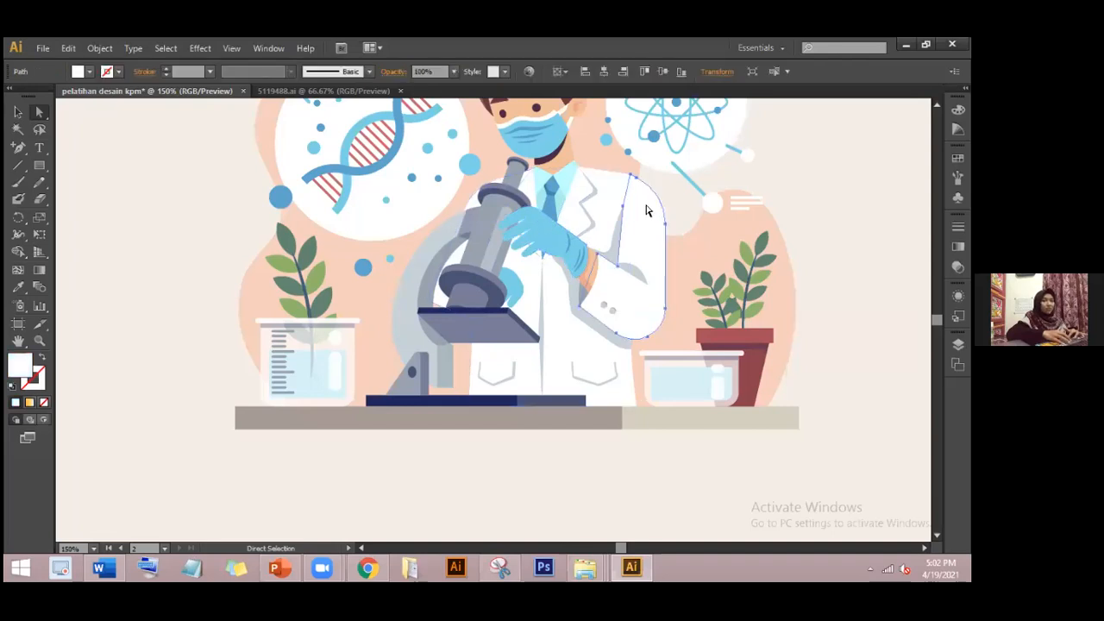
- Recolor both halves of the scientist's light blue shirt collar with the palette's dark blue swatch
{"action": "key", "text": "ctrl+minus"}
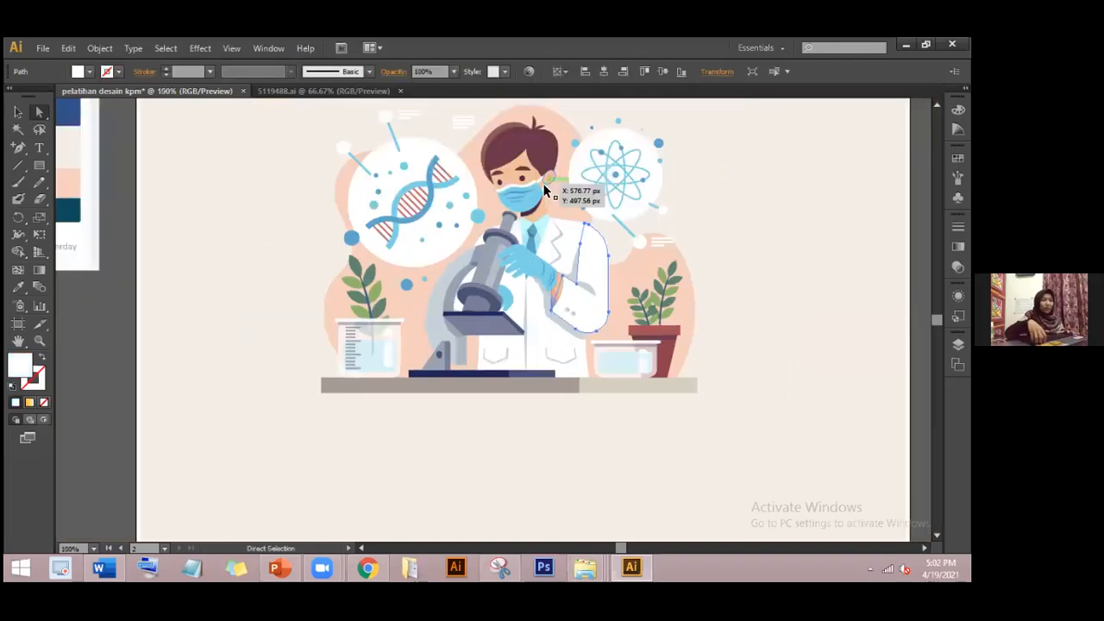
{"action": "key", "text": "ctrl+minus"}
{"action": "left_click", "coordinate": [519, 260]}
{"action": "left_click", "coordinate": [519, 264]}
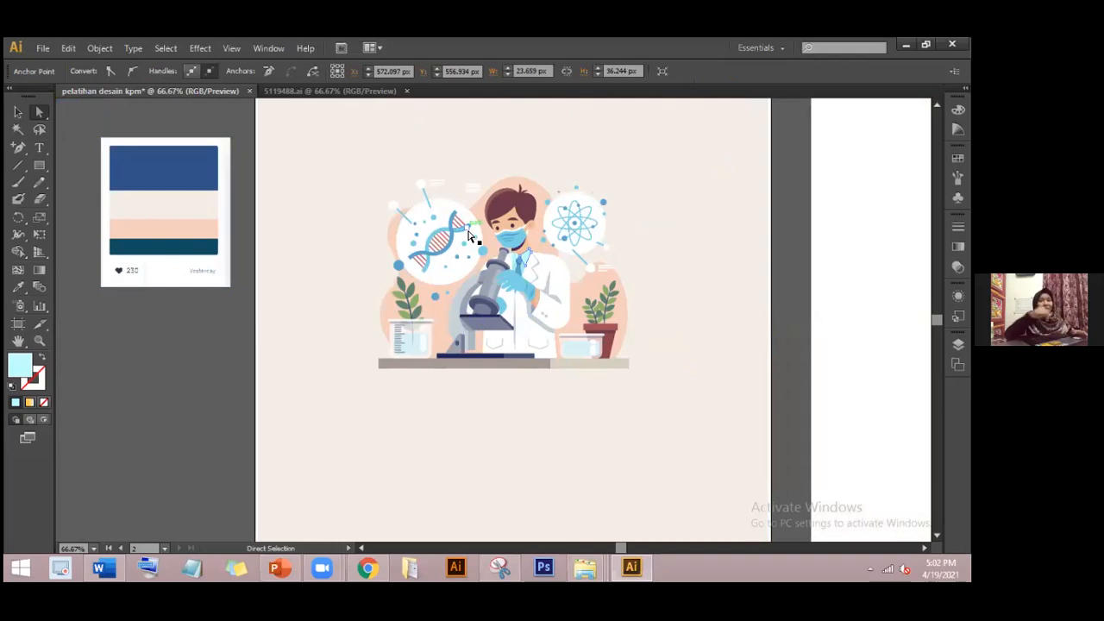
{"action": "left_click_drag", "start_coordinate": [469, 234], "coordinate": [512, 260]}
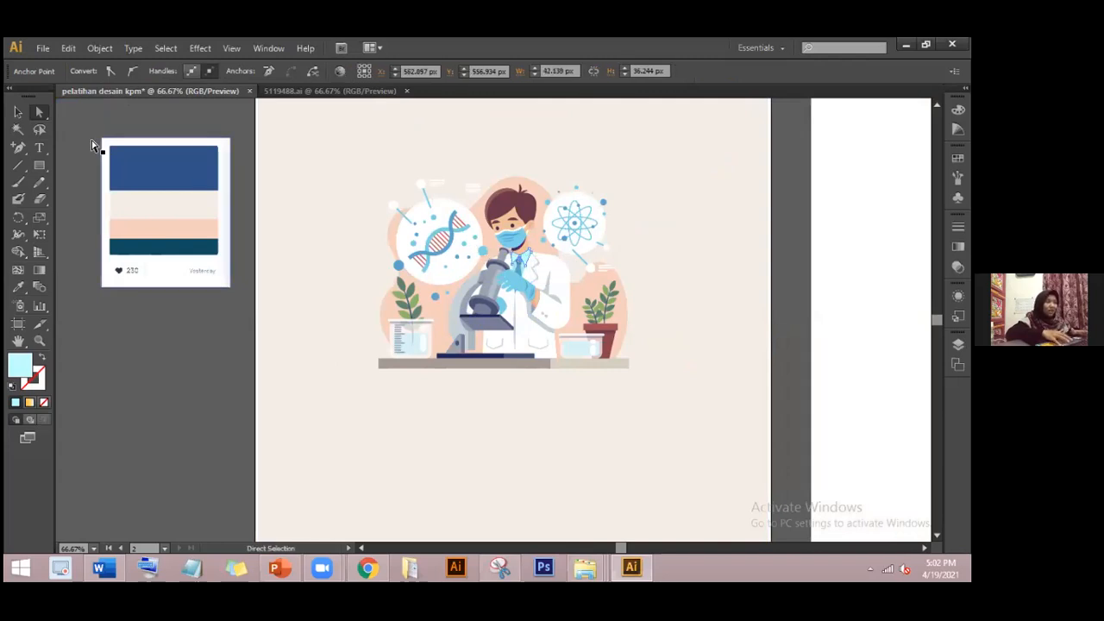
{"action": "left_click", "coordinate": [20, 113]}
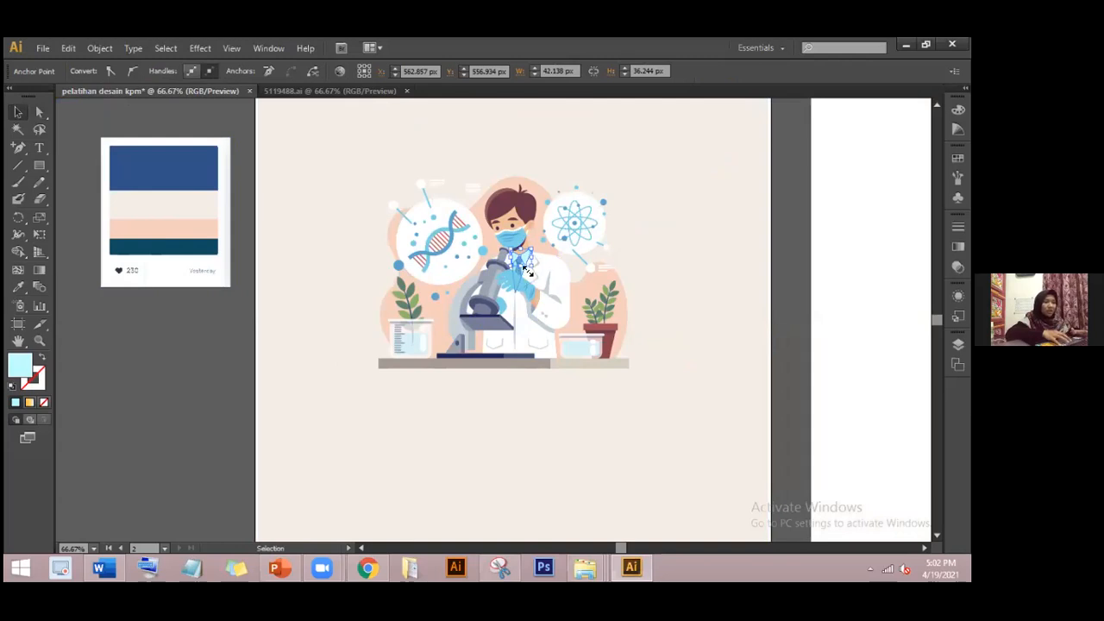
{"action": "left_click", "coordinate": [18, 288]}
{"action": "left_click", "coordinate": [131, 171]}
{"action": "left_click", "coordinate": [18, 112]}
{"action": "left_click", "coordinate": [102, 108]}
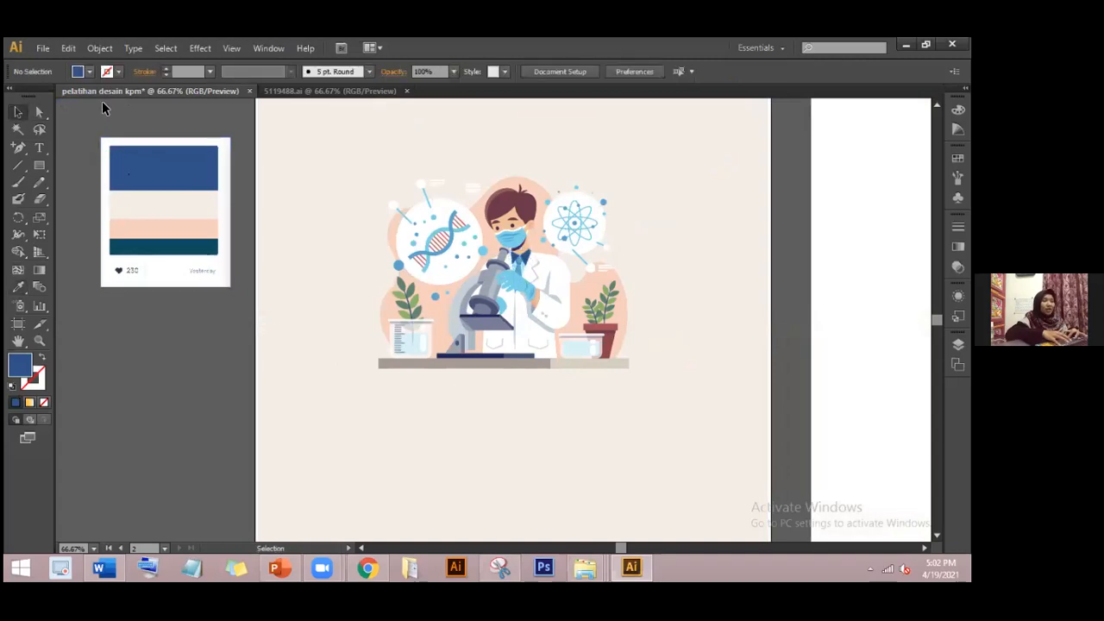
- Recolor the scientist's necktie with the dark blue swatch sampled from the palette image
{"action": "left_click", "coordinate": [43, 116]}
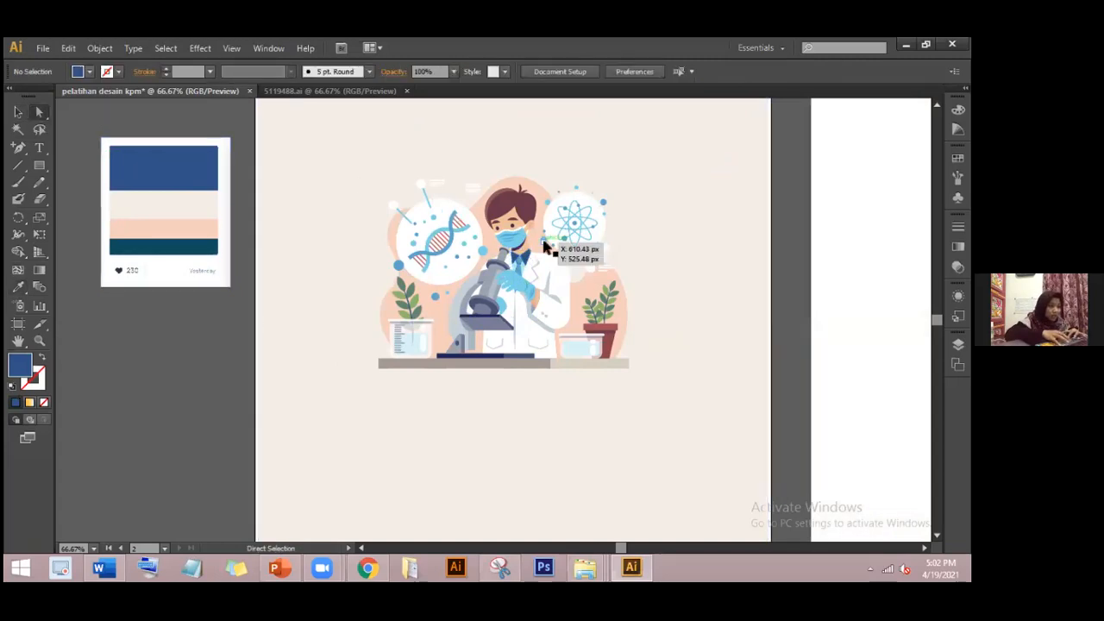
{"action": "left_click", "coordinate": [523, 273]}
{"action": "left_click", "coordinate": [18, 287]}
{"action": "left_click", "coordinate": [201, 156]}
{"action": "left_click", "coordinate": [39, 111]}
{"action": "left_click", "coordinate": [131, 108]}
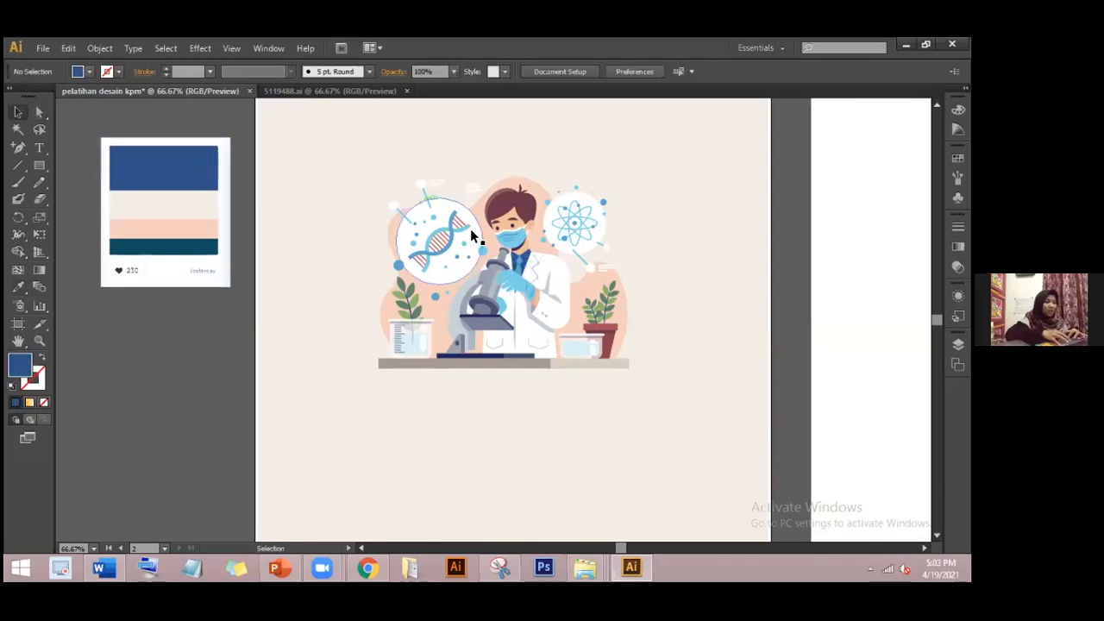
- Recolor the scientist's light blue face mask with the beige swatch sampled from the palette image
{"action": "key", "text": "v"}
{"action": "left_click", "coordinate": [522, 246]}
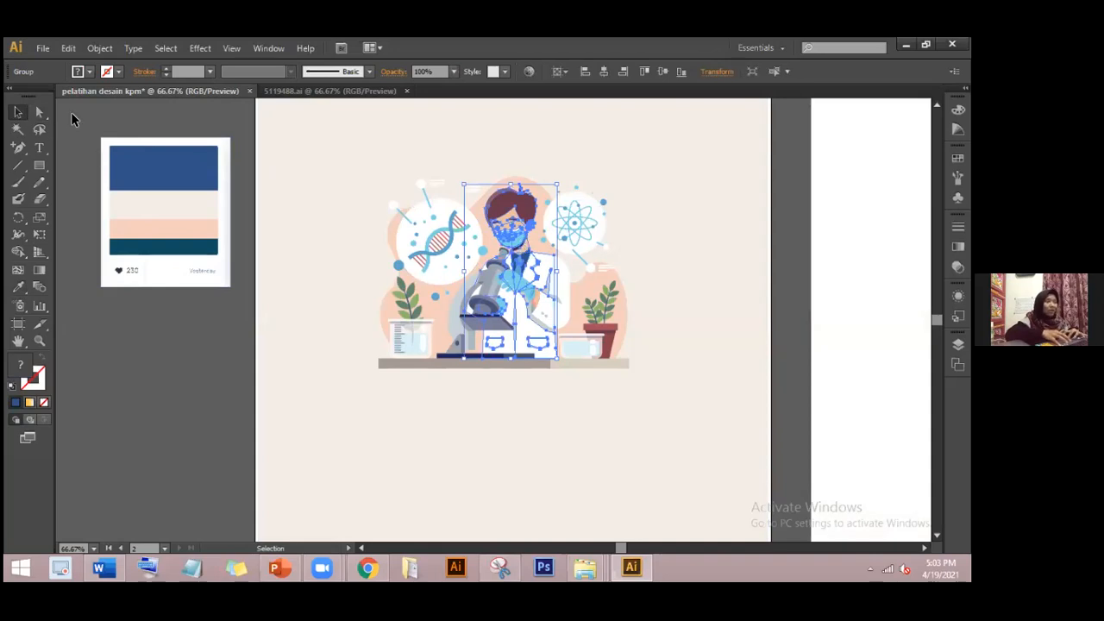
{"action": "left_click", "coordinate": [71, 112]}
{"action": "left_click", "coordinate": [39, 111]}
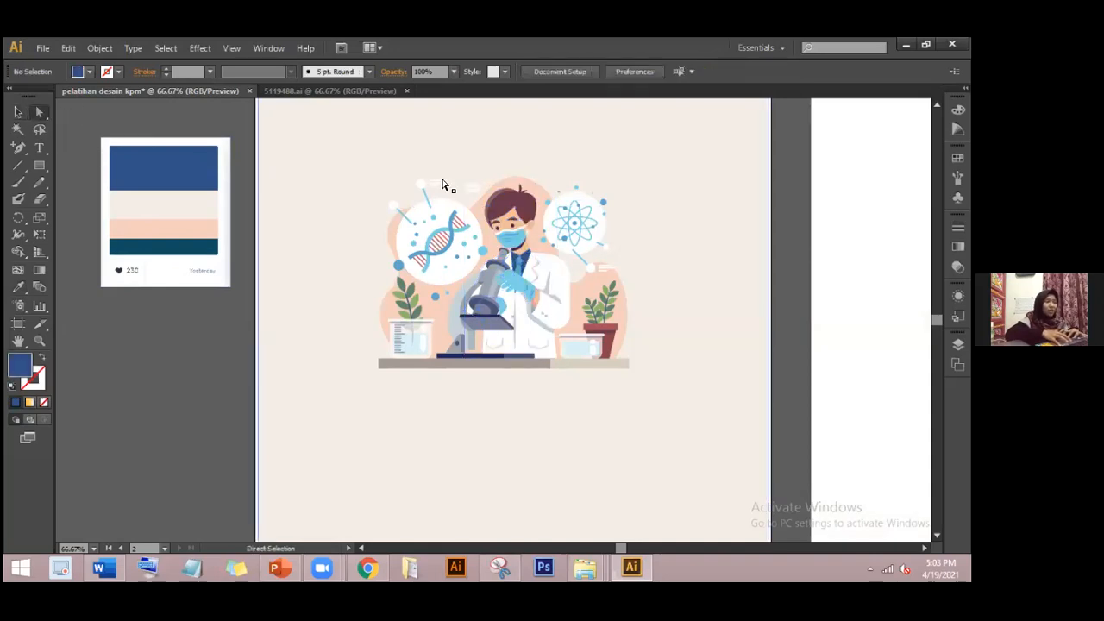
{"action": "left_click", "coordinate": [522, 245]}
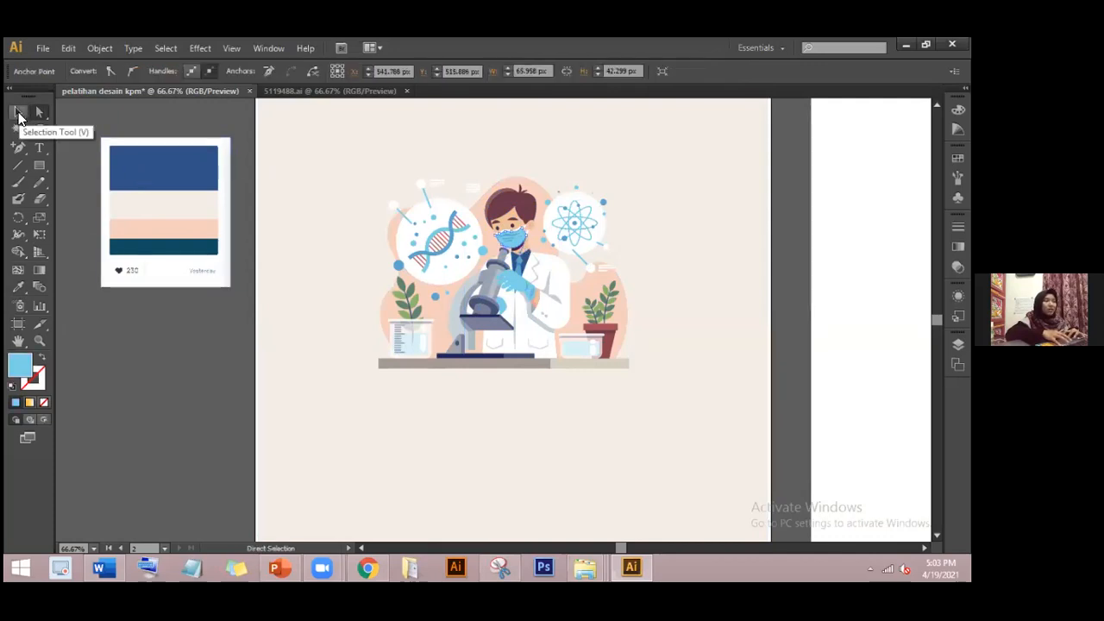
{"action": "left_click", "coordinate": [19, 115]}
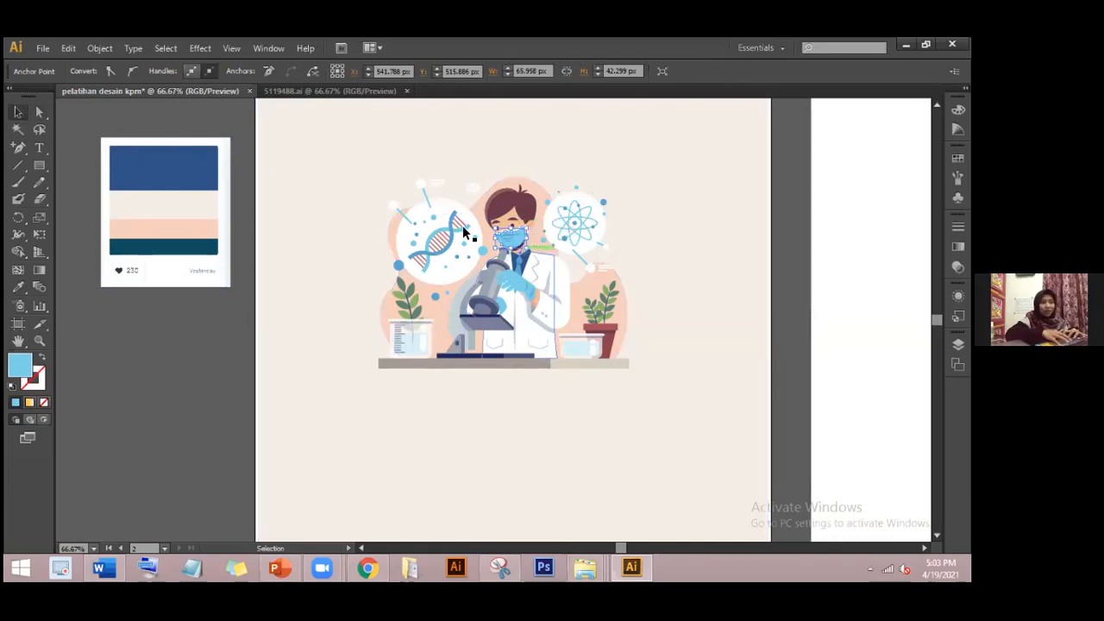
{"action": "left_click", "coordinate": [18, 287]}
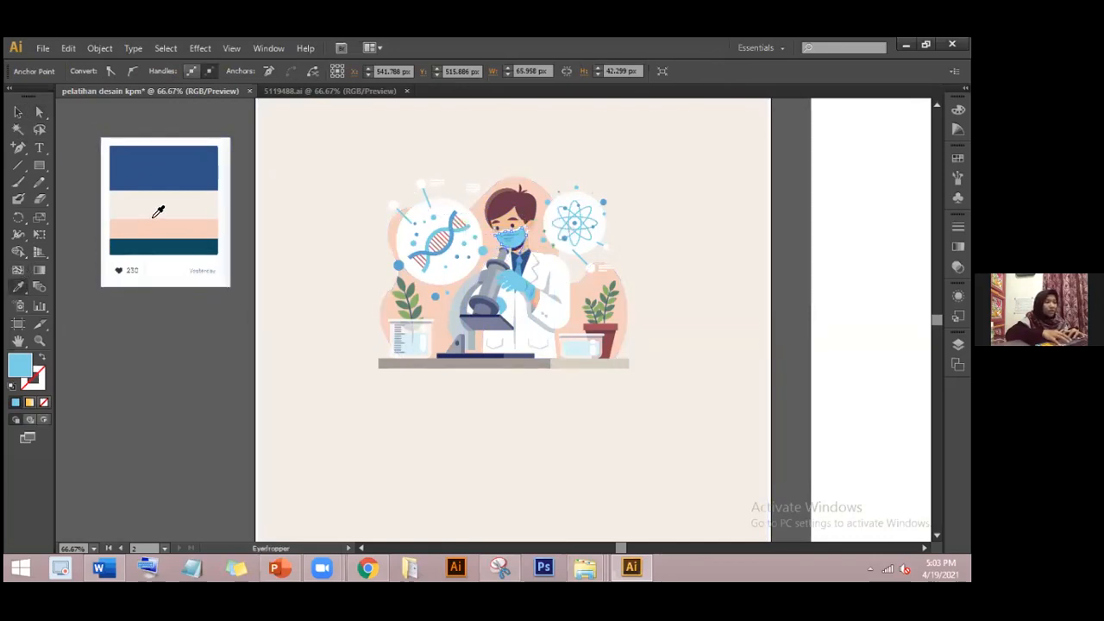
{"action": "left_click", "coordinate": [176, 175]}
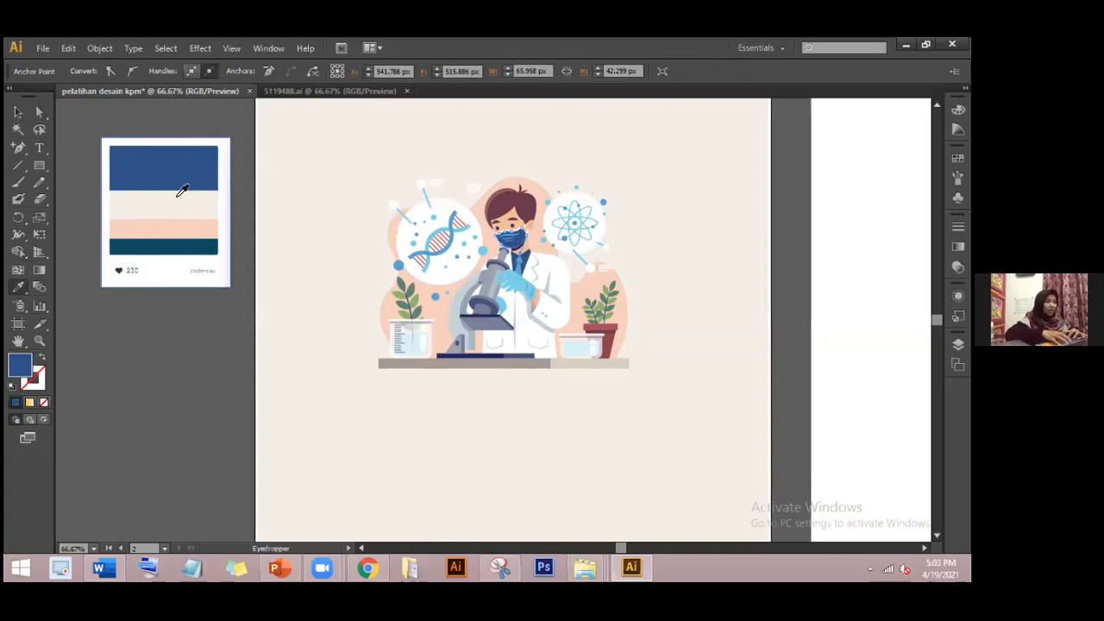
{"action": "left_click", "coordinate": [182, 194]}
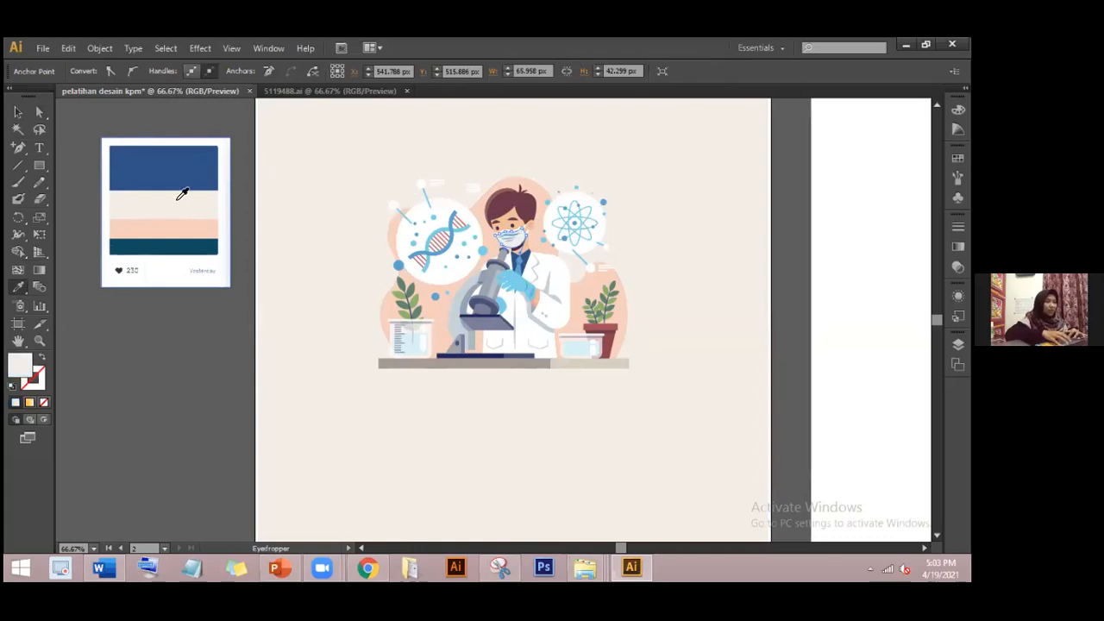
- Try the palette's dark teal and dark blue swatches on the face mask, undo these trials and deselect the mask
{"action": "left_click", "coordinate": [190, 246]}
{"action": "left_click", "coordinate": [191, 149]}
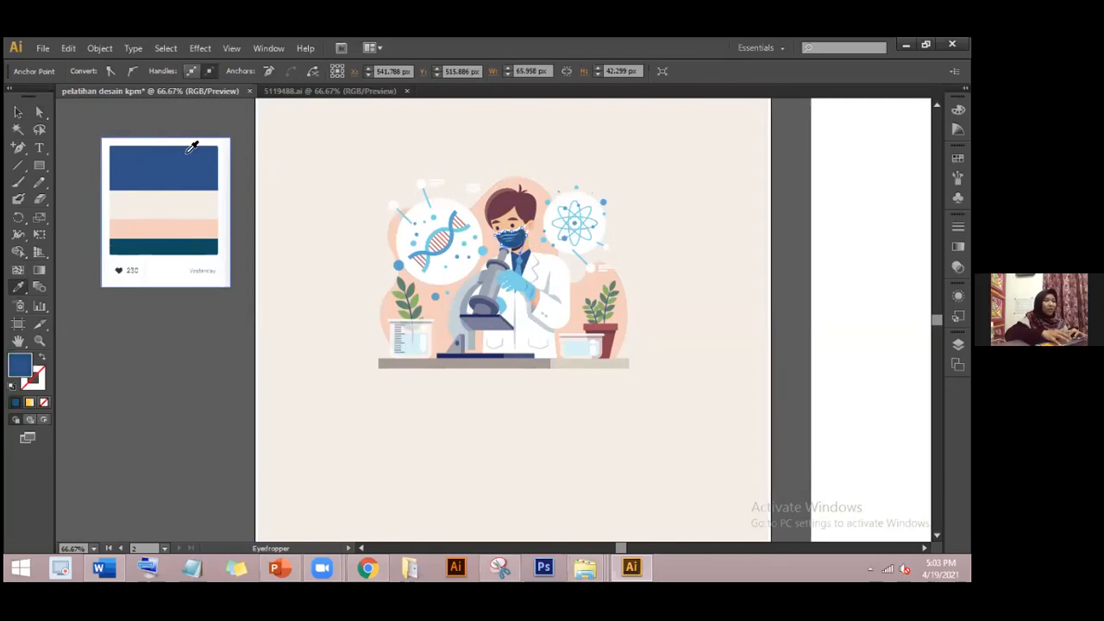
{"action": "left_click_drag", "start_coordinate": [174, 169], "coordinate": [17, 111]}
{"action": "key", "text": "ctrl+z"}
{"action": "key", "text": "ctrl+z"}
{"action": "key", "text": "ctrl+z"}
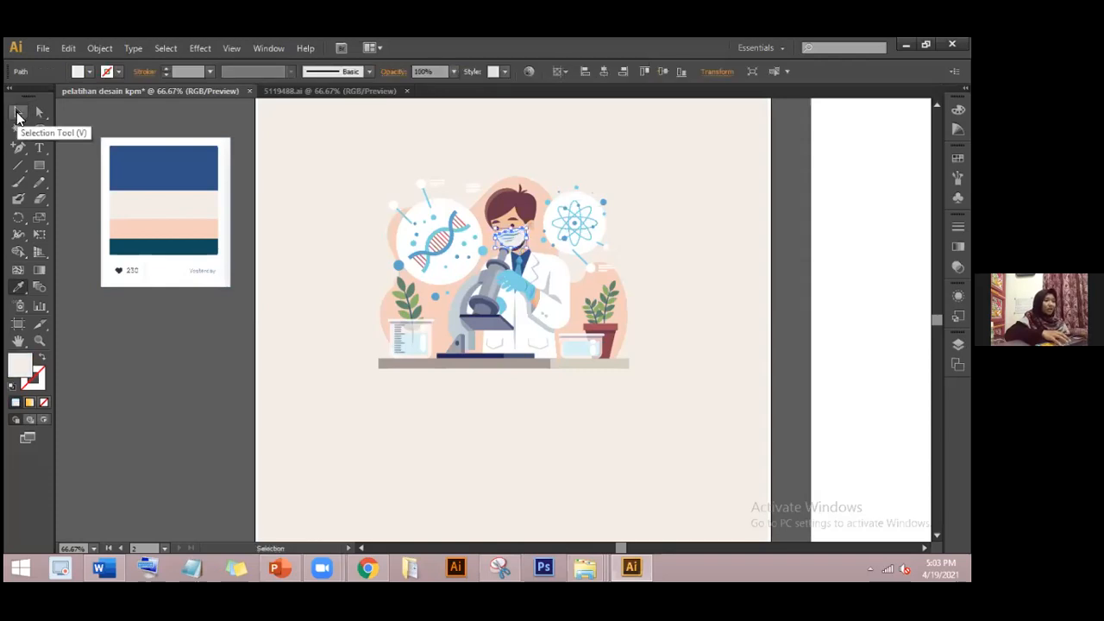
{"action": "left_click", "coordinate": [18, 113]}
{"action": "left_click", "coordinate": [363, 200]}
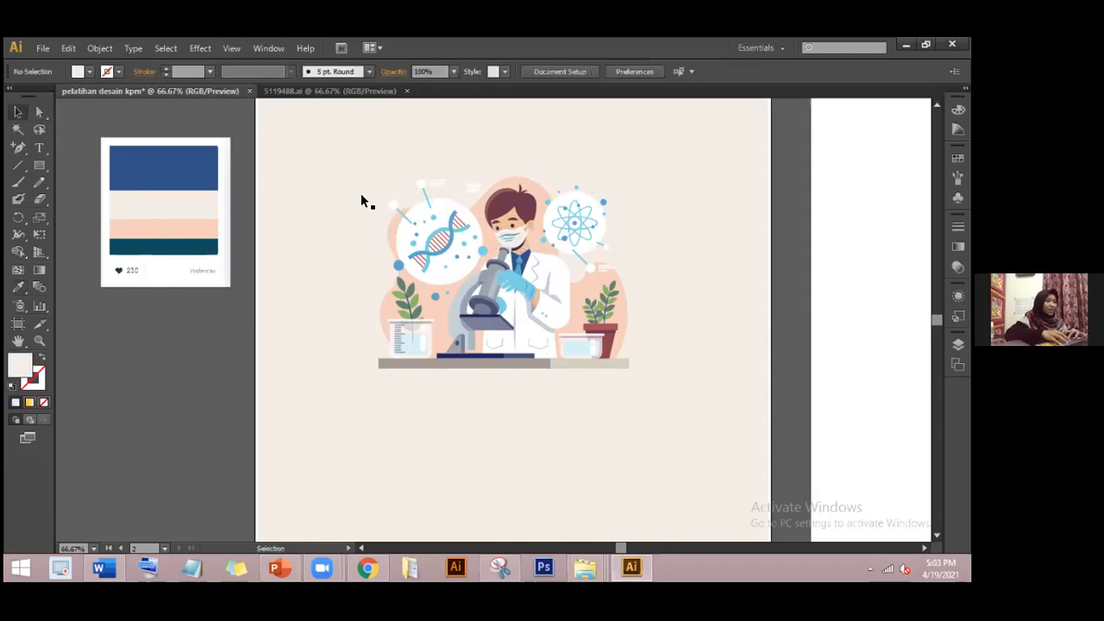
- Recolor all the fold stripes on the face mask with the dark blue sampled from the shirt collar
{"action": "left_click", "coordinate": [522, 286]}
{"action": "left_click", "coordinate": [38, 115]}
{"action": "left_click", "coordinate": [105, 116]}
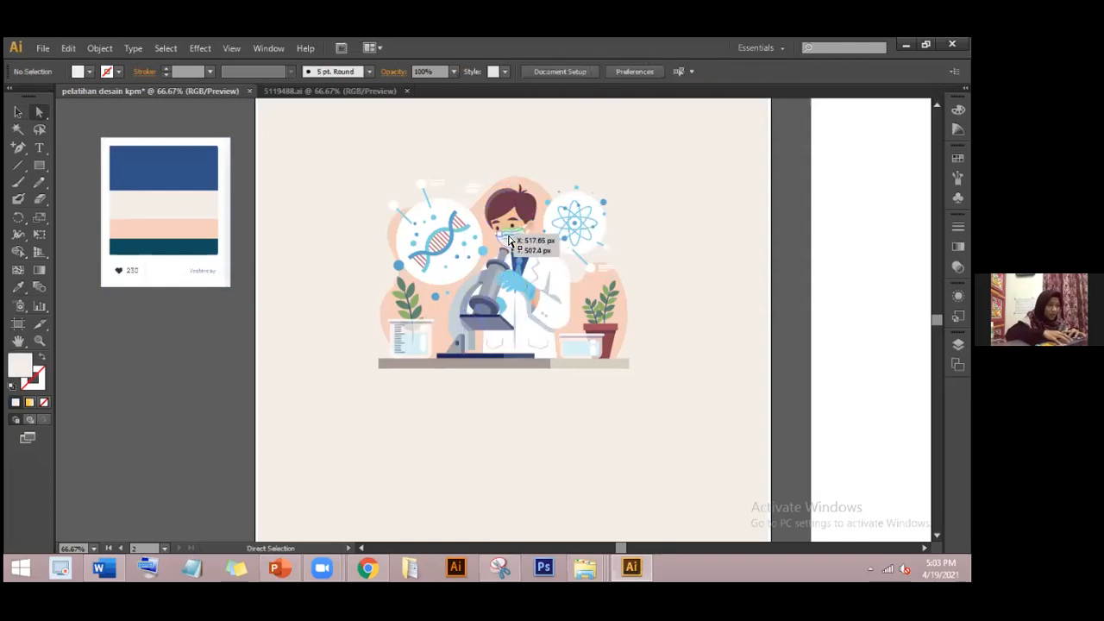
{"action": "left_click", "coordinate": [510, 240]}
{"action": "key", "text": "ctrl+plus"}
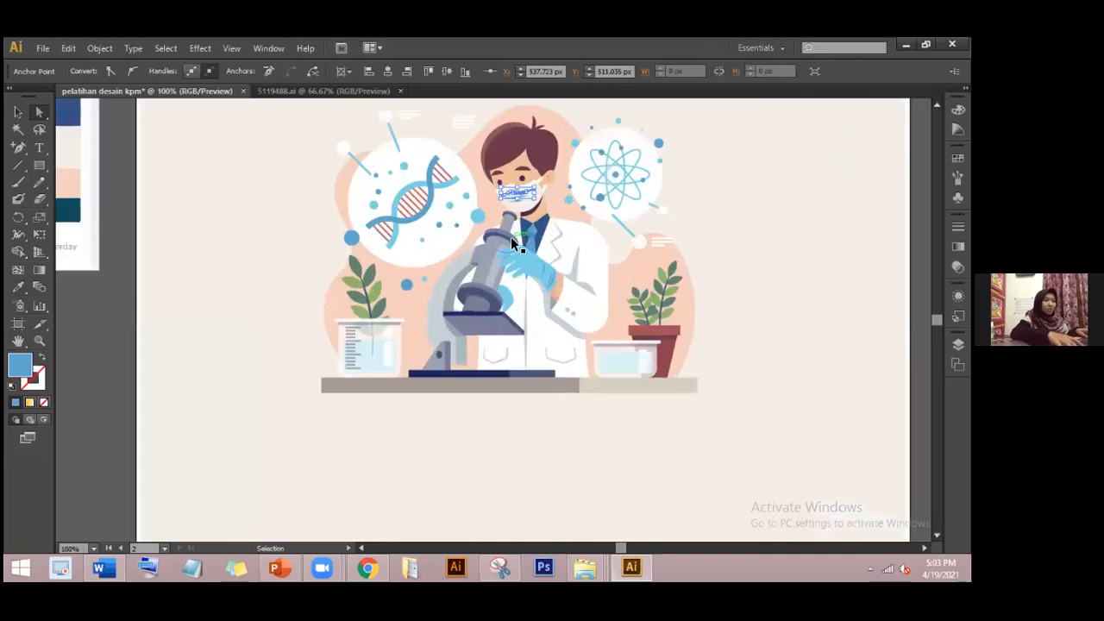
{"action": "key", "text": "ctrl+plus"}
{"action": "key", "text": "ctrl+plus"}
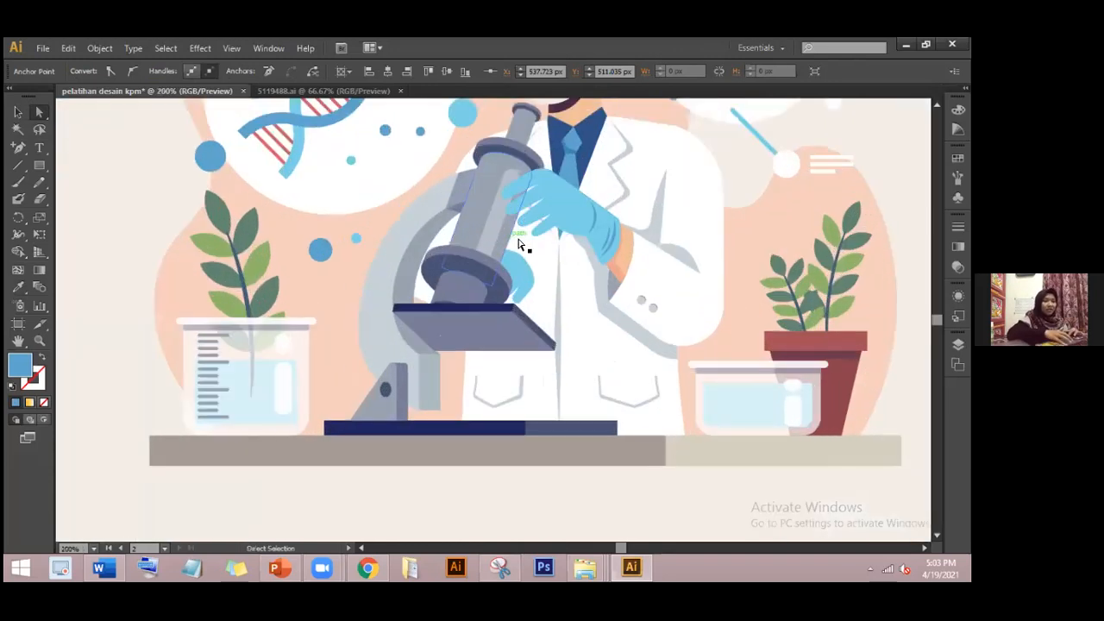
{"action": "scroll", "coordinate": [493, 319], "scroll_direction": "up", "scroll_amount": 6}
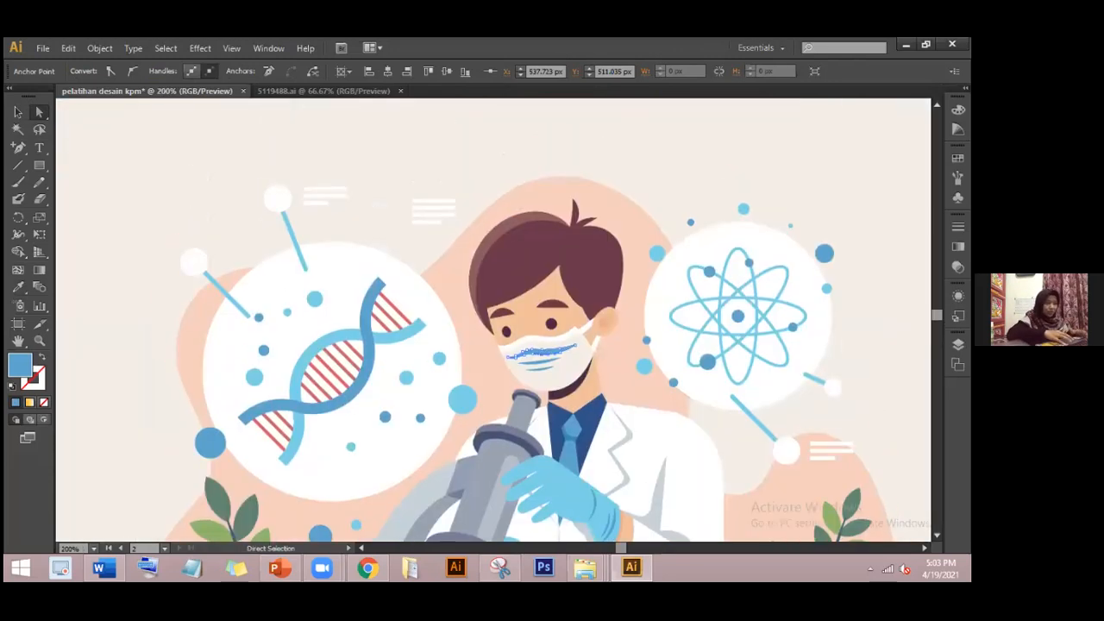
{"action": "left_click", "coordinate": [553, 363]}
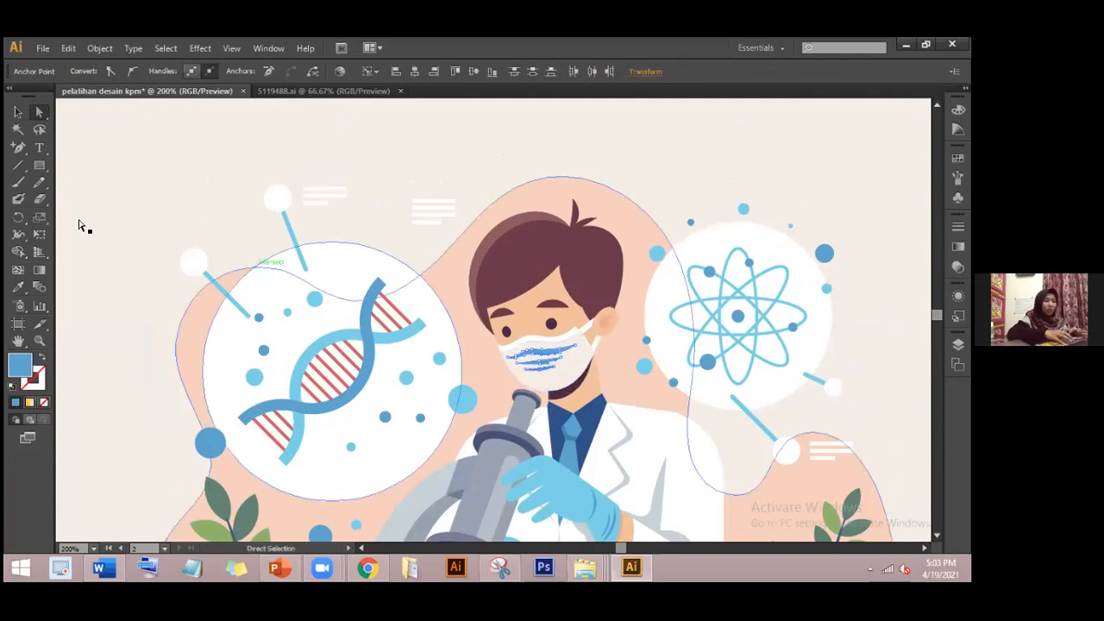
{"action": "left_click", "coordinate": [18, 113]}
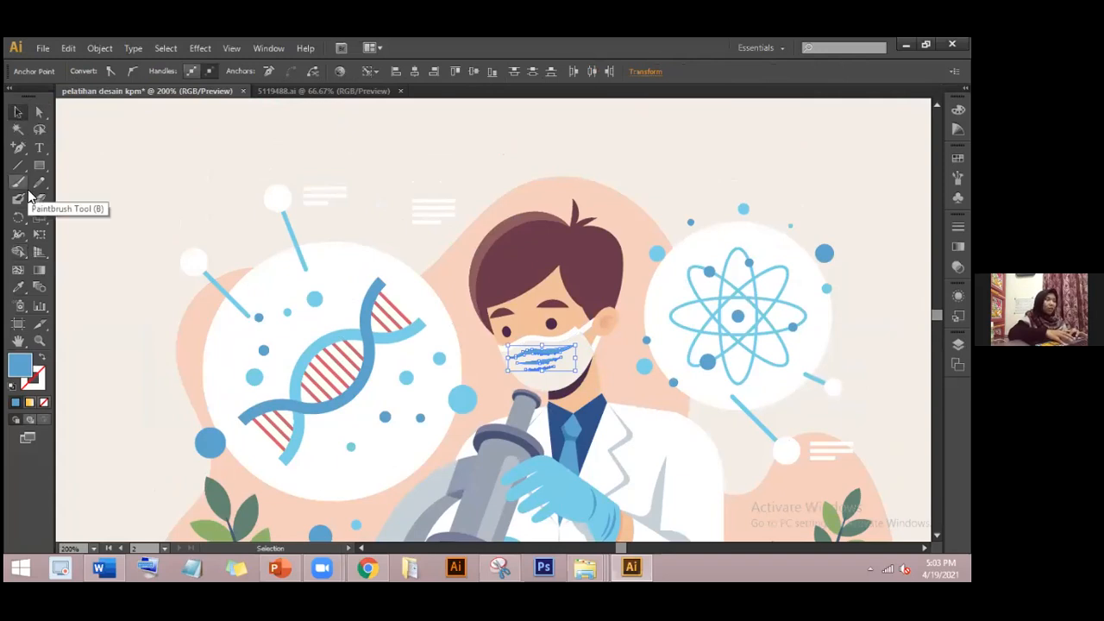
{"action": "left_click", "coordinate": [18, 288]}
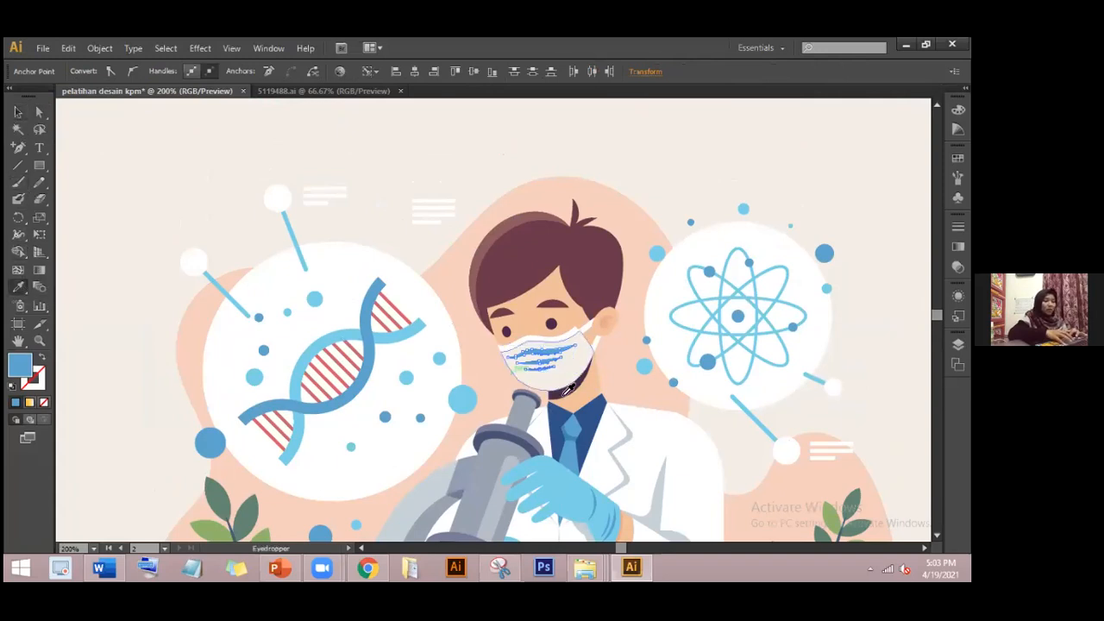
{"action": "left_click", "coordinate": [591, 404]}
{"action": "left_click", "coordinate": [18, 112]}
{"action": "left_click", "coordinate": [125, 138]}
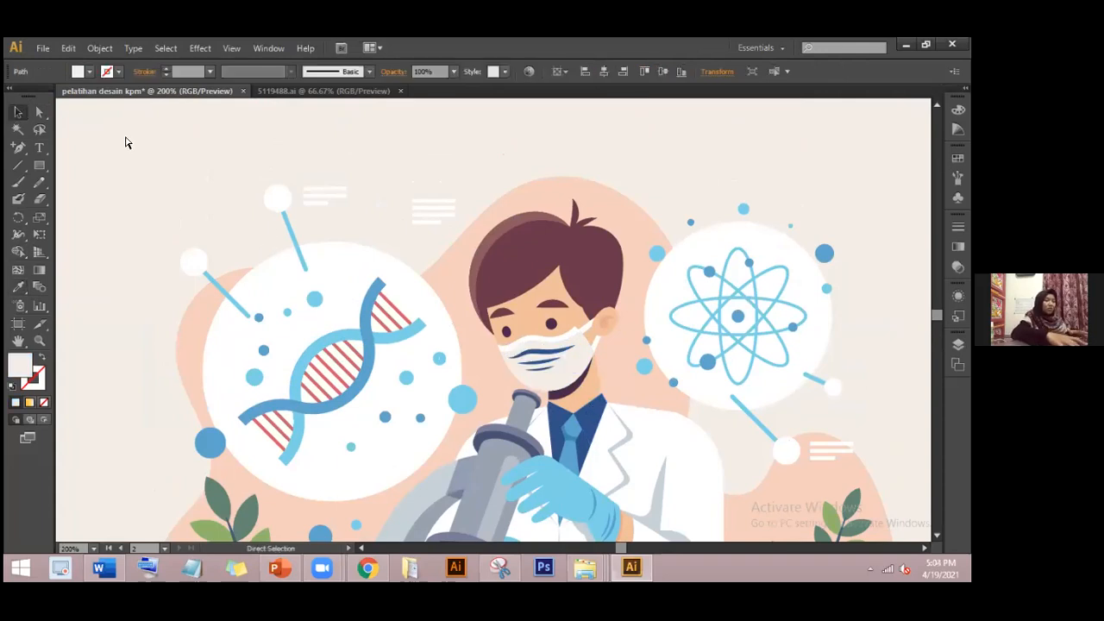
- Recolor the scientist's main hair shape near-black with the hex value 0f0f0f
{"action": "key", "text": "ctrl+minus"}
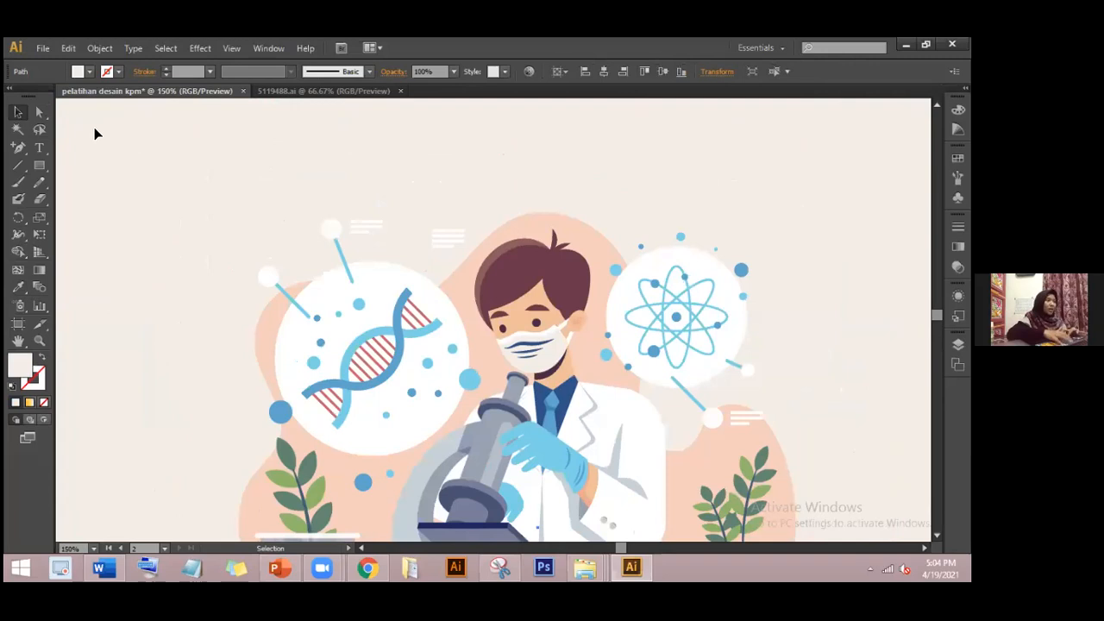
{"action": "left_click", "coordinate": [39, 112]}
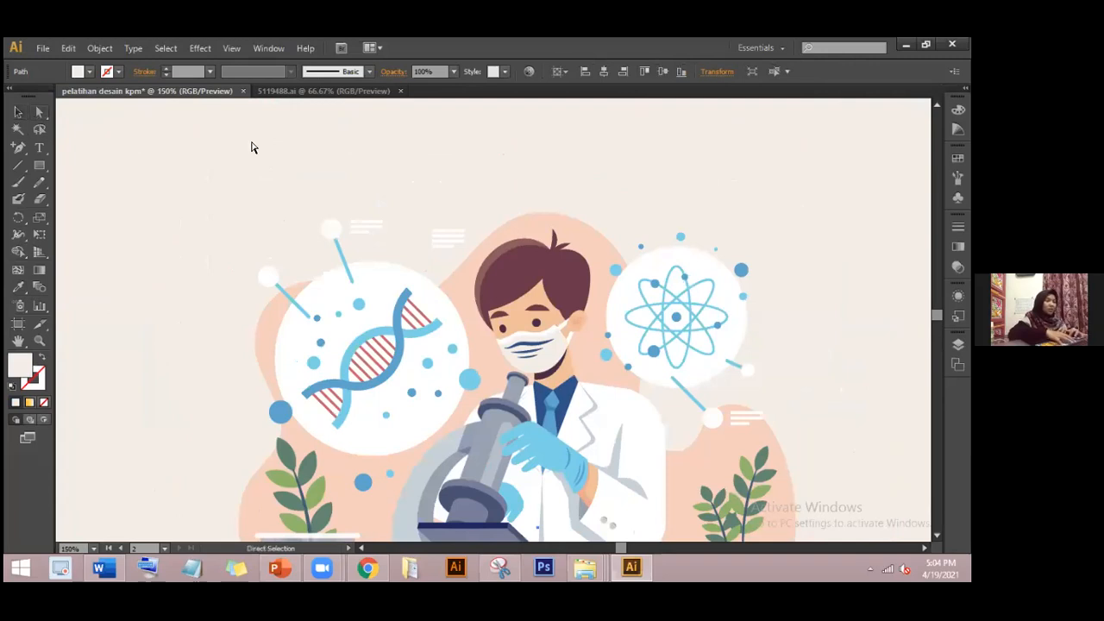
{"action": "left_click", "coordinate": [523, 279]}
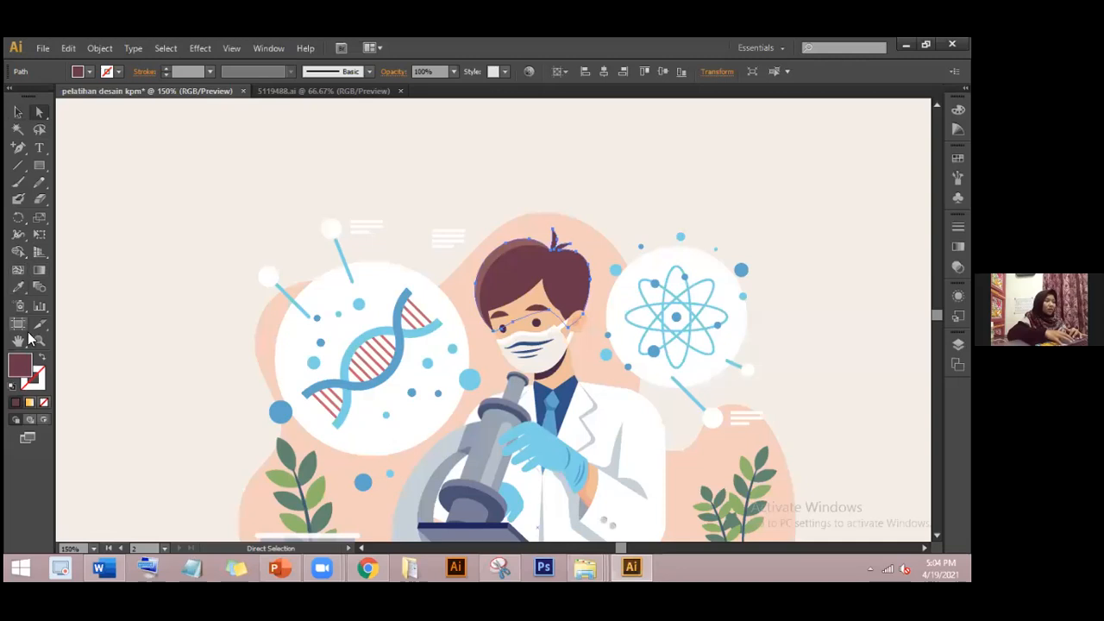
{"action": "double_click", "coordinate": [24, 354]}
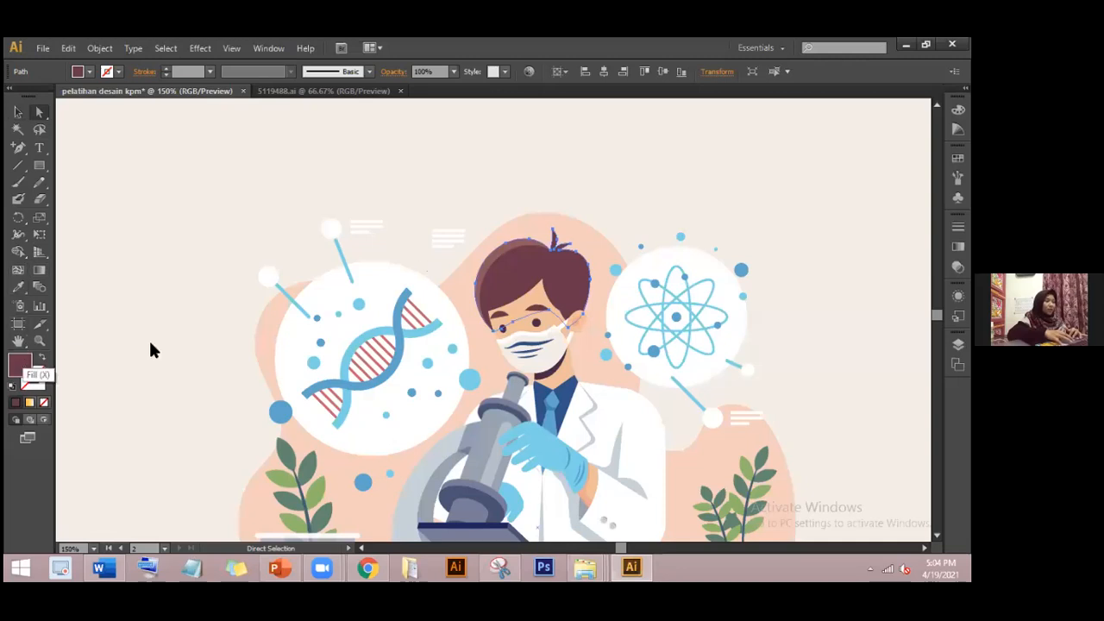
{"action": "left_click_drag", "start_coordinate": [347, 341], "coordinate": [298, 381]}
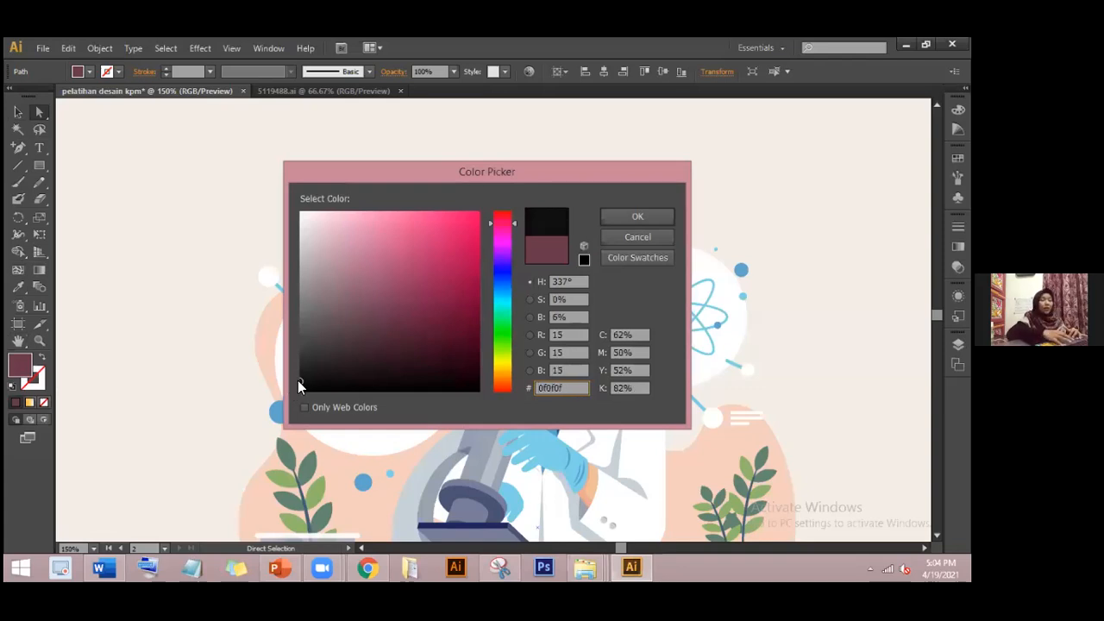
{"action": "left_click", "coordinate": [636, 218]}
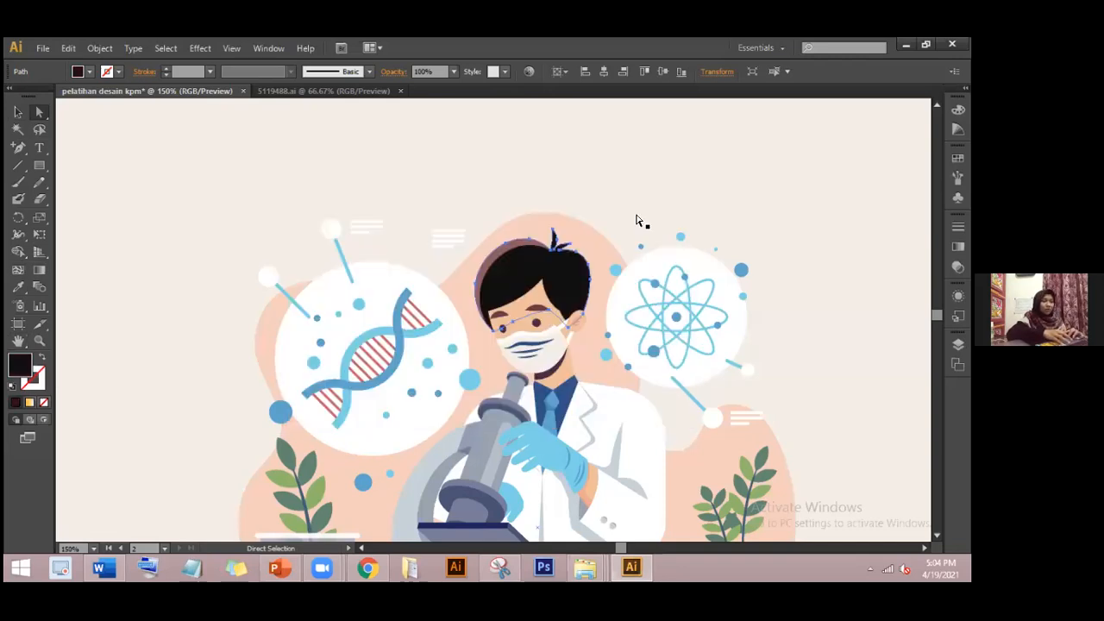
{"action": "left_click", "coordinate": [135, 167]}
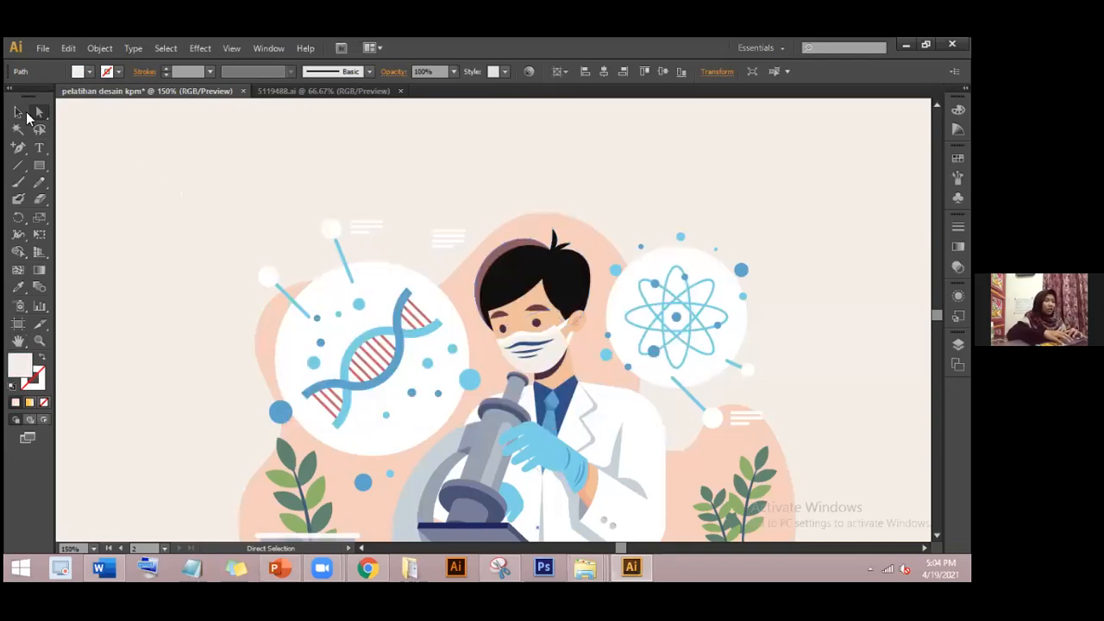
- Recolor the reddish-brown highlight along the back of the hair with a dark neutral grey
{"action": "left_click", "coordinate": [495, 259]}
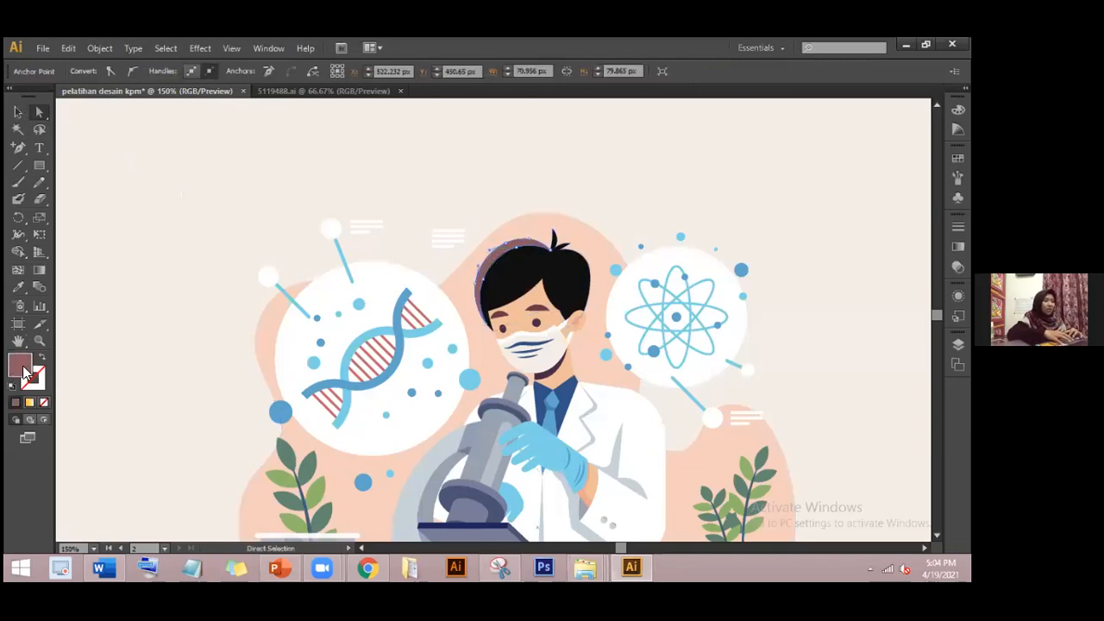
{"action": "double_click", "coordinate": [24, 372]}
{"action": "left_click", "coordinate": [297, 359]}
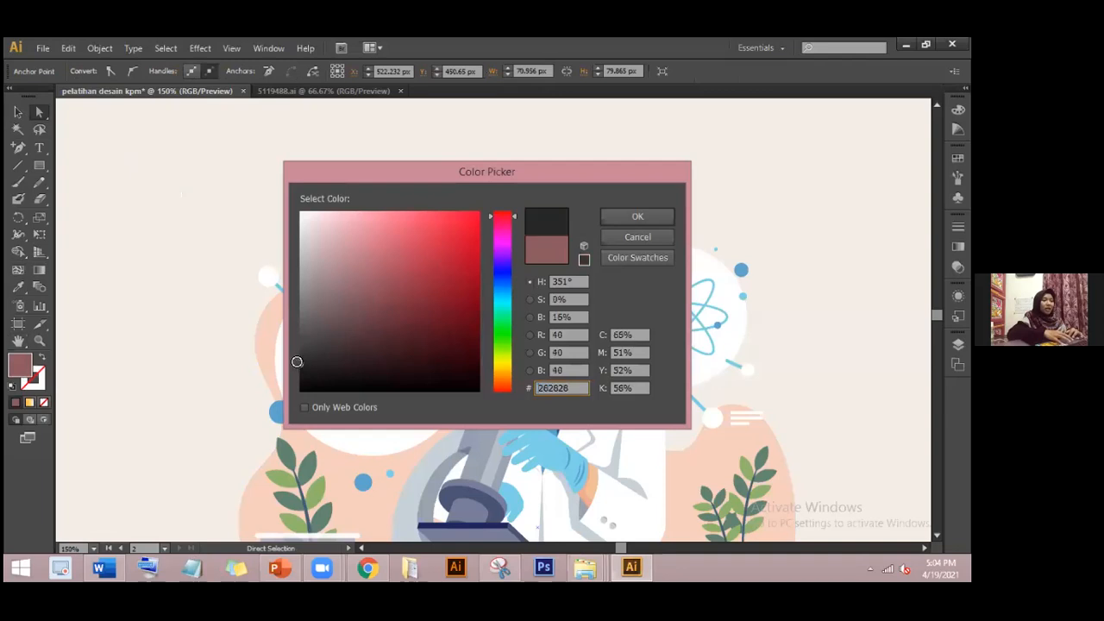
{"action": "left_click_drag", "start_coordinate": [295, 359], "coordinate": [295, 364]}
{"action": "key", "text": "Return"}
{"action": "left_click", "coordinate": [148, 109]}
{"action": "left_click", "coordinate": [18, 112]}
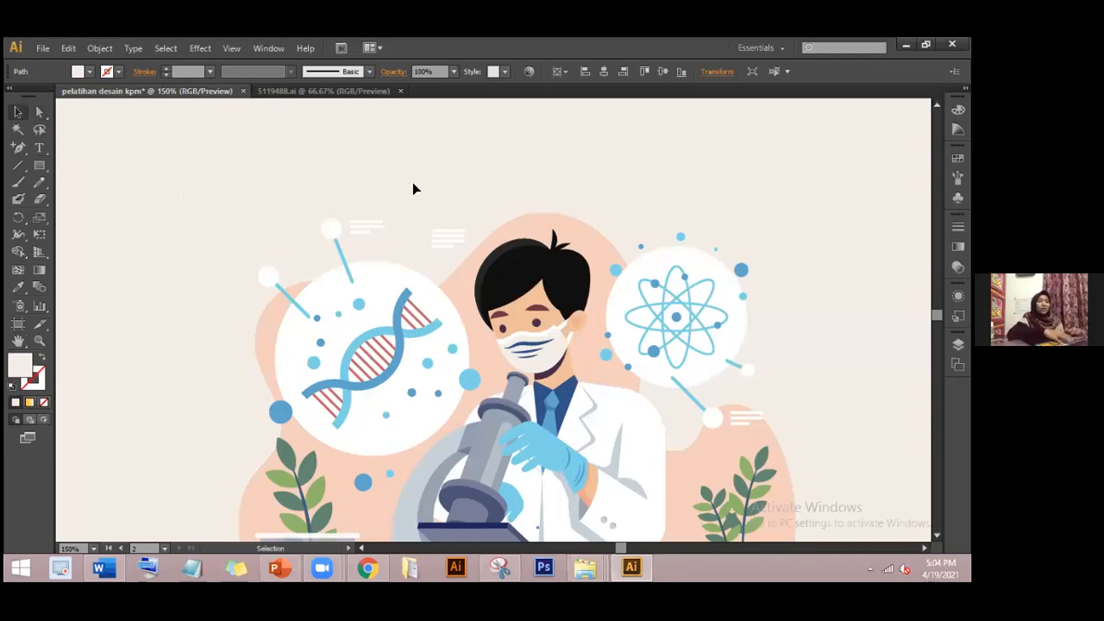
- Recolor both of the scientist's eyebrows with the black sampled from the hair
{"action": "left_click", "coordinate": [39, 114]}
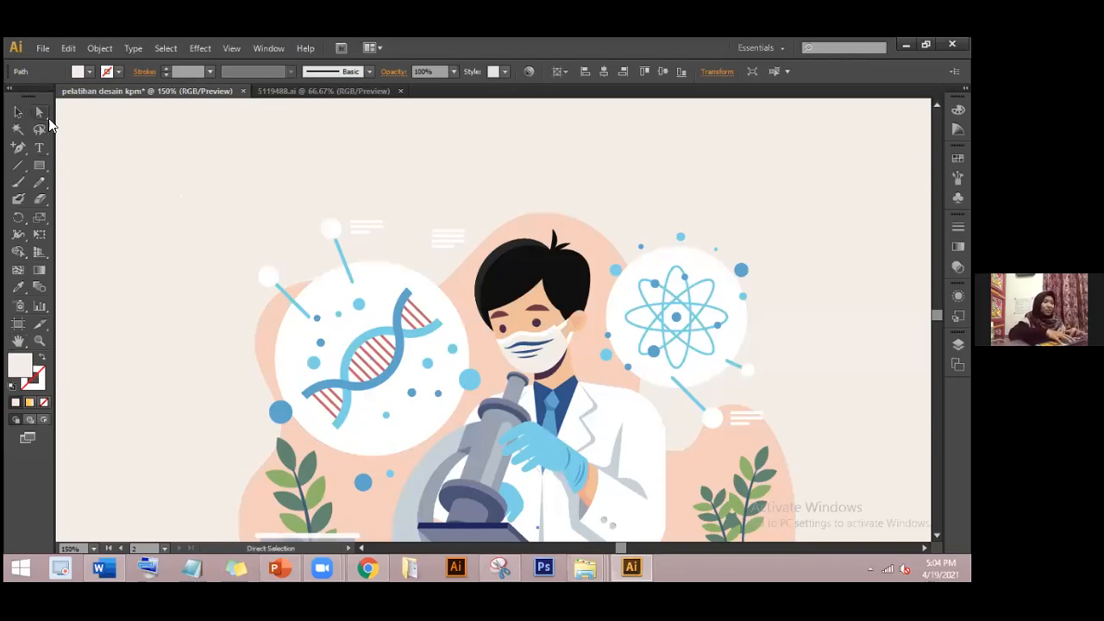
{"action": "left_click", "coordinate": [544, 315]}
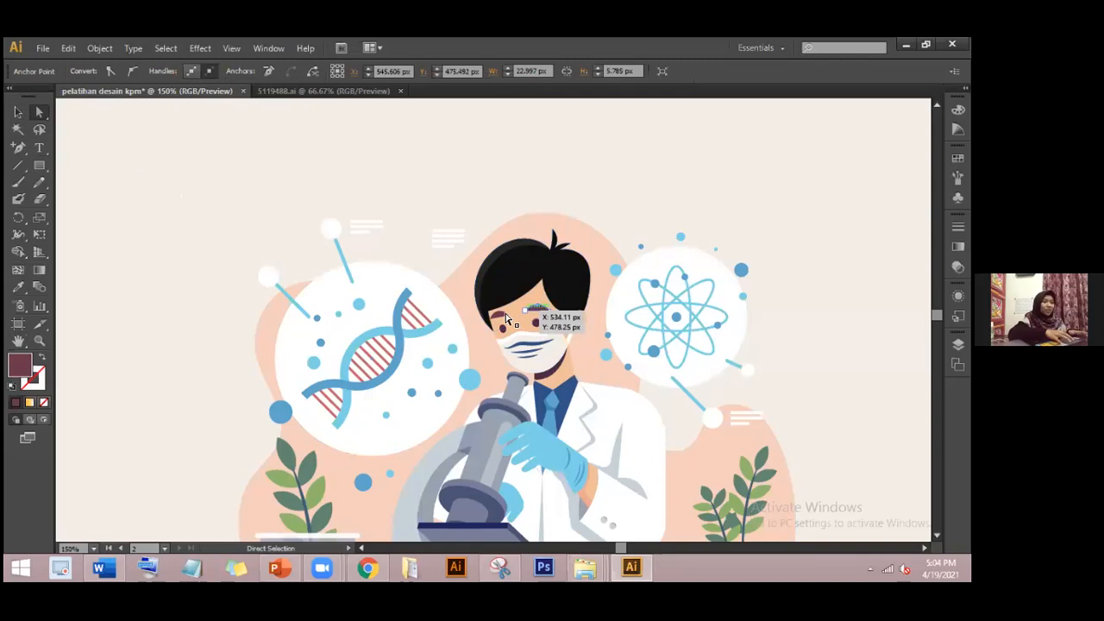
{"action": "left_click", "coordinate": [17, 288]}
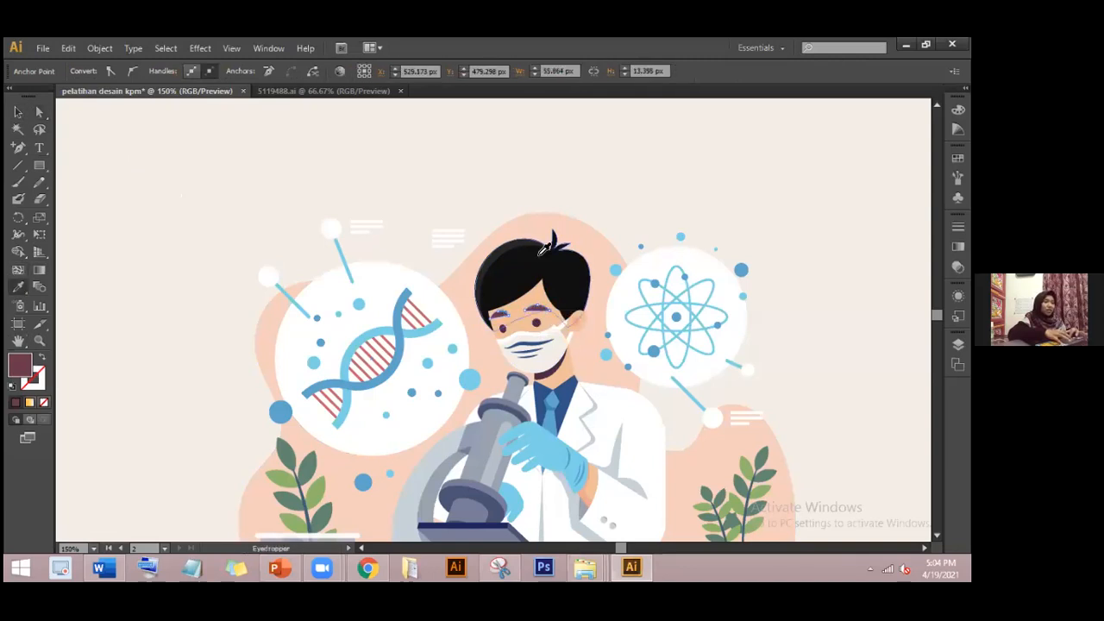
{"action": "left_click", "coordinate": [544, 251]}
{"action": "left_click", "coordinate": [18, 114]}
{"action": "left_click", "coordinate": [196, 172]}
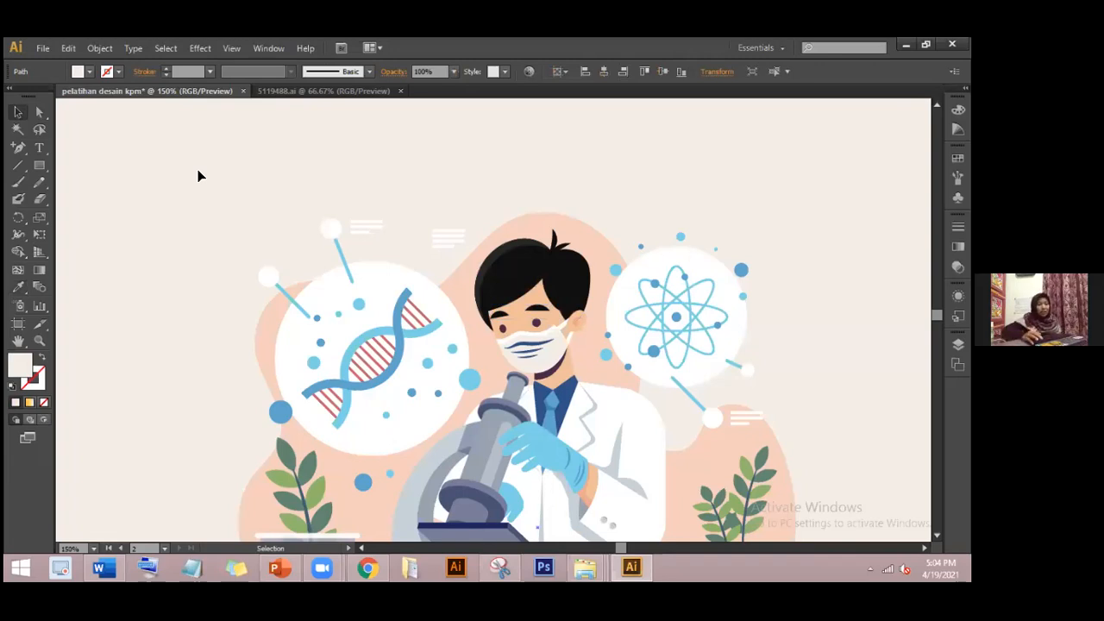
{"action": "key", "text": "ctrl+minus"}
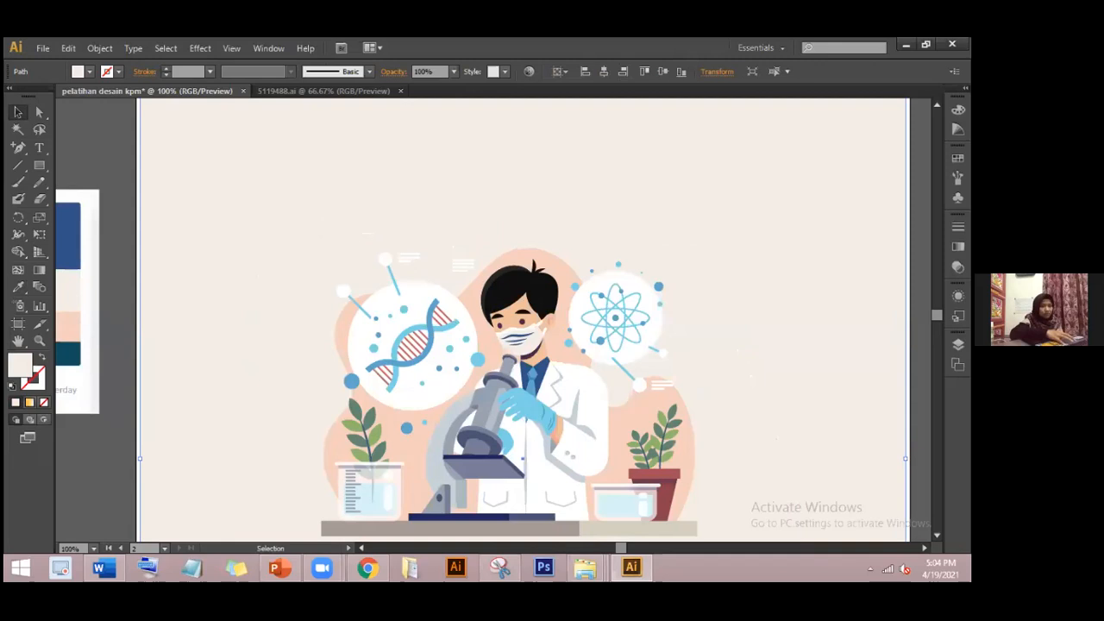
{"action": "scroll", "coordinate": [518, 345], "scroll_direction": "down", "scroll_amount": 2}
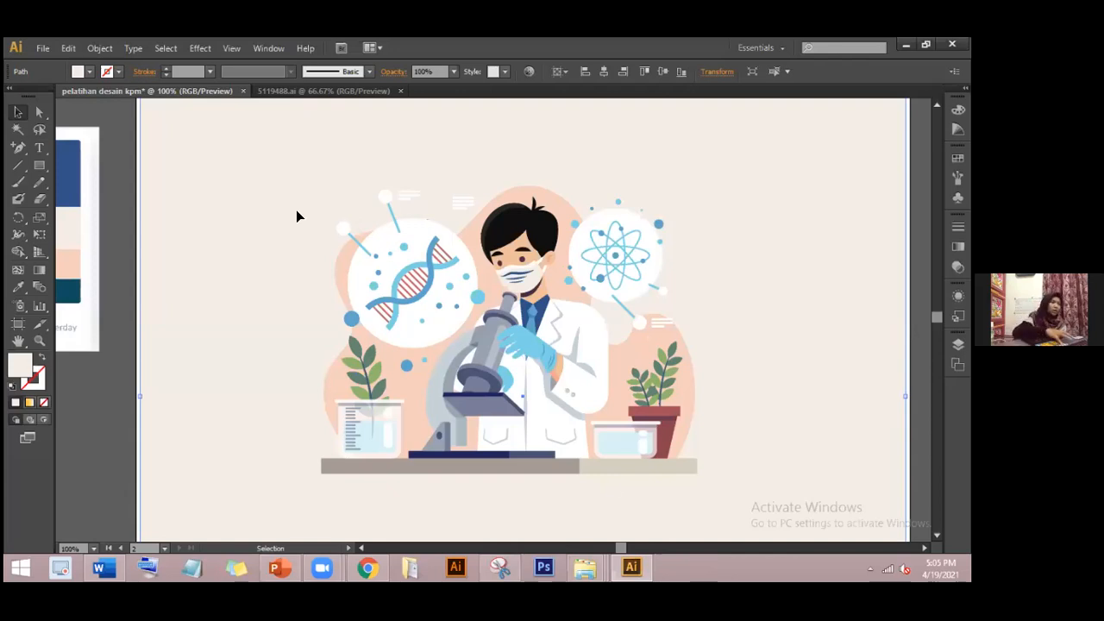
{"action": "left_click", "coordinate": [200, 48]}
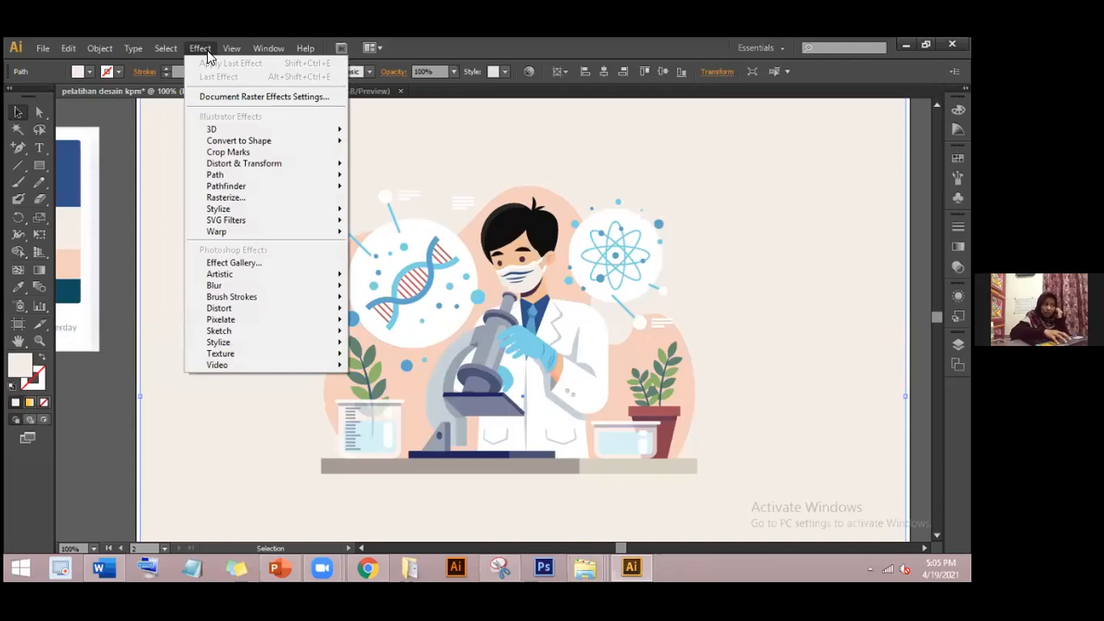
{"action": "mouse_move", "coordinate": [286, 277]}
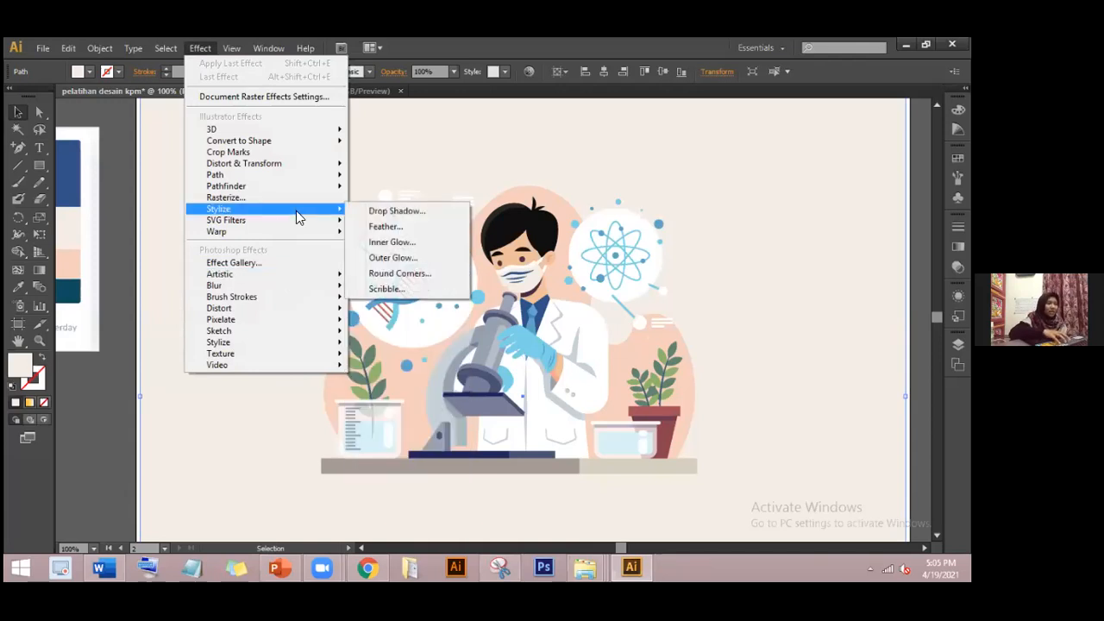
{"action": "mouse_move", "coordinate": [321, 129]}
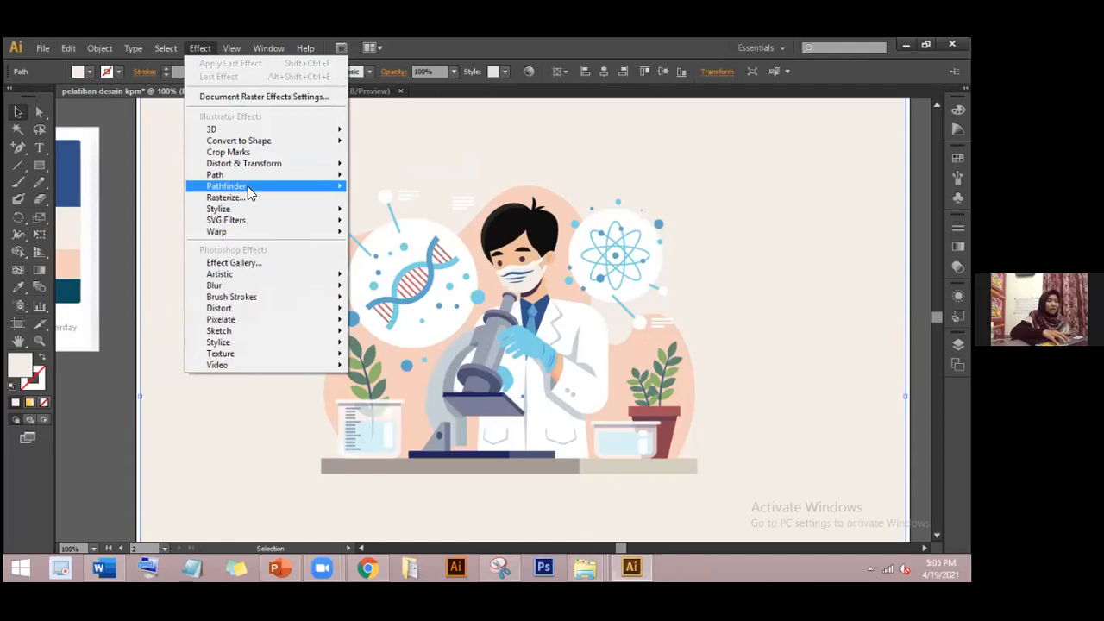
{"action": "mouse_move", "coordinate": [269, 129]}
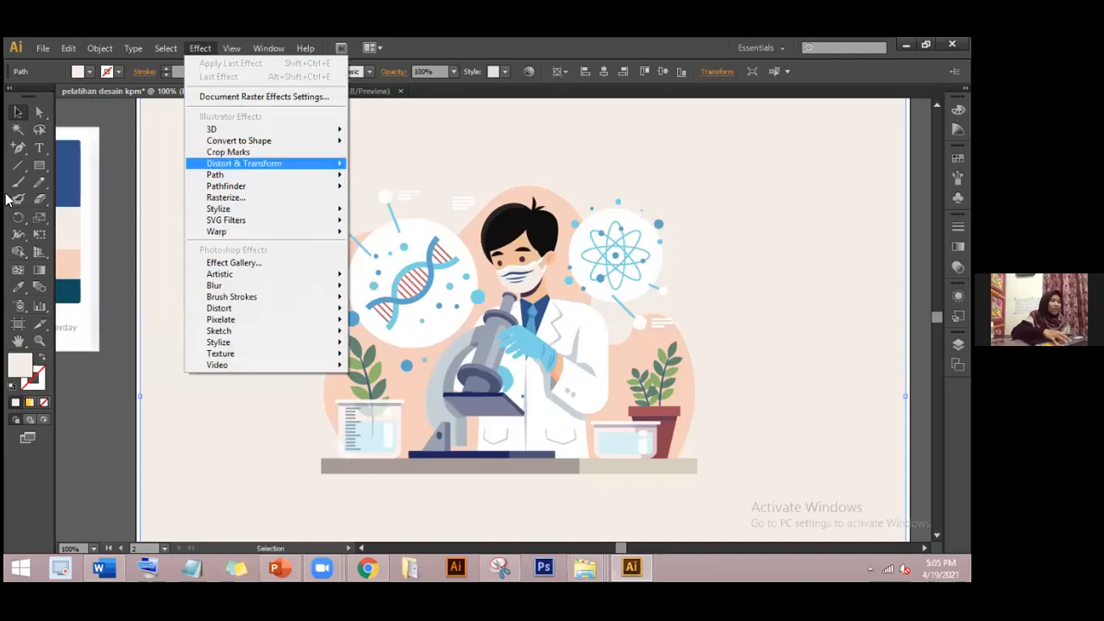
- Add the heading text "PELATIHAN" above the scientist illustration and shift it slightly upward to clear the artwork
{"action": "left_click", "coordinate": [37, 151]}
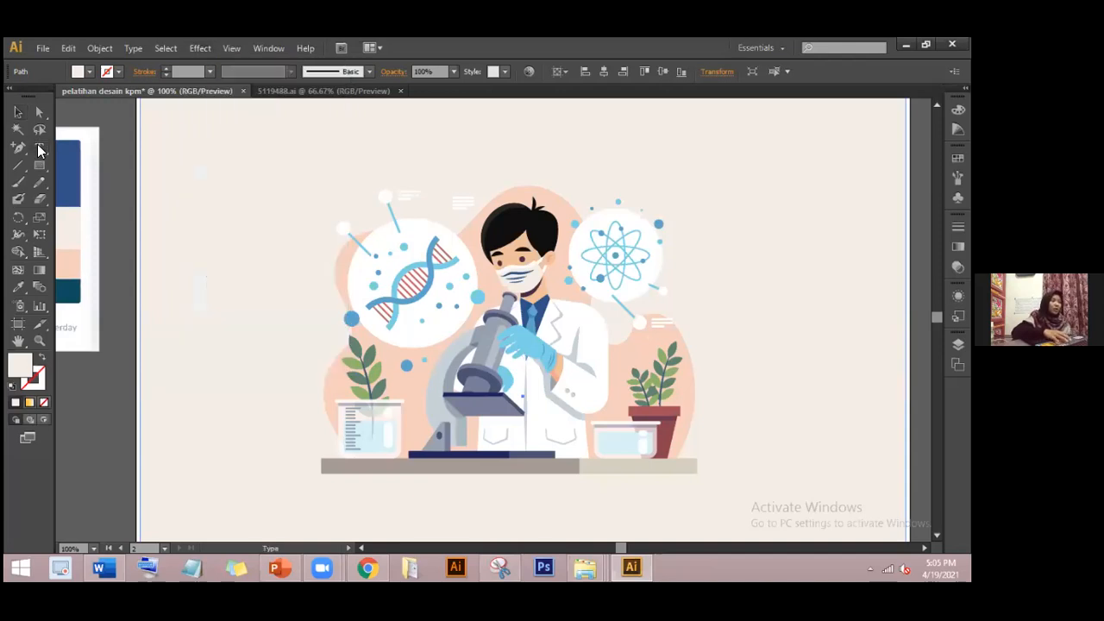
{"action": "left_click", "coordinate": [266, 171]}
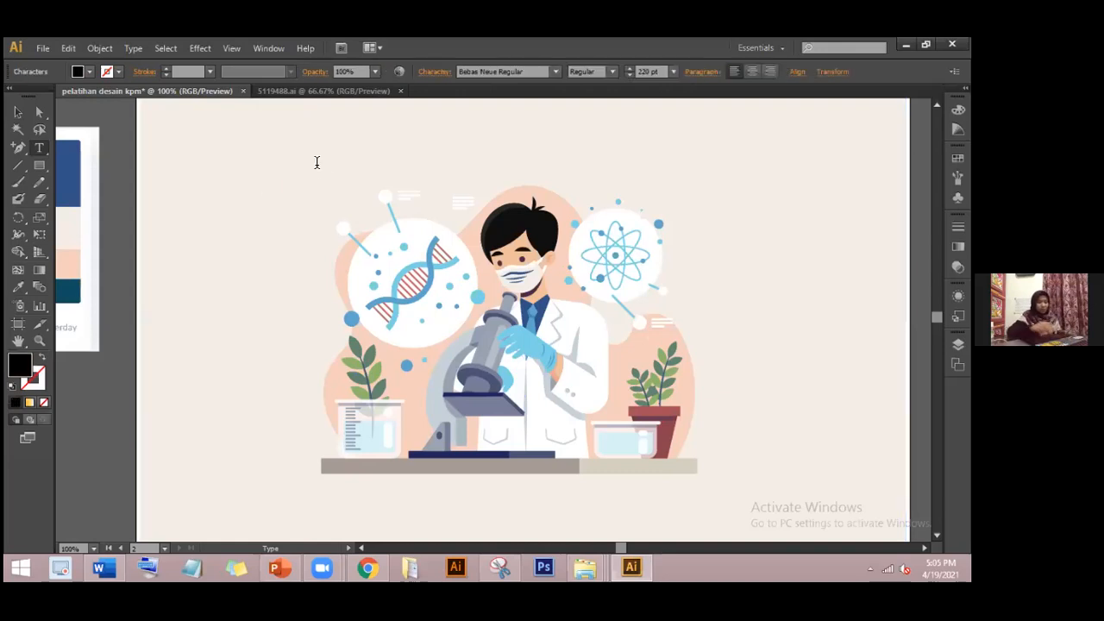
{"action": "key", "text": "ctrl+minus"}
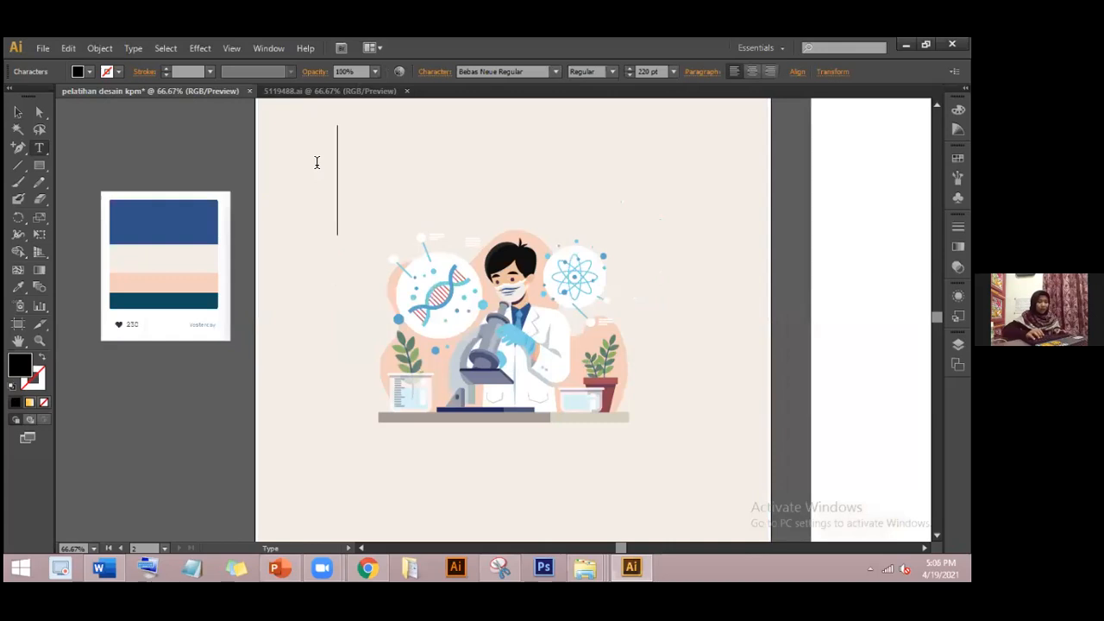
{"action": "type", "text": "PELATI"}
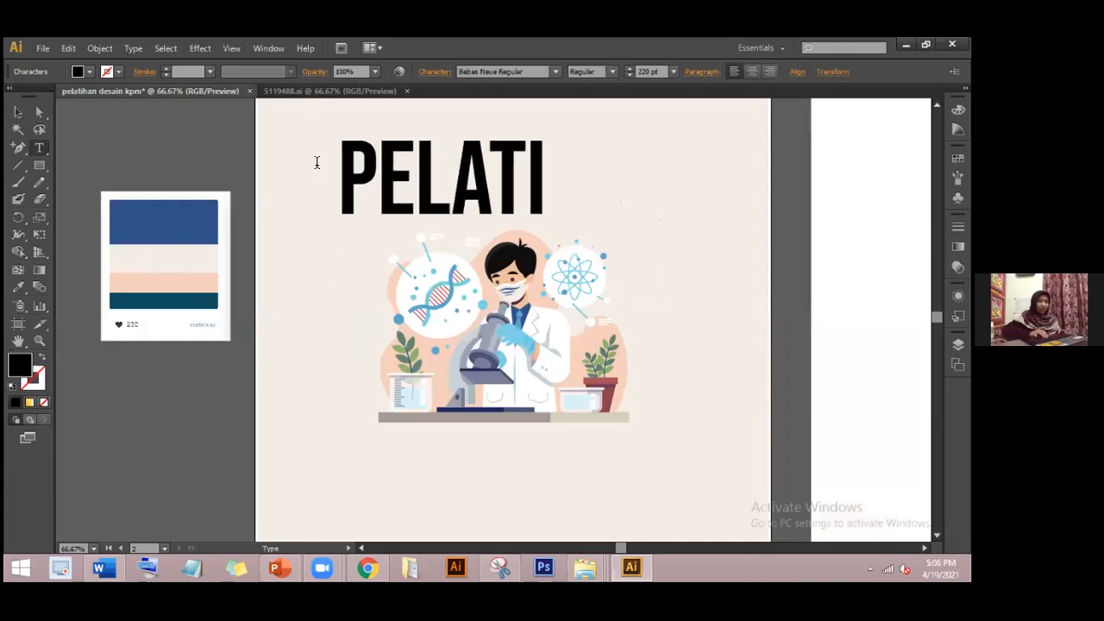
{"action": "type", "text": "HAJ"}
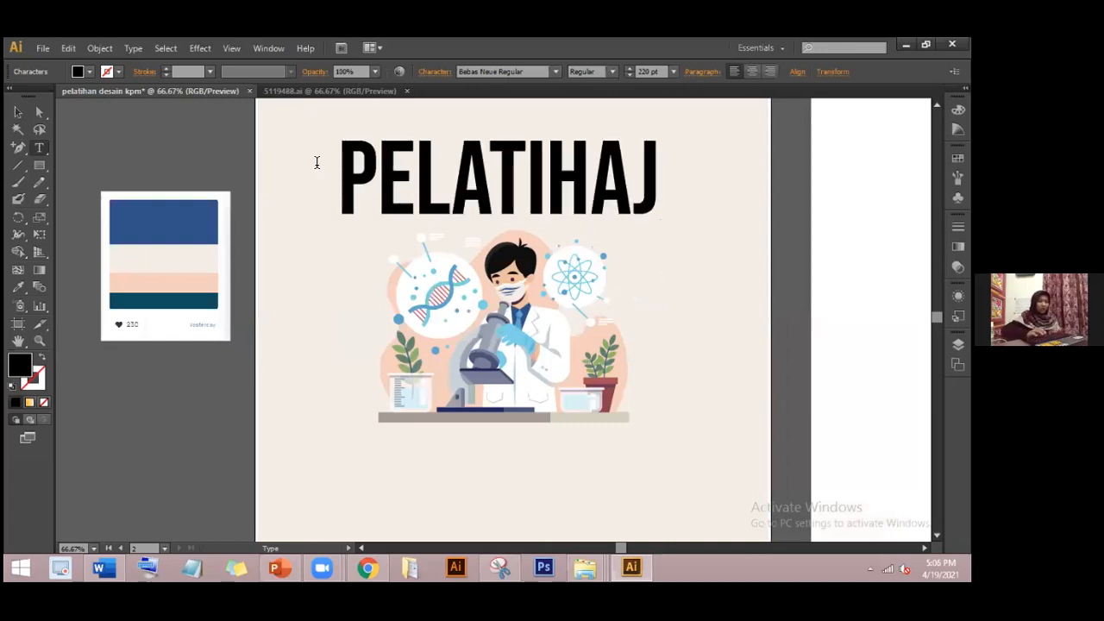
{"action": "key", "text": "BackSpace"}
{"action": "type", "text": "N"}
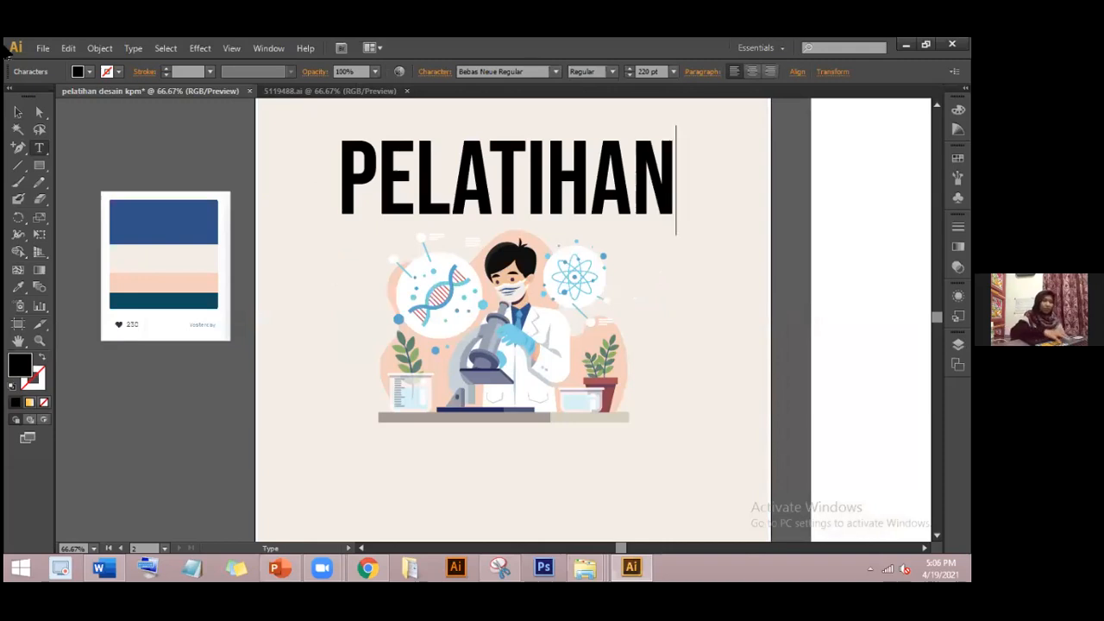
{"action": "left_click", "coordinate": [18, 112]}
{"action": "left_click_drag", "start_coordinate": [473, 174], "coordinate": [472, 155]}
- Recolor the PELATIHAN heading with the dark teal sampled from the palette card
{"action": "left_click", "coordinate": [18, 287]}
{"action": "left_click", "coordinate": [193, 298]}
{"action": "left_click", "coordinate": [180, 222]}
{"action": "left_click", "coordinate": [184, 216]}
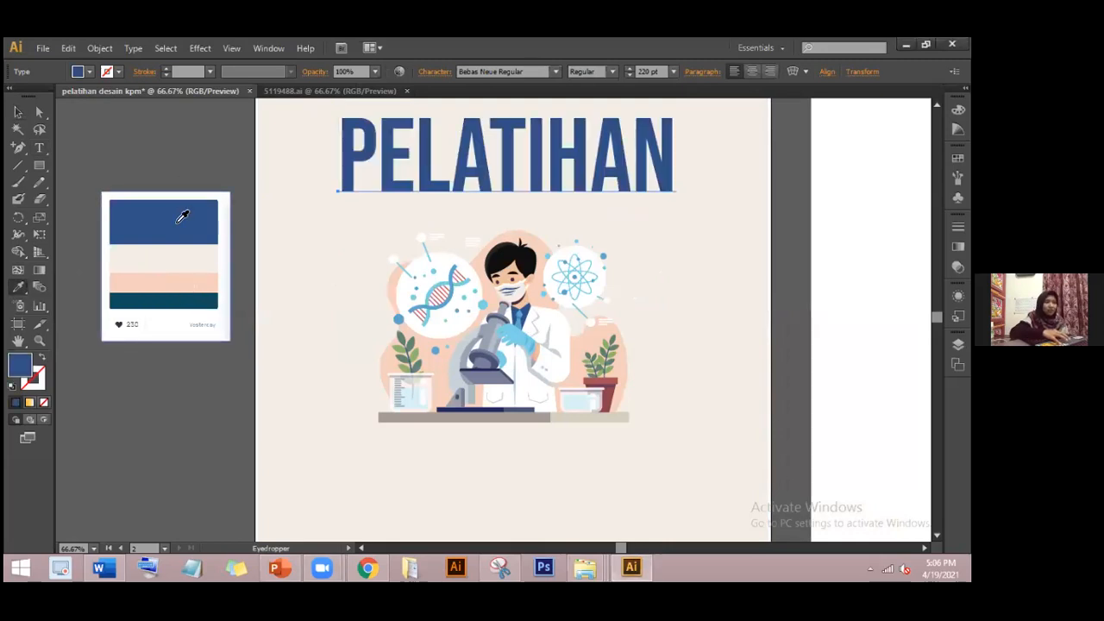
{"action": "left_click", "coordinate": [199, 295]}
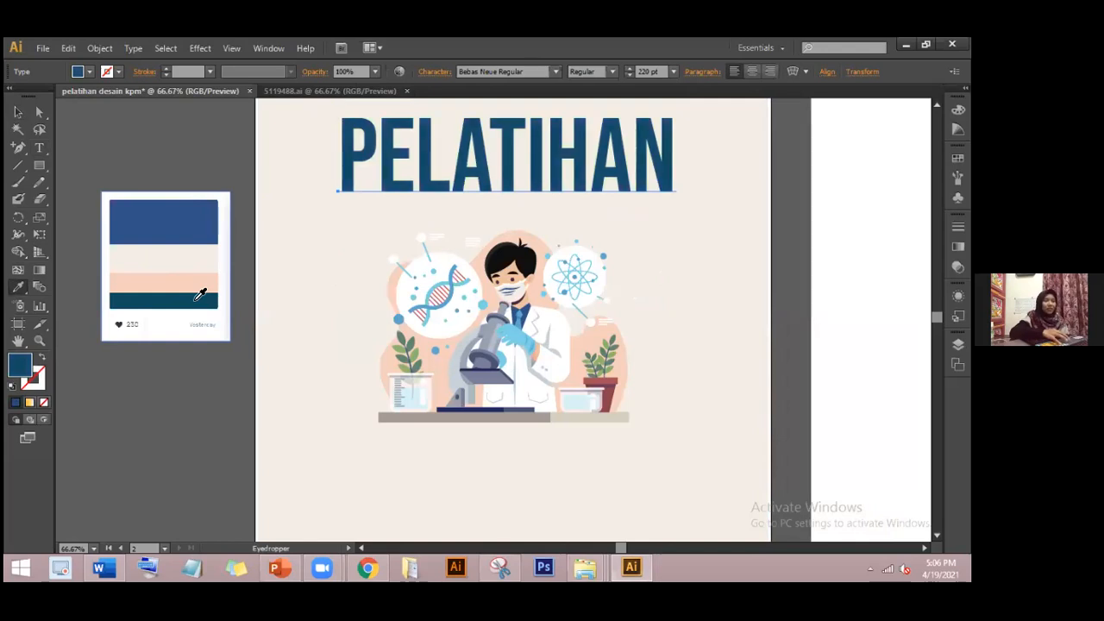
- Set the PELATIHAN heading's leading to 271 pt and its letter tracking to 44
{"action": "left_click", "coordinate": [440, 73]}
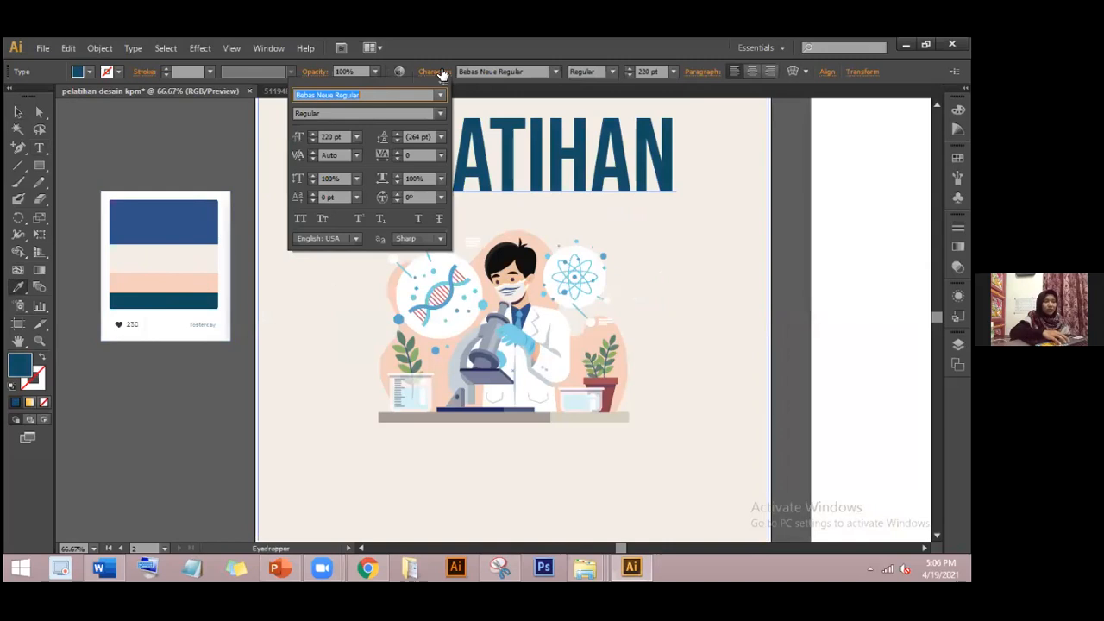
{"action": "left_click", "coordinate": [397, 134]}
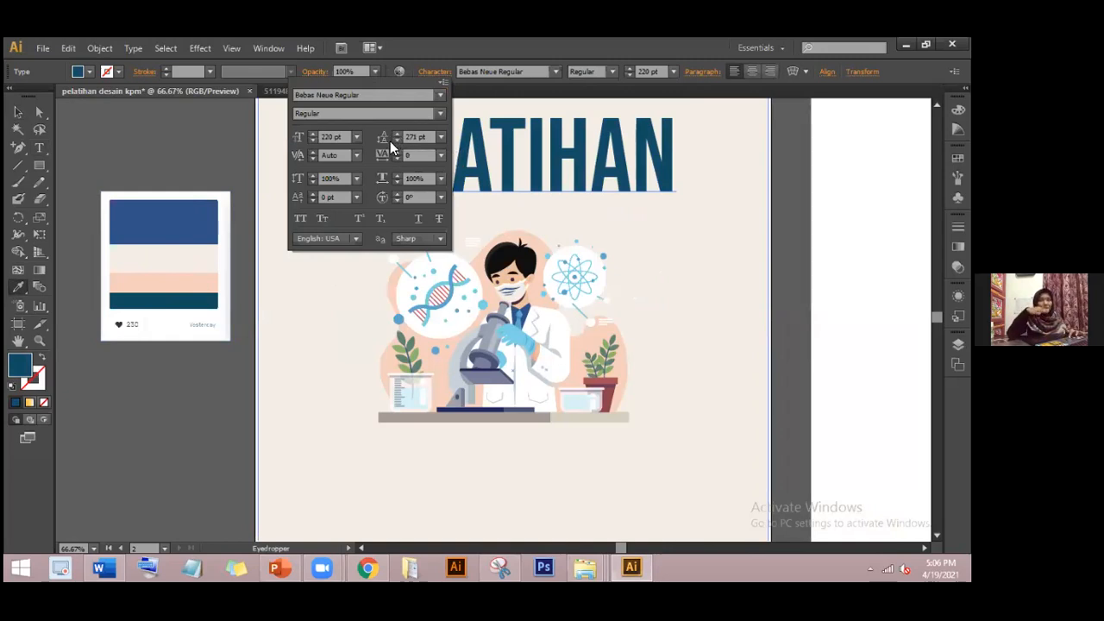
{"action": "left_click", "coordinate": [399, 150]}
{"action": "left_click", "coordinate": [400, 150]}
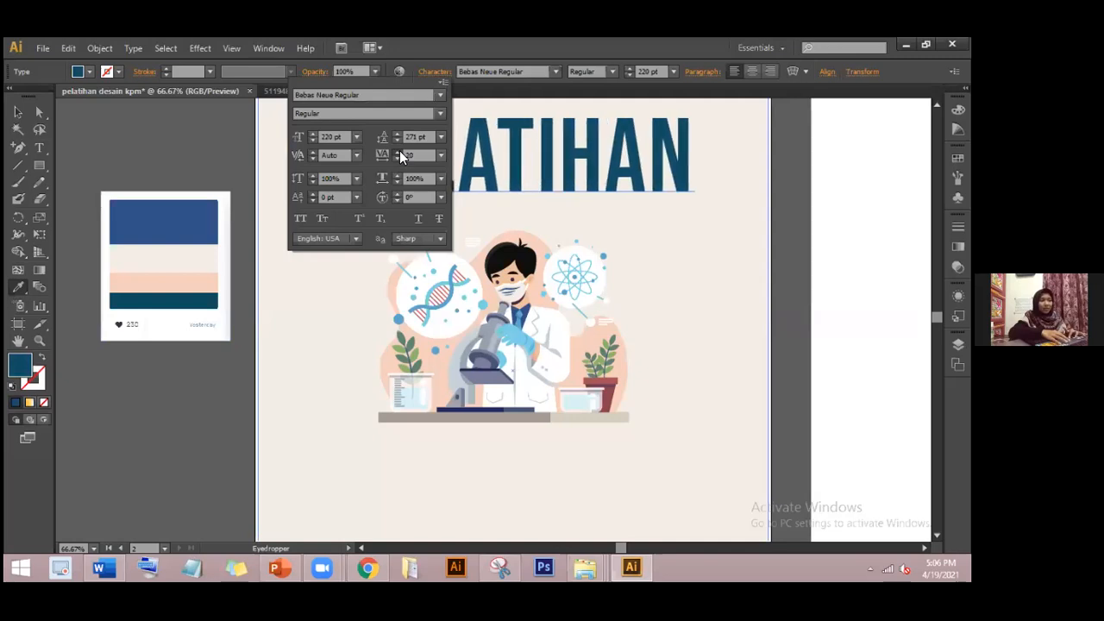
{"action": "left_click", "coordinate": [400, 152]}
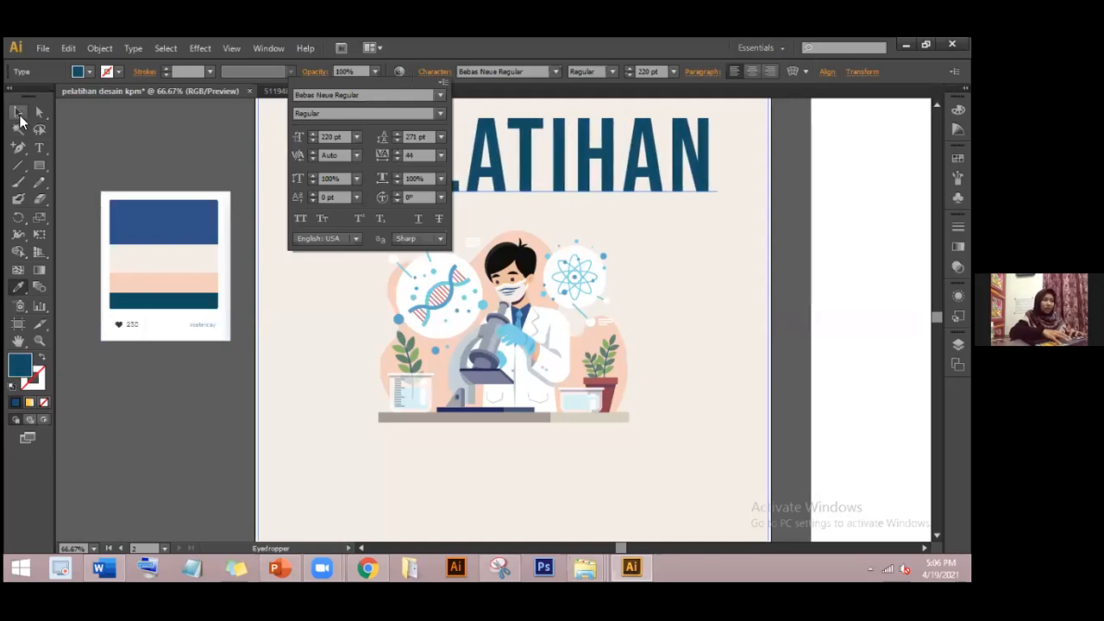
- Move the widened PELATIHAN heading slightly left so it sits centered above the illustration
{"action": "left_click", "coordinate": [18, 114]}
{"action": "left_click", "coordinate": [18, 114]}
{"action": "left_click", "coordinate": [501, 181]}
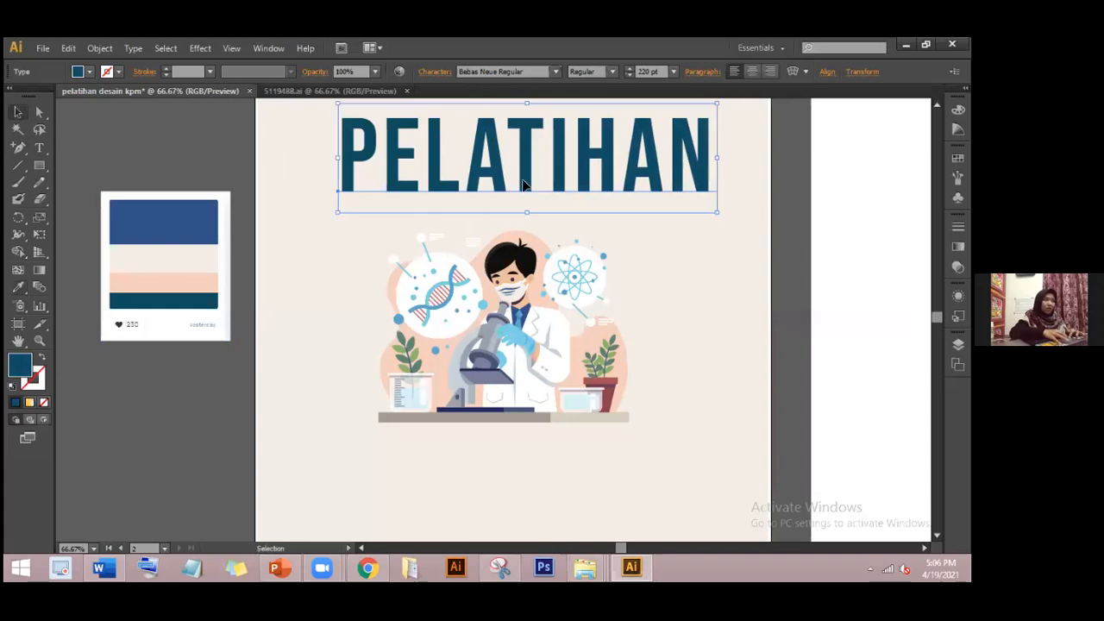
{"action": "left_click_drag", "start_coordinate": [500, 181], "coordinate": [482, 181]}
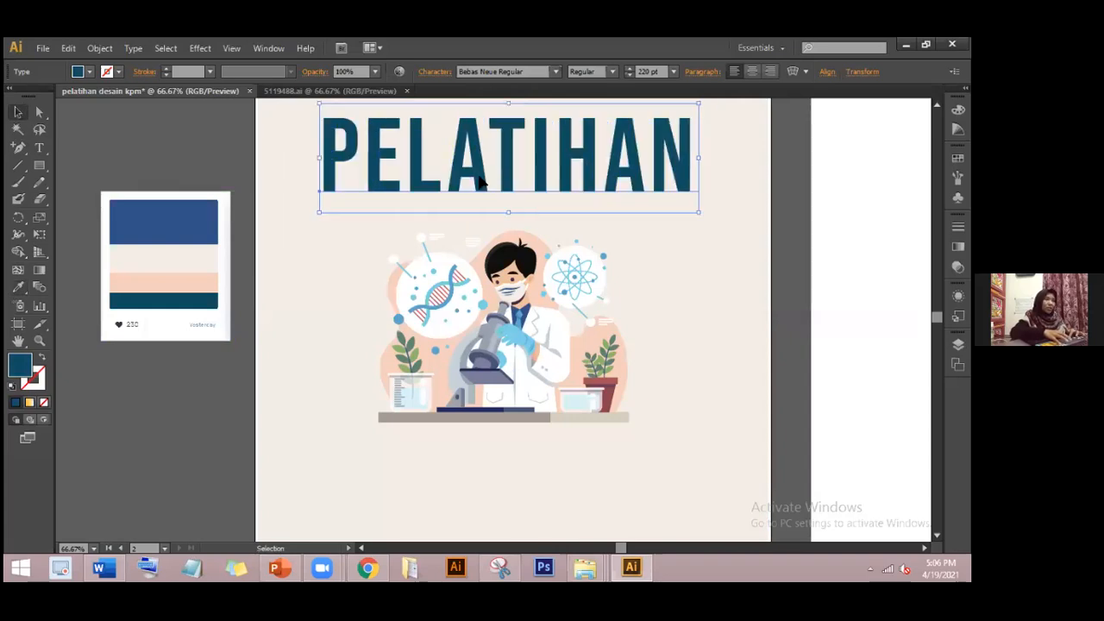
{"action": "left_click", "coordinate": [199, 49]}
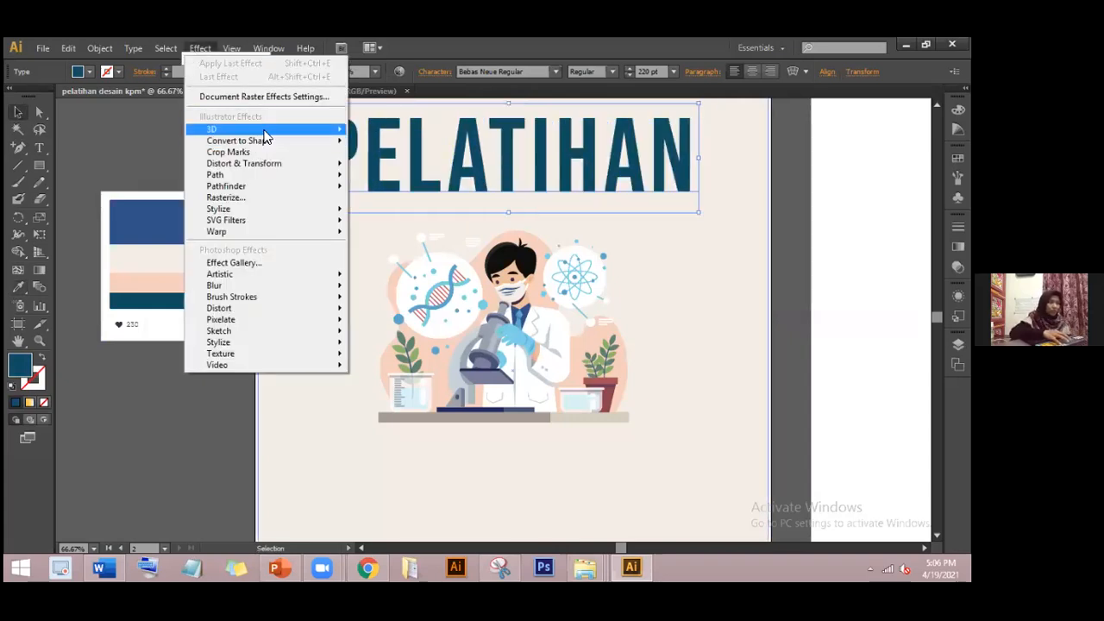
{"action": "mouse_move", "coordinate": [267, 131]}
{"action": "left_click", "coordinate": [361, 138]}
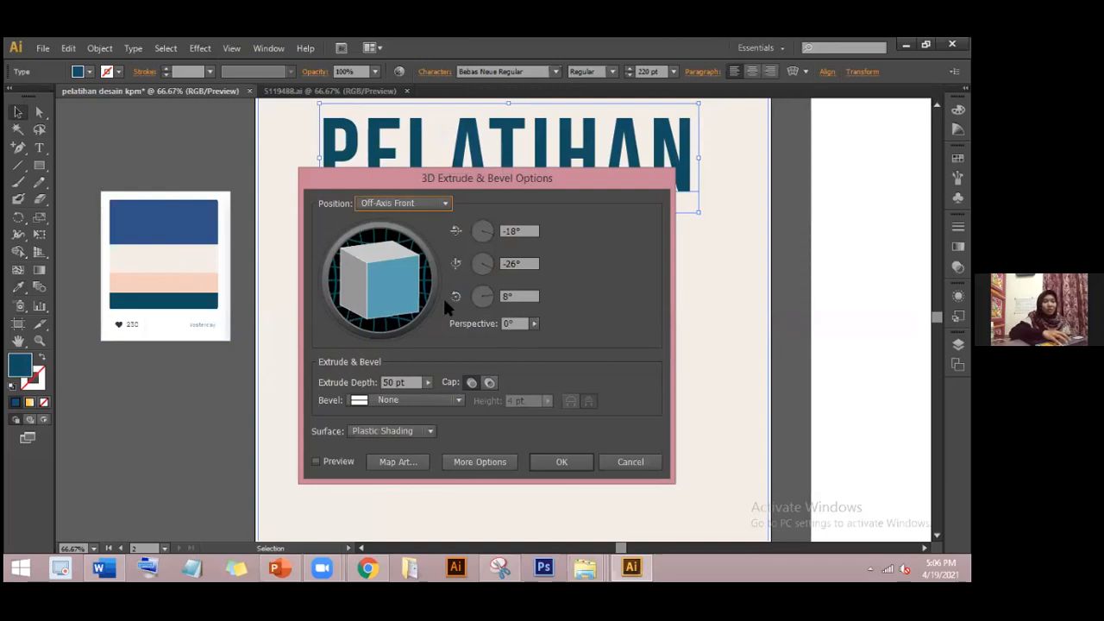
{"action": "left_click", "coordinate": [632, 463]}
- Apply an Outer Glow to the PELATIHAN heading in Screen mode with 20% opacity and 5 px blur, and nudge the heading slightly right
{"action": "left_click", "coordinate": [201, 48]}
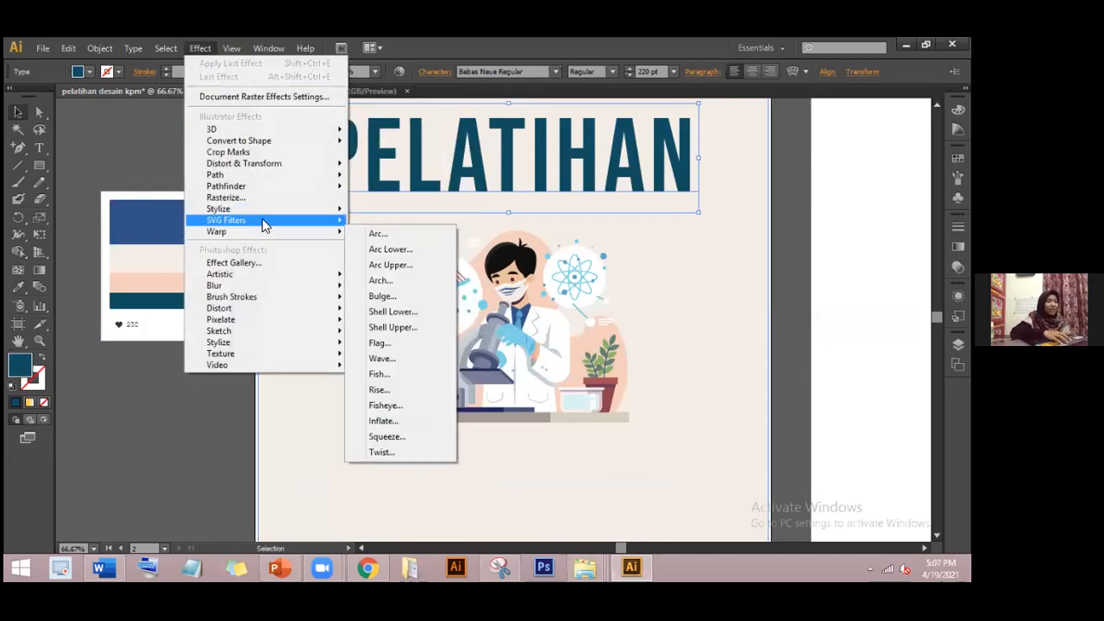
{"action": "mouse_move", "coordinate": [267, 213]}
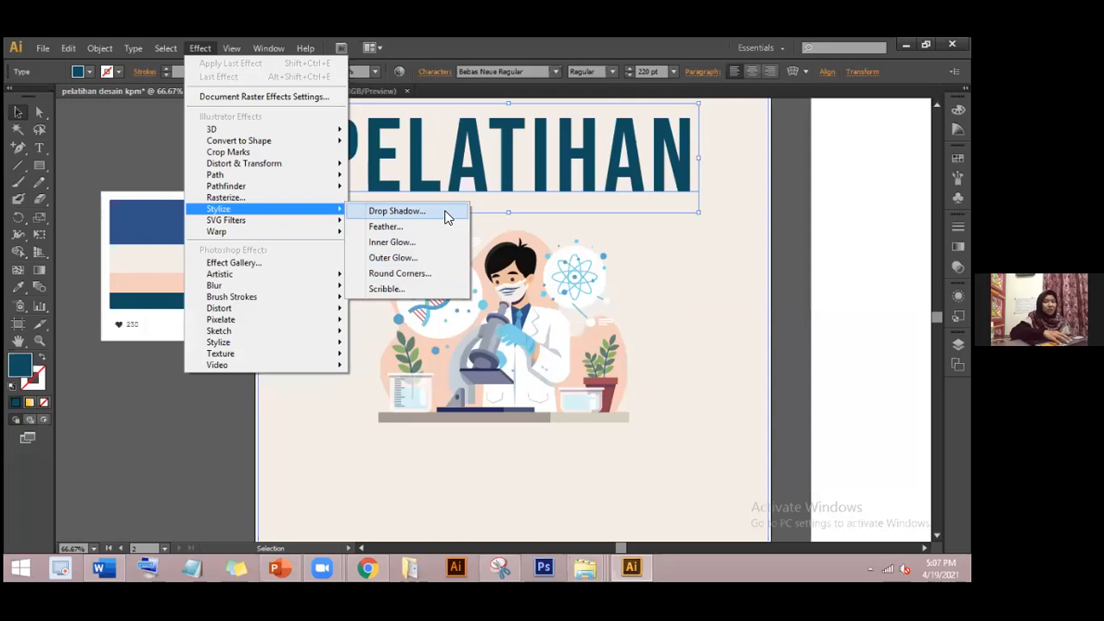
{"action": "left_click", "coordinate": [434, 258]}
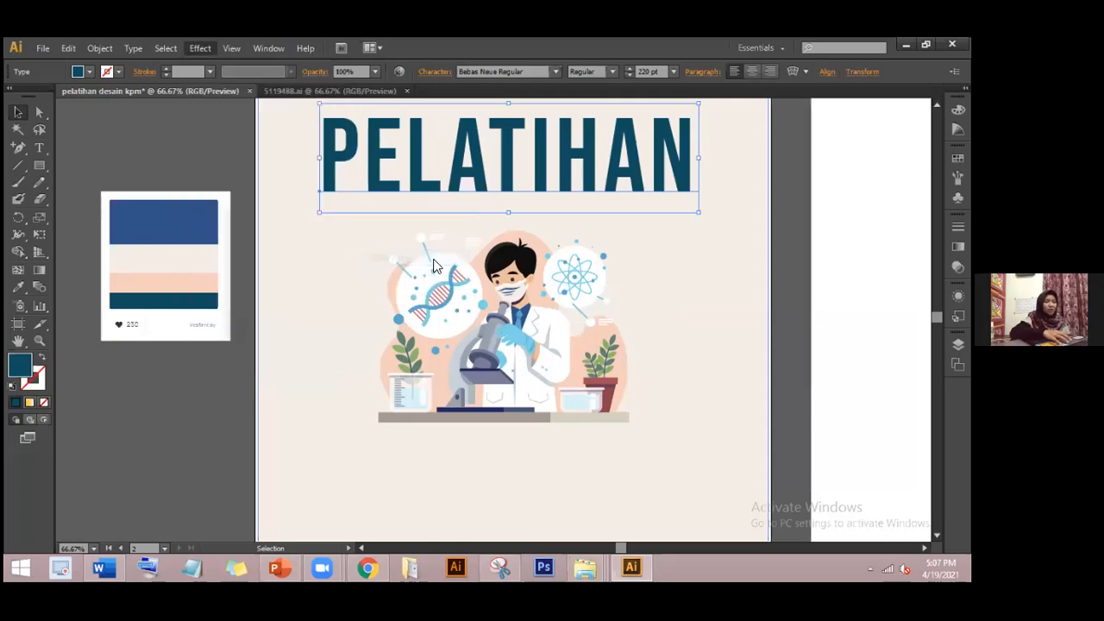
{"action": "left_click", "coordinate": [395, 338]}
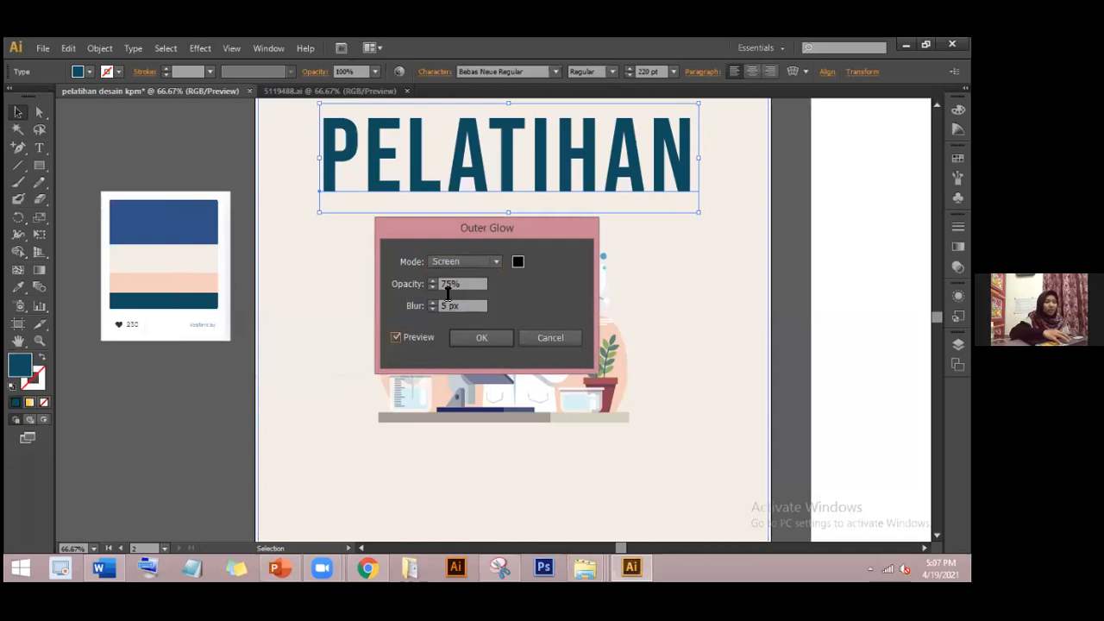
{"action": "left_click_drag", "start_coordinate": [451, 284], "coordinate": [420, 283]}
{"action": "type", "text": "2"}
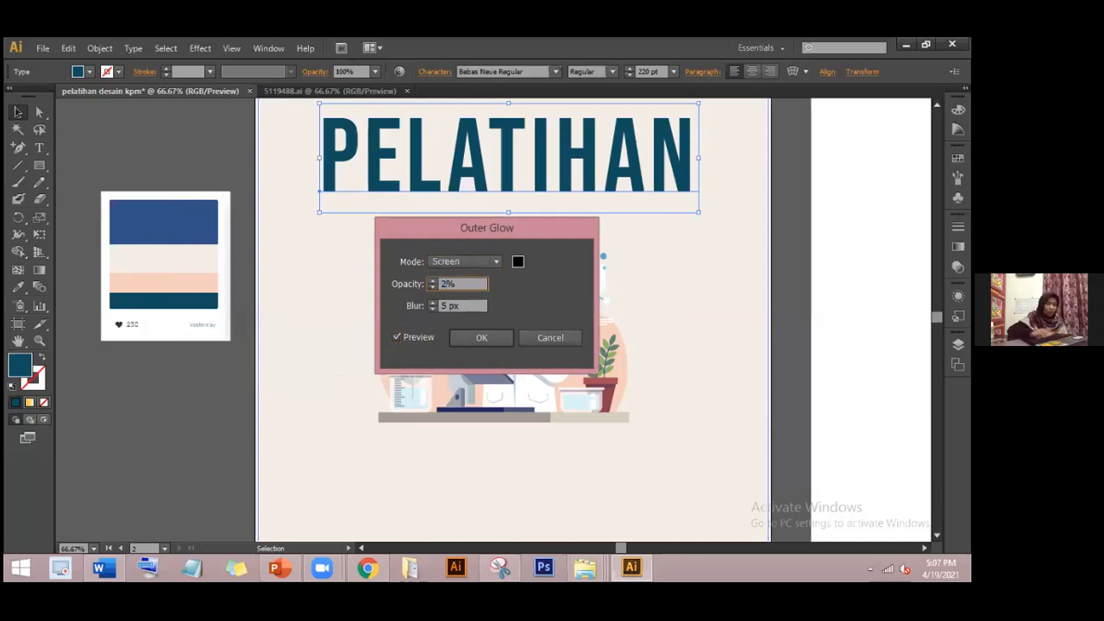
{"action": "type", "text": "0"}
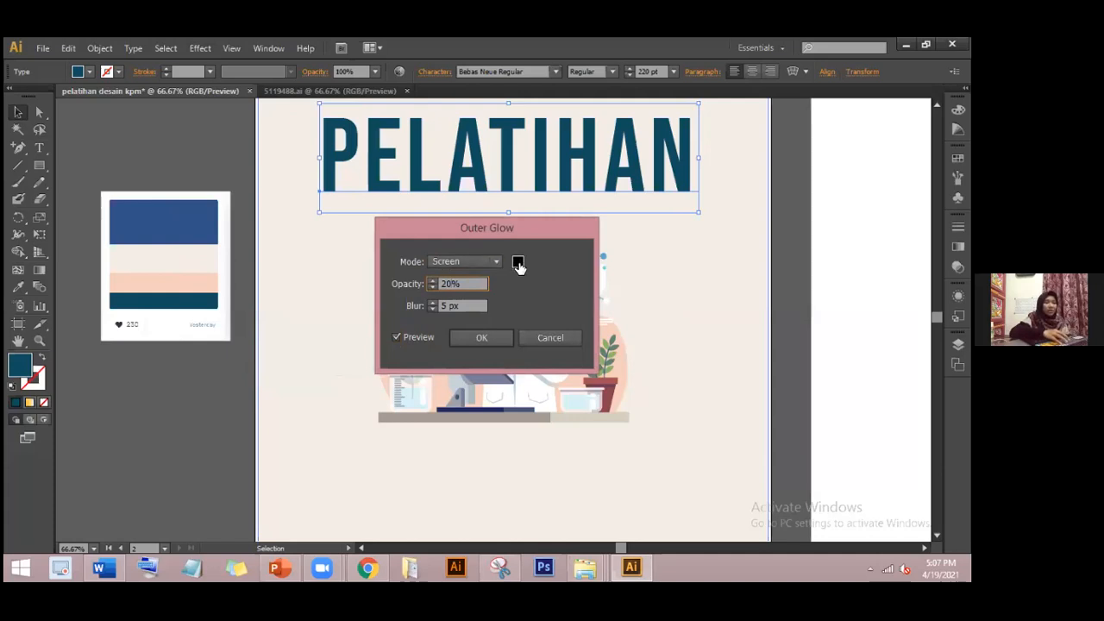
{"action": "left_click", "coordinate": [489, 340]}
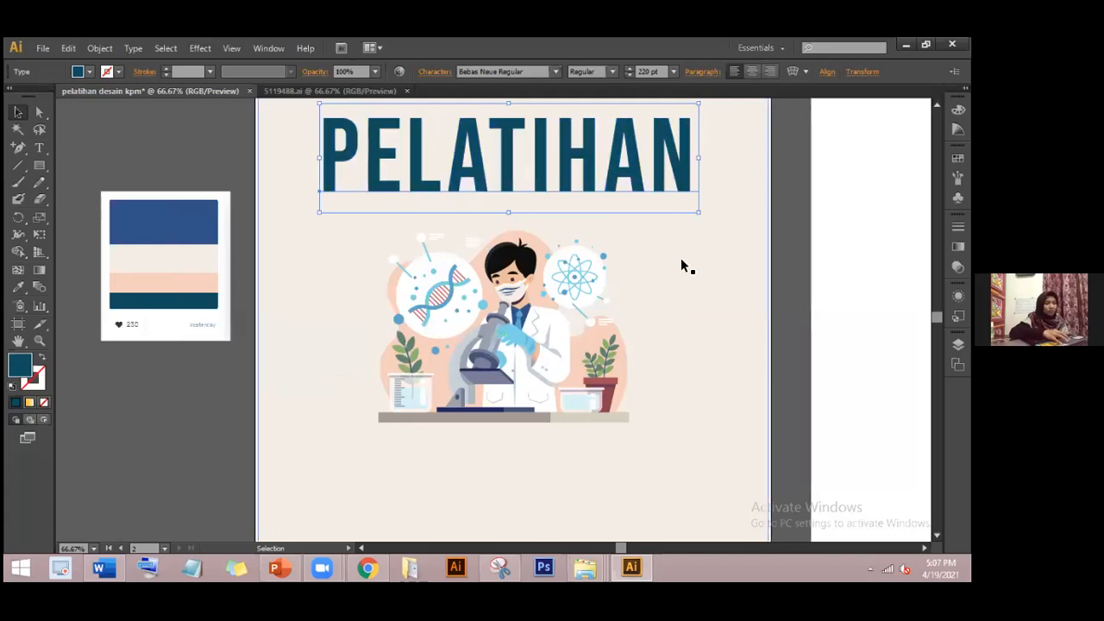
{"action": "left_click_drag", "start_coordinate": [490, 182], "coordinate": [499, 180]}
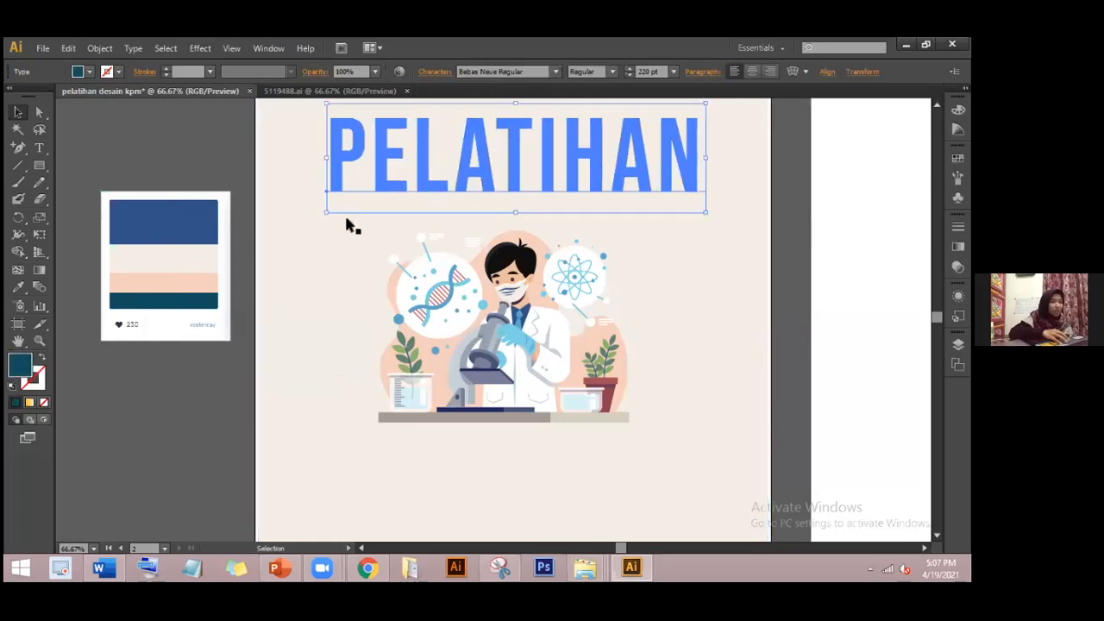
- Apply another Outer Glow instance to the PELATIHAN heading with 70% opacity
{"action": "left_click", "coordinate": [204, 48]}
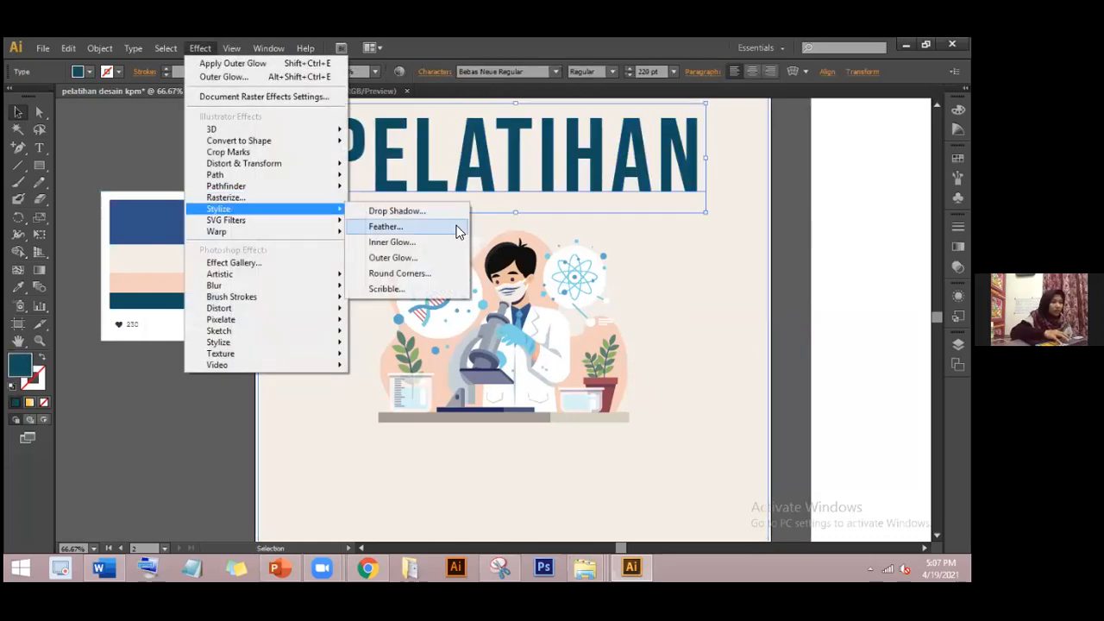
{"action": "left_click", "coordinate": [426, 257]}
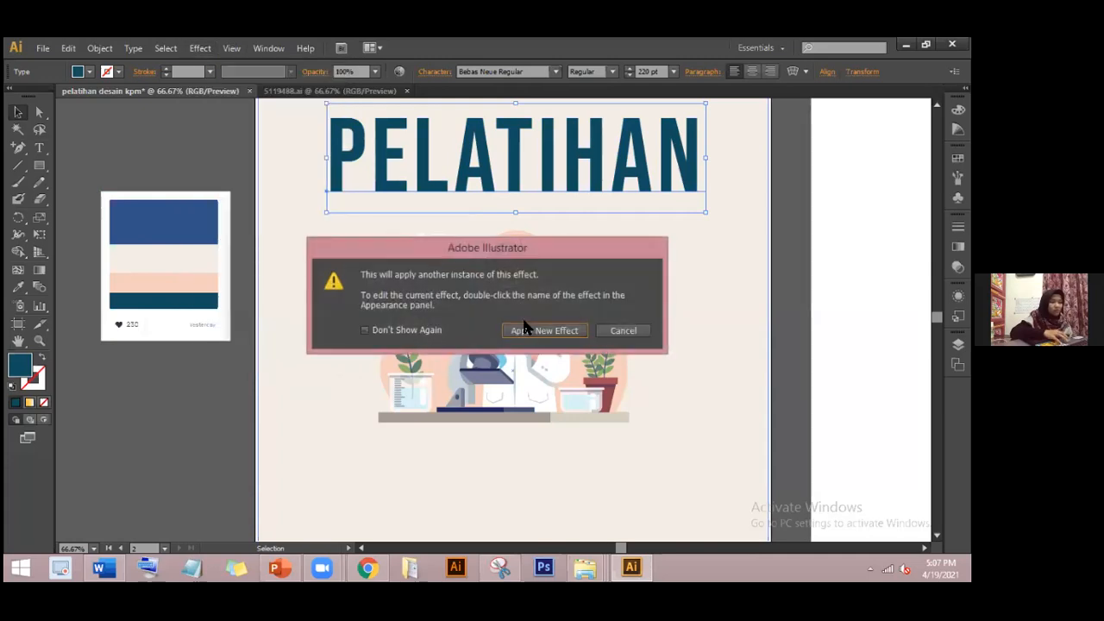
{"action": "left_click", "coordinate": [528, 335]}
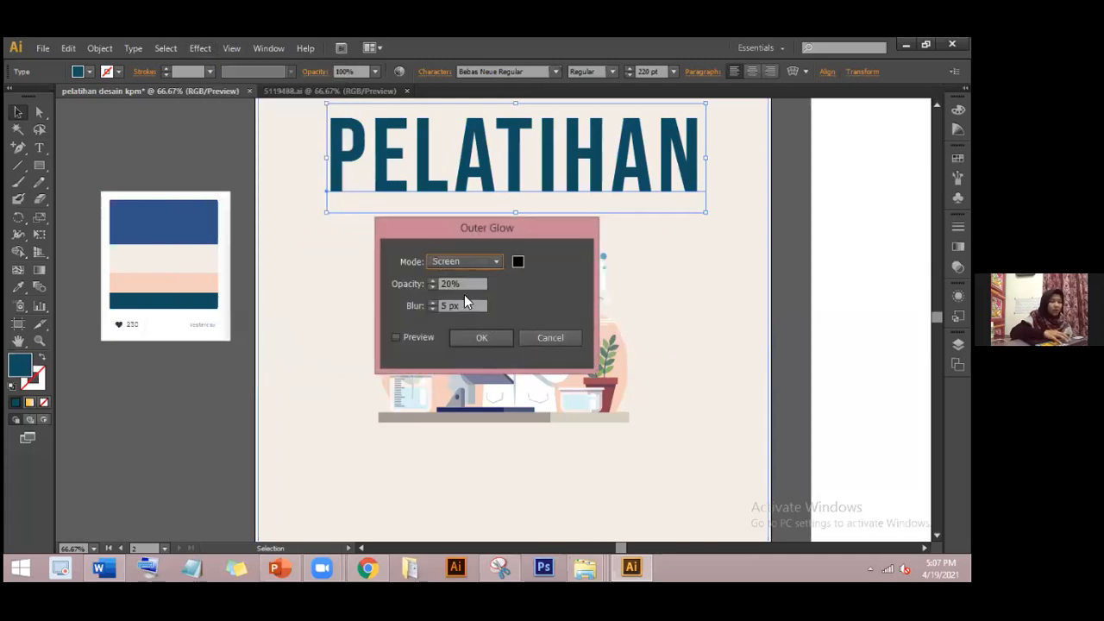
{"action": "left_click_drag", "start_coordinate": [448, 284], "coordinate": [422, 283]}
{"action": "type", "text": "7"}
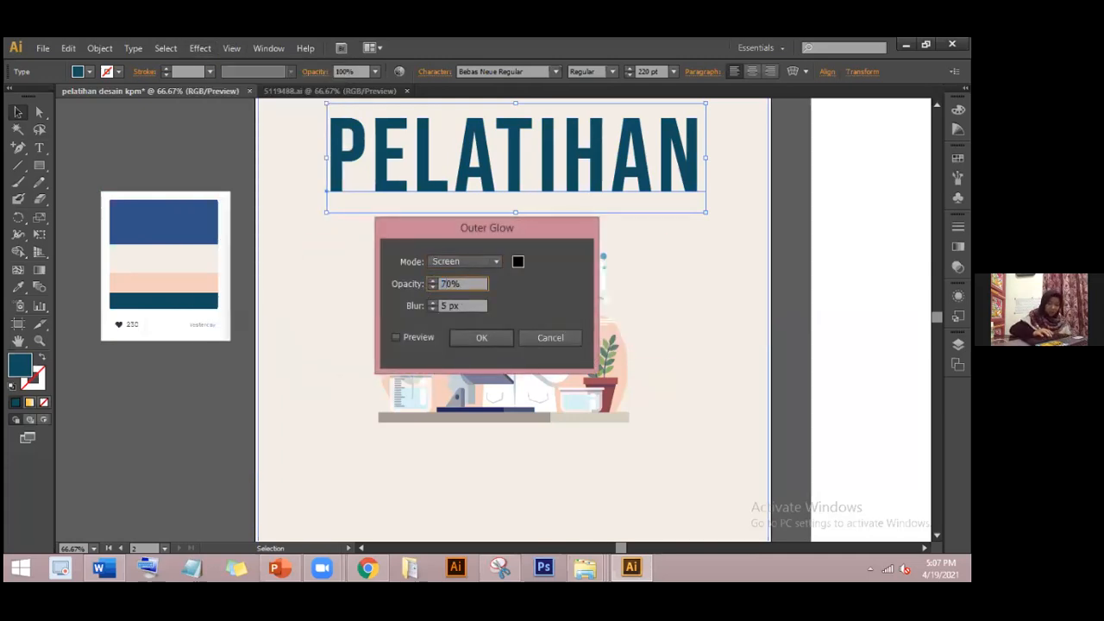
{"action": "key", "text": "Return"}
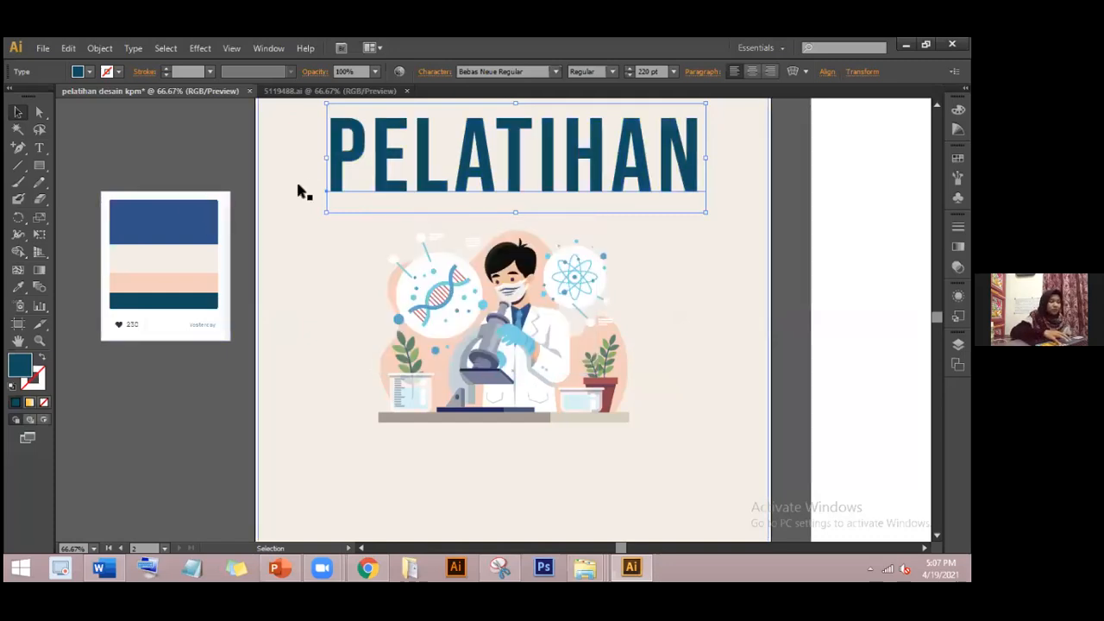
- Apply a Drop Shadow to the PELATIHAN heading in Multiply mode with 20% opacity, 7 px offsets and 5 px blur
{"action": "left_click", "coordinate": [208, 48]}
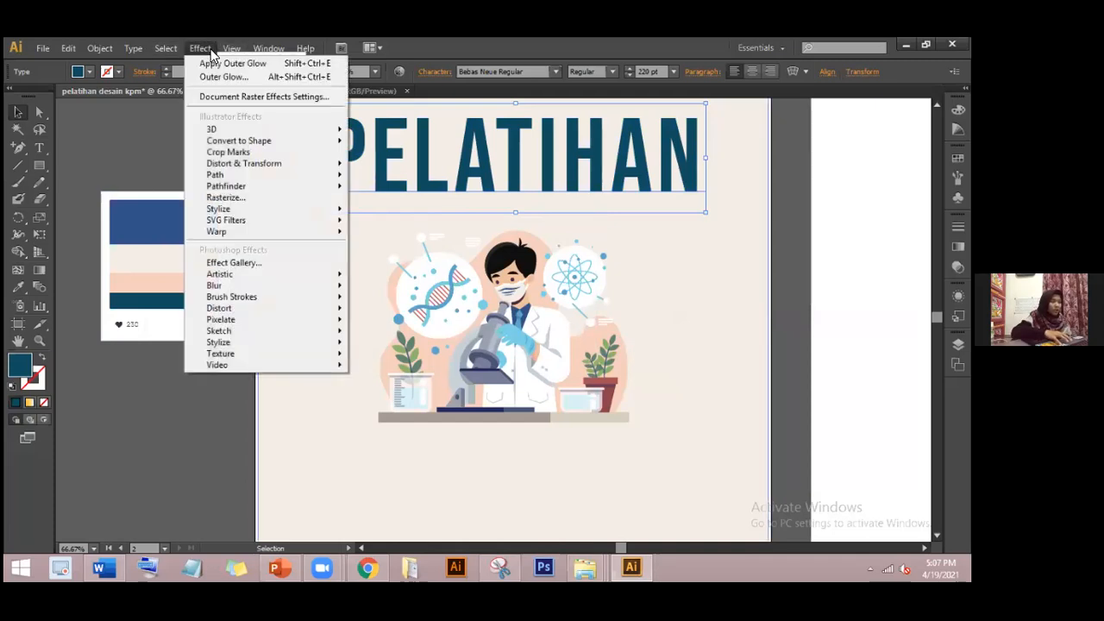
{"action": "mouse_move", "coordinate": [241, 209]}
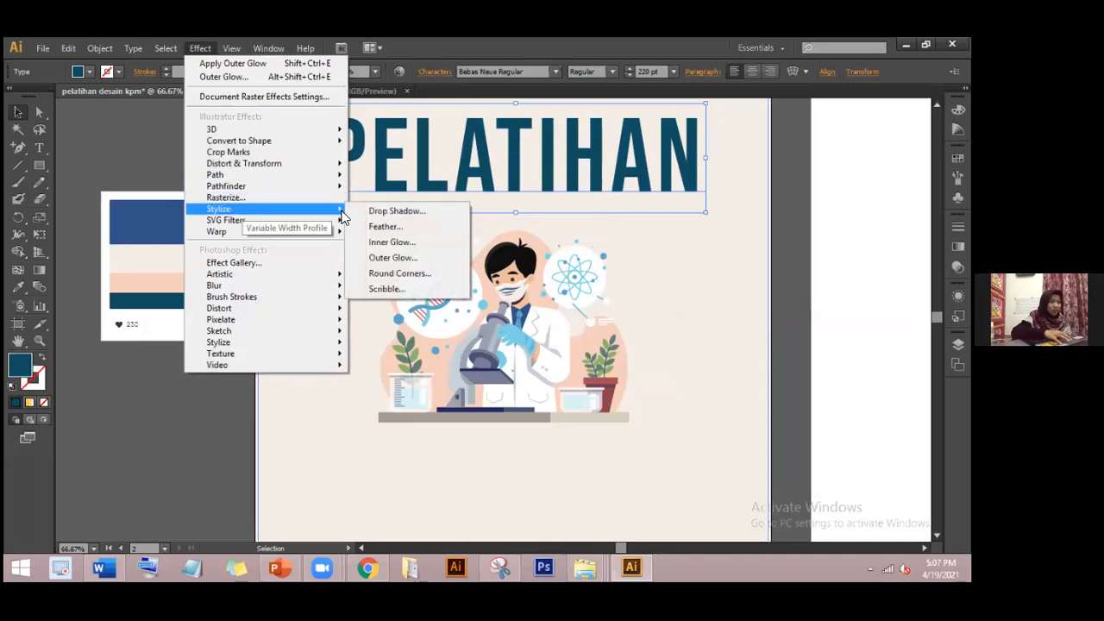
{"action": "left_click", "coordinate": [362, 212]}
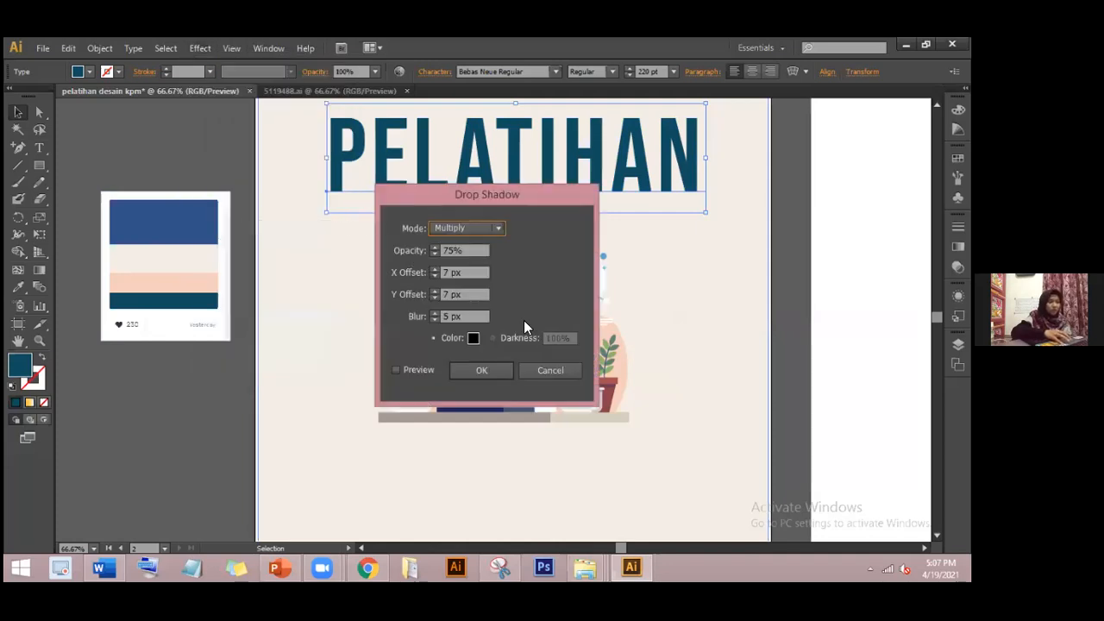
{"action": "left_click", "coordinate": [416, 370]}
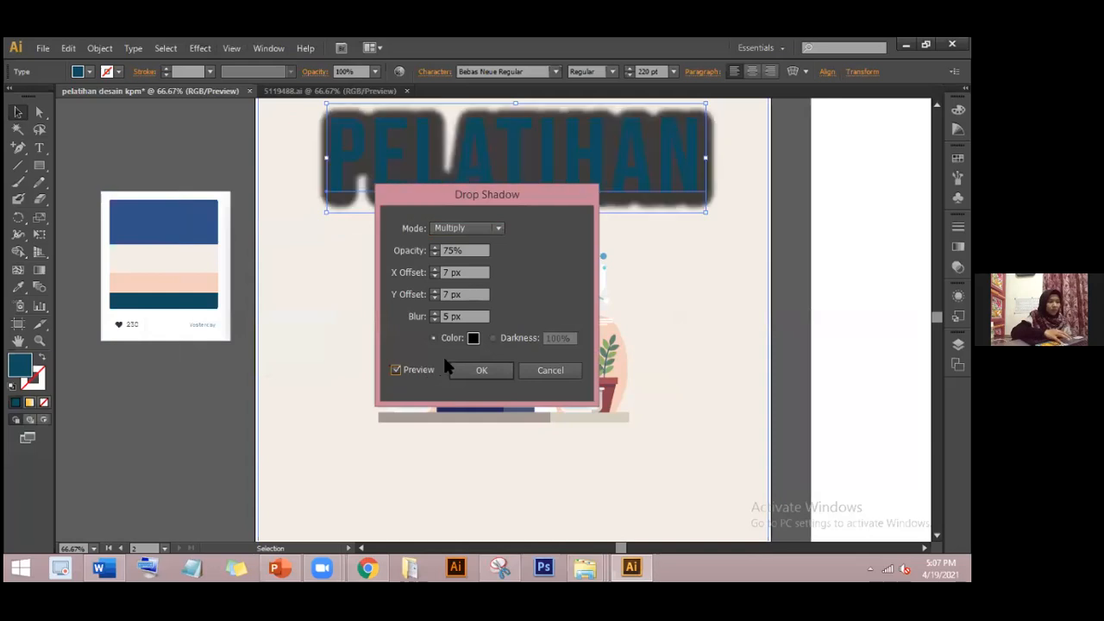
{"action": "double_click", "coordinate": [451, 252]}
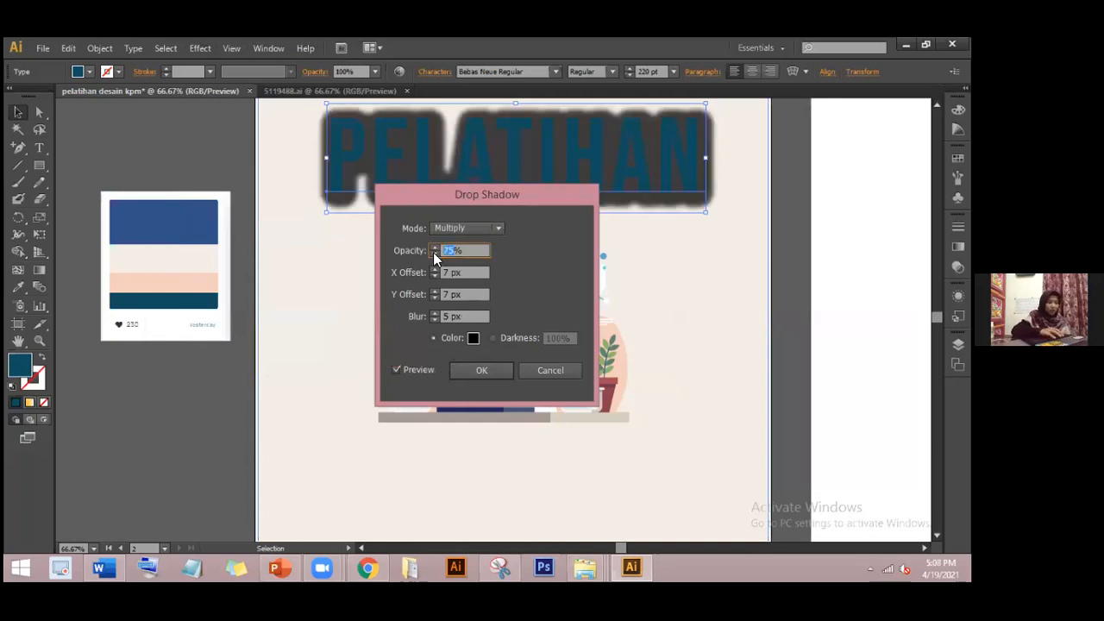
{"action": "type", "text": "20"}
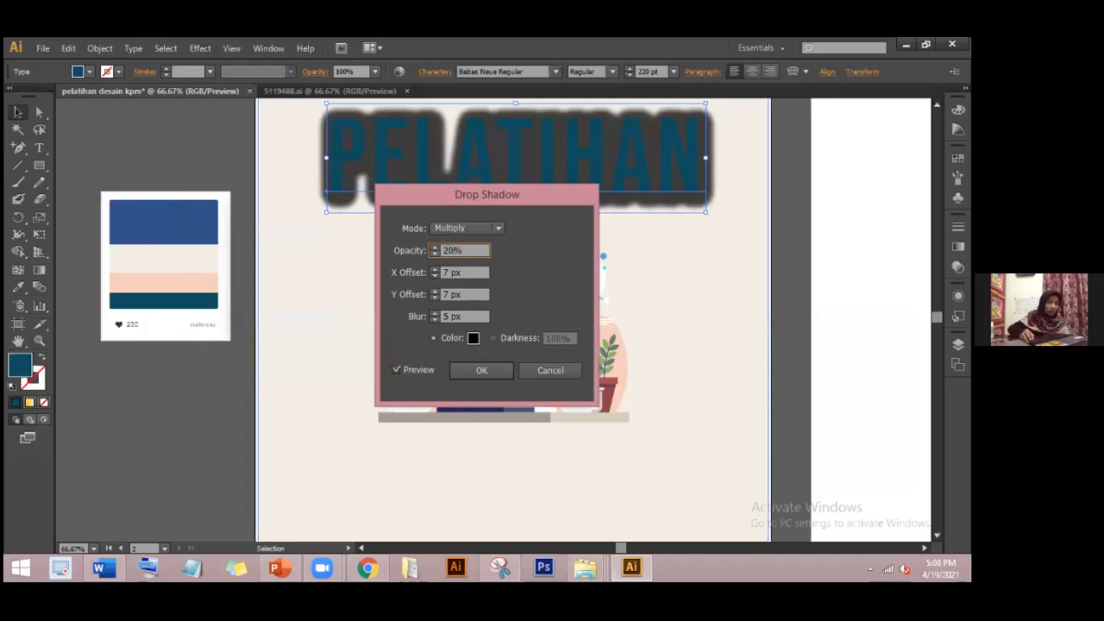
{"action": "key", "text": "Return"}
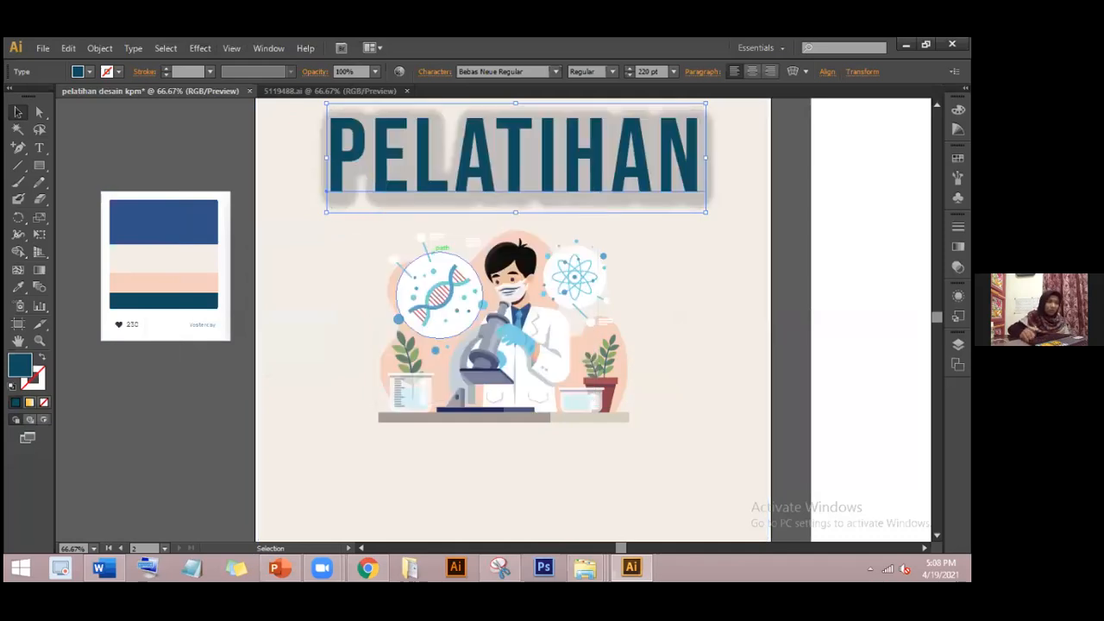
- Undo the Drop Shadow on the PELATIHAN heading
{"action": "left_click", "coordinate": [201, 48]}
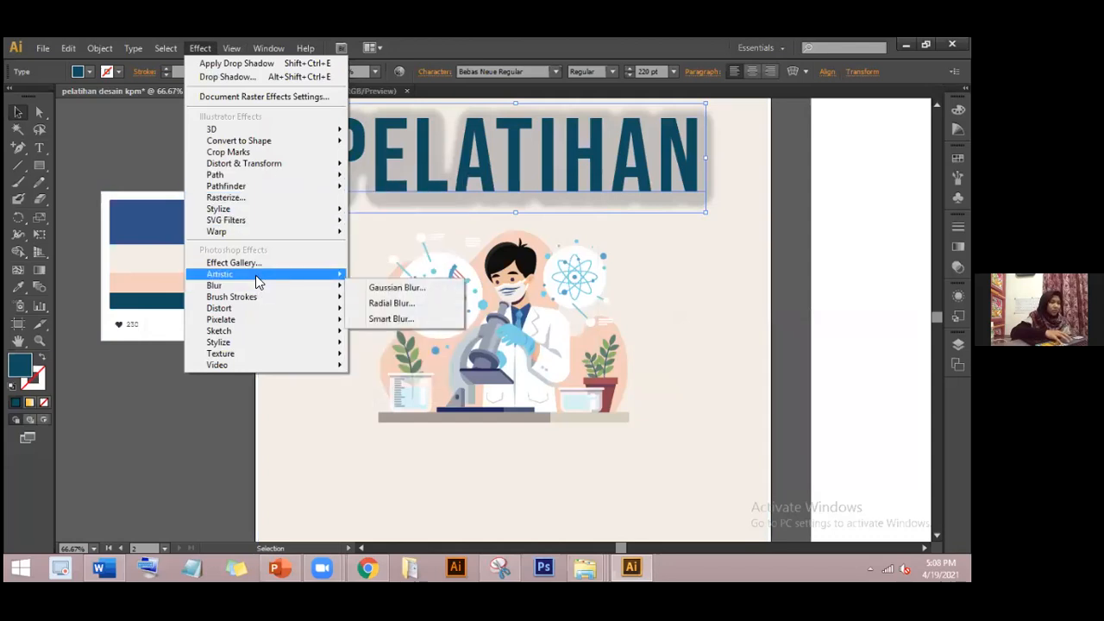
{"action": "mouse_move", "coordinate": [275, 212]}
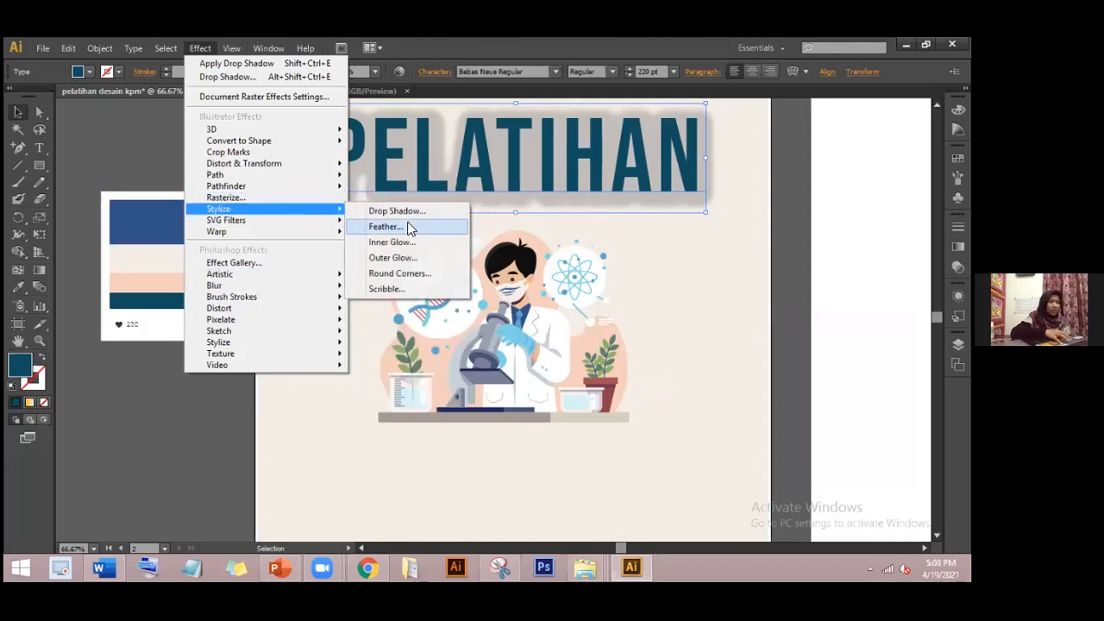
{"action": "left_click", "coordinate": [464, 91]}
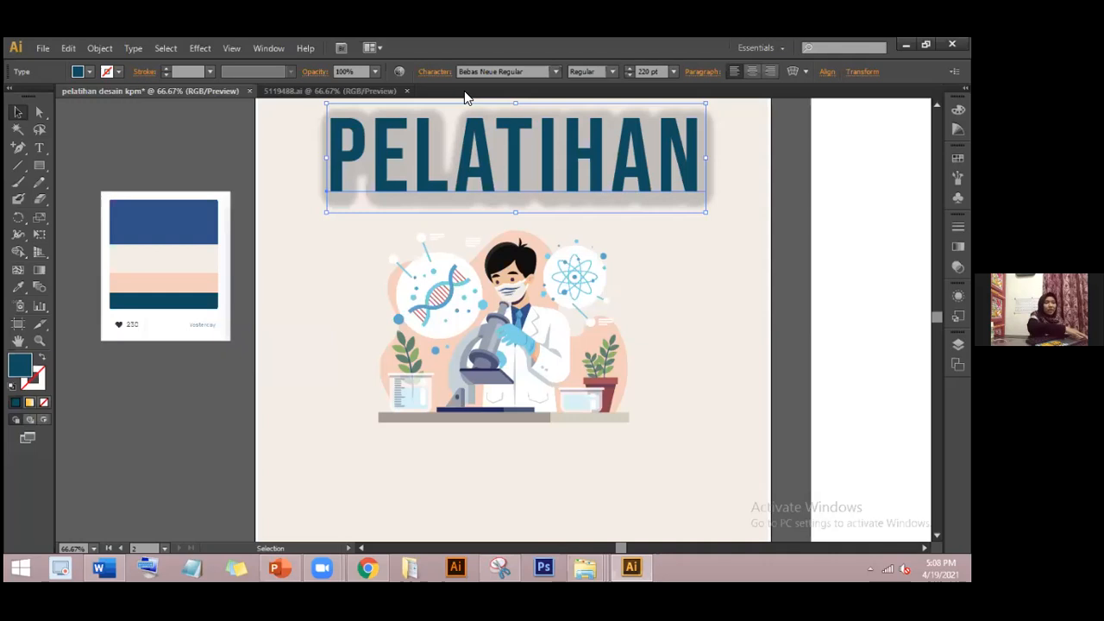
{"action": "key", "text": "ctrl+z"}
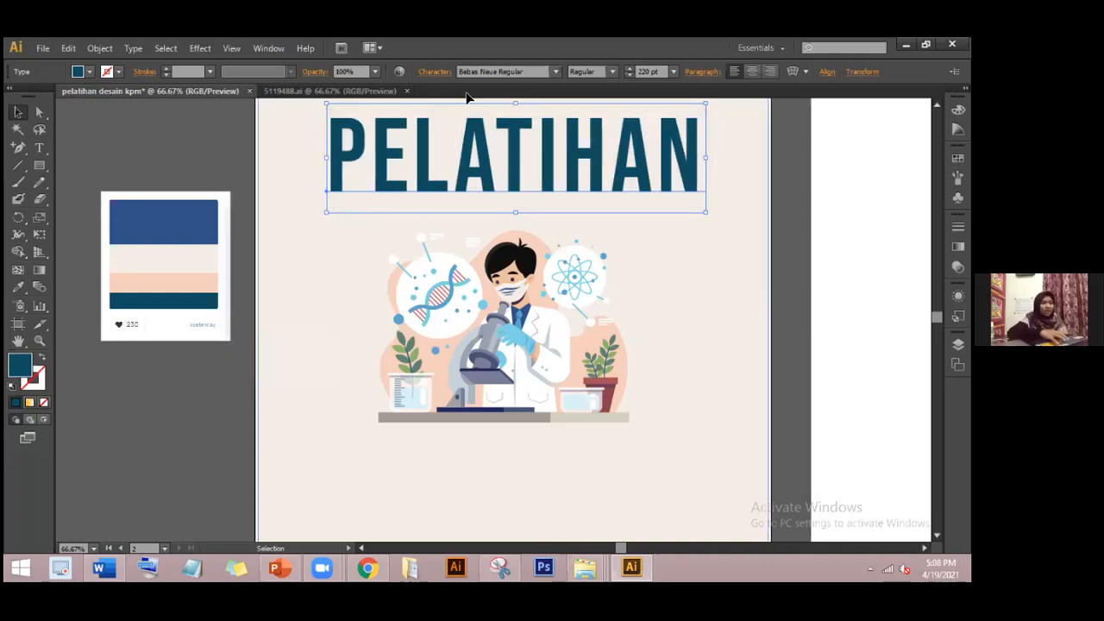
{"action": "left_click", "coordinate": [200, 47]}
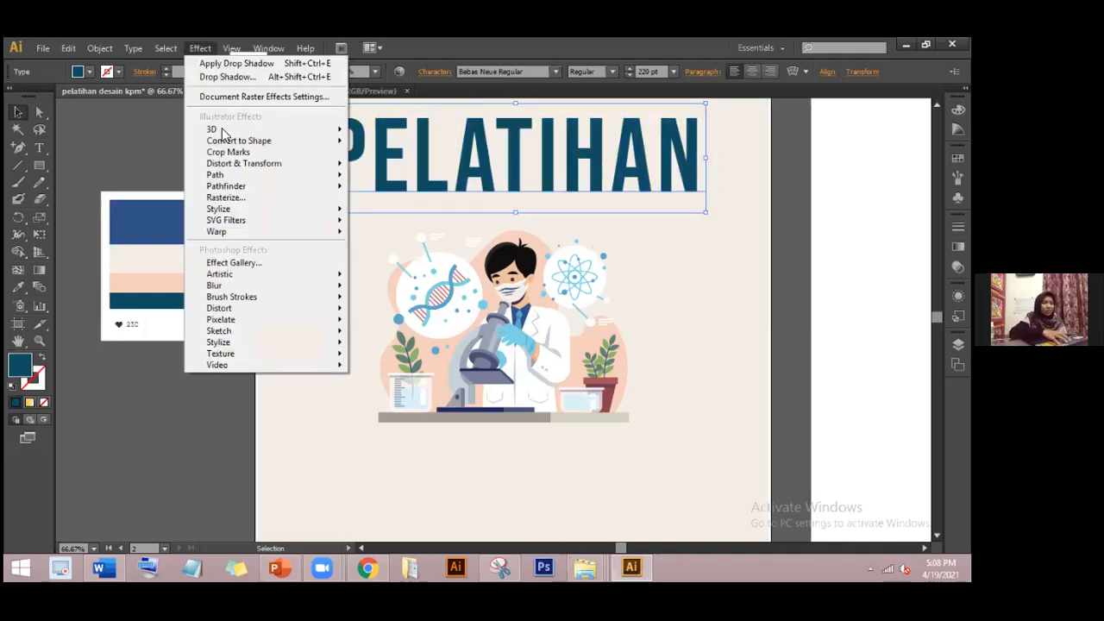
{"action": "mouse_move", "coordinate": [250, 202]}
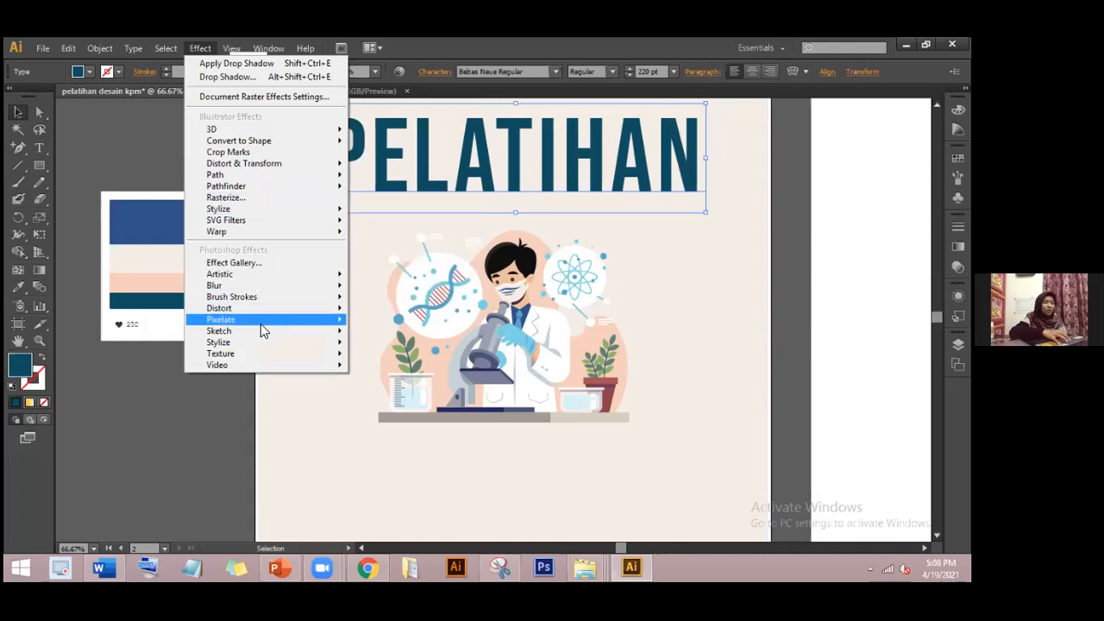
{"action": "mouse_move", "coordinate": [259, 357]}
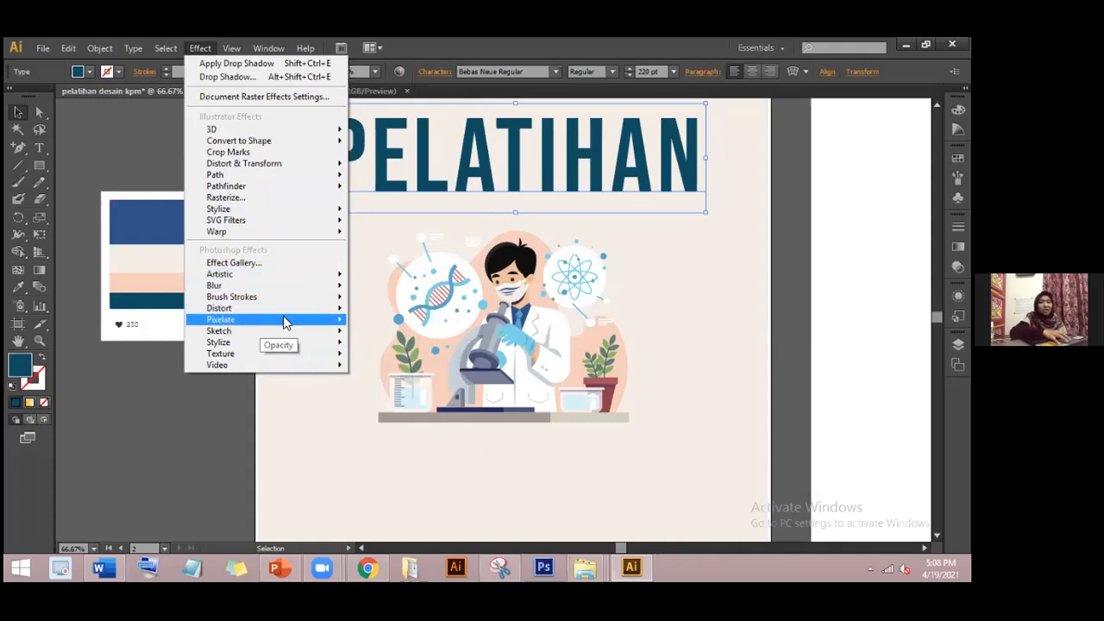
{"action": "mouse_move", "coordinate": [283, 318]}
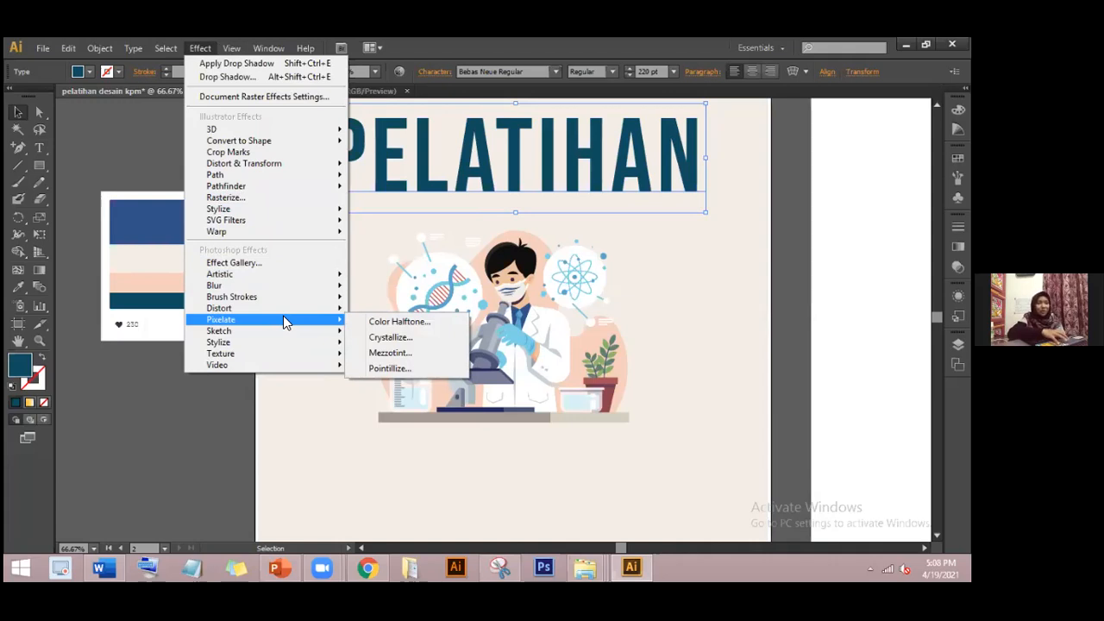
{"action": "left_click", "coordinate": [671, 293]}
- Move the PELATIHAN heading slightly down and right, keeping it centered above the scientist illustration
{"action": "left_click", "coordinate": [592, 136]}
{"action": "left_click_drag", "start_coordinate": [606, 138], "coordinate": [600, 138]}
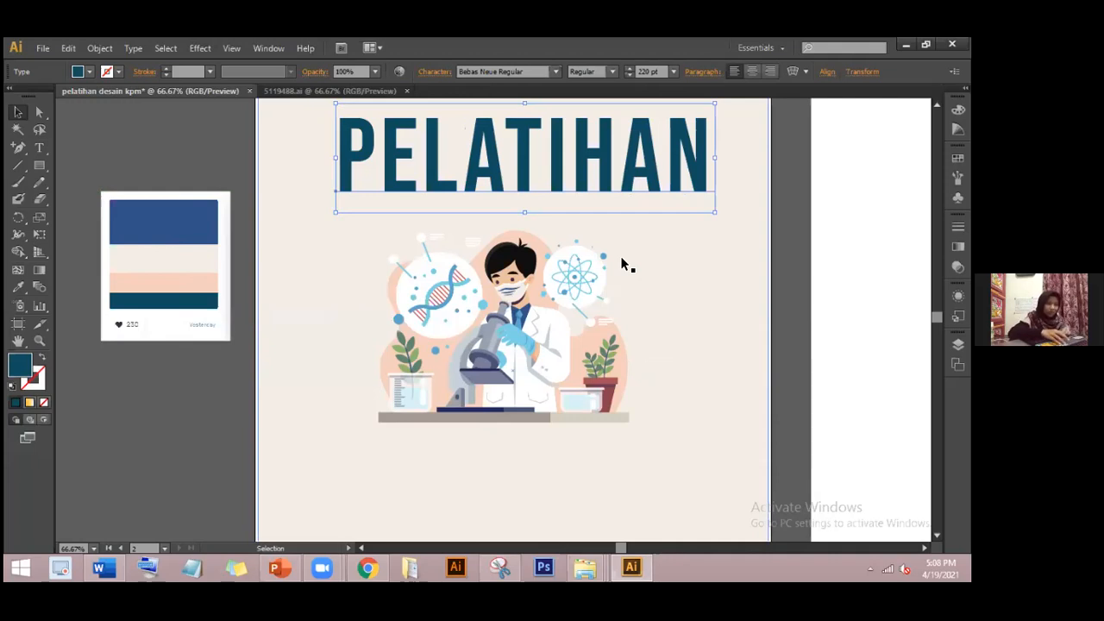
{"action": "left_click_drag", "start_coordinate": [655, 187], "coordinate": [673, 178]}
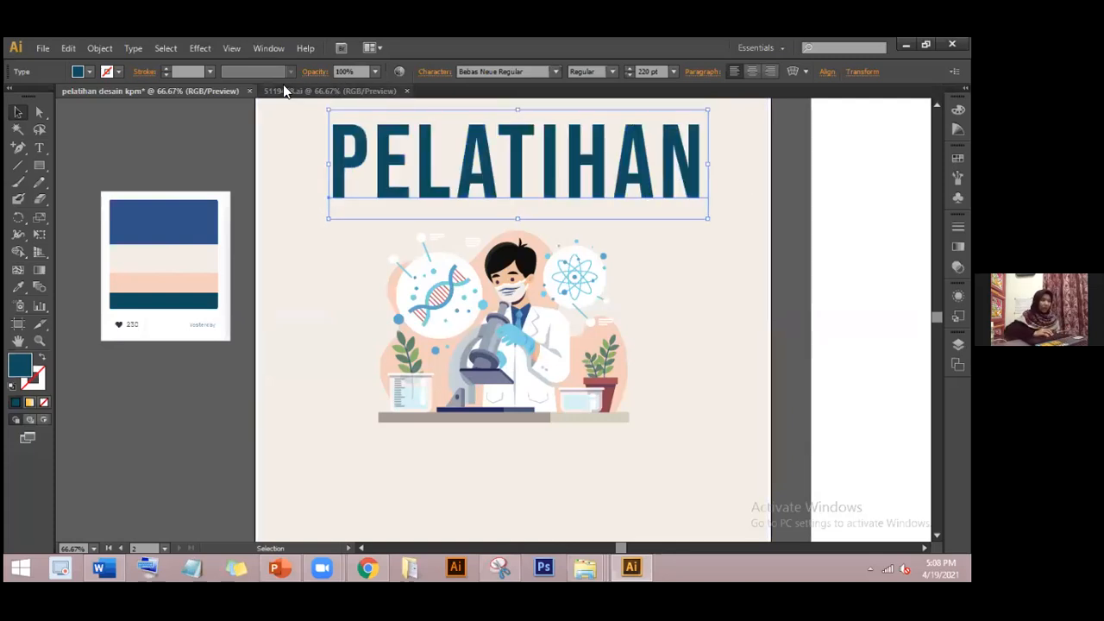
{"action": "left_click", "coordinate": [204, 47]}
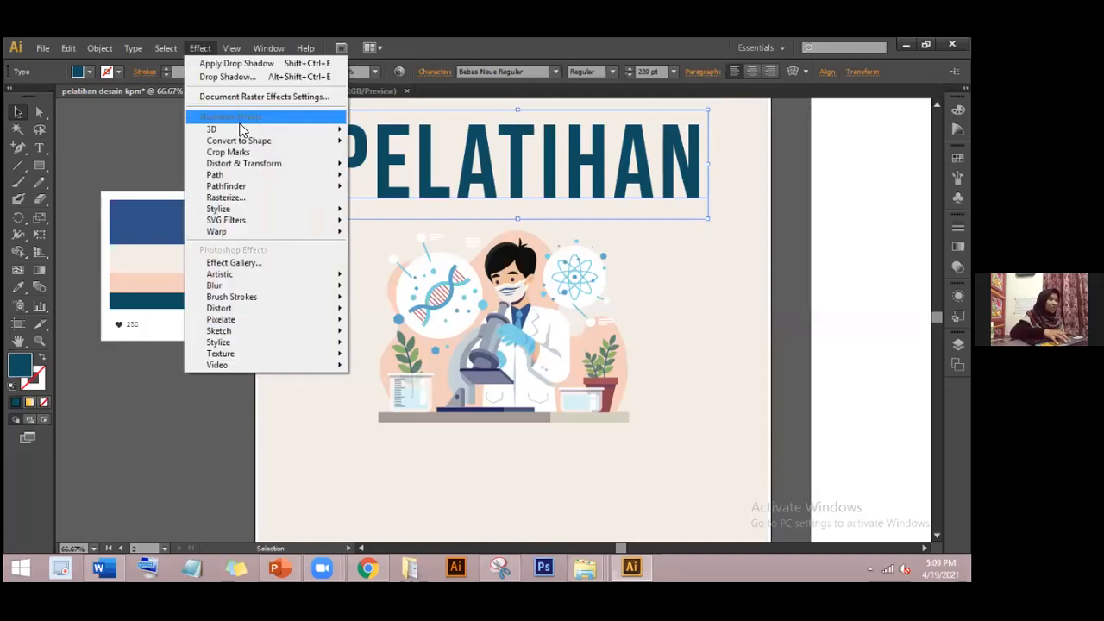
{"action": "mouse_move", "coordinate": [259, 185]}
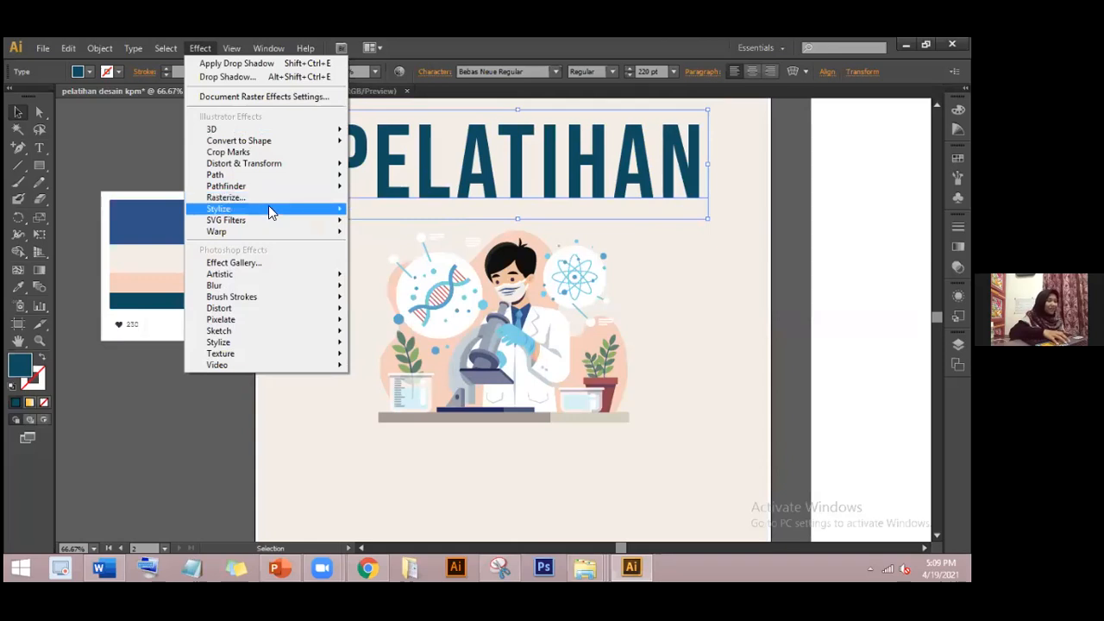
{"action": "mouse_move", "coordinate": [269, 208]}
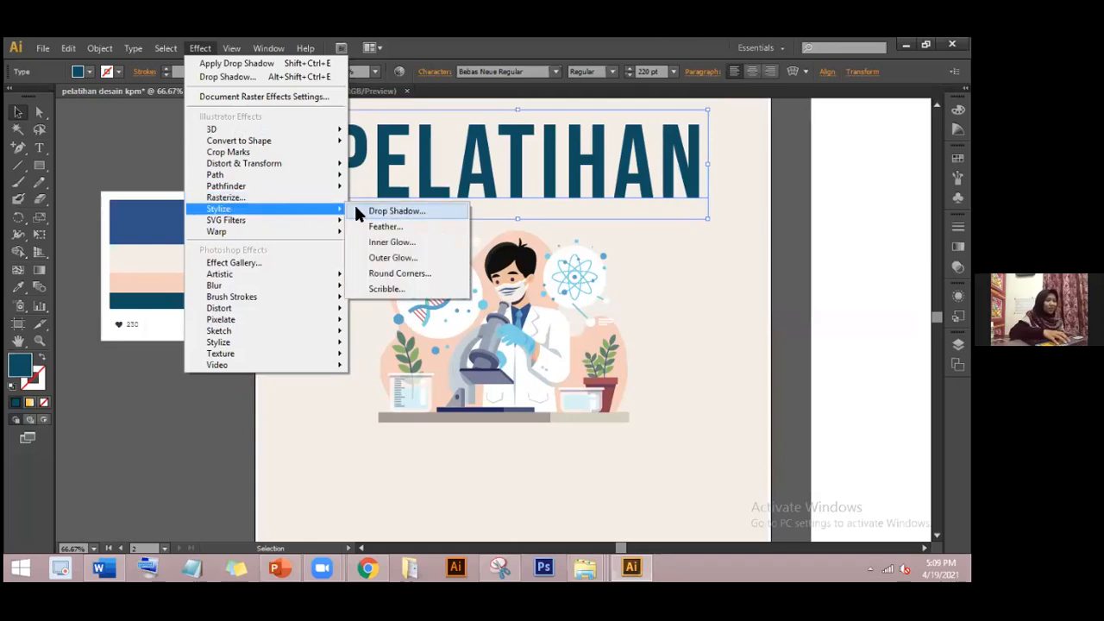
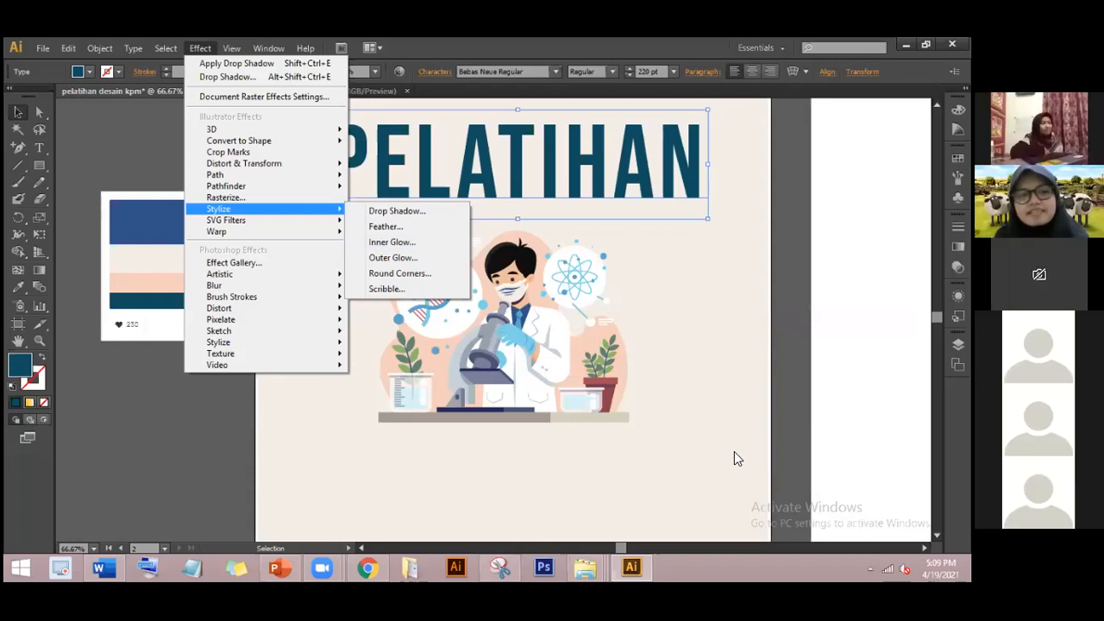
{"action": "left_click", "coordinate": [61, 170]}
{"action": "left_click", "coordinate": [61, 170]}
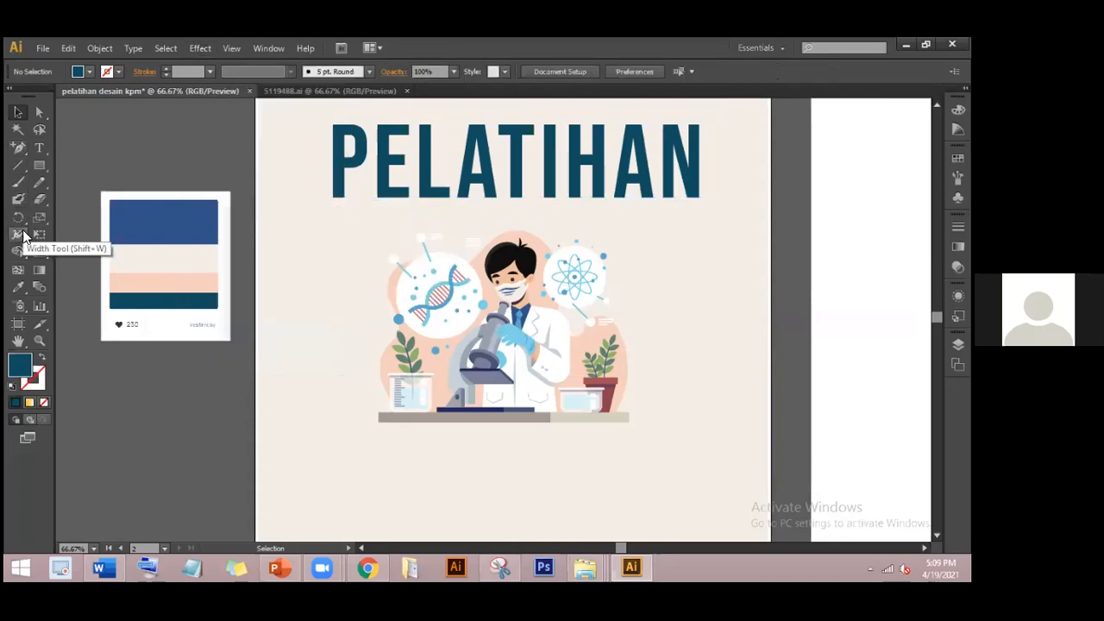
- Draw a short horizontal line segment below the heading, just left of the top of the scientist illustration
{"action": "left_click", "coordinate": [25, 234]}
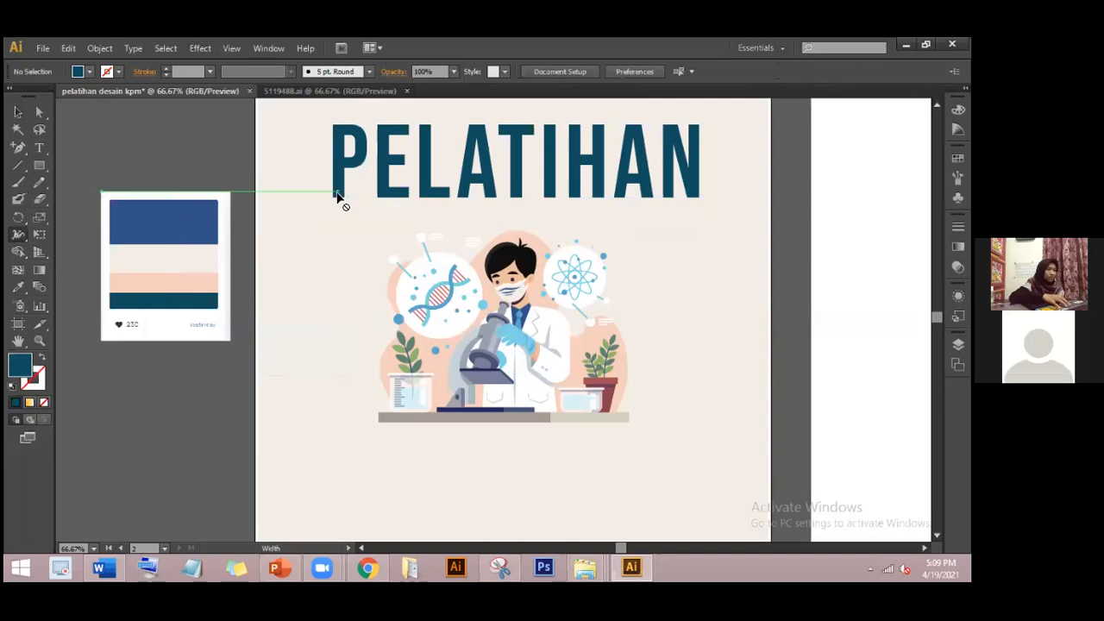
{"action": "left_click", "coordinate": [18, 165]}
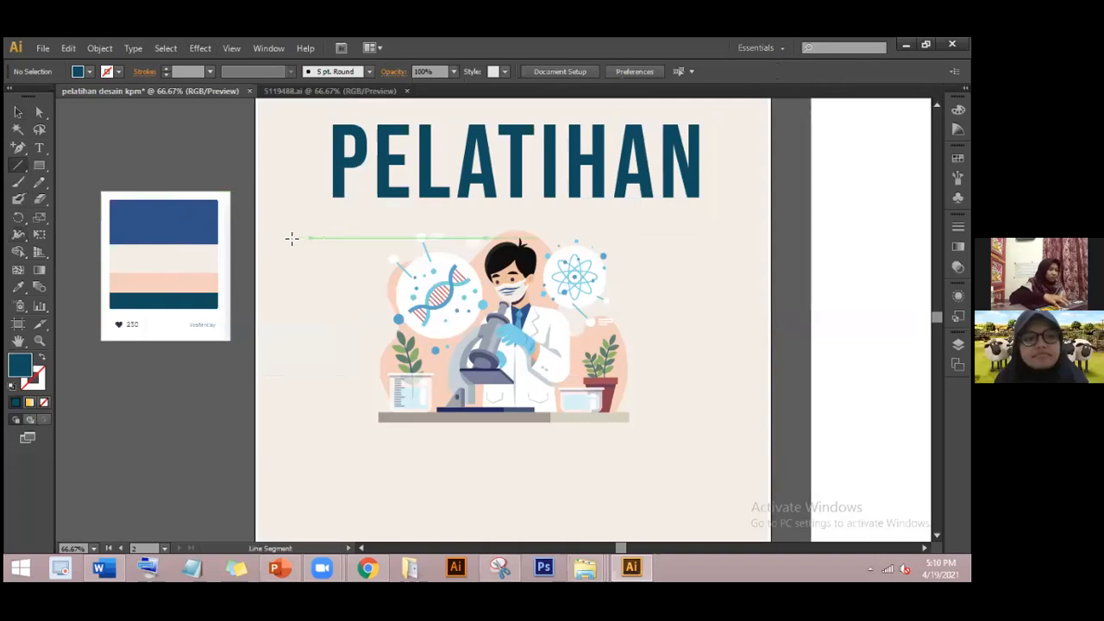
{"action": "left_click_drag", "start_coordinate": [281, 236], "coordinate": [380, 236]}
{"action": "left_click", "coordinate": [18, 112]}
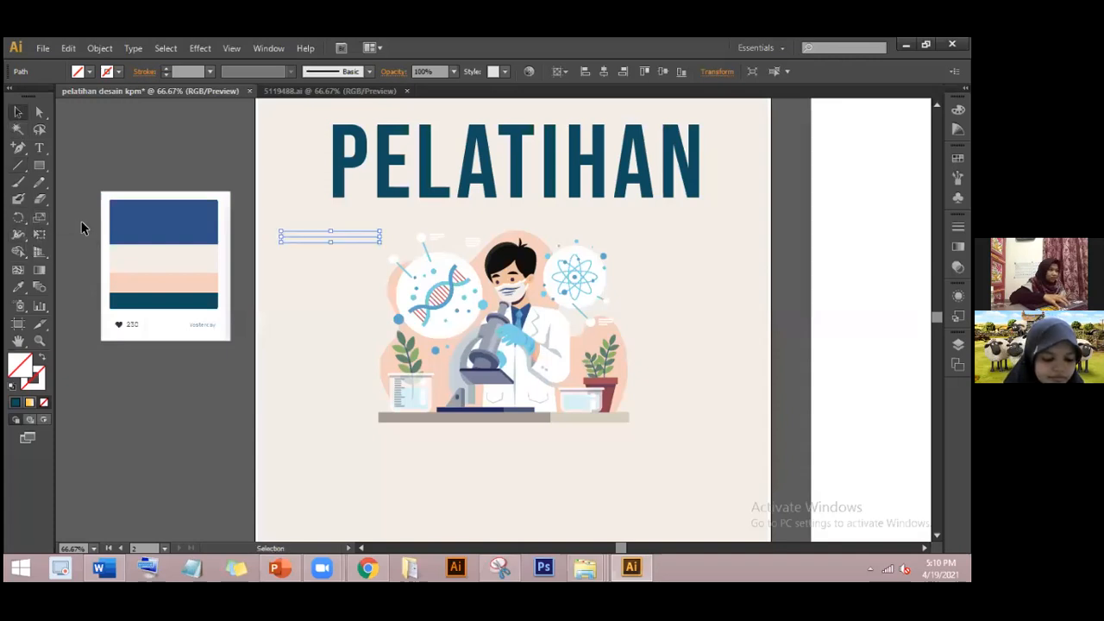
- Select the scientist's white coat sleeve path on its own and show its appearance attributes
{"action": "left_click", "coordinate": [569, 379]}
{"action": "right_click", "coordinate": [569, 379]}
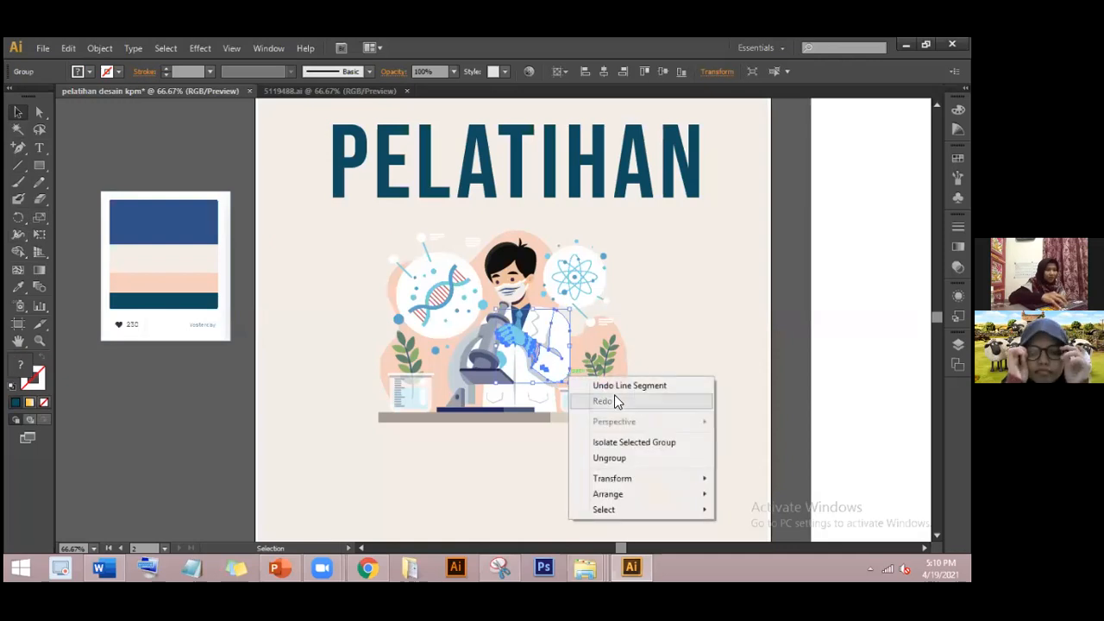
{"action": "left_click", "coordinate": [46, 121]}
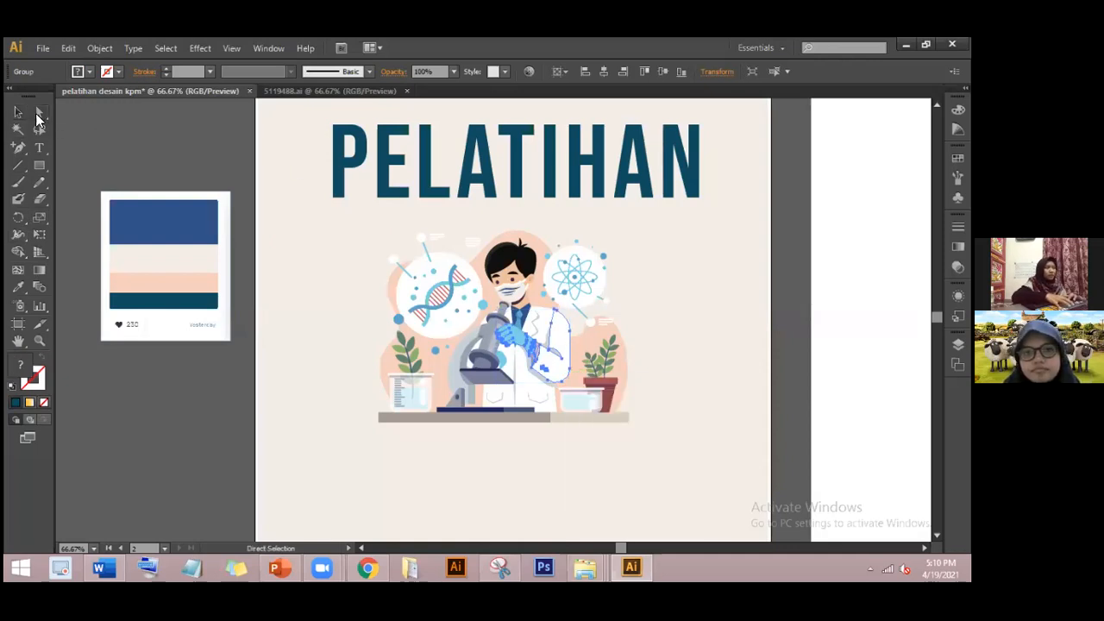
{"action": "left_click", "coordinate": [568, 327]}
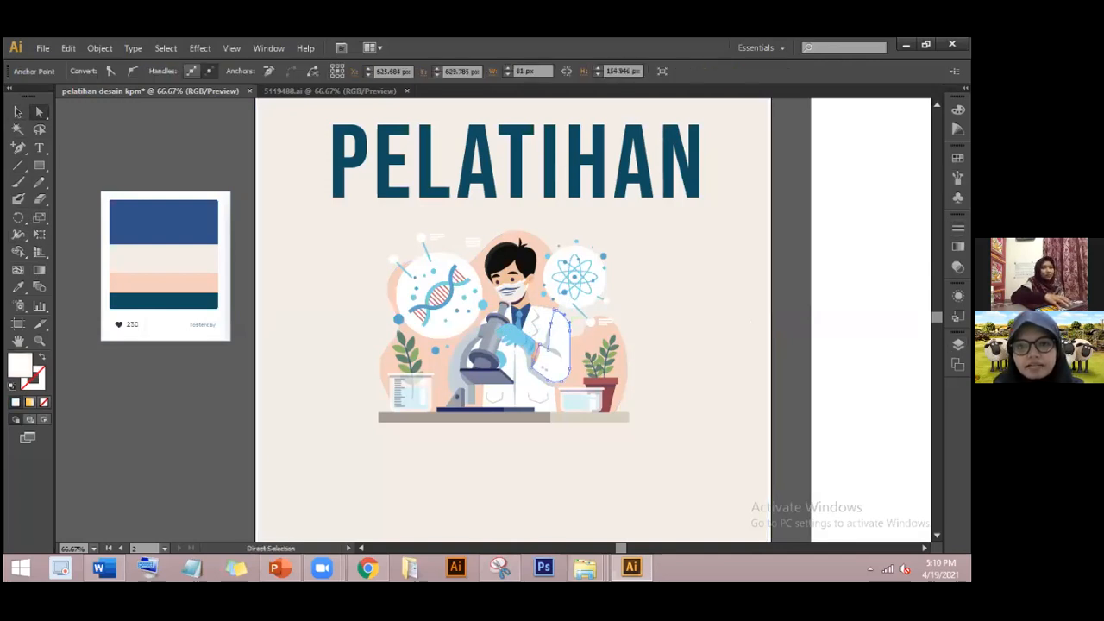
{"action": "left_click", "coordinate": [957, 266]}
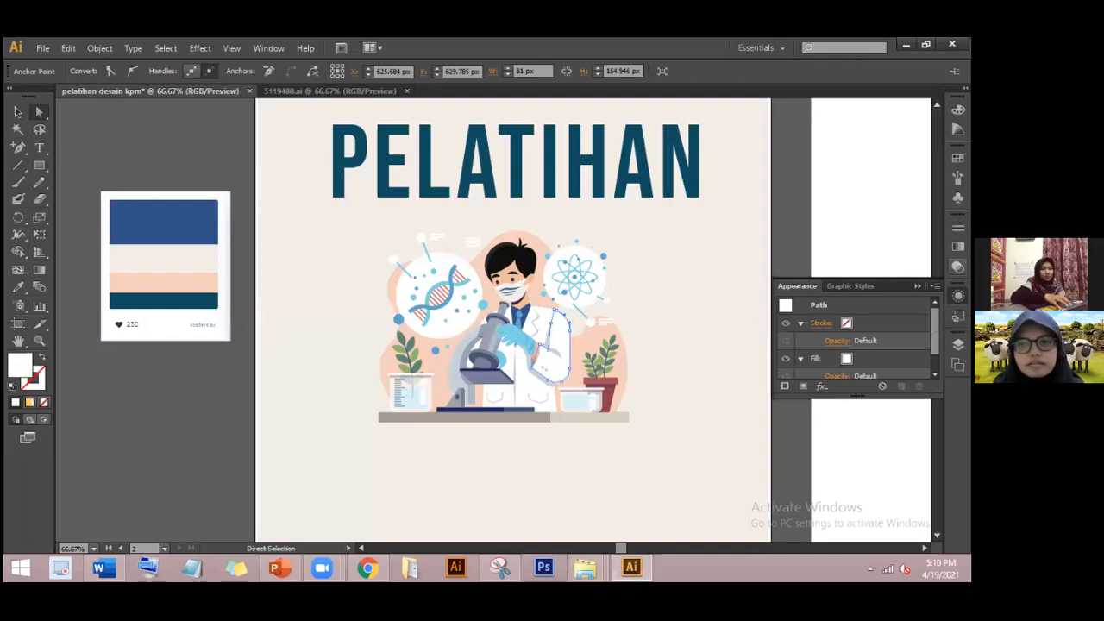
{"action": "left_click", "coordinate": [958, 267]}
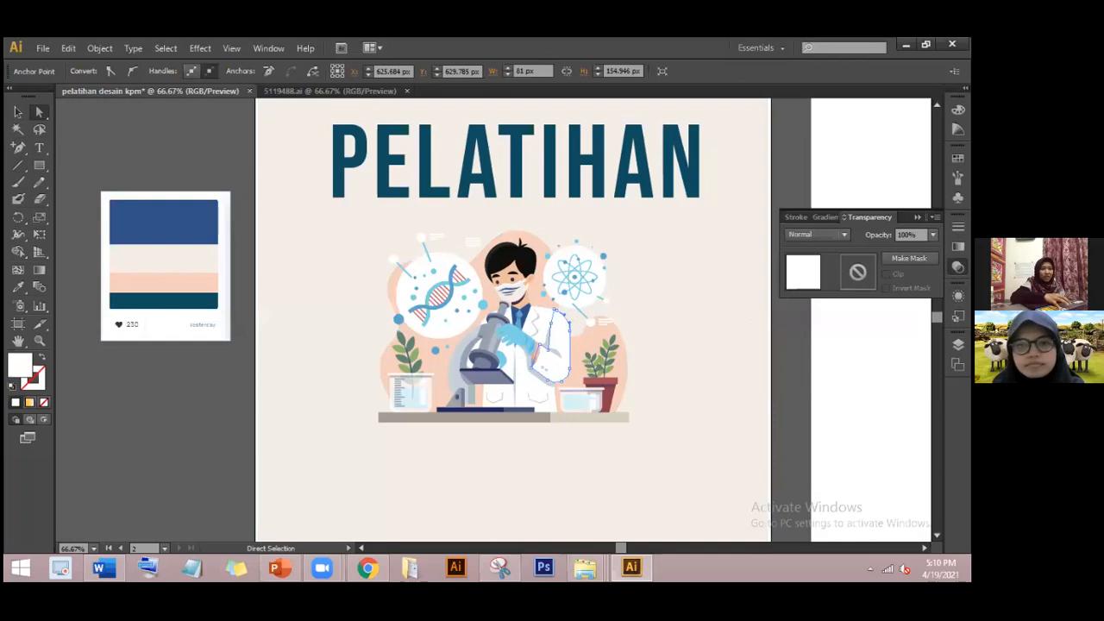
{"action": "left_click", "coordinate": [957, 295]}
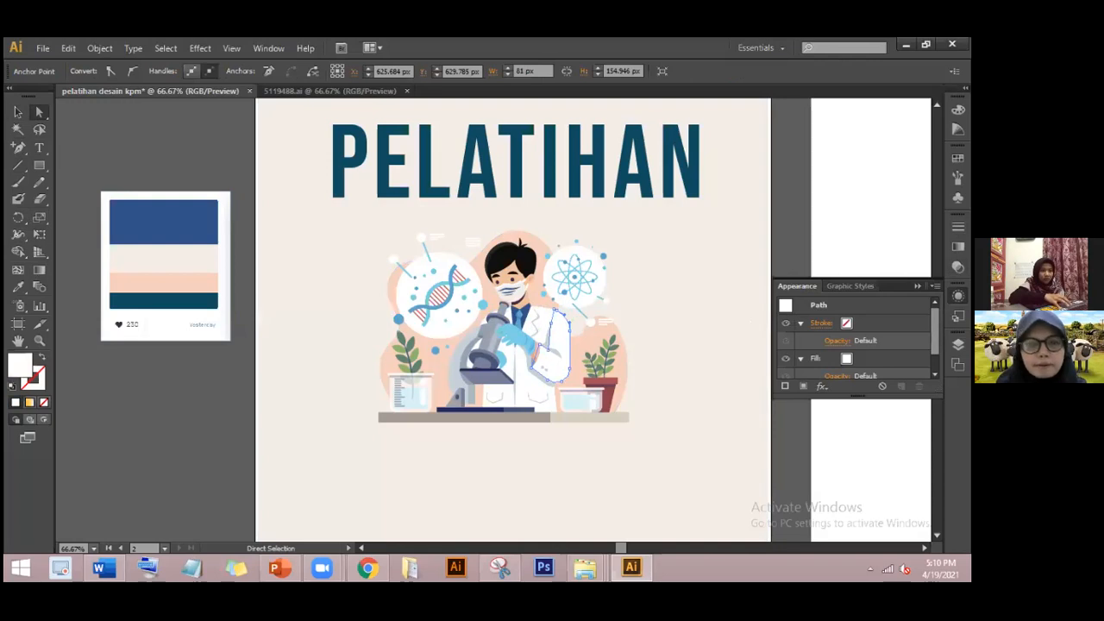
- Add a second fill above the existing one on the scientist's coat sleeve path and collapse the new fill's details
{"action": "left_click", "coordinate": [823, 386]}
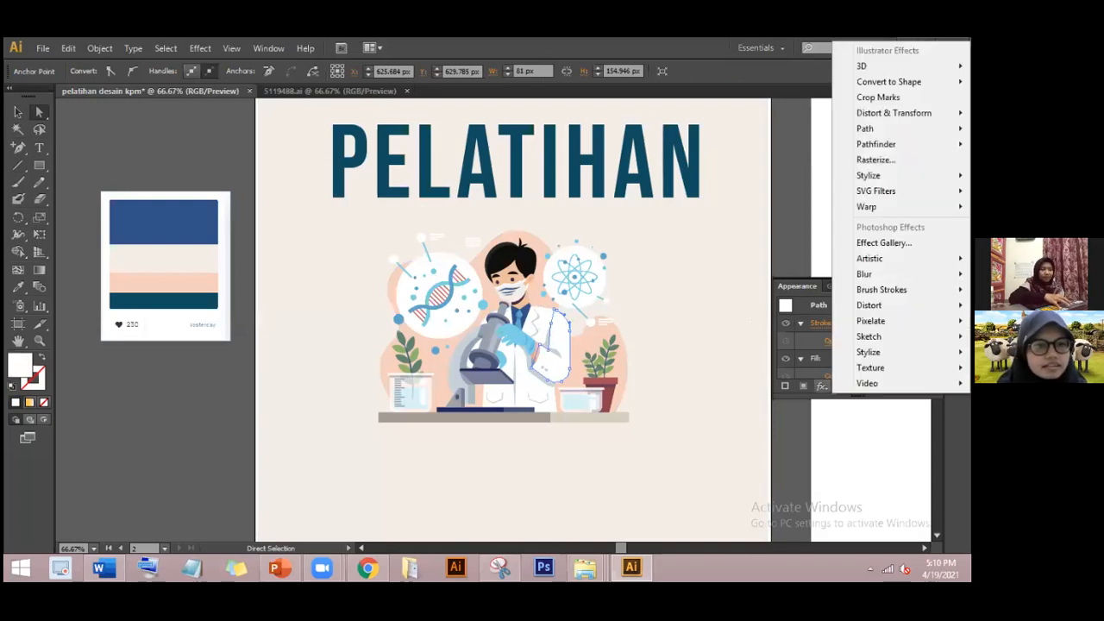
{"action": "left_click", "coordinate": [819, 388]}
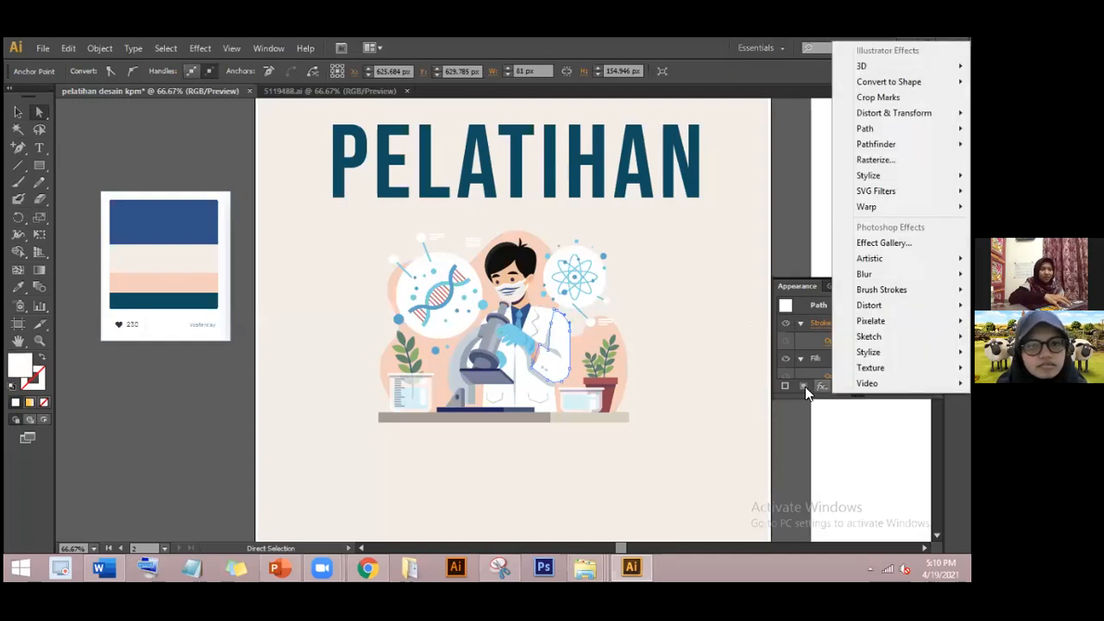
{"action": "left_click", "coordinate": [805, 386]}
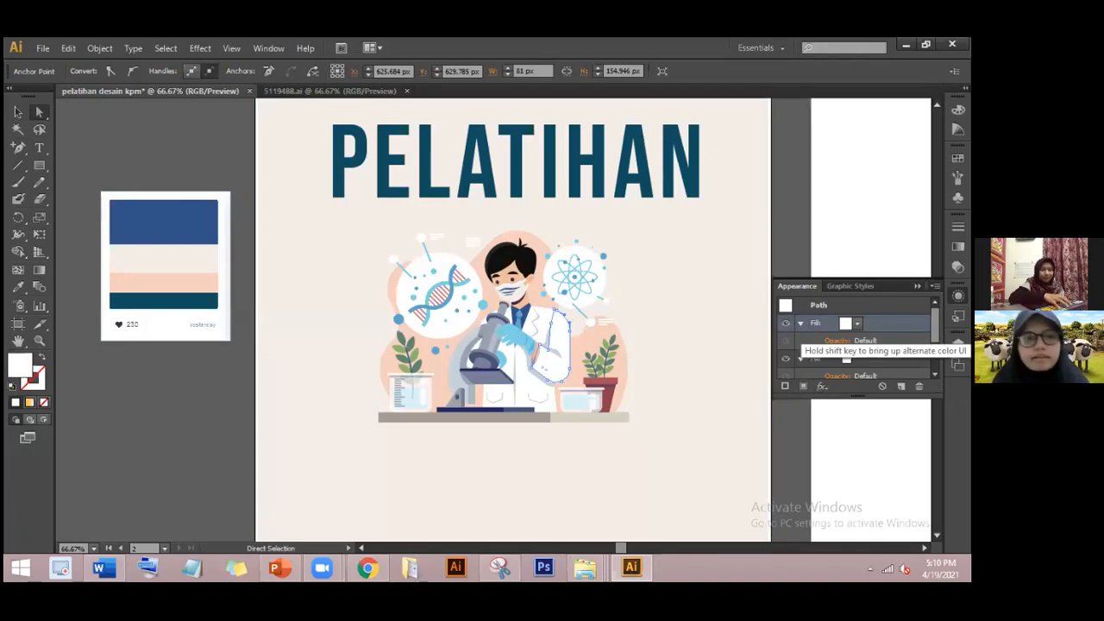
{"action": "left_click", "coordinate": [801, 322]}
- Load the Basic Graphics_Textures pattern library from the swatch libraries for the sleeve's new fill
{"action": "left_click", "coordinate": [857, 324]}
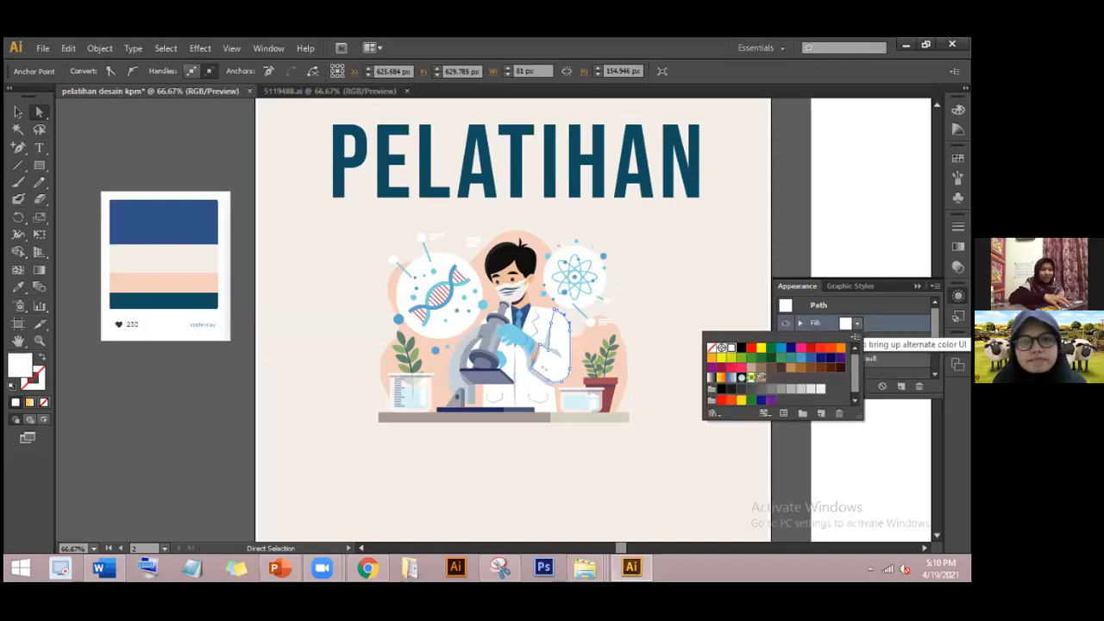
{"action": "left_click", "coordinate": [713, 415]}
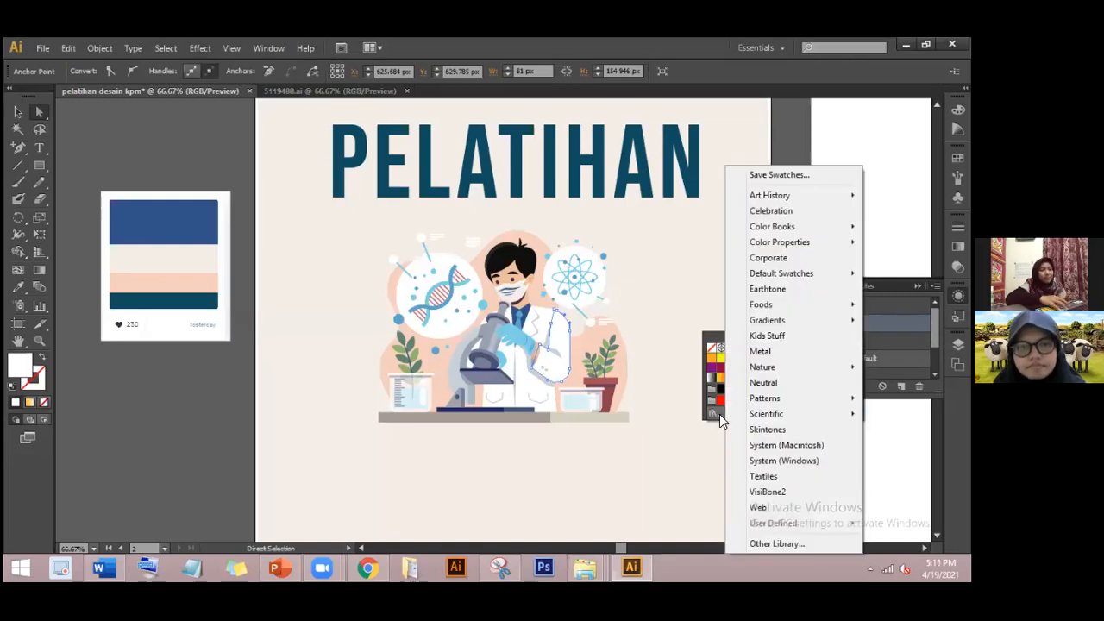
{"action": "mouse_move", "coordinate": [793, 396]}
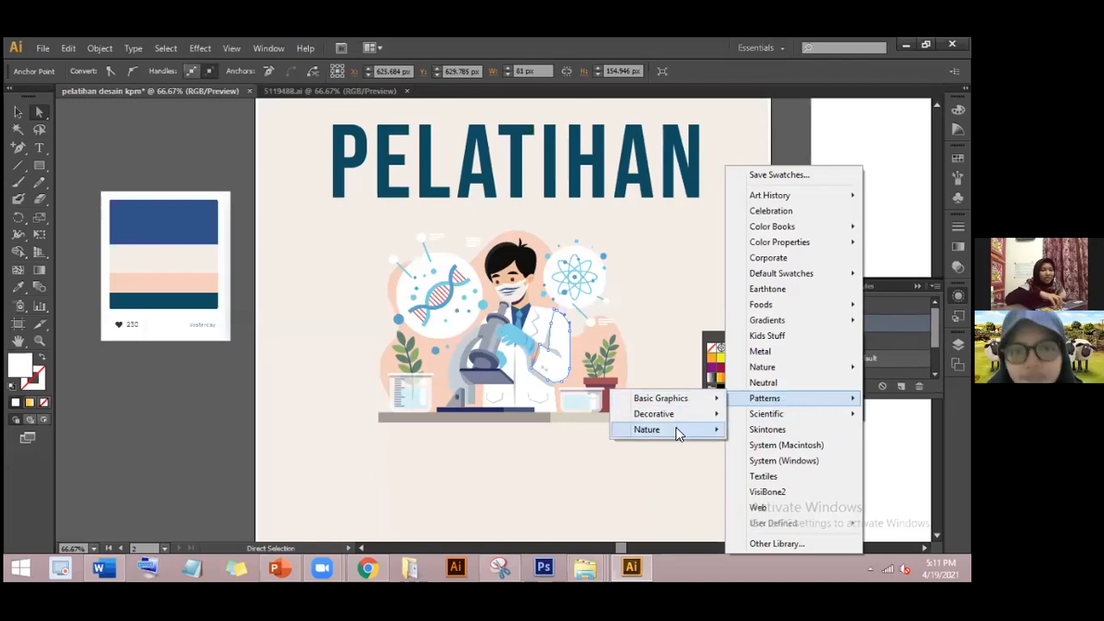
{"action": "mouse_move", "coordinate": [699, 401]}
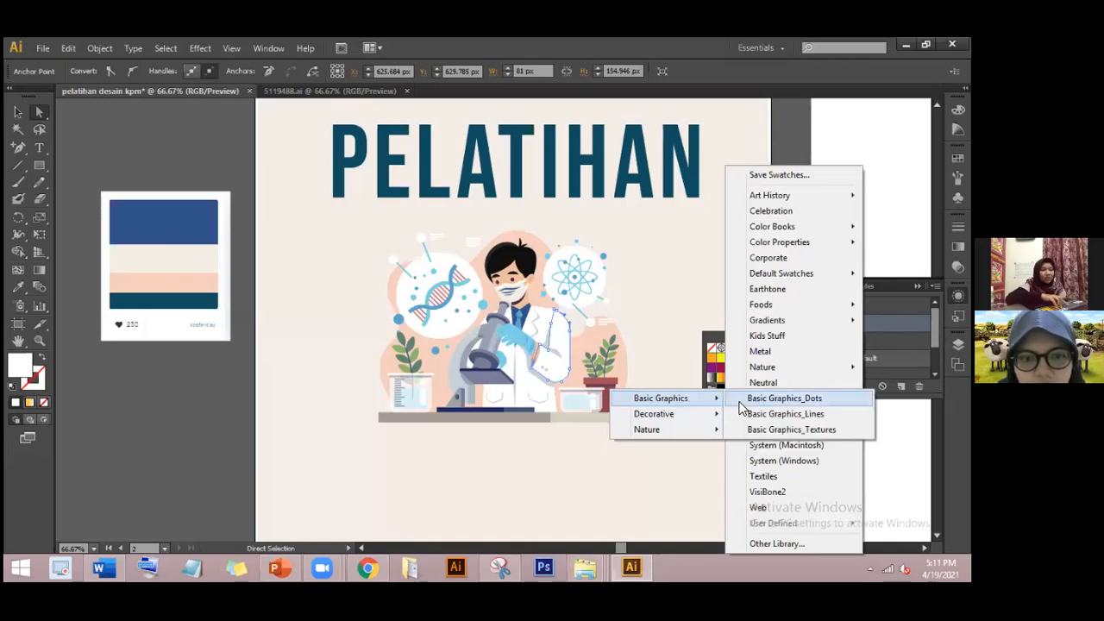
{"action": "left_click", "coordinate": [747, 432]}
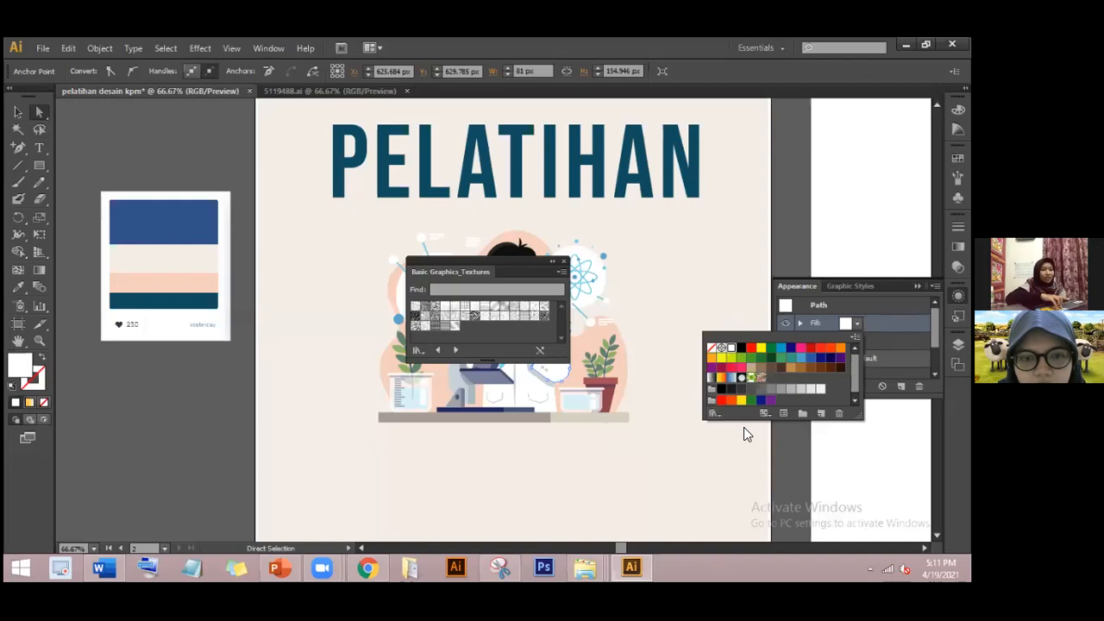
{"action": "left_click", "coordinate": [410, 361]}
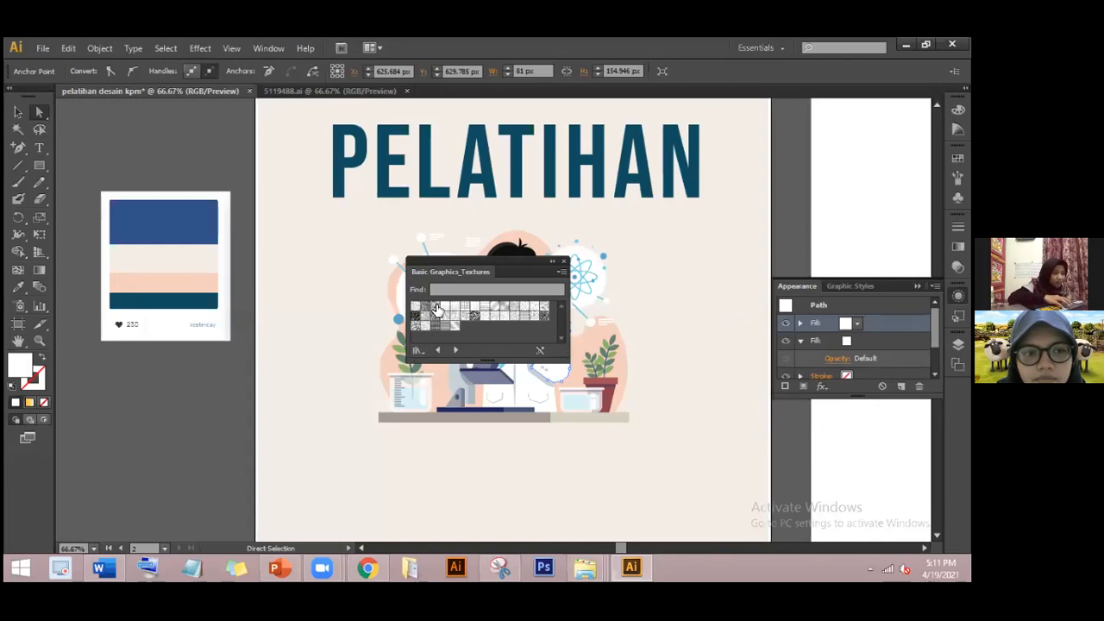
- Try several texture patterns on the coat sleeve's upper fill, ending with a light, sparsely speckled one
{"action": "left_click", "coordinate": [436, 307]}
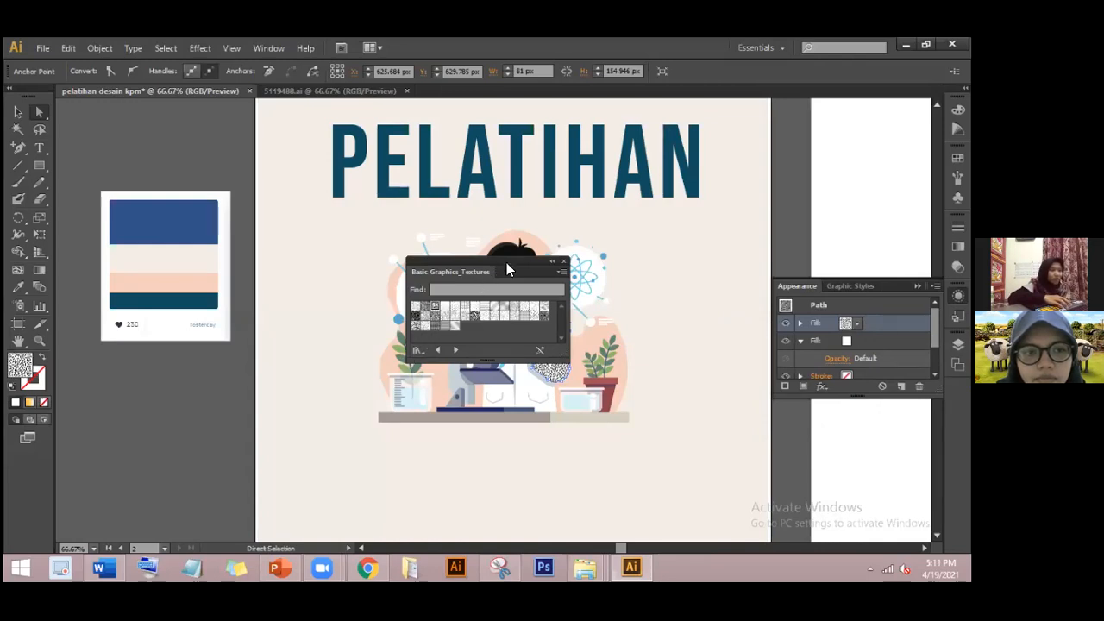
{"action": "left_click_drag", "start_coordinate": [512, 259], "coordinate": [410, 280]}
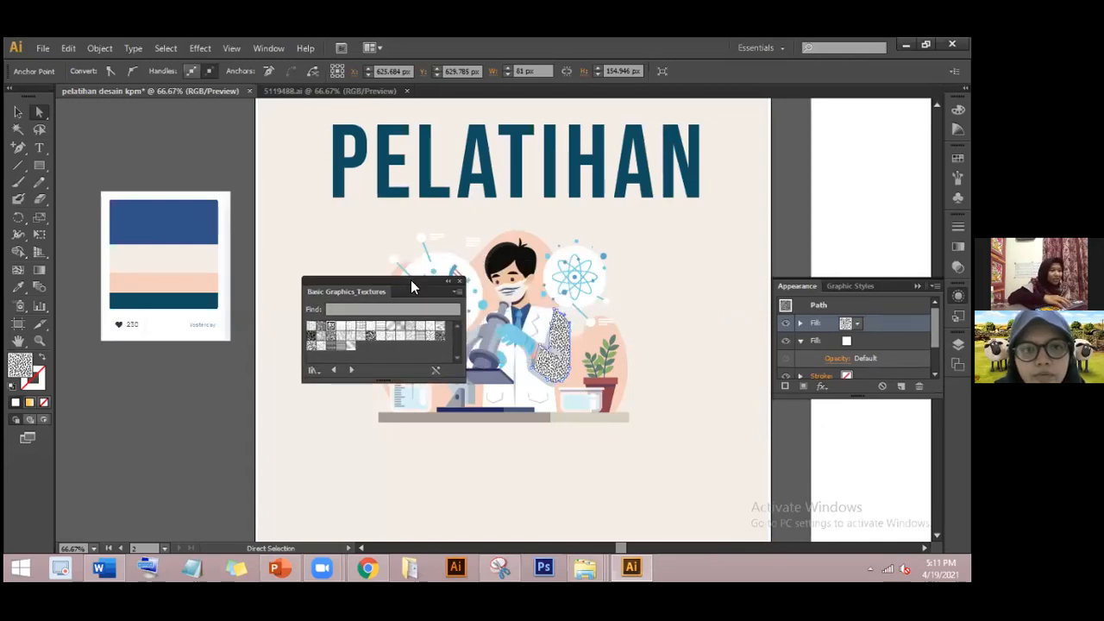
{"action": "left_click", "coordinate": [400, 329]}
{"action": "left_click", "coordinate": [392, 330]}
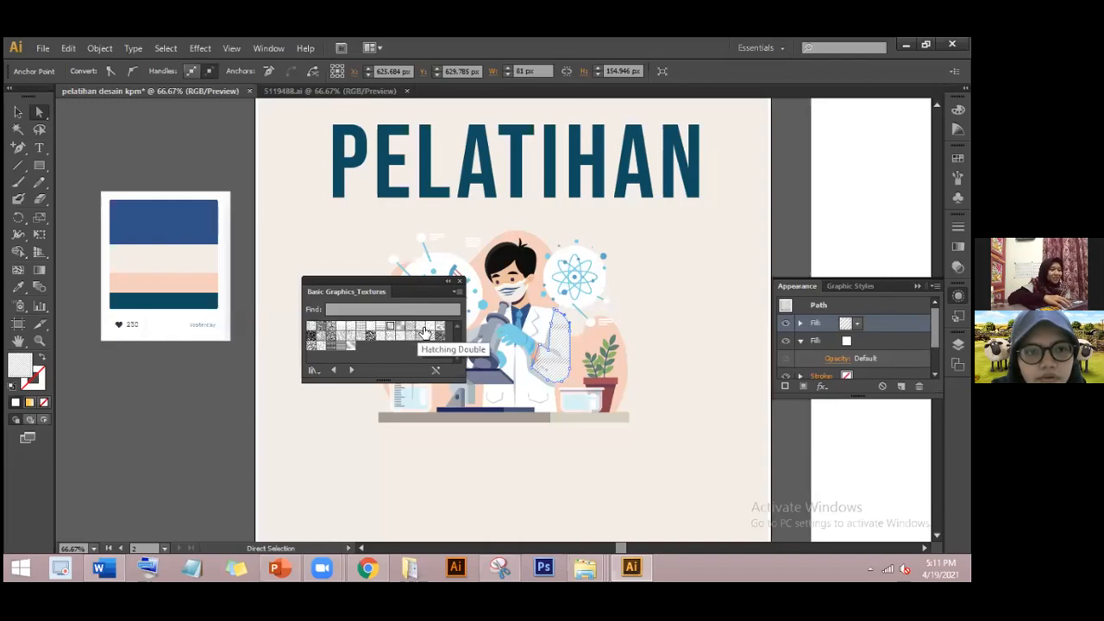
{"action": "left_click", "coordinate": [421, 329]}
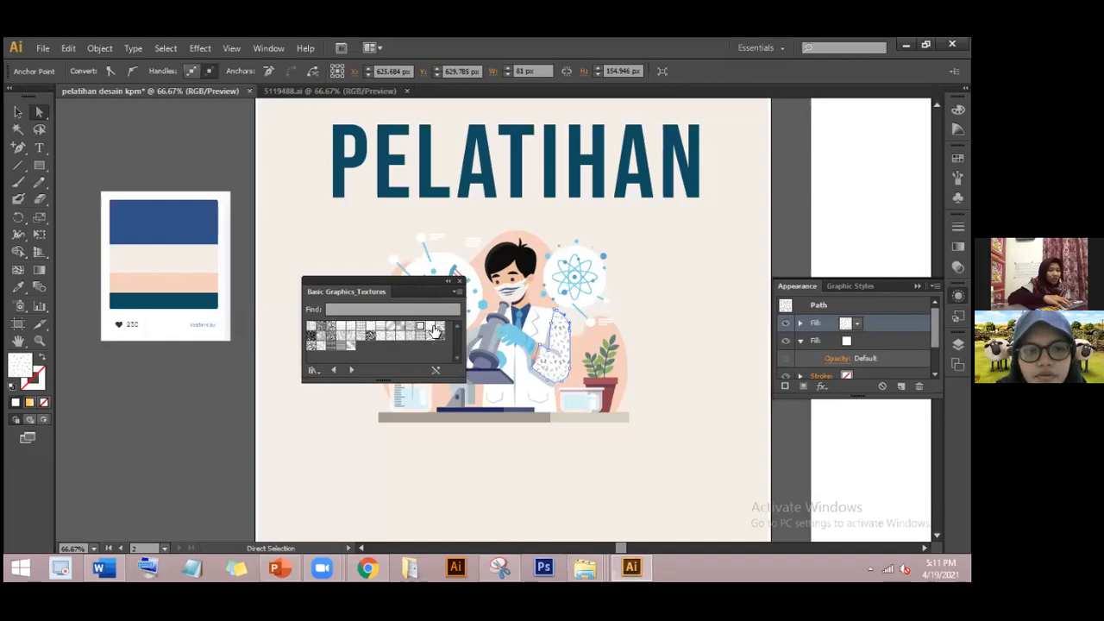
{"action": "left_click", "coordinate": [430, 329]}
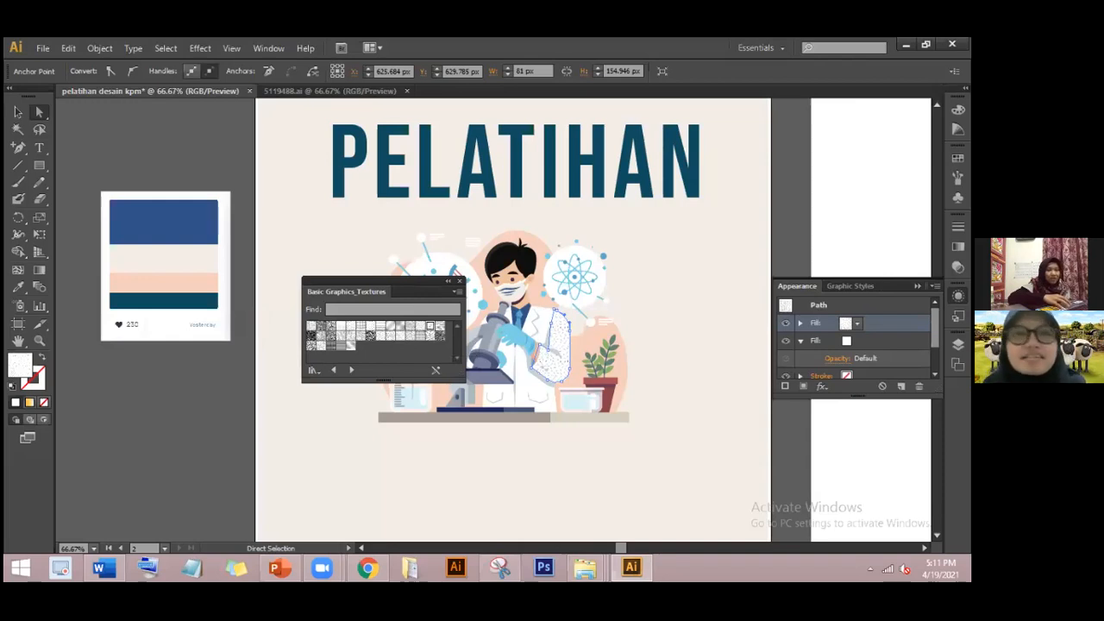
- Try 40% opacity for the coat sleeve's texture fill, and settle on 50%
{"action": "left_click", "coordinate": [850, 285]}
{"action": "left_click", "coordinate": [795, 287]}
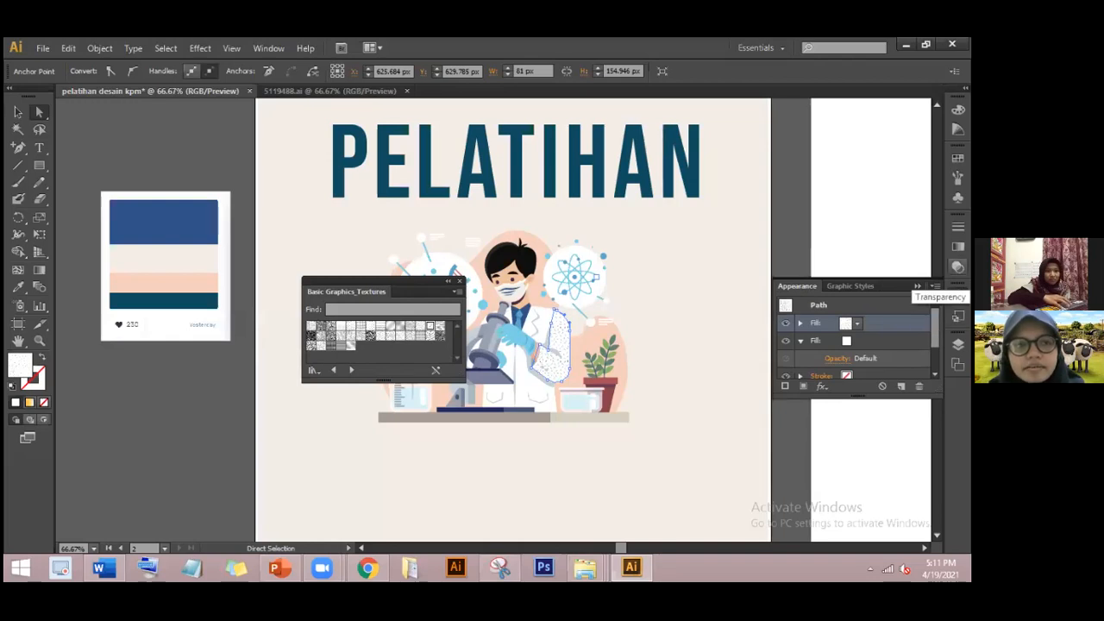
{"action": "left_click", "coordinate": [958, 267]}
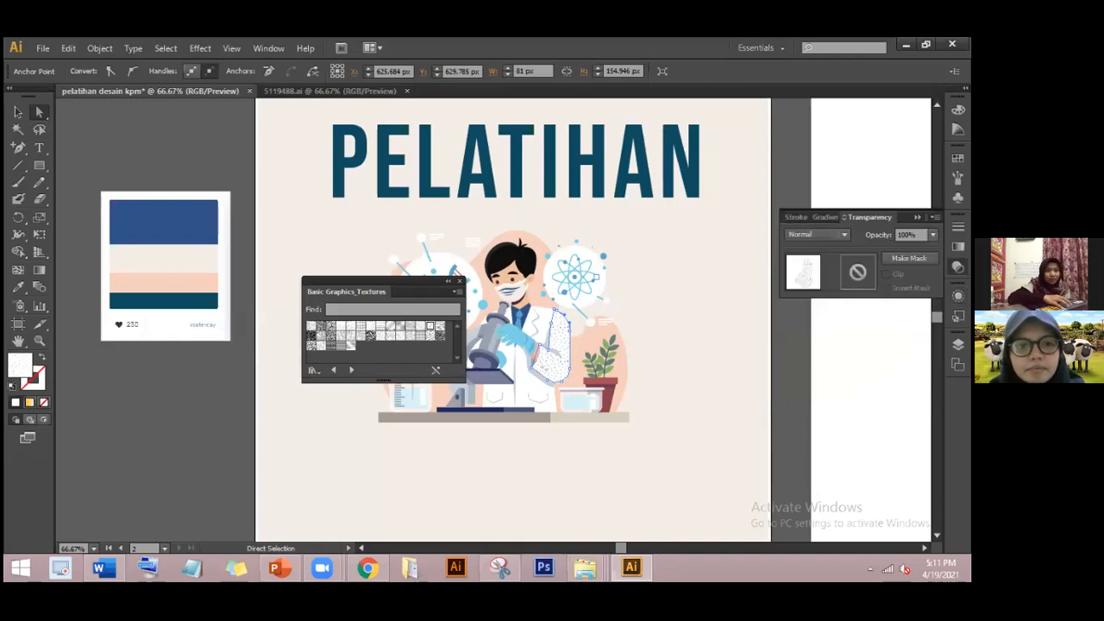
{"action": "left_click", "coordinate": [933, 235]}
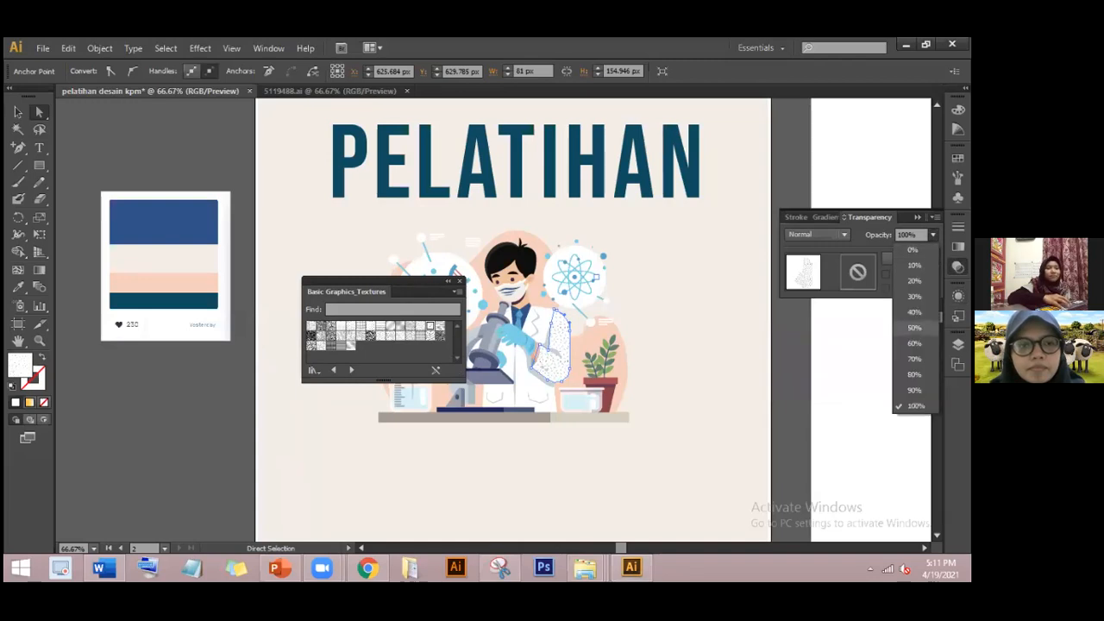
{"action": "left_click", "coordinate": [918, 313]}
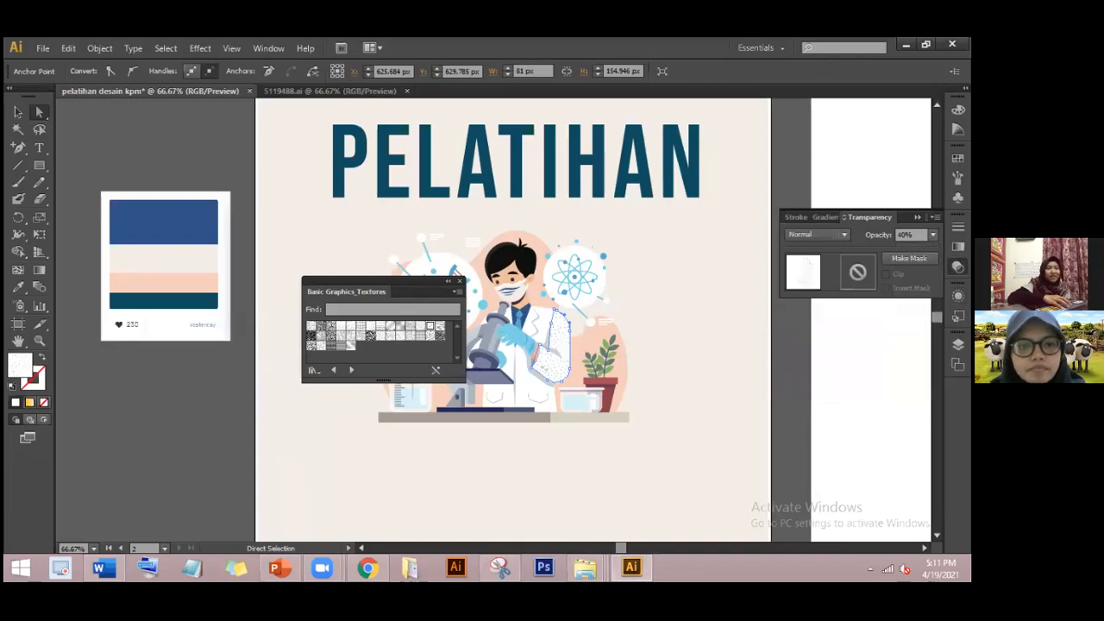
{"action": "left_click", "coordinate": [934, 235]}
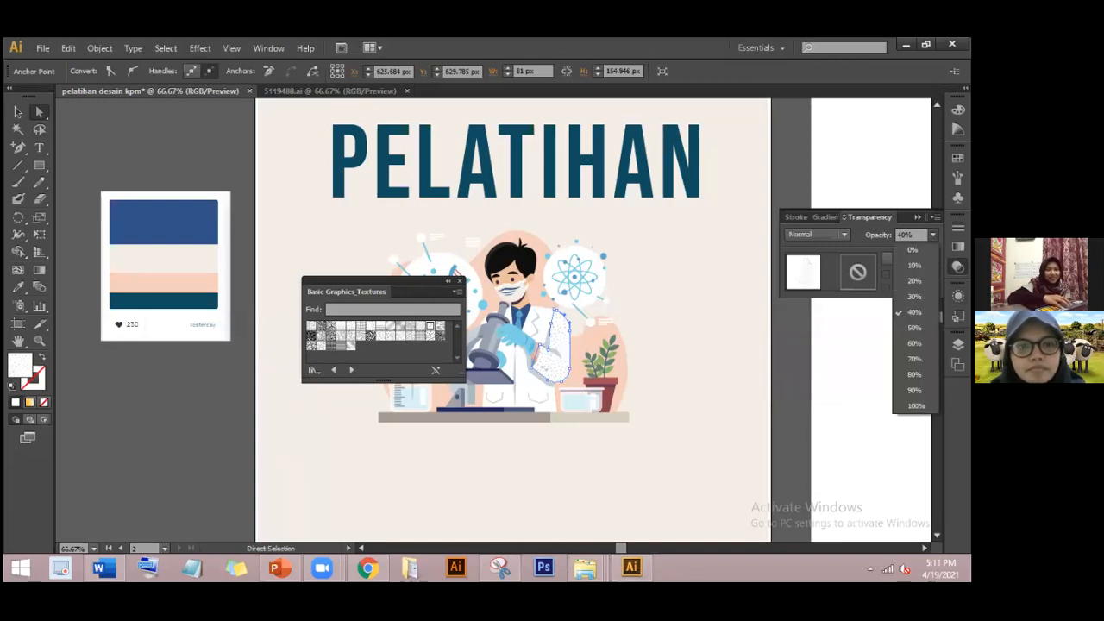
{"action": "left_click", "coordinate": [918, 329]}
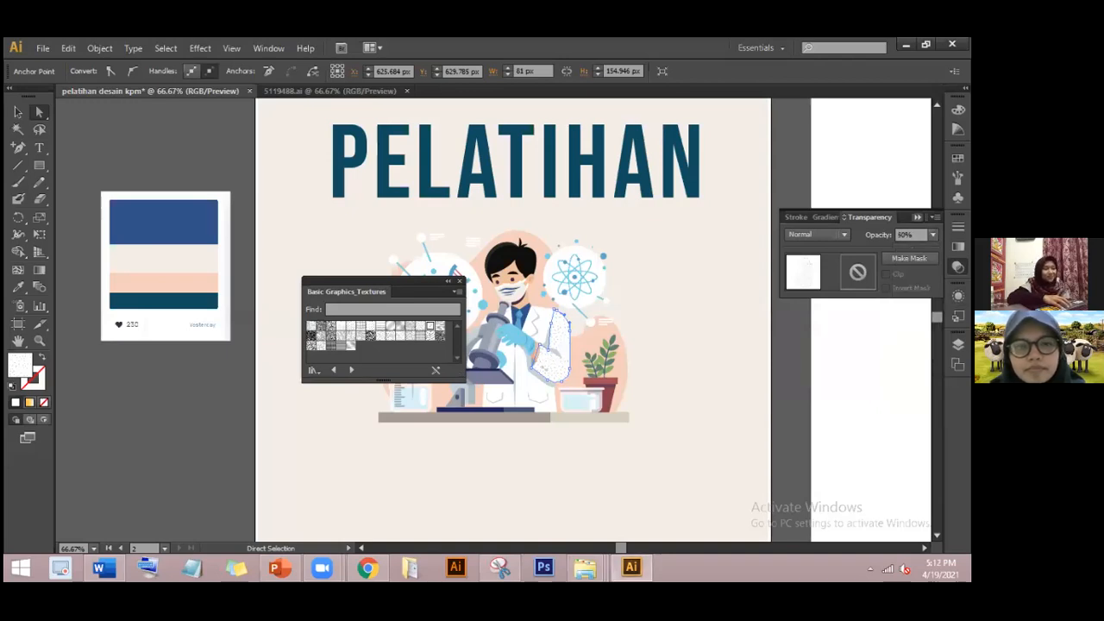
{"action": "left_click", "coordinate": [918, 216]}
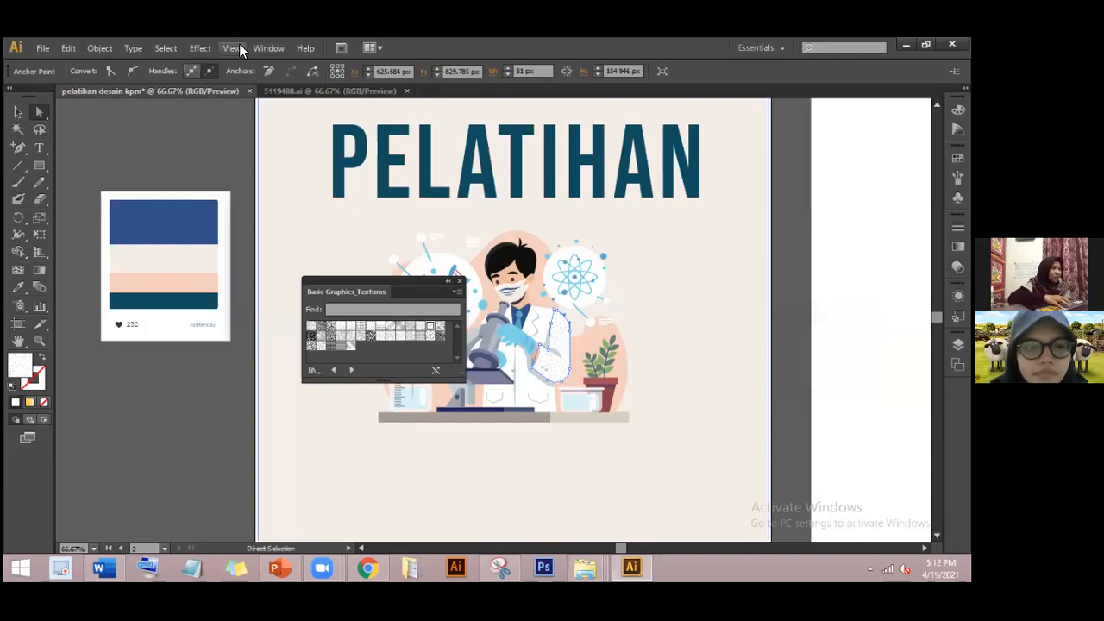
- Deselect the coat sleeve and show the Image Trace settings
{"action": "left_click", "coordinate": [203, 49]}
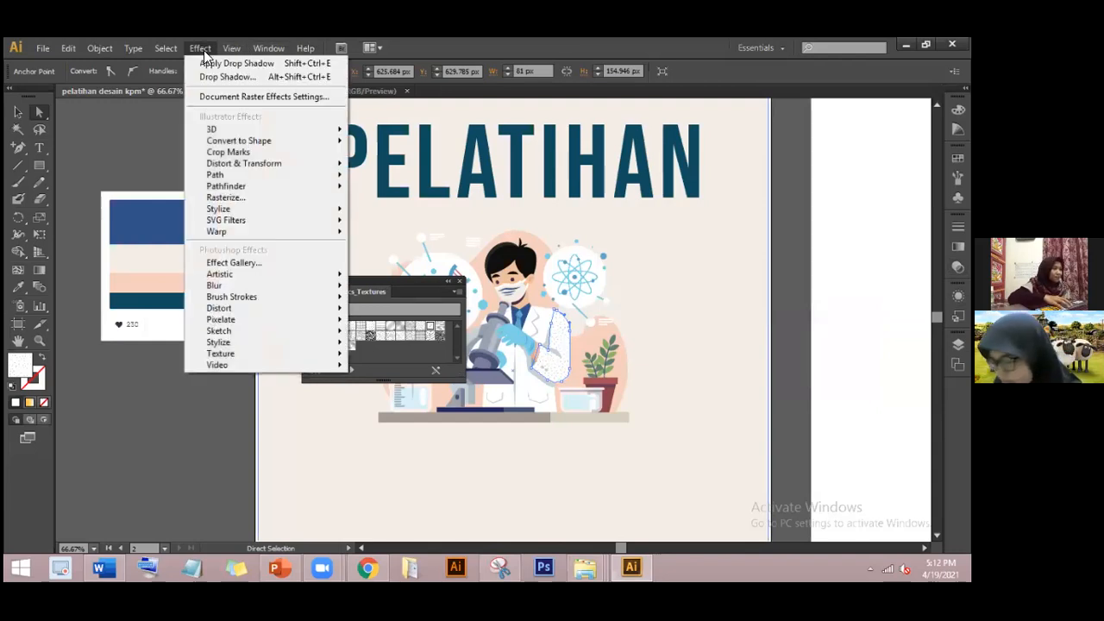
{"action": "left_click", "coordinate": [204, 49]}
{"action": "left_click", "coordinate": [231, 48]}
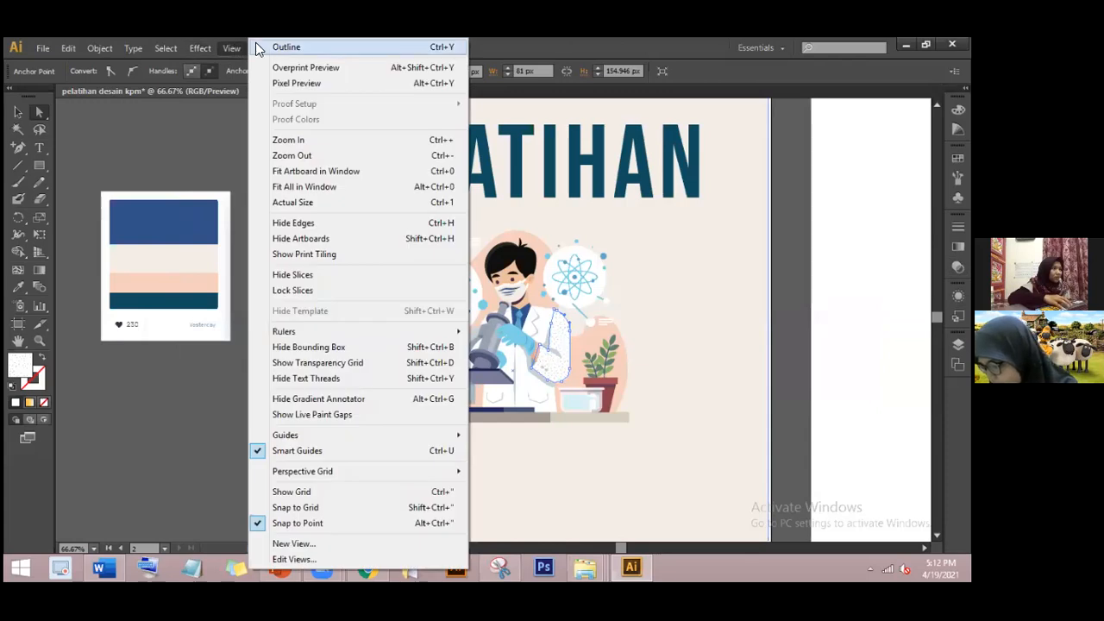
{"action": "left_click", "coordinate": [221, 124]}
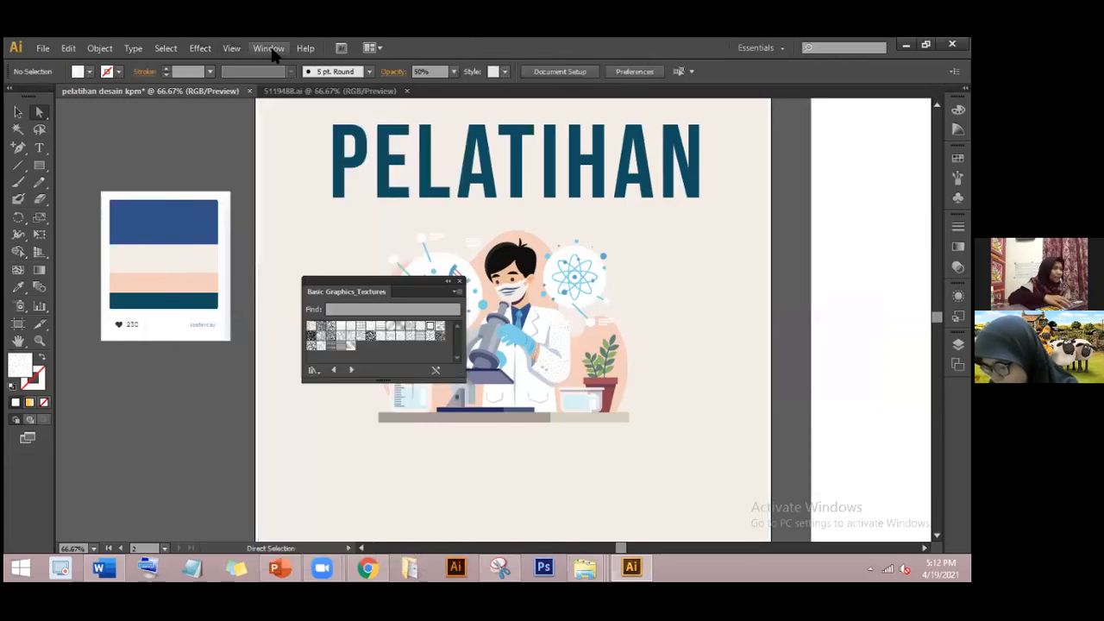
{"action": "left_click", "coordinate": [269, 49]}
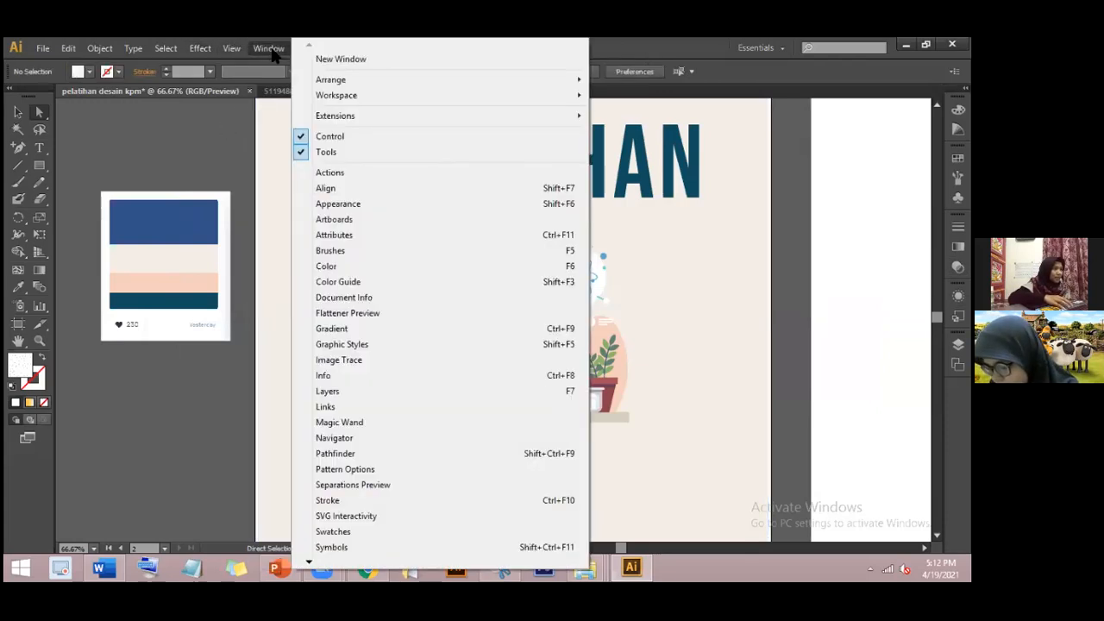
{"action": "left_click", "coordinate": [374, 363]}
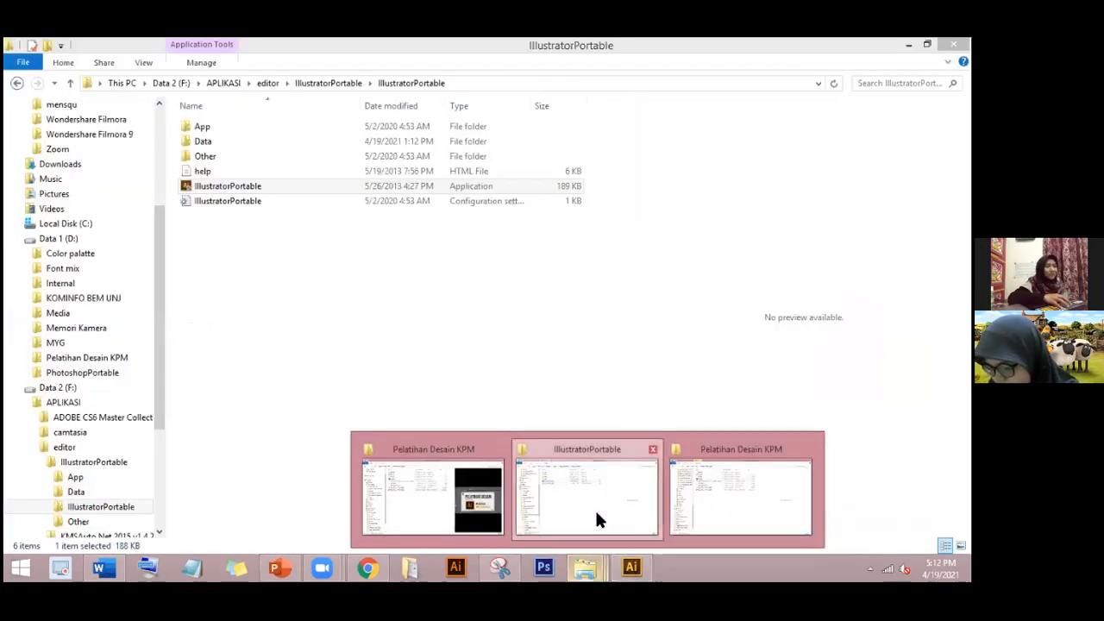
- Switch to File Explorer and open the foto folder inside bemun, under KOMINFO BEM UNJ on Data 1 (D:)
{"action": "left_click", "coordinate": [594, 510]}
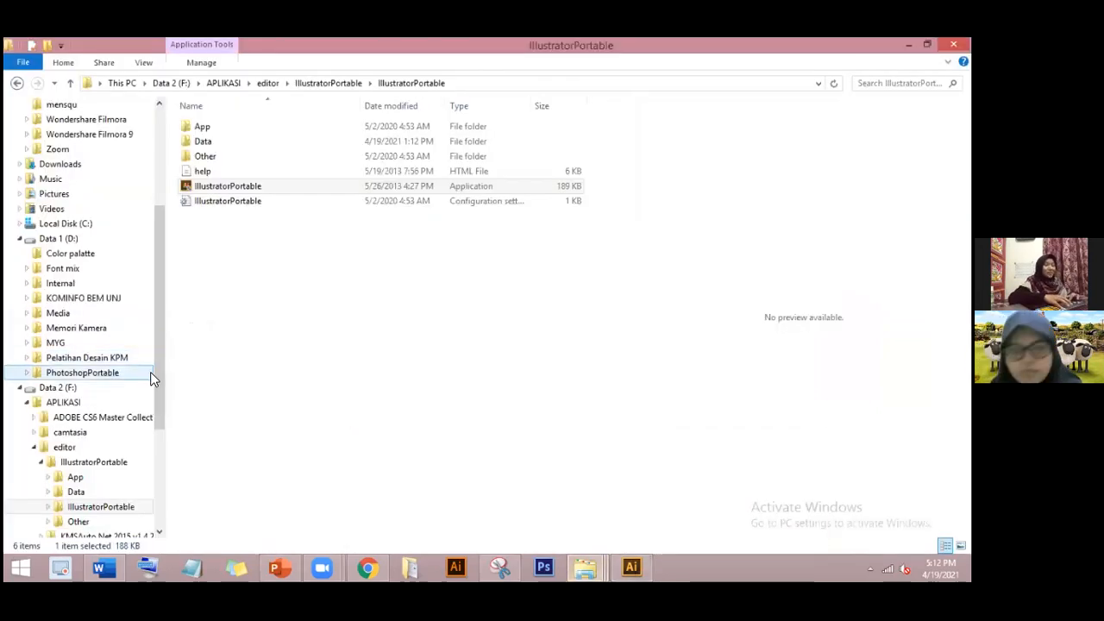
{"action": "left_click_drag", "start_coordinate": [161, 382], "coordinate": [163, 427]}
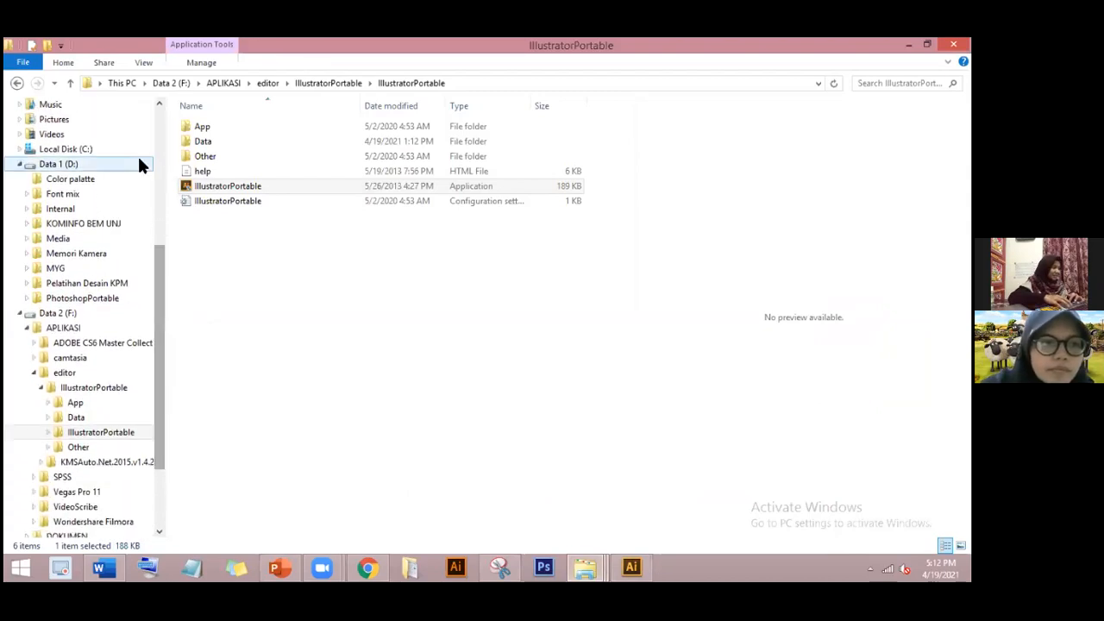
{"action": "left_click", "coordinate": [124, 226]}
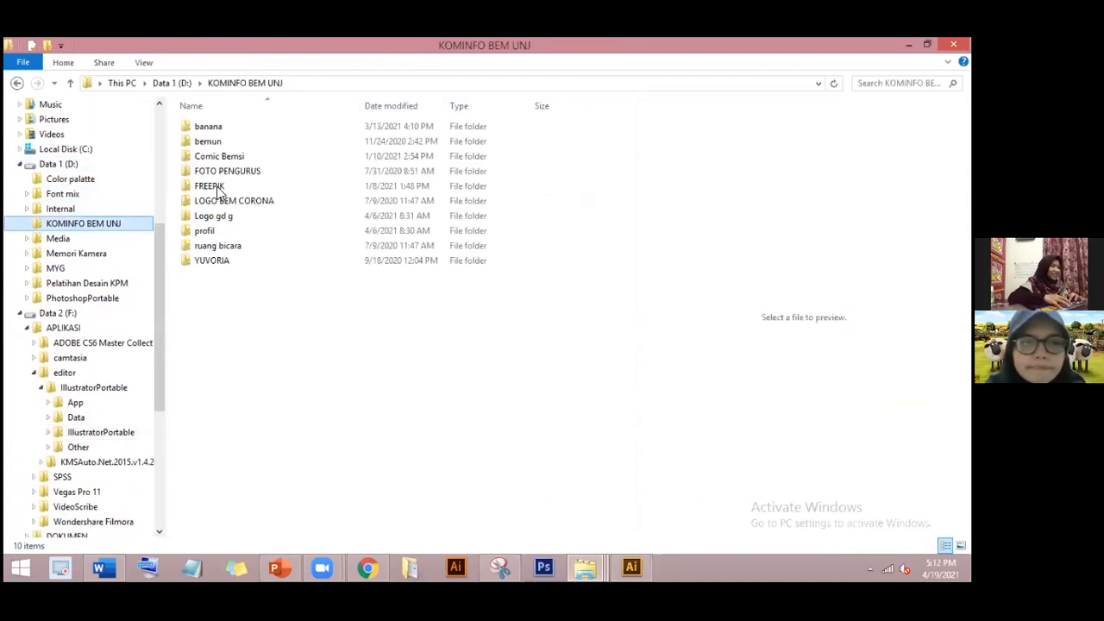
{"action": "double_click", "coordinate": [308, 136]}
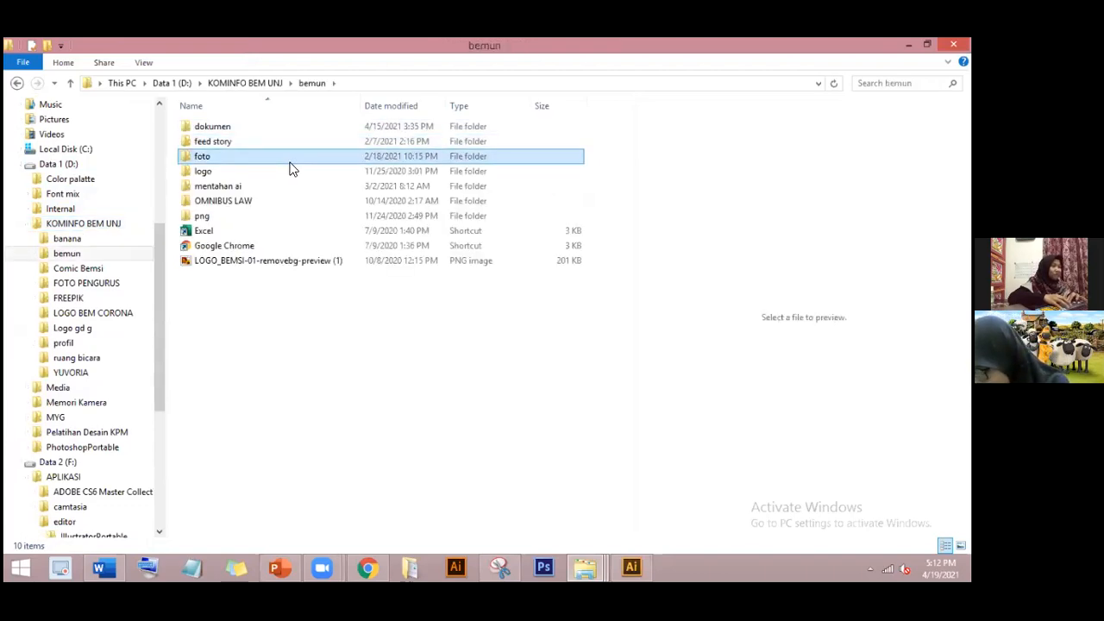
{"action": "double_click", "coordinate": [291, 163]}
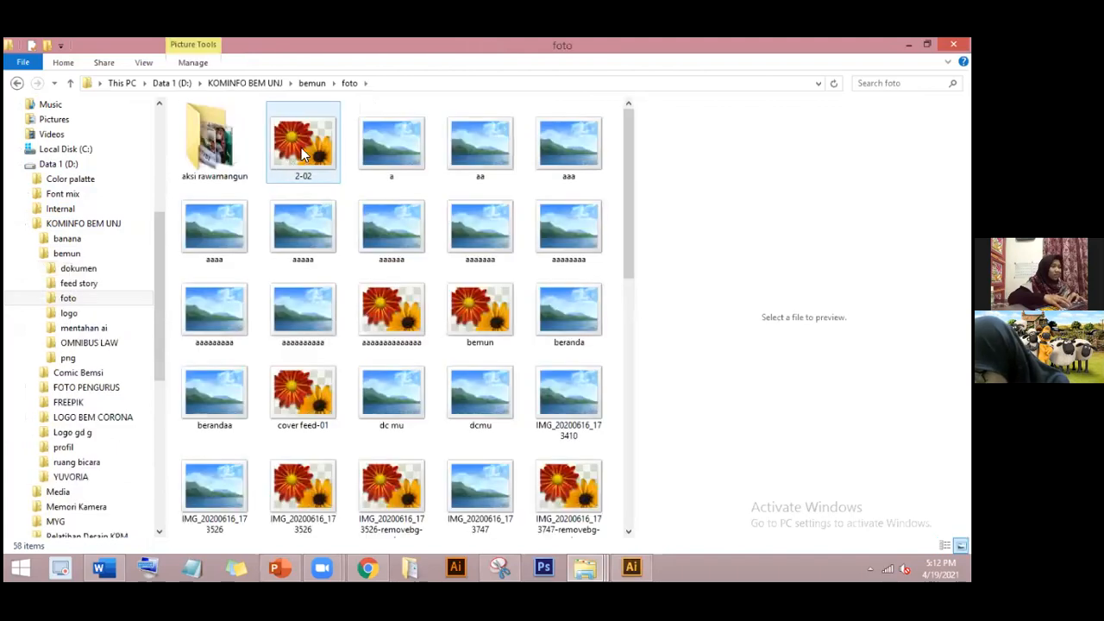
- Open the aksi rawamangun folder and select the IMG-20201103-WA0058 JPEG photo of the protest banner
{"action": "left_click", "coordinate": [207, 150]}
{"action": "double_click", "coordinate": [207, 150]}
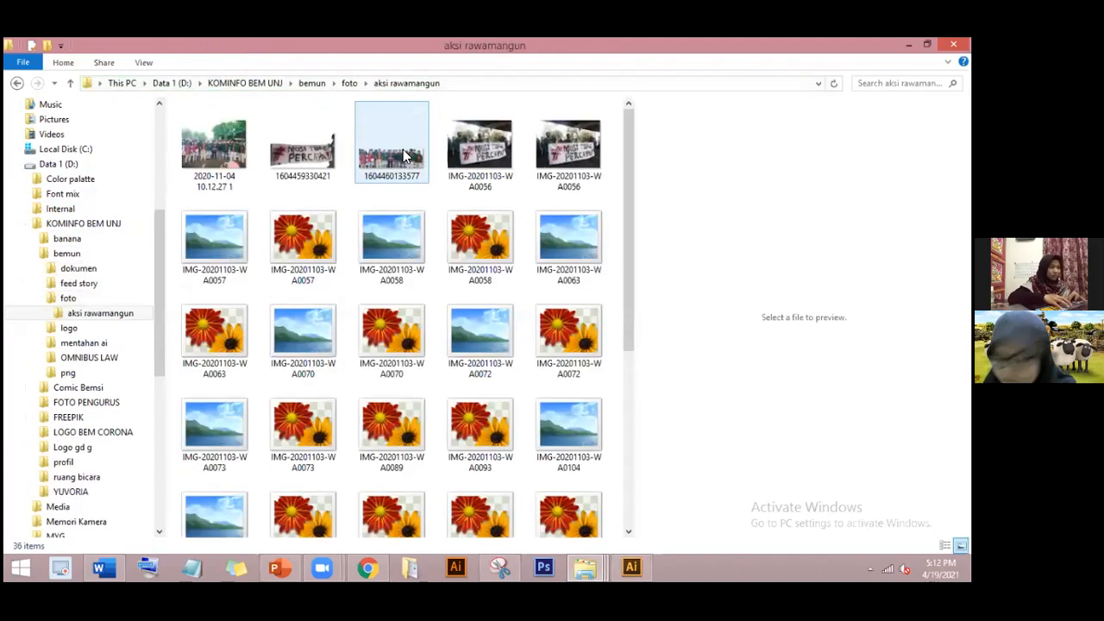
{"action": "left_click", "coordinate": [412, 271]}
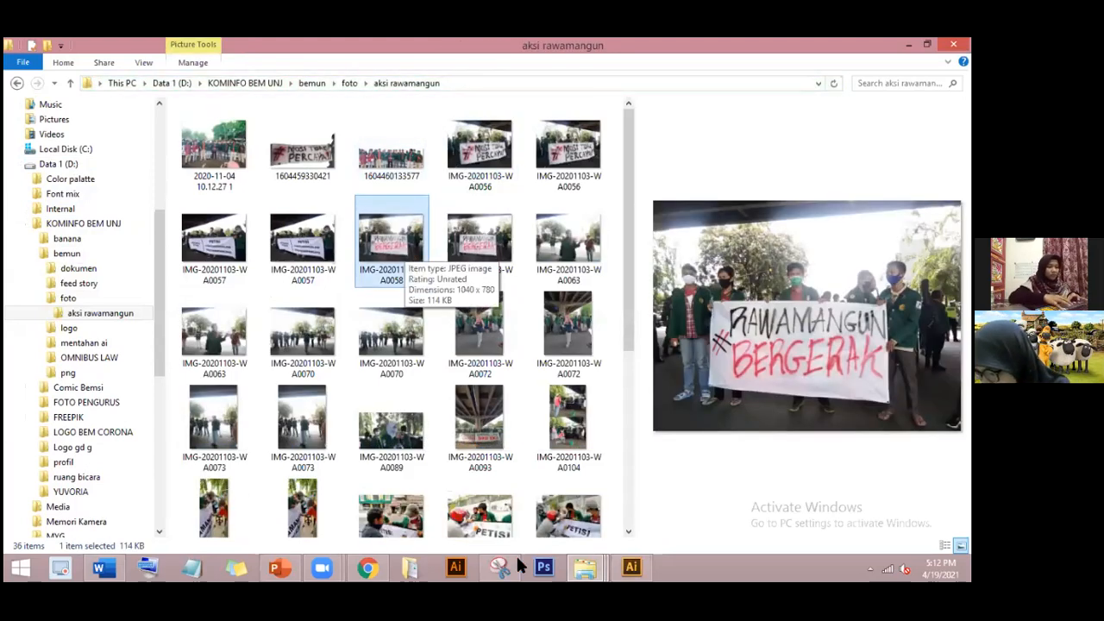
- Switch back to the pelatihan desain kpm poster document in Illustrator
{"action": "mouse_move", "coordinate": [623, 565]}
{"action": "left_click", "coordinate": [585, 499]}
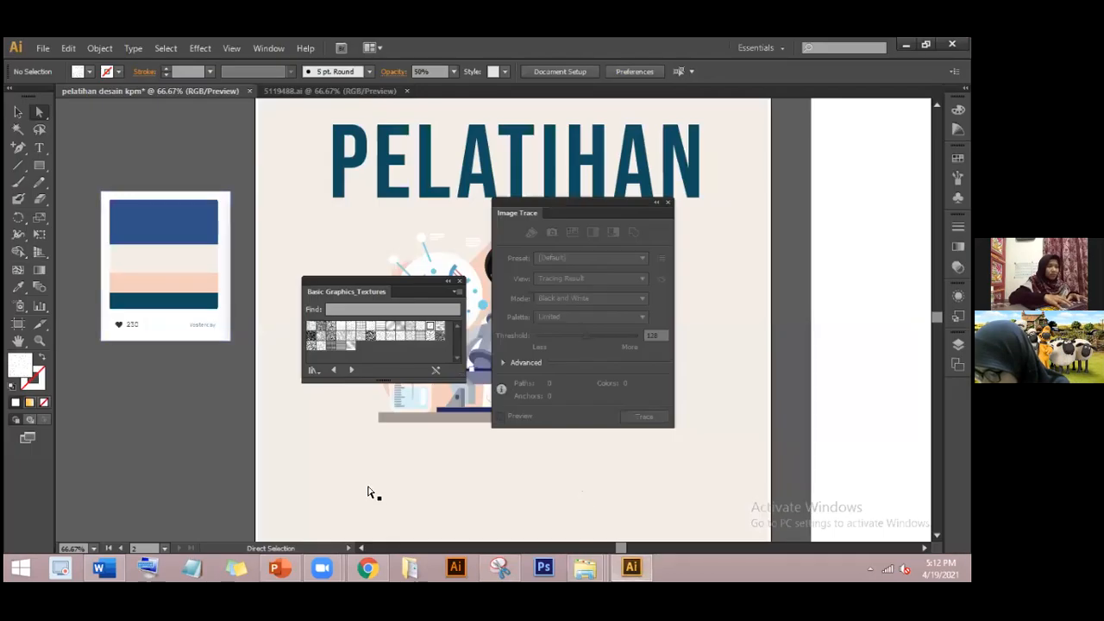
{"action": "left_click", "coordinate": [561, 321]}
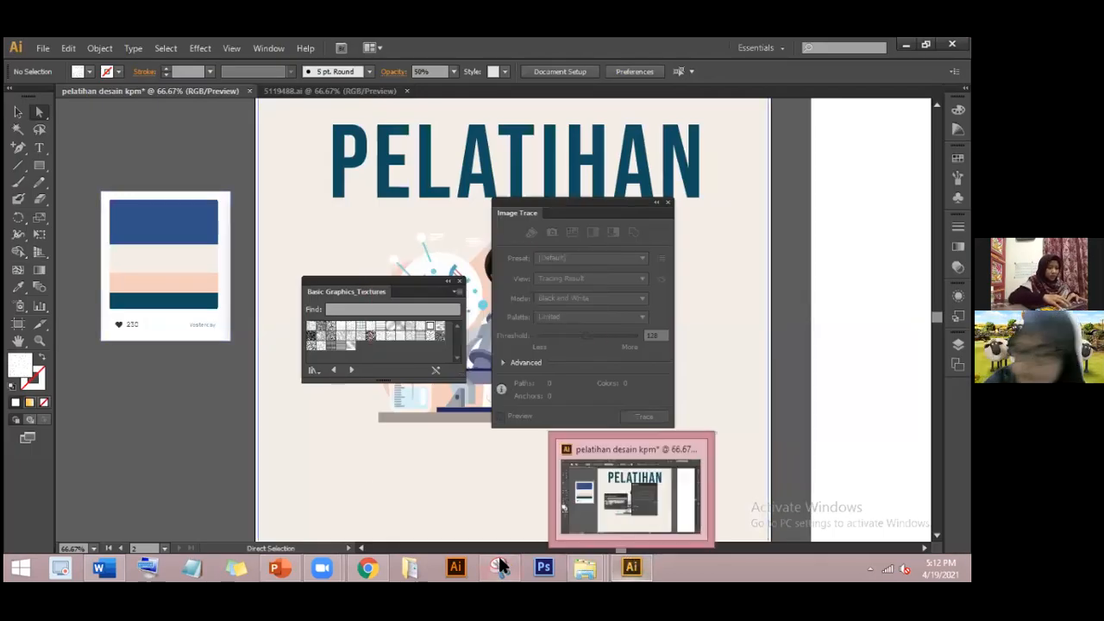
- Switch to File Explorer, open the logo folder inside bemun and select the logo tpm asli image
{"action": "mouse_move", "coordinate": [589, 565]}
{"action": "left_click", "coordinate": [587, 496]}
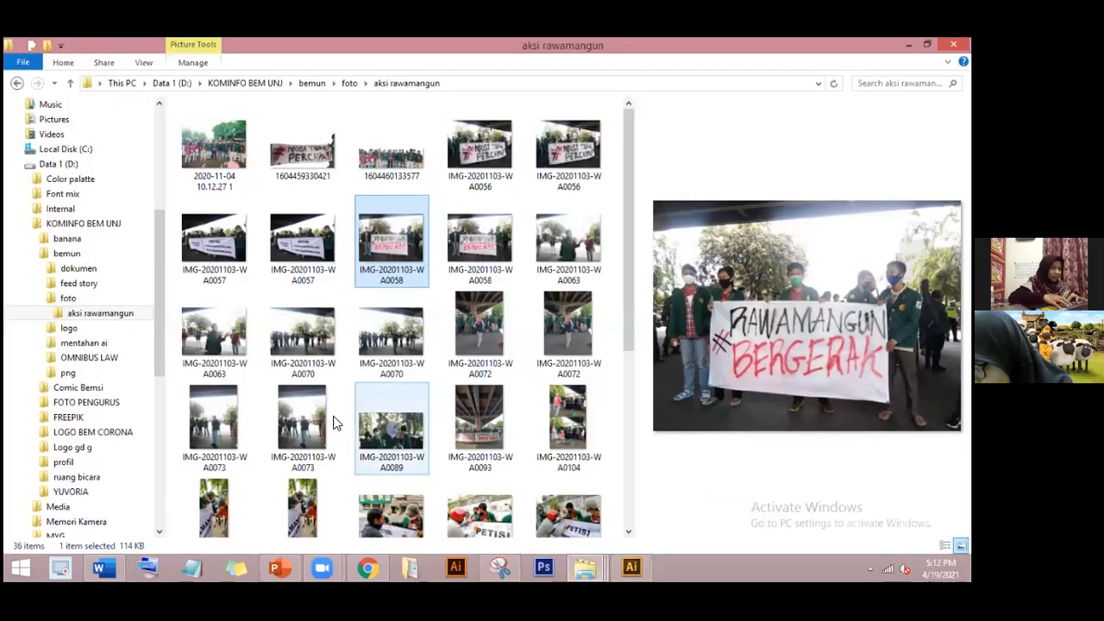
{"action": "left_click", "coordinate": [304, 422]}
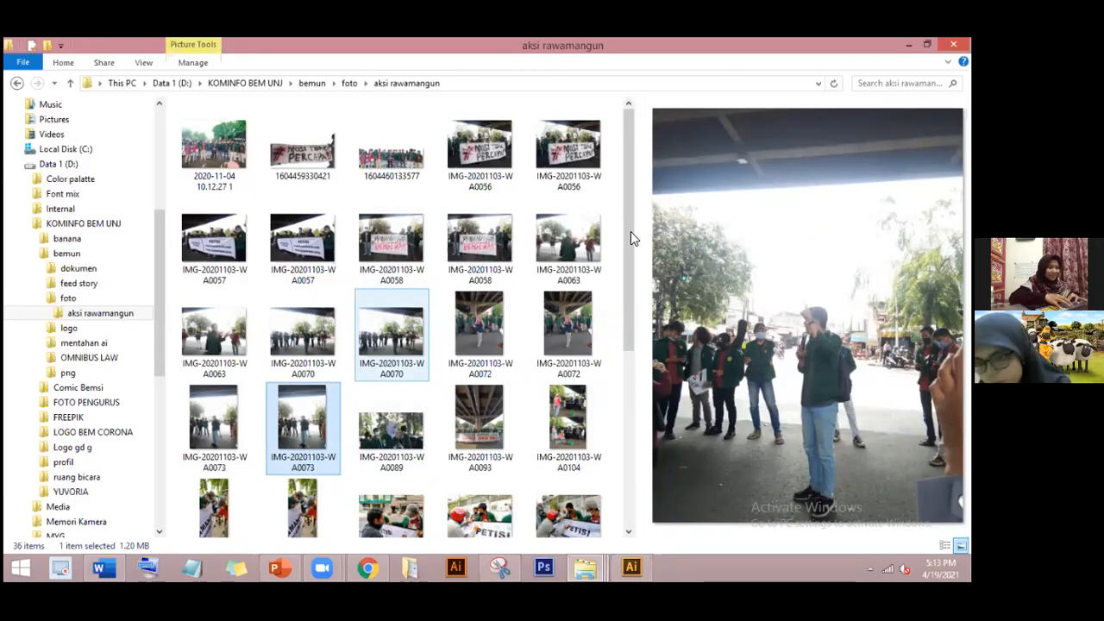
{"action": "scroll", "coordinate": [355, 338], "scroll_direction": "down", "scroll_amount": 3}
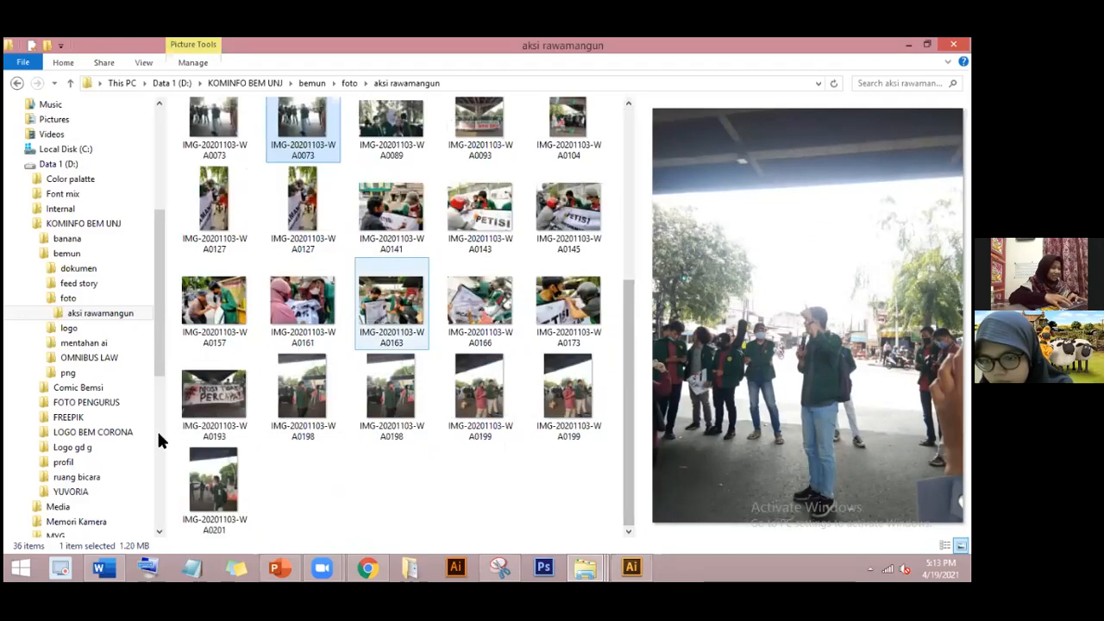
{"action": "left_click", "coordinate": [121, 332]}
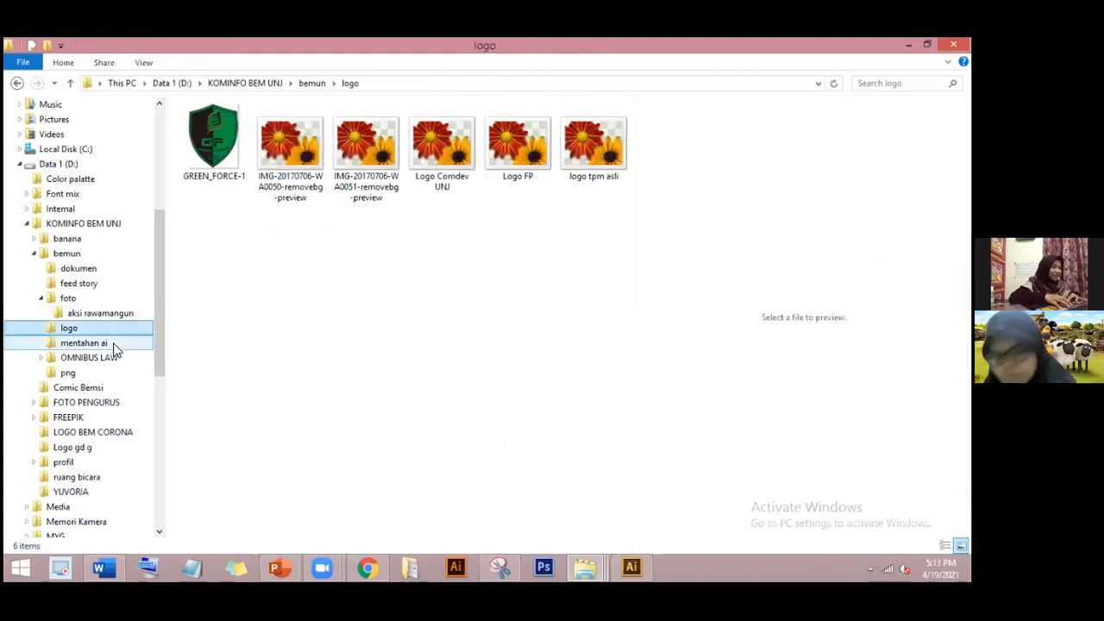
{"action": "left_click", "coordinate": [103, 344]}
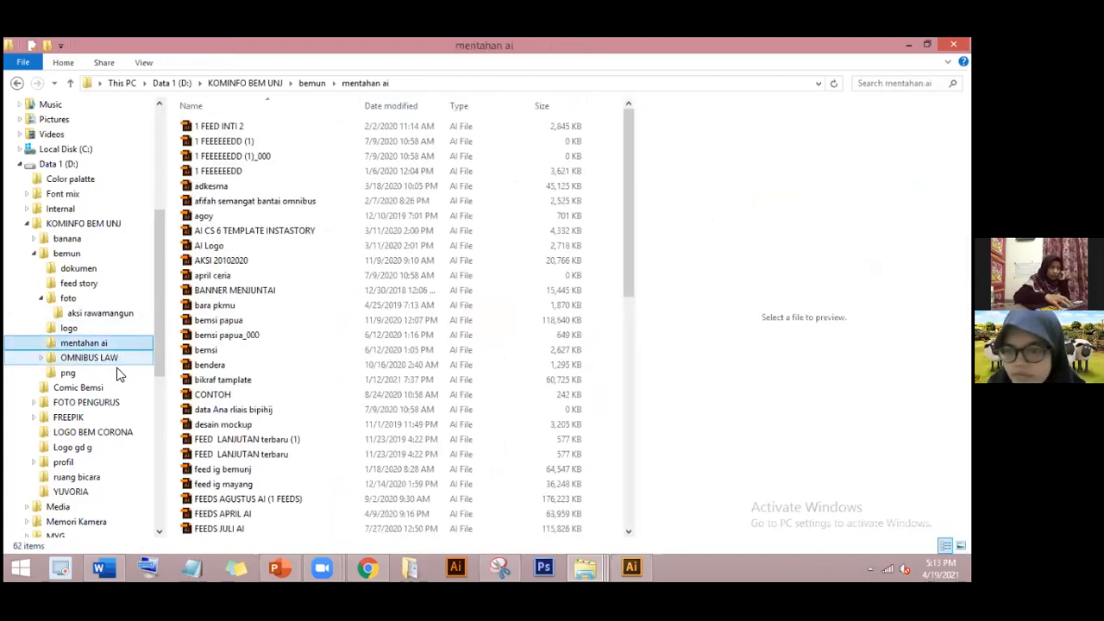
{"action": "left_click", "coordinate": [118, 373]}
{"action": "left_click", "coordinate": [126, 342]}
{"action": "left_click", "coordinate": [127, 331]}
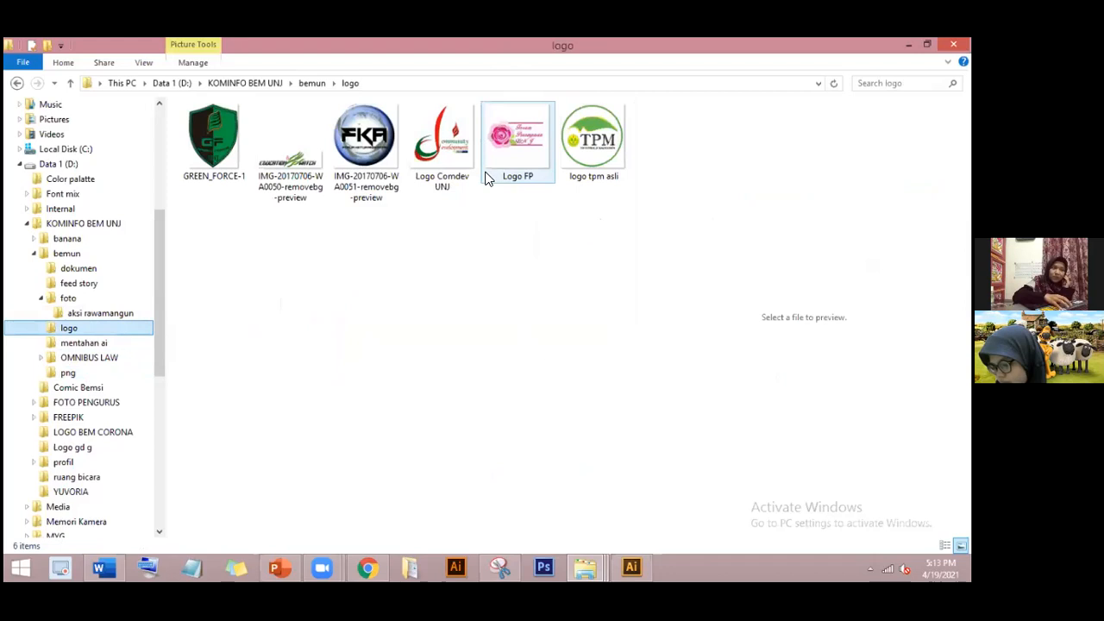
{"action": "left_click", "coordinate": [559, 172]}
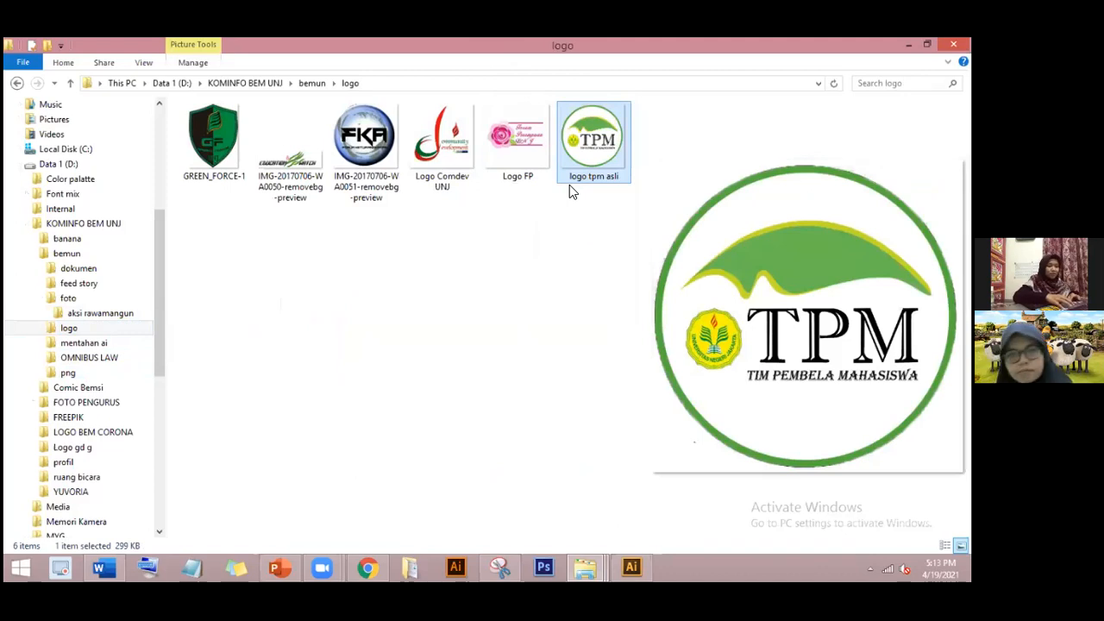
- Switch back to the poster document in Illustrator, close the Image Trace settings and activate the Selection tool
{"action": "left_click", "coordinate": [631, 567]}
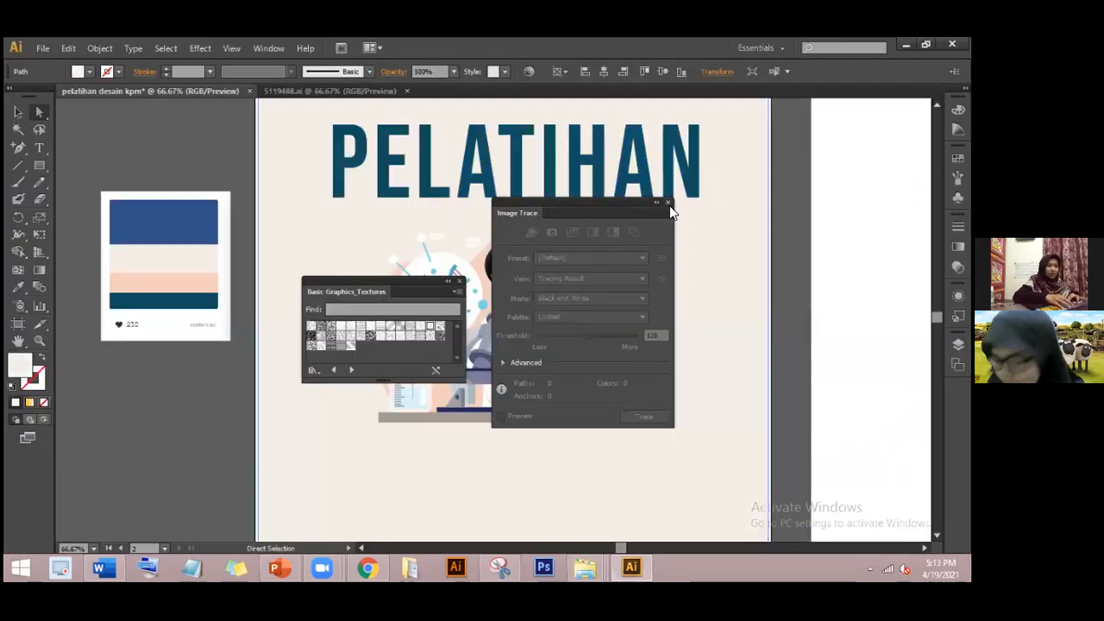
{"action": "left_click", "coordinate": [670, 202]}
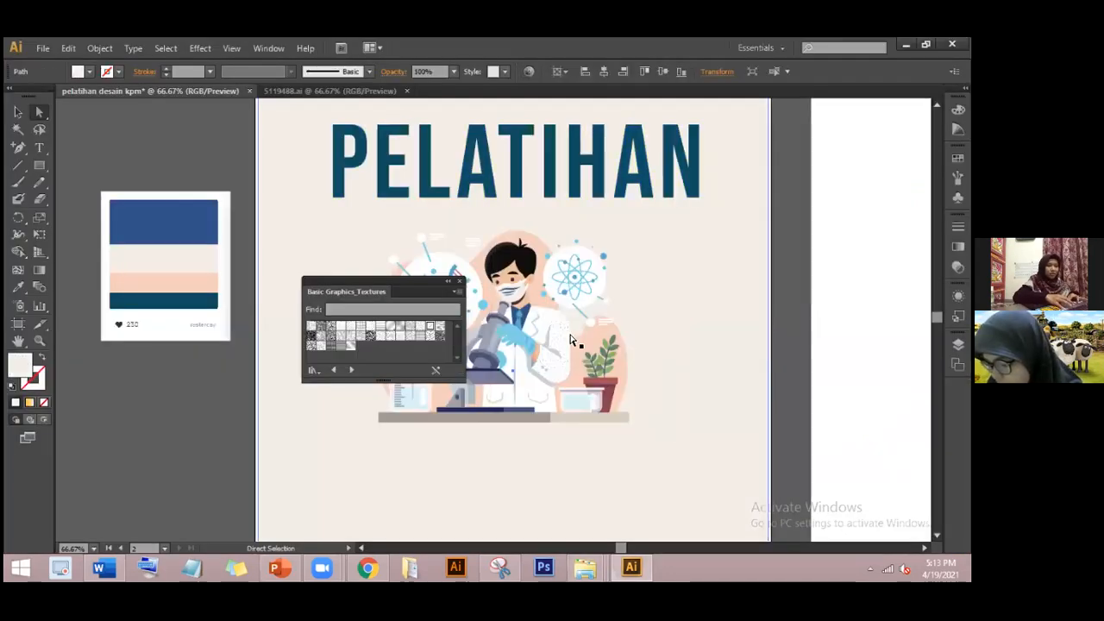
{"action": "key", "text": "v"}
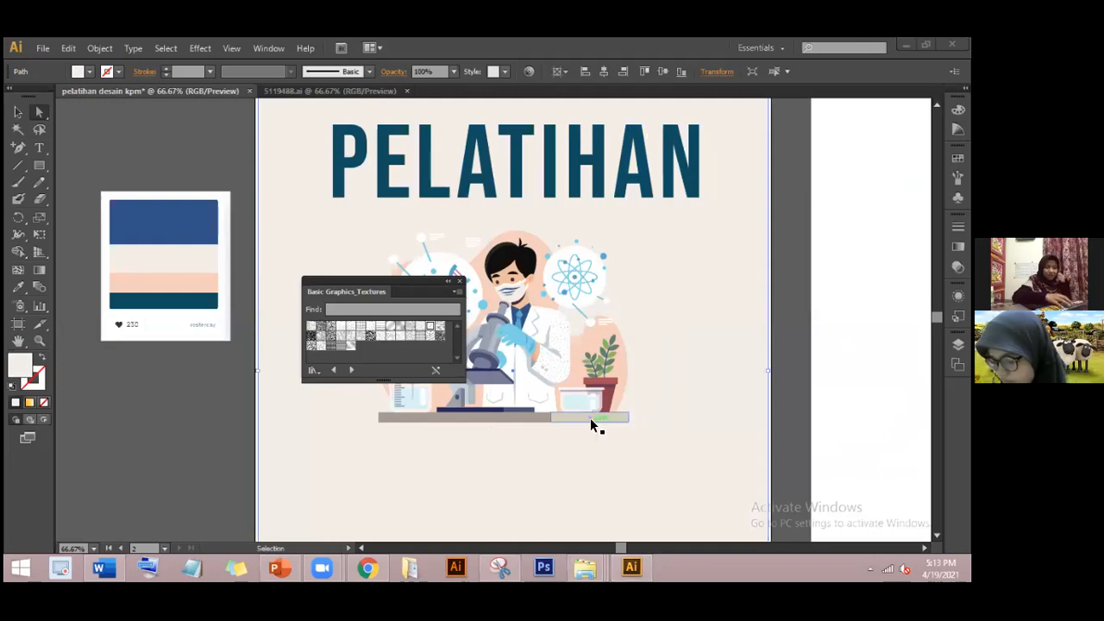
{"action": "key", "text": "a"}
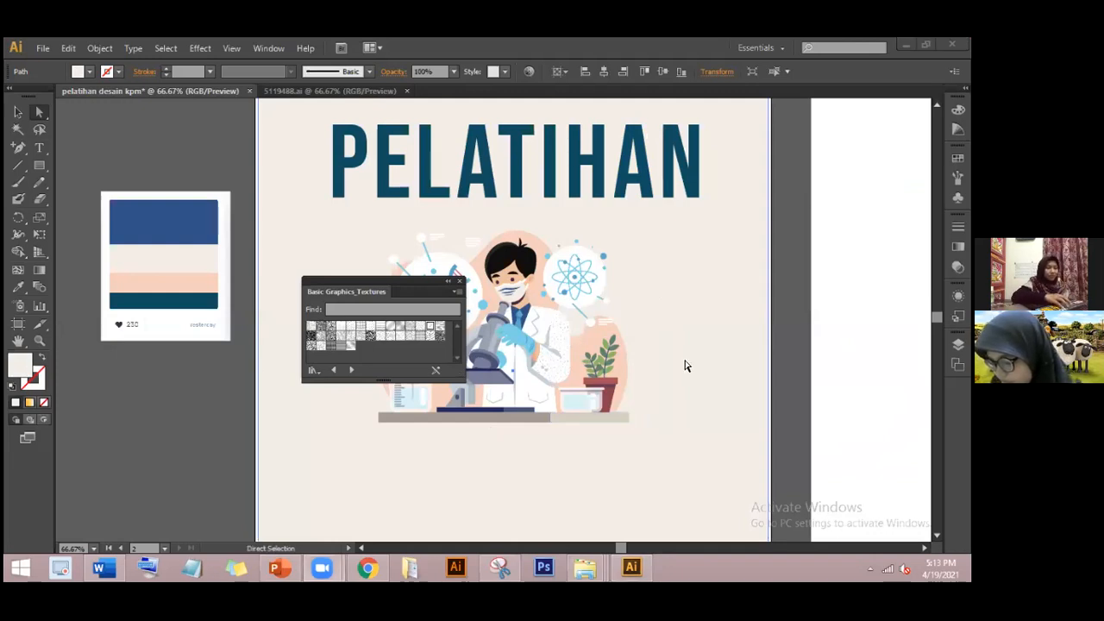
{"action": "left_click", "coordinate": [17, 112]}
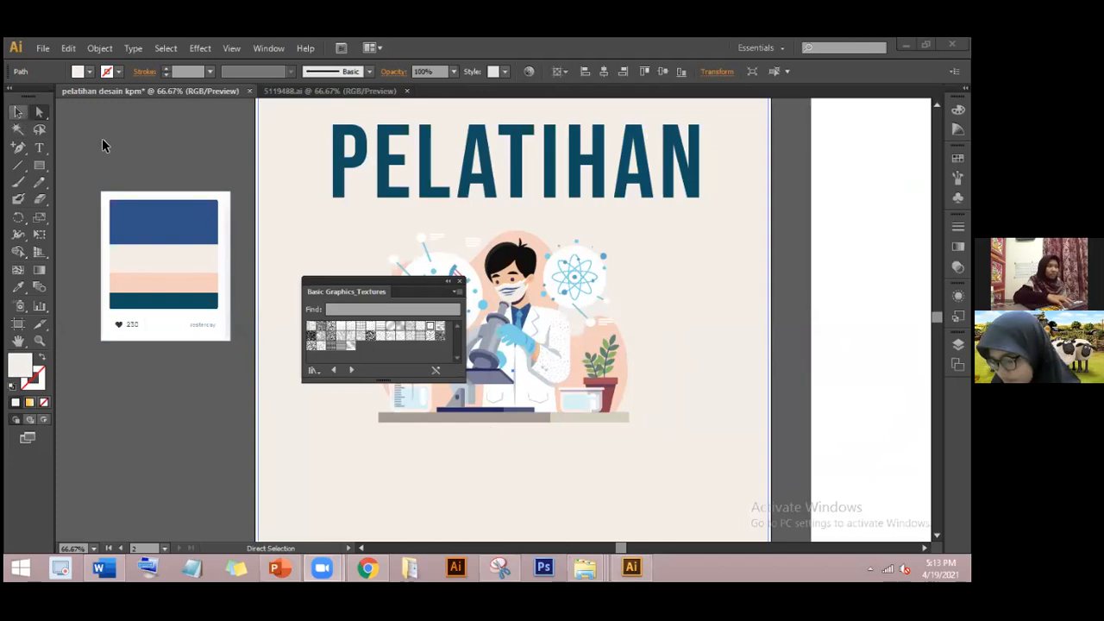
{"action": "key", "text": "a"}
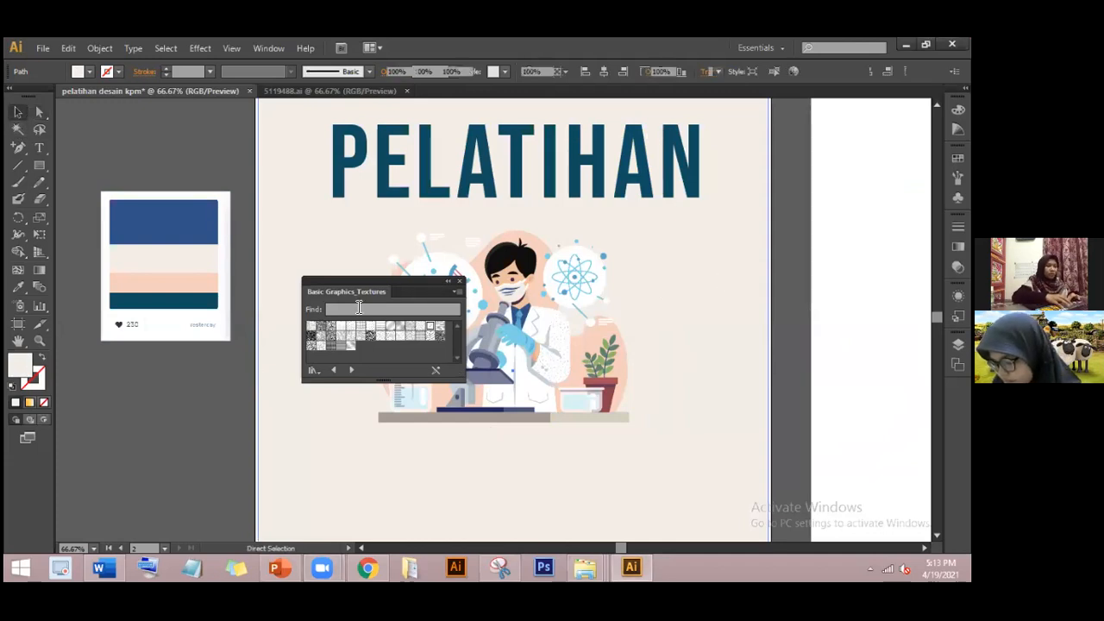
- Place the logo tpm asli image over the scientist illustration and move the Basic Graphics_Textures library clear of it
{"action": "key", "text": "ctrl+v"}
{"action": "left_click_drag", "start_coordinate": [515, 218], "coordinate": [647, 215]}
{"action": "left_click_drag", "start_coordinate": [575, 238], "coordinate": [547, 244]}
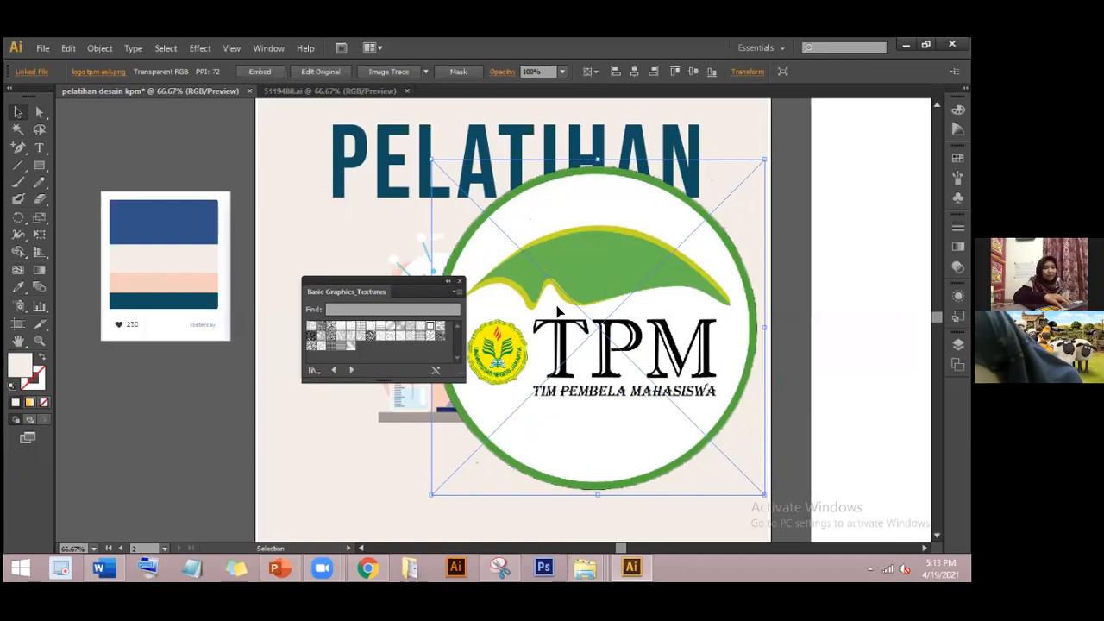
{"action": "left_click_drag", "start_coordinate": [410, 279], "coordinate": [346, 290]}
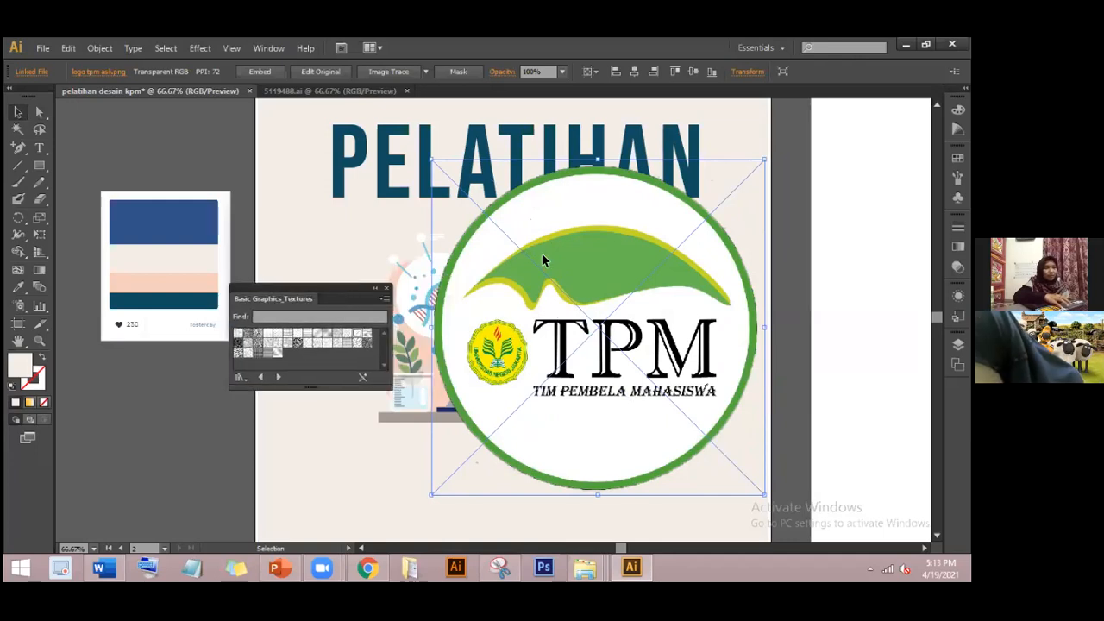
{"action": "left_click_drag", "start_coordinate": [544, 259], "coordinate": [523, 259]}
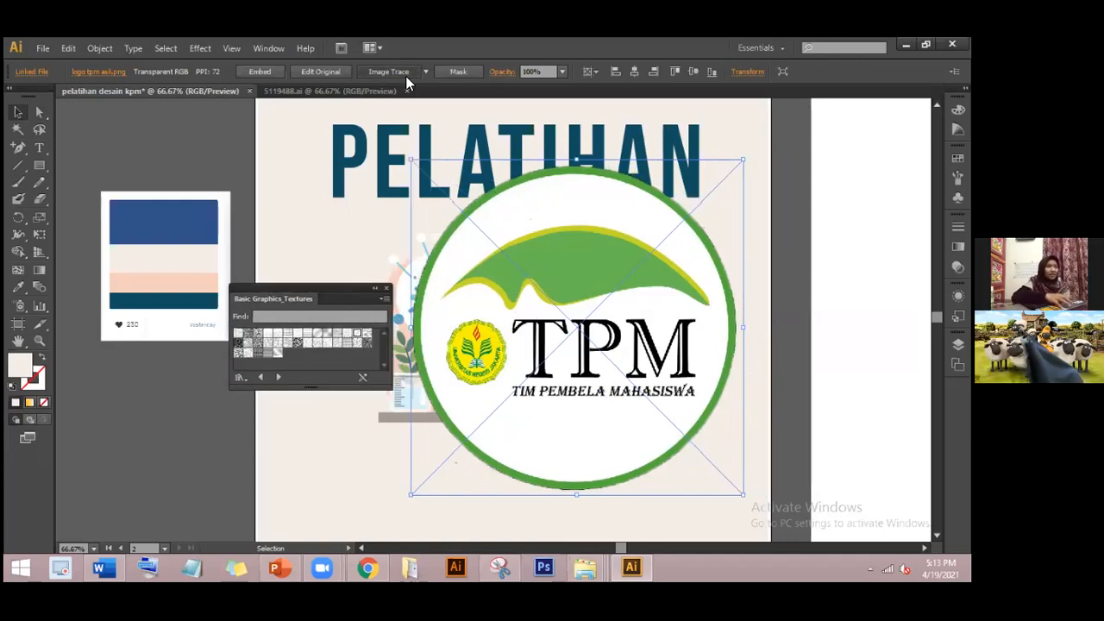
- Try tracing the TPM logo with the default and Technical Drawing presets, undoing each trace
{"action": "left_click", "coordinate": [430, 71]}
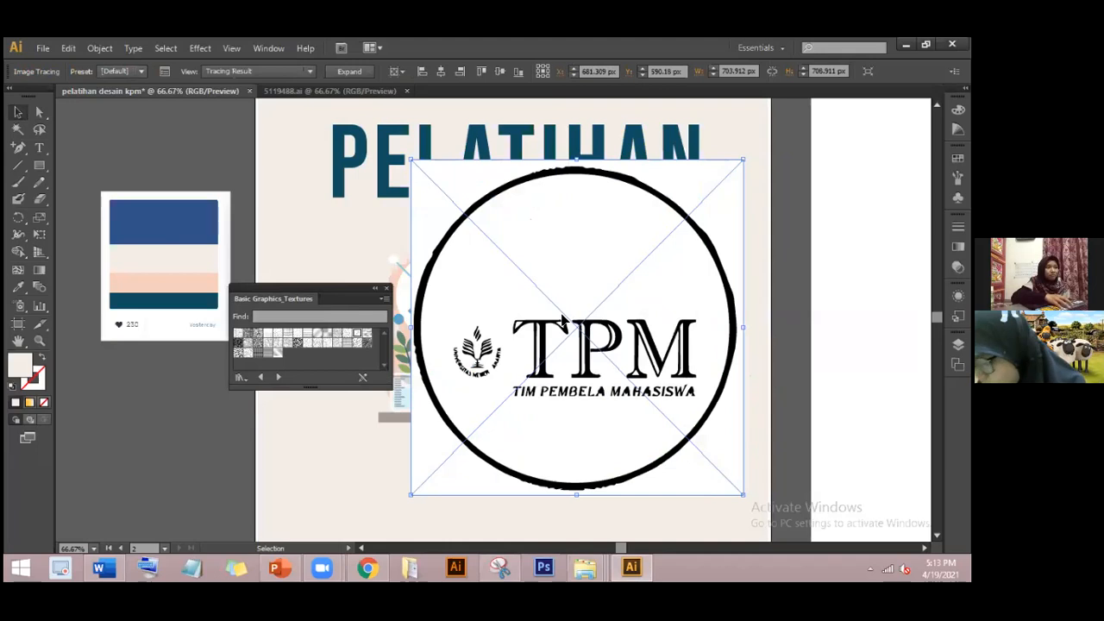
{"action": "key", "text": "ctrl+z"}
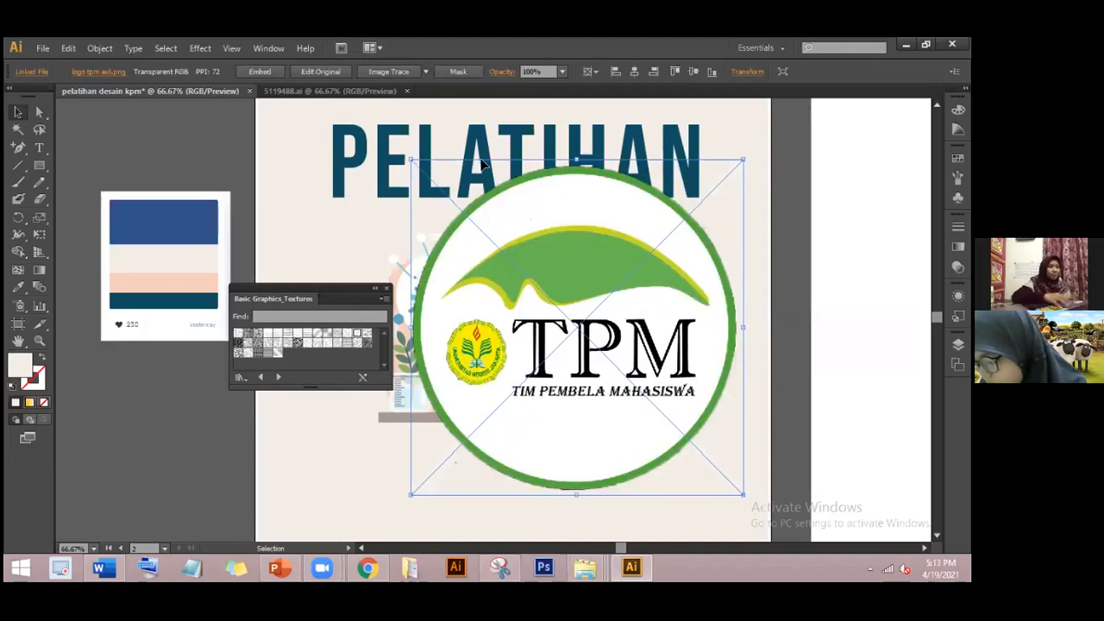
{"action": "left_click", "coordinate": [426, 70]}
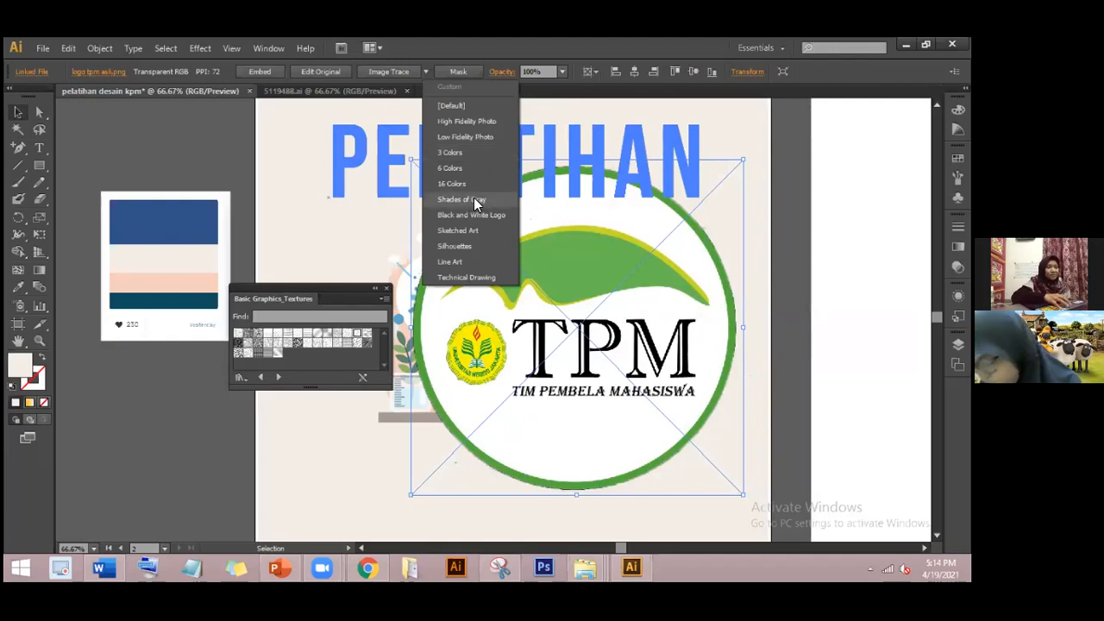
{"action": "left_click", "coordinate": [463, 277]}
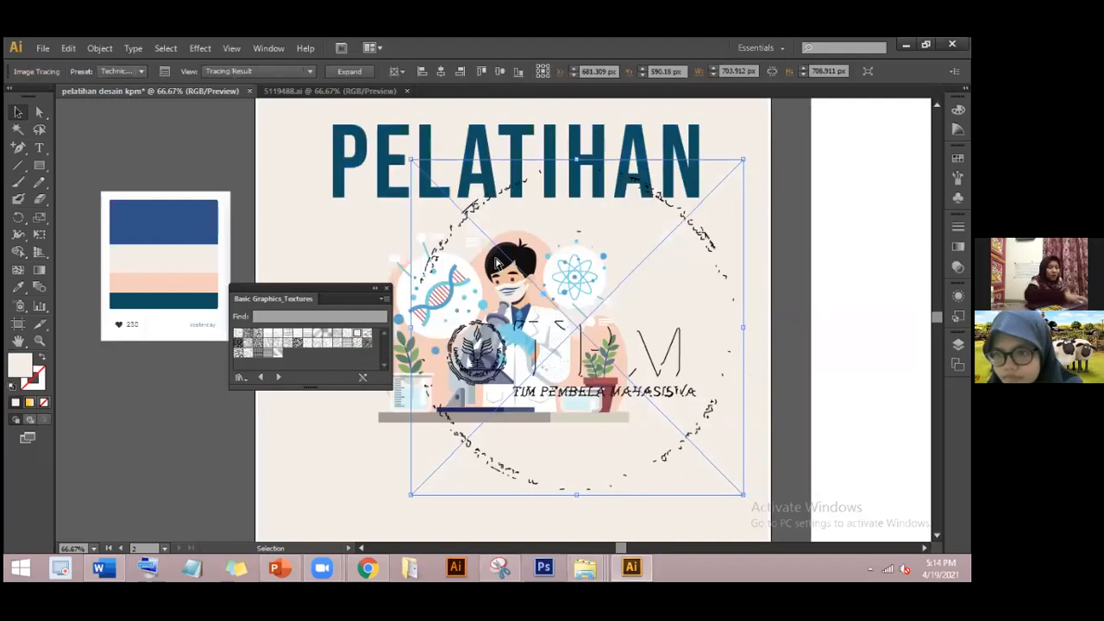
{"action": "left_click", "coordinate": [426, 73]}
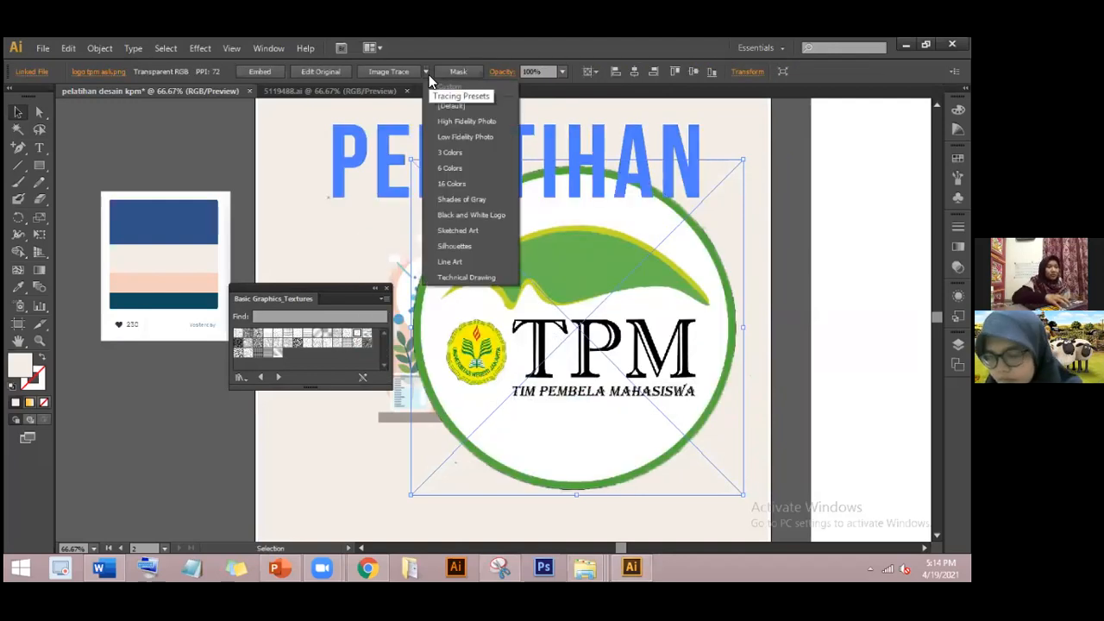
{"action": "left_click", "coordinate": [444, 139]}
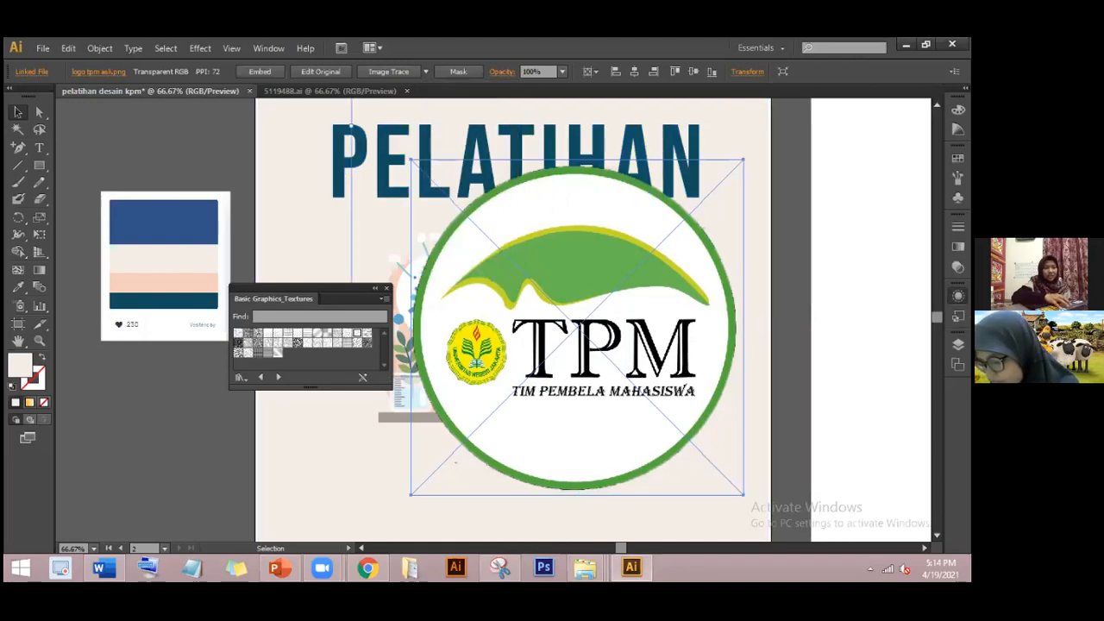
- Show the Image Trace settings, trace the TPM logo with the 3 Colors preset and move the settings off the logo
{"action": "left_click", "coordinate": [958, 296]}
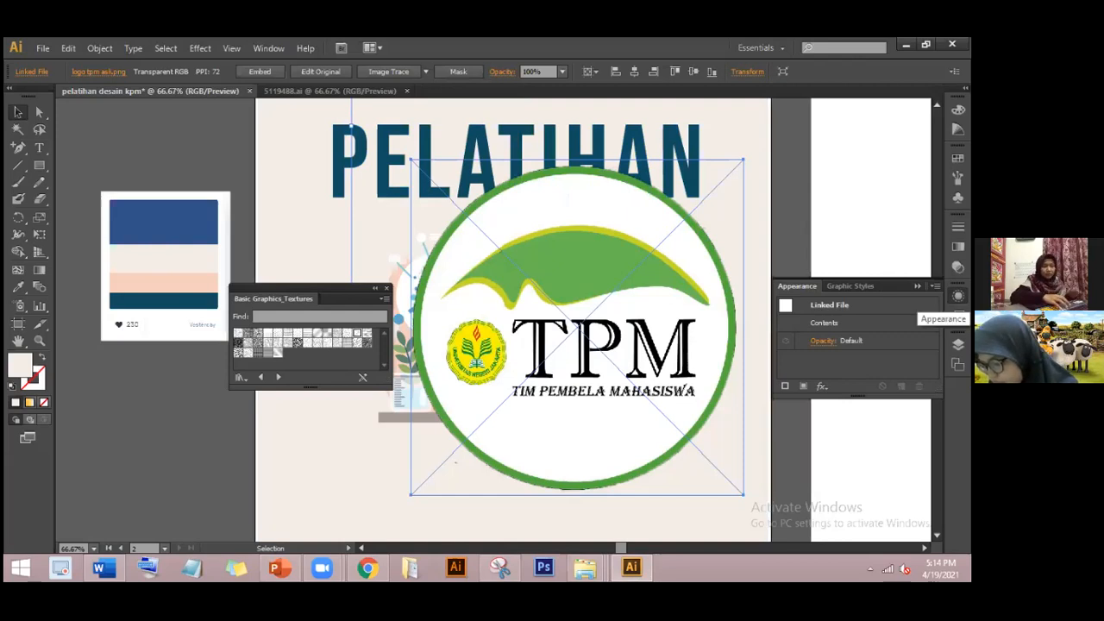
{"action": "left_click", "coordinate": [958, 296]}
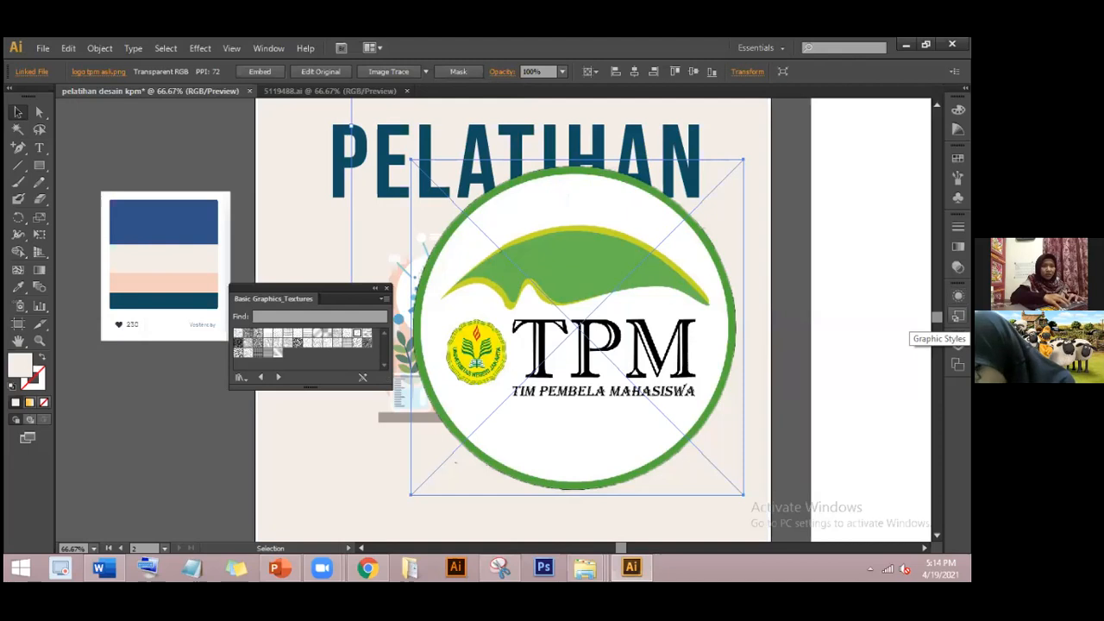
{"action": "left_click", "coordinate": [268, 47]}
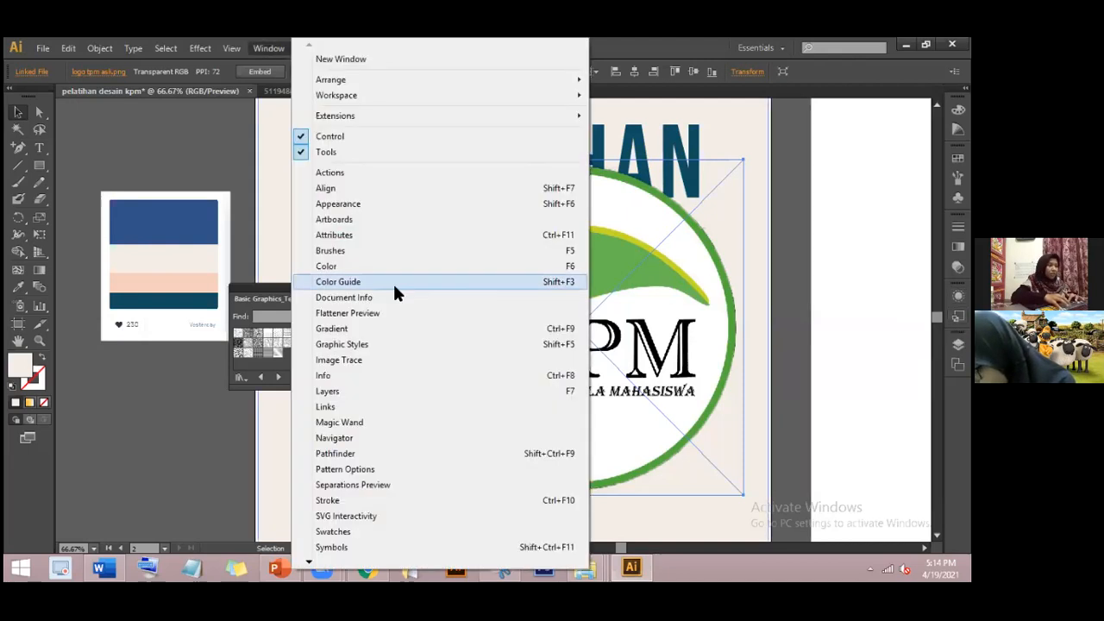
{"action": "left_click", "coordinate": [382, 363]}
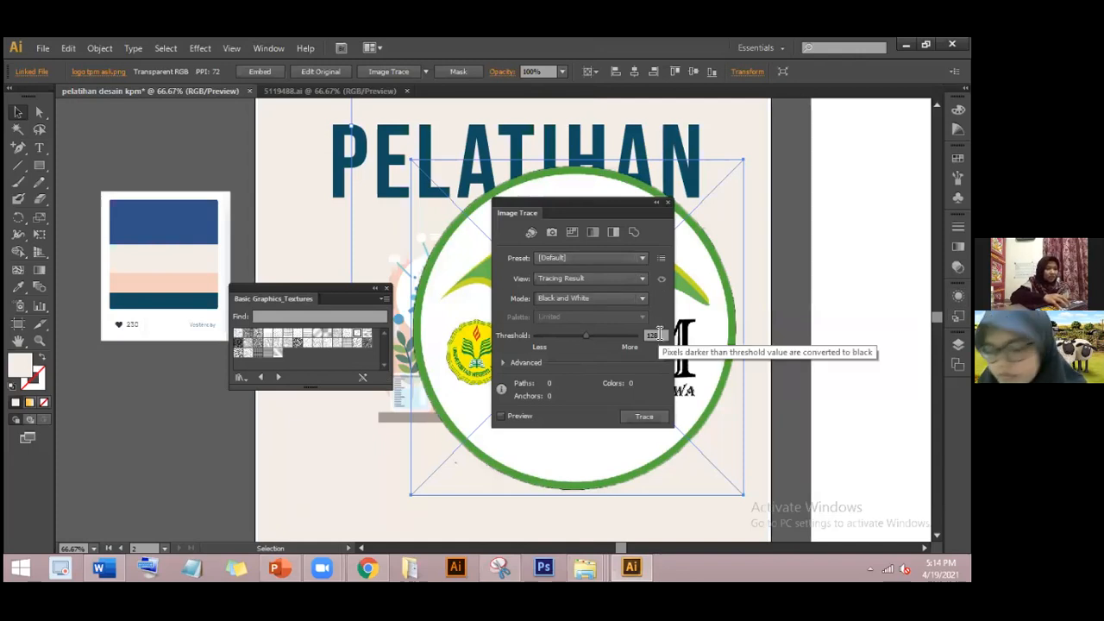
{"action": "left_click", "coordinate": [624, 255]}
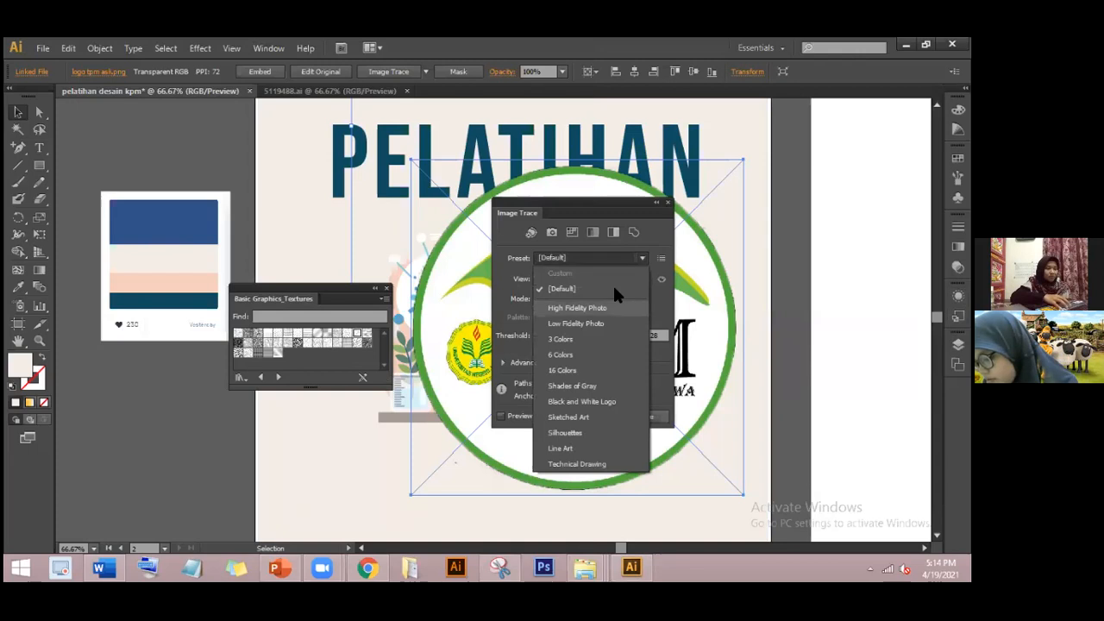
{"action": "left_click", "coordinate": [601, 338]}
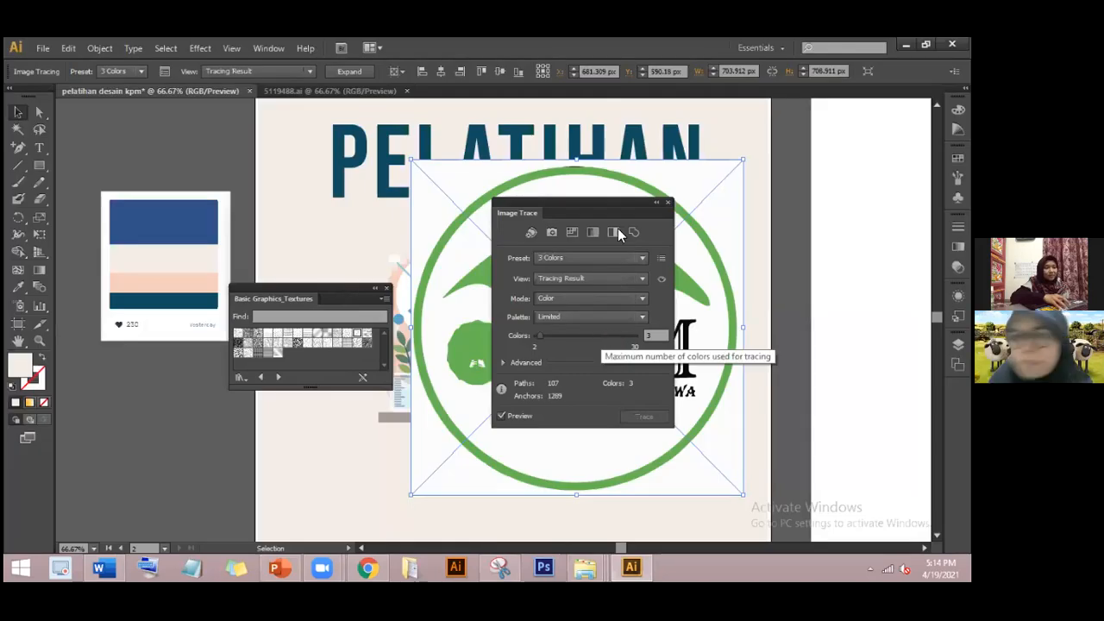
{"action": "left_click_drag", "start_coordinate": [615, 202], "coordinate": [351, 188]}
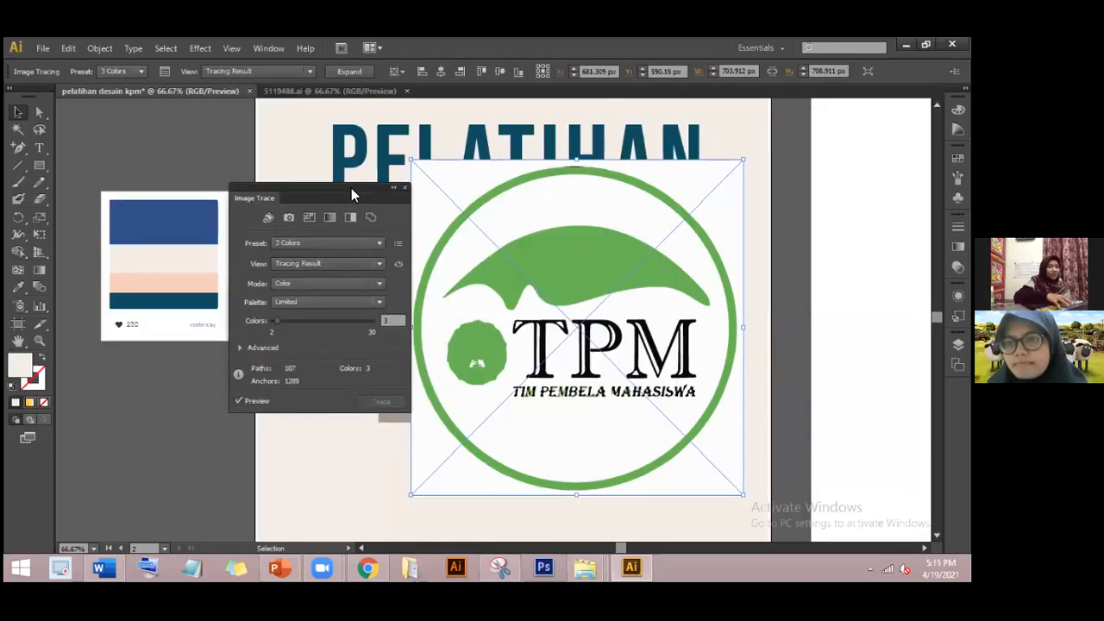
- Set the maximum number of colors for the TPM logo trace to 30
{"action": "left_click", "coordinate": [379, 243]}
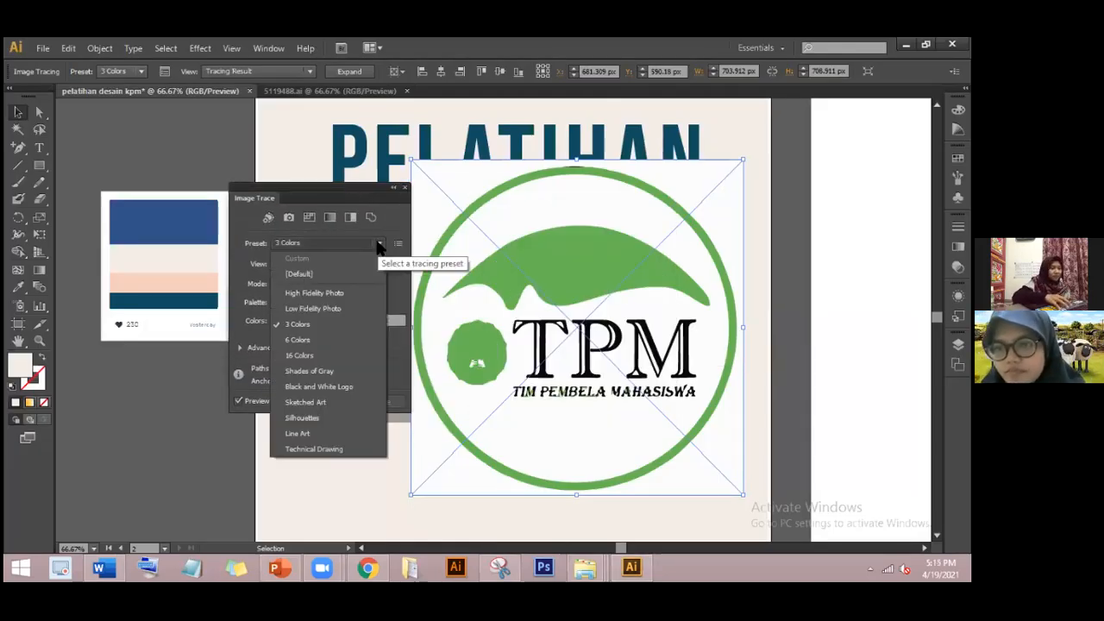
{"action": "left_click", "coordinate": [369, 243]}
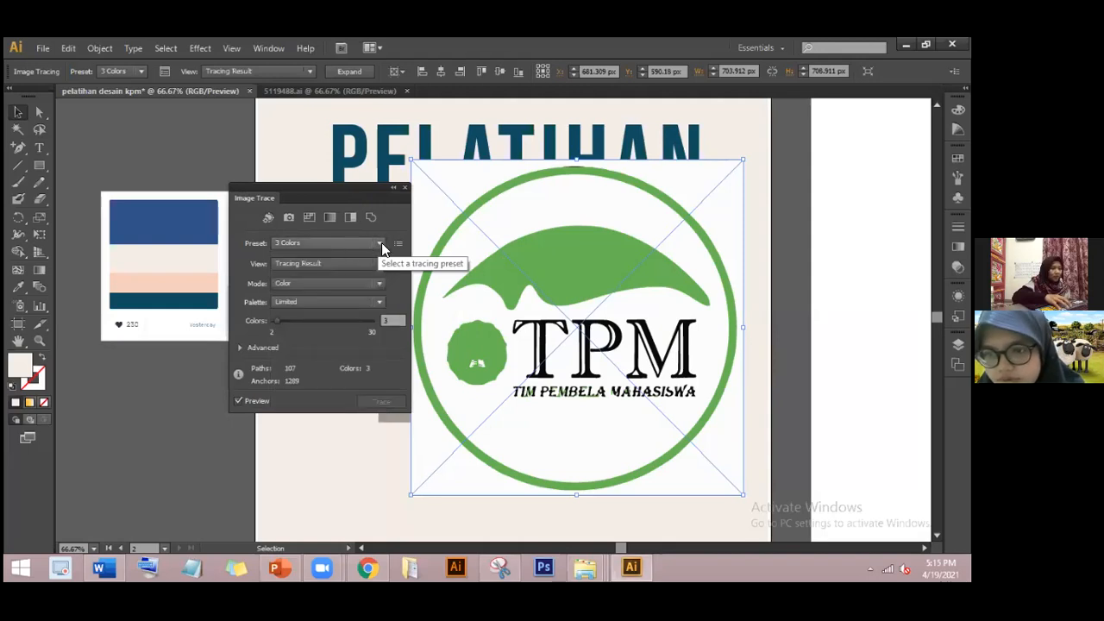
{"action": "type", "text": "0"}
{"action": "left_click", "coordinate": [391, 319]}
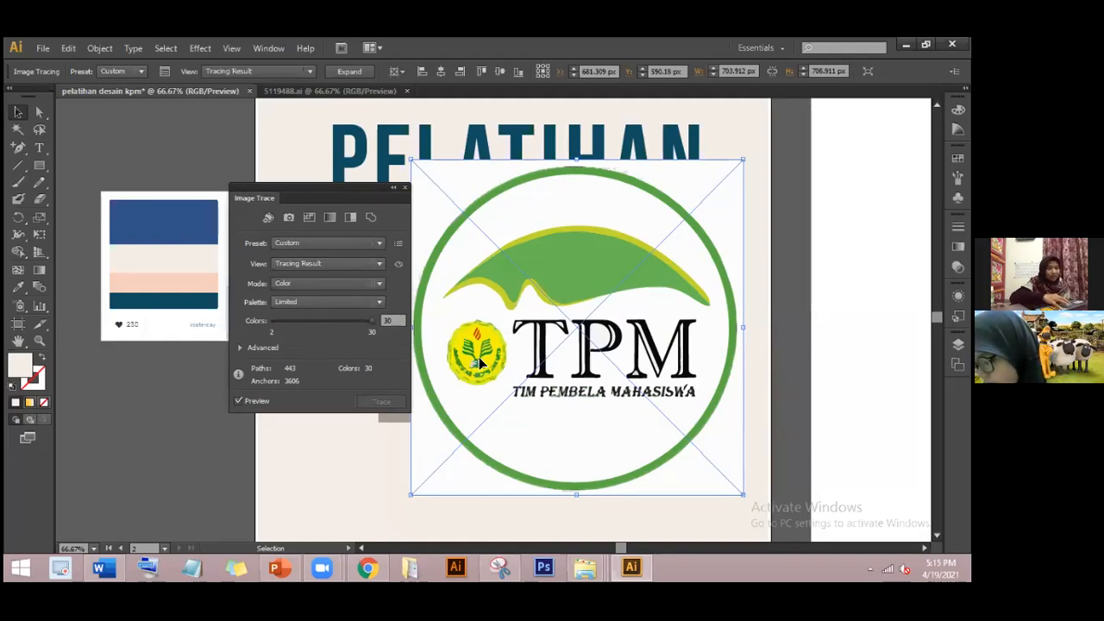
- Move the traced TPM logo slightly to the right, and enter and exit isolation mode on it before reselecting it
{"action": "left_click_drag", "start_coordinate": [480, 363], "coordinate": [497, 361]}
{"action": "right_click", "coordinate": [498, 360]}
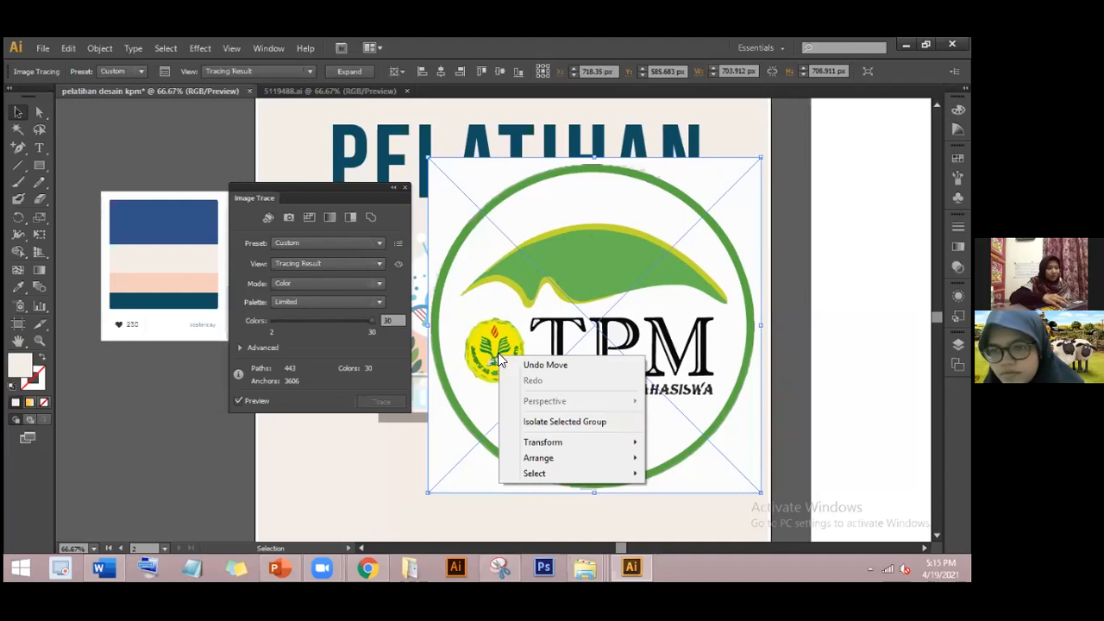
{"action": "left_click", "coordinate": [542, 426]}
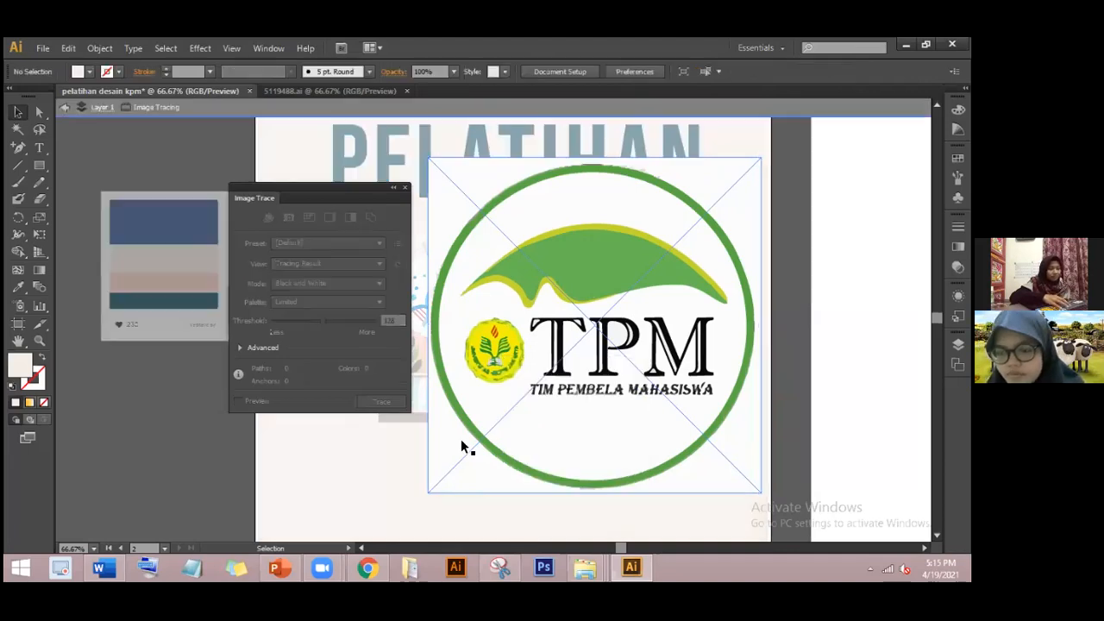
{"action": "double_click", "coordinate": [339, 460]}
{"action": "left_click", "coordinate": [500, 326]}
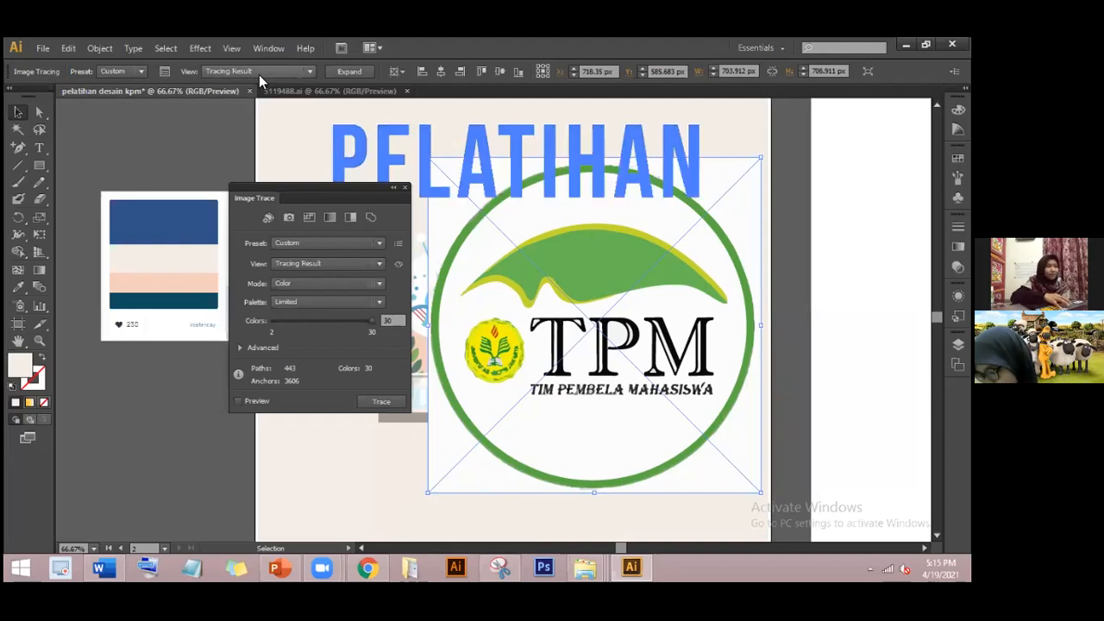
- Display the TPM logo trace as Tracing Result with Outlines, retrace it and shift the logo down the poster
{"action": "left_click", "coordinate": [307, 263]}
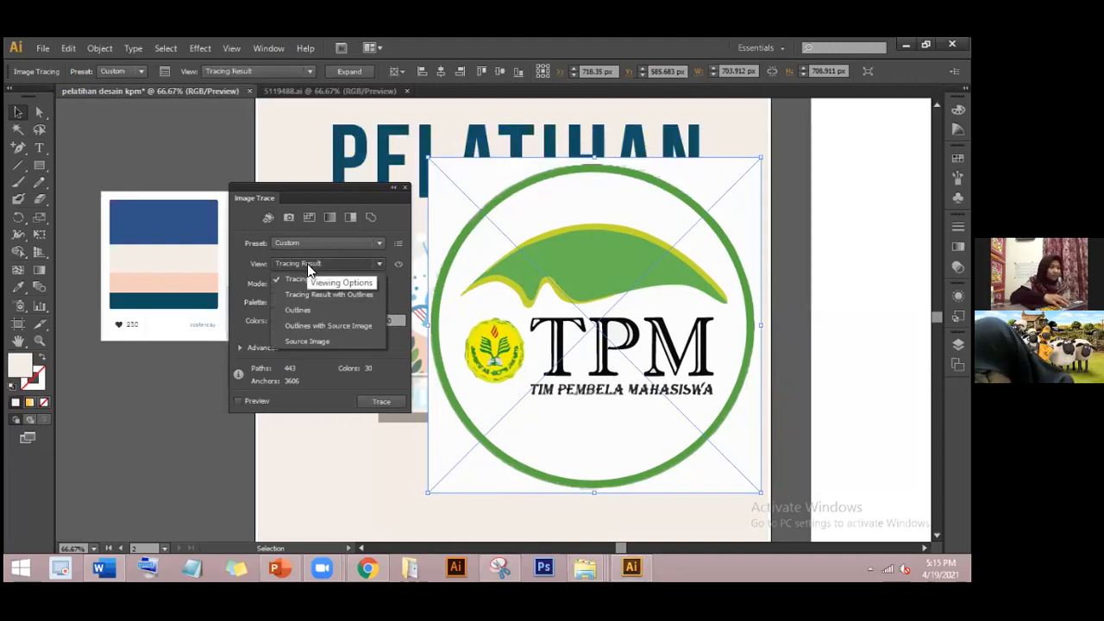
{"action": "left_click", "coordinate": [343, 295]}
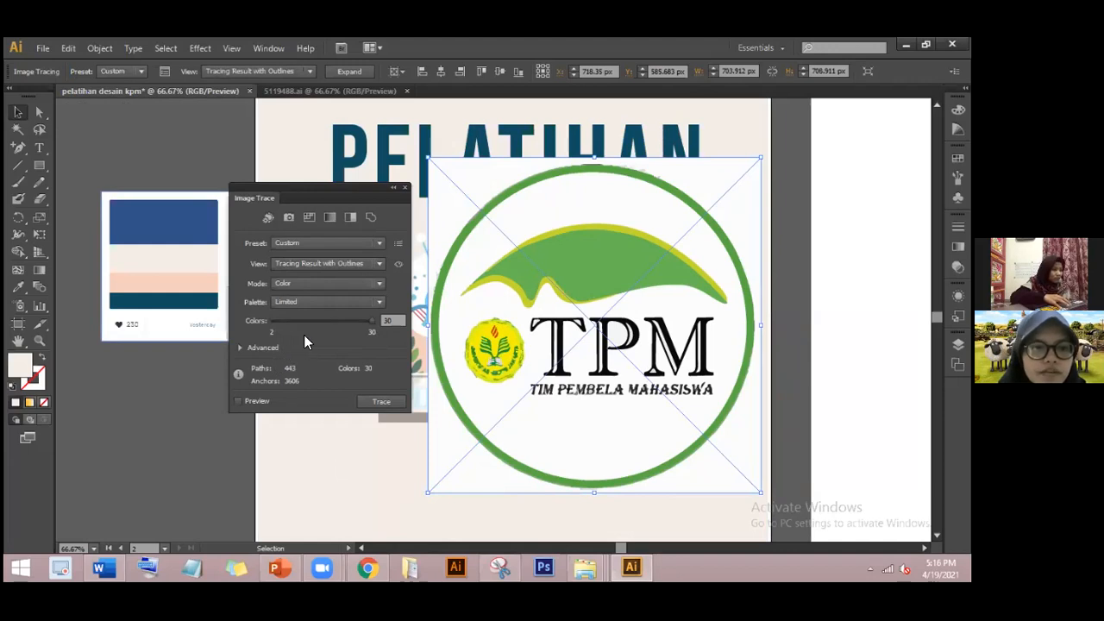
{"action": "left_click", "coordinate": [389, 401]}
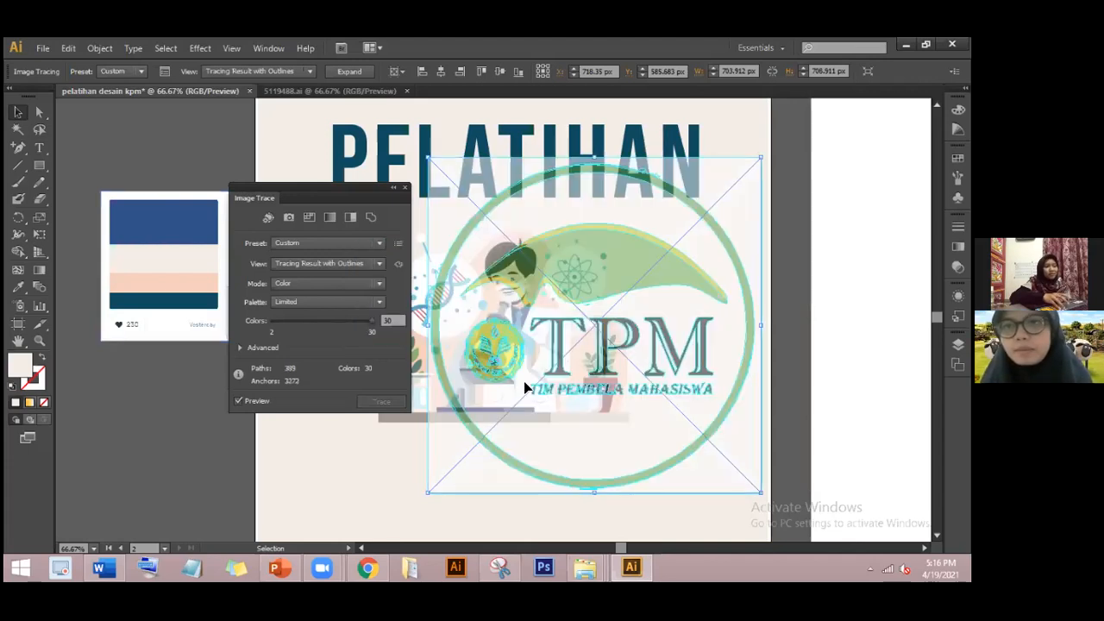
{"action": "mouse_move", "coordinate": [524, 418]}
{"action": "left_mouse_down"}
{"action": "mouse_move", "coordinate": [561, 424]}
{"action": "mouse_move", "coordinate": [549, 425]}
{"action": "left_mouse_up"}
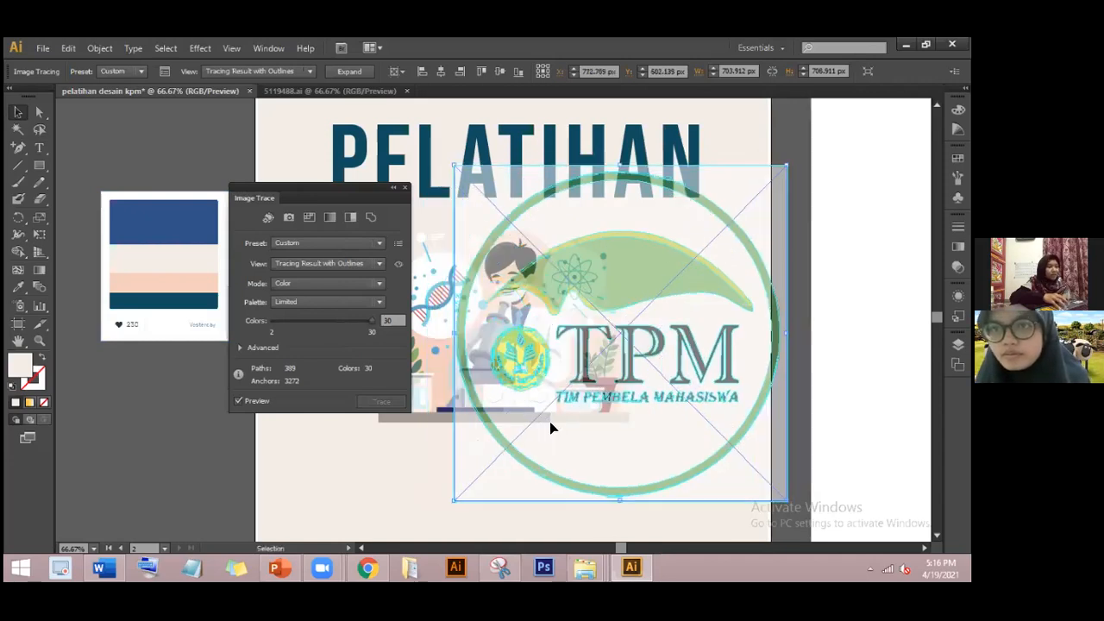
{"action": "left_click", "coordinate": [434, 437]}
{"action": "left_click_drag", "start_coordinate": [496, 444], "coordinate": [472, 452]}
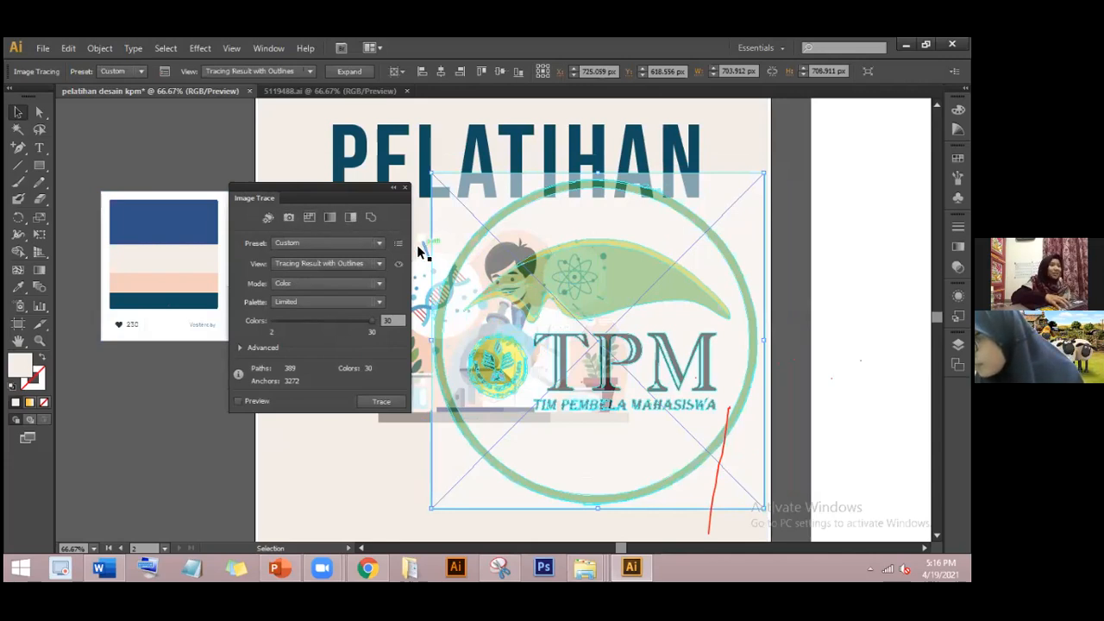
- Expand the traced TPM logo into editable vector paths
{"action": "left_click", "coordinate": [350, 72]}
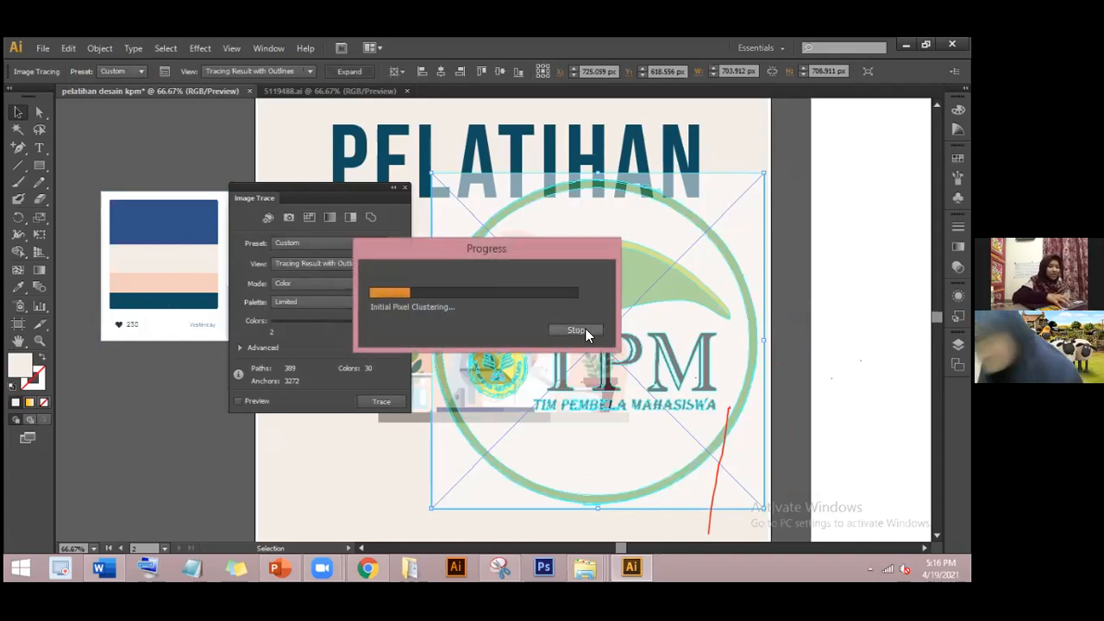
{"action": "left_click", "coordinate": [578, 332]}
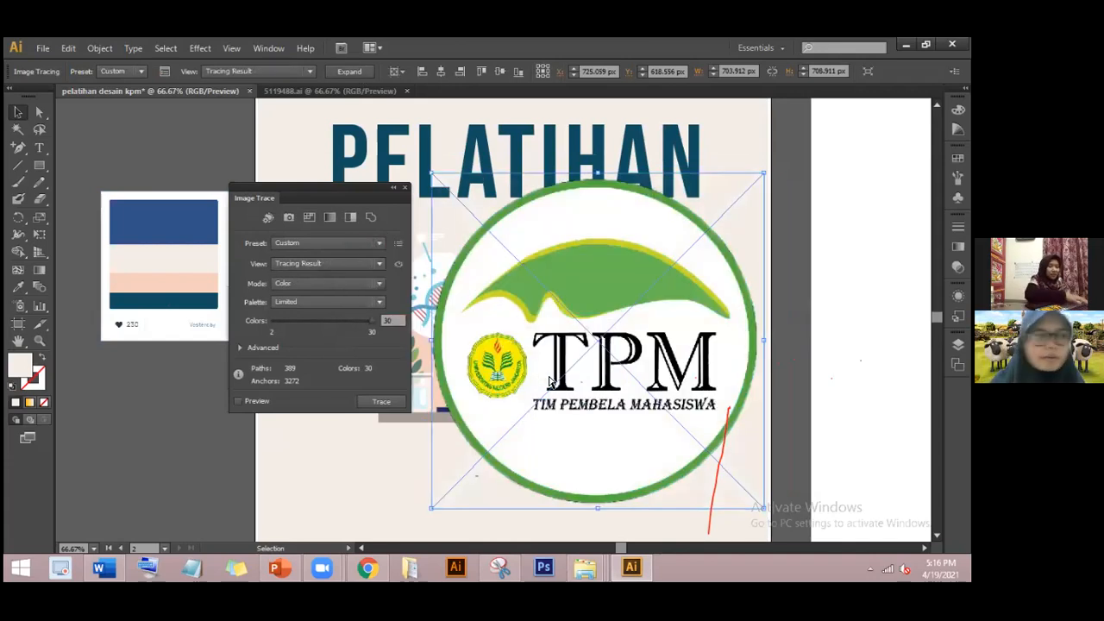
{"action": "left_click", "coordinate": [349, 72]}
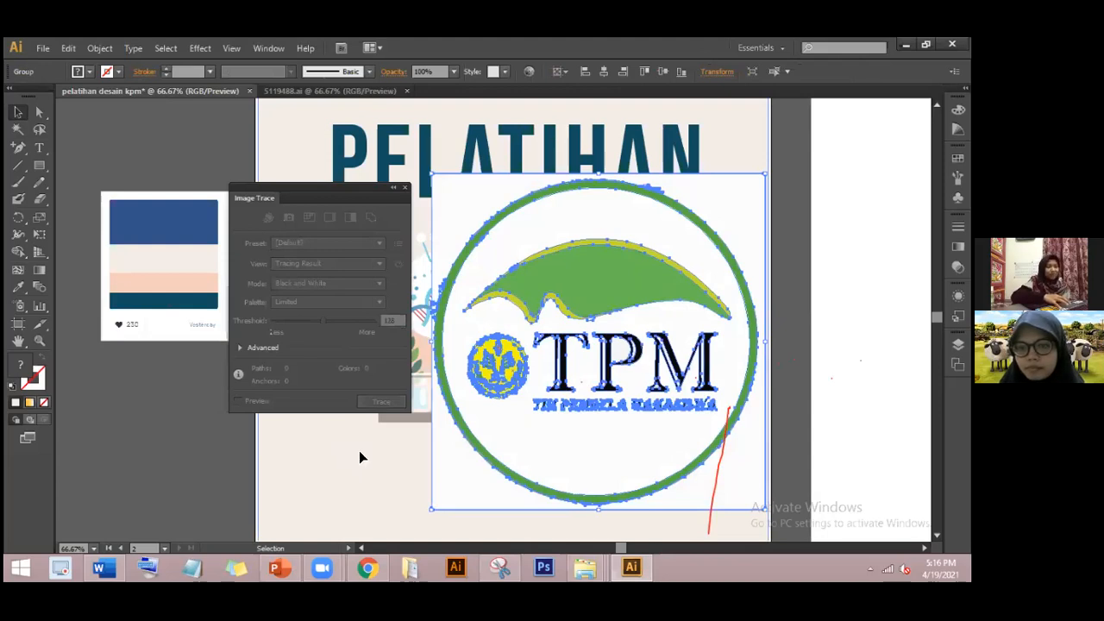
- Delete the white background around the expanded TPM logo and the white fill inside its green ring
{"action": "left_click", "coordinate": [446, 454]}
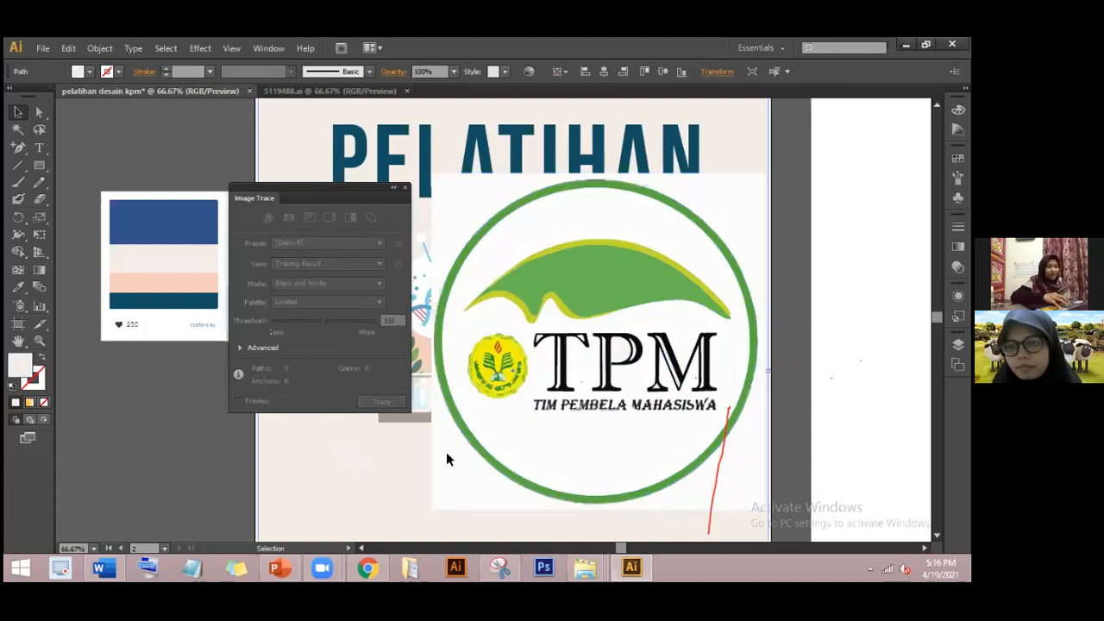
{"action": "left_click", "coordinate": [475, 406], "text": "shift"}
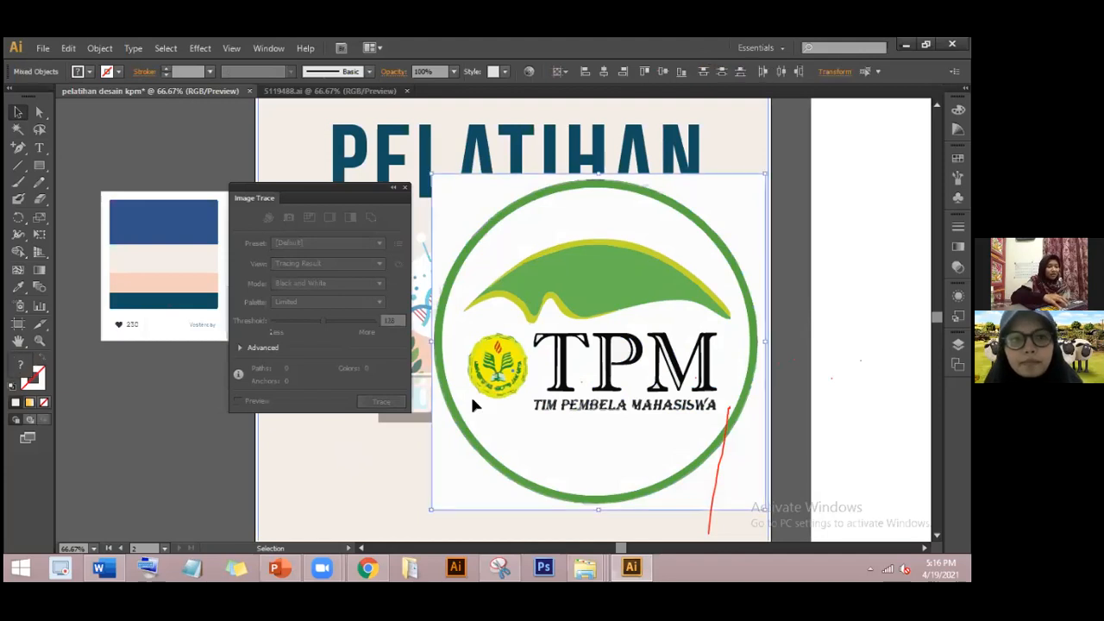
{"action": "key", "text": "Delete"}
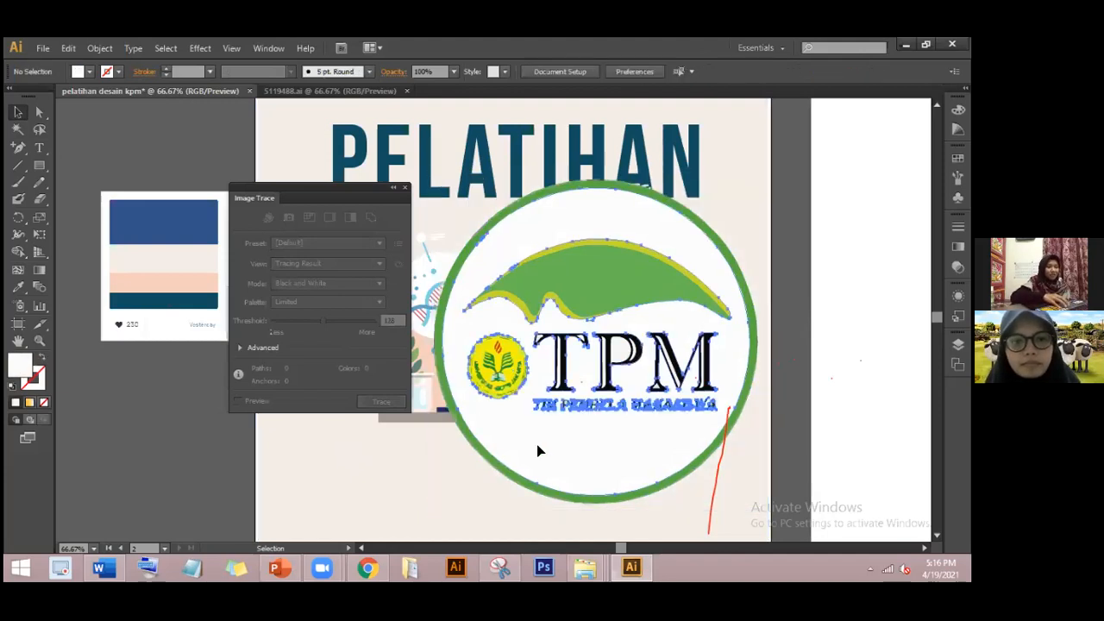
{"action": "left_click", "coordinate": [530, 405]}
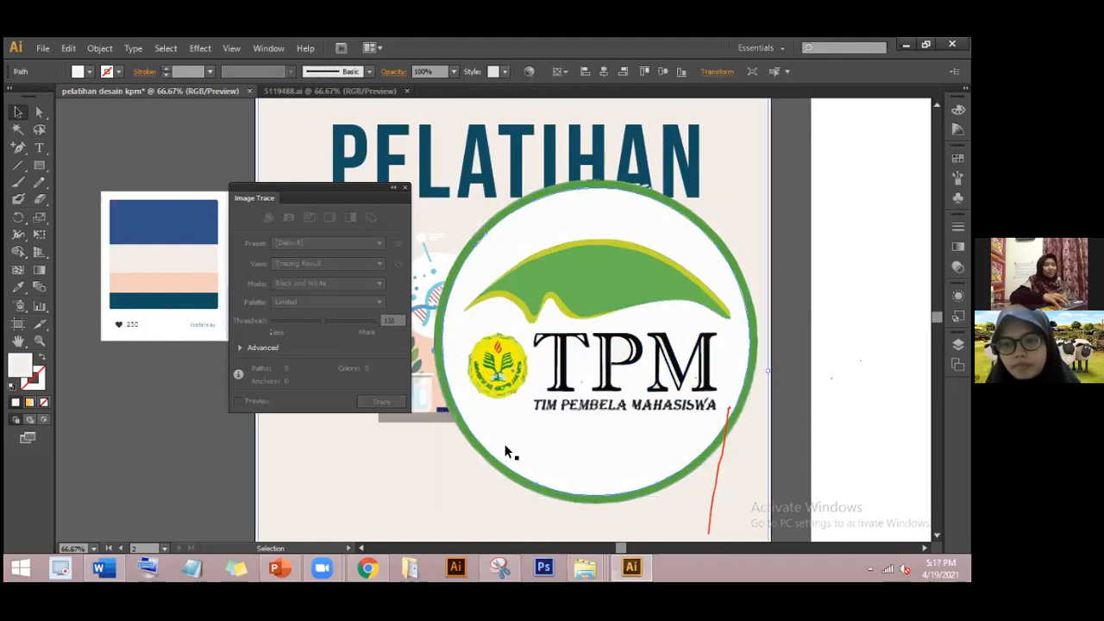
{"action": "key", "text": "Delete"}
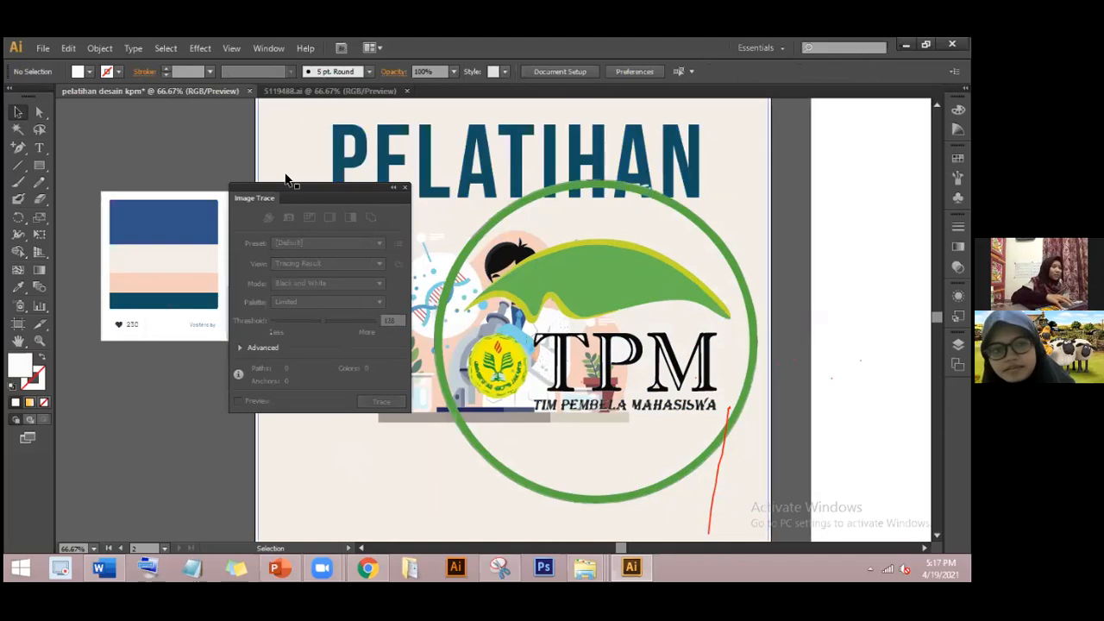
- Collapse the Image Trace settings, try deleting the green ring, undo the partial deletions and delete the whole TPM logo
{"action": "left_click", "coordinate": [392, 188]}
{"action": "left_click", "coordinate": [490, 225]}
{"action": "key", "text": "Delete"}
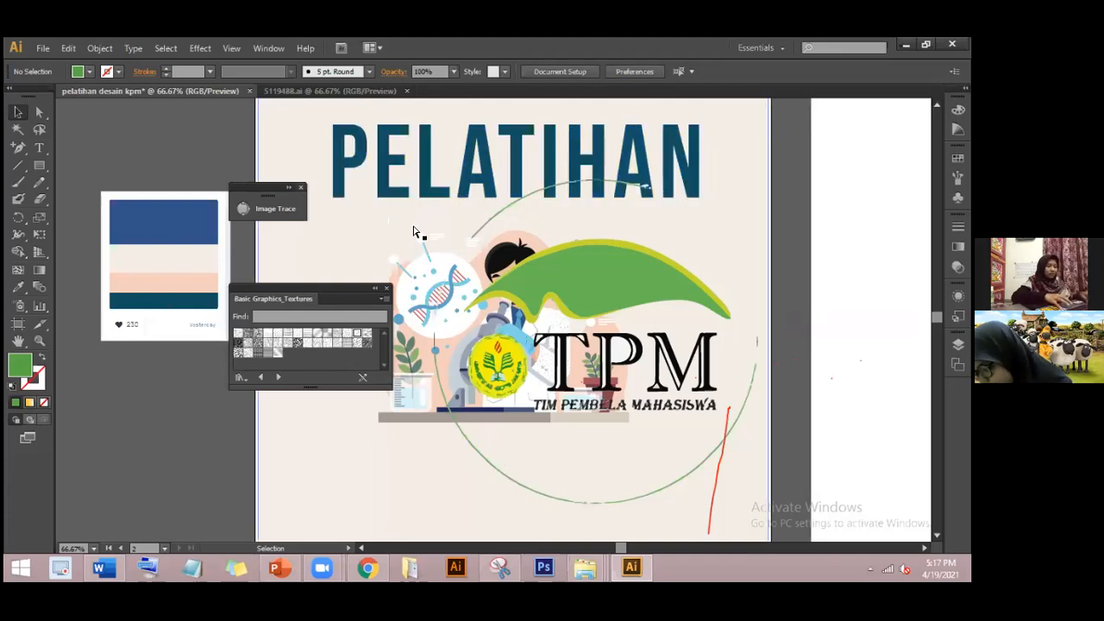
{"action": "key", "text": "ctrl+z"}
{"action": "key", "text": "v"}
{"action": "key", "text": "Delete"}
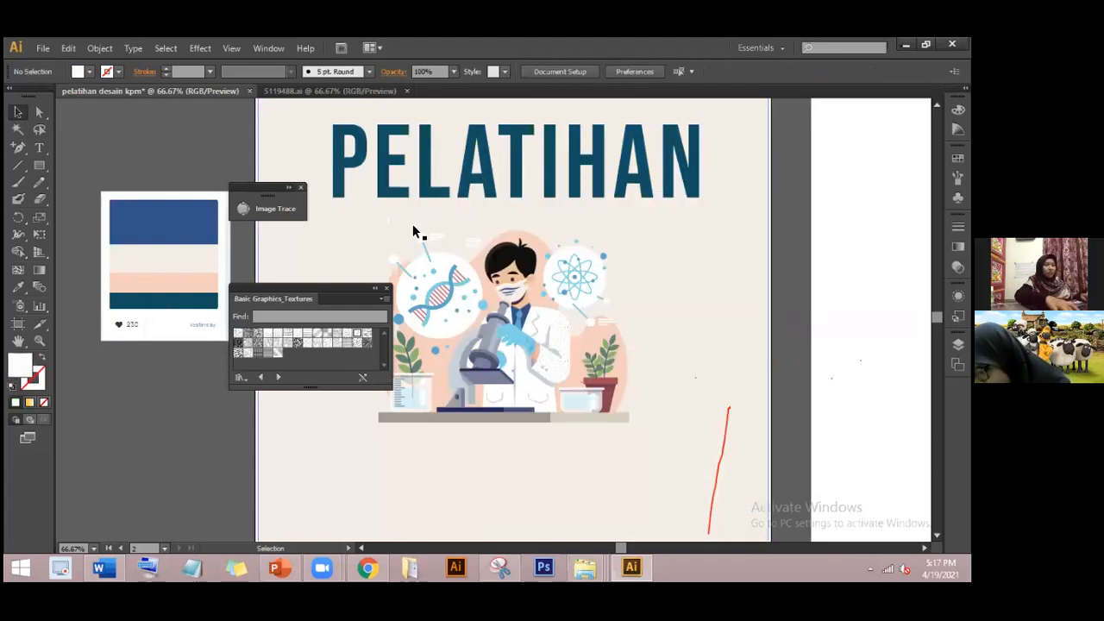
- Close the Image Trace settings
{"action": "left_click", "coordinate": [289, 187]}
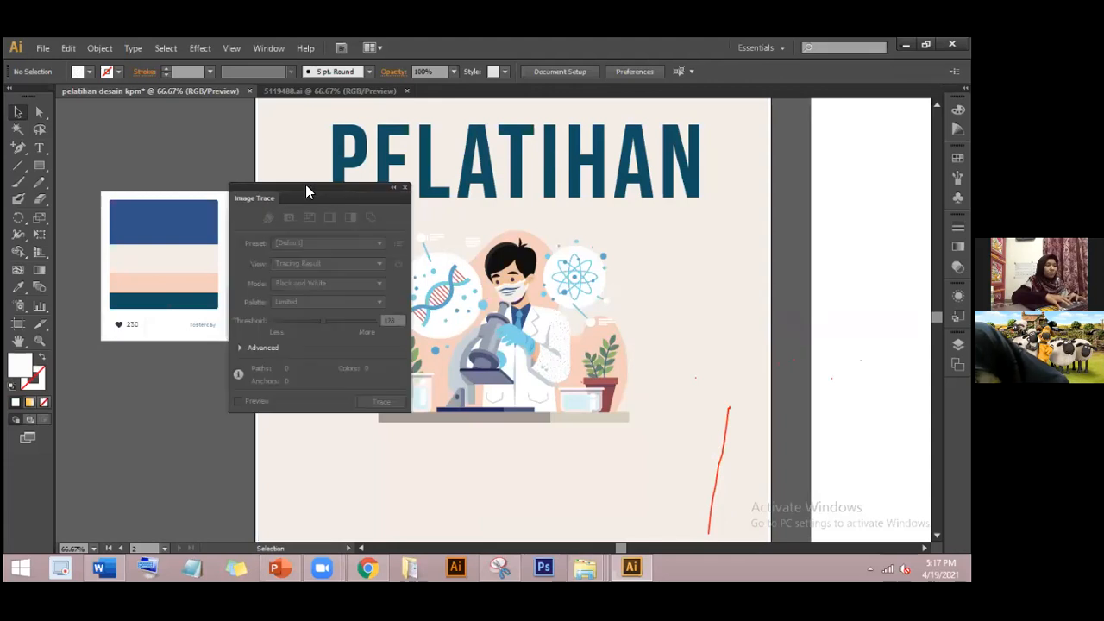
{"action": "left_click", "coordinate": [401, 189]}
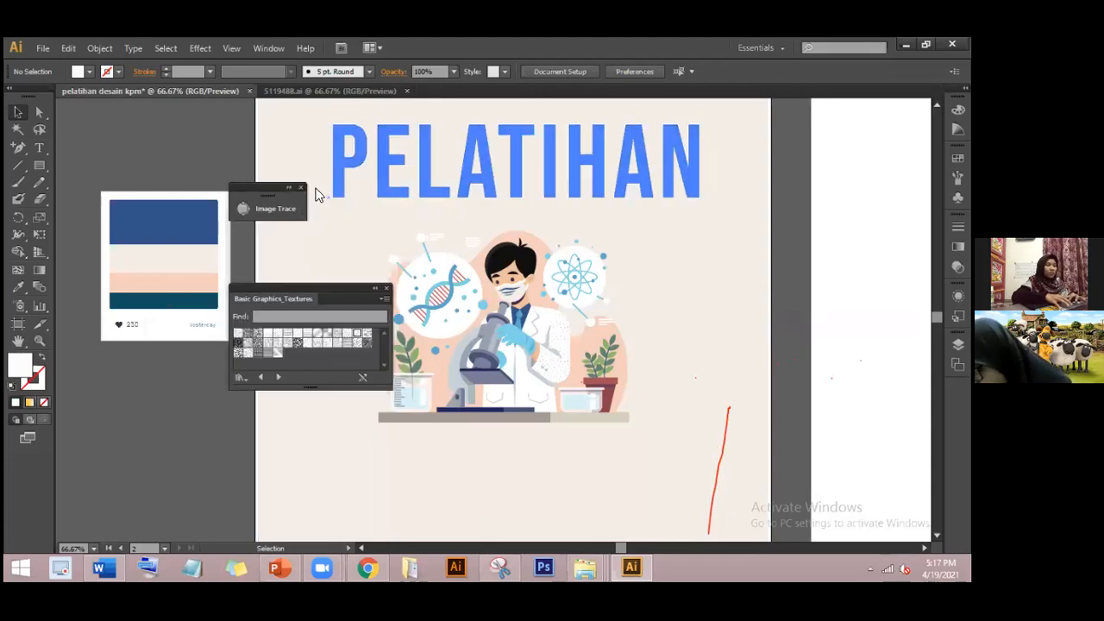
{"action": "left_click", "coordinate": [301, 187]}
- Start a 3D Extrude & Bevel effect on the PELATIHAN heading and preview it at Off-Axis Front with 50 pt depth
{"action": "left_click", "coordinate": [343, 182]}
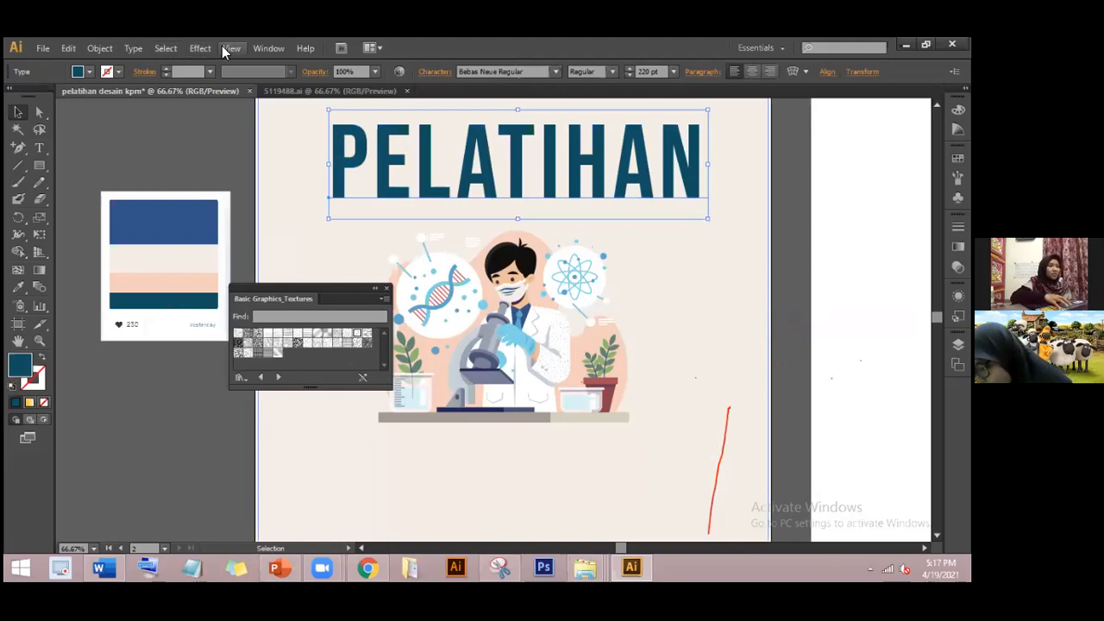
{"action": "left_click", "coordinate": [200, 48]}
{"action": "mouse_move", "coordinate": [216, 132]}
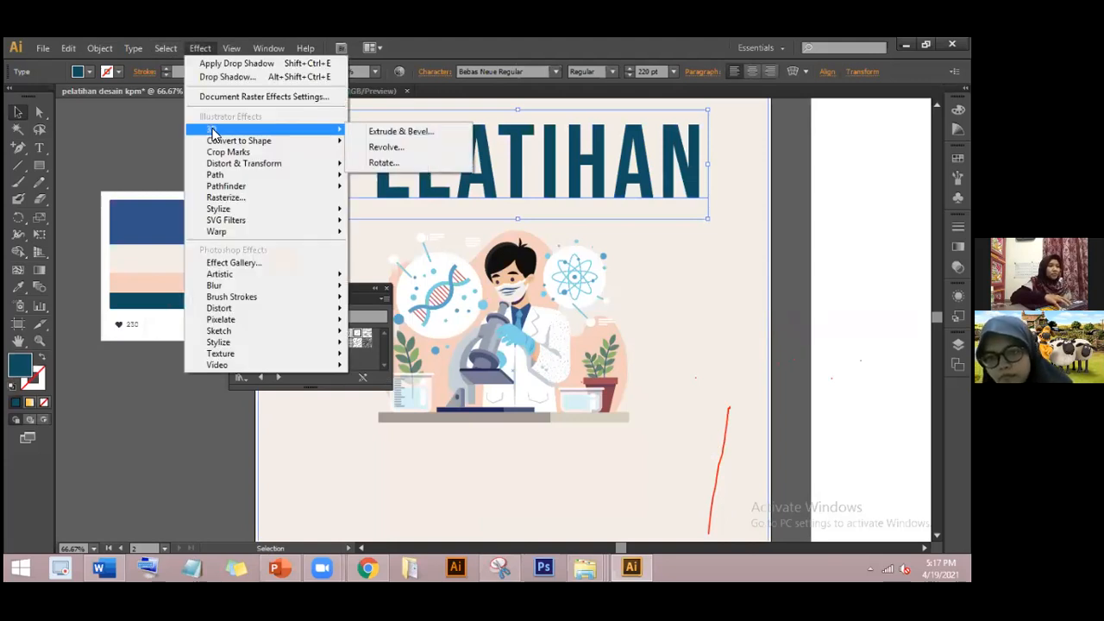
{"action": "left_click", "coordinate": [355, 130]}
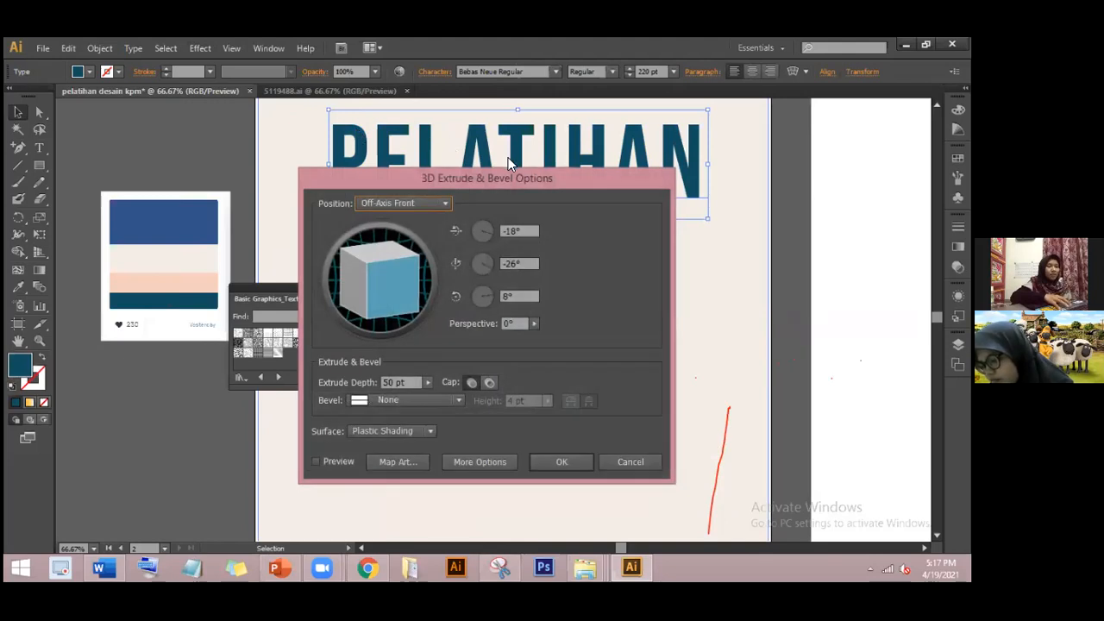
{"action": "left_click_drag", "start_coordinate": [508, 177], "coordinate": [563, 176]}
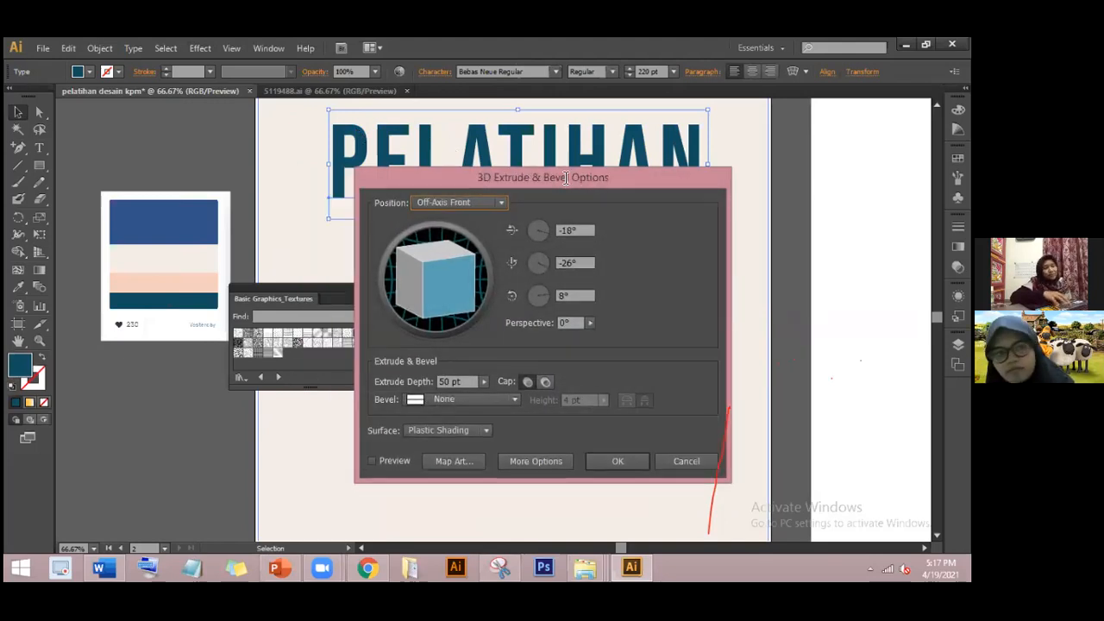
{"action": "left_click", "coordinate": [572, 230]}
{"action": "left_click_drag", "start_coordinate": [572, 230], "coordinate": [558, 232]}
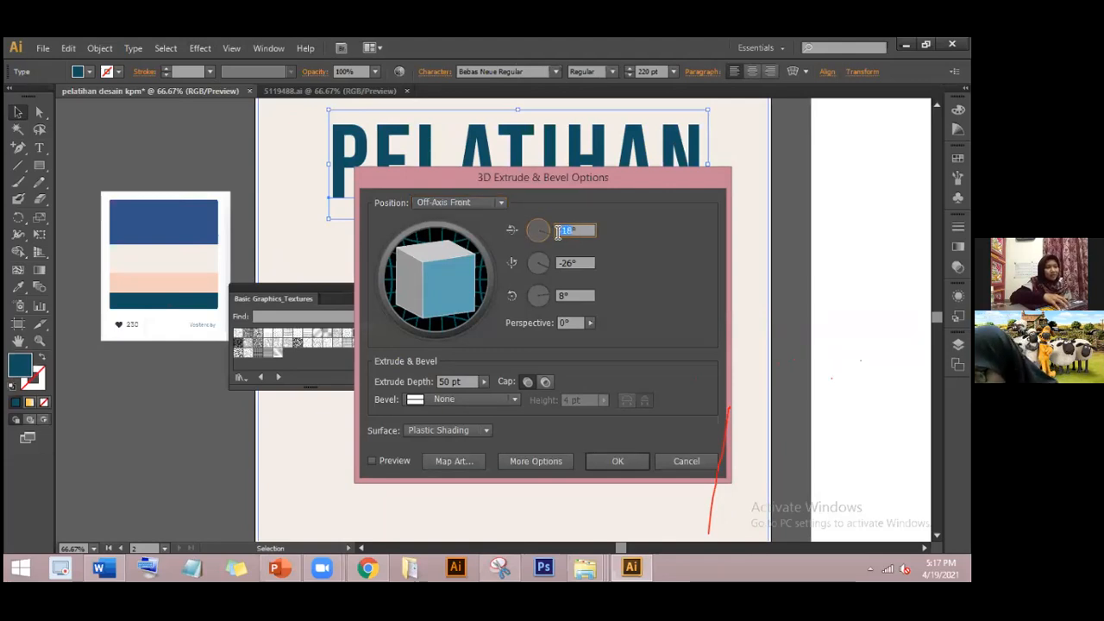
{"action": "left_click", "coordinate": [388, 461]}
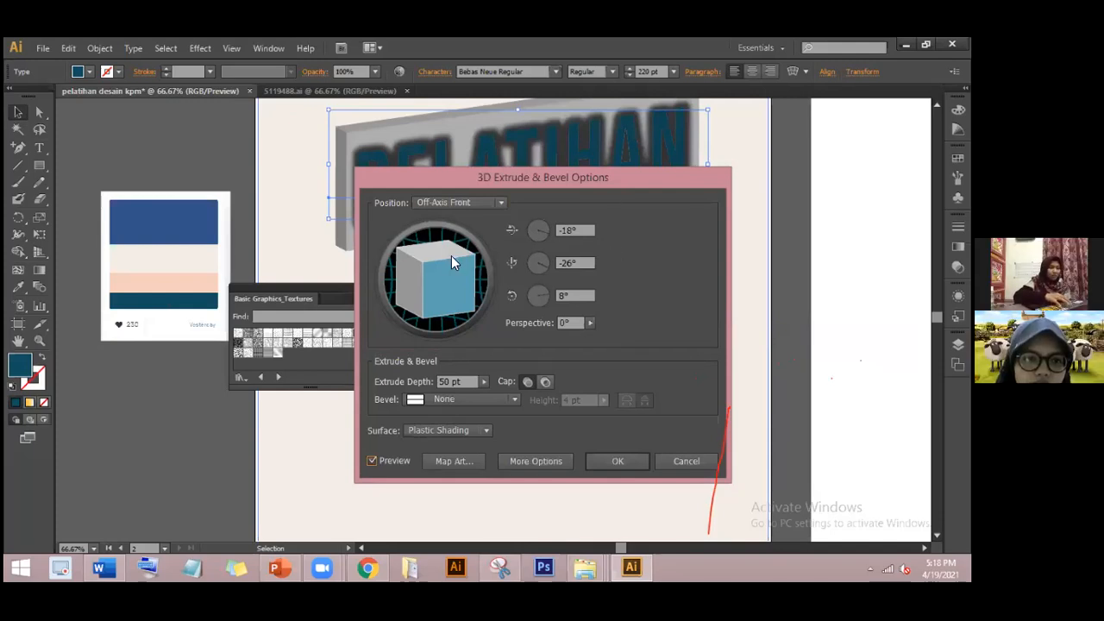
- Try applying the heading's 3D extrusion with an X-axis rotation of -90°, and undo the effect
{"action": "left_click_drag", "start_coordinate": [560, 178], "coordinate": [428, 272]}
{"action": "double_click", "coordinate": [435, 326]}
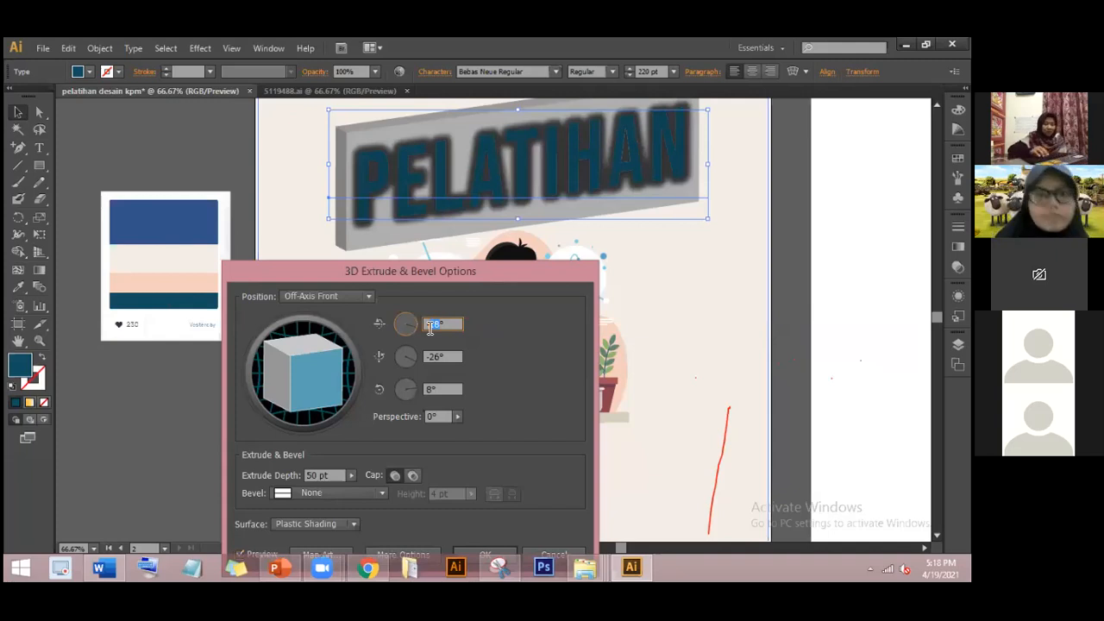
{"action": "type", "text": "-90"}
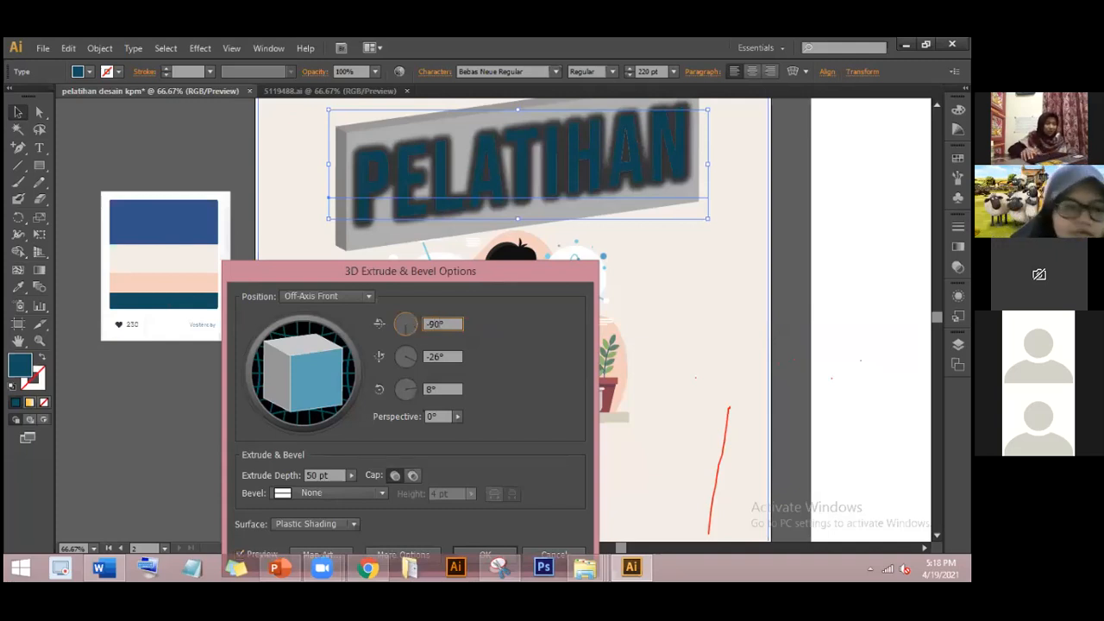
{"action": "key", "text": "Return"}
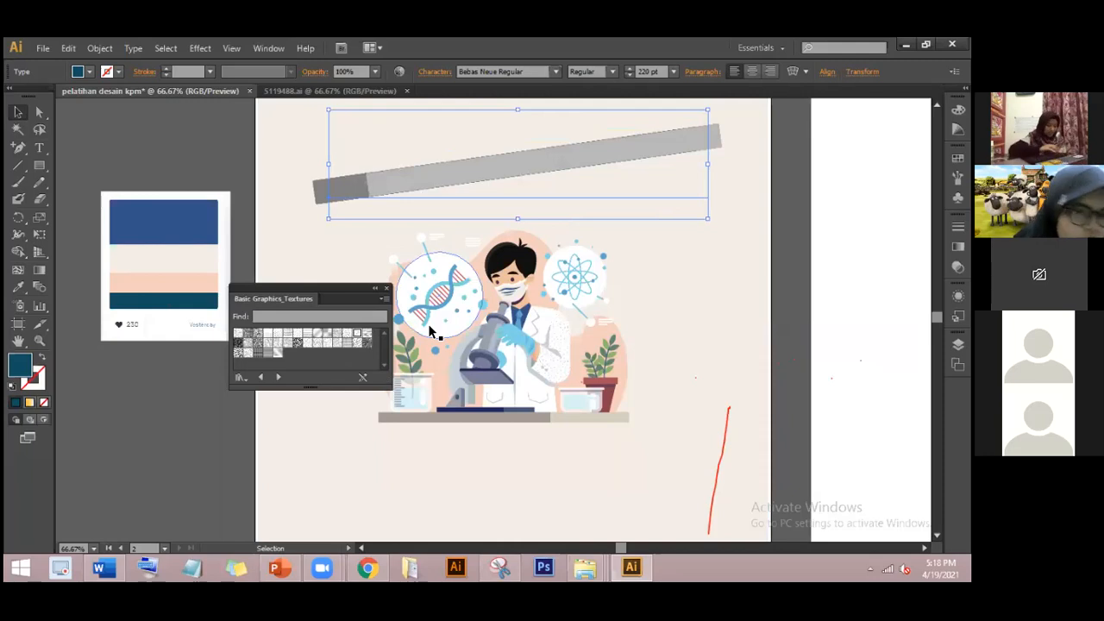
{"action": "key", "text": "ctrl+z"}
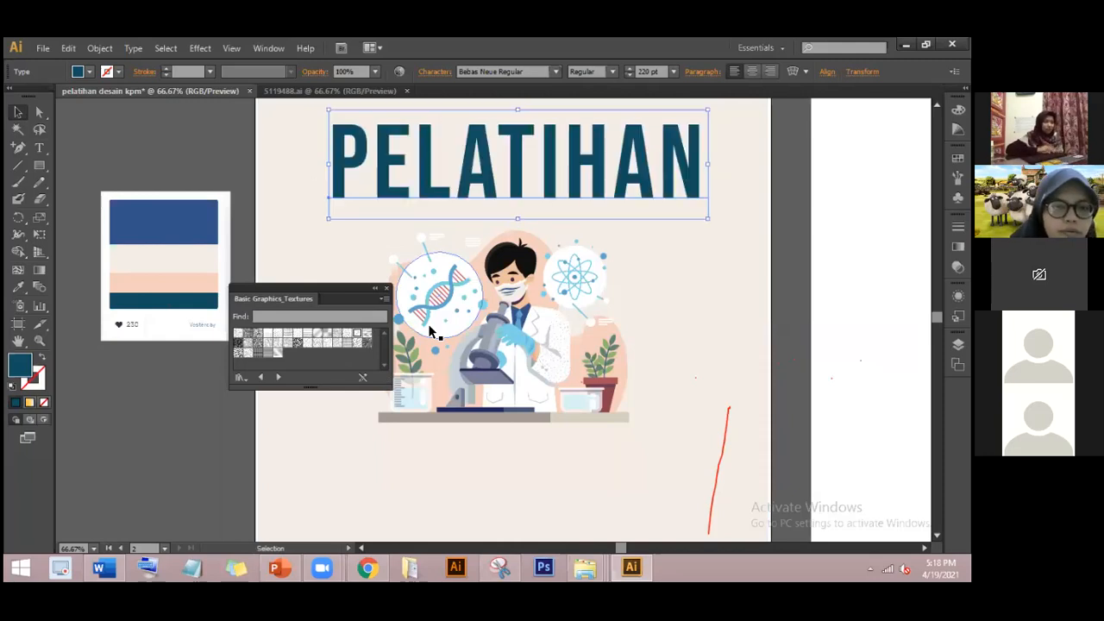
- Redo the heading's 3D extrusion, undo it again and keep the TPM logo deleted
{"action": "left_click", "coordinate": [69, 48]}
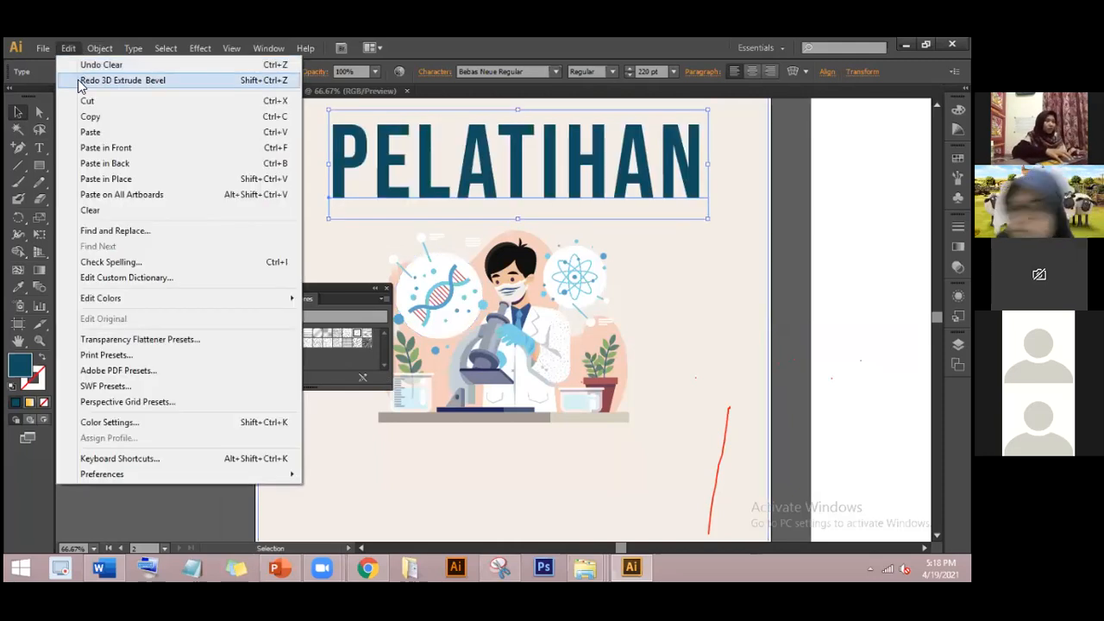
{"action": "left_click", "coordinate": [79, 81]}
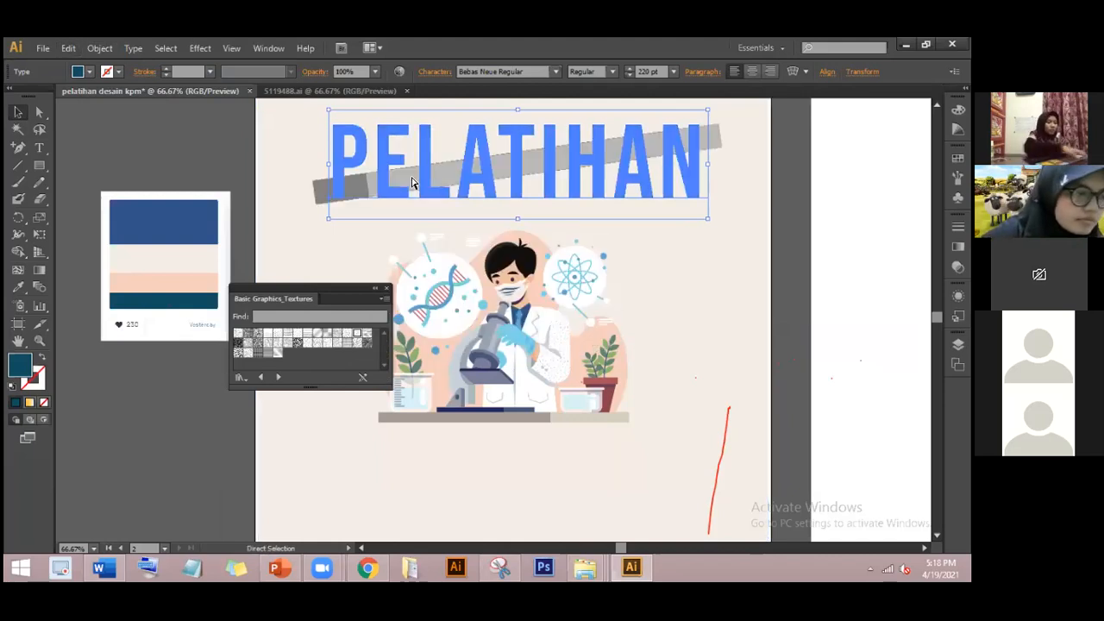
{"action": "key", "text": "ctrl+z"}
{"action": "key", "text": "ctrl+z"}
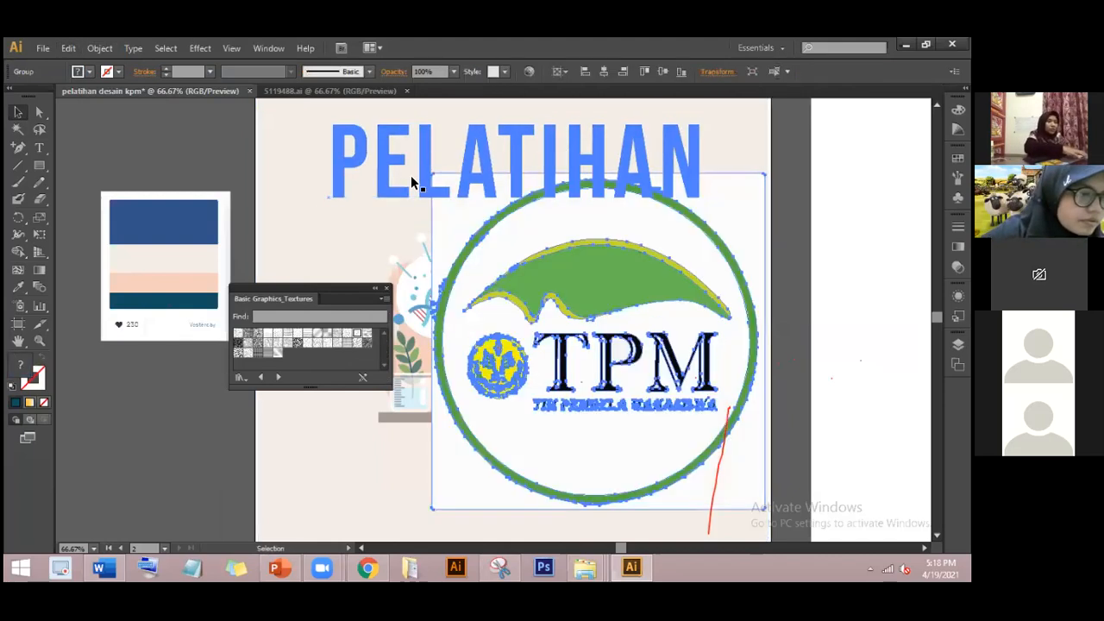
{"action": "key", "text": "ctrl+z"}
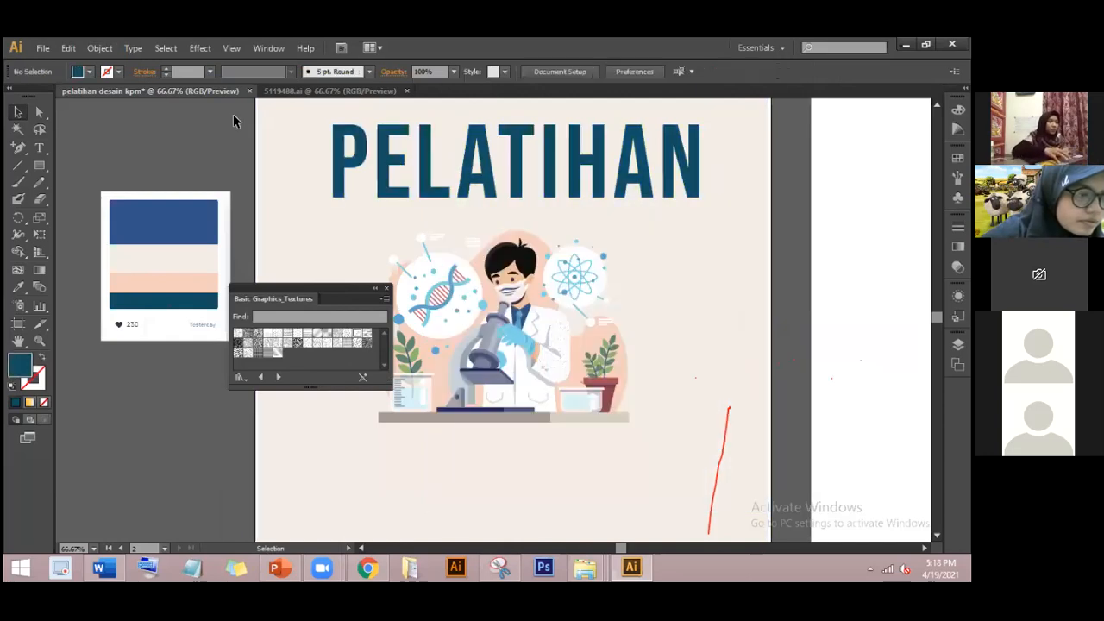
- Preview a 3D Extrude & Bevel effect on the PELATIHAN heading with a hollow cap, and cancel it
{"action": "left_click", "coordinate": [384, 154]}
{"action": "left_click", "coordinate": [200, 49]}
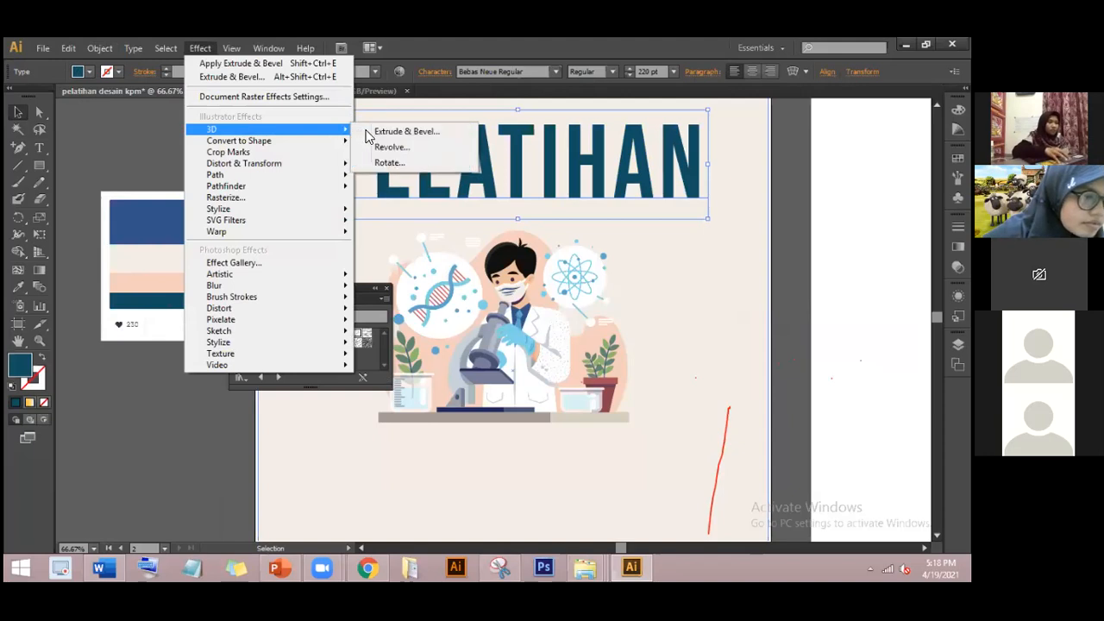
{"action": "left_click", "coordinate": [368, 133]}
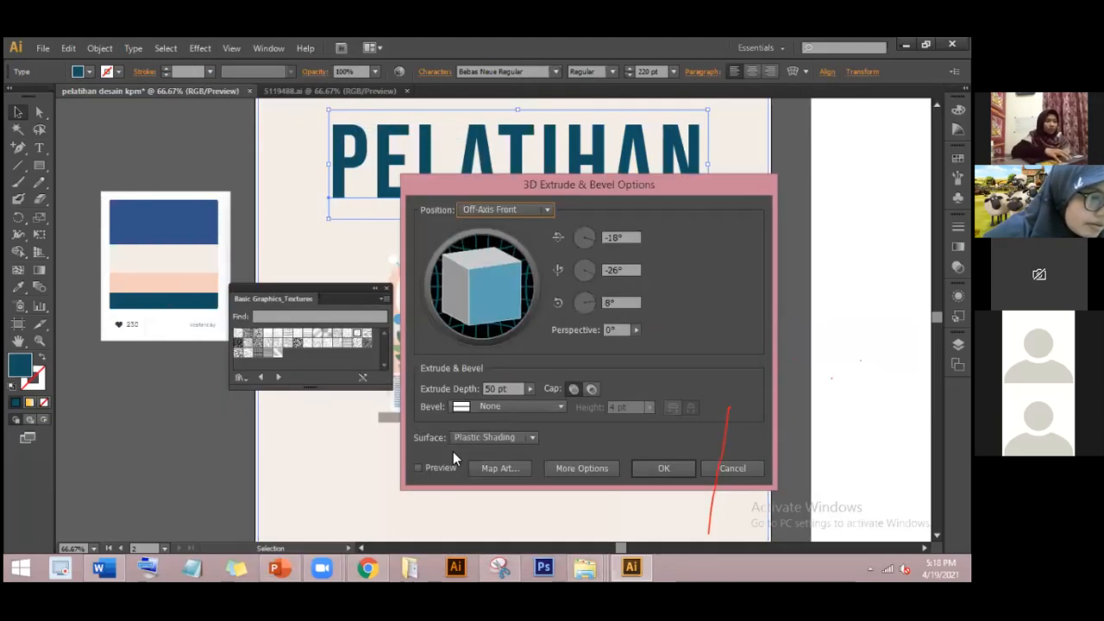
{"action": "left_click", "coordinate": [420, 469]}
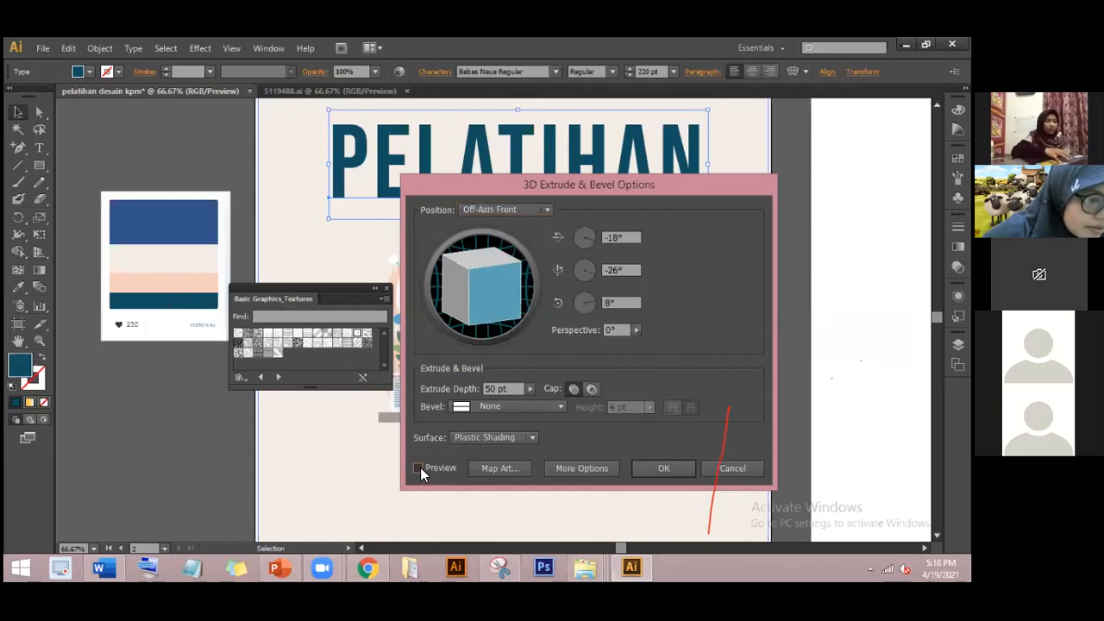
{"action": "left_click", "coordinate": [419, 467]}
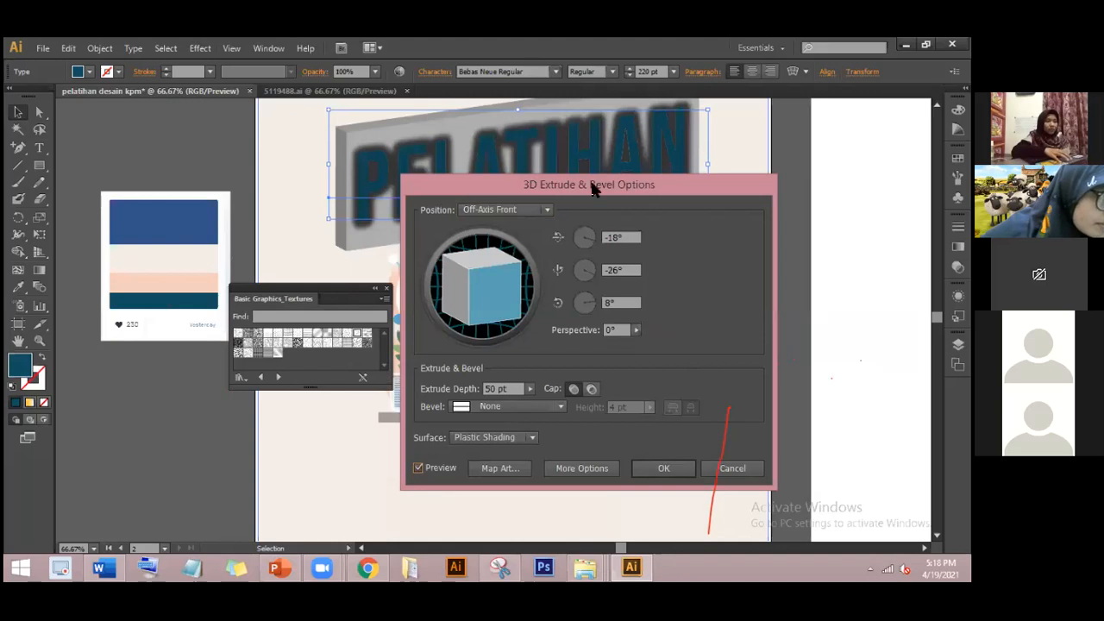
{"action": "left_click_drag", "start_coordinate": [588, 187], "coordinate": [426, 268]}
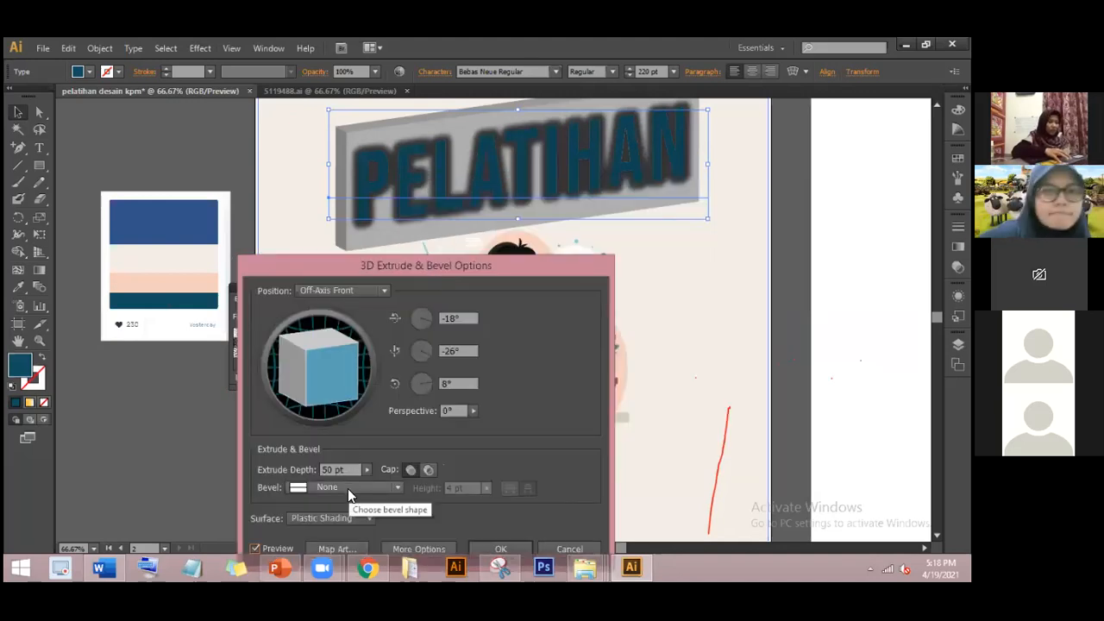
{"action": "left_click", "coordinate": [435, 474]}
{"action": "left_click_drag", "start_coordinate": [549, 266], "coordinate": [611, 191]}
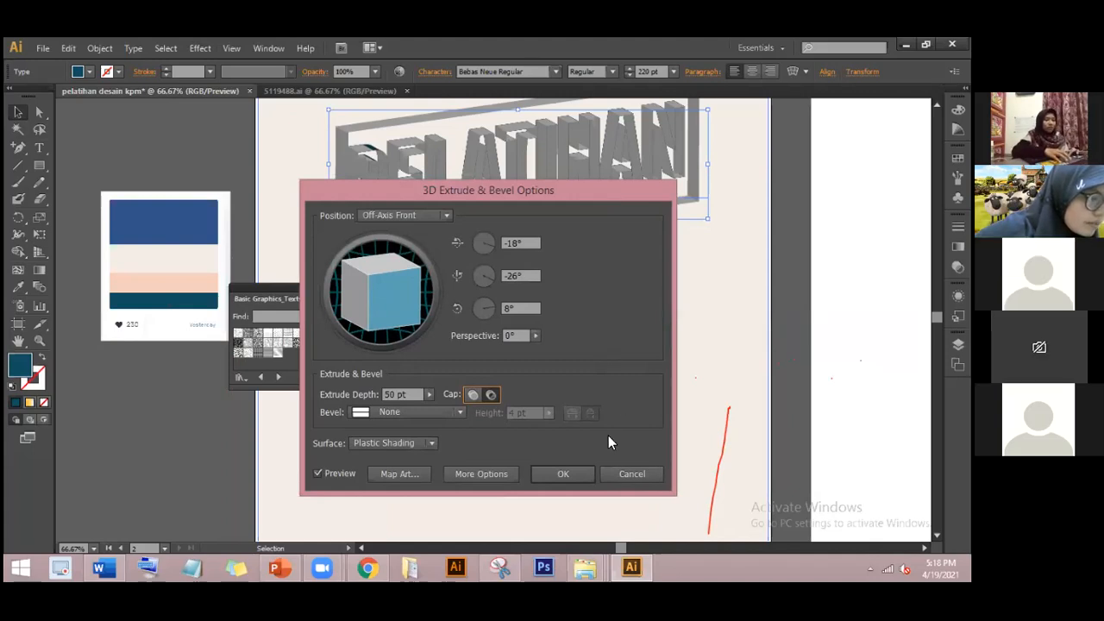
{"action": "left_click", "coordinate": [631, 474]}
{"action": "key", "text": "ctrl+z"}
{"action": "key", "text": "Delete"}
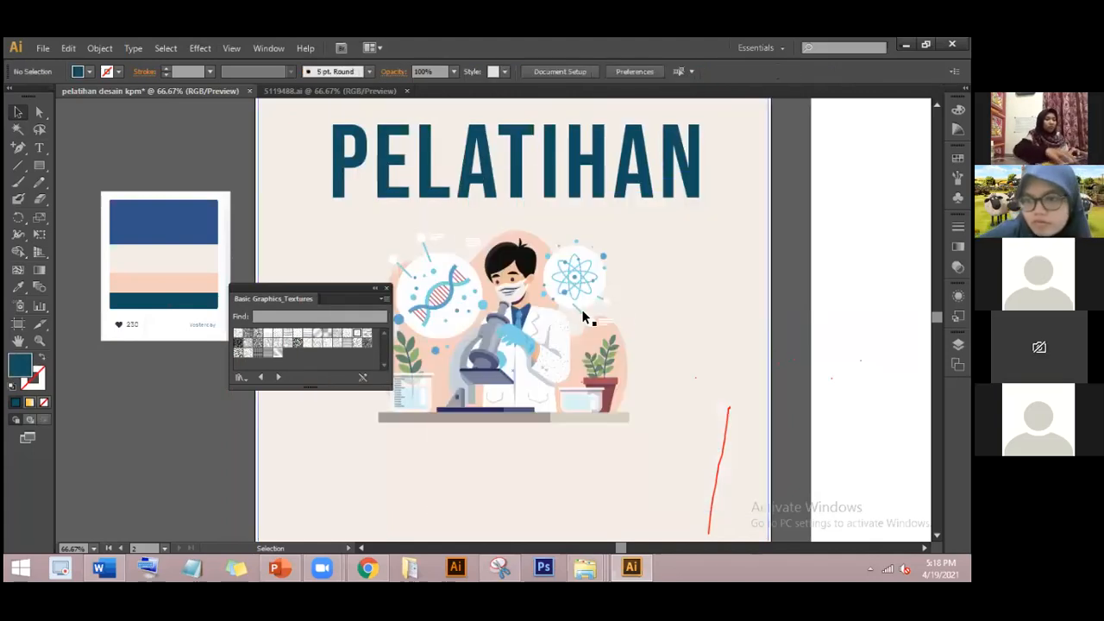
- Expand the appearance of the PELATIHAN heading and shift the expanded group slightly
{"action": "left_click", "coordinate": [485, 178]}
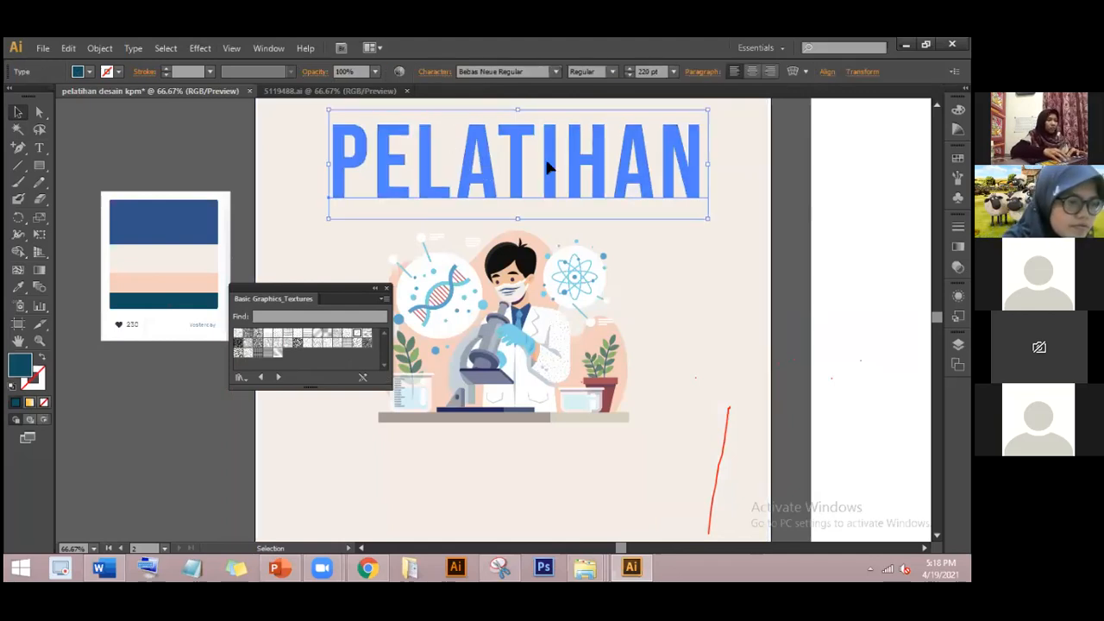
{"action": "right_click", "coordinate": [496, 174]}
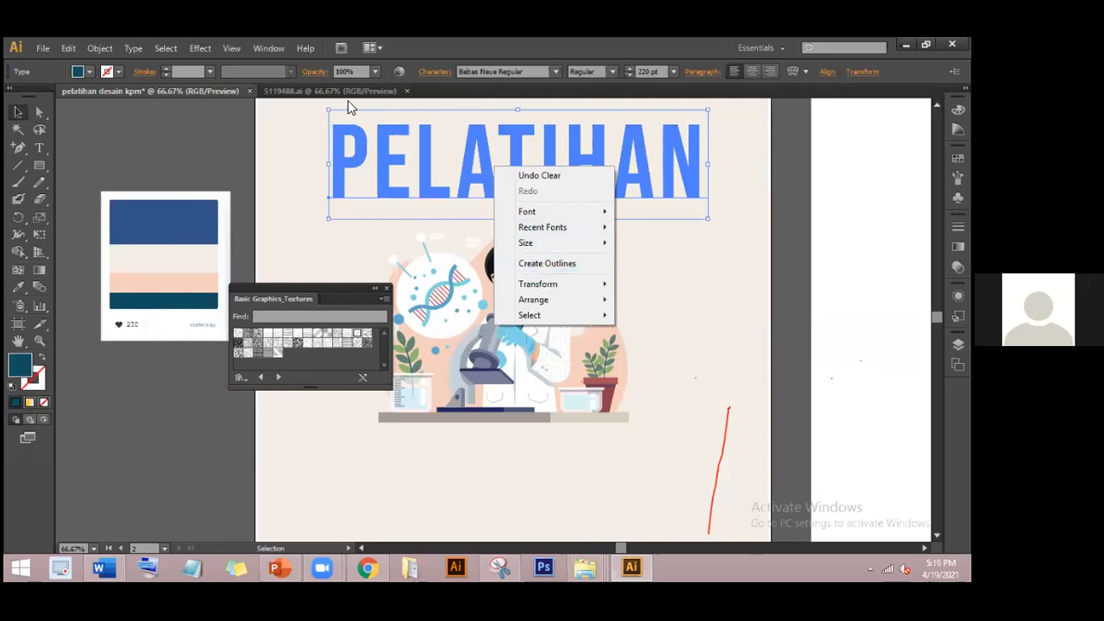
{"action": "left_click", "coordinate": [69, 48]}
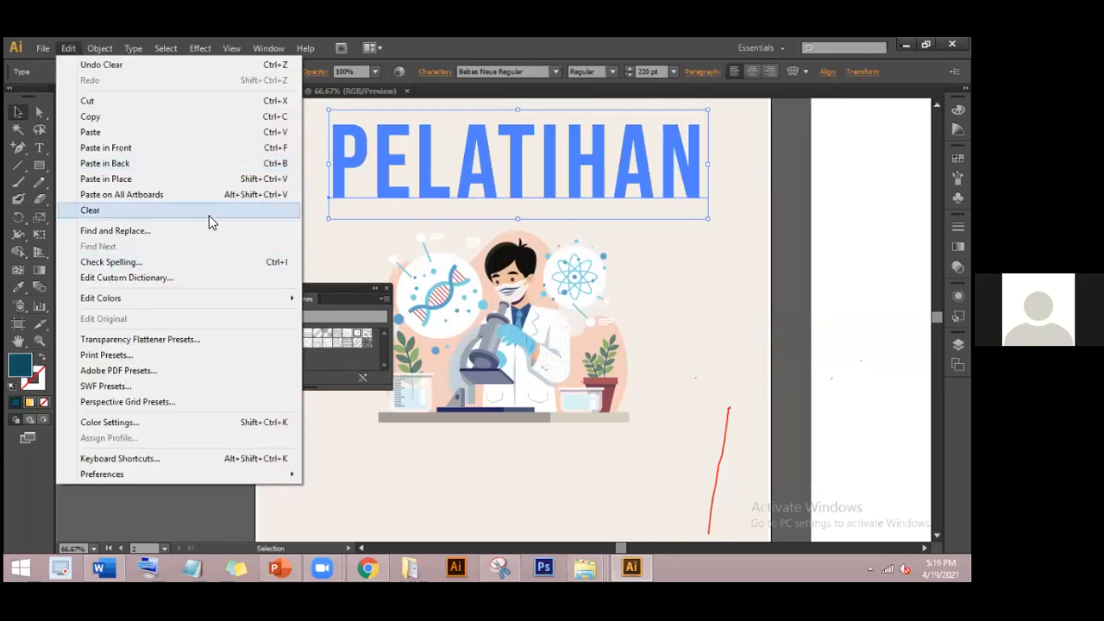
{"action": "left_click", "coordinate": [68, 48]}
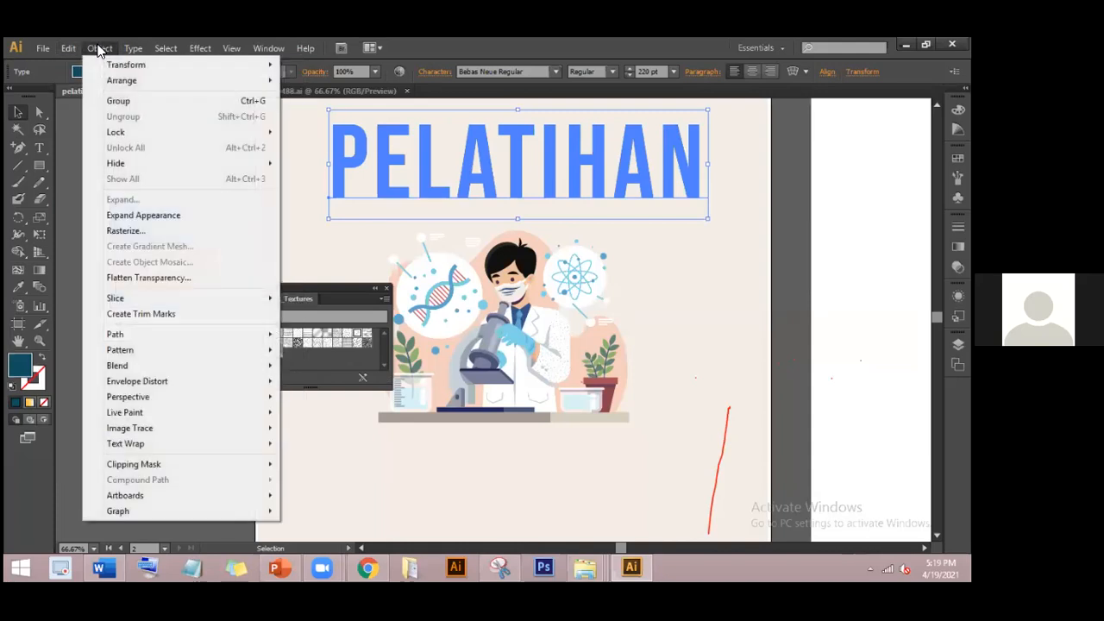
{"action": "left_click", "coordinate": [98, 48]}
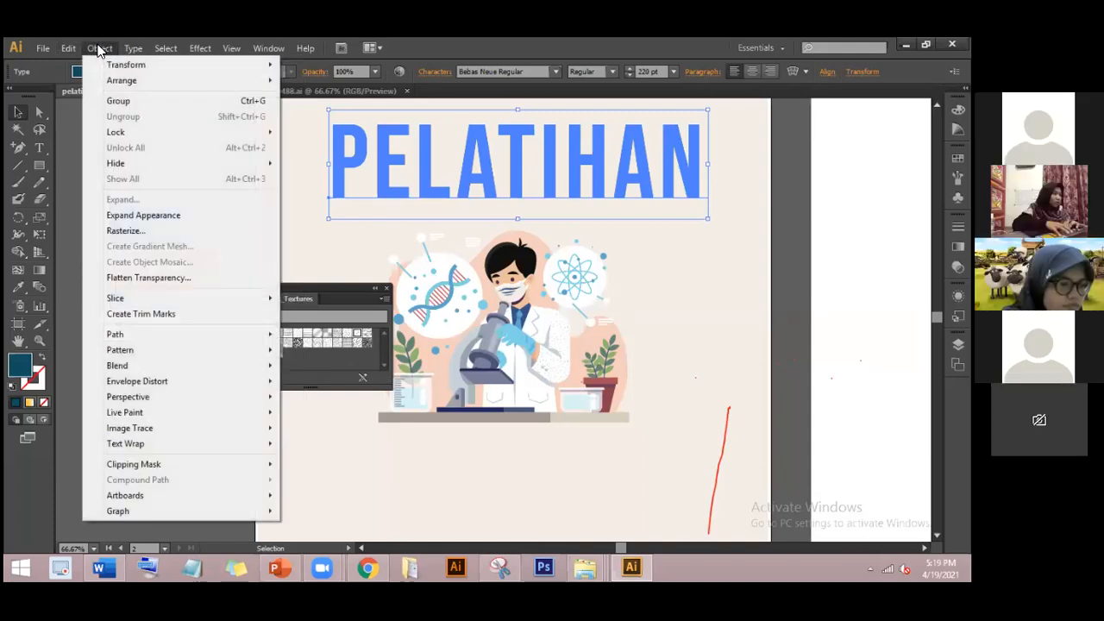
{"action": "left_click", "coordinate": [130, 213]}
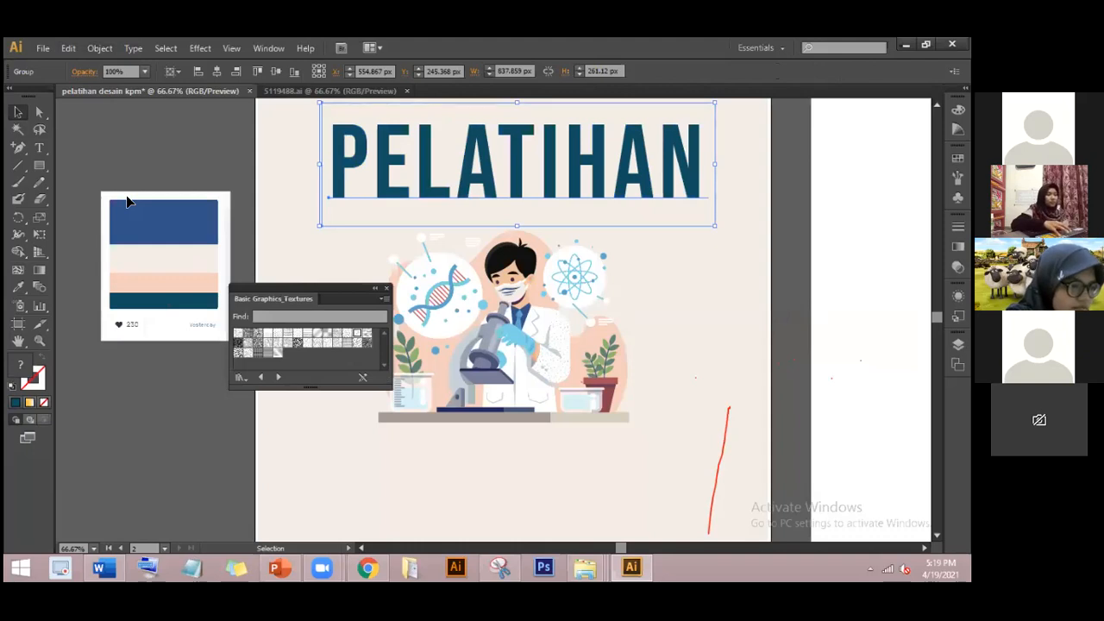
{"action": "left_click_drag", "start_coordinate": [414, 198], "coordinate": [384, 193]}
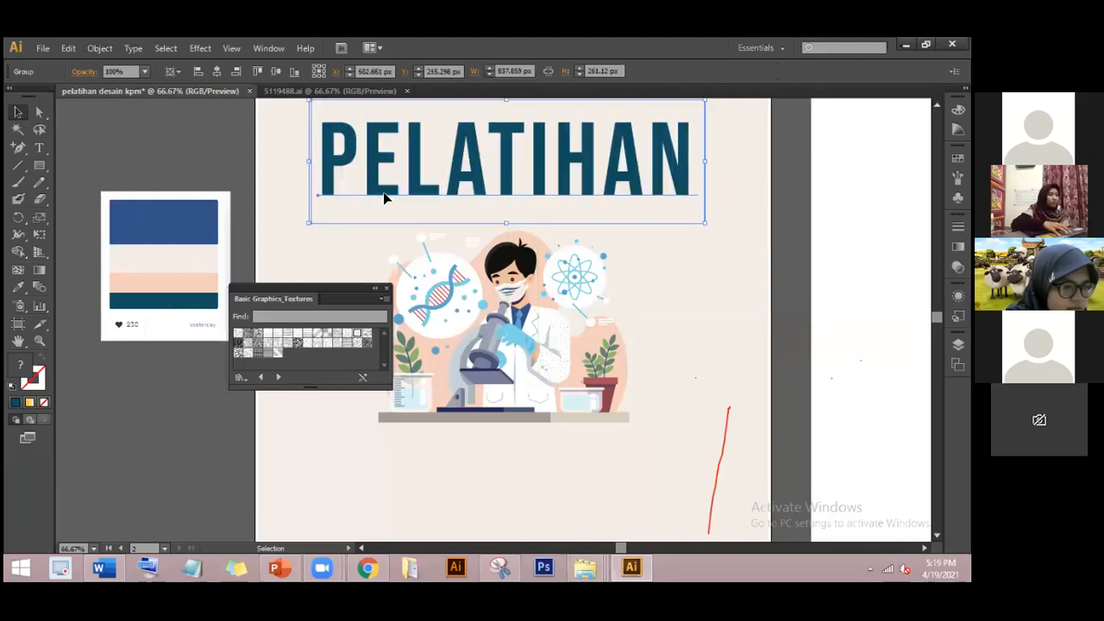
- Expand the heading group's object and fill into letter shapes, and nudge the letters slightly up and to the right
{"action": "left_click", "coordinate": [110, 49]}
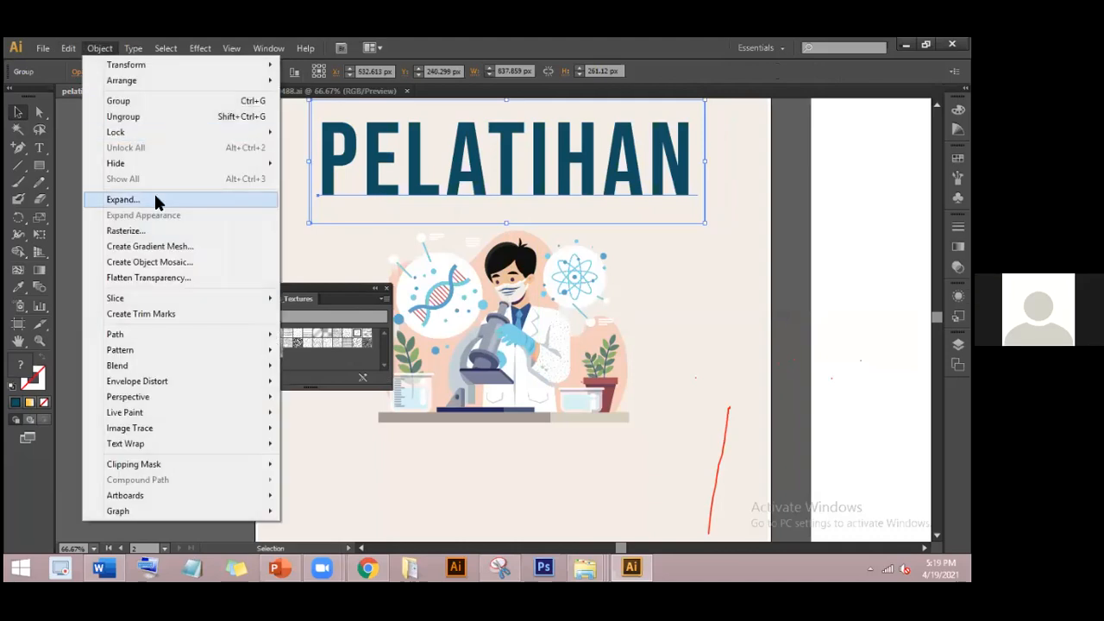
{"action": "left_click", "coordinate": [122, 199]}
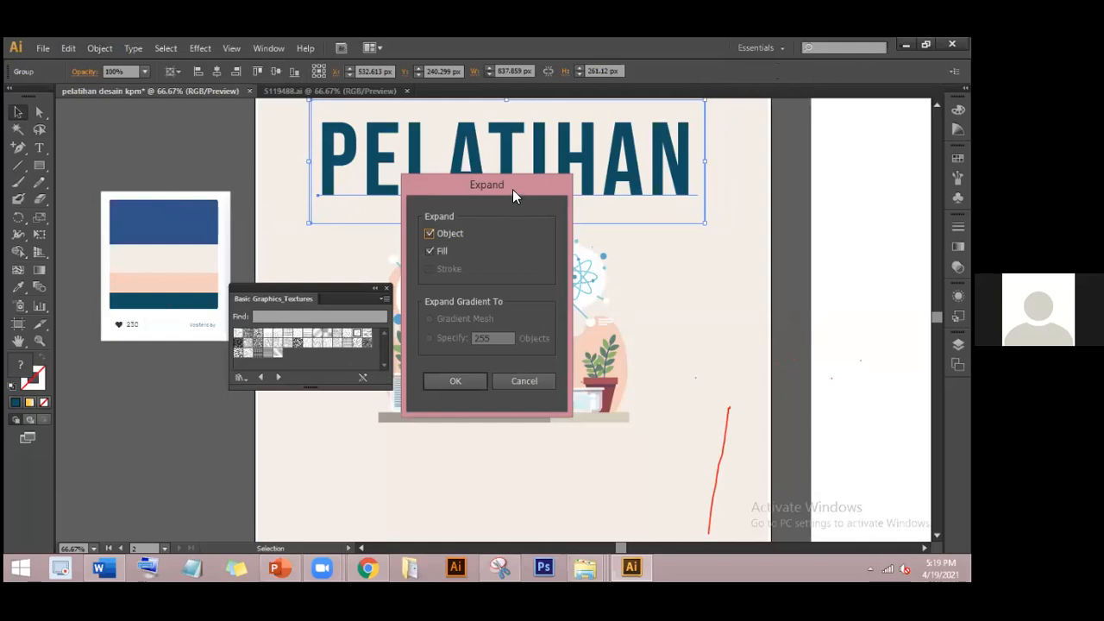
{"action": "left_click_drag", "start_coordinate": [522, 192], "coordinate": [559, 204]}
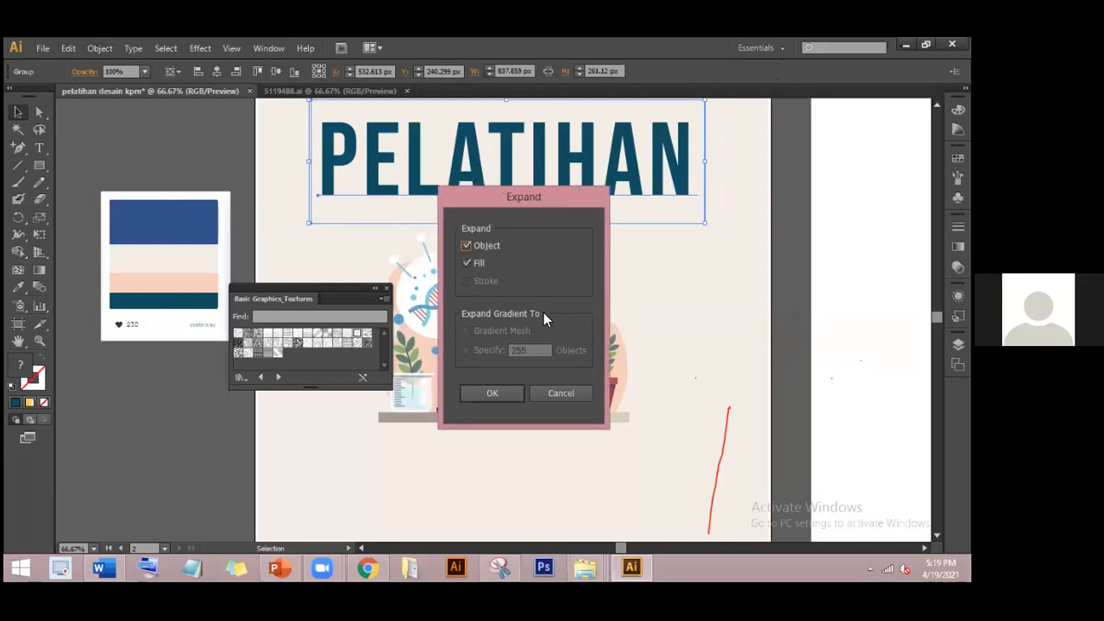
{"action": "left_click", "coordinate": [501, 392]}
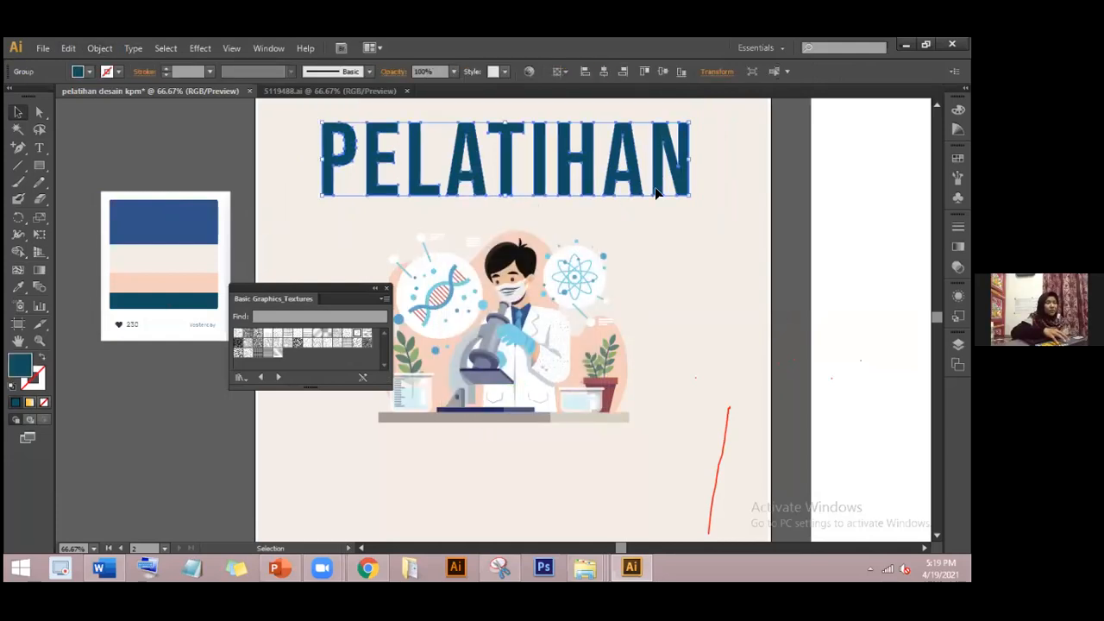
{"action": "left_click_drag", "start_coordinate": [655, 193], "coordinate": [661, 187]}
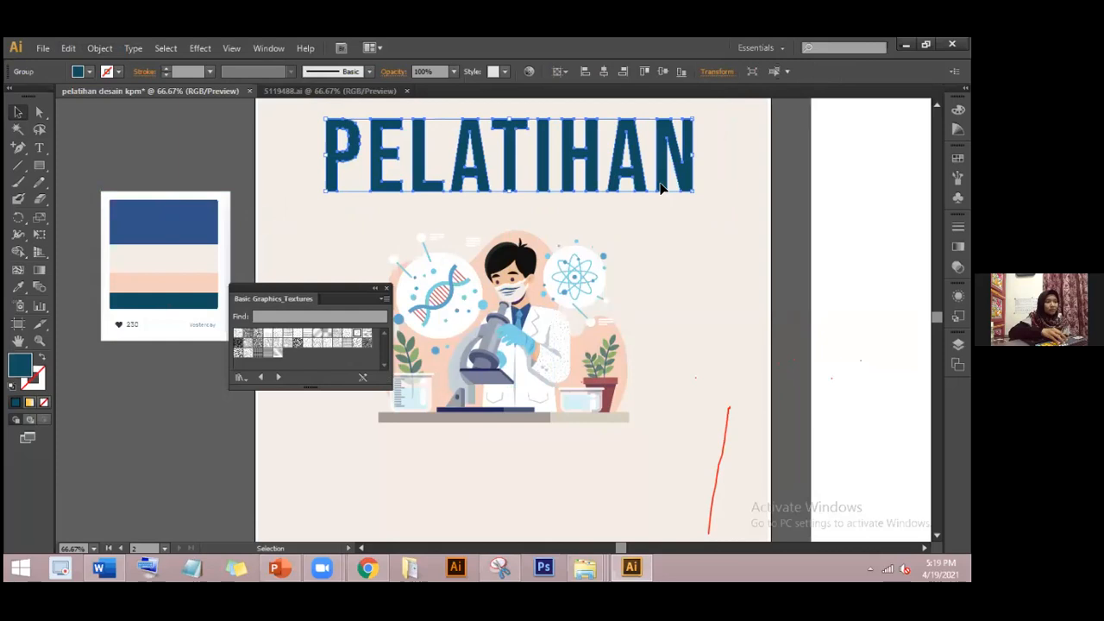
- Undo the letter shift, the object and fill expansion, and the latest move of the heading group
{"action": "left_click", "coordinate": [661, 214]}
{"action": "left_click", "coordinate": [663, 179]}
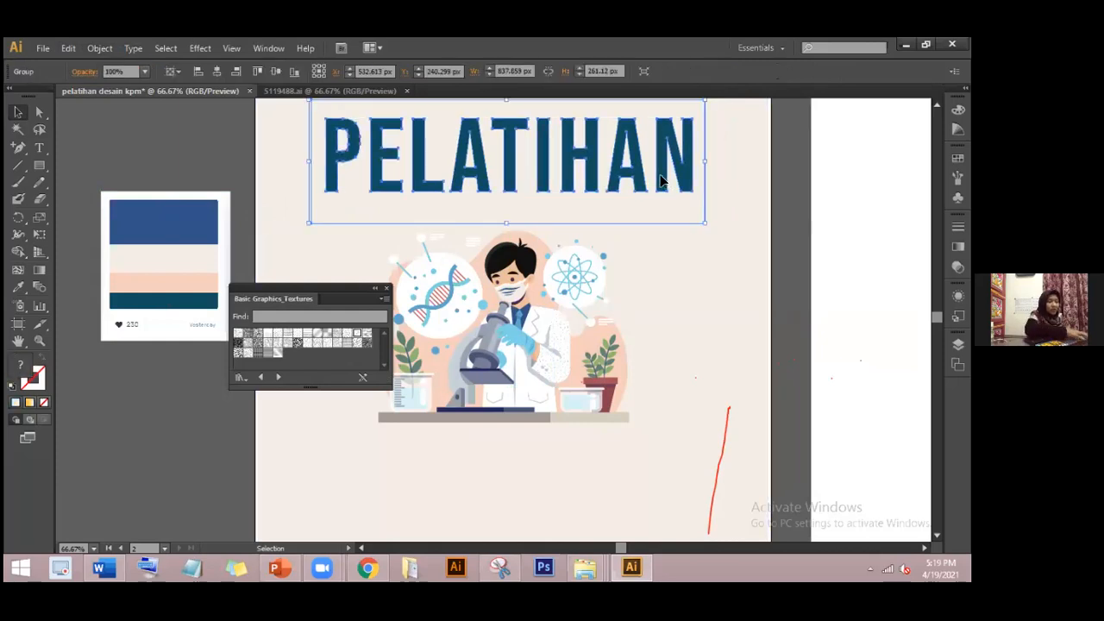
{"action": "key", "text": "ctrl+z"}
{"action": "key", "text": "ctrl+z"}
{"action": "key", "text": "ctrl+z"}
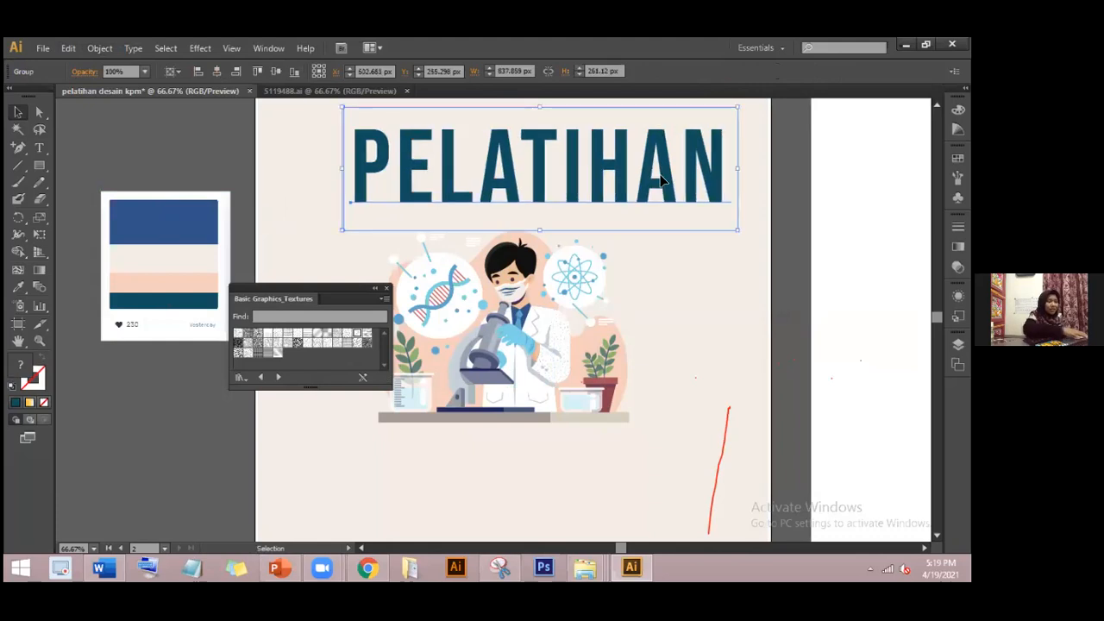
- Try ungrouping the expanded heading, and undo everything back to the editable PELATIHAN text
{"action": "right_click", "coordinate": [662, 178]}
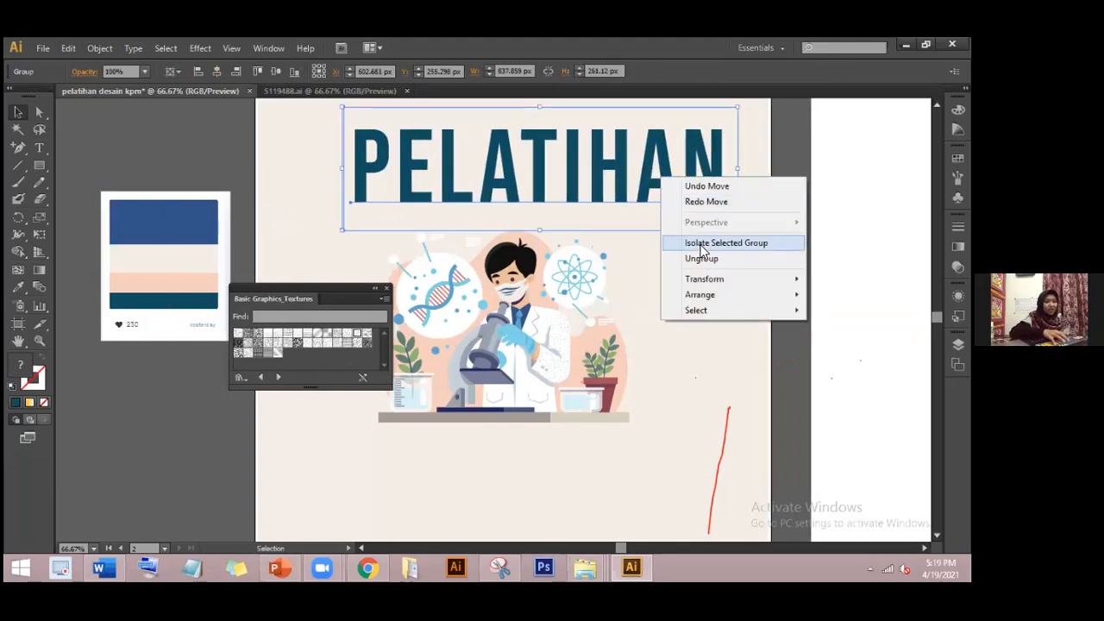
{"action": "left_click", "coordinate": [637, 212]}
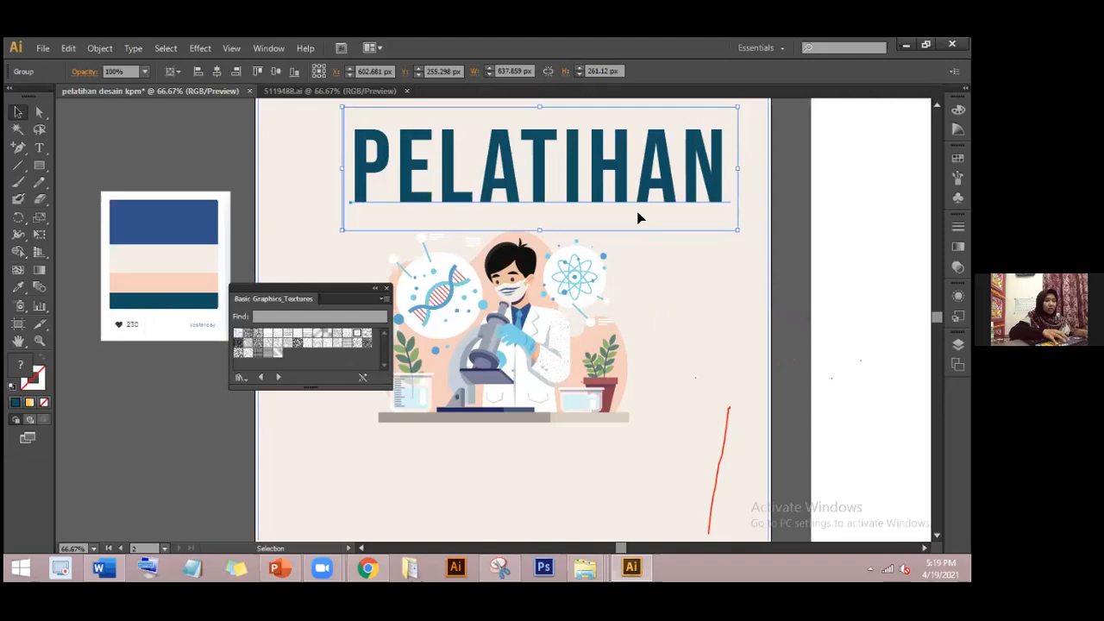
{"action": "right_click", "coordinate": [637, 206]}
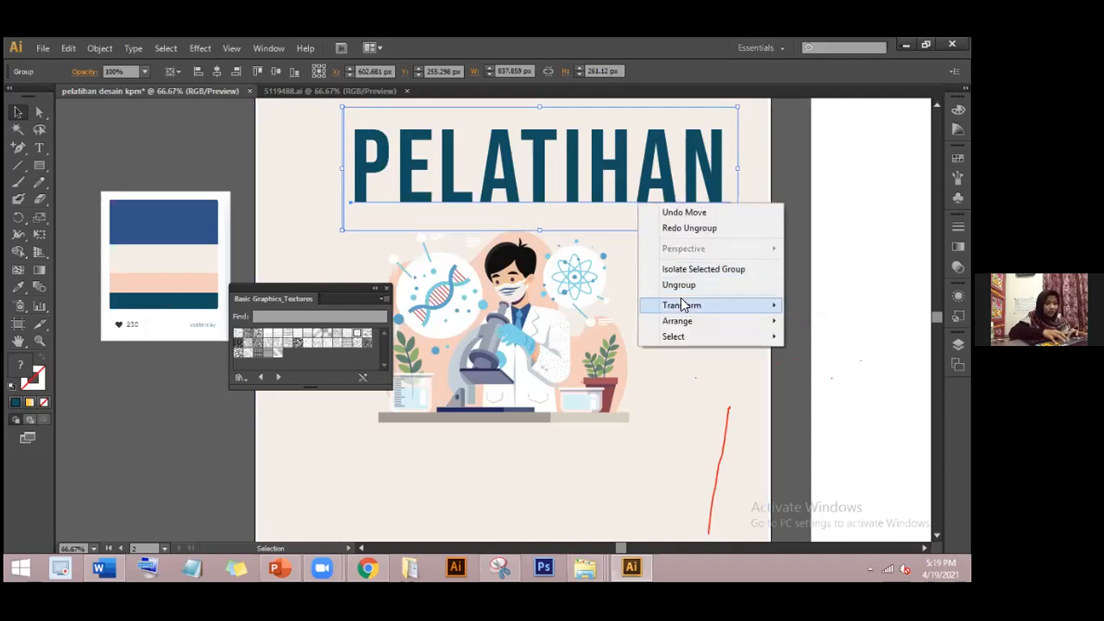
{"action": "left_click", "coordinate": [679, 284]}
{"action": "left_click", "coordinate": [661, 198]}
{"action": "left_click", "coordinate": [662, 196]}
{"action": "right_click", "coordinate": [669, 188]}
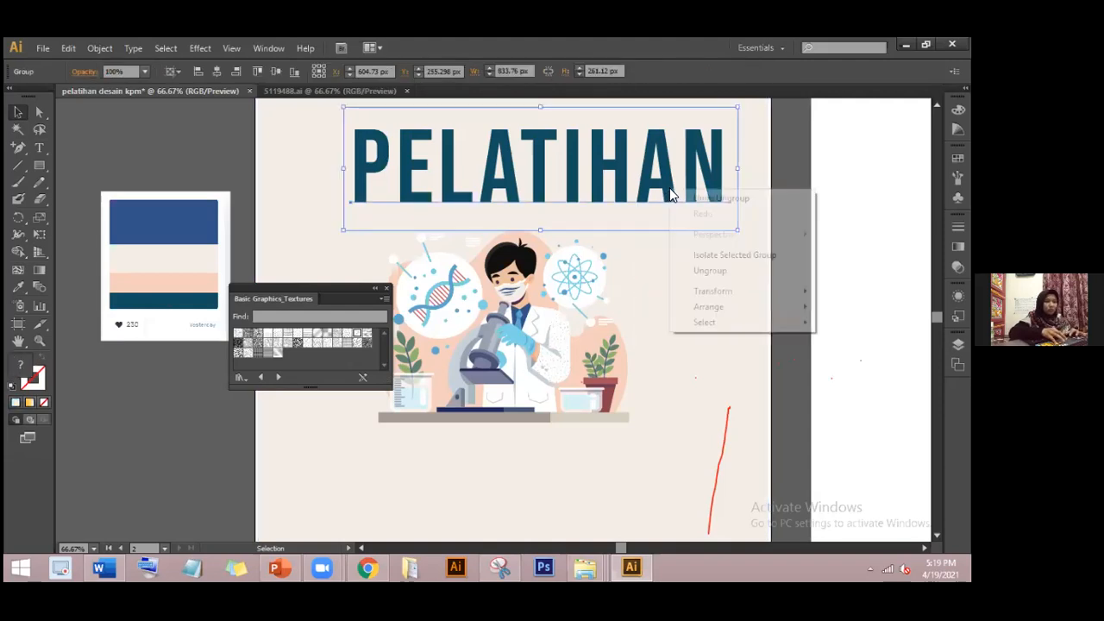
{"action": "left_click", "coordinate": [639, 332]}
{"action": "key", "text": "ctrl+z"}
{"action": "key", "text": "ctrl+z"}
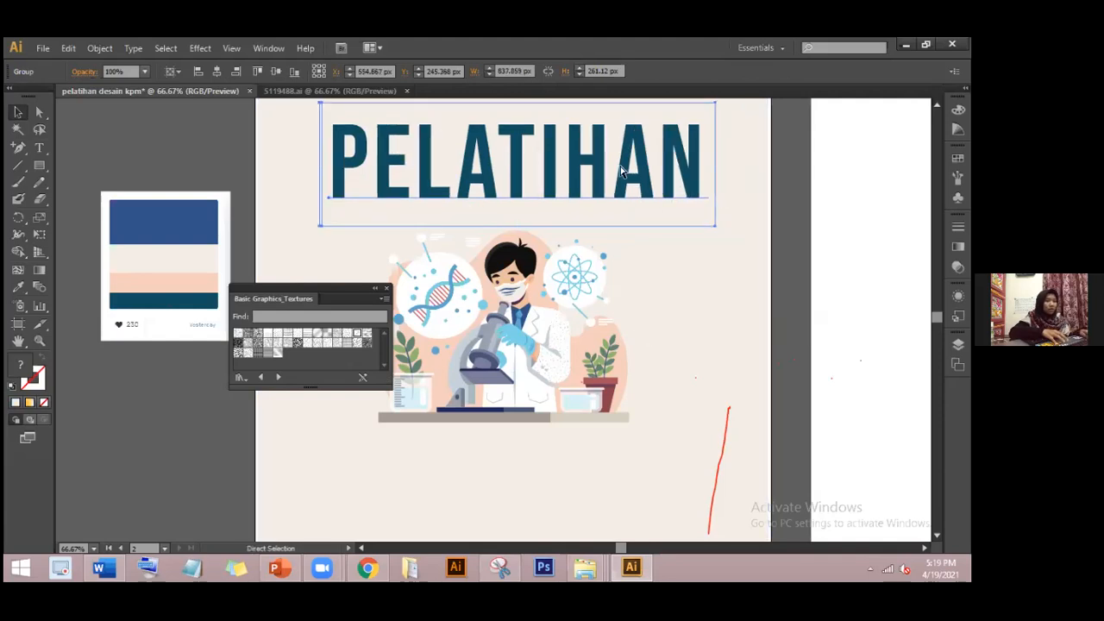
{"action": "key", "text": "ctrl+z"}
- Convert the PELATIHAN heading to outlines and move it slightly to the right
{"action": "right_click", "coordinate": [565, 157]}
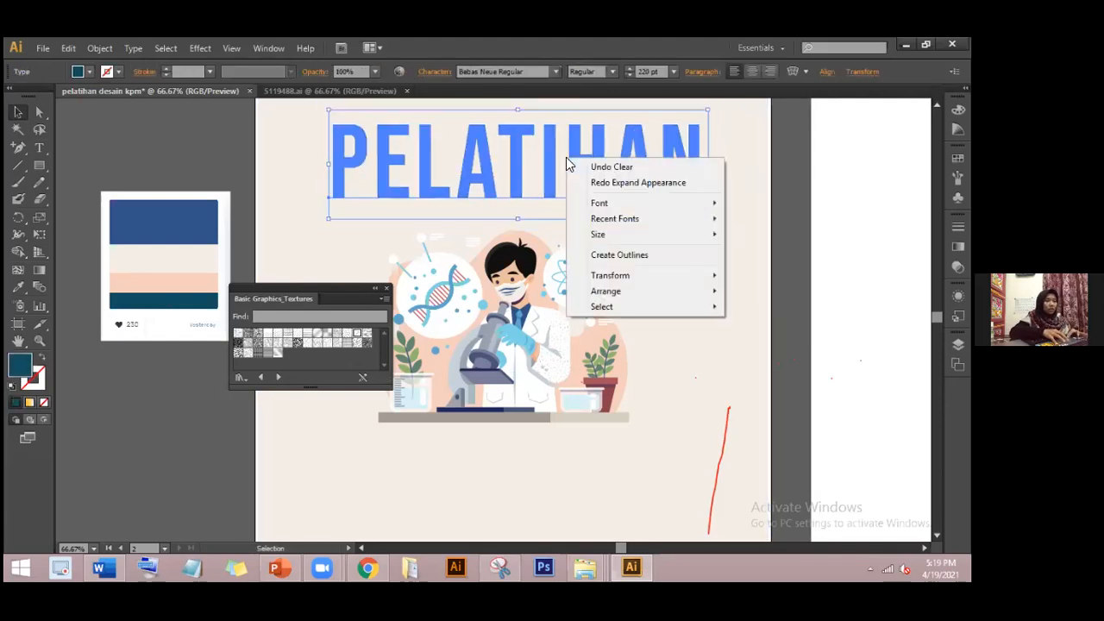
{"action": "left_click", "coordinate": [619, 254]}
{"action": "left_click", "coordinate": [682, 263]}
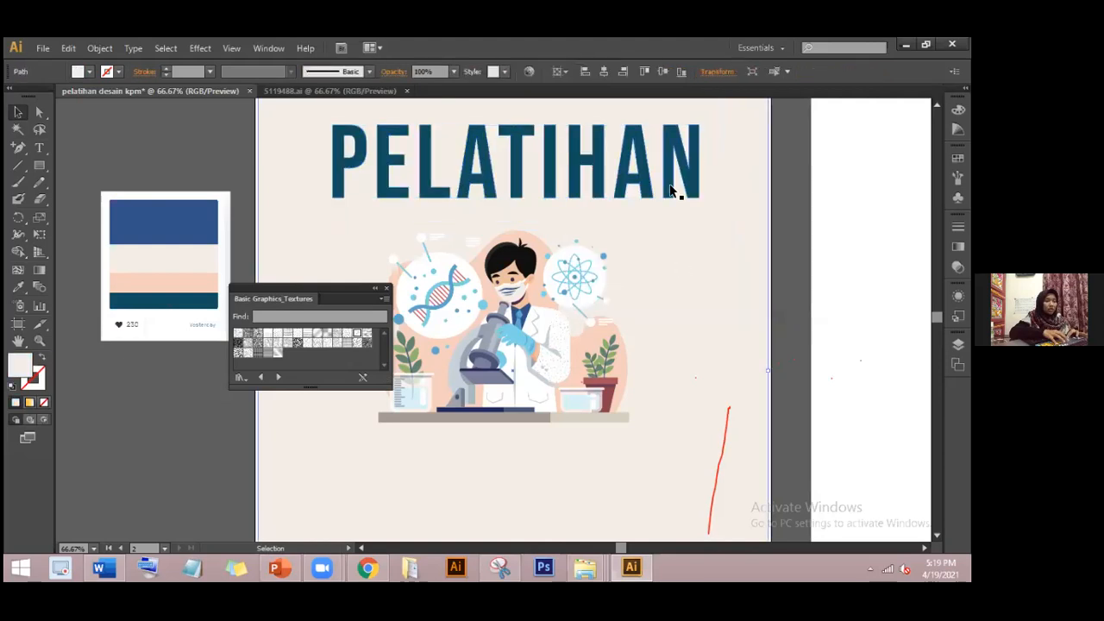
{"action": "mouse_move", "coordinate": [691, 190]}
{"action": "left_mouse_down"}
{"action": "mouse_move", "coordinate": [713, 190]}
{"action": "mouse_move", "coordinate": [701, 190]}
{"action": "left_mouse_up"}
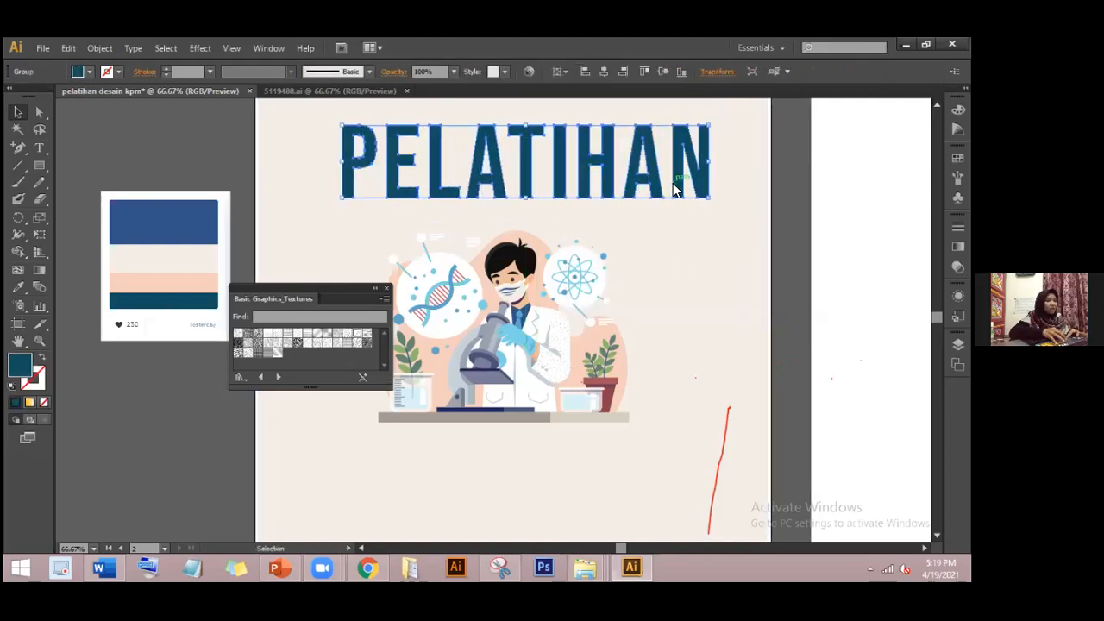
- Try ungrouping the outlined heading and moving the letter N on its own, and undo both changes
{"action": "right_click", "coordinate": [673, 183]}
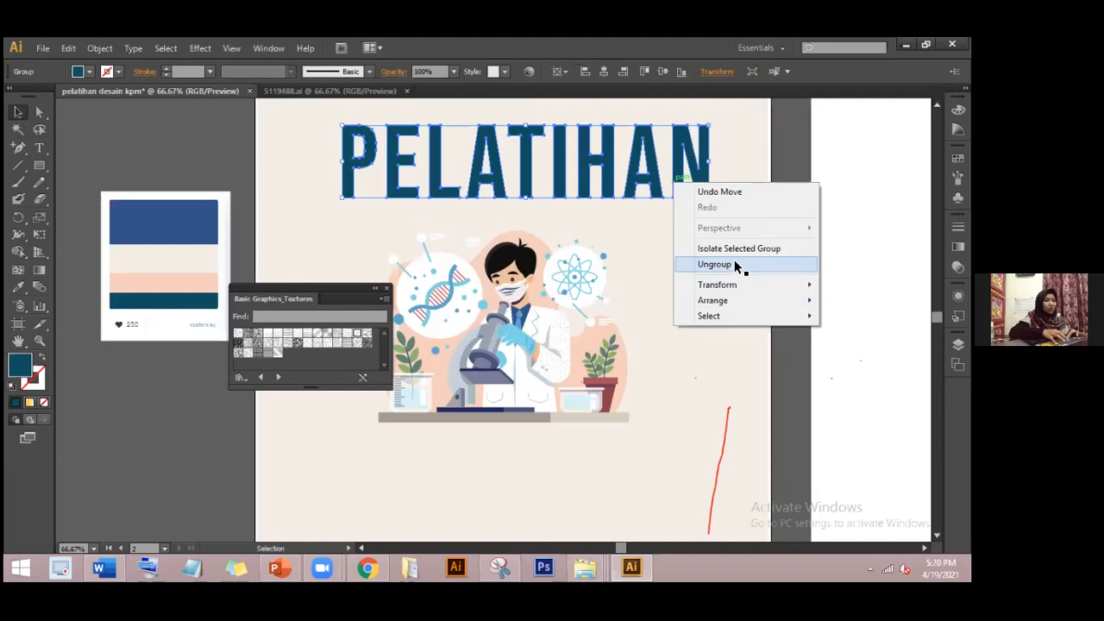
{"action": "left_click", "coordinate": [714, 264]}
{"action": "left_click_drag", "start_coordinate": [708, 179], "coordinate": [724, 181]}
{"action": "key", "text": "a"}
{"action": "key", "text": "ctrl+z"}
{"action": "key", "text": "v"}
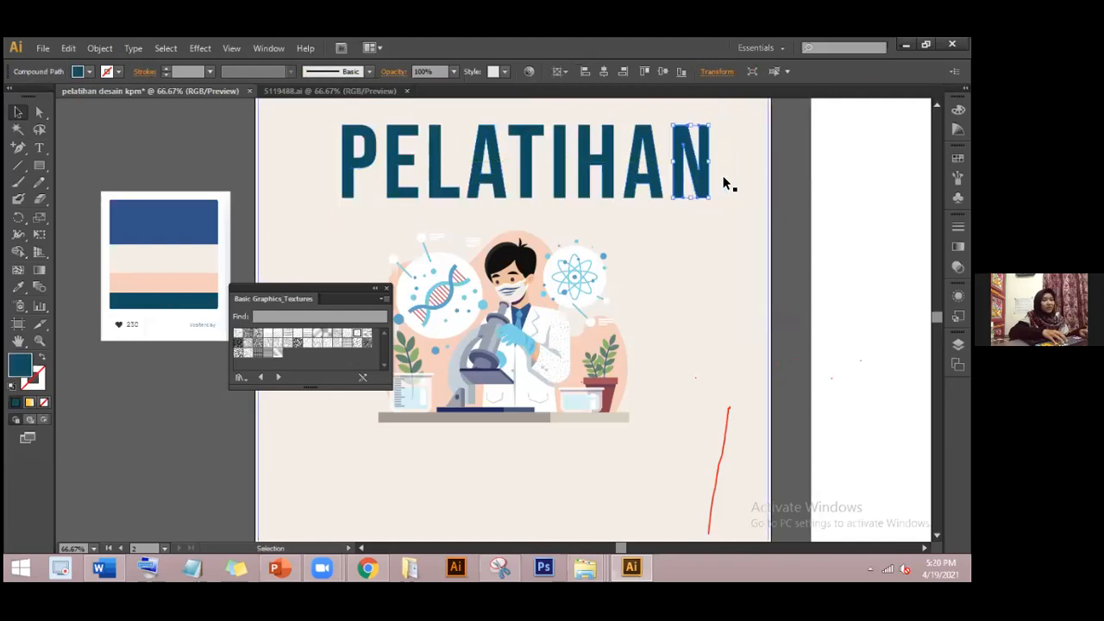
{"action": "key", "text": "ctrl+z"}
{"action": "key", "text": "ctrl+z"}
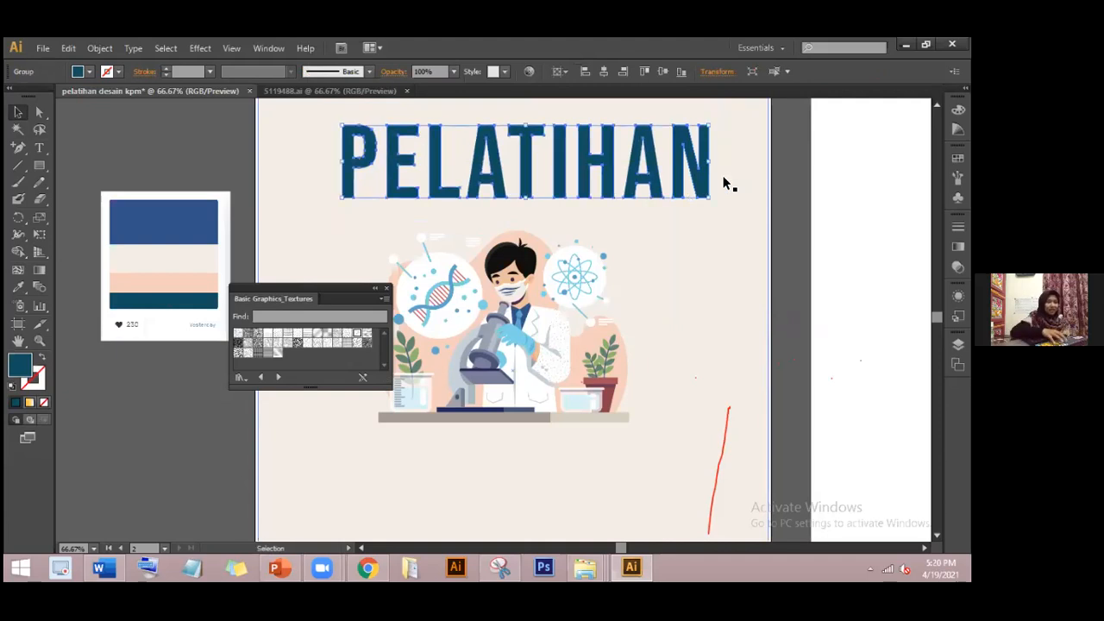
- Ungroup the outlined PELATIHAN heading into separate letters and select the letter P
{"action": "right_click", "coordinate": [706, 190]}
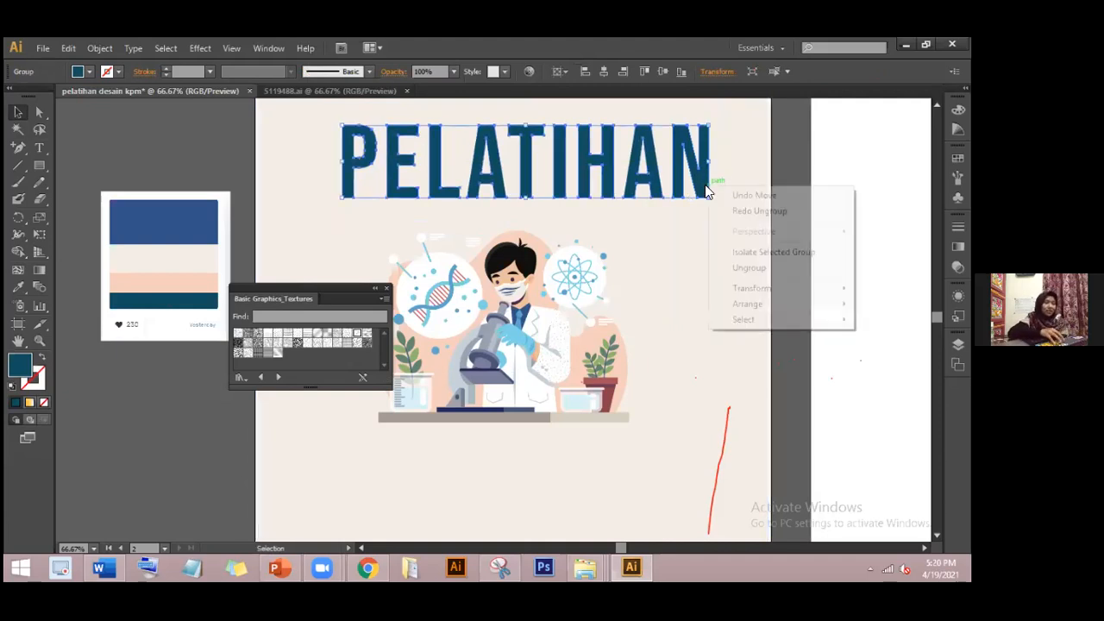
{"action": "left_click", "coordinate": [723, 268]}
{"action": "left_click", "coordinate": [721, 263]}
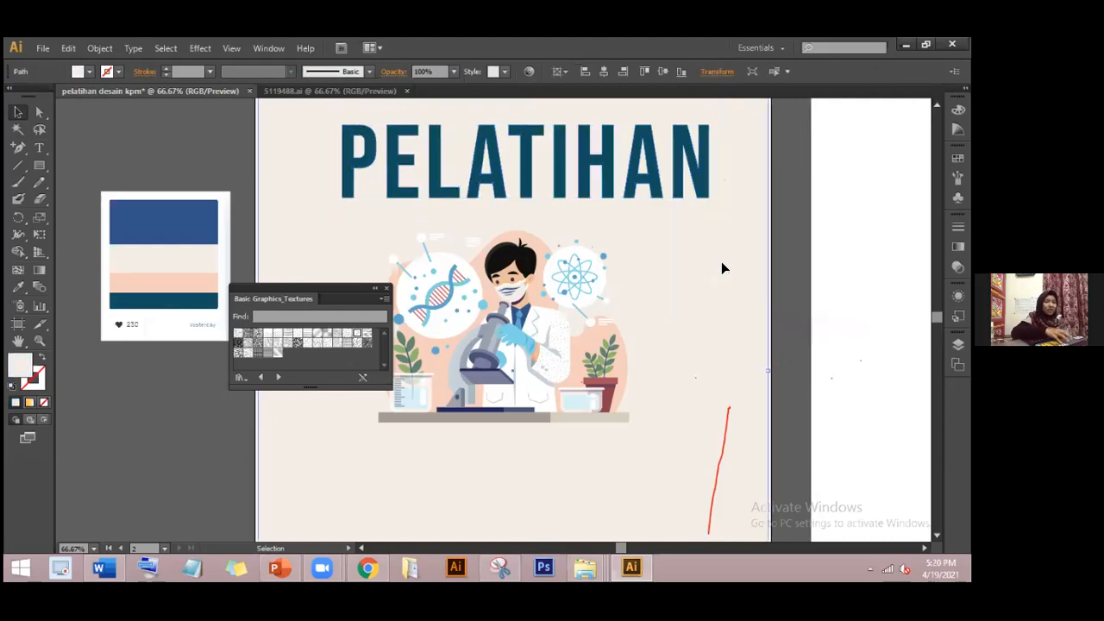
{"action": "left_click", "coordinate": [355, 177]}
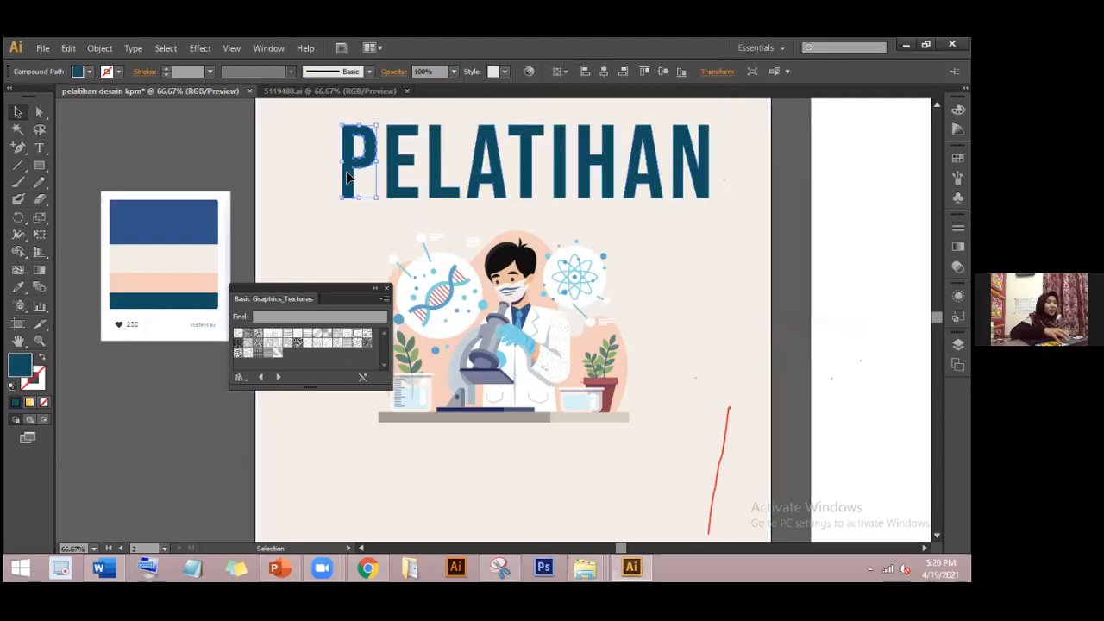
- Apply a 3D Extrude & Bevel effect to the letter P with a first rotation angle of -10°
{"action": "left_click", "coordinate": [197, 52]}
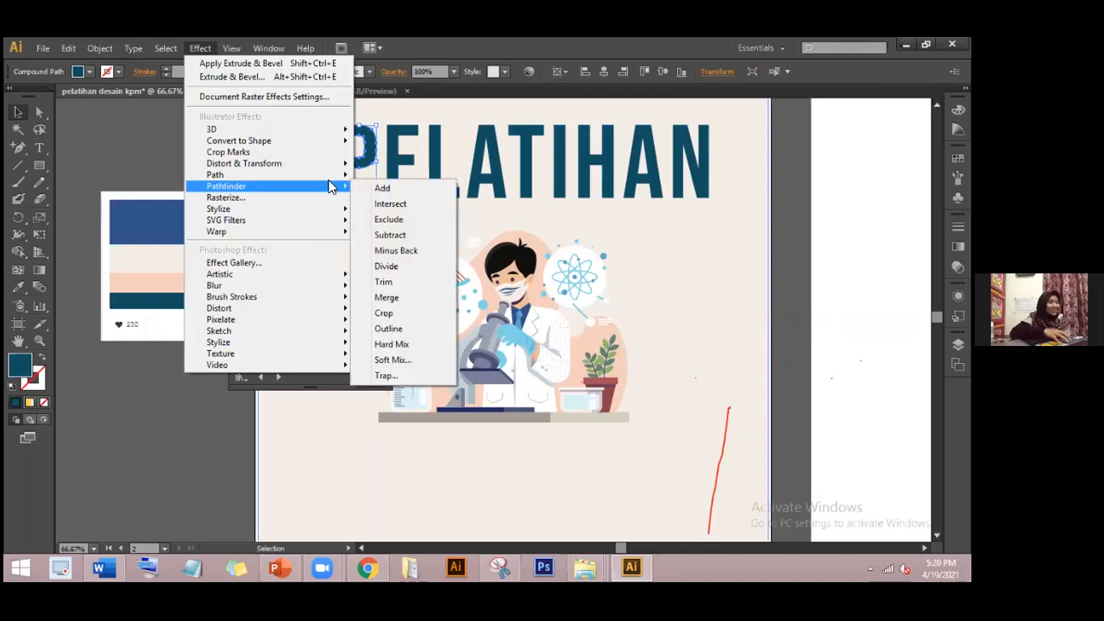
{"action": "mouse_move", "coordinate": [321, 135]}
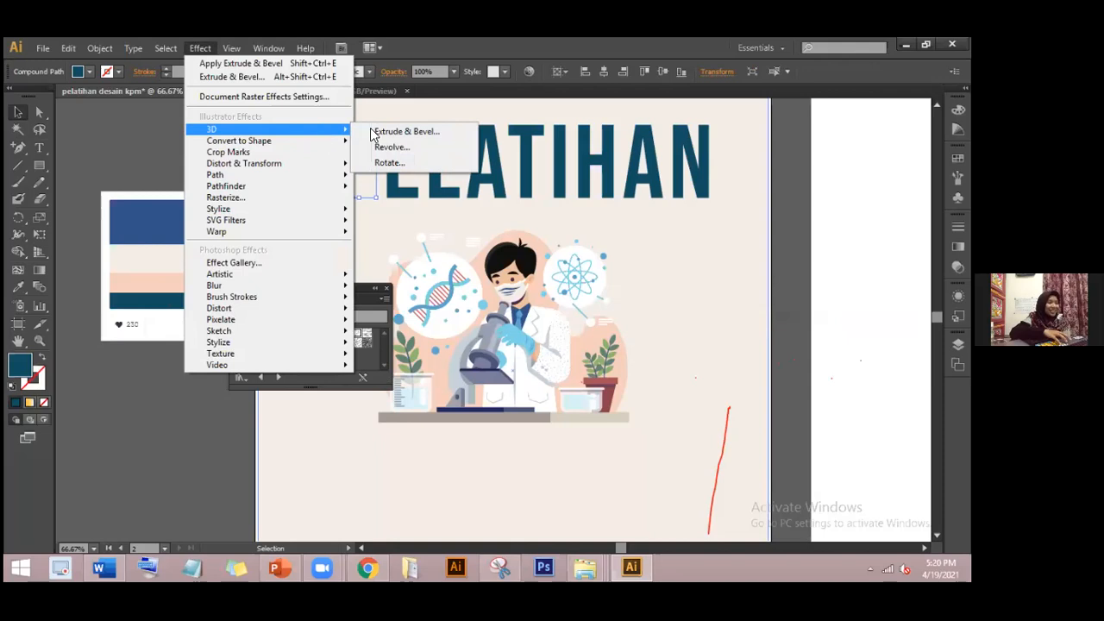
{"action": "left_click", "coordinate": [407, 134]}
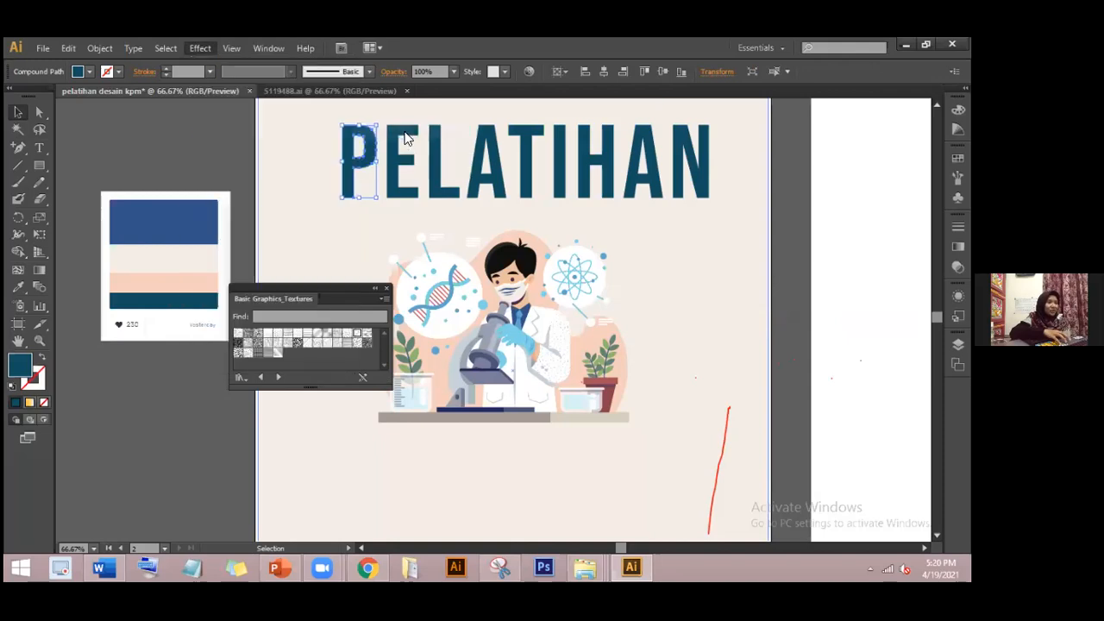
{"action": "left_click", "coordinate": [344, 473]}
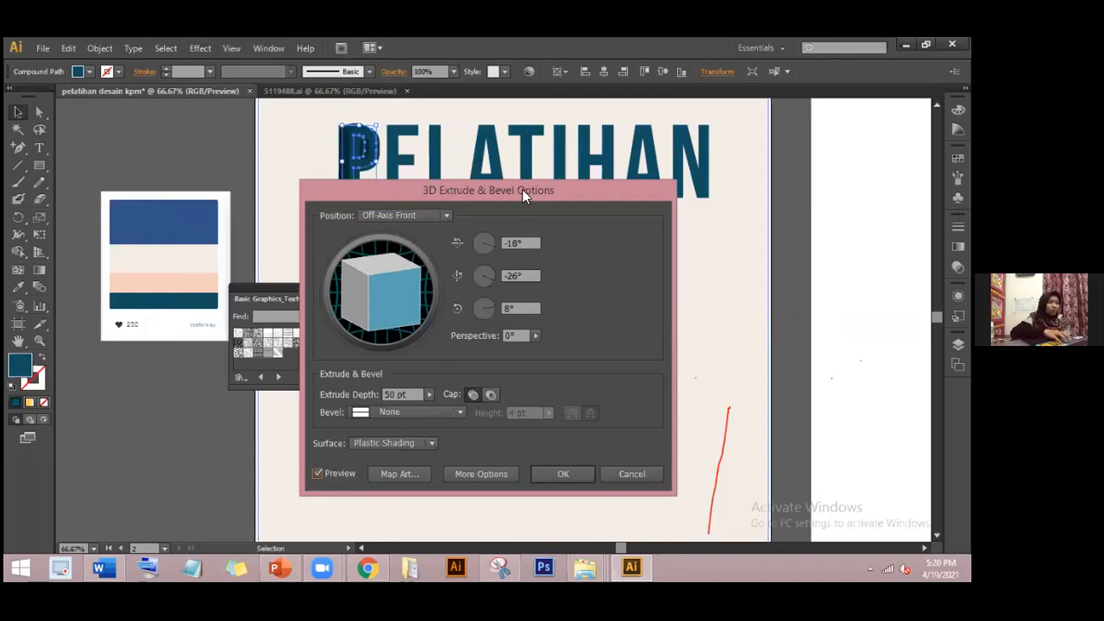
{"action": "left_click_drag", "start_coordinate": [320, 215], "coordinate": [420, 237]}
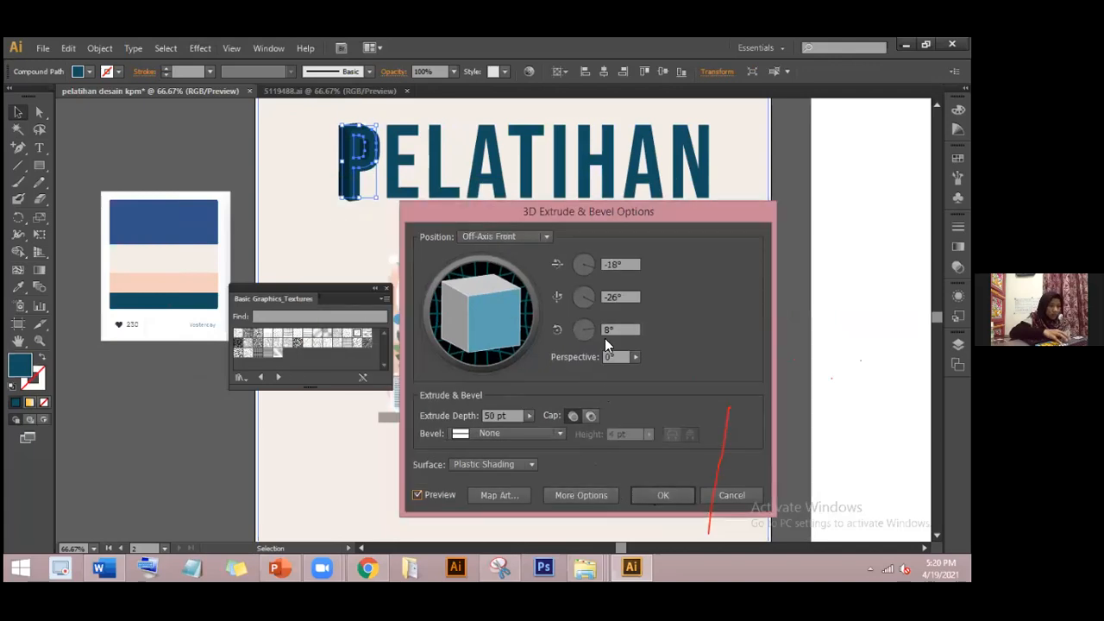
{"action": "left_click_drag", "start_coordinate": [618, 267], "coordinate": [612, 267]}
{"action": "type", "text": "0"}
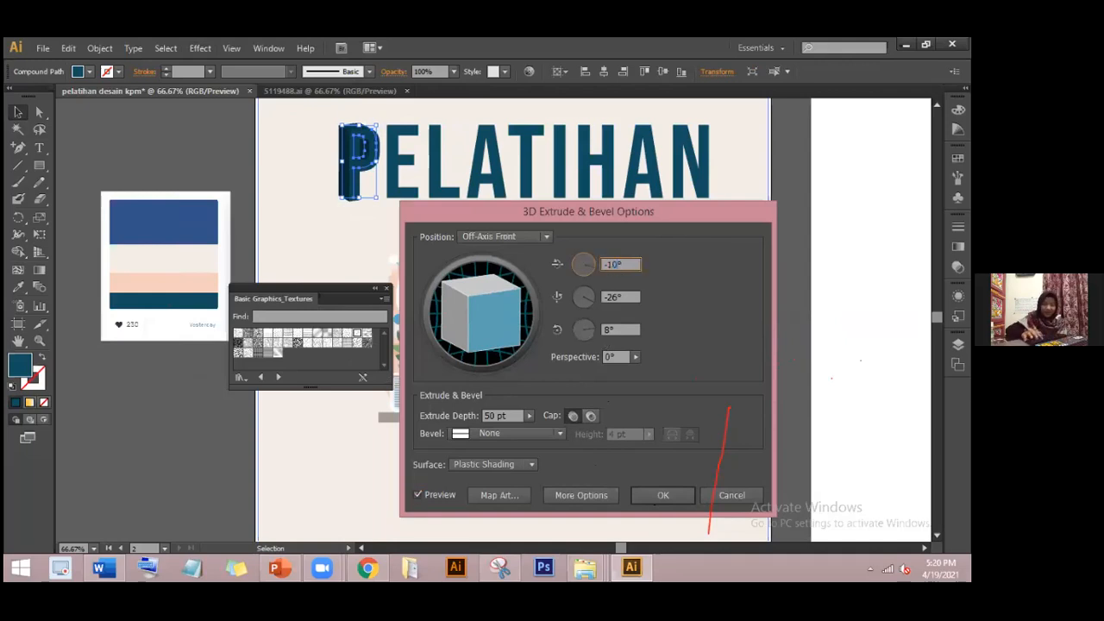
{"action": "key", "text": "Return"}
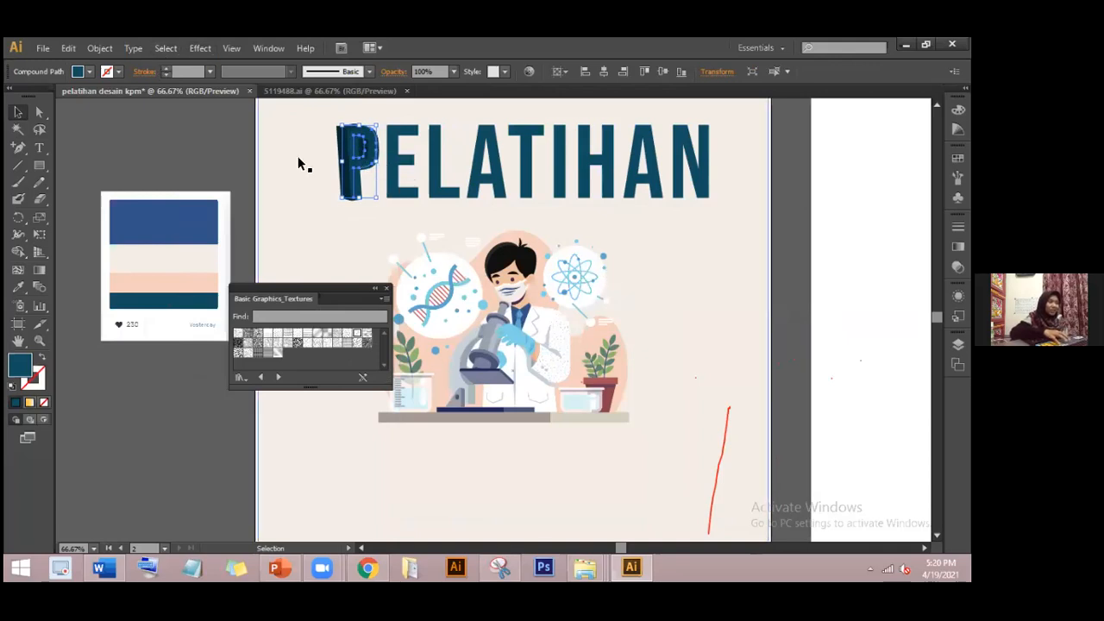
{"action": "left_click", "coordinate": [312, 211]}
- Recolor the extruded letter P to a lighter greyish teal and deselect it
{"action": "left_click", "coordinate": [359, 198]}
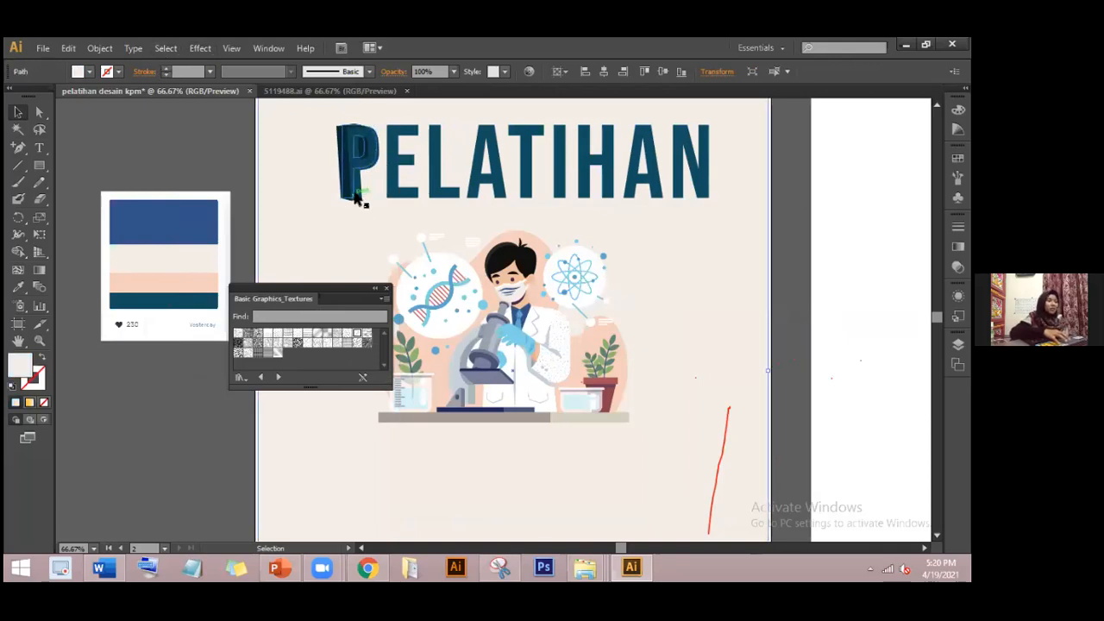
{"action": "double_click", "coordinate": [19, 367]}
{"action": "key", "text": "Return"}
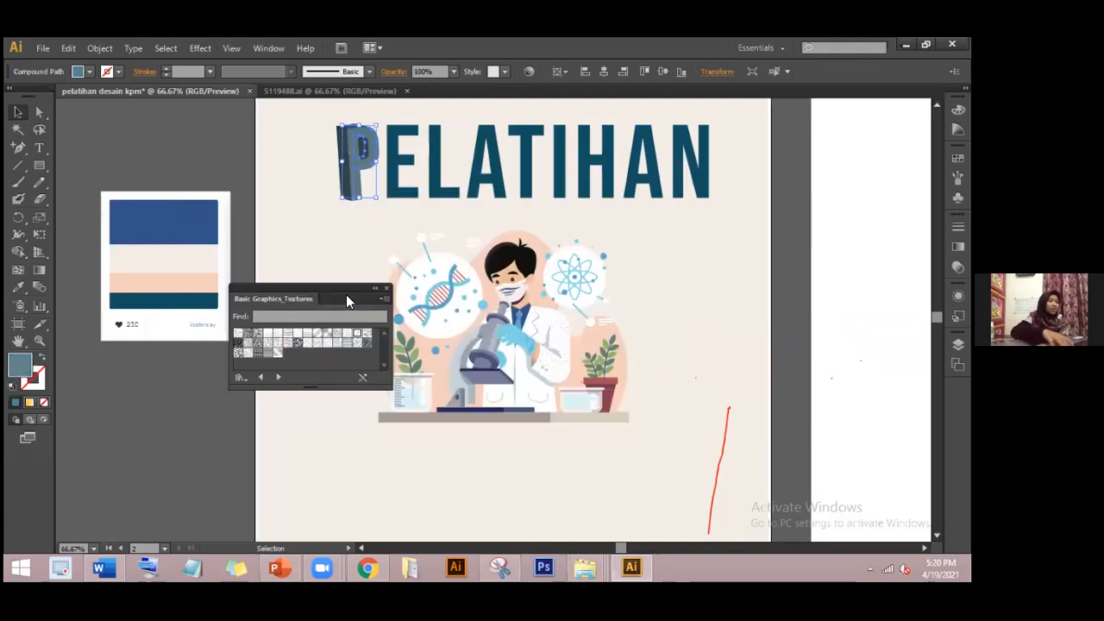
{"action": "left_click", "coordinate": [264, 227]}
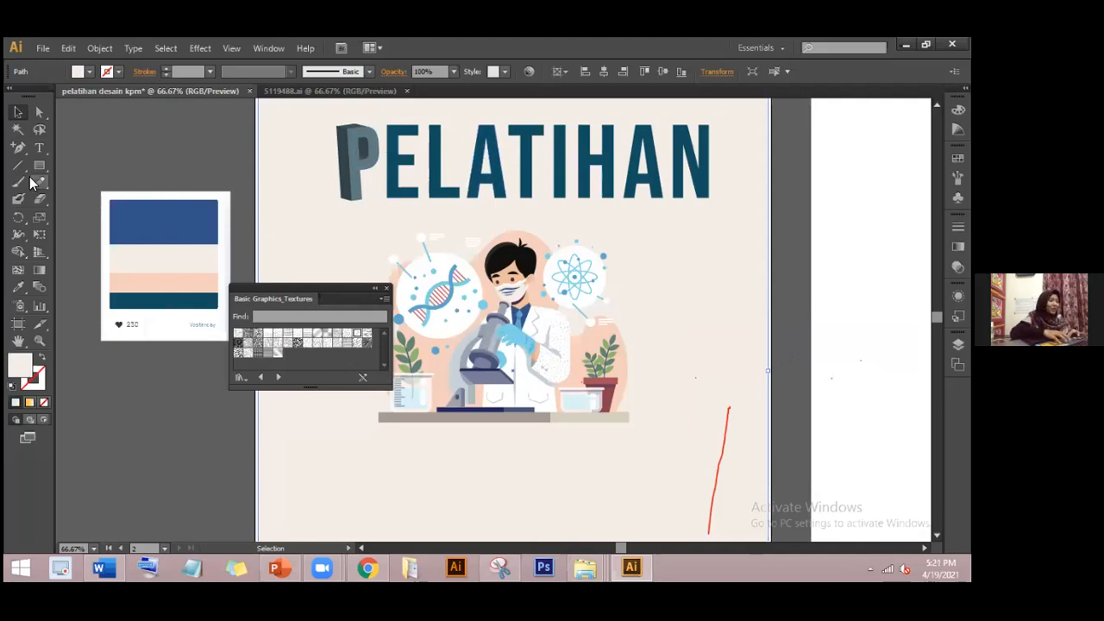
- Duplicate the letter E and place the copy over the original, offset slightly up and to the left
{"action": "left_click", "coordinate": [401, 155]}
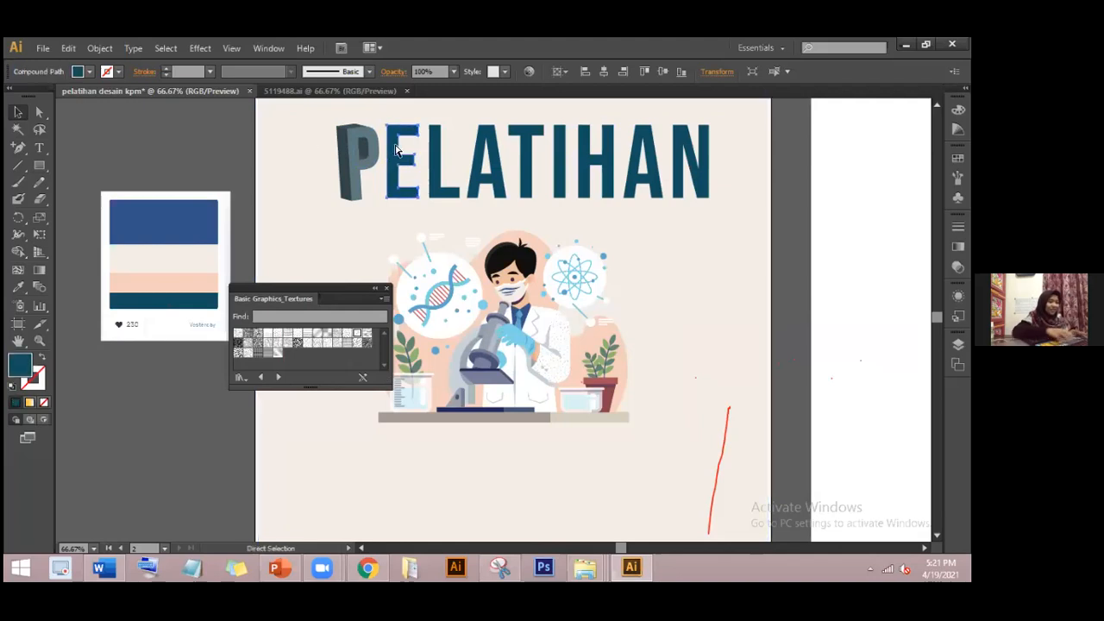
{"action": "key", "text": "ctrl+c"}
{"action": "key", "text": "ctrl+v"}
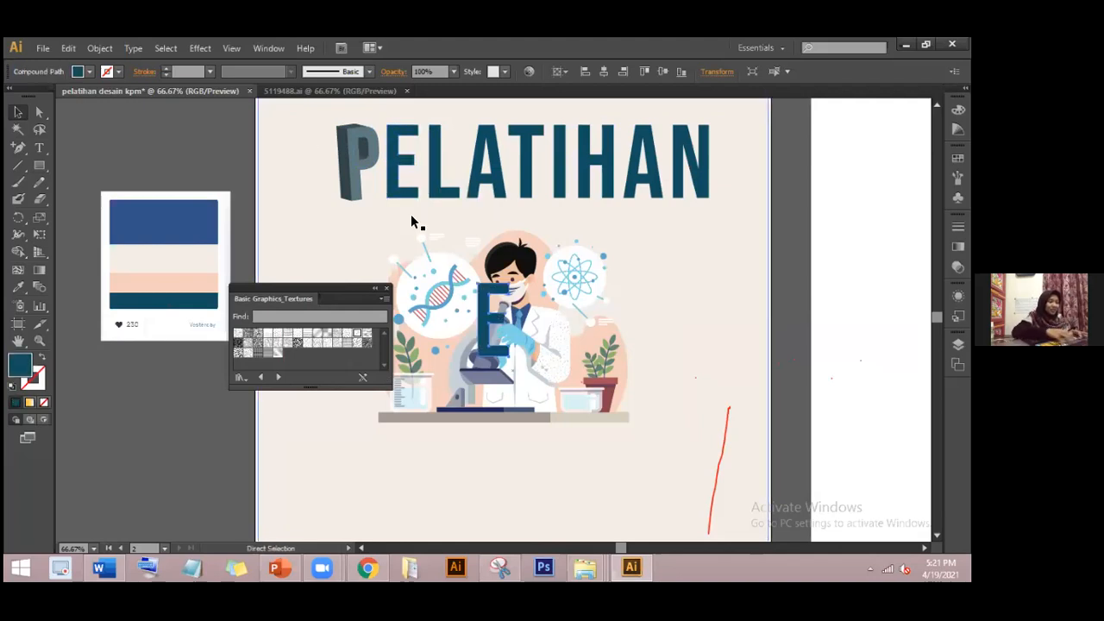
{"action": "left_click_drag", "start_coordinate": [487, 312], "coordinate": [390, 149]}
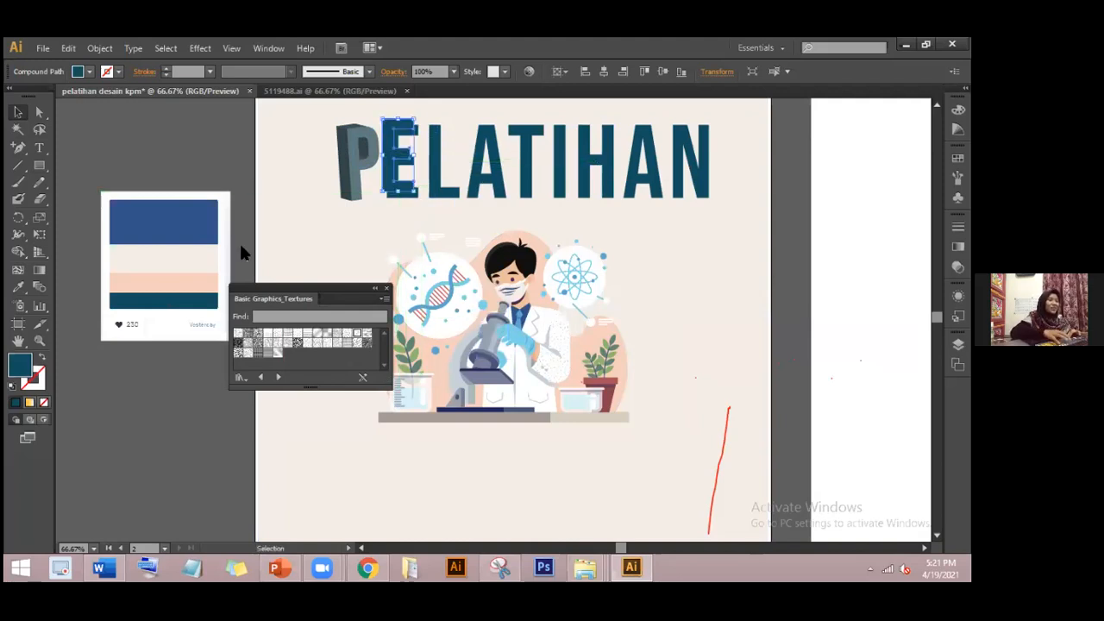
- Fill the duplicated letter E with the off-white sampled from the colour palette image and deselect it
{"action": "left_click", "coordinate": [19, 288]}
{"action": "left_click", "coordinate": [153, 256]}
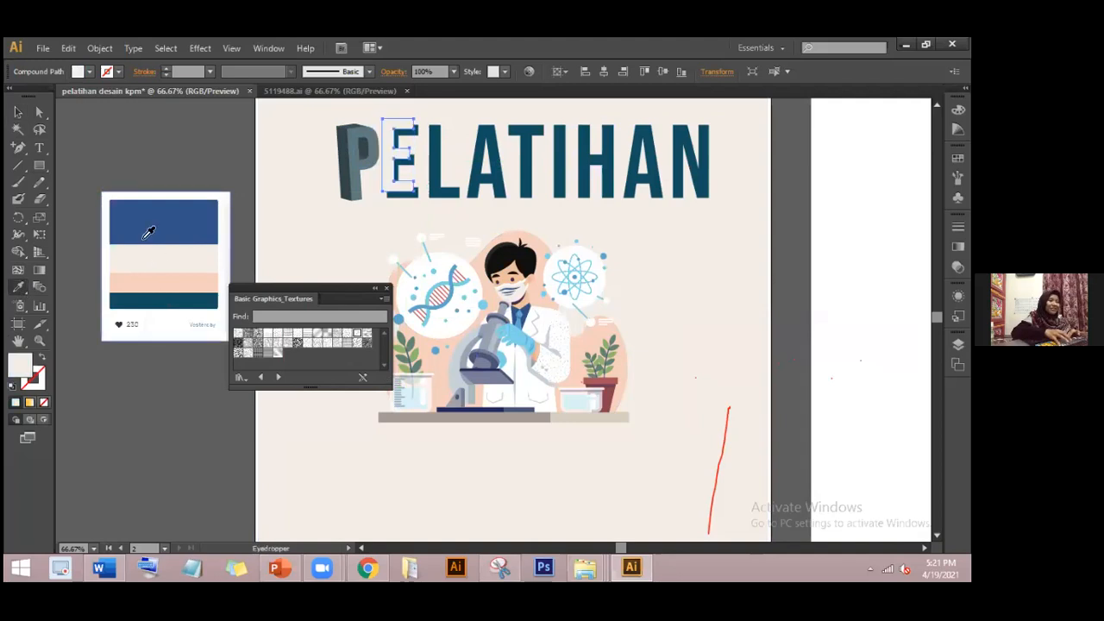
{"action": "left_click", "coordinate": [19, 113]}
{"action": "left_click", "coordinate": [208, 160]}
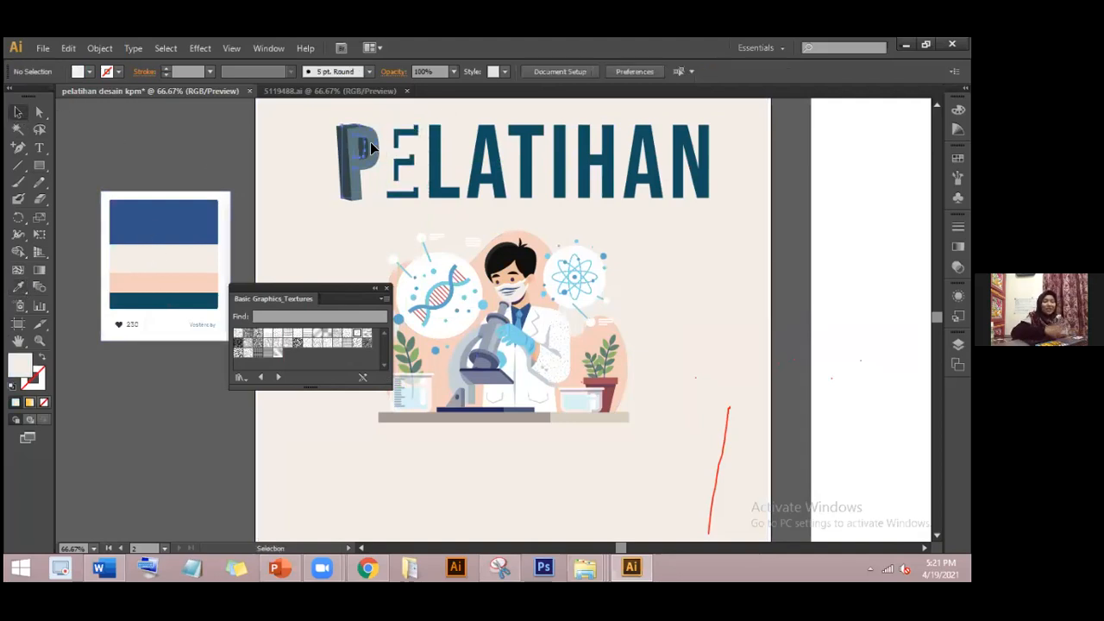
{"action": "left_click", "coordinate": [373, 151]}
{"action": "left_click", "coordinate": [311, 168]}
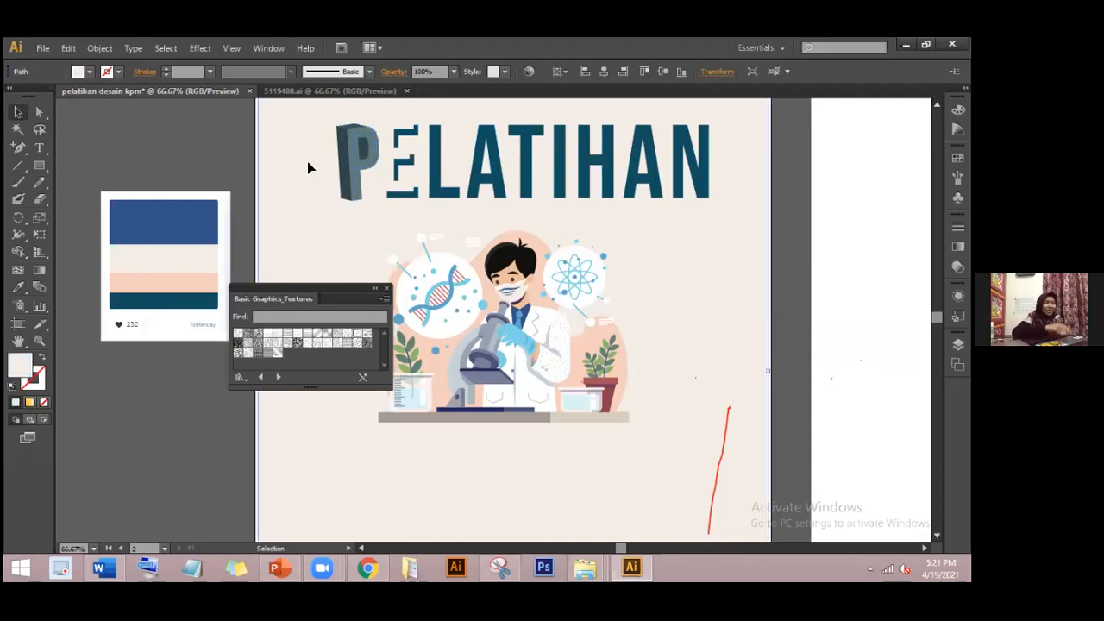
{"action": "left_click", "coordinate": [354, 167]}
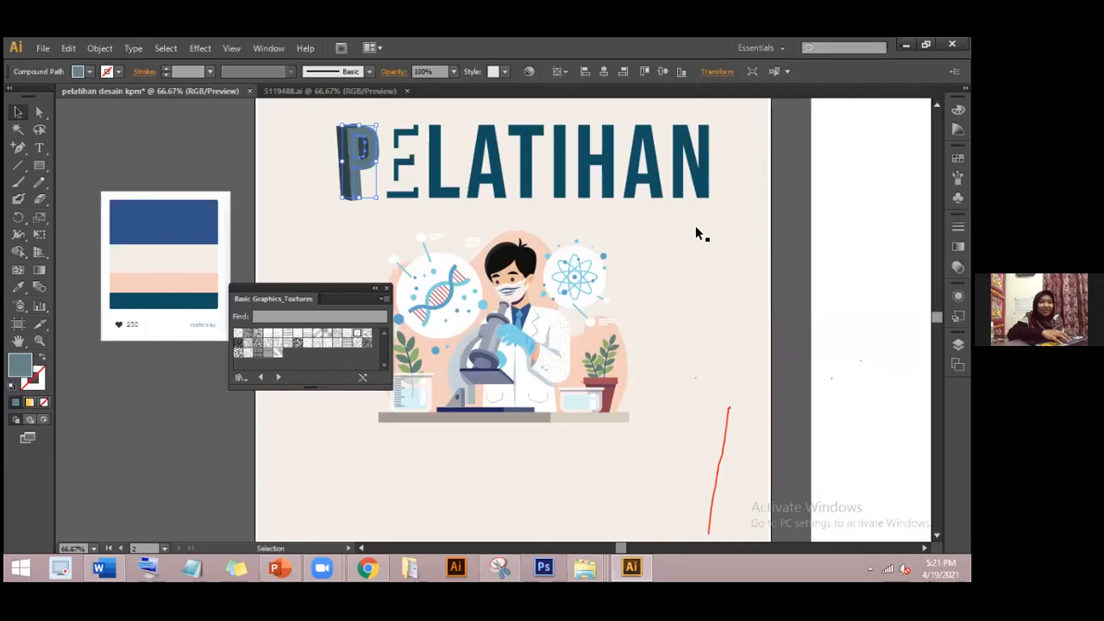
{"action": "scroll", "coordinate": [513, 319], "scroll_direction": "up", "scroll_amount": 5}
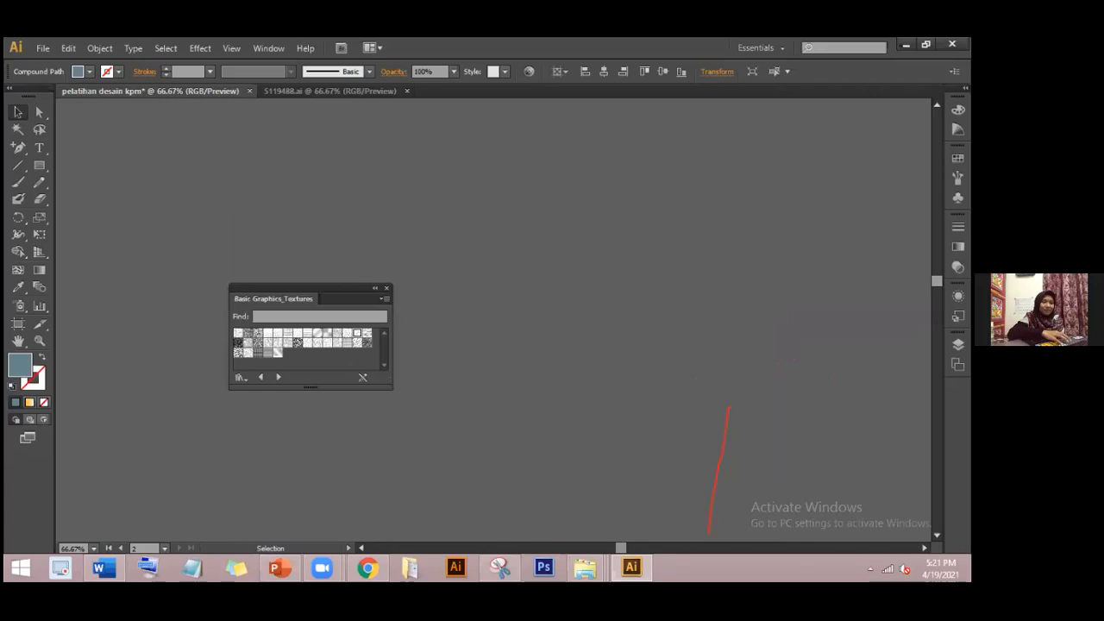
{"action": "scroll", "coordinate": [513, 319], "scroll_direction": "down", "scroll_amount": 5}
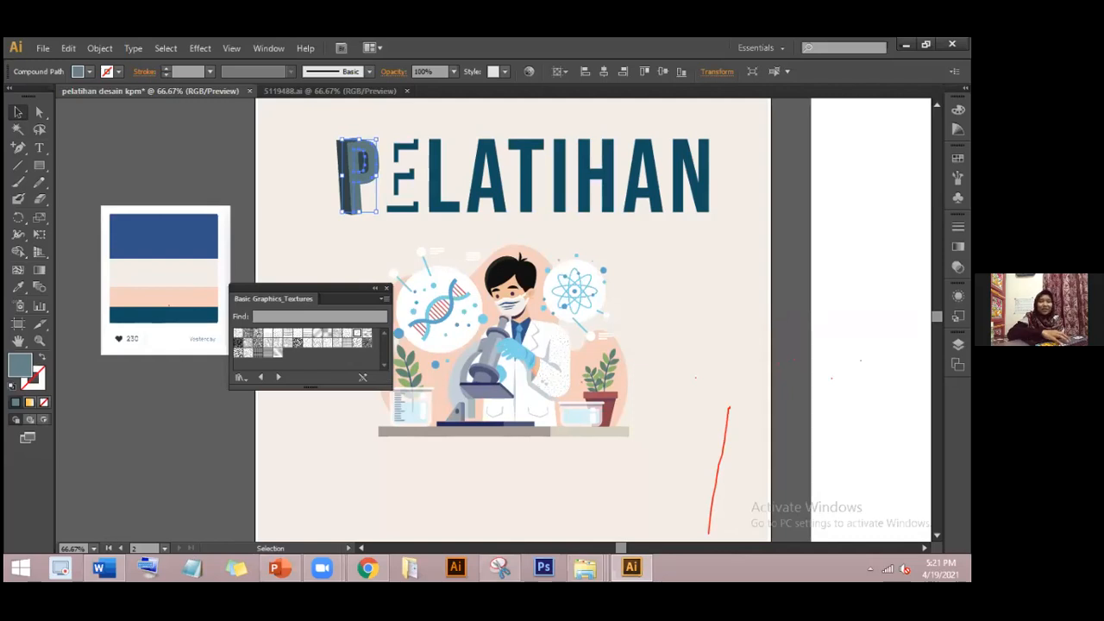
{"action": "left_click", "coordinate": [867, 320]}
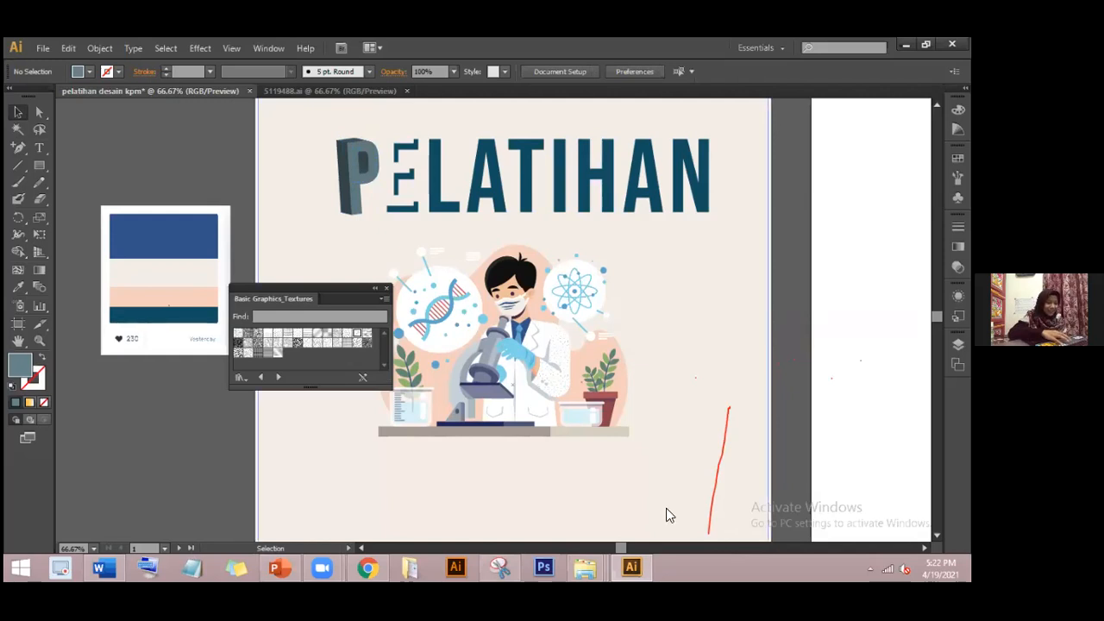
- Move the floating Basic Graphics_Textures library off the scientist illustration to just below the colour palette image
{"action": "scroll", "coordinate": [670, 515], "scroll_direction": "right", "scroll_amount": 1}
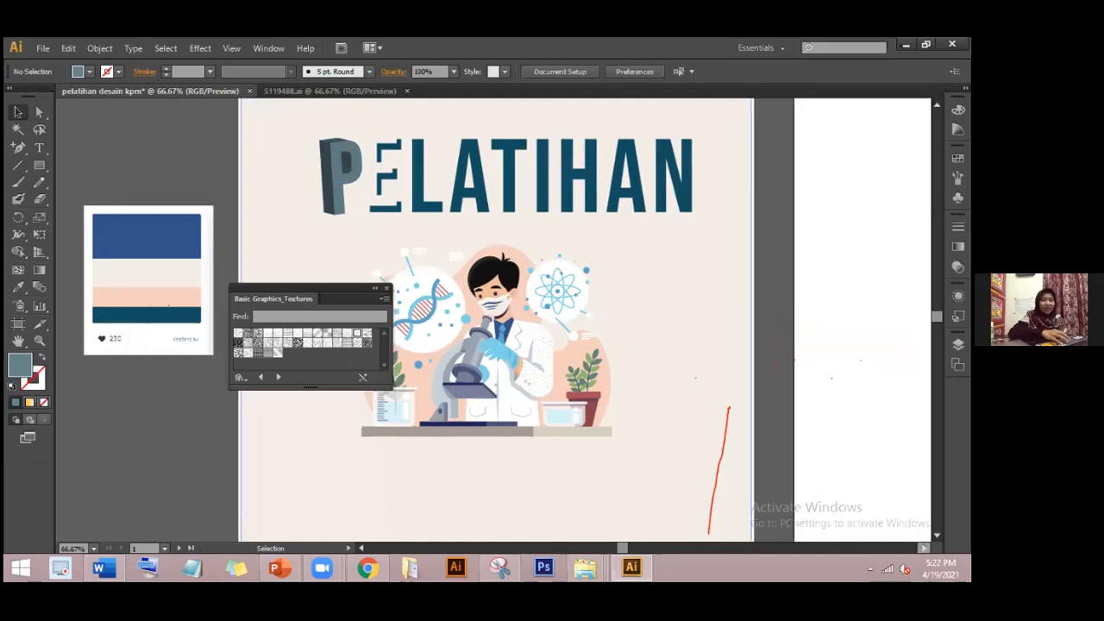
{"action": "scroll", "coordinate": [492, 345], "scroll_direction": "right", "scroll_amount": 1}
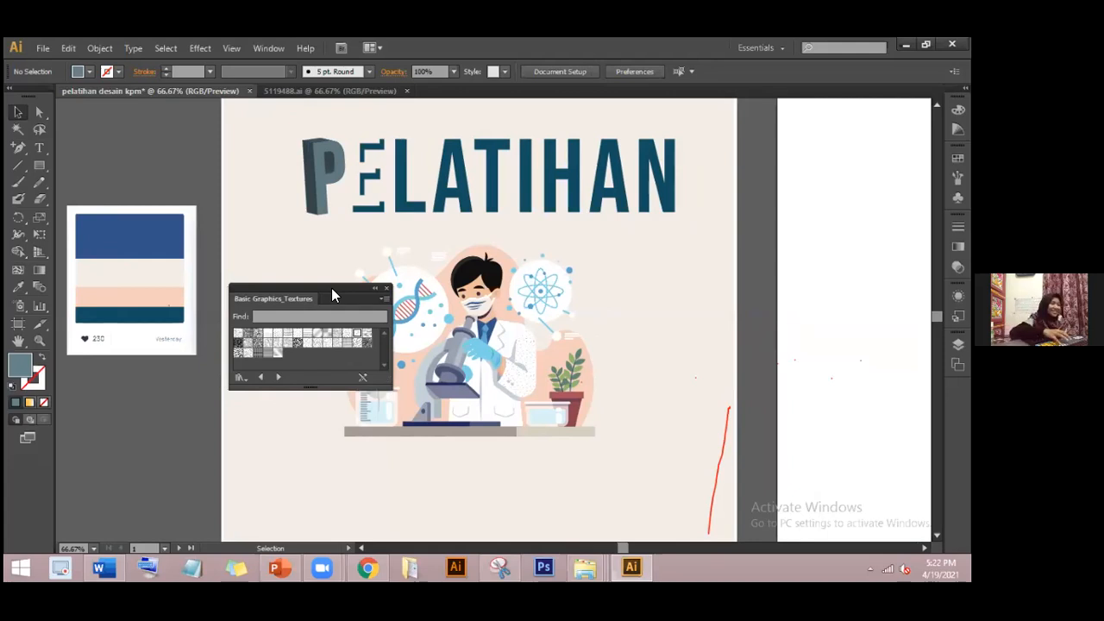
{"action": "left_click_drag", "start_coordinate": [335, 296], "coordinate": [167, 384]}
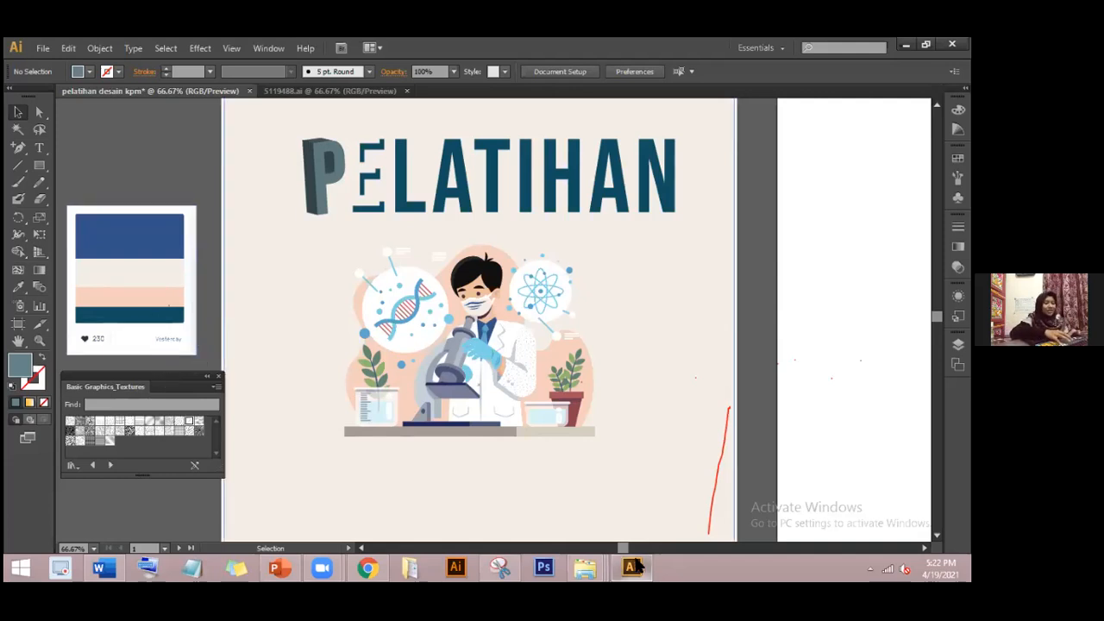
- Bring the logo tpm asli image from the logo folder in File Explorer onto the poster and embed it
{"action": "mouse_move", "coordinate": [638, 566]}
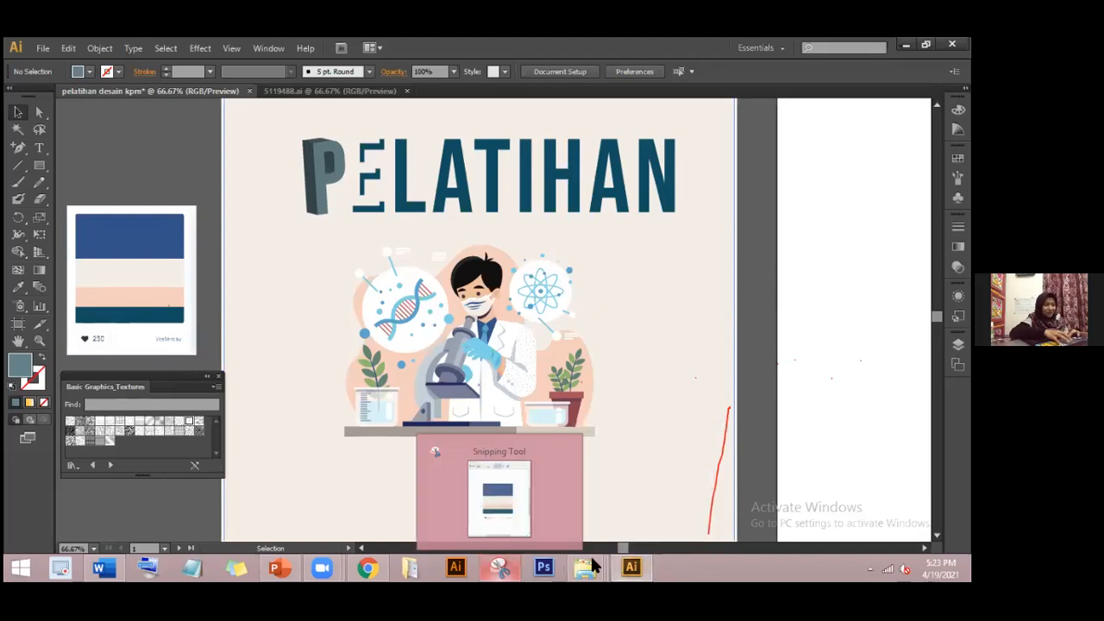
{"action": "mouse_move", "coordinate": [587, 567]}
{"action": "left_click", "coordinate": [569, 537]}
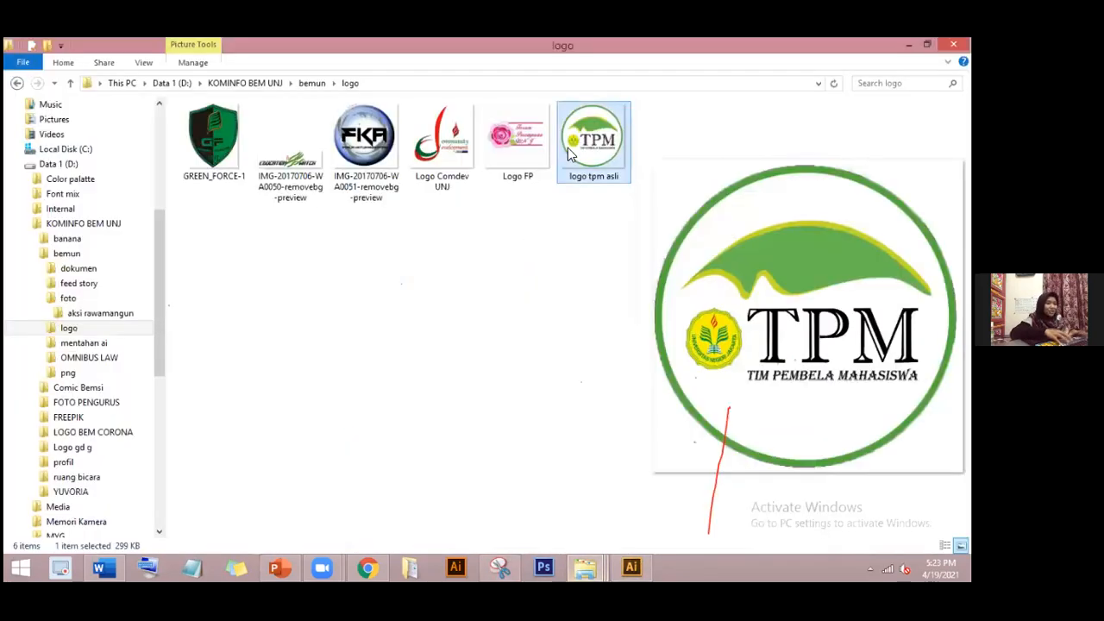
{"action": "left_click", "coordinate": [631, 567]}
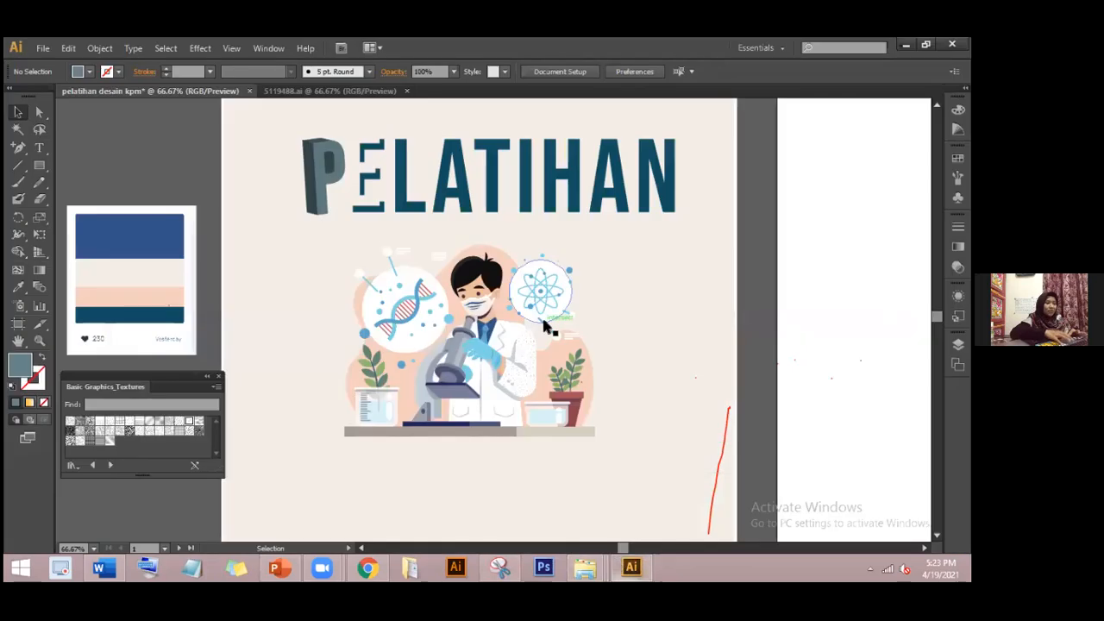
{"action": "left_click_drag", "start_coordinate": [464, 298], "coordinate": [462, 292]}
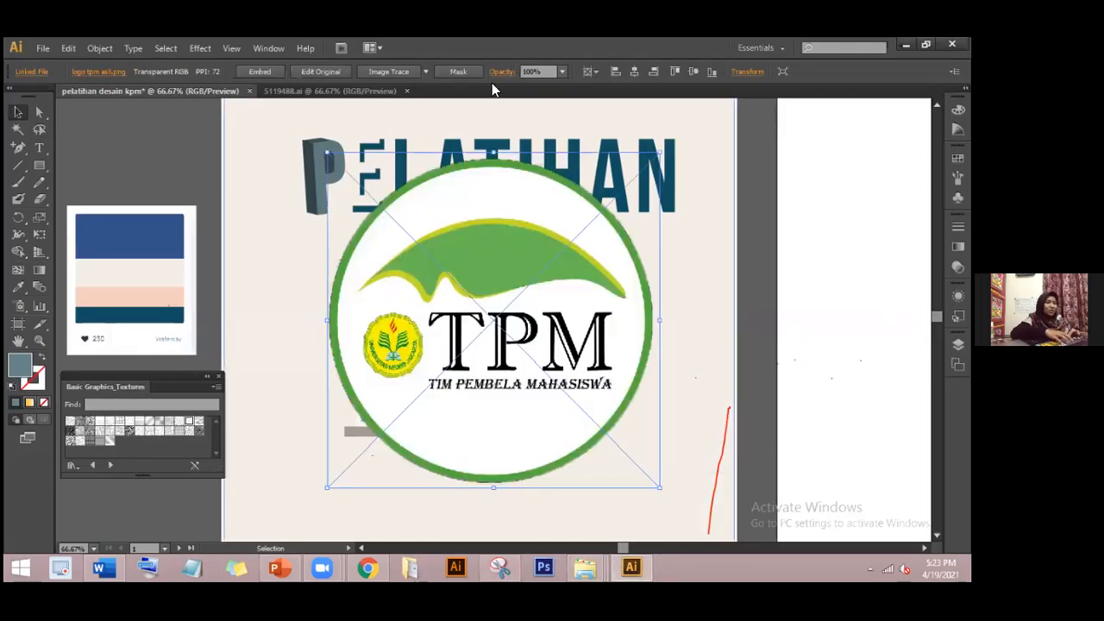
{"action": "left_click", "coordinate": [256, 73]}
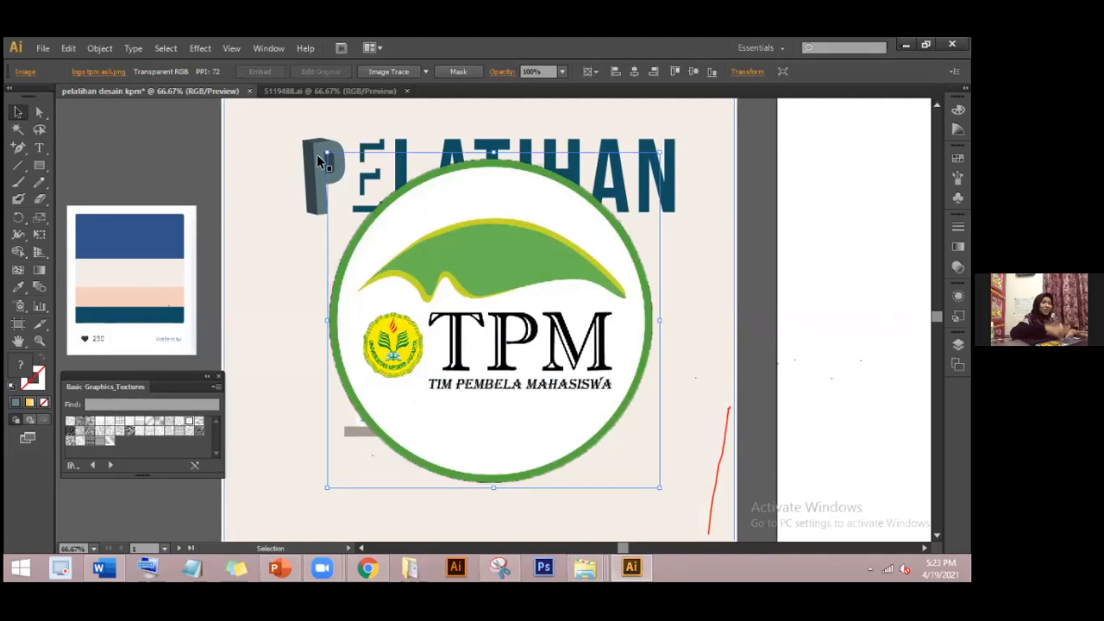
- Scale the TPM logo down and move it beside the scientist illustration, overlapping the poster's right edge
{"action": "left_click_drag", "start_coordinate": [327, 153], "coordinate": [434, 240]}
{"action": "key", "text": "ctrl+z"}
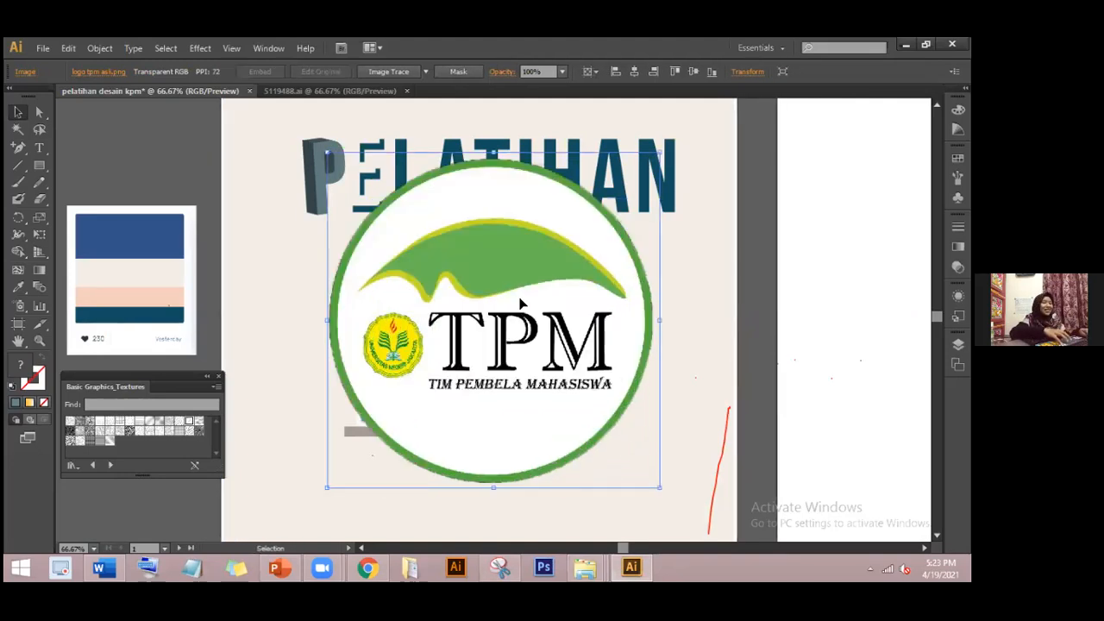
{"action": "left_click_drag", "start_coordinate": [325, 152], "coordinate": [431, 256]}
{"action": "left_click_drag", "start_coordinate": [529, 326], "coordinate": [632, 356]}
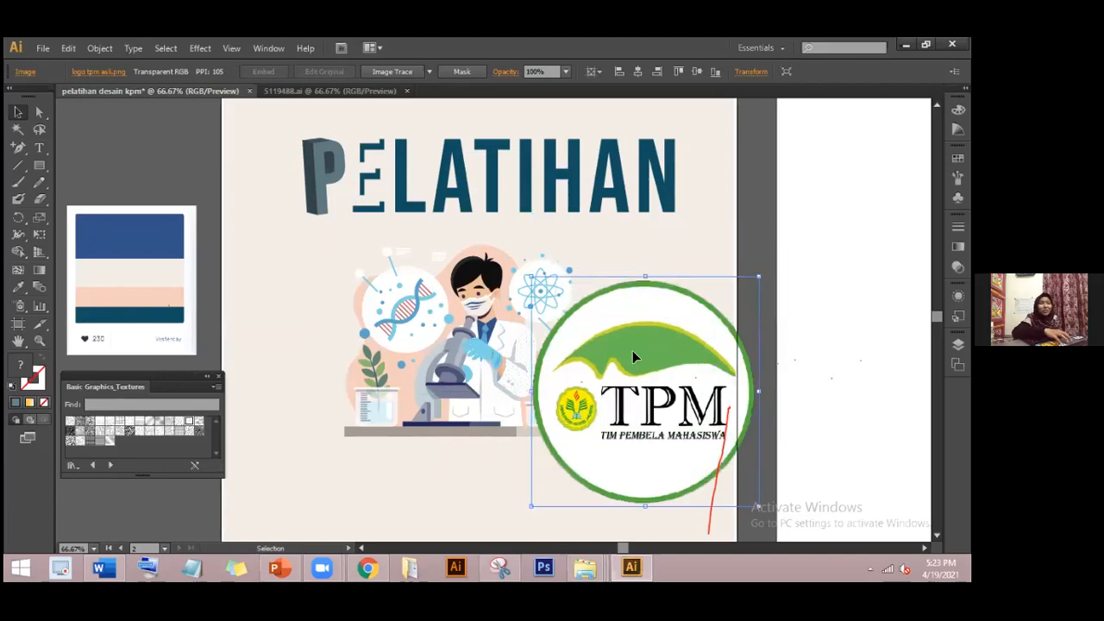
{"action": "left_click_drag", "start_coordinate": [632, 354], "coordinate": [707, 316]}
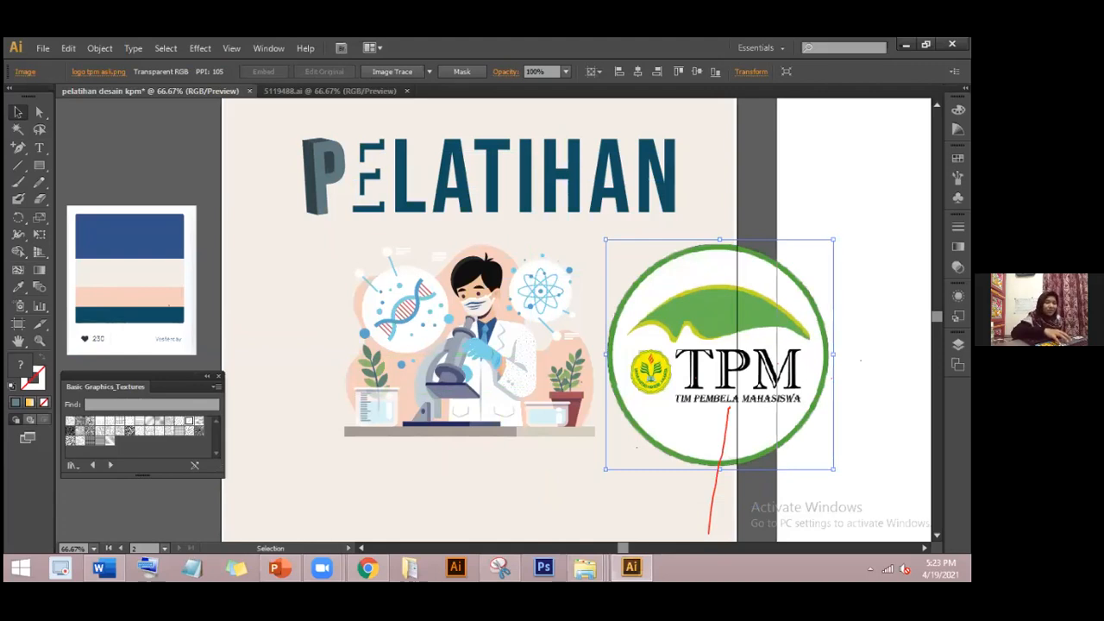
- Delete the TPM logo from the artwork with both artboards in view
{"action": "scroll", "coordinate": [576, 319], "scroll_direction": "right", "scroll_amount": 1}
{"action": "scroll", "coordinate": [576, 319], "scroll_direction": "right", "scroll_amount": 1}
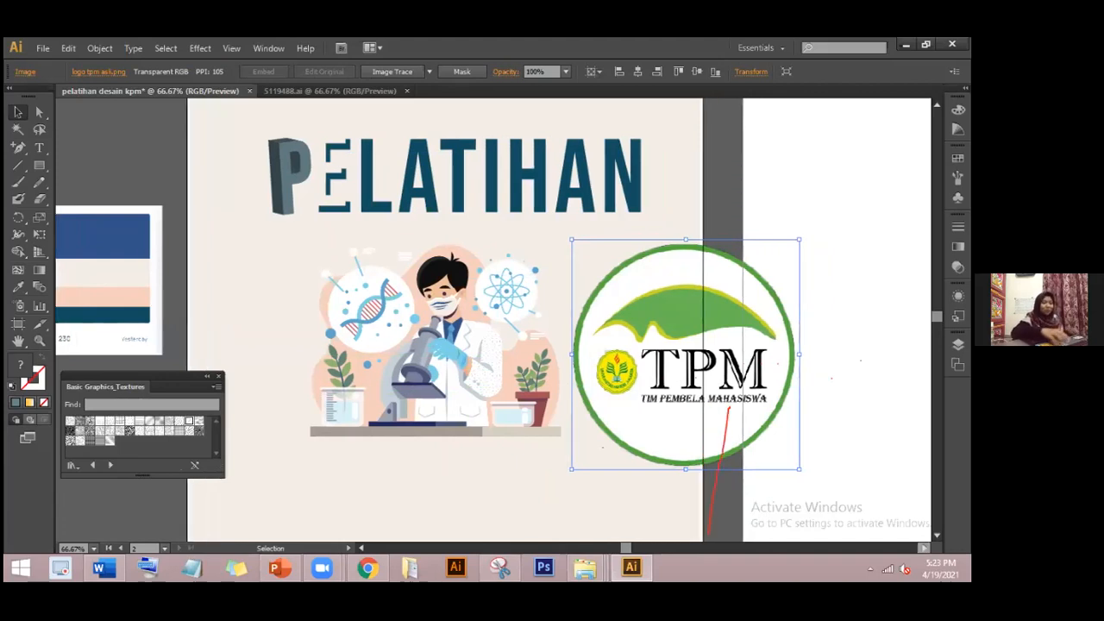
{"action": "key", "text": "a"}
{"action": "key", "text": "ctrl+minus"}
{"action": "key", "text": "ctrl+minus"}
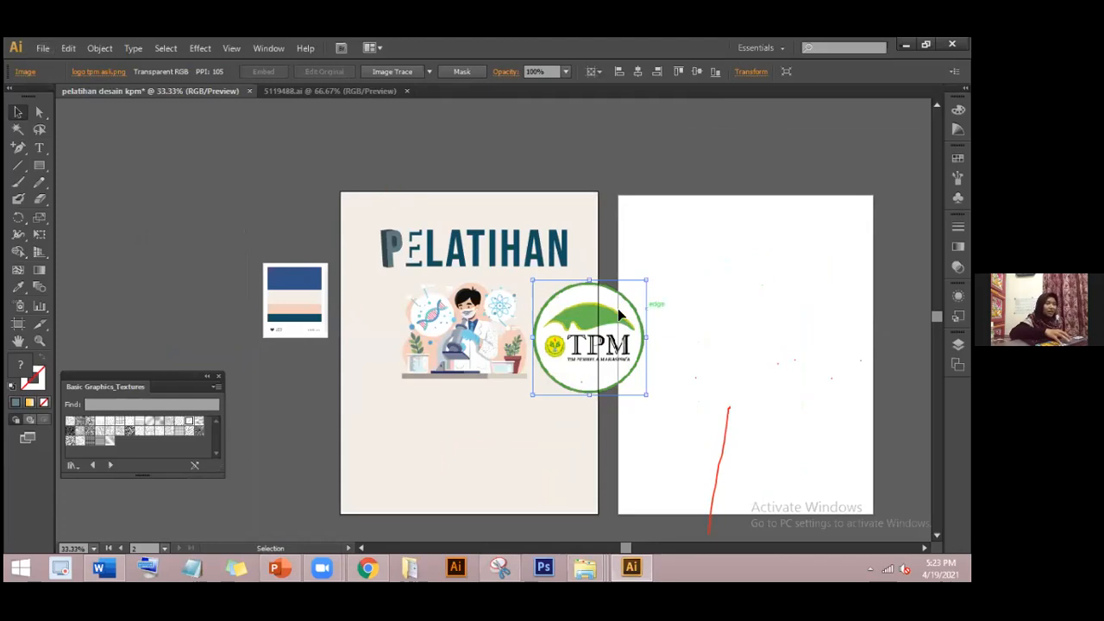
{"action": "key", "text": "Delete"}
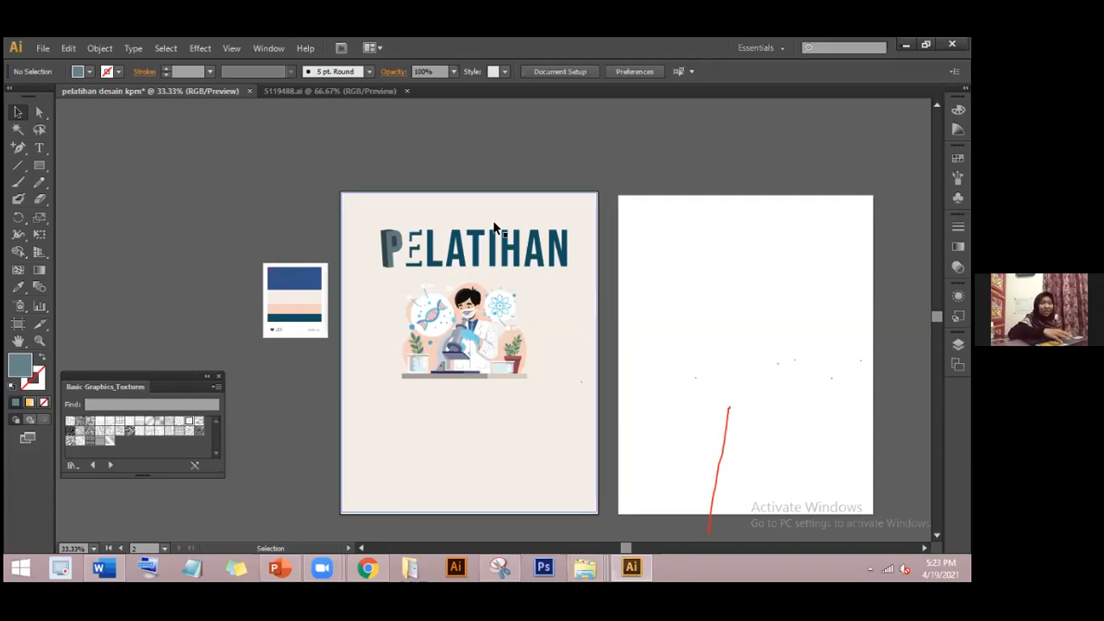
{"action": "left_click", "coordinate": [47, 52]}
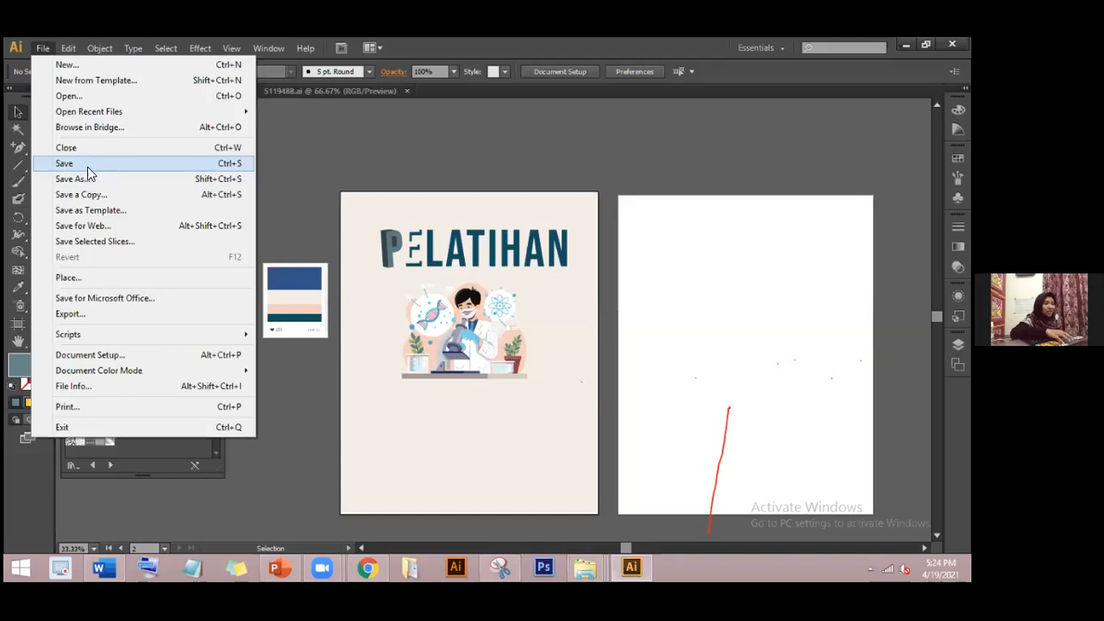
{"action": "left_click", "coordinate": [87, 167]}
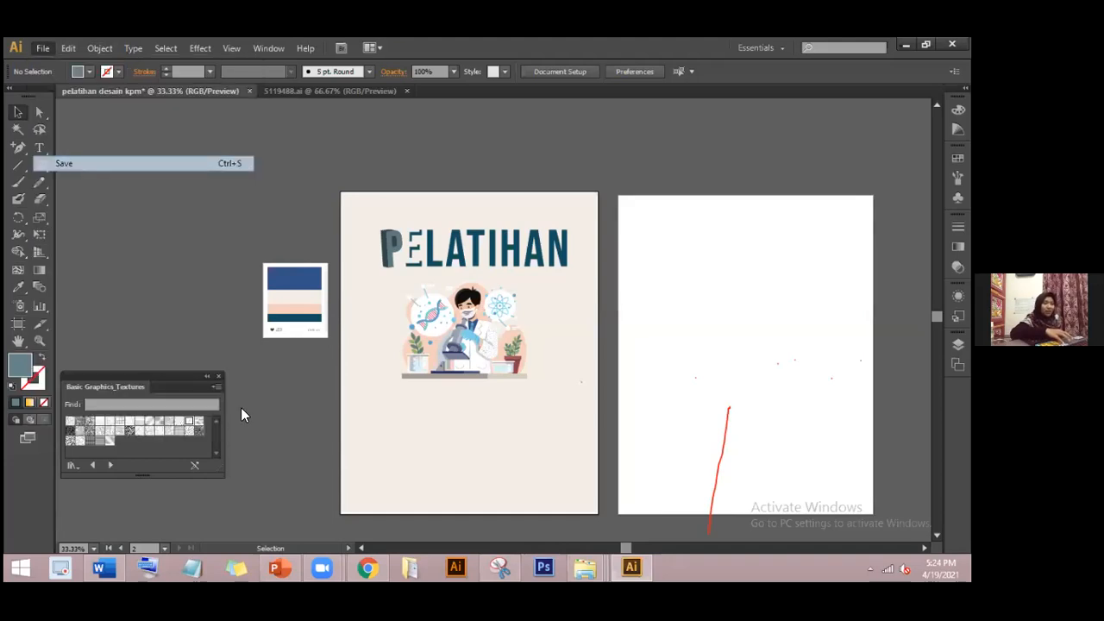
{"action": "left_click", "coordinate": [398, 54]}
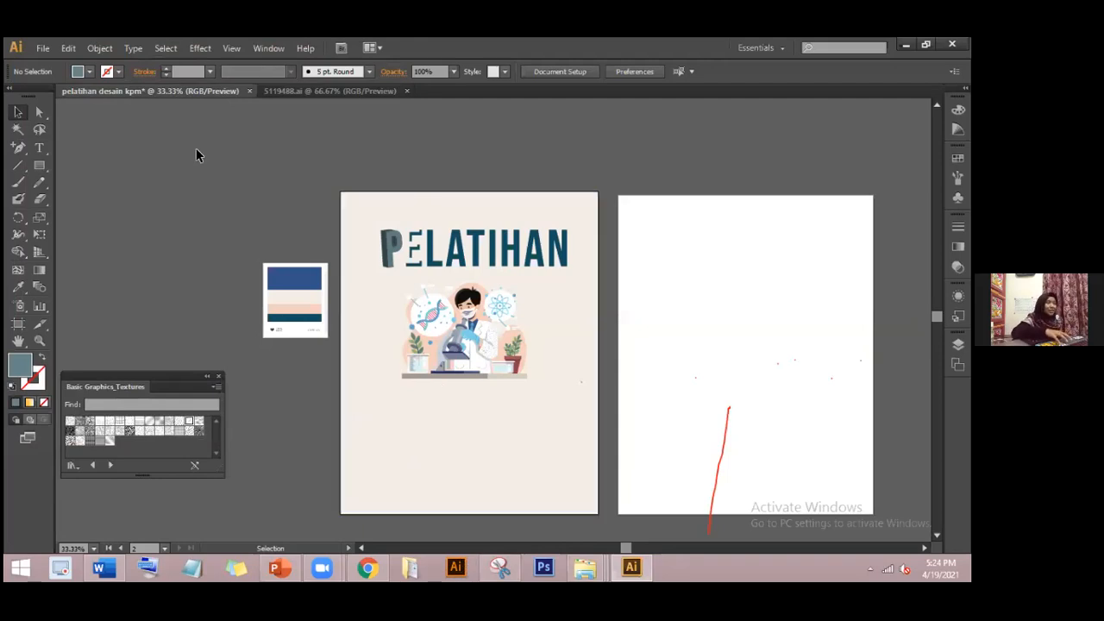
{"action": "left_click", "coordinate": [42, 47]}
{"action": "mouse_move", "coordinate": [68, 48]}
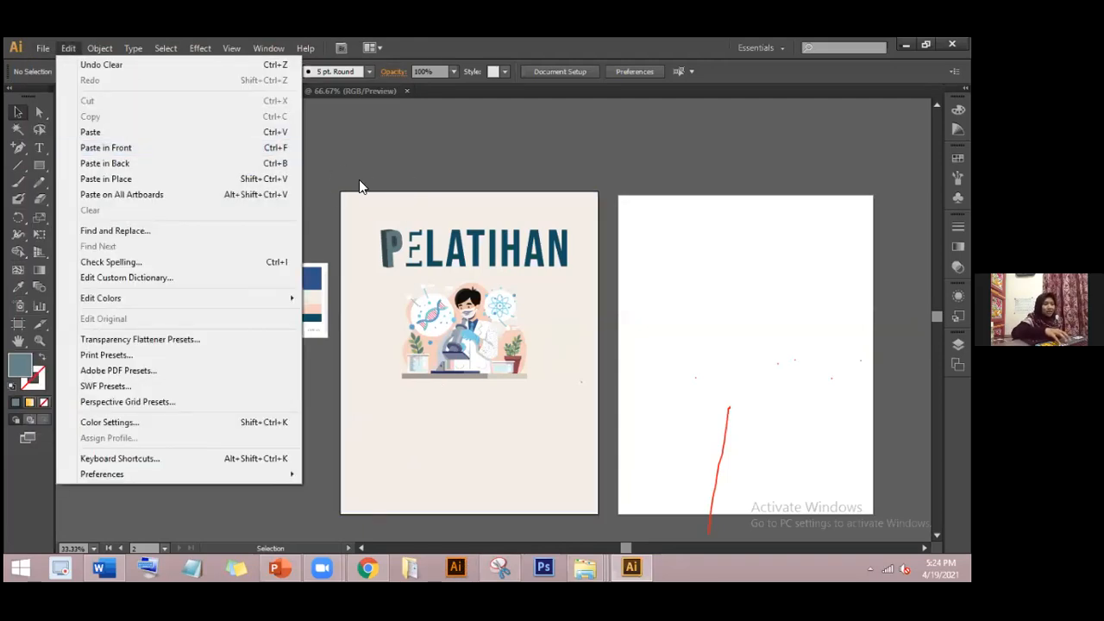
{"action": "left_click", "coordinate": [358, 204]}
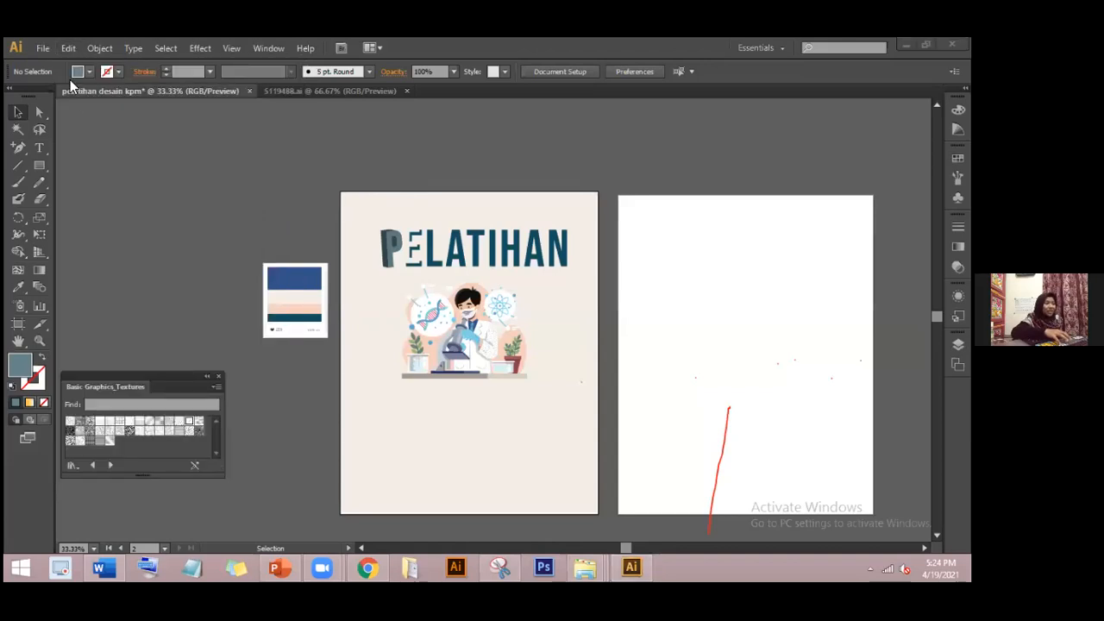
- Export the poster as a PNG named pelatihan desain kpm into the Pelatihan Desain KPM folder, using artboards with the range limited to 2
{"action": "left_click", "coordinate": [42, 47]}
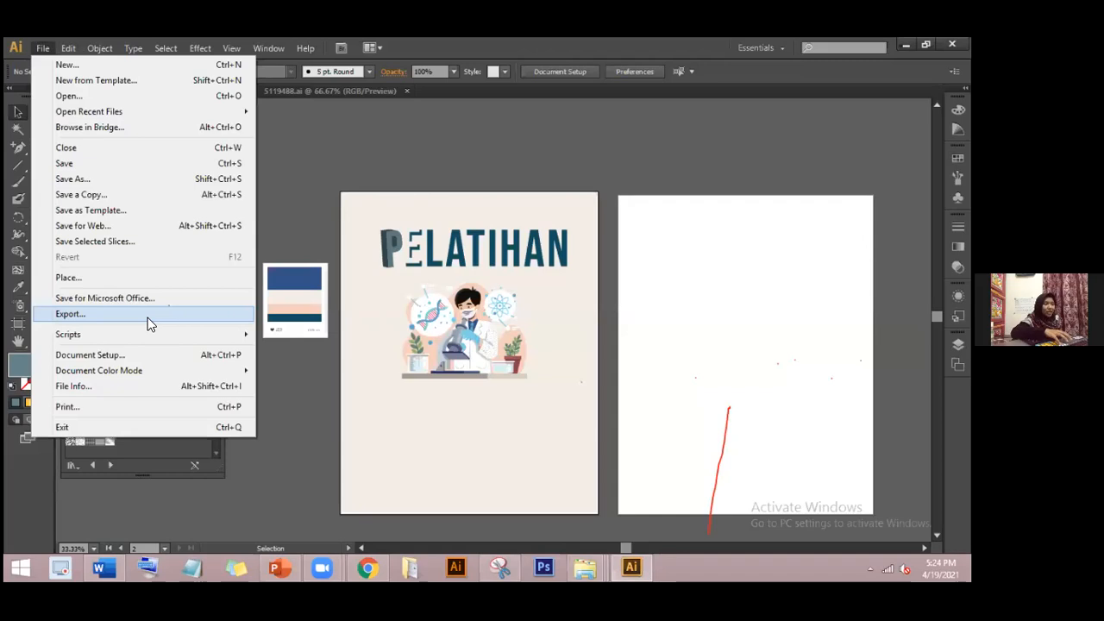
{"action": "left_click", "coordinate": [148, 322]}
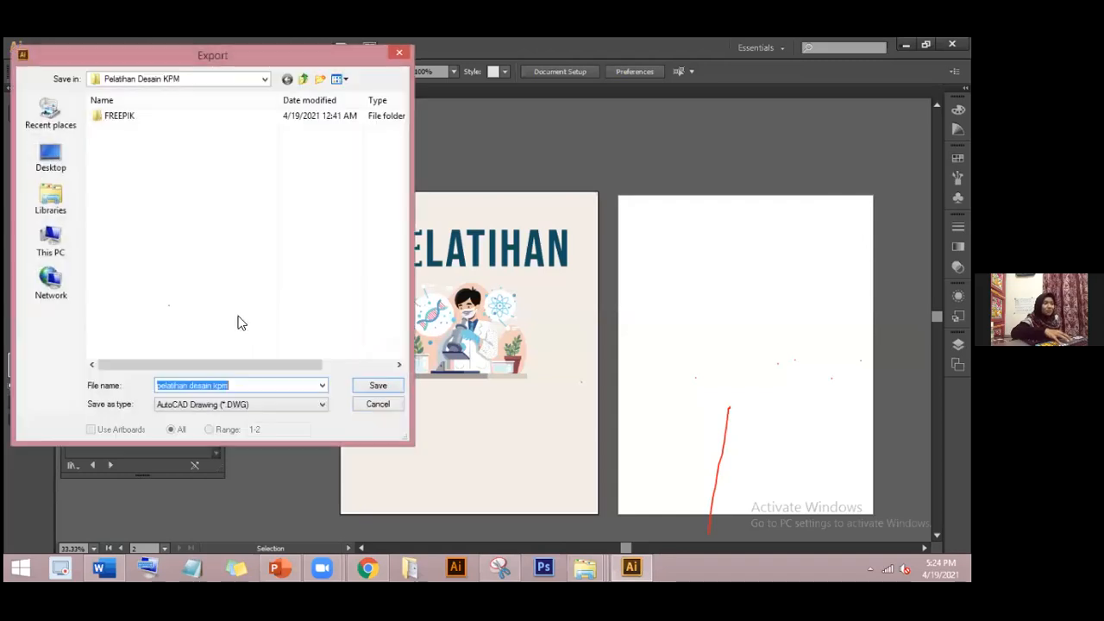
{"action": "left_click", "coordinate": [220, 406]}
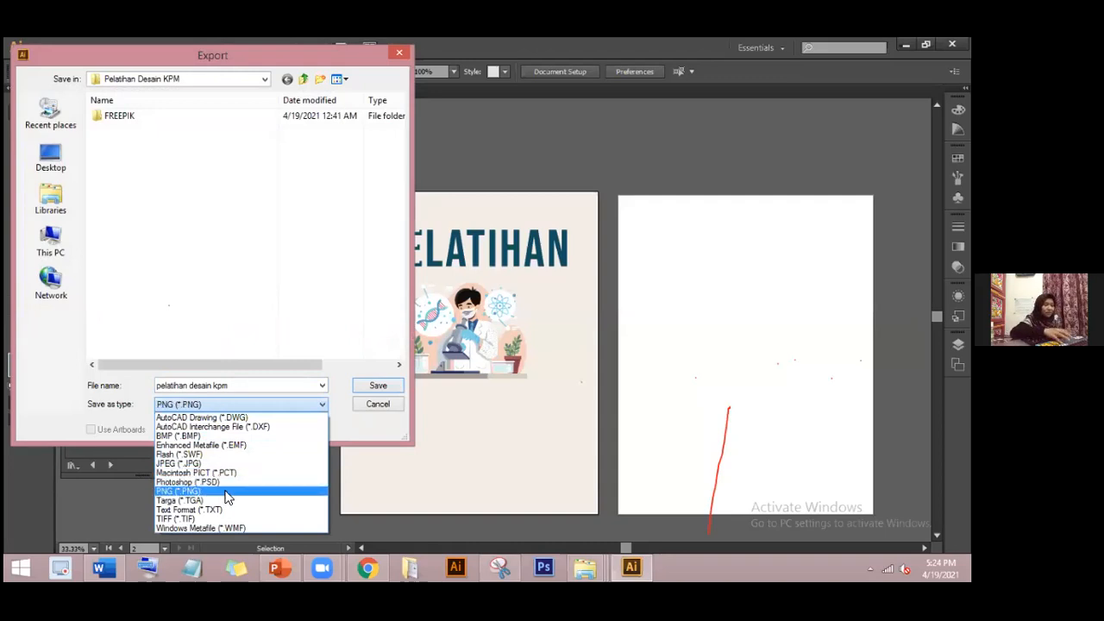
{"action": "left_click", "coordinate": [226, 493]}
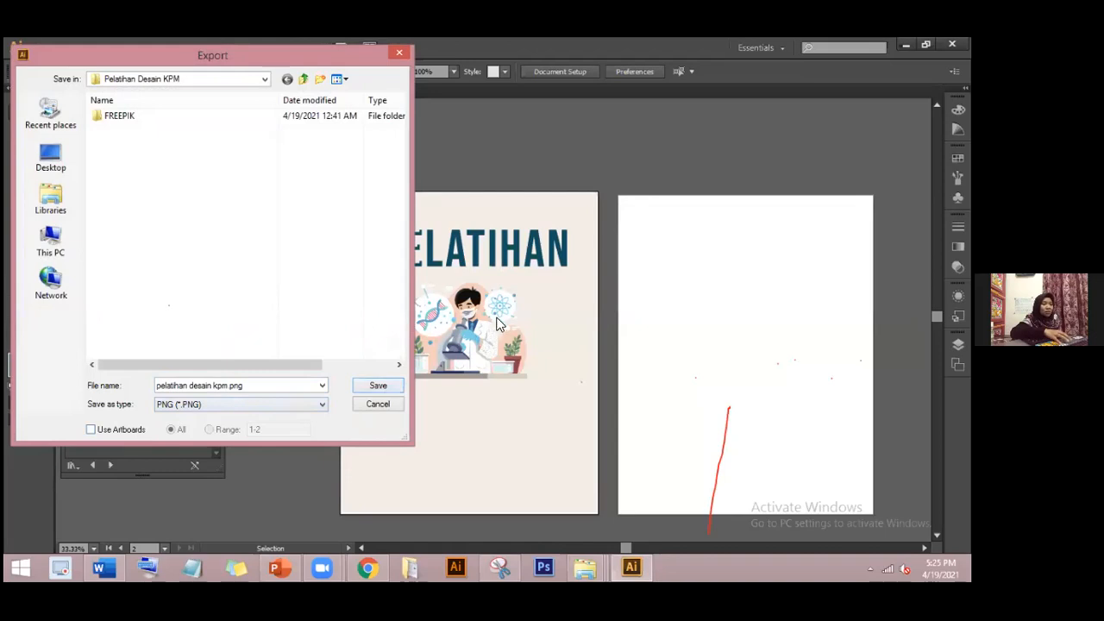
{"action": "left_click", "coordinate": [126, 433]}
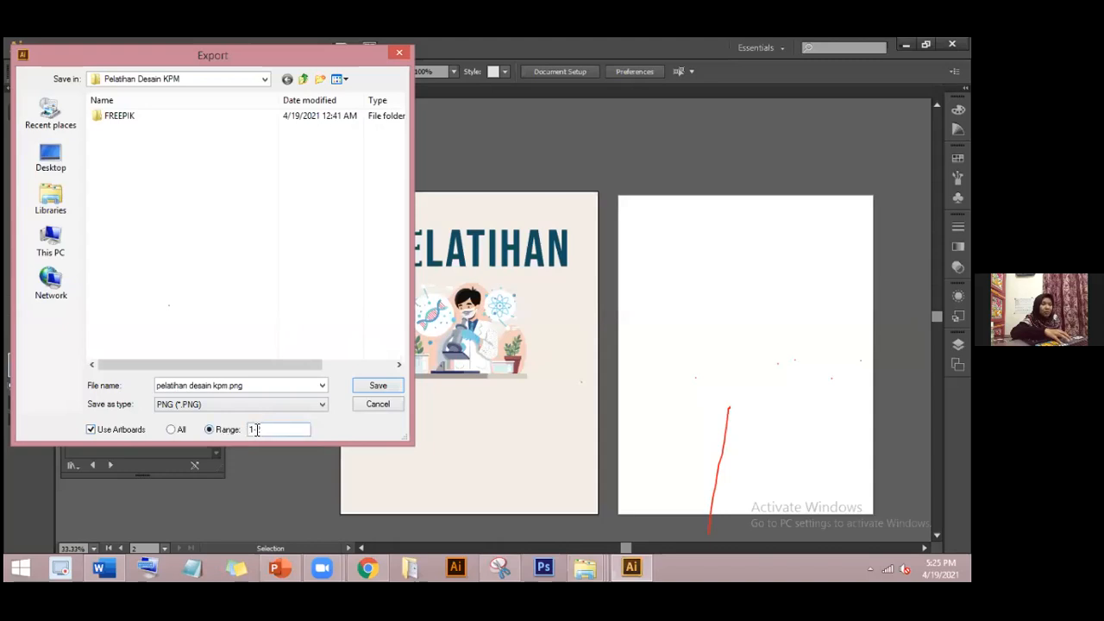
{"action": "key", "text": "BackSpace"}
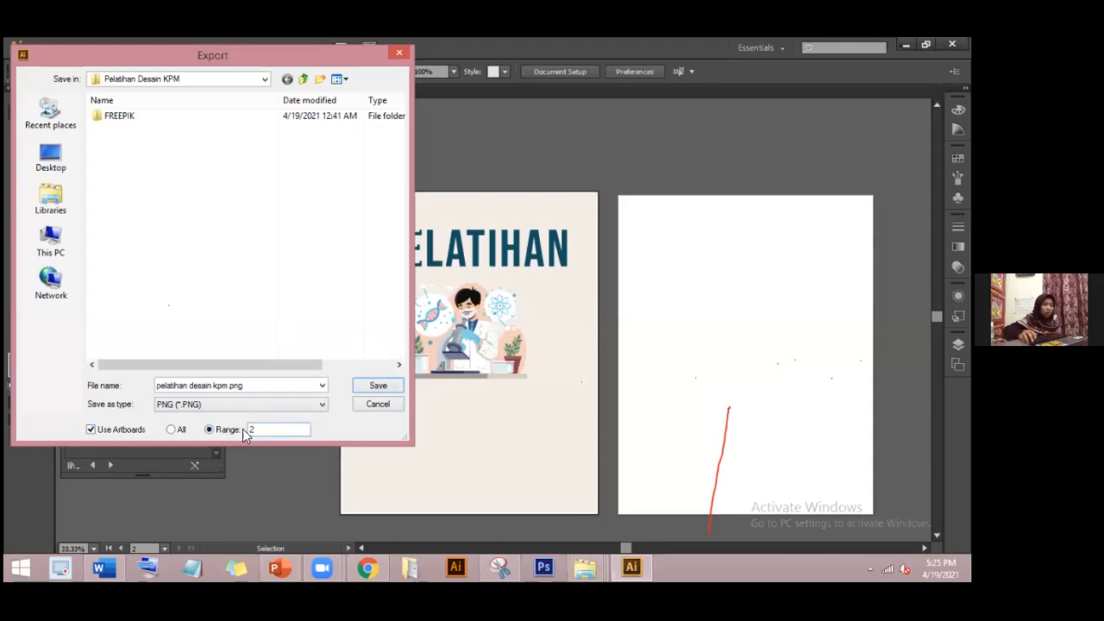
{"action": "left_click", "coordinate": [377, 385]}
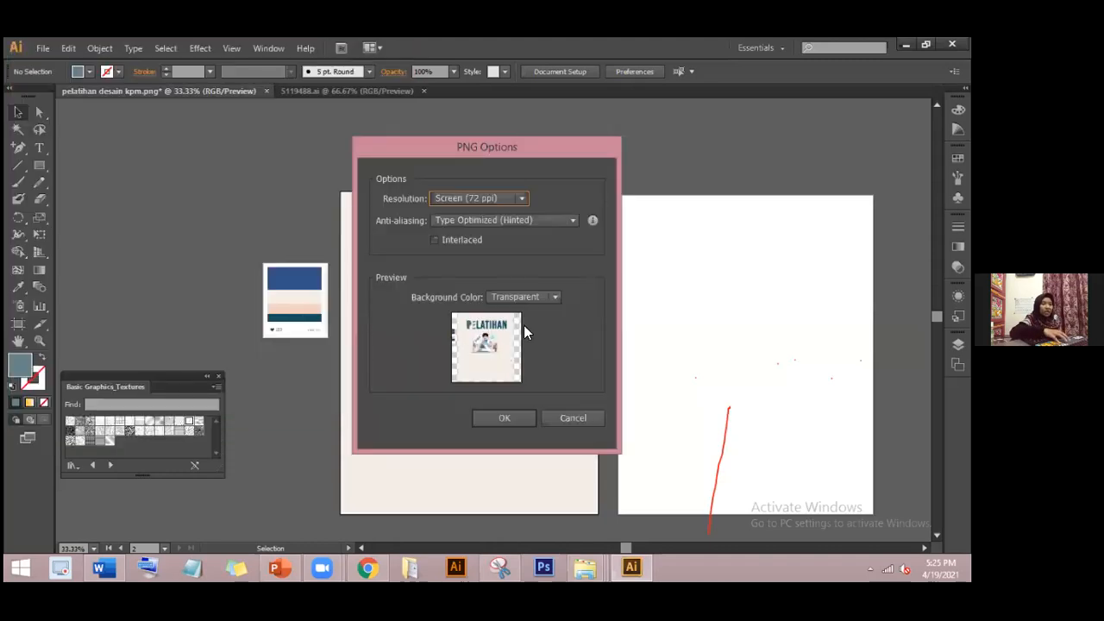
- Set the PNG resolution to Medium (150 ppi) and write the file
{"action": "left_click", "coordinate": [520, 197]}
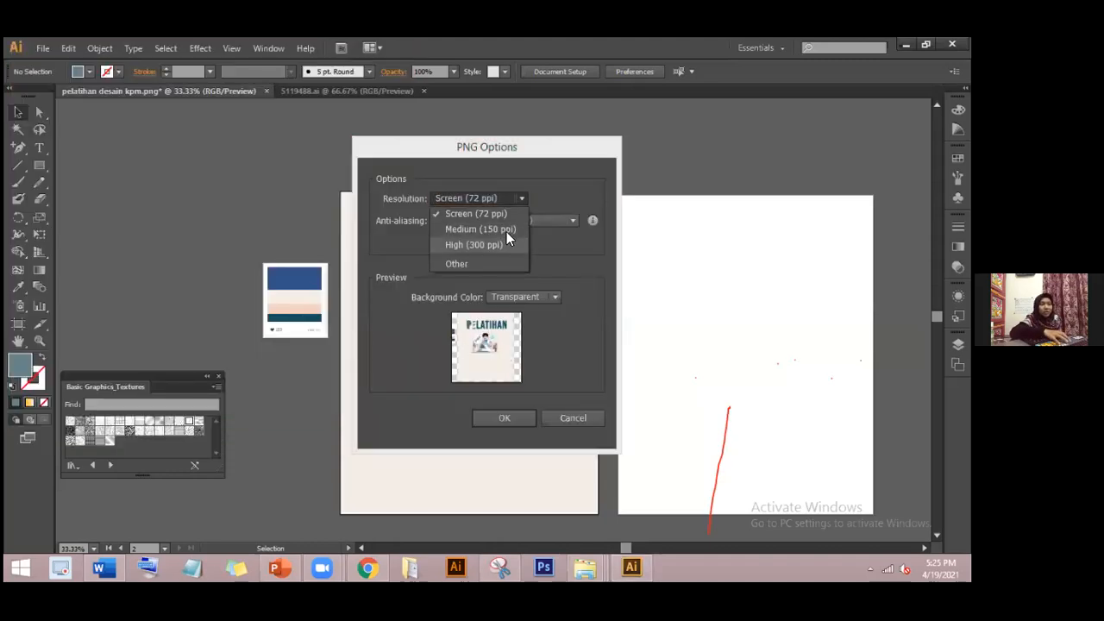
{"action": "left_click", "coordinate": [509, 230]}
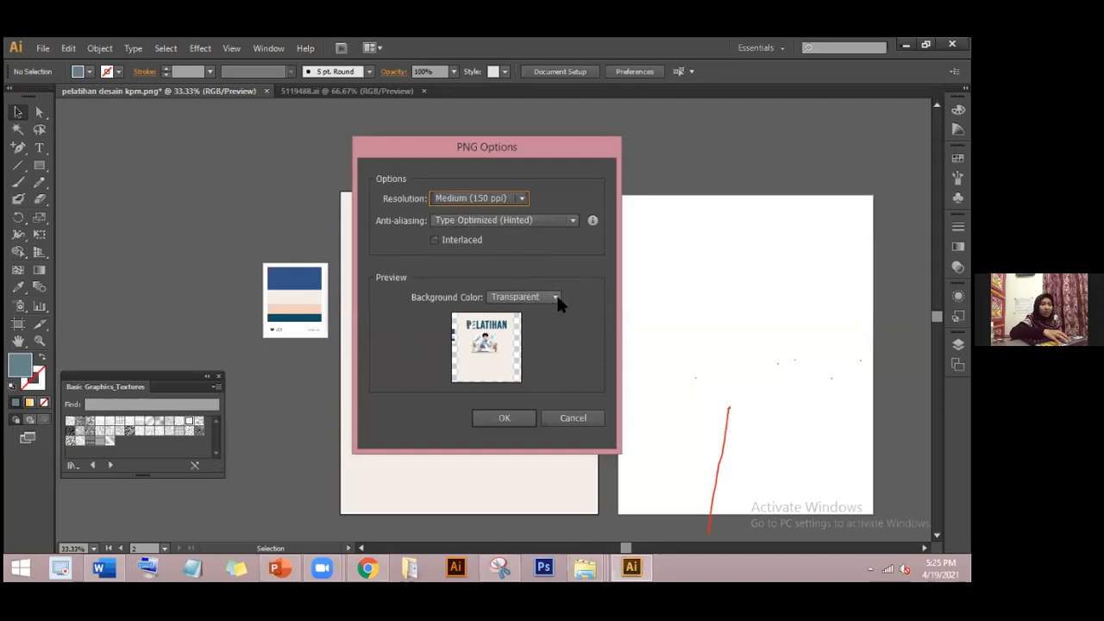
{"action": "left_click", "coordinate": [517, 415]}
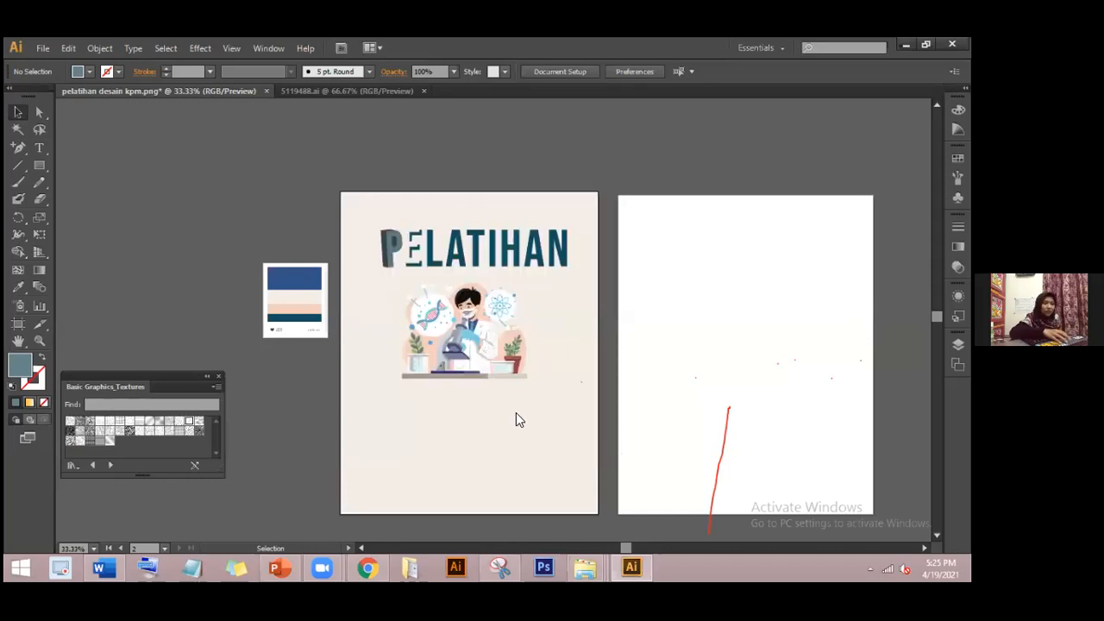
- Preview the exported pelatihan desain kpm-02 image in File Explorer's Pelatihan Desain KPM folder and return to Illustrator
{"action": "mouse_move", "coordinate": [585, 567]}
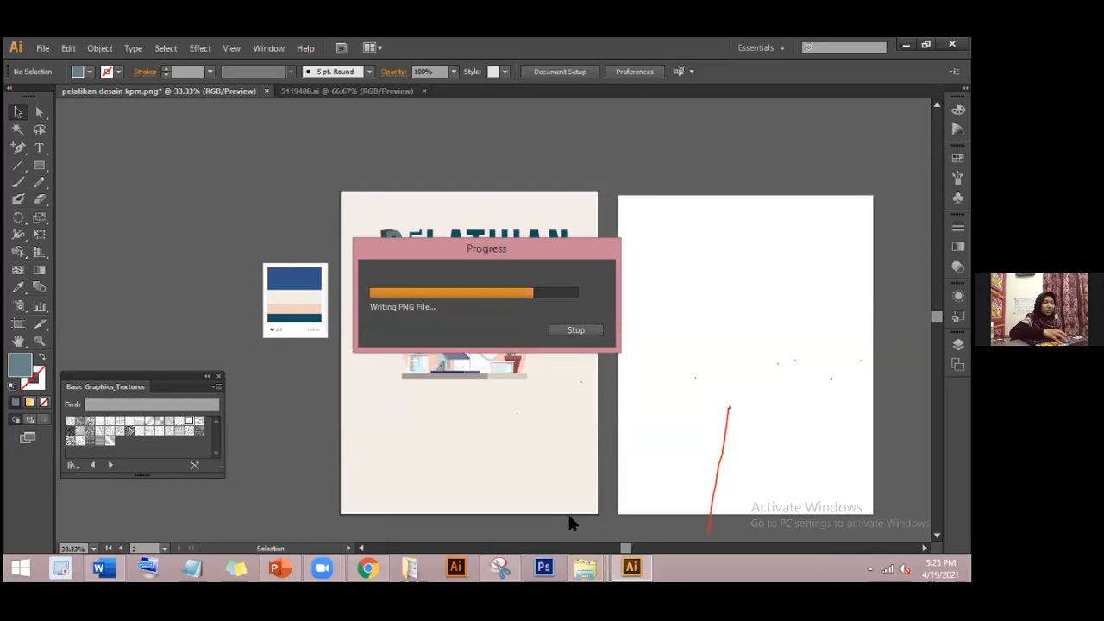
{"action": "mouse_move", "coordinate": [465, 503]}
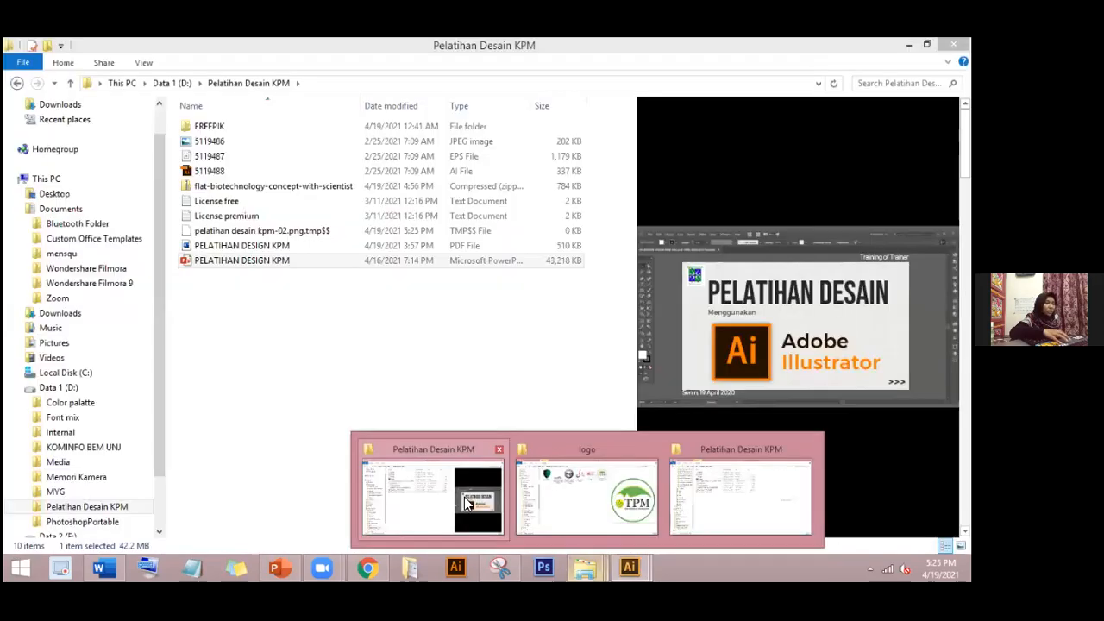
{"action": "left_click_drag", "start_coordinate": [287, 328], "coordinate": [587, 123]}
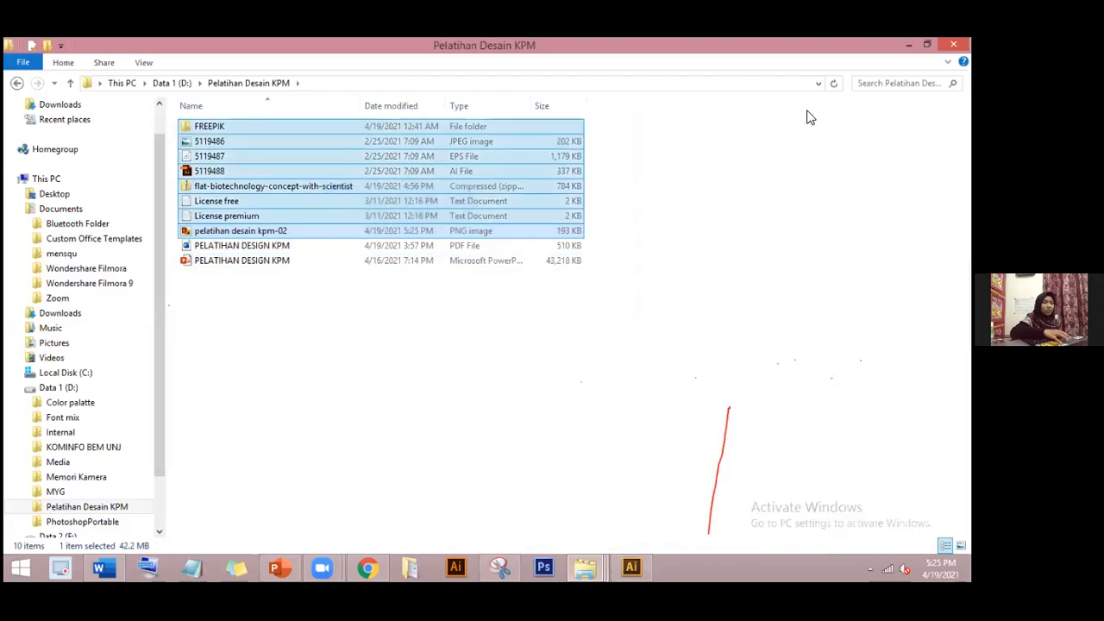
{"action": "left_click", "coordinate": [412, 230]}
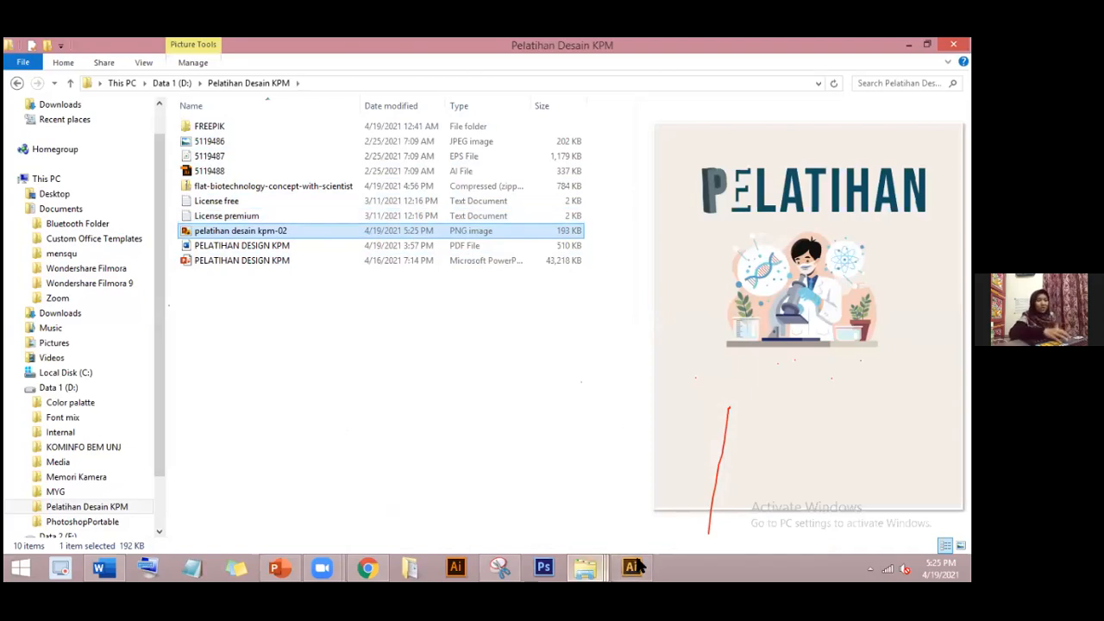
{"action": "mouse_move", "coordinate": [640, 565]}
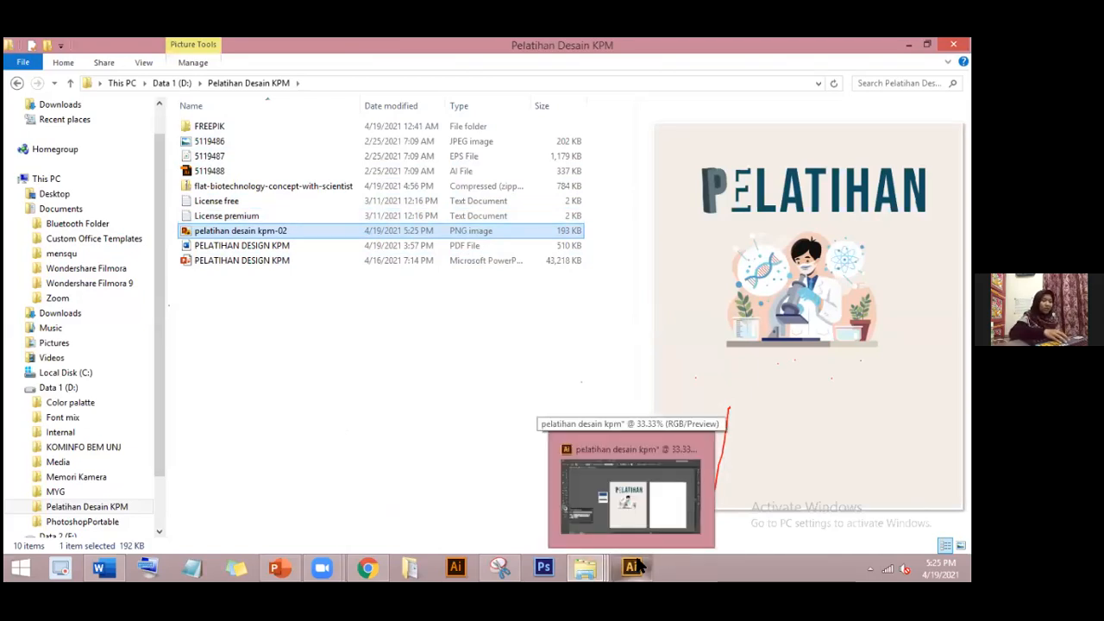
{"action": "left_click", "coordinate": [640, 565]}
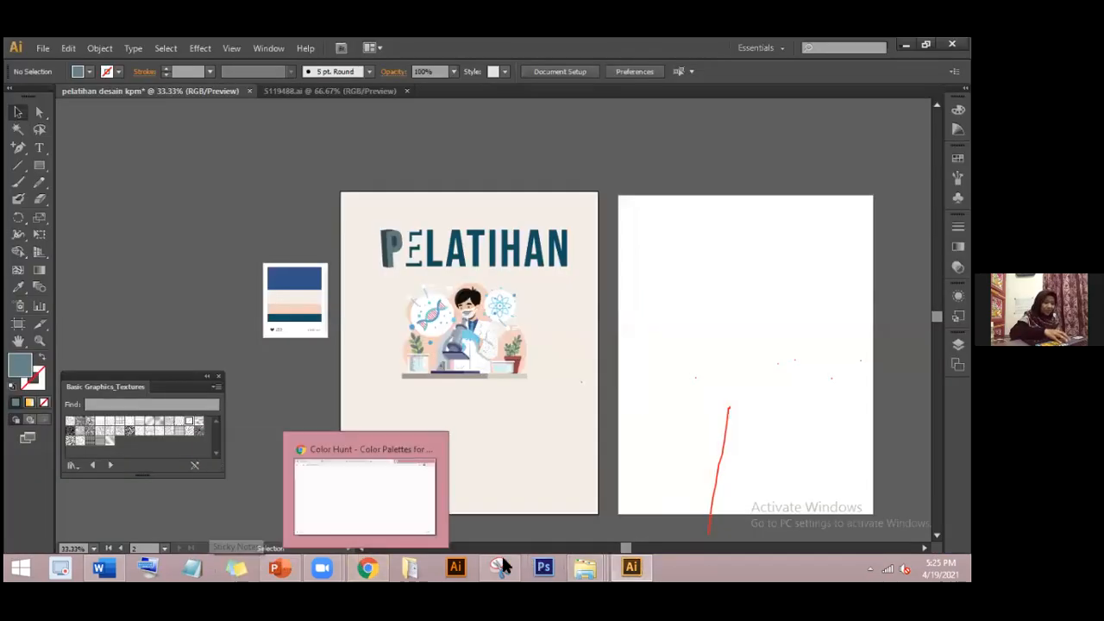
- Switch to Chrome, load Pinterest in place of the Color Hunt page, and dismiss its notification request
{"action": "mouse_move", "coordinate": [503, 562]}
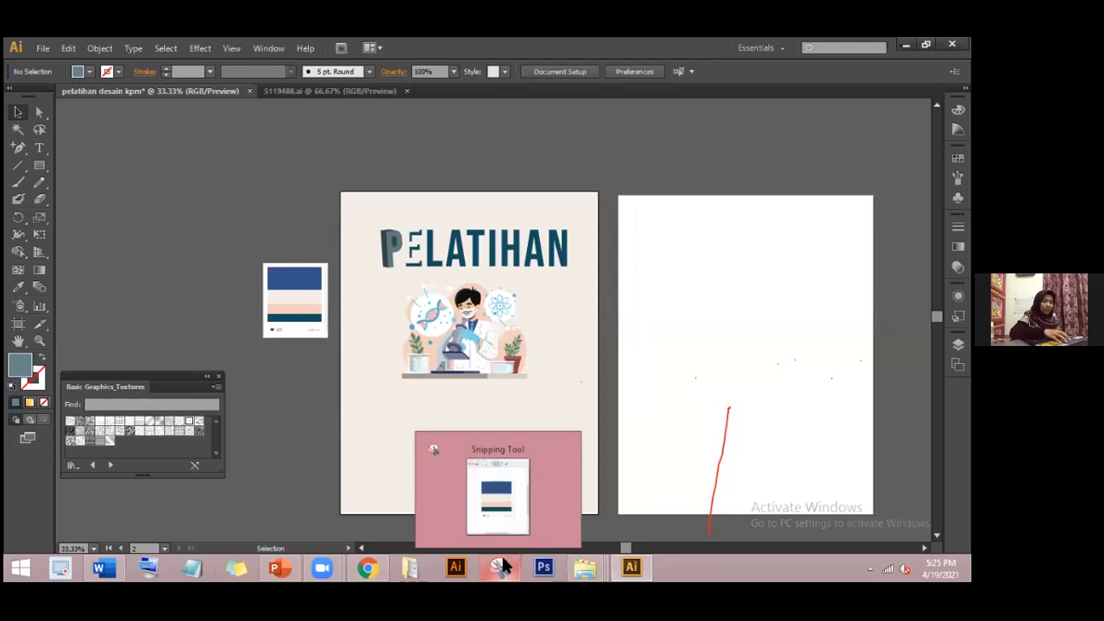
{"action": "left_click", "coordinate": [383, 566]}
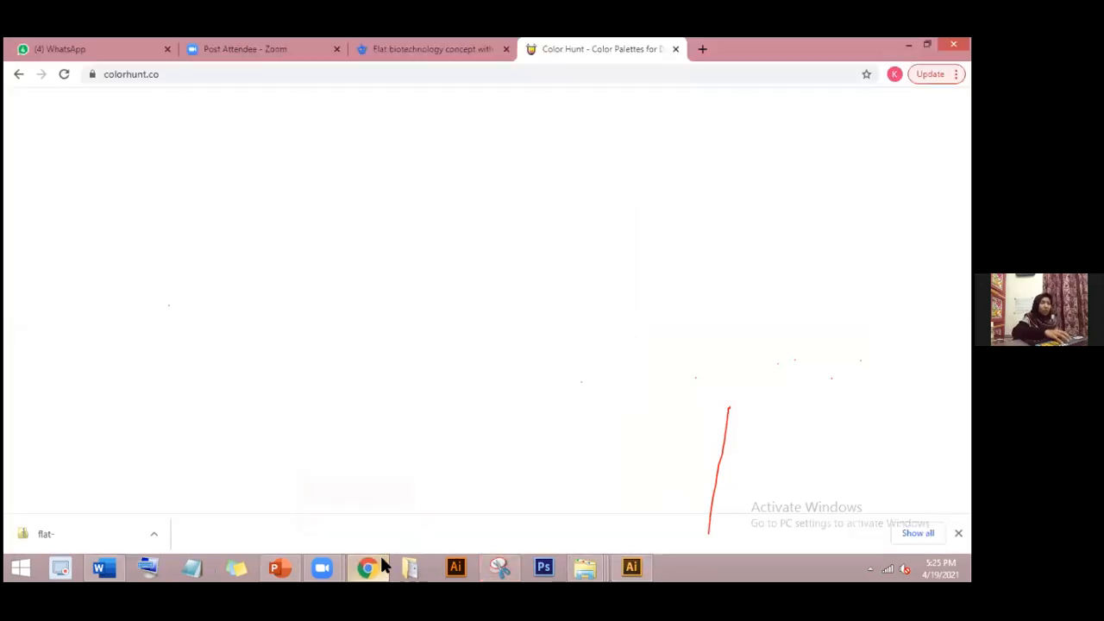
{"action": "left_click", "coordinate": [655, 74]}
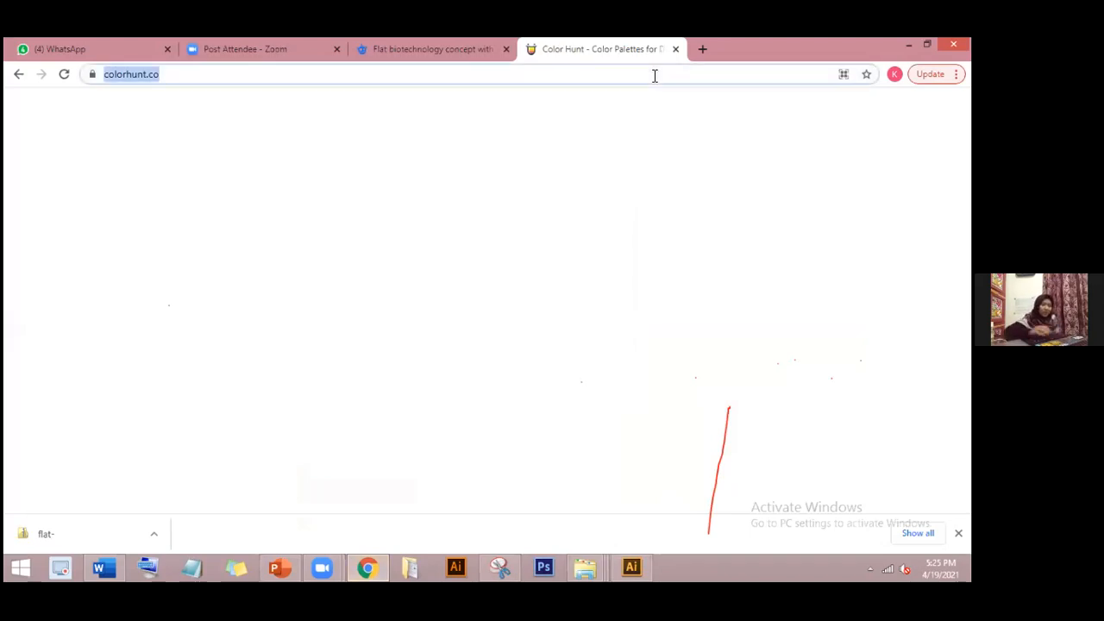
{"action": "type", "text": "pin"}
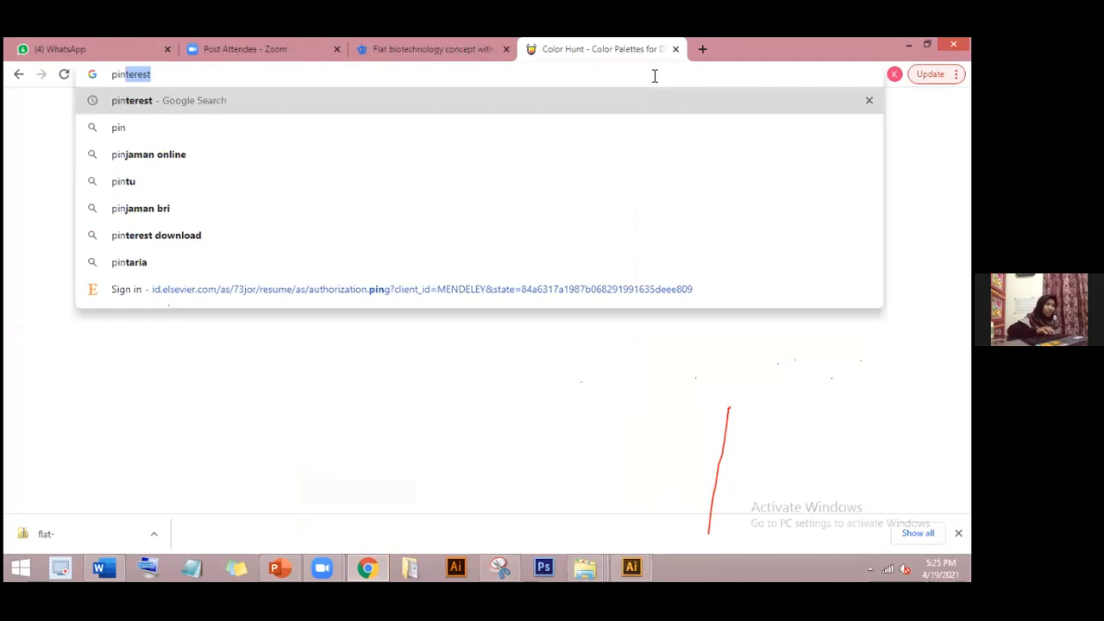
{"action": "key", "text": "Return"}
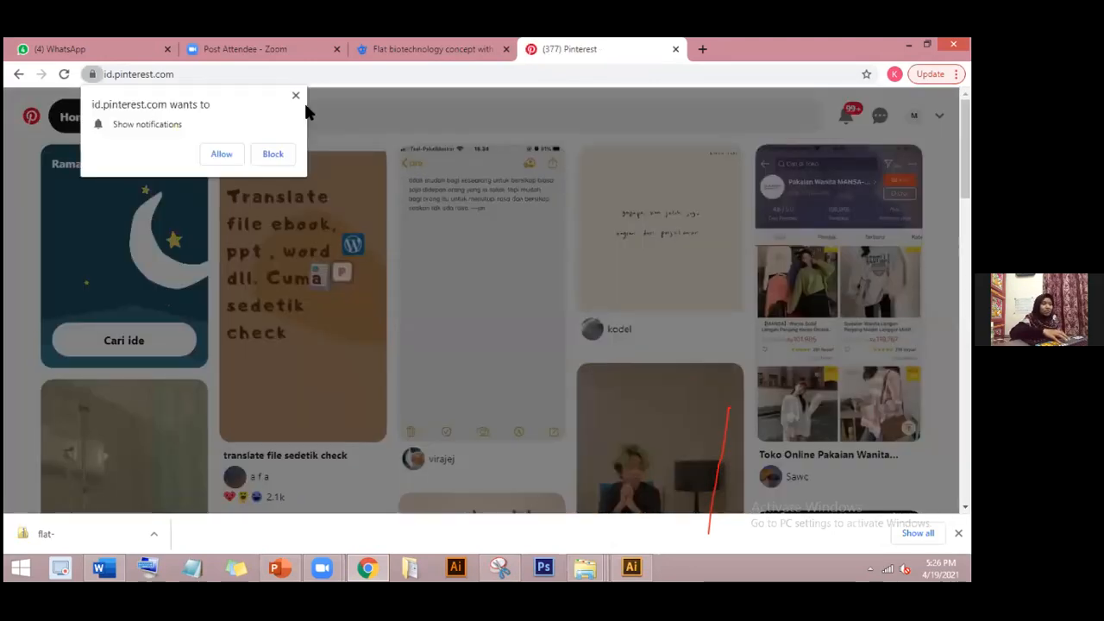
{"action": "left_click", "coordinate": [294, 98]}
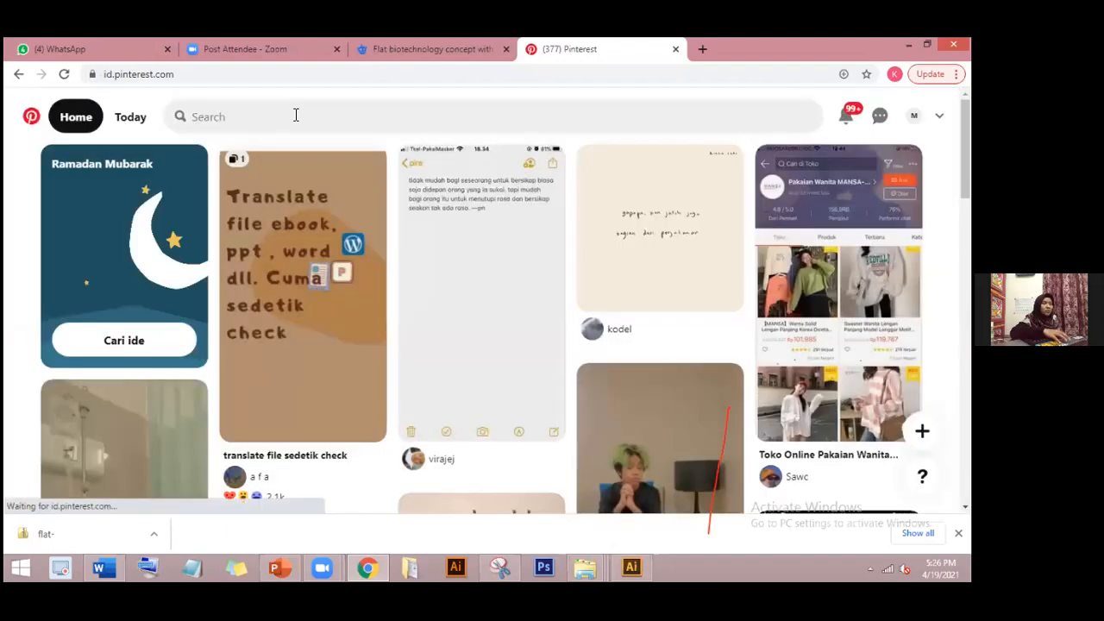
- Search Pinterest for "logo"
{"action": "left_click", "coordinate": [296, 114]}
{"action": "type", "text": "loho"}
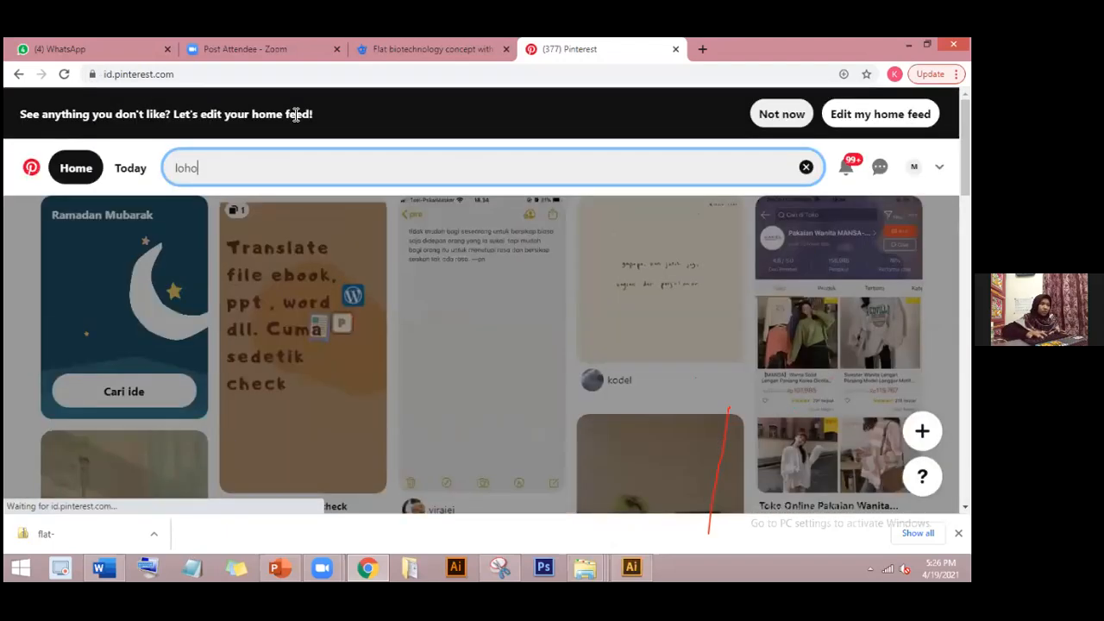
{"action": "key", "text": "BackSpace"}
{"action": "key", "text": "BackSpace"}
{"action": "type", "text": "go"}
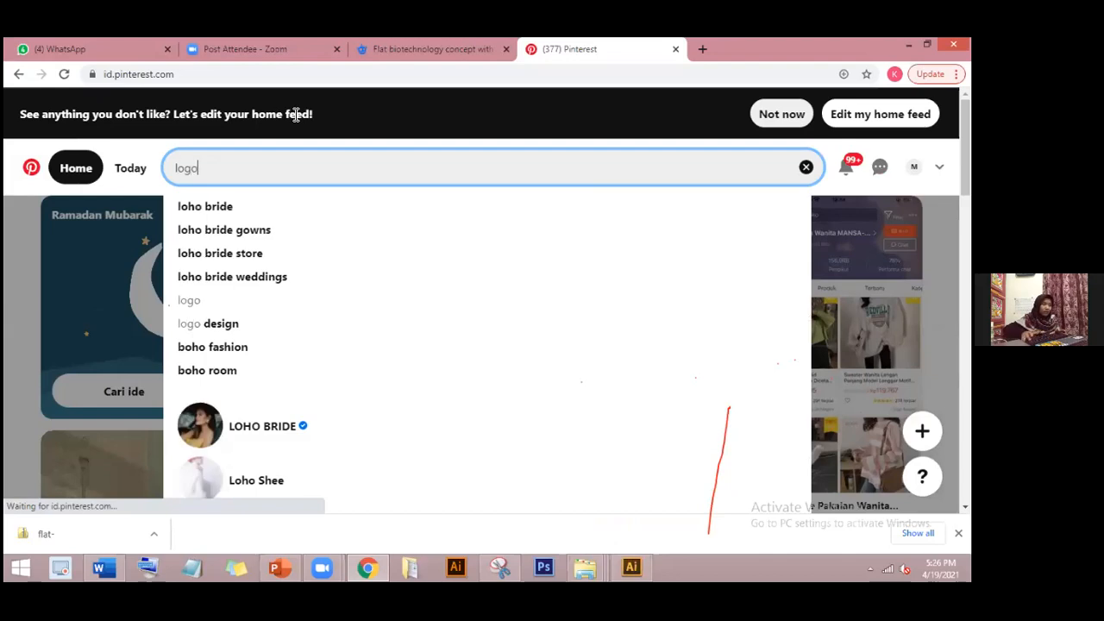
{"action": "key", "text": "Return"}
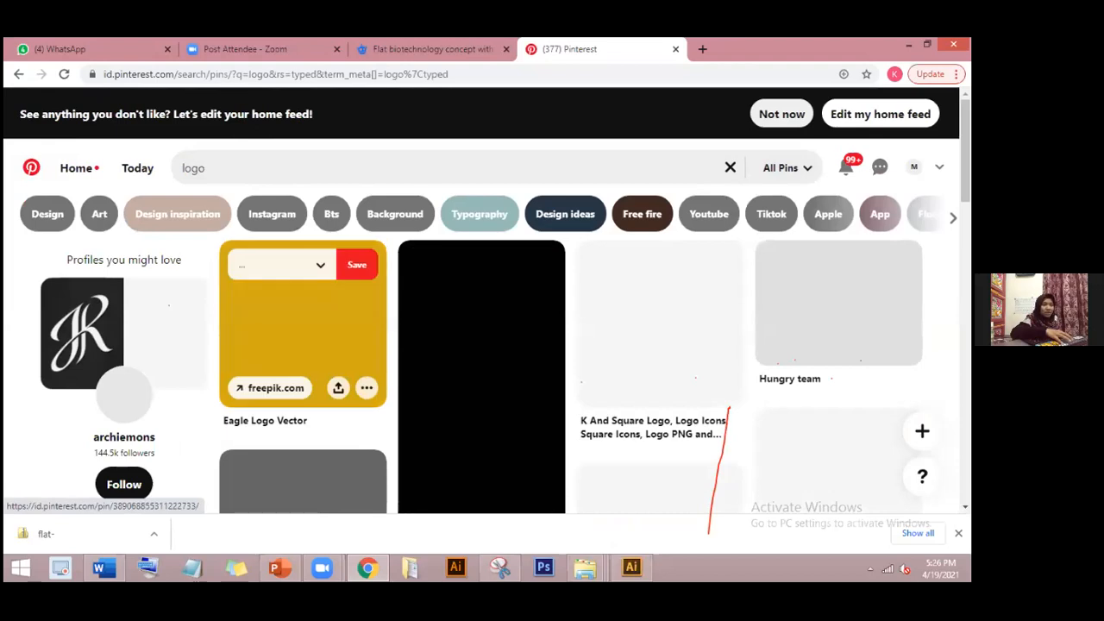
- Show the download option for the outlined UP logo in the Pinterest results and open its pin page to view the details
{"action": "scroll", "coordinate": [303, 328], "scroll_direction": "down", "scroll_amount": 5}
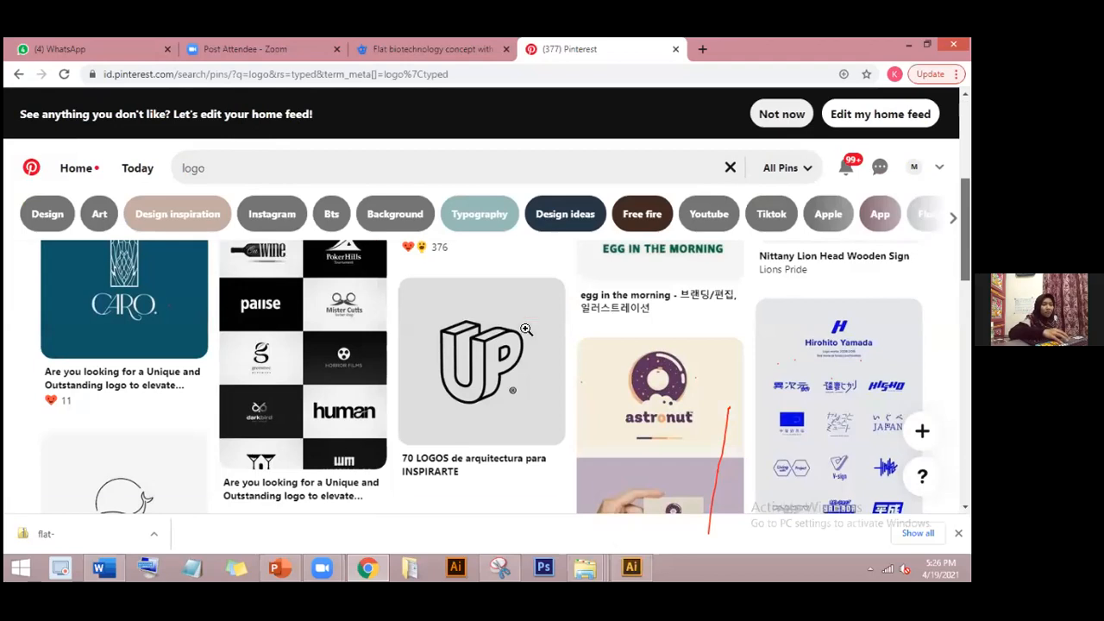
{"action": "mouse_move", "coordinate": [549, 406]}
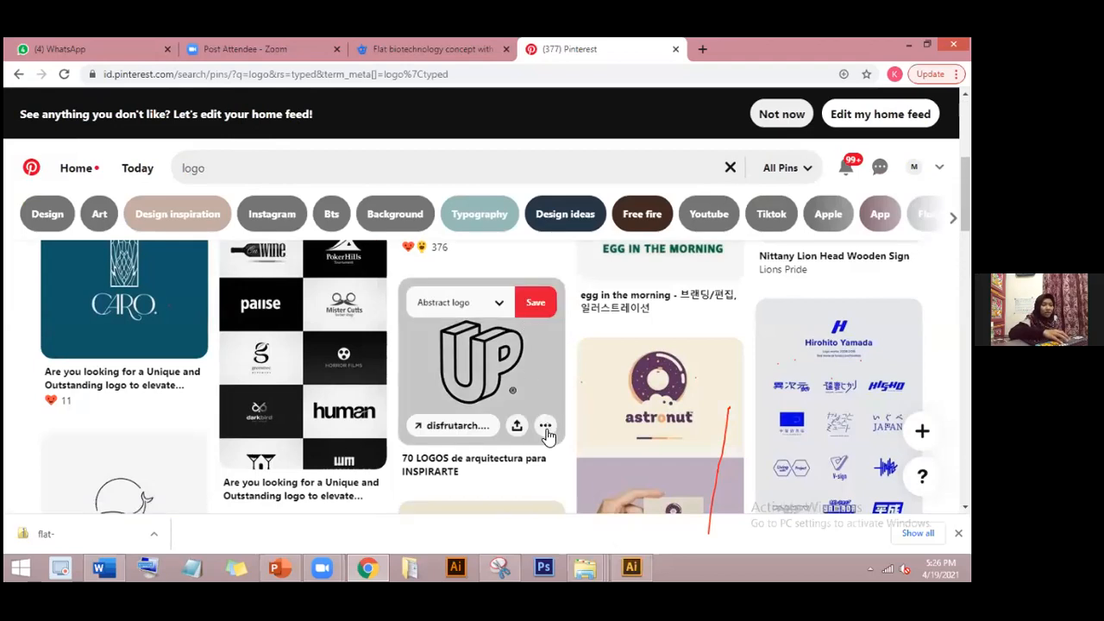
{"action": "left_click", "coordinate": [546, 427]}
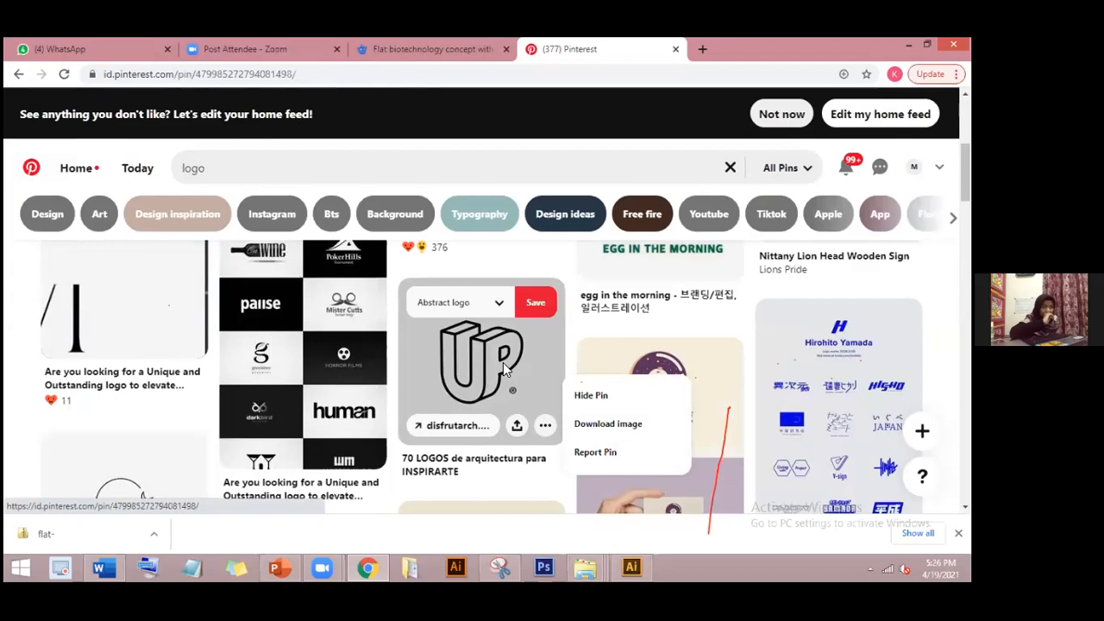
{"action": "left_click", "coordinate": [504, 363]}
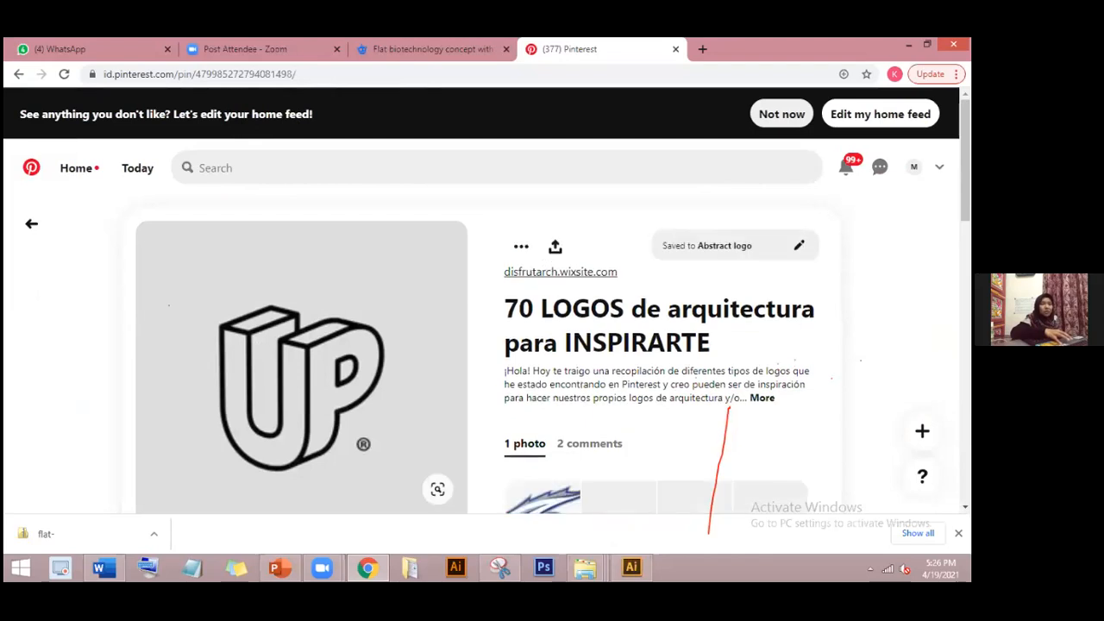
{"action": "scroll", "coordinate": [815, 264], "scroll_direction": "down", "scroll_amount": 2}
{"action": "scroll", "coordinate": [483, 354], "scroll_direction": "up", "scroll_amount": 2}
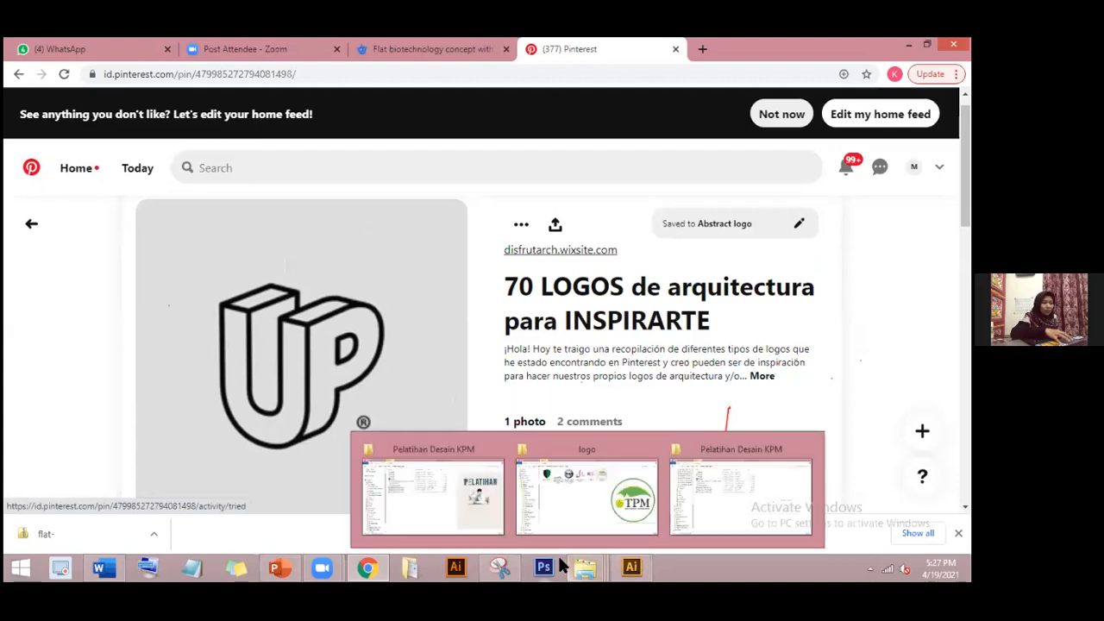
- Switch to the PELATIHAN DESIGN KPM presentation in PowerPoint and select slide 3, covering free vector sites
{"action": "left_click", "coordinate": [286, 557]}
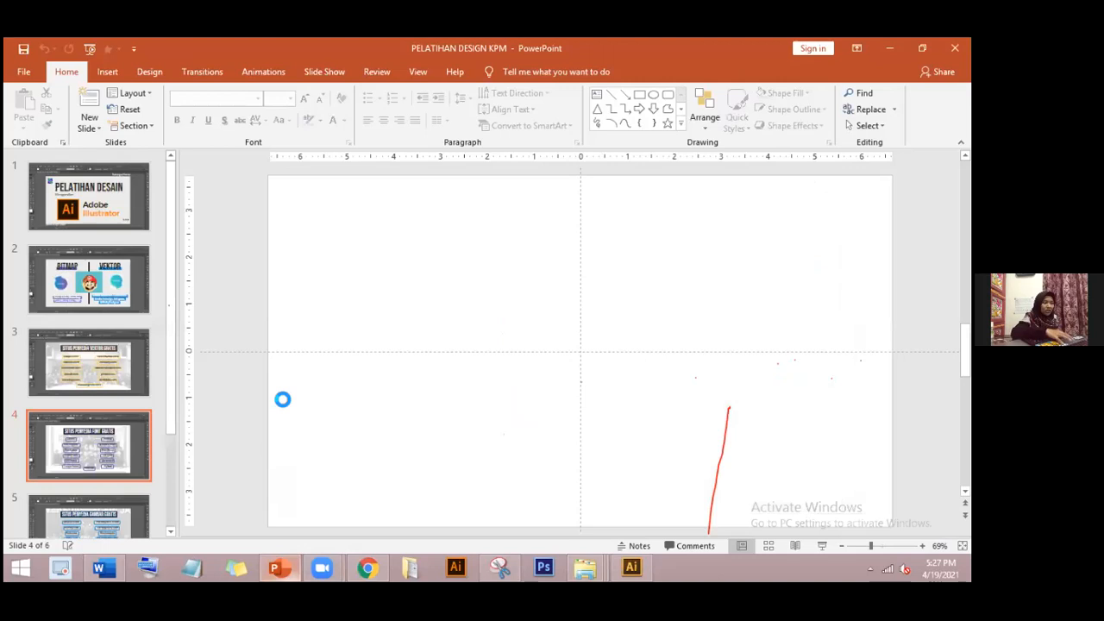
{"action": "left_click", "coordinate": [83, 377]}
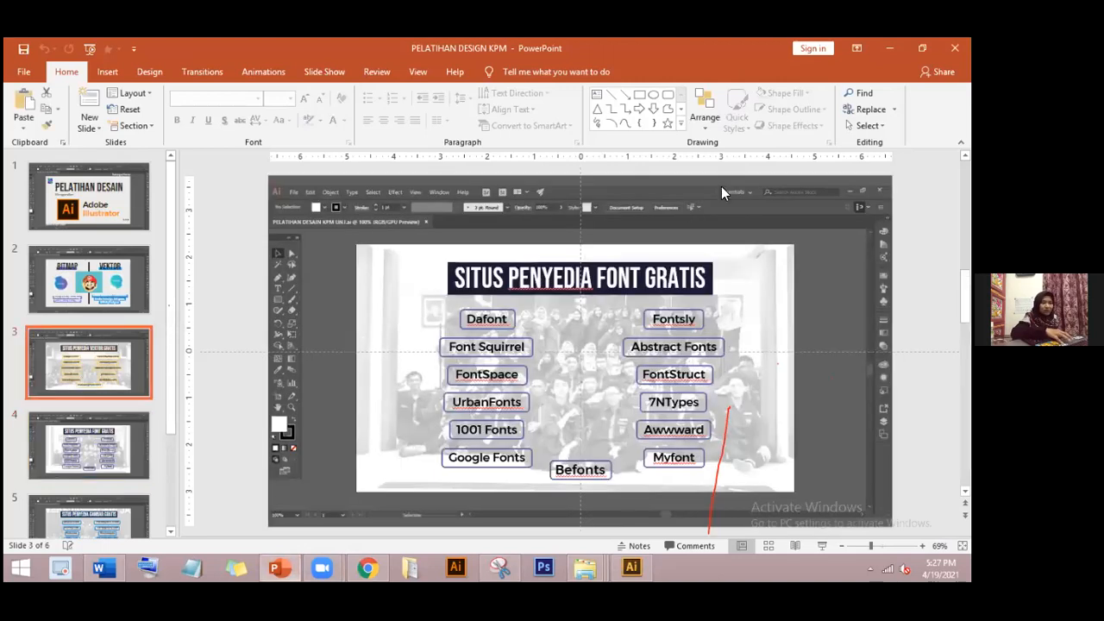